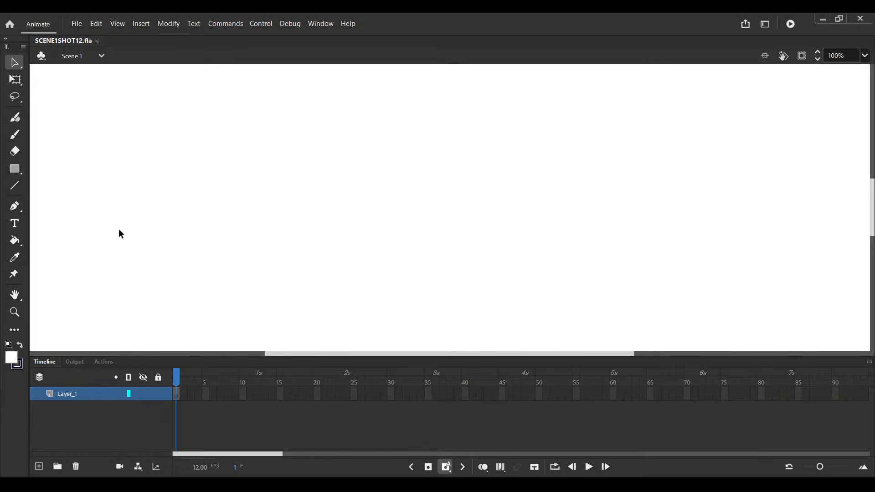
Paste the storyboard panel and place it outside the stage beside its upper-left corner
{"action": "key", "text": "ctrl+2"}
{"action": "key", "text": "ctrl+v"}
{"action": "left_click_drag", "start_coordinate": [471, 230], "coordinate": [187, 152]}
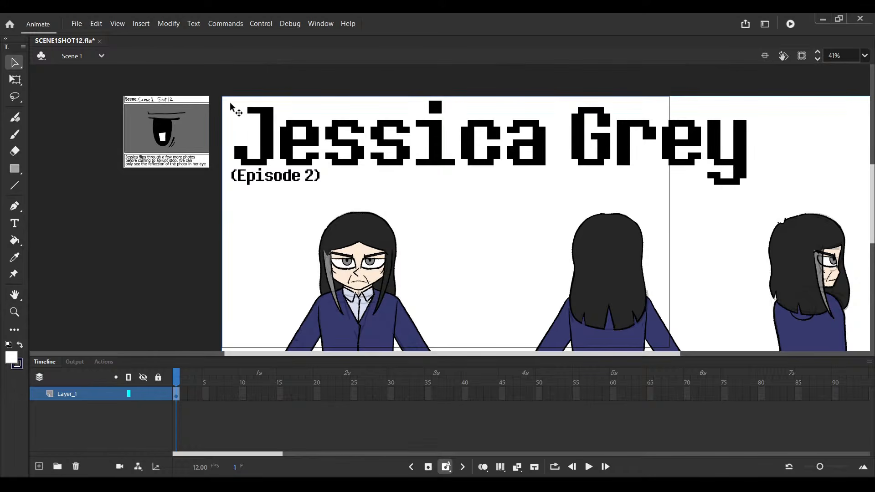
Scale the character reference sheet down, place it beside the stage below the storyboard panel, and save
{"action": "key", "text": "q"}
{"action": "left_click_drag", "start_coordinate": [222, 96], "coordinate": [591, 327]}
{"action": "left_click_drag", "start_coordinate": [631, 346], "coordinate": [88, 203]}
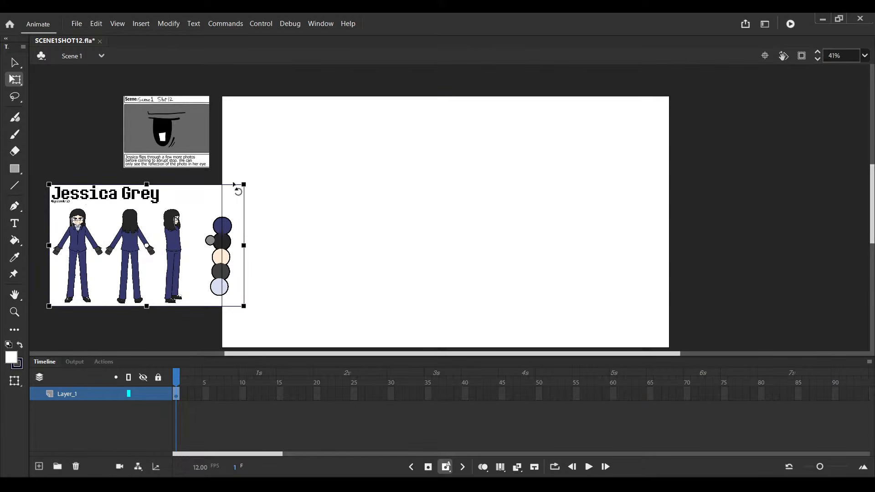
{"action": "left_click_drag", "start_coordinate": [244, 184], "coordinate": [219, 192]}
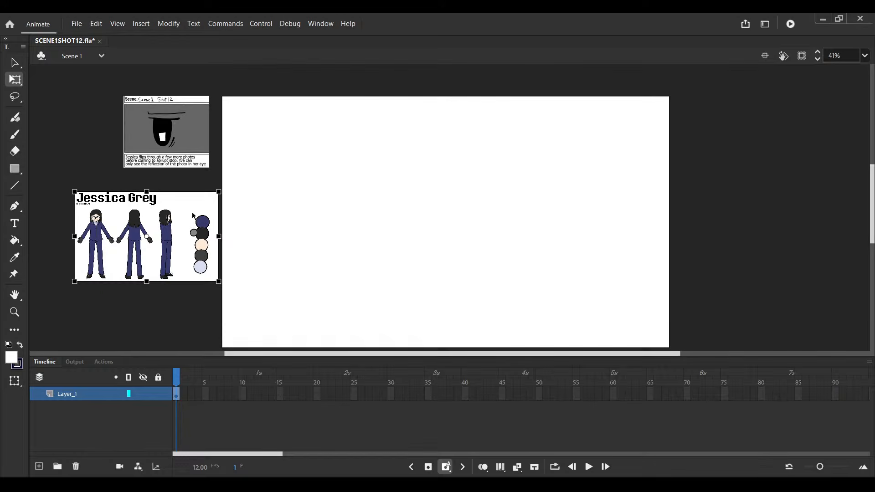
{"action": "key", "text": "ctrl+s"}
Lock Layer_1, add a new layer above it, and save the document
{"action": "left_click", "coordinate": [158, 393]}
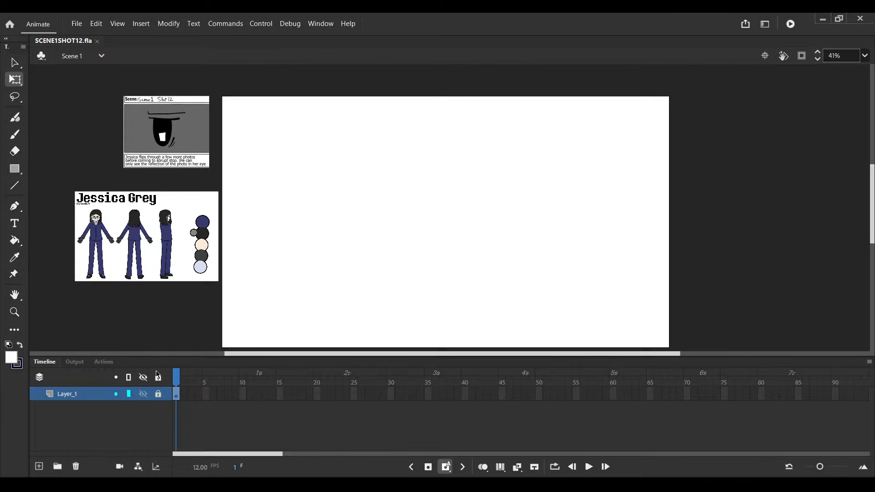
{"action": "left_click", "coordinate": [39, 467]}
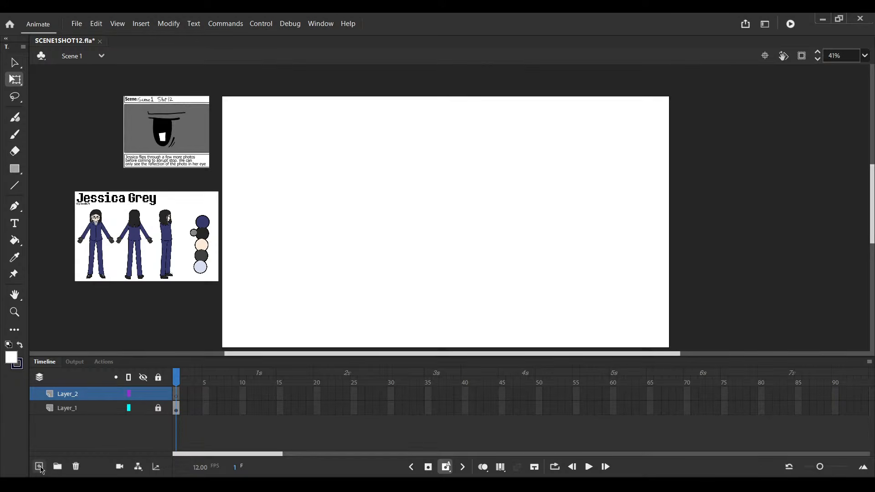
{"action": "key", "text": "ctrl+s"}
Create a layer folder named BG STUFF containing Layer_1, collapse it, and save
{"action": "left_click", "coordinate": [84, 408]}
{"action": "left_click", "coordinate": [58, 466]}
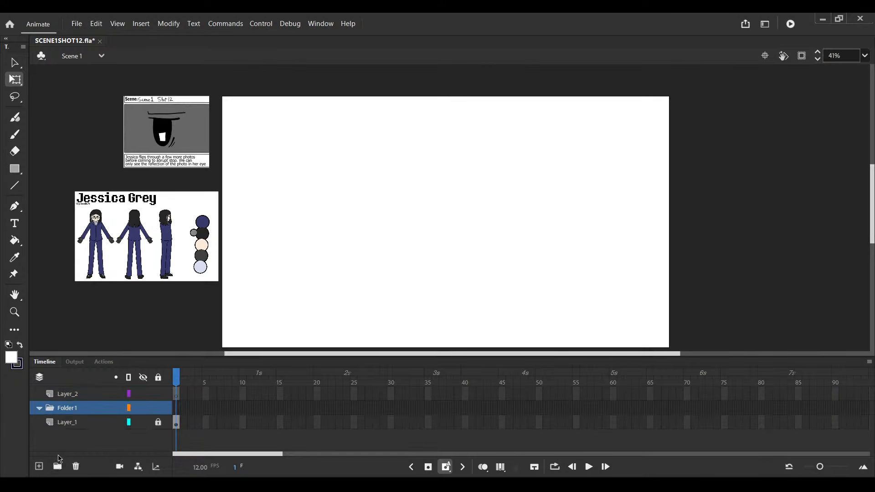
{"action": "double_click", "coordinate": [71, 407]}
{"action": "type", "text": "BG STUFF"}
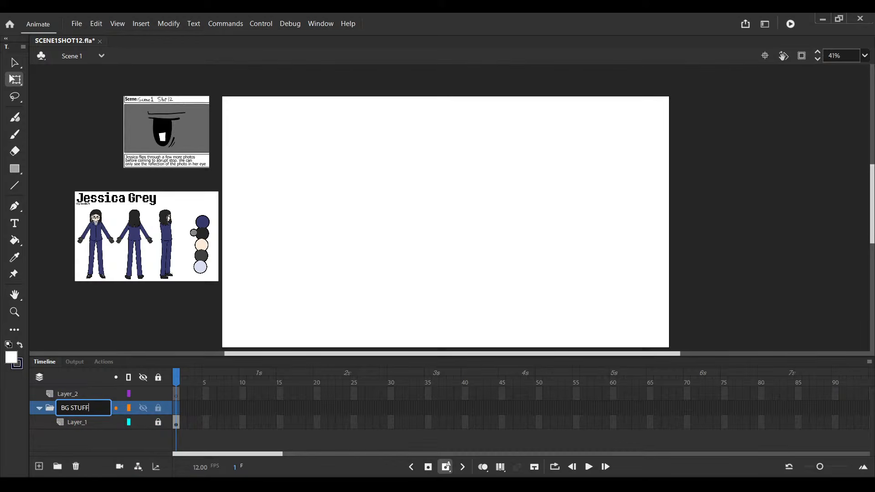
{"action": "key", "text": "Return"}
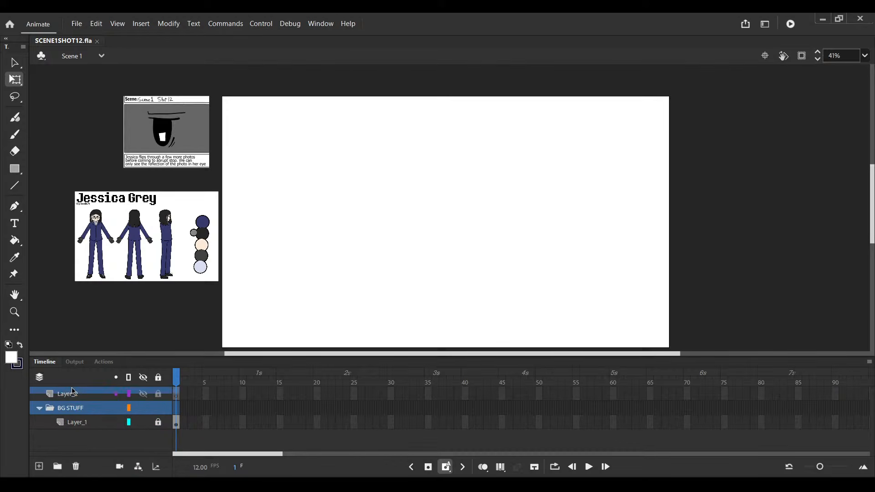
{"action": "left_click", "coordinate": [39, 408]}
{"action": "key", "text": "ctrl+s"}
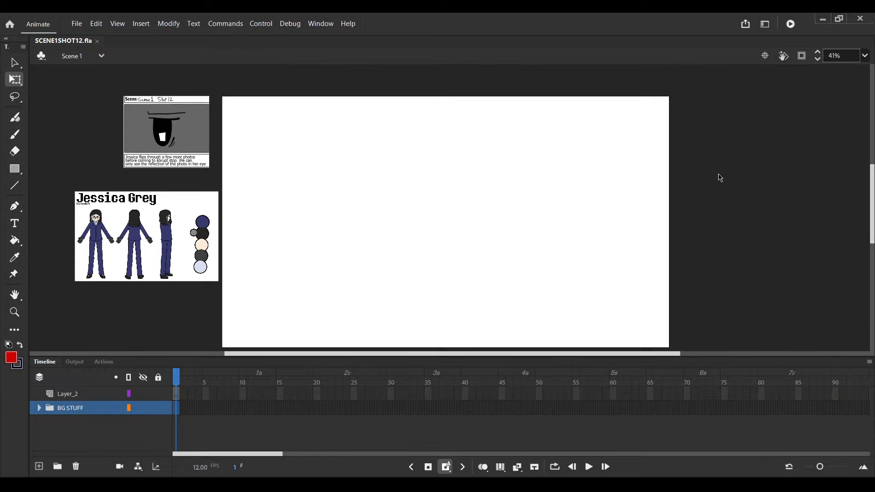
Set the stroke colour to blue and save the document
{"action": "key", "text": "ctrl+z"}
{"action": "left_click", "coordinate": [807, 117]}
{"action": "left_click_drag", "start_coordinate": [698, 177], "coordinate": [704, 171]}
{"action": "key", "text": "ctrl+s"}
{"action": "key", "text": "x"}
{"action": "left_click_drag", "start_coordinate": [349, 238], "coordinate": [333, 207]}
{"action": "key", "text": "ctrl+s"}
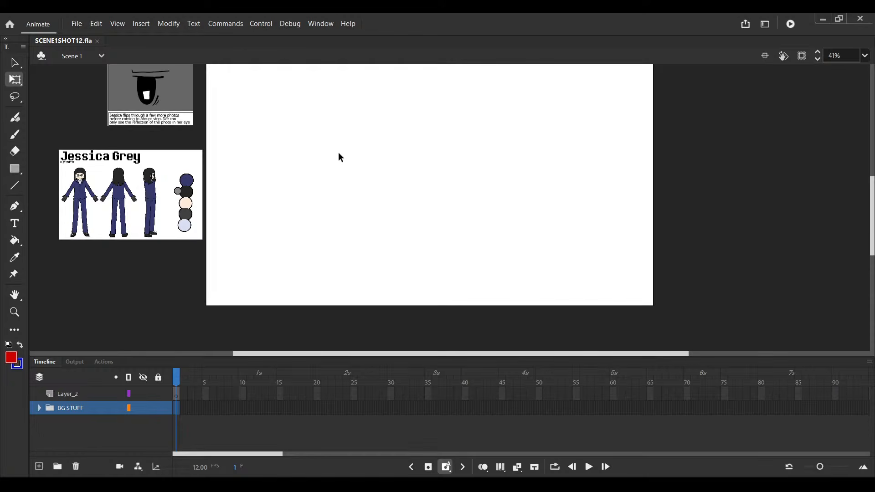
Make the first frame of Layer_2 active for drawing with the brush and save
{"action": "key", "text": "b"}
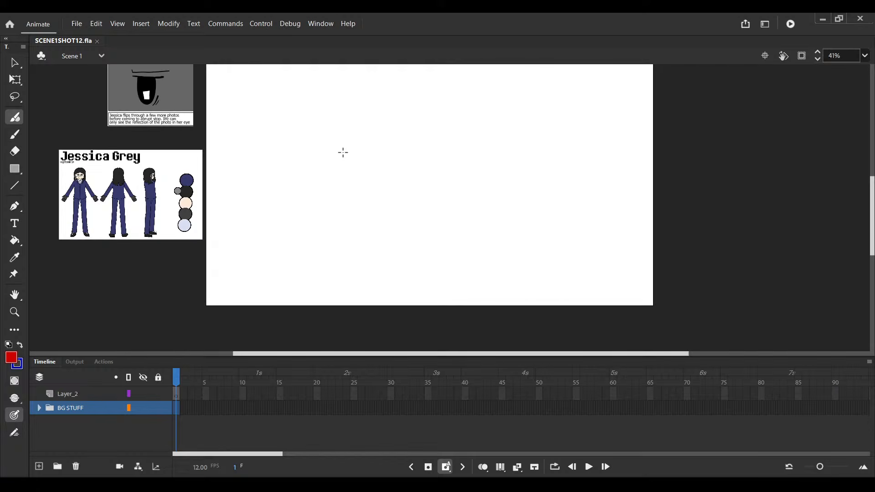
{"action": "key", "text": "space"}
{"action": "left_click_drag", "start_coordinate": [343, 152], "coordinate": [328, 162]}
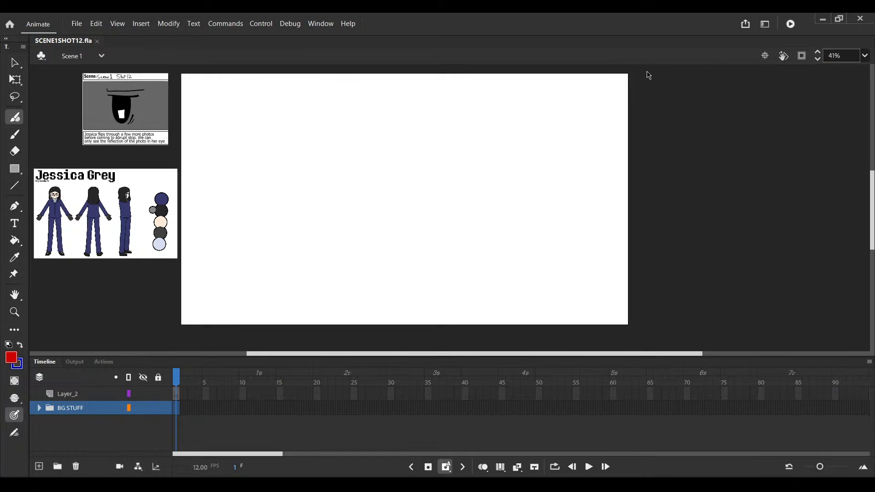
{"action": "left_click", "coordinate": [177, 396]}
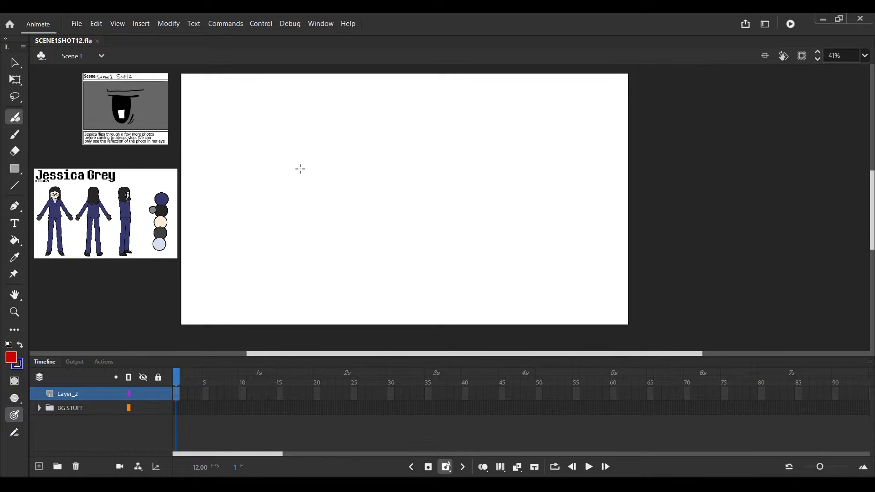
{"action": "left_click", "coordinate": [309, 237]}
{"action": "key", "text": "ctrl+s"}
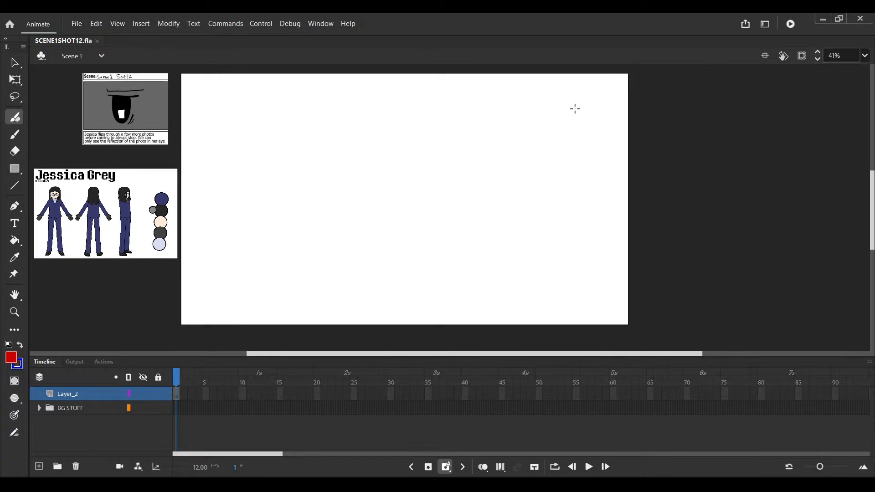
Brush a slightly curved, near-vertical red line on Layer_2 as the left edge of a large outline, and save
{"action": "scroll", "coordinate": [330, 193], "scroll_direction": "up", "scroll_amount": 2}
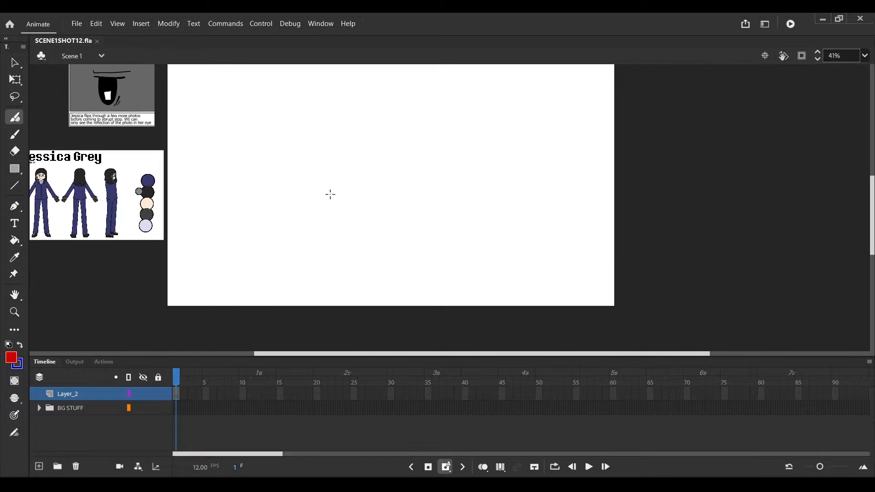
{"action": "mouse_move", "coordinate": [270, 219]}
{"action": "left_mouse_down"}
{"action": "mouse_move", "coordinate": [279, 243]}
{"action": "mouse_move", "coordinate": [275, 172]}
{"action": "left_mouse_up"}
{"action": "key", "text": "ctrl+z"}
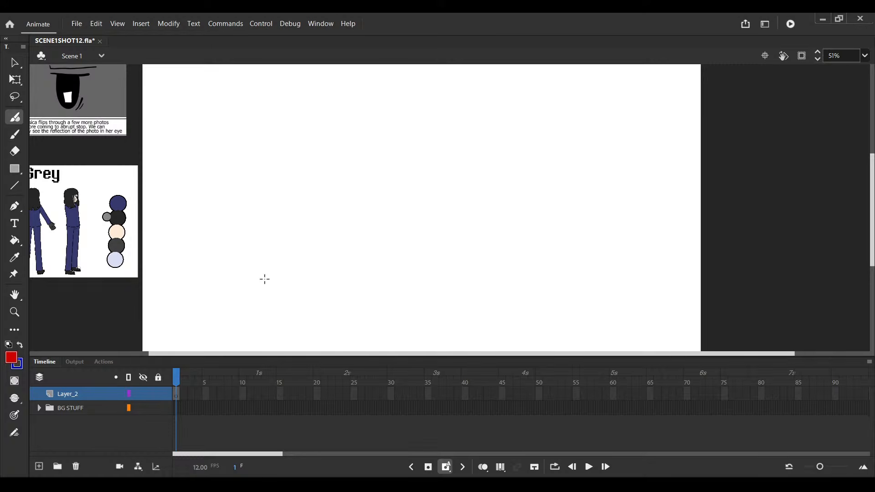
{"action": "left_click_drag", "start_coordinate": [264, 280], "coordinate": [286, 148]}
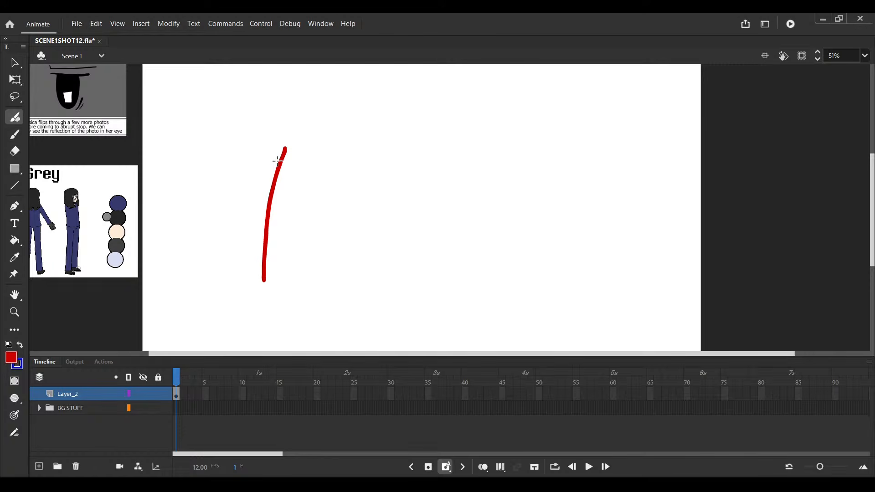
{"action": "key", "text": "ctrl+s"}
Brush a shallow arched top edge rightward from the upper end of the left edge
{"action": "key", "text": "v"}
{"action": "scroll", "coordinate": [282, 177], "scroll_direction": "up", "scroll_amount": 3}
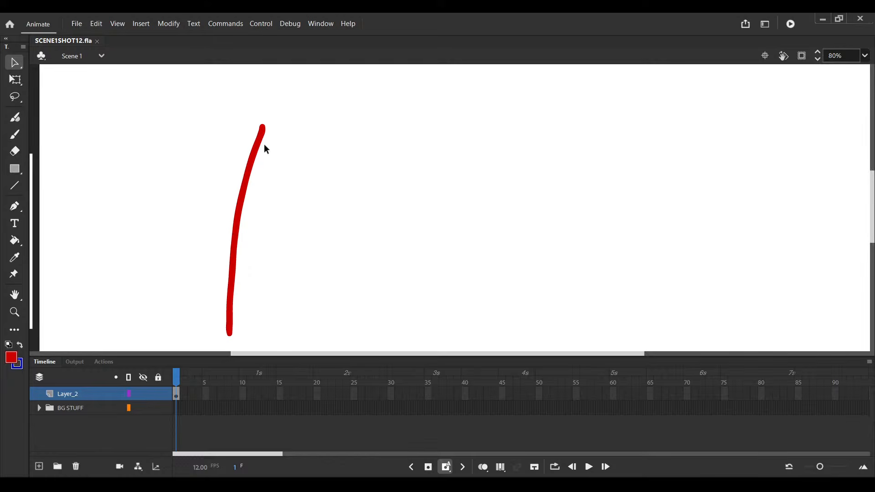
{"action": "left_click", "coordinate": [262, 135]}
{"action": "key", "text": "b"}
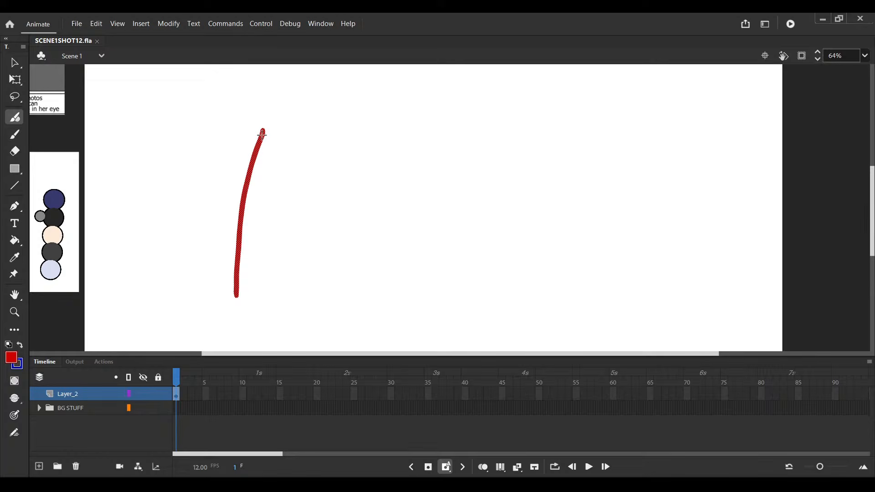
{"action": "left_click_drag", "start_coordinate": [262, 133], "coordinate": [553, 126]}
{"action": "scroll", "coordinate": [478, 182], "scroll_direction": "down", "scroll_amount": 1}
{"action": "scroll", "coordinate": [479, 182], "scroll_direction": "right", "scroll_amount": 1}
Brush a downward-bowed bottom edge from the lower end of the left edge, curving up at its right end
{"action": "key", "text": "v"}
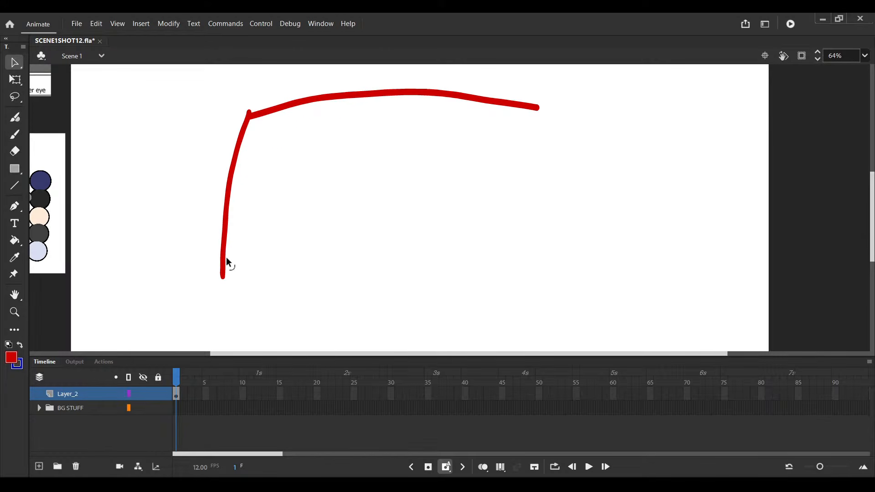
{"action": "left_click", "coordinate": [223, 275]}
{"action": "key", "text": "b"}
{"action": "left_click_drag", "start_coordinate": [223, 274], "coordinate": [468, 296]}
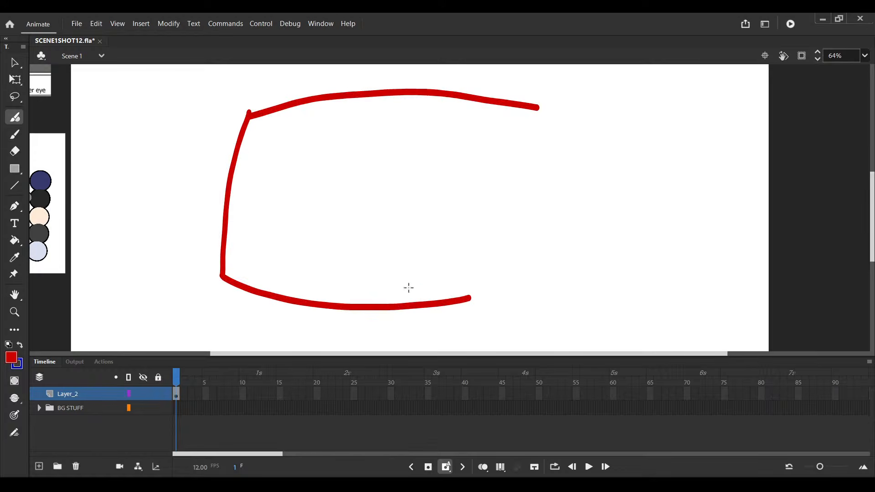
{"action": "key", "text": "ctrl+z"}
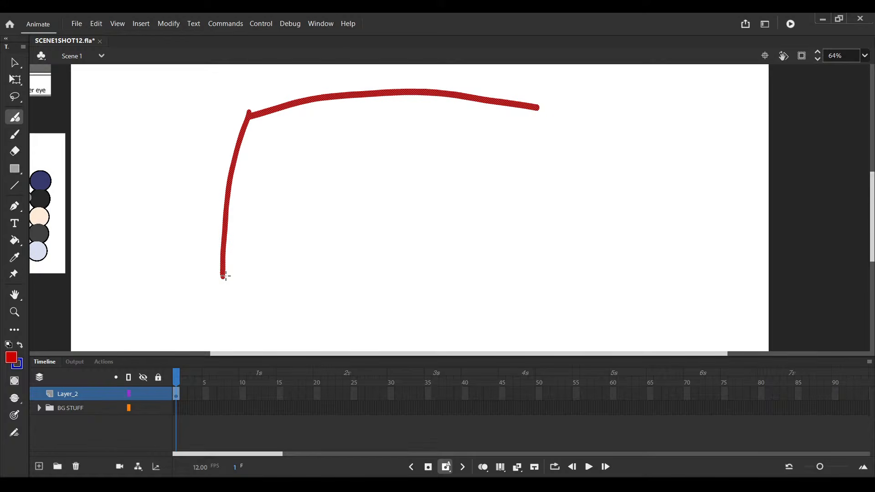
{"action": "left_click_drag", "start_coordinate": [225, 276], "coordinate": [498, 287]}
Brush a curved right edge from the bottom edge up to the end of the top edge
{"action": "scroll", "coordinate": [498, 287], "scroll_direction": "up", "scroll_amount": 1}
{"action": "scroll", "coordinate": [498, 287], "scroll_direction": "right", "scroll_amount": 1}
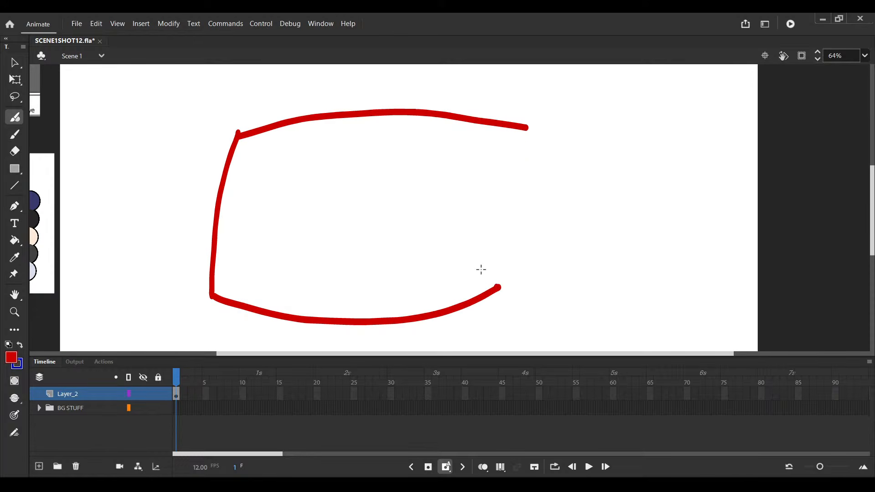
{"action": "left_click", "coordinate": [498, 288], "text": "ctrl"}
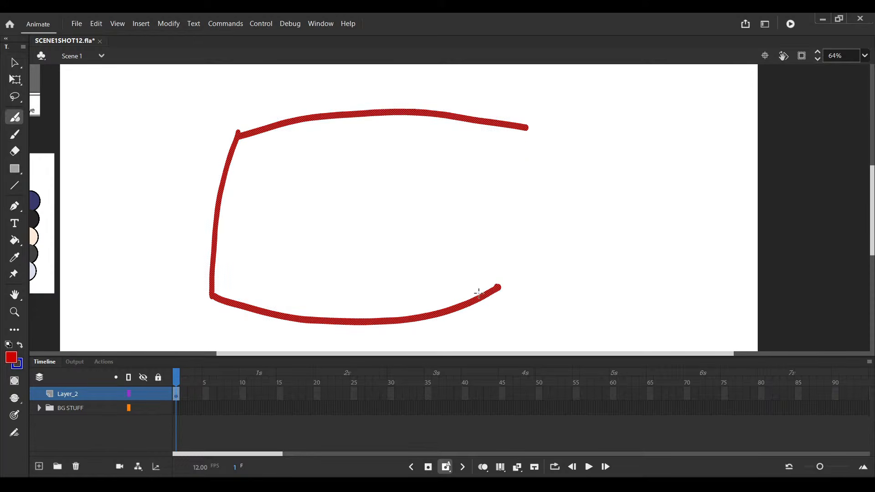
{"action": "left_click_drag", "start_coordinate": [465, 306], "coordinate": [530, 132]}
{"action": "scroll", "coordinate": [529, 146], "scroll_direction": "down", "scroll_amount": 3}
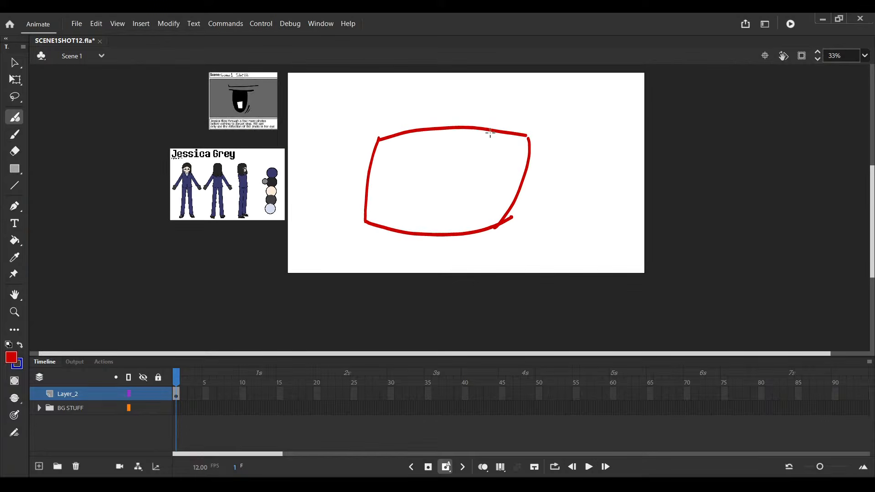
Join the top and right edges at the outline's upper-right corner and save
{"action": "scroll", "coordinate": [525, 187], "scroll_direction": "up", "scroll_amount": 2}
{"action": "key", "text": "v"}
{"action": "scroll", "coordinate": [528, 112], "scroll_direction": "up", "scroll_amount": 4}
{"action": "left_click", "coordinate": [529, 100]}
{"action": "key", "text": "ctrl+s"}
{"action": "key", "text": "y"}
{"action": "scroll", "coordinate": [530, 136], "scroll_direction": "down", "scroll_amount": 4}
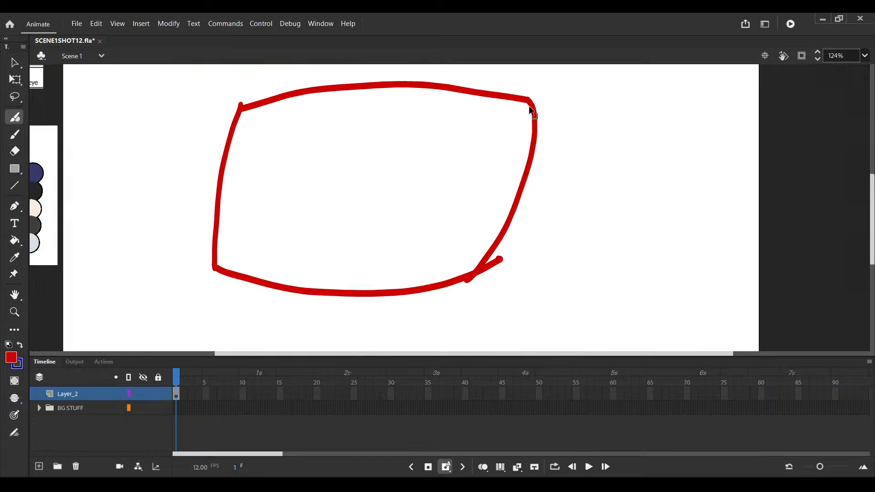
Widen the whole outline slightly with Free Transform and shift it right and slightly down on the stage
{"action": "left_click_drag", "start_coordinate": [510, 248], "coordinate": [524, 237]}
{"action": "key", "text": "v"}
{"action": "key", "text": "q"}
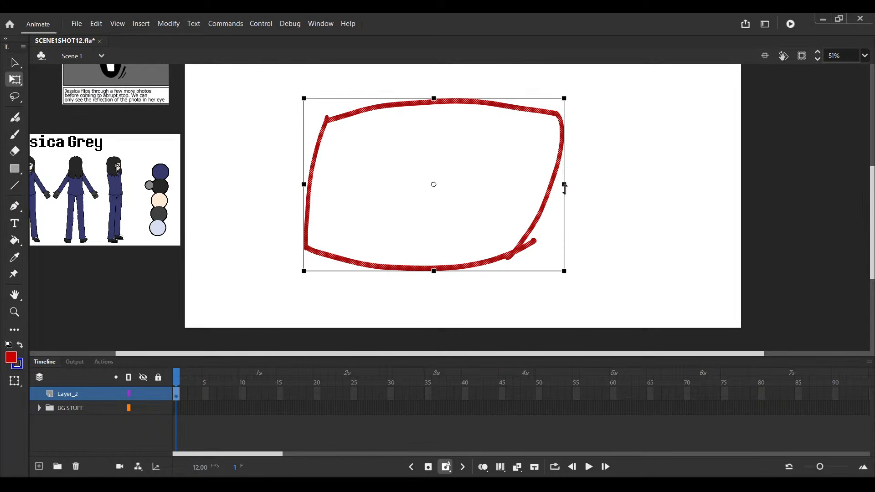
{"action": "left_click_drag", "start_coordinate": [564, 185], "coordinate": [577, 185]}
{"action": "scroll", "coordinate": [561, 207], "scroll_direction": "down", "scroll_amount": 2}
{"action": "scroll", "coordinate": [526, 202], "scroll_direction": "up", "scroll_amount": 2}
{"action": "scroll", "coordinate": [525, 204], "scroll_direction": "up", "scroll_amount": 2}
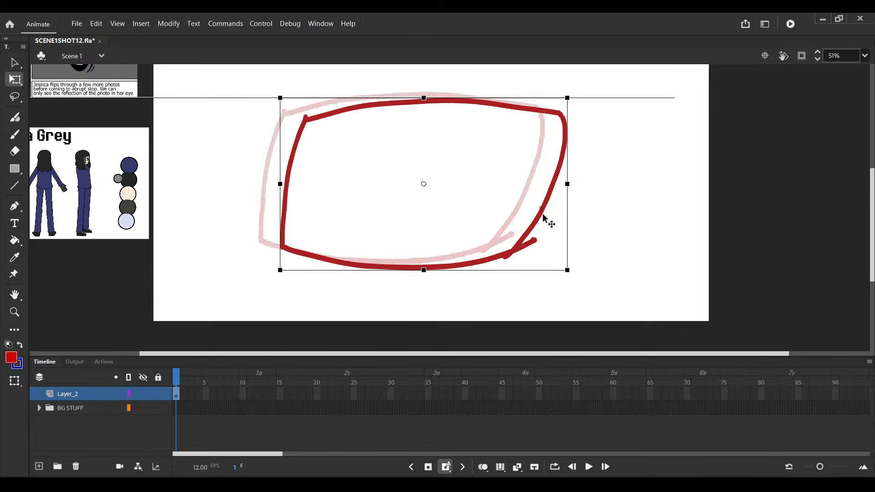
Erase the overshooting line ends at the outline's lower-right corner and save
{"action": "key", "text": "e"}
{"action": "left_click_drag", "start_coordinate": [540, 240], "coordinate": [496, 269]}
{"action": "scroll", "coordinate": [489, 258], "scroll_direction": "down", "scroll_amount": 2}
{"action": "key", "text": "ctrl+s"}
{"action": "scroll", "coordinate": [477, 230], "scroll_direction": "up", "scroll_amount": 1}
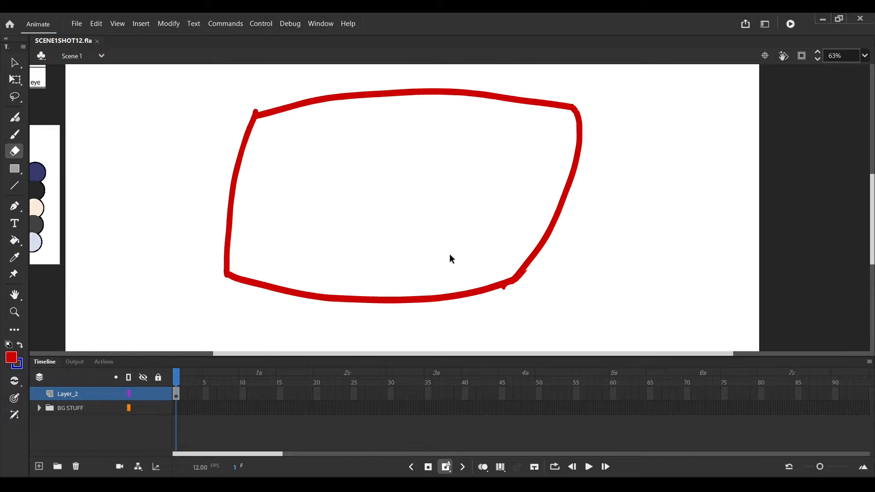
Replace the outline's top edge with a thicker red arch joining both upper corners
{"action": "key", "text": "v"}
{"action": "left_click", "coordinate": [513, 287]}
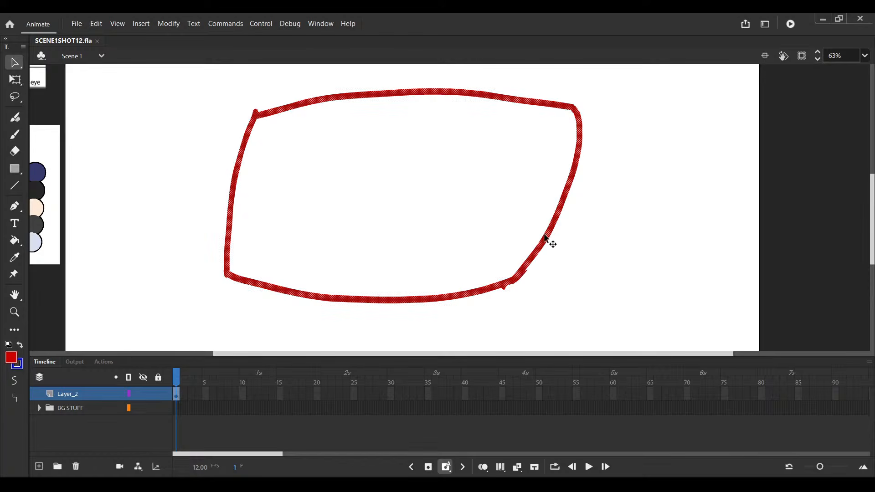
{"action": "key", "text": "y"}
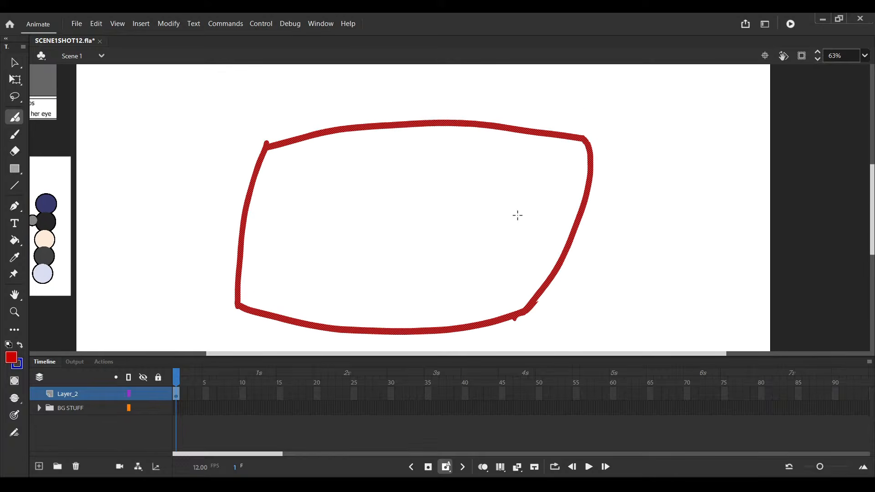
{"action": "key", "text": "e"}
{"action": "key", "text": "y"}
{"action": "mouse_move", "coordinate": [586, 141]}
{"action": "left_mouse_down"}
{"action": "mouse_move", "coordinate": [538, 132]}
{"action": "mouse_move", "coordinate": [268, 146]}
{"action": "mouse_move", "coordinate": [590, 151]}
{"action": "left_mouse_up"}
{"action": "key", "text": "e"}
{"action": "key", "text": "y"}
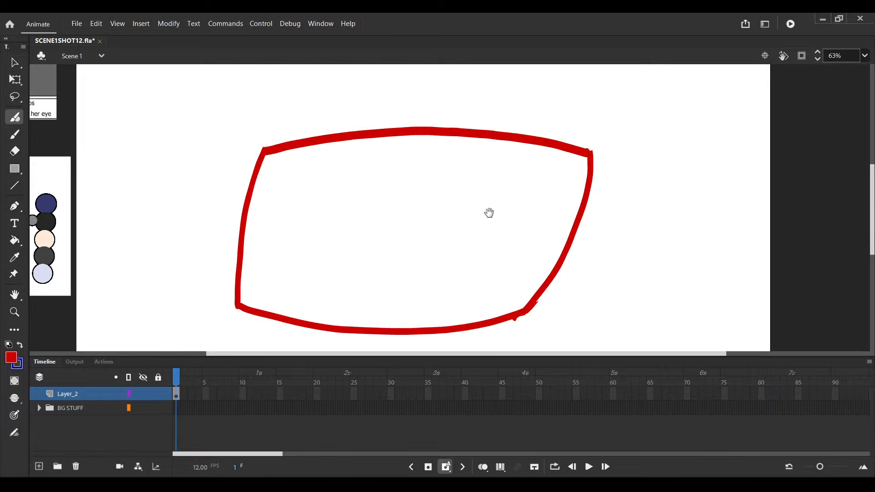
Thicken the outline's bottom edge with a brush stroke from the lower-left corner up into the right edge
{"action": "scroll", "coordinate": [296, 266], "scroll_direction": "up", "scroll_amount": 2}
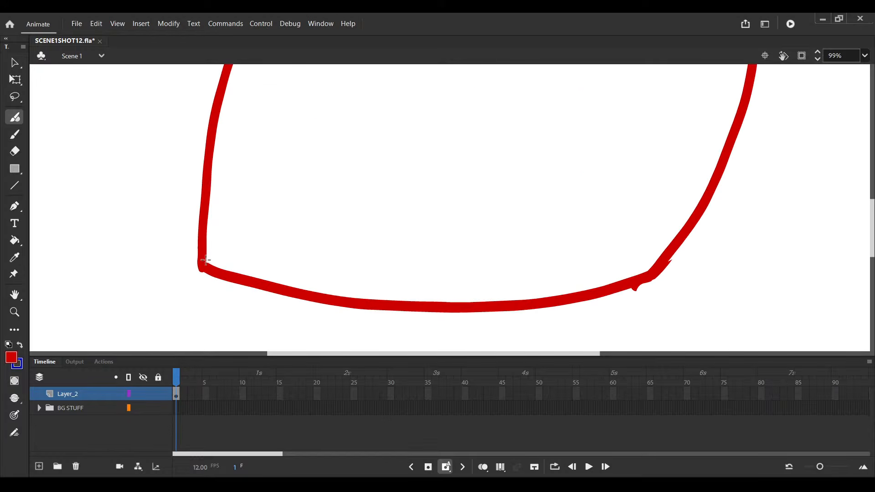
{"action": "mouse_move", "coordinate": [205, 262]}
{"action": "left_mouse_down"}
{"action": "mouse_move", "coordinate": [165, 305]}
{"action": "mouse_move", "coordinate": [277, 312]}
{"action": "left_mouse_up"}
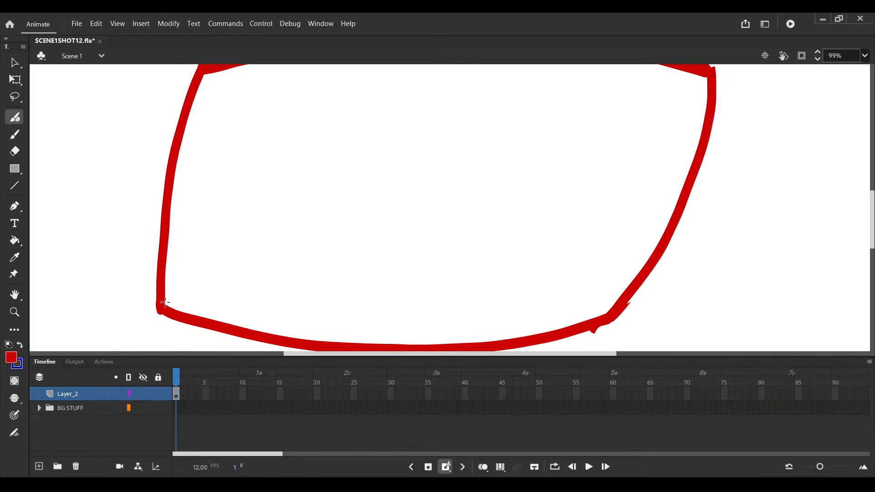
{"action": "left_click_drag", "start_coordinate": [165, 302], "coordinate": [643, 255]}
{"action": "scroll", "coordinate": [583, 256], "scroll_direction": "up", "scroll_amount": 2}
{"action": "scroll", "coordinate": [584, 256], "scroll_direction": "right", "scroll_amount": 2}
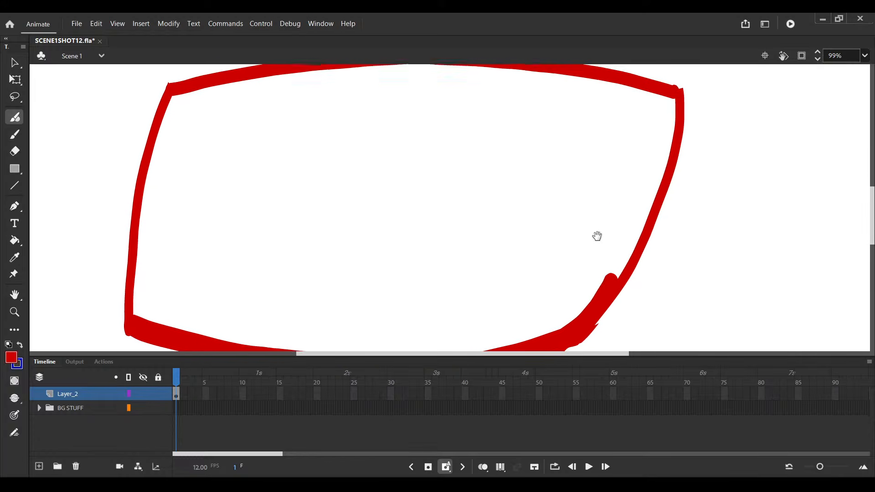
Thicken the outline's right edge with a brush stroke from the upper-right corner down to the lower bend, and save
{"action": "key", "text": "ctrl+s"}
{"action": "key", "text": "v"}
{"action": "left_click", "coordinate": [665, 195]}
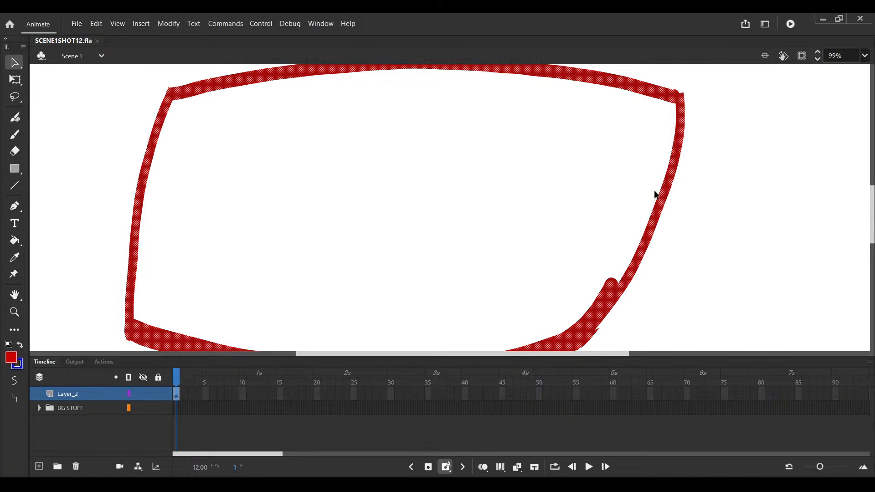
{"action": "scroll", "coordinate": [578, 226], "scroll_direction": "right", "scroll_amount": 2}
{"action": "key", "text": "b"}
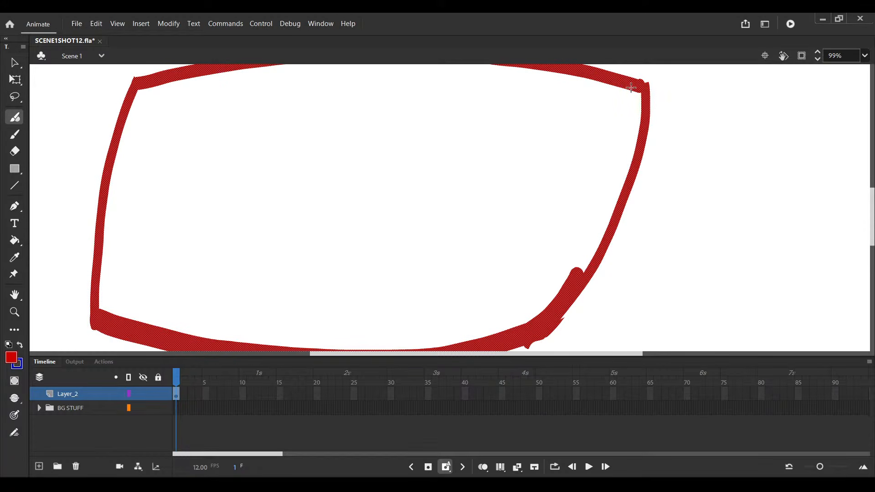
{"action": "left_click_drag", "start_coordinate": [630, 88], "coordinate": [573, 280]}
{"action": "scroll", "coordinate": [445, 165], "scroll_direction": "down", "scroll_amount": 7}
{"action": "scroll", "coordinate": [274, 95], "scroll_direction": "up", "scroll_amount": 7}
{"action": "mouse_move", "coordinate": [179, 114]}
{"action": "left_mouse_down"}
{"action": "mouse_move", "coordinate": [204, 132]}
{"action": "mouse_move", "coordinate": [284, 155]}
{"action": "left_mouse_up"}
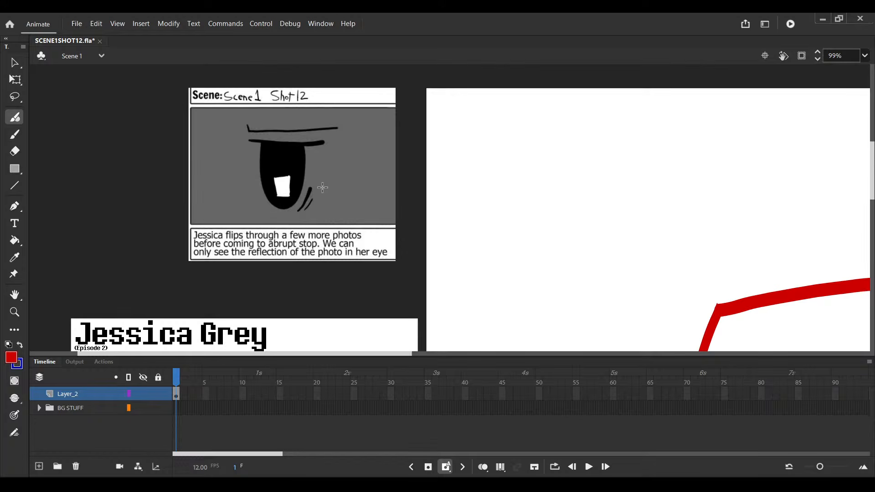
{"action": "scroll", "coordinate": [322, 187], "scroll_direction": "down", "scroll_amount": 5}
{"action": "key", "text": "ctrl+s"}
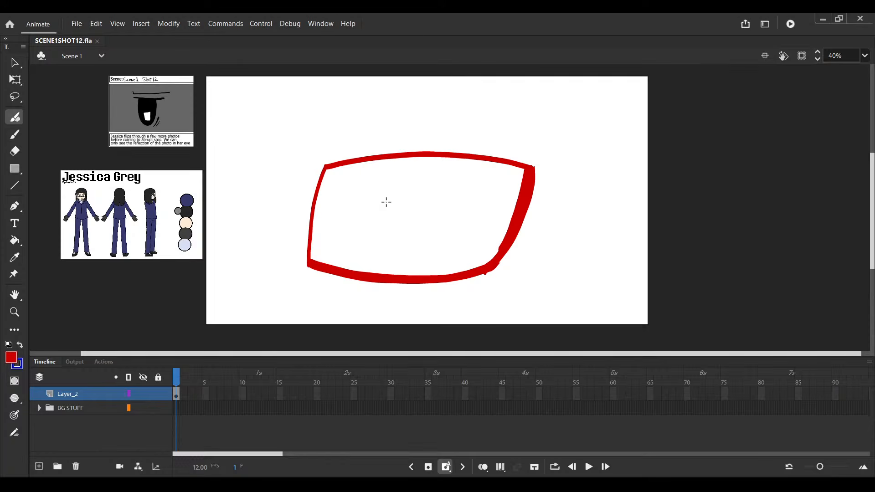
Enlarge the whole outline slightly with Free Transform, extending it toward the upper-right of the stage
{"action": "key", "text": "q"}
{"action": "left_click", "coordinate": [532, 196]}
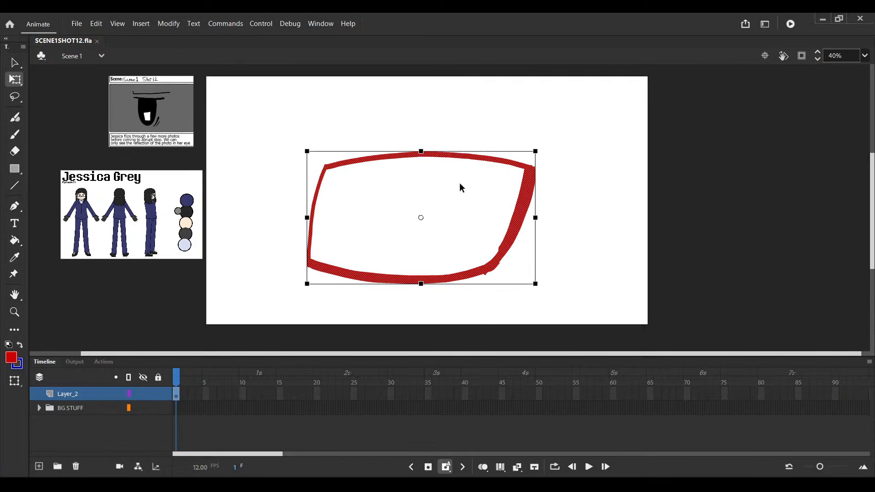
{"action": "left_click_drag", "start_coordinate": [421, 217], "coordinate": [309, 268]}
{"action": "key", "text": "ctrl+s"}
{"action": "mouse_move", "coordinate": [537, 150]}
{"action": "left_mouse_down"}
{"action": "mouse_move", "coordinate": [545, 156]}
{"action": "mouse_move", "coordinate": [536, 152]}
{"action": "mouse_move", "coordinate": [550, 144]}
{"action": "left_mouse_up"}
Thicken the outline's bottom edge further with a brush stroke starting at the lower-left corner, and save
{"action": "scroll", "coordinate": [376, 240], "scroll_direction": "up", "scroll_amount": 3}
{"action": "key", "text": "b"}
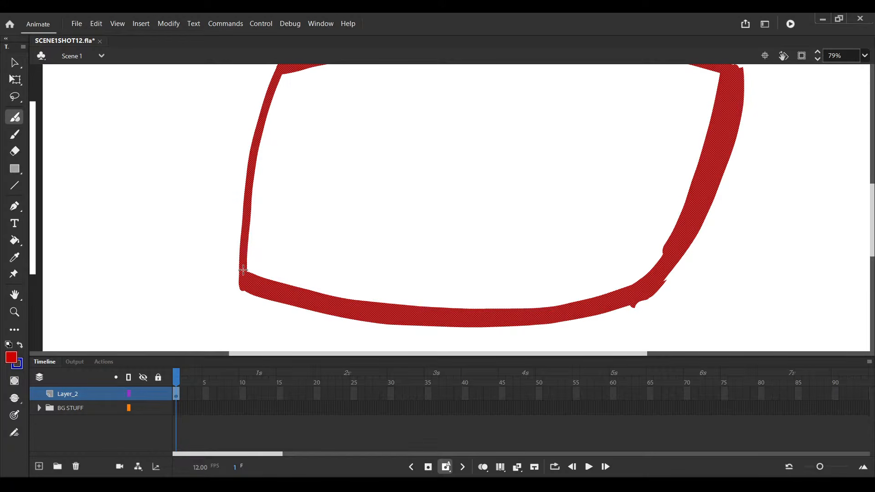
{"action": "left_click", "coordinate": [242, 272]}
{"action": "scroll", "coordinate": [462, 247], "scroll_direction": "down", "scroll_amount": 5}
{"action": "left_click_drag", "start_coordinate": [649, 226], "coordinate": [614, 235]}
{"action": "key", "text": "ctrl+s"}
Select the whole outline and enlarge it slightly with Free Transform from its upper-left corner
{"action": "scroll", "coordinate": [505, 243], "scroll_direction": "up", "scroll_amount": 2}
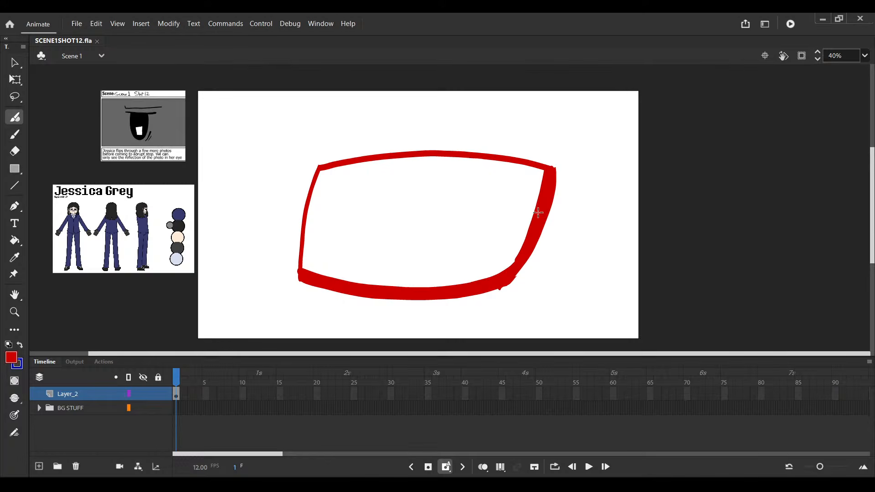
{"action": "scroll", "coordinate": [503, 266], "scroll_direction": "up", "scroll_amount": 2}
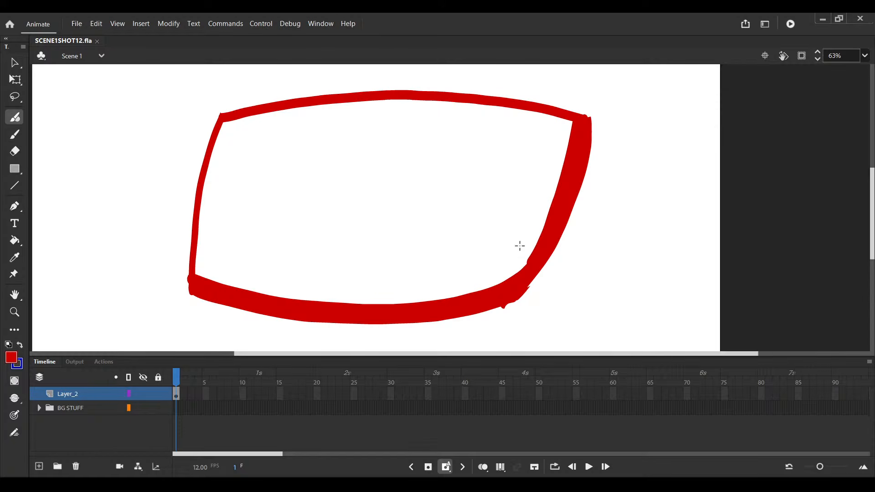
{"action": "scroll", "coordinate": [320, 188], "scroll_direction": "down", "scroll_amount": 3}
{"action": "key", "text": "v"}
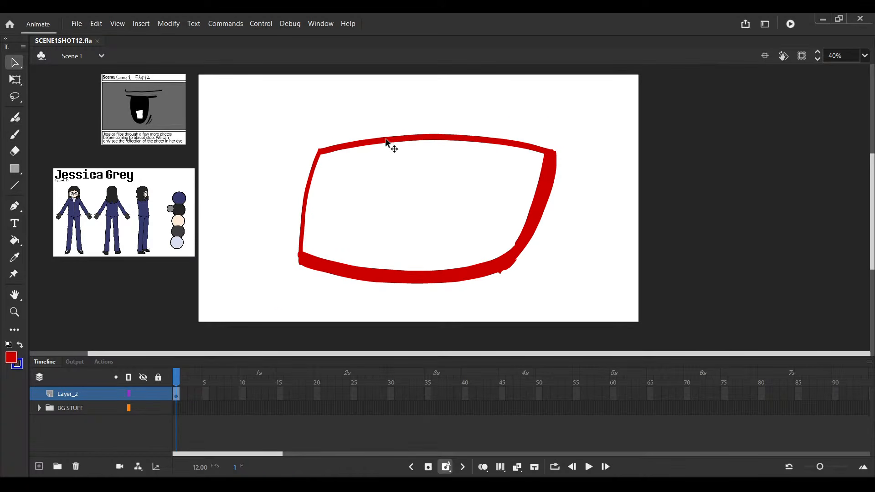
{"action": "left_click", "coordinate": [386, 143]}
{"action": "key", "text": "q"}
{"action": "scroll", "coordinate": [319, 139], "scroll_direction": "up", "scroll_amount": 3}
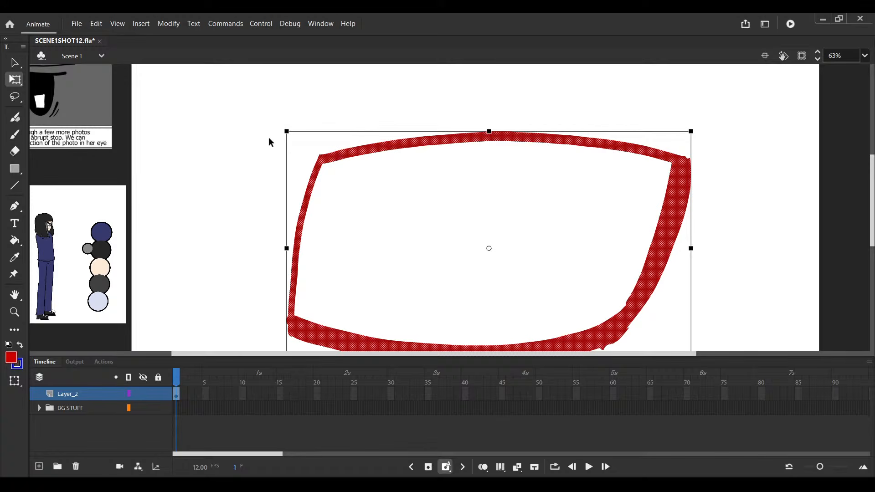
{"action": "left_click_drag", "start_coordinate": [285, 131], "coordinate": [273, 124]}
{"action": "left_click_drag", "start_coordinate": [457, 151], "coordinate": [424, 163]}
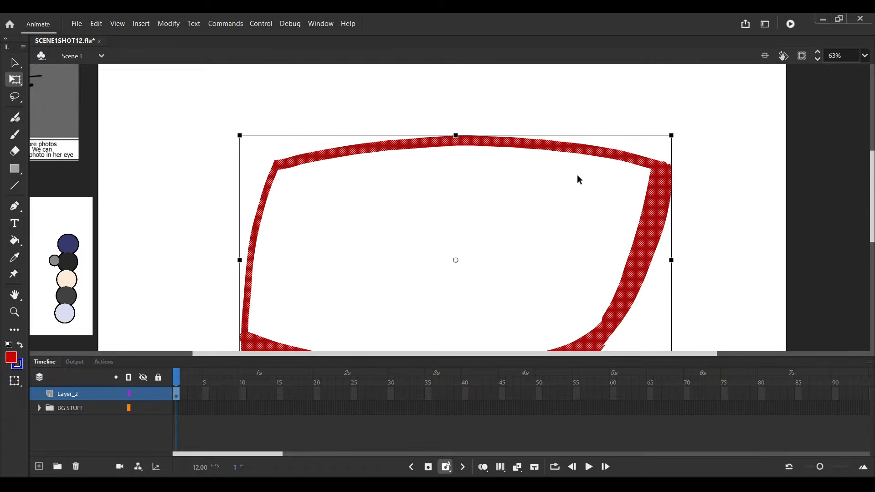
Redraw the outline's top edge as a flatter red stroke, trim the upper-right corner to a clean slant, and save
{"action": "scroll", "coordinate": [647, 168], "scroll_direction": "up", "scroll_amount": 1}
{"action": "key", "text": "e"}
{"action": "mouse_move", "coordinate": [644, 160]}
{"action": "left_mouse_down"}
{"action": "mouse_move", "coordinate": [264, 146]}
{"action": "mouse_move", "coordinate": [182, 173]}
{"action": "mouse_move", "coordinate": [656, 156]}
{"action": "mouse_move", "coordinate": [645, 159]}
{"action": "mouse_move", "coordinate": [666, 191]}
{"action": "left_mouse_up"}
{"action": "key", "text": "y"}
{"action": "key", "text": "e"}
{"action": "key", "text": "v"}
{"action": "left_click", "coordinate": [666, 191]}
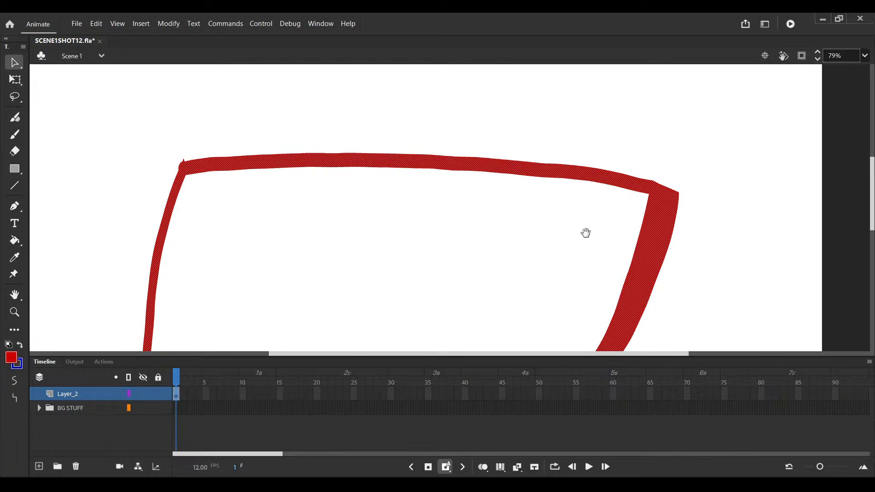
{"action": "mouse_move", "coordinate": [588, 251]}
{"action": "left_mouse_down"}
{"action": "mouse_move", "coordinate": [637, 166]}
{"action": "mouse_move", "coordinate": [603, 215]}
{"action": "left_mouse_up"}
{"action": "left_click_drag", "start_coordinate": [557, 282], "coordinate": [583, 236]}
{"action": "key", "text": "b"}
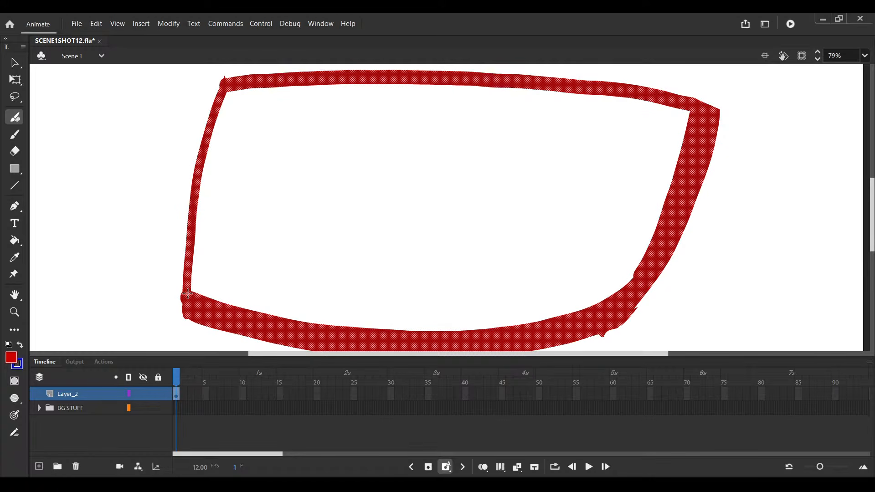
{"action": "key", "text": "ctrl+minus"}
{"action": "key", "text": "ctrl+minus"}
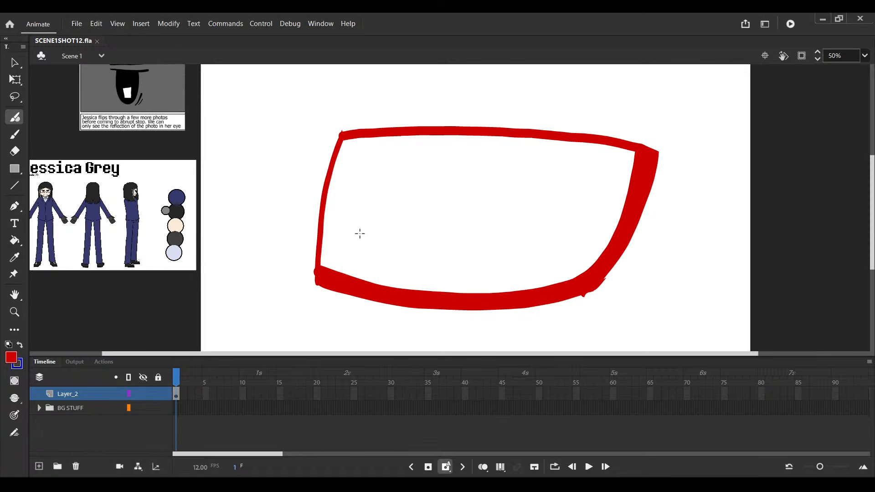
{"action": "key", "text": "ctrl+s"}
{"action": "key", "text": "ctrl+minus"}
Add a new layer above the eye outline's layer for the eyebrow
{"action": "left_click", "coordinate": [39, 466]}
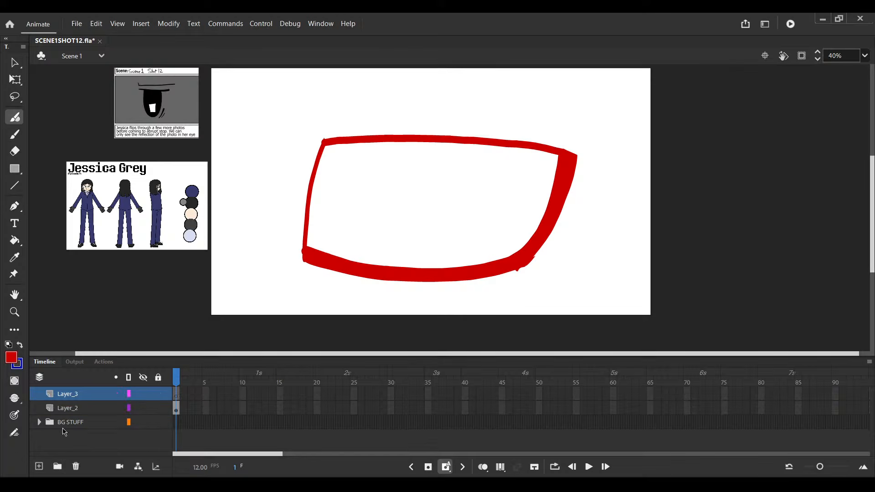
{"action": "left_click_drag", "start_coordinate": [338, 183], "coordinate": [327, 238]}
{"action": "scroll", "coordinate": [304, 160], "scroll_direction": "up", "scroll_amount": 1}
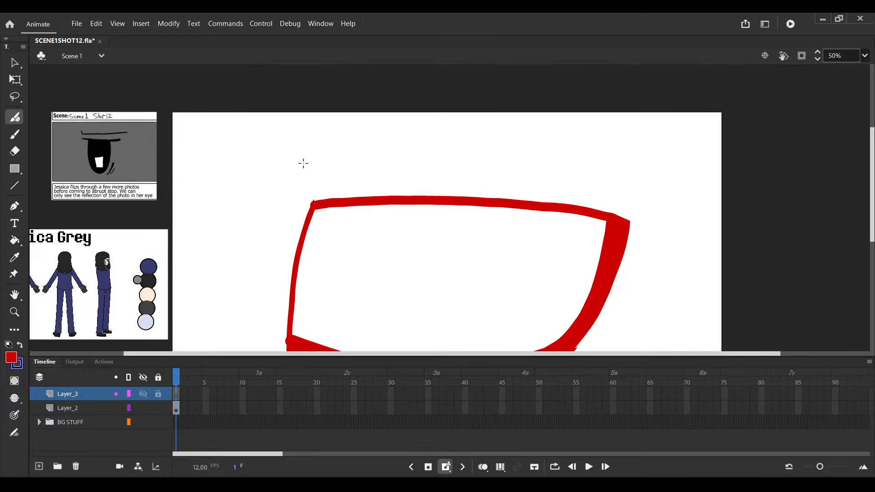
{"action": "left_click_drag", "start_coordinate": [303, 163], "coordinate": [572, 152]}
{"action": "scroll", "coordinate": [358, 189], "scroll_direction": "right", "scroll_amount": 3}
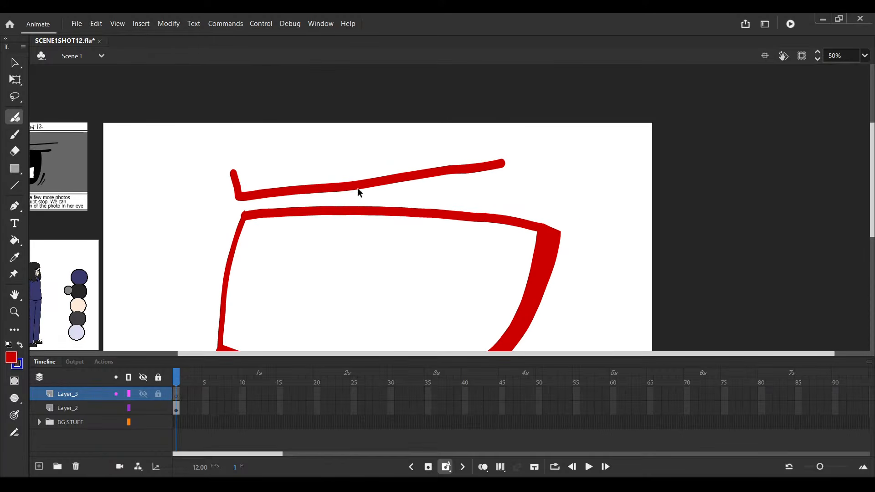
{"action": "key", "text": "ctrl+z"}
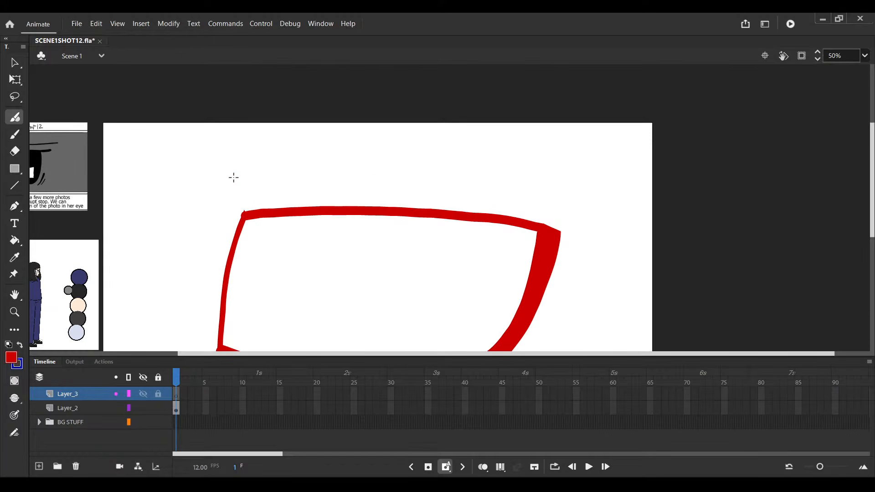
{"action": "left_click_drag", "start_coordinate": [233, 178], "coordinate": [519, 168]}
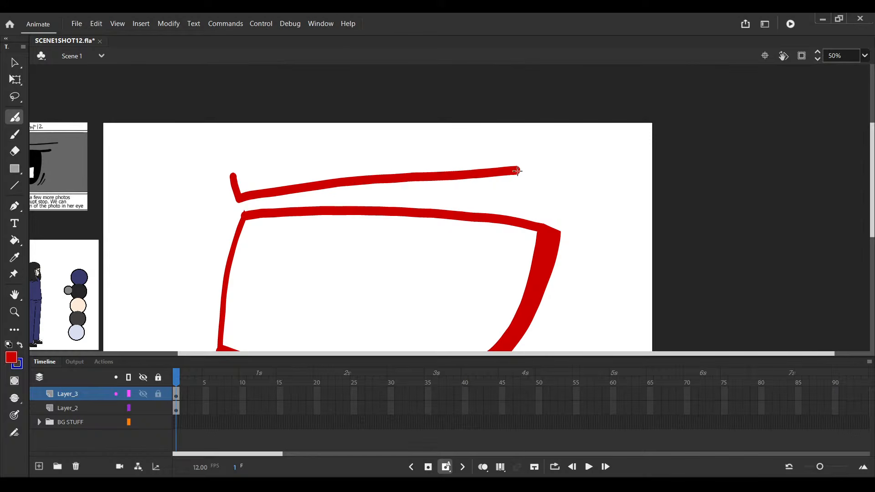
{"action": "scroll", "coordinate": [235, 178], "scroll_direction": "up", "scroll_amount": 1}
{"action": "key", "text": "ctrl+z"}
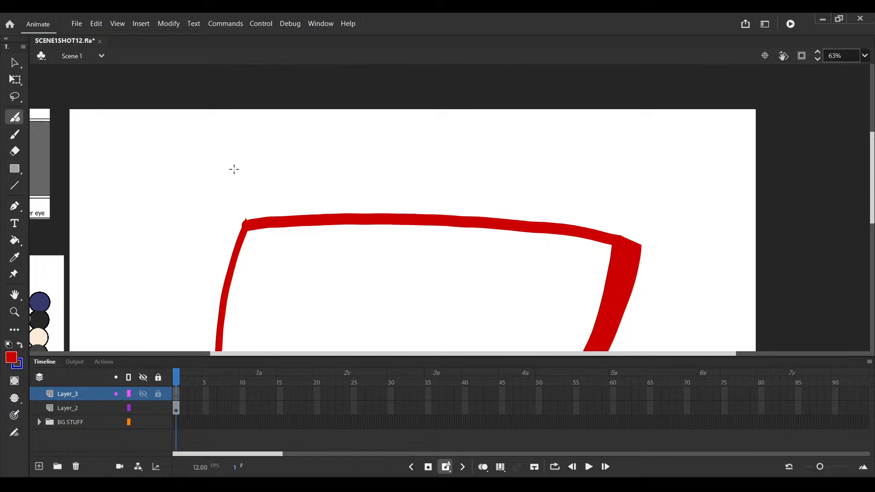
Draw the eyebrow's lower line above the eye, with a short upright tick at its left end and a downward bend at the right
{"action": "left_click_drag", "start_coordinate": [233, 169], "coordinate": [662, 210]}
{"action": "mouse_move", "coordinate": [663, 210]}
{"action": "left_mouse_down"}
{"action": "mouse_move", "coordinate": [613, 232]}
{"action": "mouse_move", "coordinate": [611, 176]}
{"action": "left_mouse_up"}
{"action": "left_click", "coordinate": [614, 229], "text": "ctrl"}
{"action": "key", "text": "ctrl+z"}
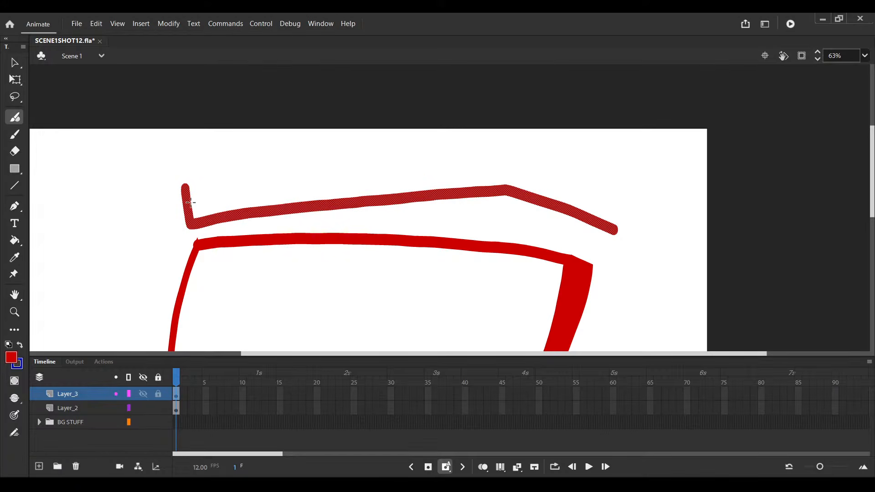
Draw the eyebrow's upper line from its right tip back to the left tick, and fill the enclosed shape red
{"action": "left_click_drag", "start_coordinate": [189, 201], "coordinate": [297, 192]}
{"action": "key", "text": "ctrl+z"}
{"action": "left_click_drag", "start_coordinate": [619, 230], "coordinate": [194, 199]}
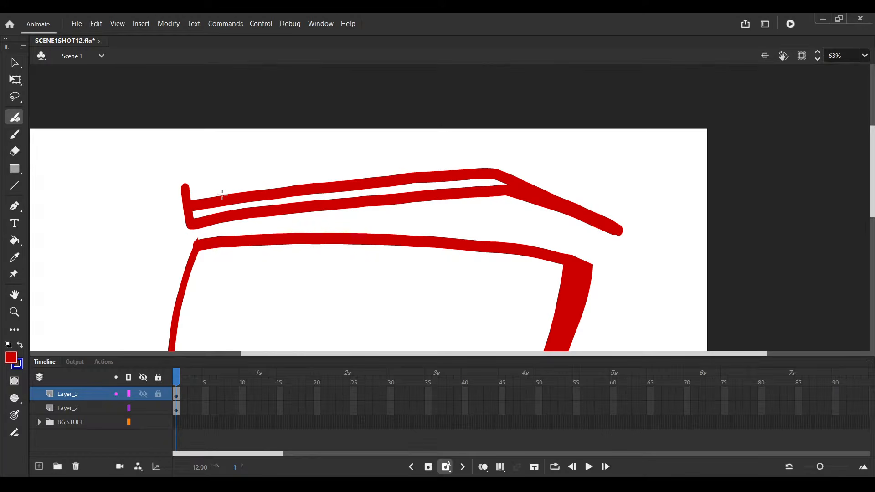
{"action": "left_click", "coordinate": [15, 240]}
{"action": "left_click", "coordinate": [259, 203]}
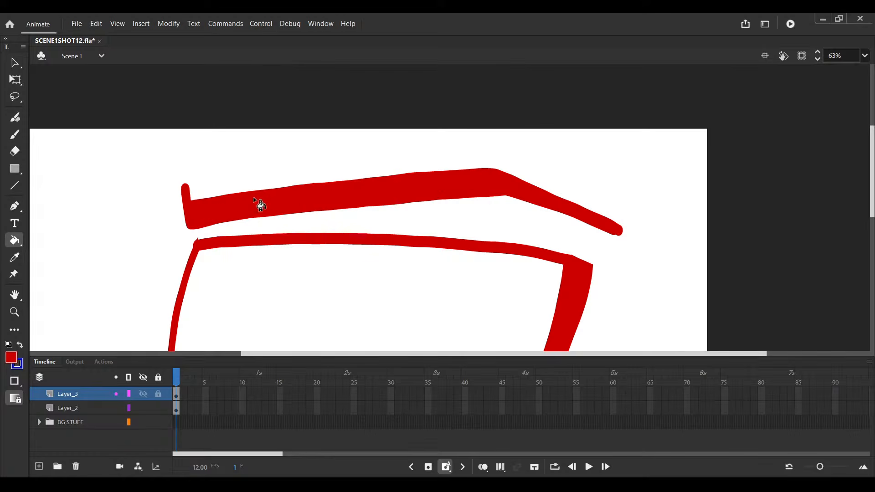
Add another new layer above the eyebrow's layer and save the file
{"action": "key", "text": "ctrl+minus"}
{"action": "scroll", "coordinate": [369, 201], "scroll_direction": "down", "scroll_amount": 1}
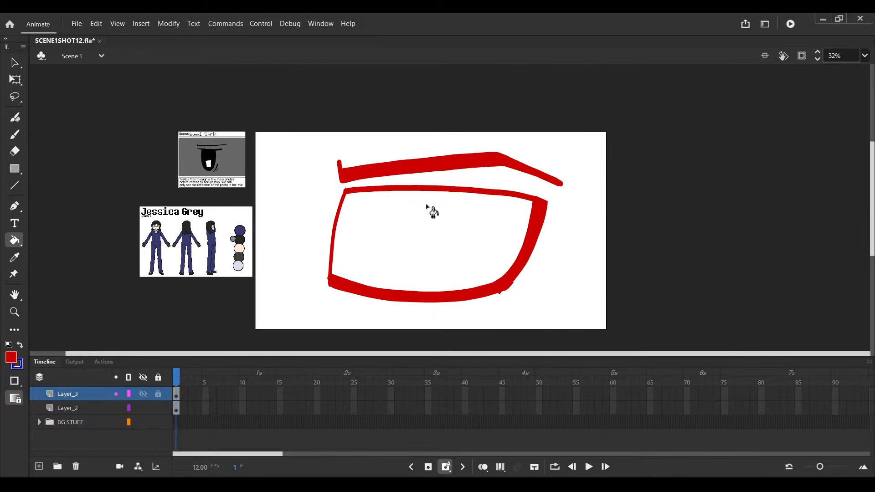
{"action": "left_click", "coordinate": [38, 466]}
{"action": "key", "text": "ctrl+s"}
{"action": "scroll", "coordinate": [323, 349], "scroll_direction": "up", "scroll_amount": 1}
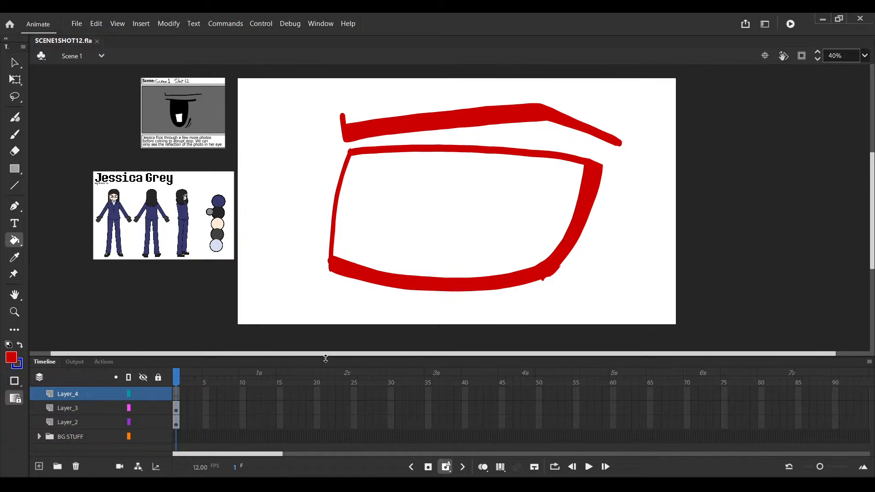
{"action": "scroll", "coordinate": [412, 276], "scroll_direction": "down", "scroll_amount": 1}
{"action": "scroll", "coordinate": [412, 206], "scroll_direction": "up", "scroll_amount": 3}
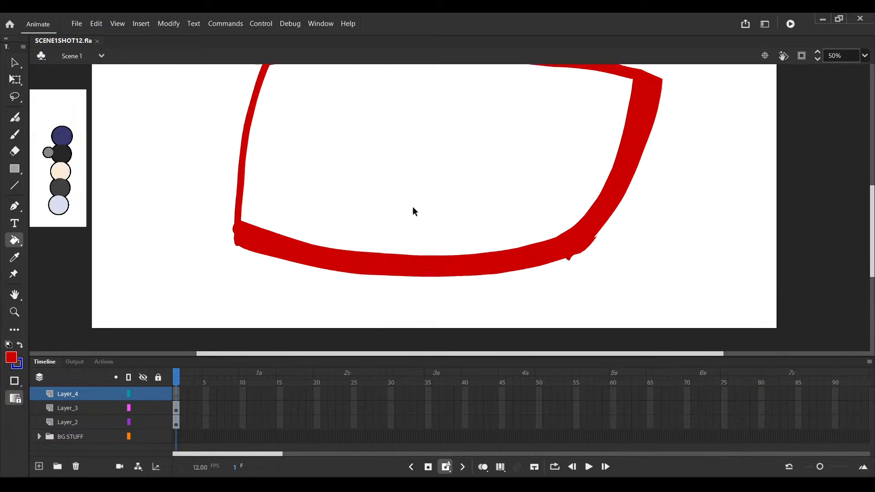
{"action": "key", "text": "y"}
{"action": "left_click_drag", "start_coordinate": [395, 97], "coordinate": [372, 136]}
{"action": "key", "text": "ctrl+z"}
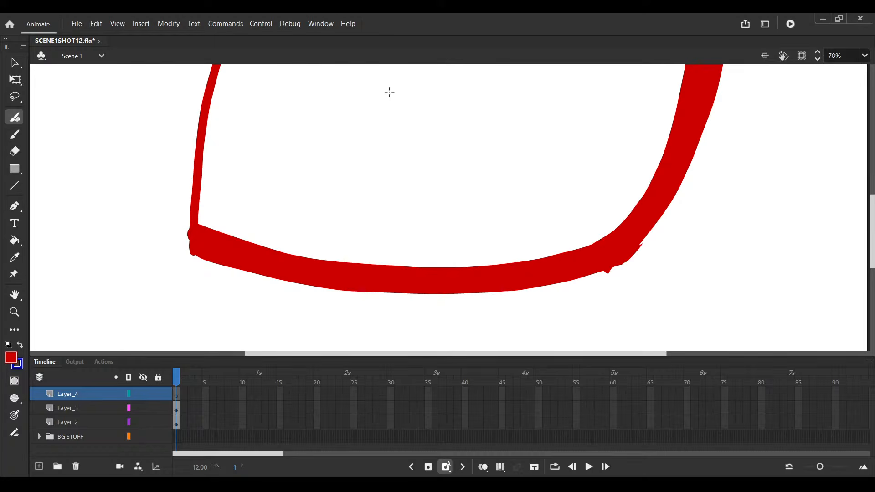
{"action": "left_click_drag", "start_coordinate": [384, 86], "coordinate": [391, 244]}
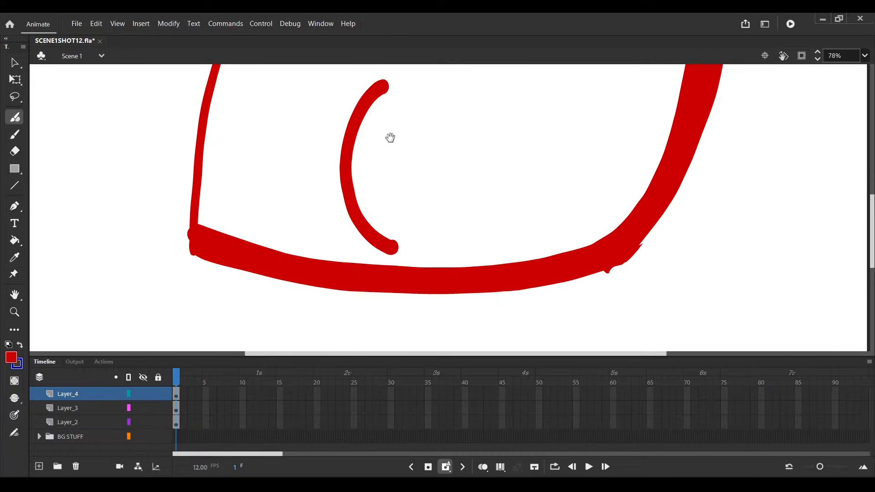
{"action": "key", "text": "ctrl+z"}
{"action": "scroll", "coordinate": [389, 128], "scroll_direction": "up", "scroll_amount": 1}
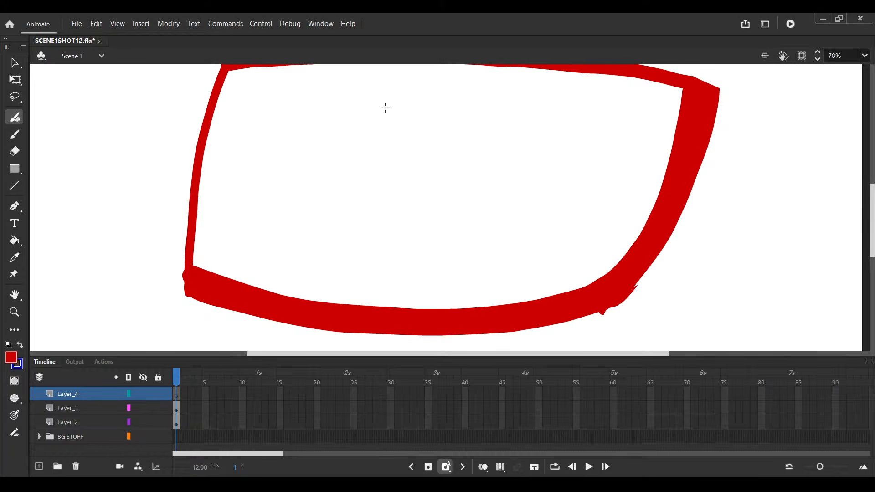
Draw a tall red oval iris inside the eye outline, reaching down to its bottom edge, and select it for transforming
{"action": "mouse_move", "coordinate": [385, 108]}
{"action": "left_mouse_down"}
{"action": "mouse_move", "coordinate": [424, 100]}
{"action": "mouse_move", "coordinate": [415, 80]}
{"action": "left_mouse_up"}
{"action": "key", "text": "v"}
{"action": "key", "text": "q"}
{"action": "left_click", "coordinate": [425, 100]}
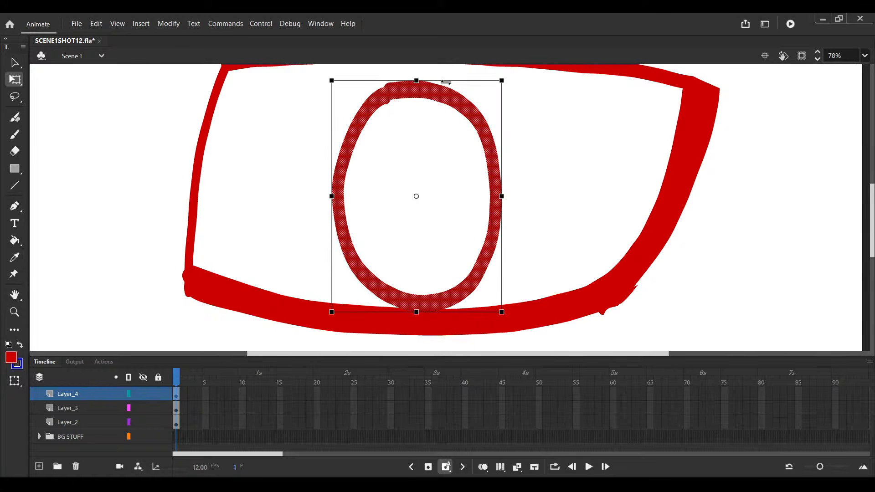
Draw a small solid red oval pupil in the iris's centre and skew its top slightly to the right with Free Transform
{"action": "key", "text": "b"}
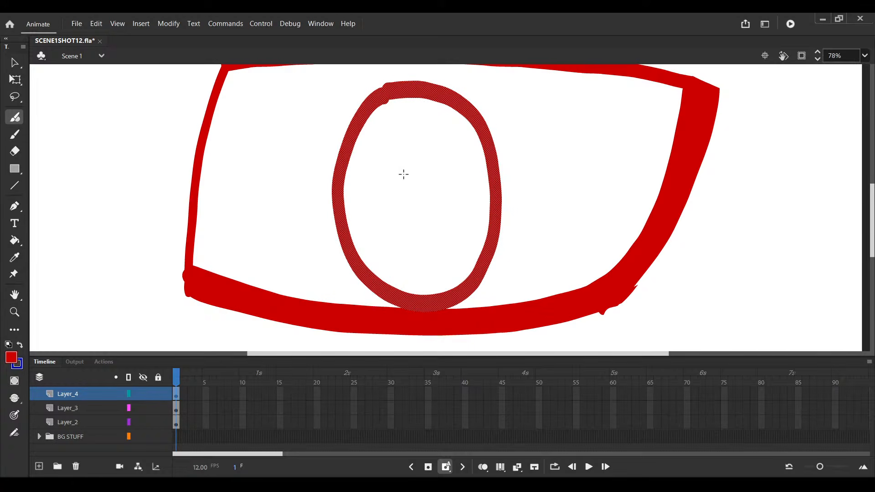
{"action": "left_click_drag", "start_coordinate": [403, 174], "coordinate": [404, 187]}
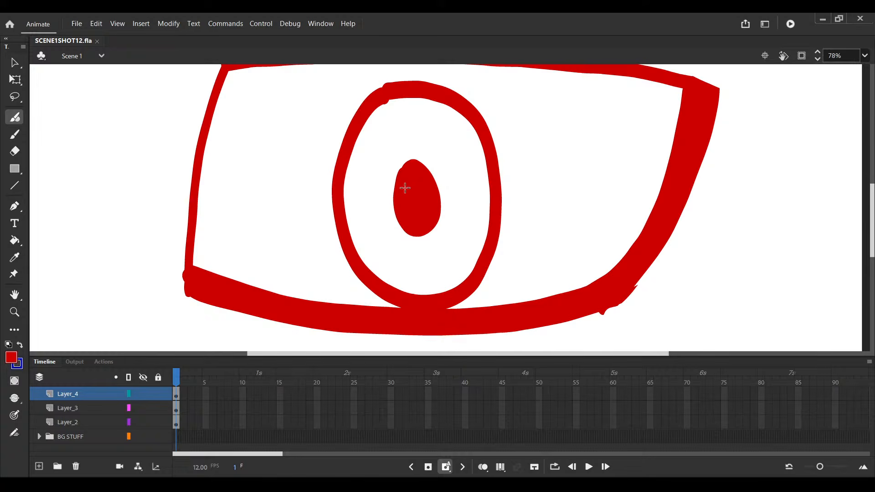
{"action": "key", "text": "v"}
{"action": "left_click", "coordinate": [420, 197]}
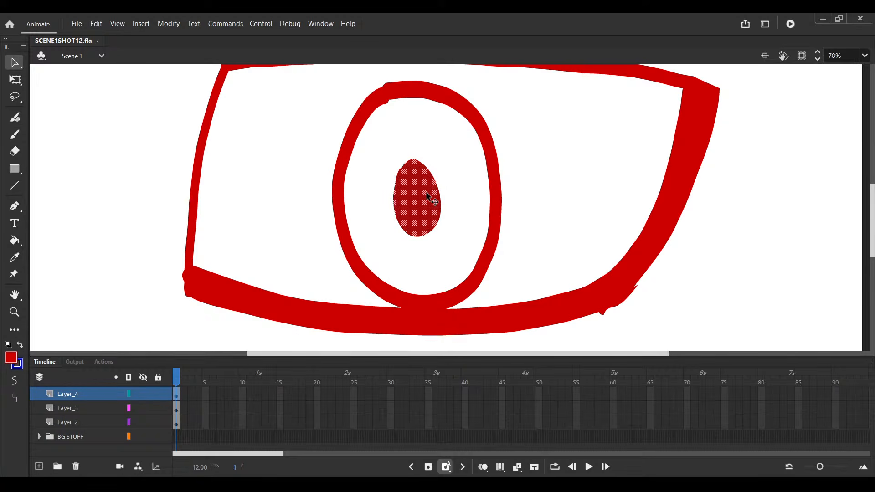
{"action": "key", "text": "q"}
{"action": "scroll", "coordinate": [413, 182], "scroll_direction": "up", "scroll_amount": 2}
{"action": "left_click_drag", "start_coordinate": [412, 143], "coordinate": [428, 134]}
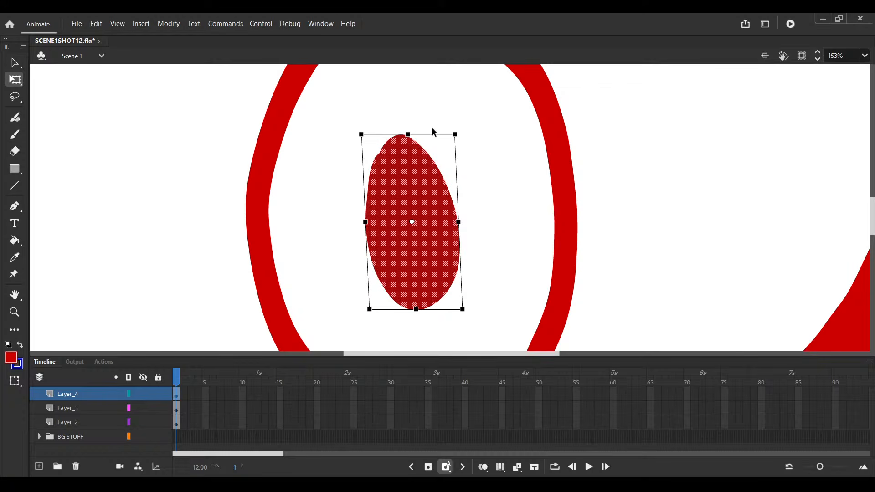
{"action": "left_click_drag", "start_coordinate": [429, 134], "coordinate": [433, 135]}
{"action": "scroll", "coordinate": [433, 136], "scroll_direction": "down", "scroll_amount": 4}
{"action": "left_click", "coordinate": [452, 178]}
{"action": "scroll", "coordinate": [440, 162], "scroll_direction": "down", "scroll_amount": 2}
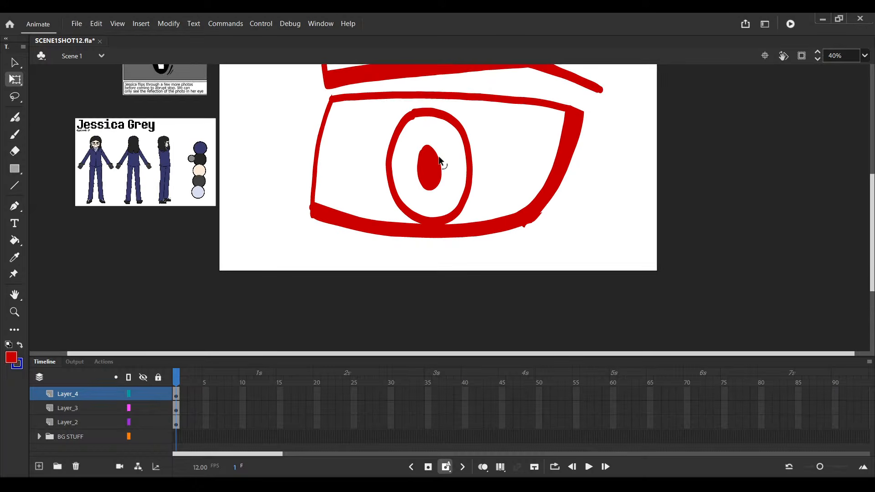
Select the iris and pupil, enlarge them with Free Transform, and lower them so the iris extends below the eye's bottom edge
{"action": "key", "text": "v"}
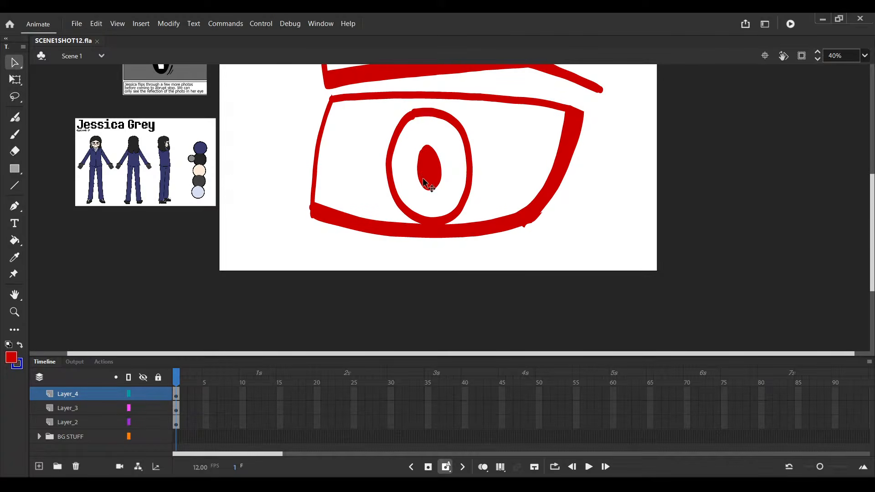
{"action": "scroll", "coordinate": [438, 160], "scroll_direction": "up", "scroll_amount": 3}
{"action": "left_click", "coordinate": [377, 152]}
{"action": "left_click", "coordinate": [428, 159], "text": "shift"}
{"action": "scroll", "coordinate": [477, 135], "scroll_direction": "down", "scroll_amount": 1}
{"action": "scroll", "coordinate": [477, 135], "scroll_direction": "down", "scroll_amount": 2}
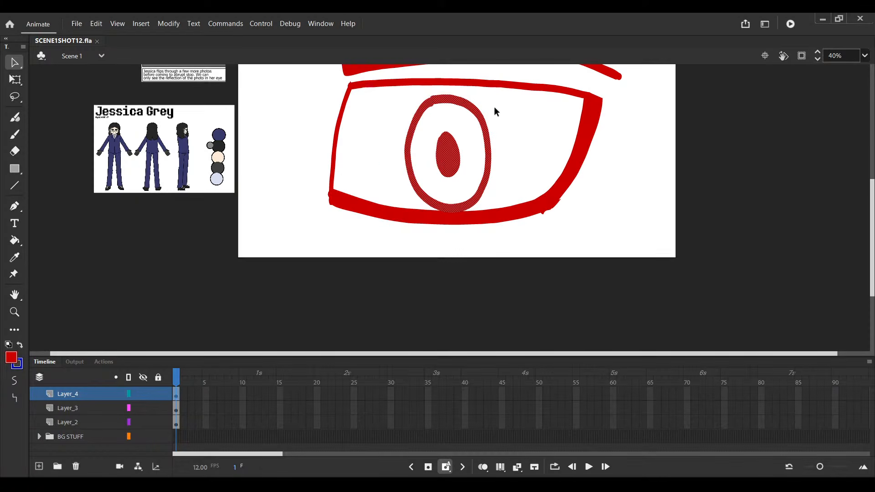
{"action": "key", "text": "q"}
{"action": "mouse_move", "coordinate": [492, 92]}
{"action": "left_mouse_down"}
{"action": "mouse_move", "coordinate": [504, 81]}
{"action": "mouse_move", "coordinate": [445, 168]}
{"action": "left_mouse_up"}
{"action": "scroll", "coordinate": [503, 93], "scroll_direction": "up", "scroll_amount": 1}
{"action": "scroll", "coordinate": [438, 191], "scroll_direction": "down", "scroll_amount": 1}
{"action": "scroll", "coordinate": [461, 135], "scroll_direction": "down", "scroll_amount": 2}
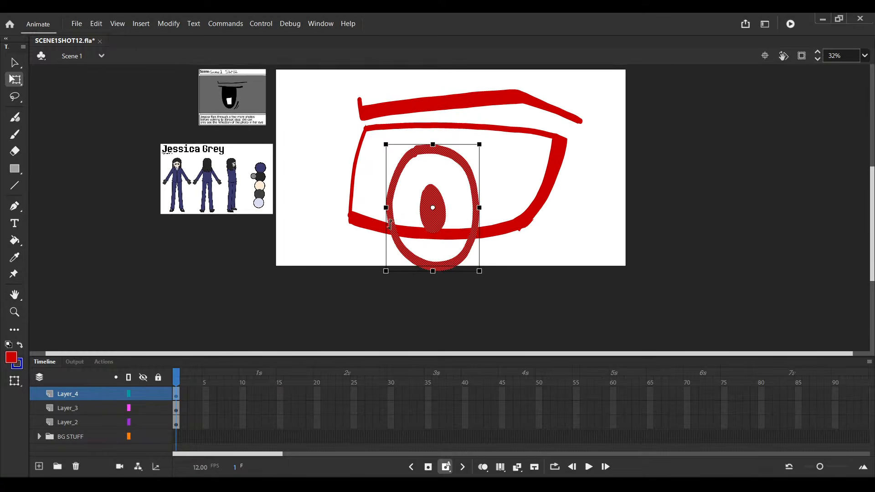
Erase the part of the iris outline below the eye's bottom edge and save the file
{"action": "key", "text": "e"}
{"action": "scroll", "coordinate": [384, 229], "scroll_direction": "up", "scroll_amount": 1}
{"action": "key", "text": "v"}
{"action": "left_click", "coordinate": [359, 245]}
{"action": "left_click", "coordinate": [403, 257]}
{"action": "key", "text": "e"}
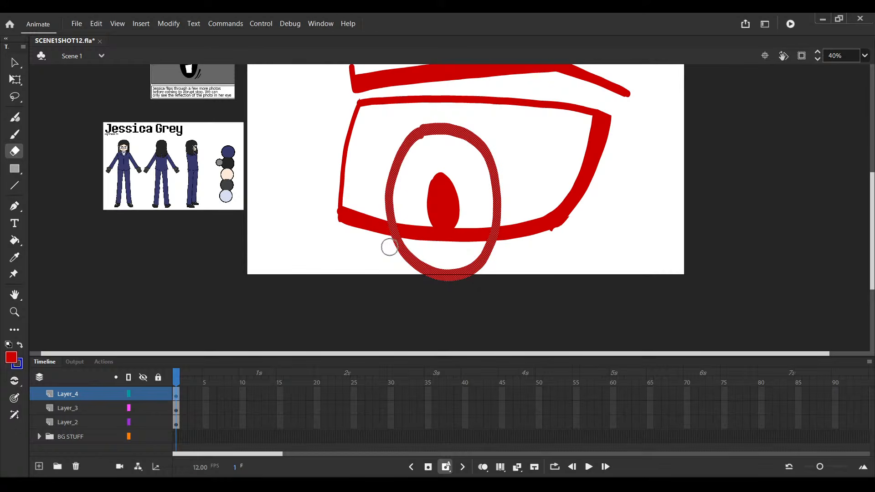
{"action": "key", "text": "ctrl+s"}
{"action": "mouse_move", "coordinate": [385, 240]}
{"action": "left_mouse_down"}
{"action": "mouse_move", "coordinate": [501, 245]}
{"action": "mouse_move", "coordinate": [380, 232]}
{"action": "mouse_move", "coordinate": [446, 282]}
{"action": "mouse_move", "coordinate": [506, 282]}
{"action": "left_mouse_up"}
{"action": "key", "text": "ctrl+s"}
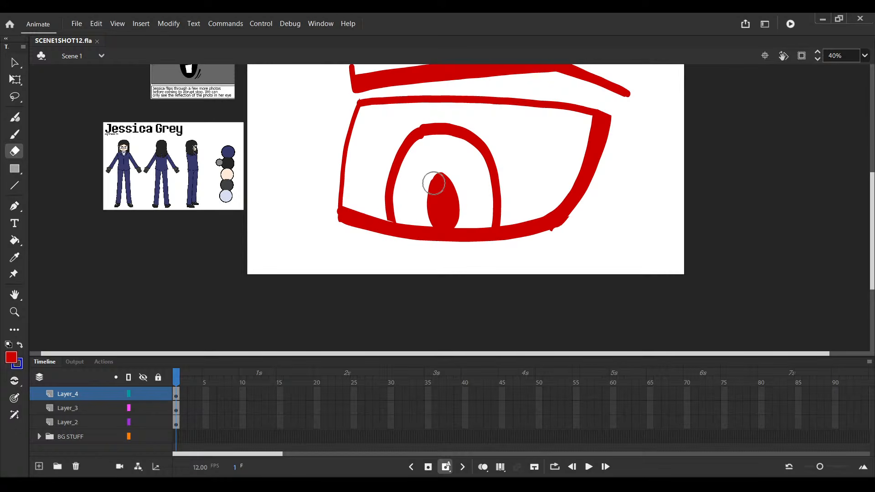
Rotate the eyebrow slightly counterclockwise with Free Transform
{"action": "left_click_drag", "start_coordinate": [386, 181], "coordinate": [368, 208]}
{"action": "left_click_drag", "start_coordinate": [343, 110], "coordinate": [316, 136]}
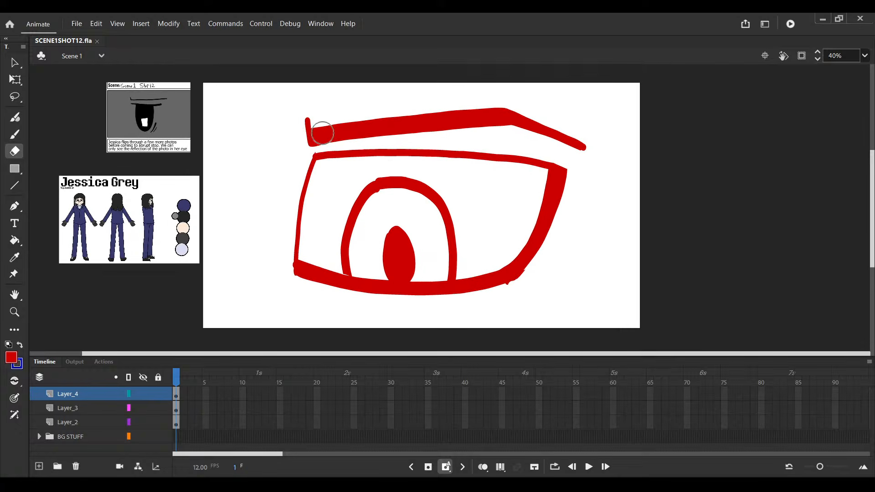
{"action": "key", "text": "v"}
{"action": "left_click", "coordinate": [376, 129]}
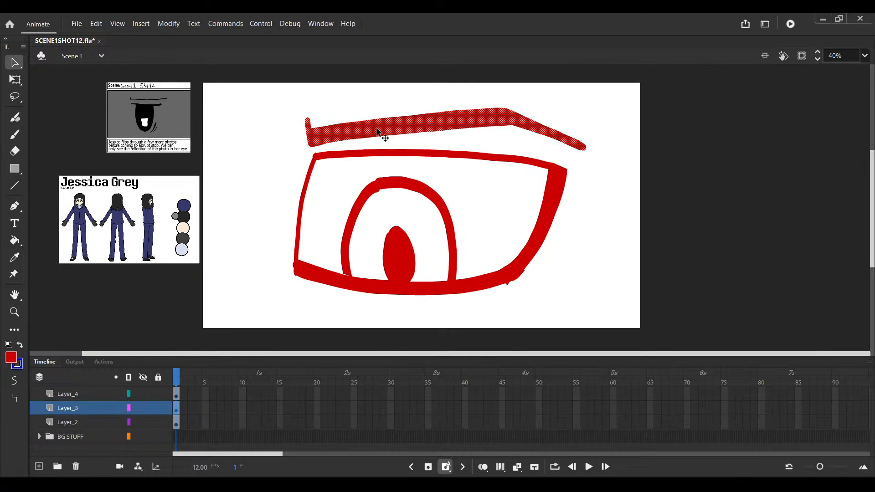
{"action": "key", "text": "q"}
{"action": "scroll", "coordinate": [551, 155], "scroll_direction": "up", "scroll_amount": 1}
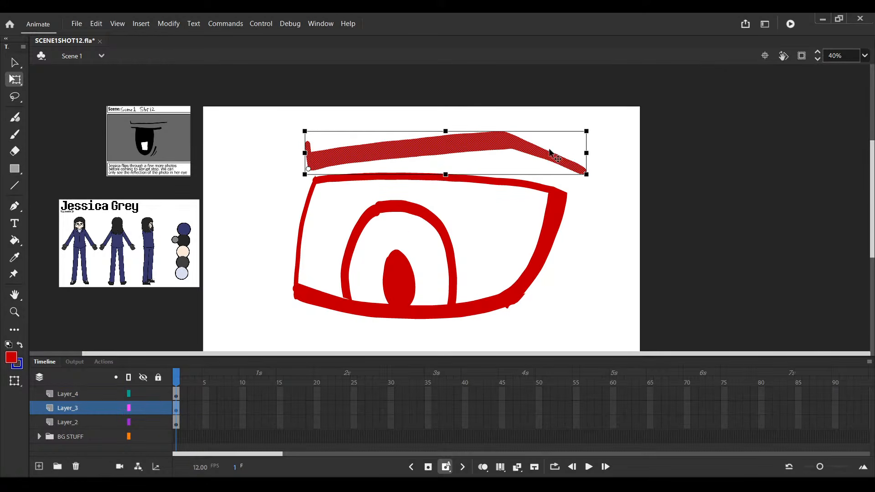
{"action": "scroll", "coordinate": [572, 137], "scroll_direction": "up", "scroll_amount": 3}
{"action": "left_click_drag", "start_coordinate": [613, 134], "coordinate": [610, 130]}
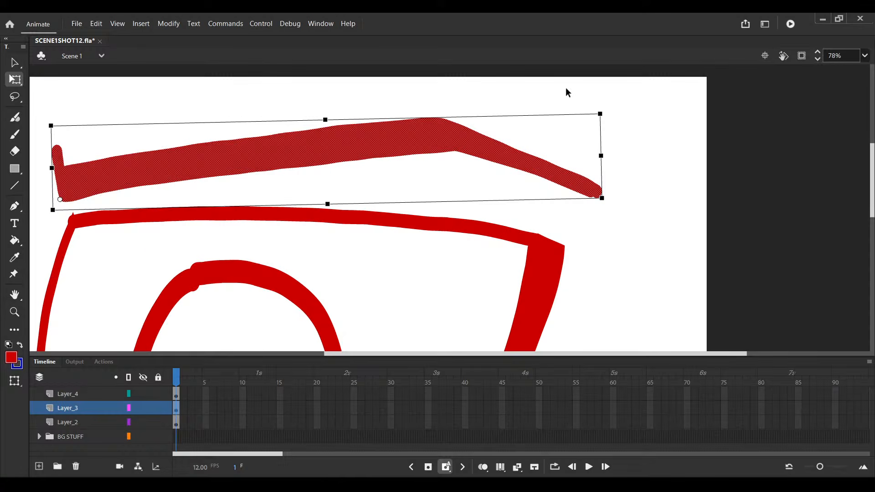
{"action": "scroll", "coordinate": [567, 93], "scroll_direction": "down", "scroll_amount": 3}
Select the eyebrow alone and nudge it slightly left above the eye
{"action": "mouse_move", "coordinate": [274, 89]}
{"action": "left_mouse_down"}
{"action": "mouse_move", "coordinate": [555, 223]}
{"action": "mouse_move", "coordinate": [639, 286]}
{"action": "left_mouse_up"}
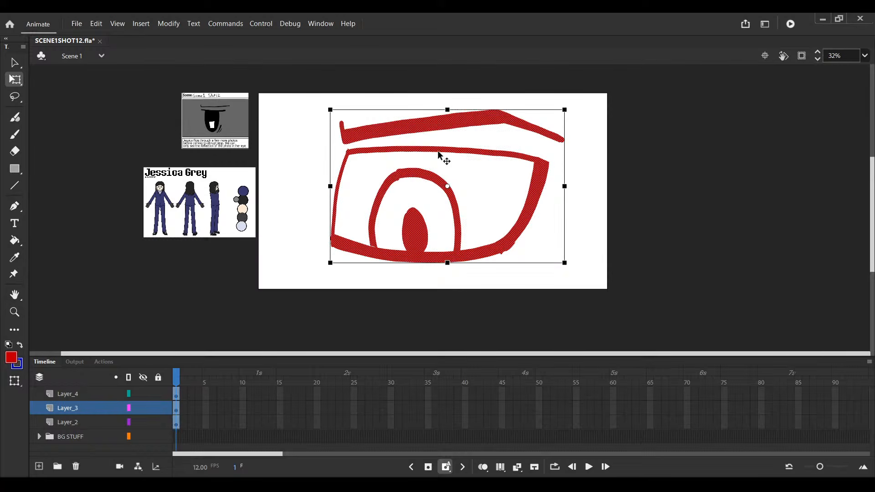
{"action": "left_click", "coordinate": [382, 128]}
{"action": "key", "text": "shift+Left"}
{"action": "key", "text": "shift+Left"}
{"action": "key", "text": "shift+Left"}
{"action": "key", "text": "shift+Left"}
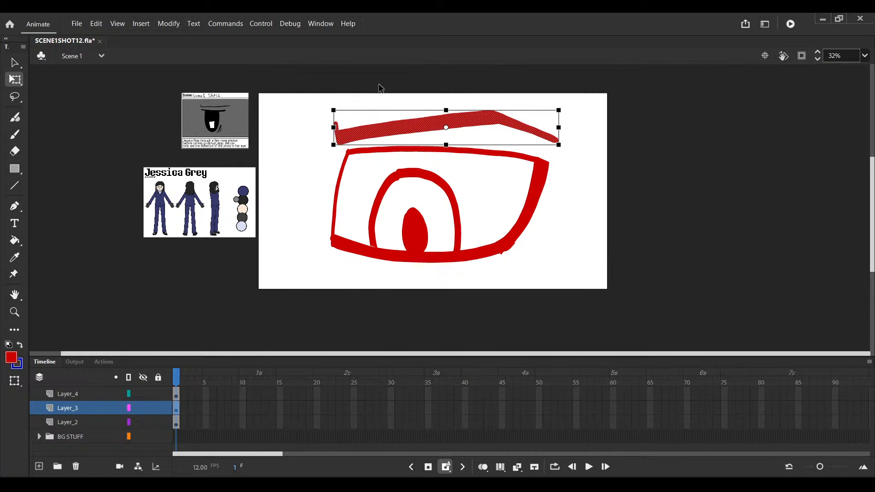
Select the whole eye drawing with its eyebrow, enlarge it, rotate it slightly counterclockwise, and nudge it left
{"action": "mouse_move", "coordinate": [292, 80]}
{"action": "left_mouse_down"}
{"action": "mouse_move", "coordinate": [594, 297]}
{"action": "mouse_move", "coordinate": [579, 289]}
{"action": "mouse_move", "coordinate": [578, 273]}
{"action": "mouse_move", "coordinate": [578, 284]}
{"action": "left_mouse_up"}
{"action": "scroll", "coordinate": [585, 279], "scroll_direction": "up", "scroll_amount": 2}
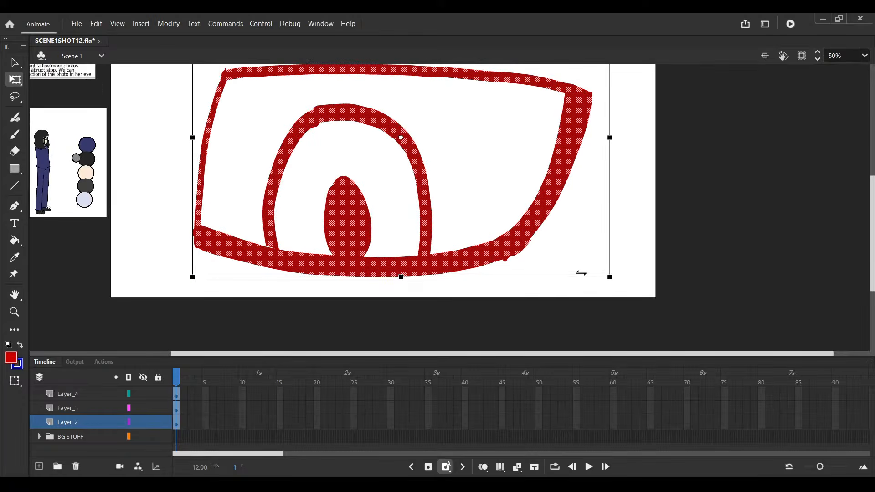
{"action": "scroll", "coordinate": [623, 283], "scroll_direction": "down", "scroll_amount": 2}
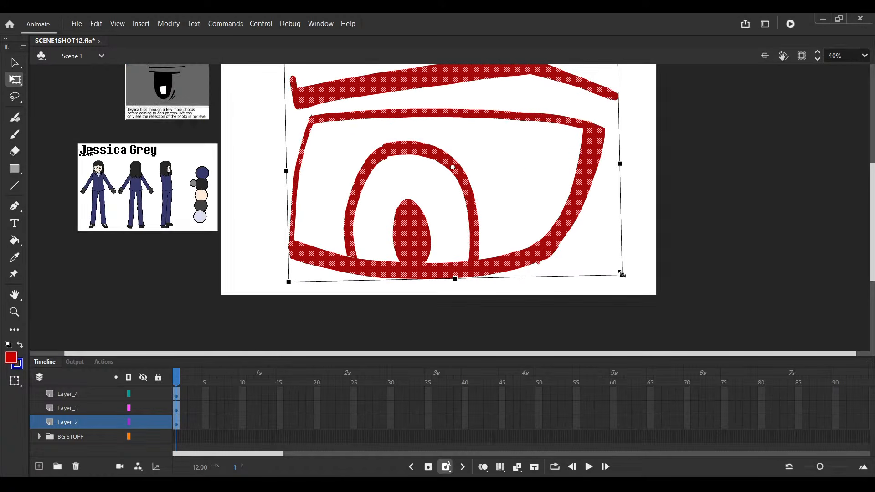
{"action": "key", "text": "shift+Left"}
{"action": "key", "text": "shift+Left"}
{"action": "key", "text": "shift+Left"}
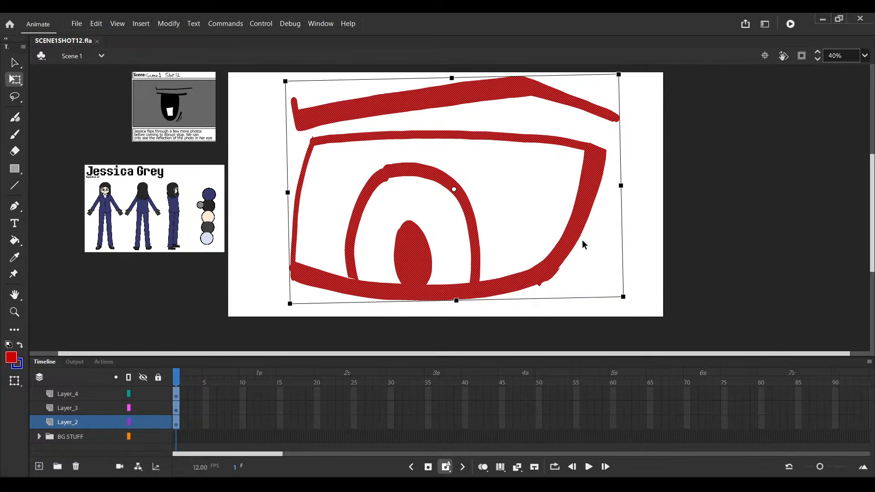
Extend the frames of Layer_2, Layer_3 and Layer_4 to frame 43 and save the file
{"action": "left_click", "coordinate": [176, 394]}
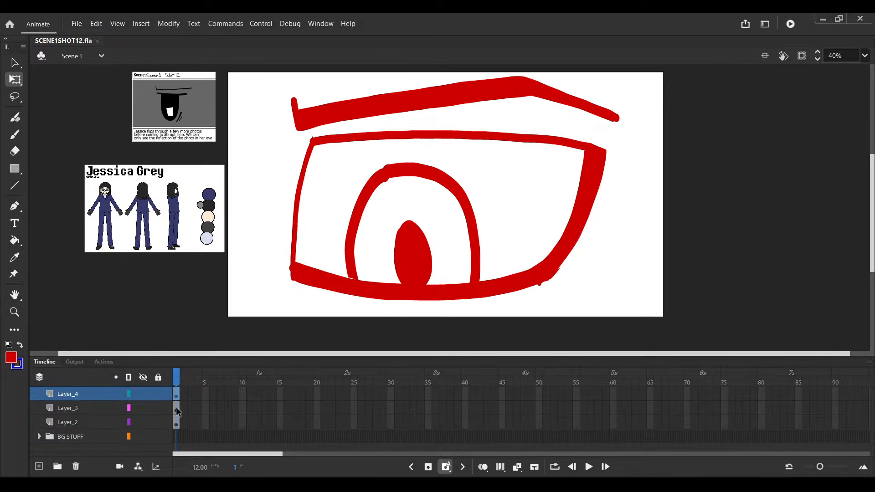
{"action": "left_click", "coordinate": [179, 437]}
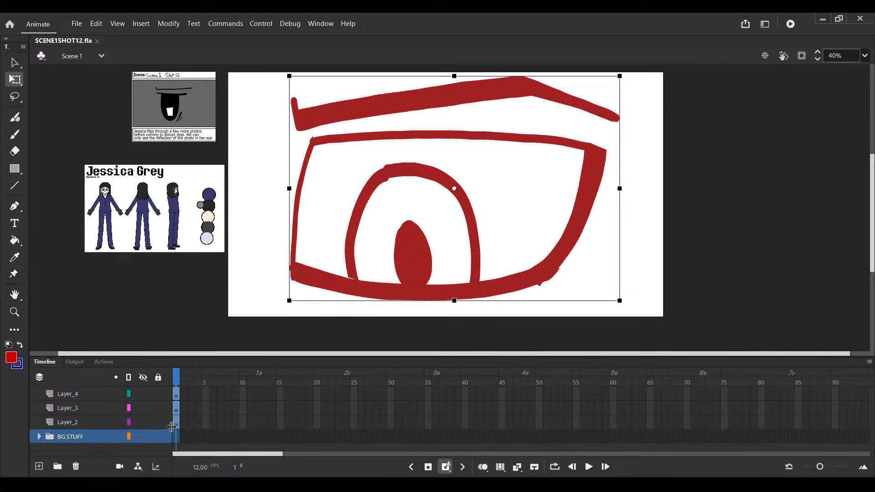
{"action": "key", "text": "F5"}
{"action": "key", "text": "F5"}
{"action": "key", "text": "F5"}
{"action": "key", "text": "F5"}
{"action": "key", "text": "F5"}
{"action": "key", "text": "F5"}
{"action": "key", "text": "F5"}
{"action": "key", "text": "F5"}
{"action": "key", "text": "F5"}
{"action": "key", "text": "F5"}
{"action": "key", "text": "F5"}
{"action": "key", "text": "F5"}
{"action": "key", "text": "F5"}
{"action": "key", "text": "F5"}
{"action": "key", "text": "F5"}
{"action": "key", "text": "F5"}
{"action": "key", "text": "F5"}
{"action": "key", "text": "F5"}
{"action": "key", "text": "F5"}
{"action": "key", "text": "F5"}
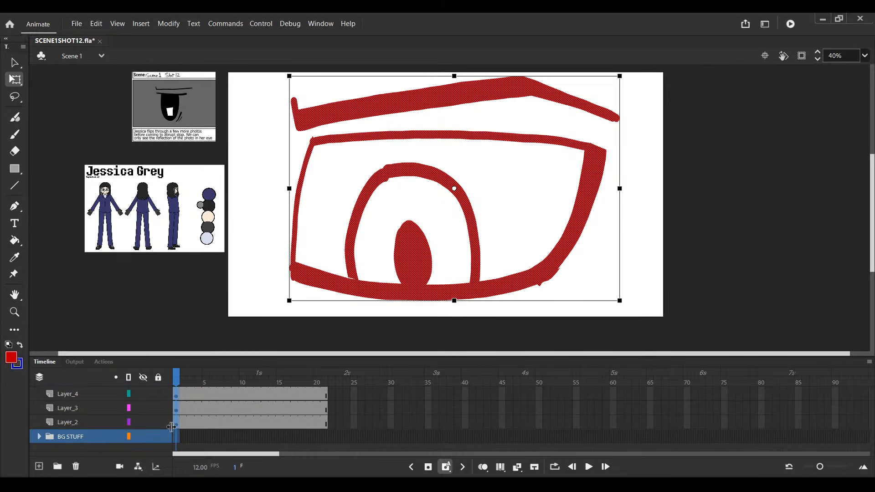
{"action": "key", "text": "F5"}
{"action": "key", "text": "F5"}
{"action": "key", "text": "F5"}
{"action": "key", "text": "F5"}
{"action": "key", "text": "F5"}
{"action": "key", "text": "F5"}
{"action": "key", "text": "F5"}
{"action": "key", "text": "F5"}
{"action": "key", "text": "F5"}
{"action": "key", "text": "F5"}
{"action": "key", "text": "F5"}
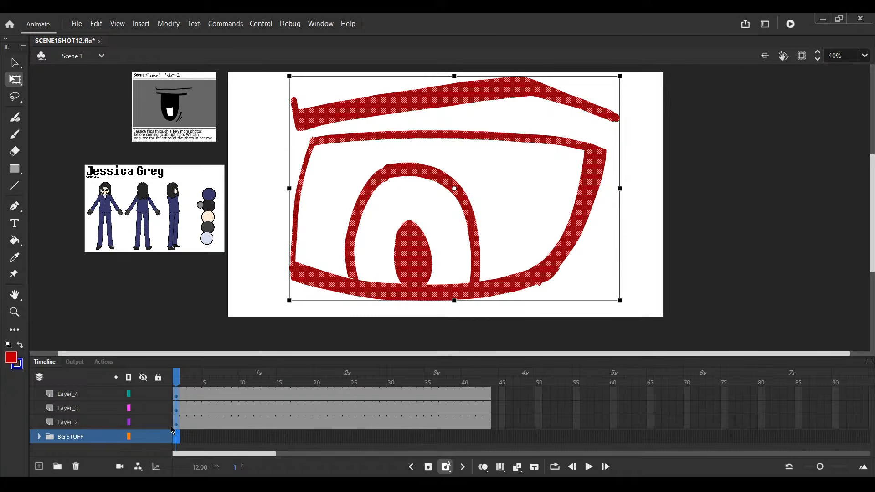
{"action": "key", "text": "ctrl+s"}
{"action": "left_click", "coordinate": [273, 406]}
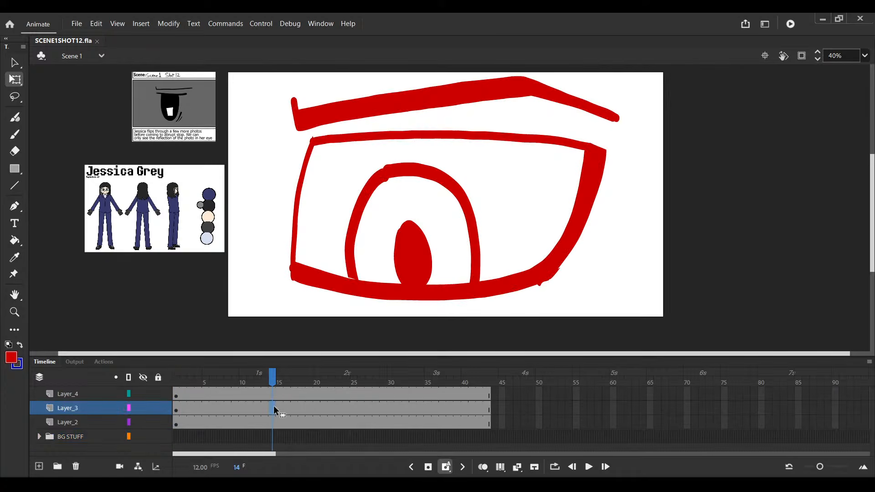
{"action": "left_click", "coordinate": [264, 403]}
{"action": "left_click", "coordinate": [266, 394]}
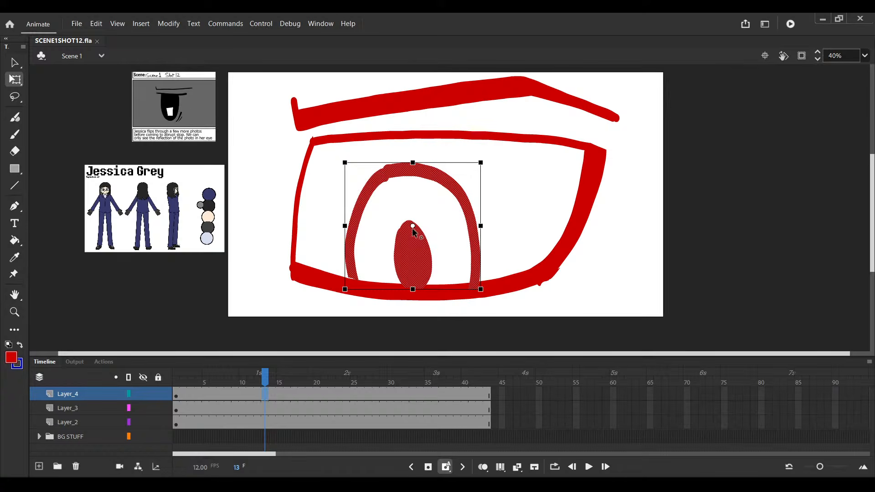
{"action": "scroll", "coordinate": [413, 229], "scroll_direction": "down", "scroll_amount": 1}
{"action": "key", "text": "comma"}
Select the whole eye and eyebrow on frame 1, enlarge them slightly with Free Transform, and save the file
{"action": "left_click", "coordinate": [176, 423]}
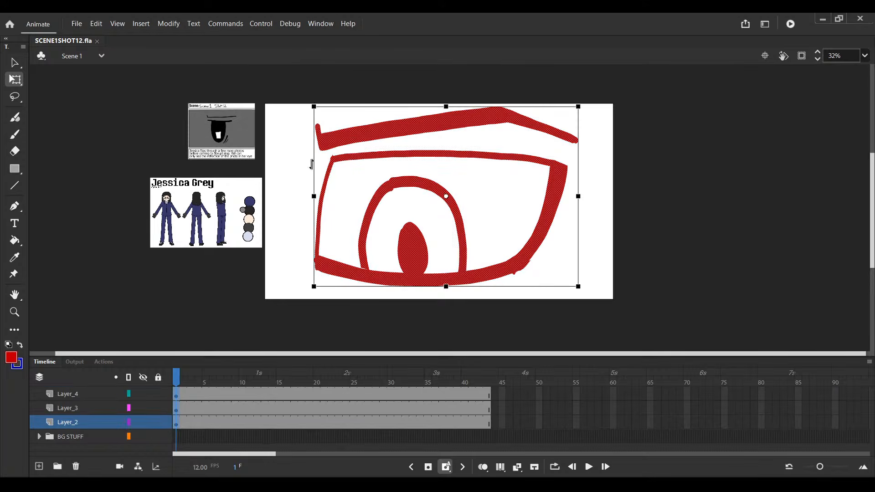
{"action": "left_click", "coordinate": [14, 62]}
{"action": "left_click", "coordinate": [472, 203]}
{"action": "key", "text": "q"}
{"action": "mouse_move", "coordinate": [263, 77]}
{"action": "left_mouse_down"}
{"action": "mouse_move", "coordinate": [388, 179]}
{"action": "mouse_move", "coordinate": [626, 344]}
{"action": "left_mouse_up"}
{"action": "scroll", "coordinate": [583, 307], "scroll_direction": "up", "scroll_amount": 2}
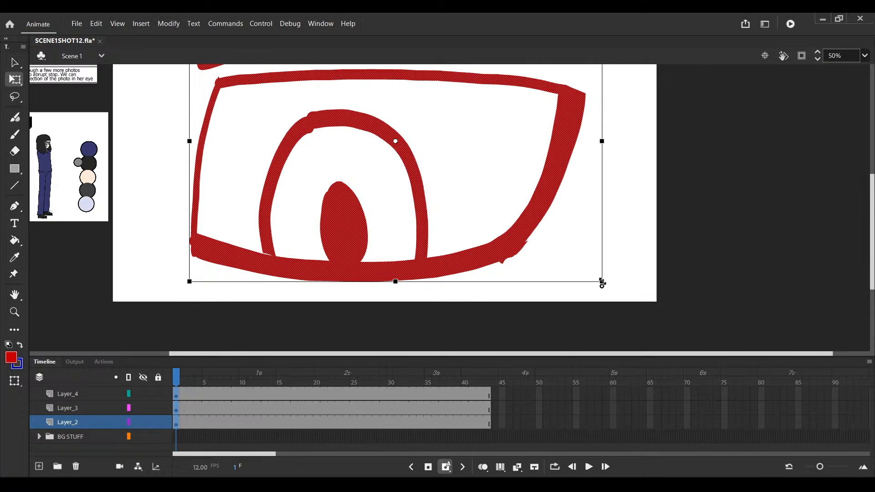
{"action": "left_click_drag", "start_coordinate": [600, 280], "coordinate": [610, 296]}
{"action": "scroll", "coordinate": [610, 296], "scroll_direction": "down", "scroll_amount": 2}
{"action": "key", "text": "ctrl+s"}
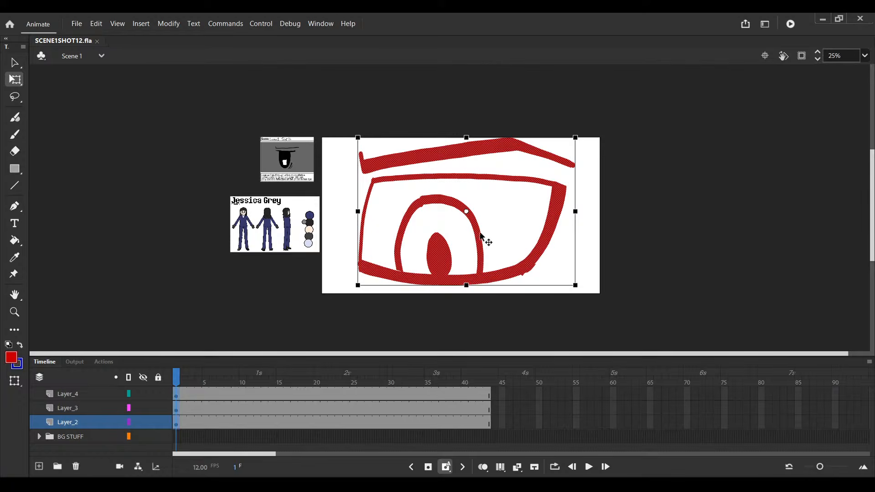
Insert a keyframe at frame 13 on Layer_4 and nudge the iris and pupil slightly left
{"action": "left_click", "coordinate": [496, 232]}
{"action": "scroll", "coordinate": [466, 234], "scroll_direction": "up", "scroll_amount": 2}
{"action": "left_click", "coordinate": [446, 257]}
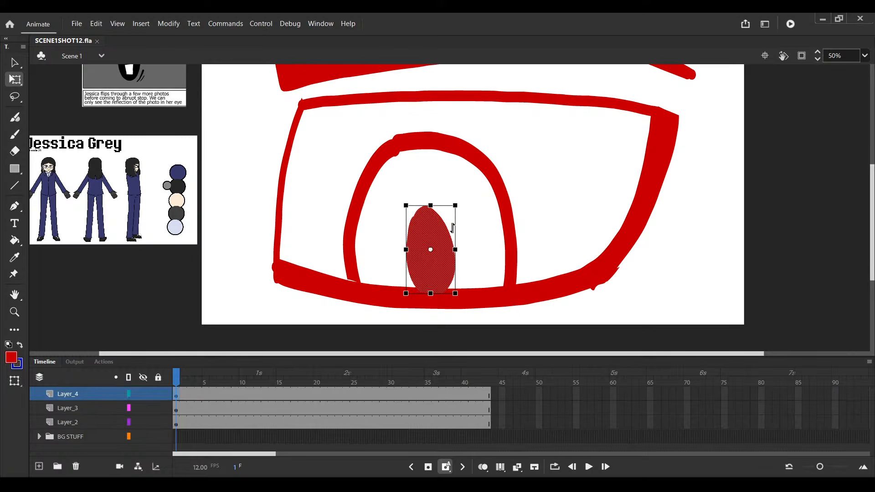
{"action": "scroll", "coordinate": [453, 227], "scroll_direction": "down", "scroll_amount": 1}
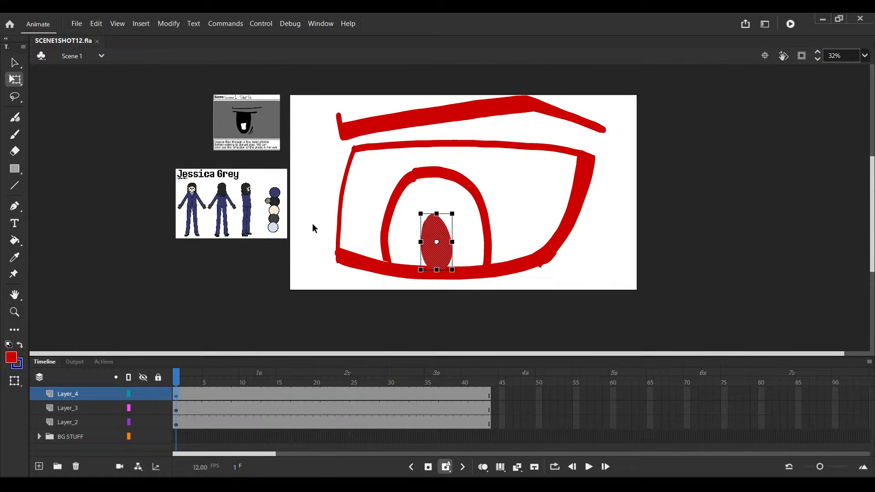
{"action": "left_click", "coordinate": [181, 394]}
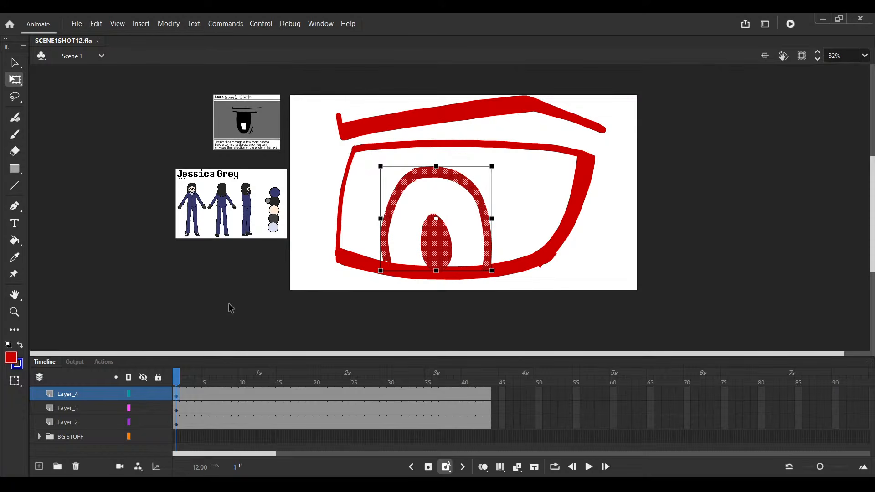
{"action": "key", "text": "Return"}
{"action": "left_click", "coordinate": [265, 382]}
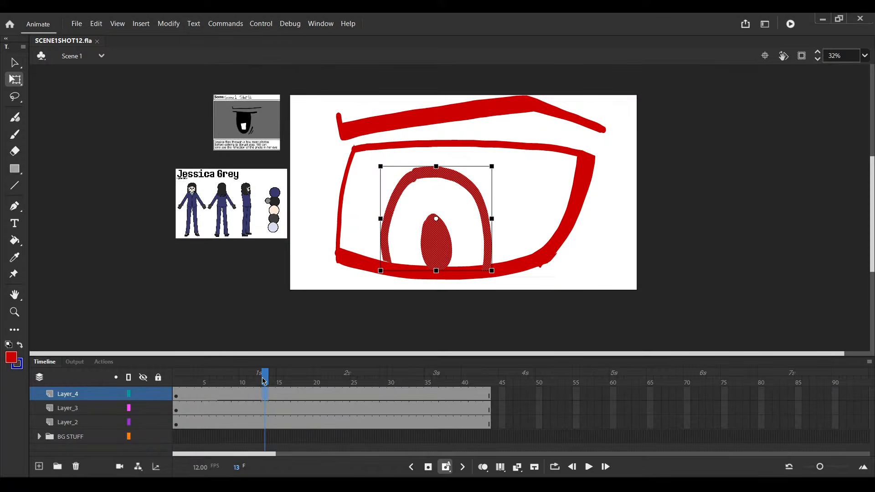
{"action": "key", "text": "F6"}
{"action": "key", "text": "shift+Left"}
{"action": "key", "text": "shift+Left"}
{"action": "key", "text": "shift+Left"}
{"action": "key", "text": "shift+Left"}
{"action": "key", "text": "shift+Left"}
Preview the iris movement and turn on onion skinning to compare the frames around frame 11
{"action": "key", "text": "Return"}
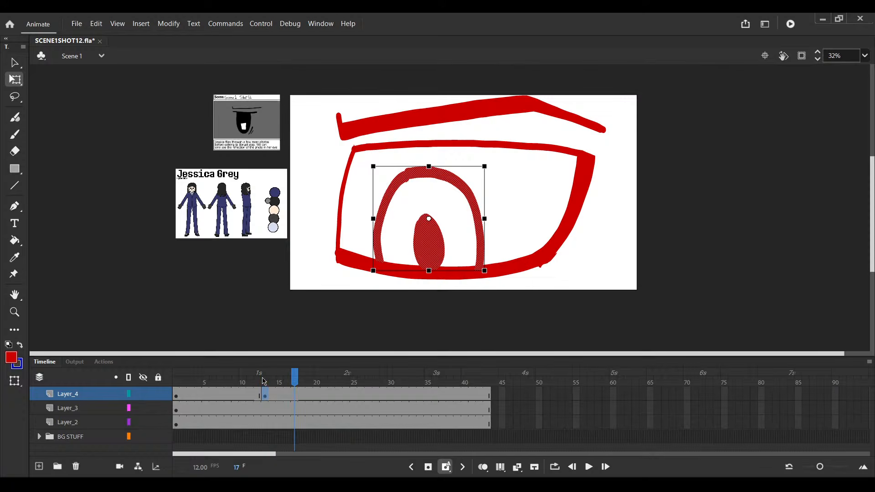
{"action": "key", "text": "Return"}
{"action": "left_click", "coordinate": [331, 395]}
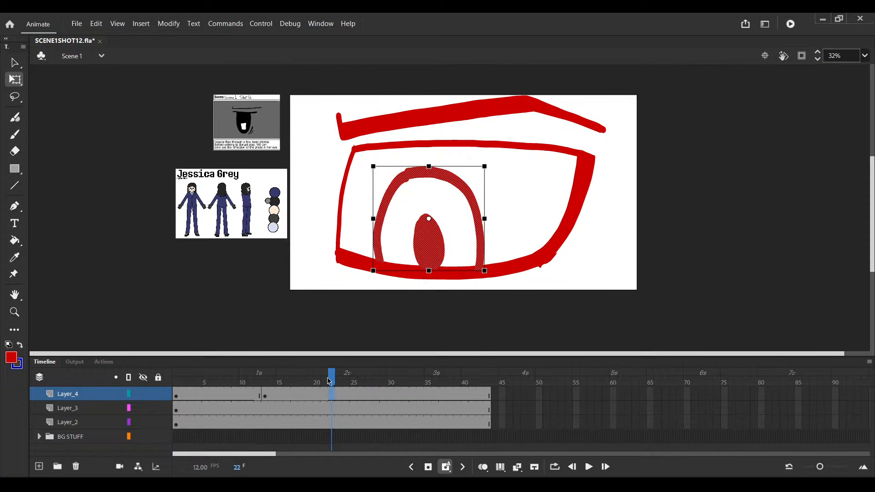
{"action": "left_click", "coordinate": [482, 466]}
{"action": "left_click", "coordinate": [250, 395]}
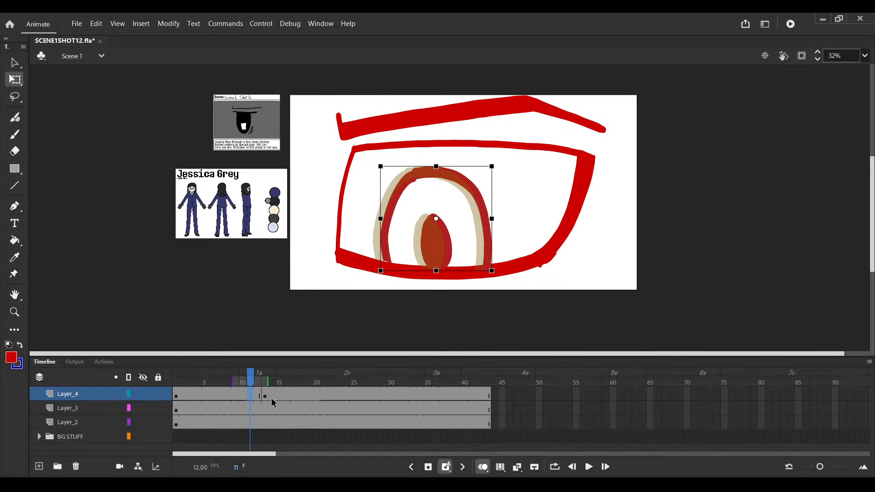
Insert a keyframe at frame 14 on Layer_4 and nudge the iris and pupil right, past their starting position
{"action": "left_click", "coordinate": [272, 396]}
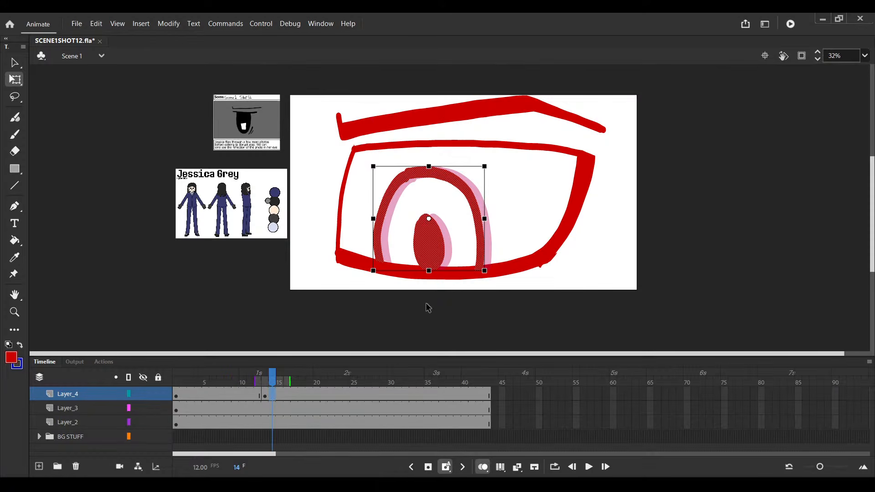
{"action": "key", "text": "F6"}
{"action": "key", "text": "shift+Right"}
{"action": "key", "text": "shift+Right"}
{"action": "key", "text": "shift+Right"}
{"action": "key", "text": "shift+Right"}
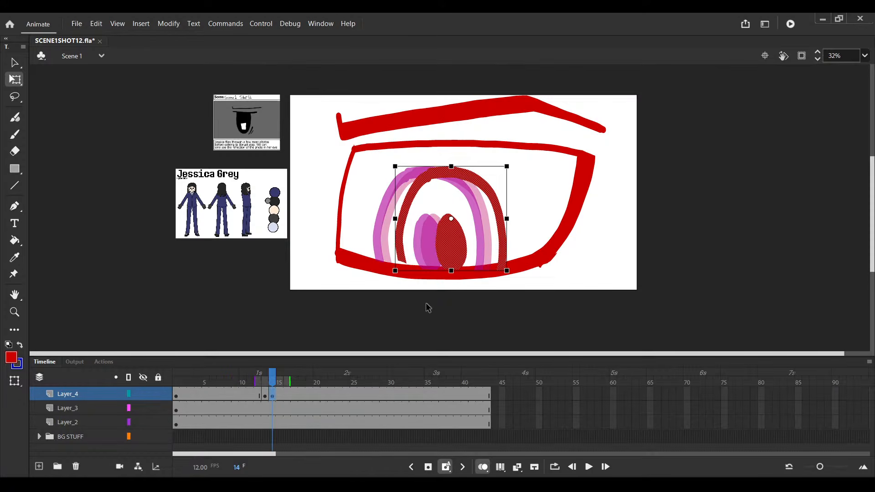
Move the last Layer_4 keyframe to frame 17, retime it to frame 24, and preview the iris movement
{"action": "left_click_drag", "start_coordinate": [273, 396], "coordinate": [295, 396]}
{"action": "key", "text": "Return"}
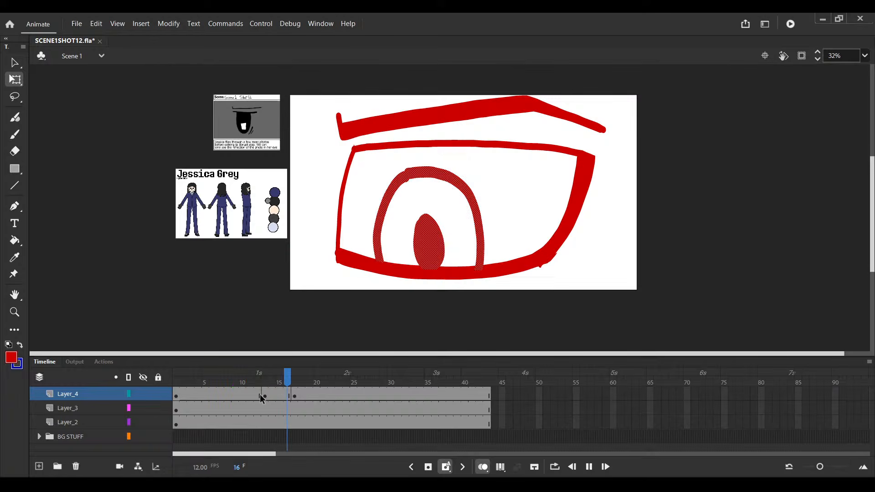
{"action": "left_click", "coordinate": [260, 396]}
{"action": "left_click_drag", "start_coordinate": [295, 396], "coordinate": [347, 395]}
{"action": "left_click", "coordinate": [254, 389]}
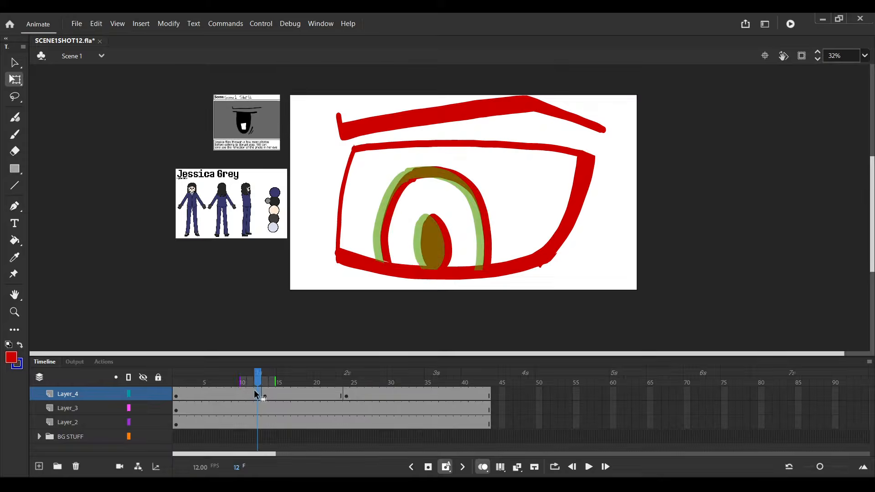
{"action": "key", "text": "e"}
{"action": "key", "text": "Return"}
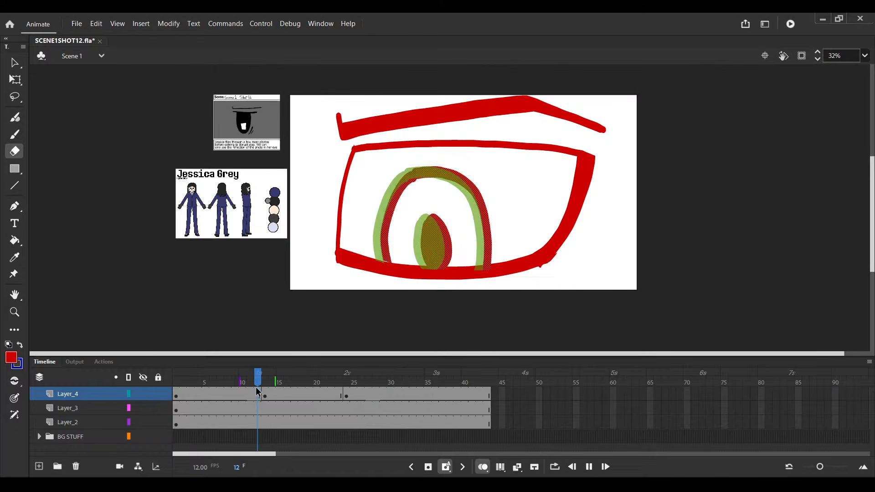
Extend Layer_4, Layer_3 and Layer_2 to about frame 73 and save the file
{"action": "left_click", "coordinate": [262, 396]}
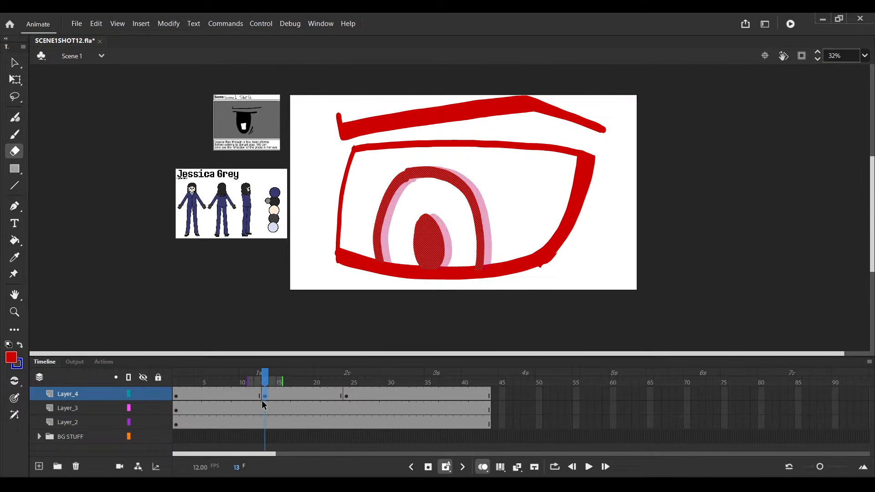
{"action": "key", "text": "ctrl+s"}
{"action": "left_click", "coordinate": [418, 391]}
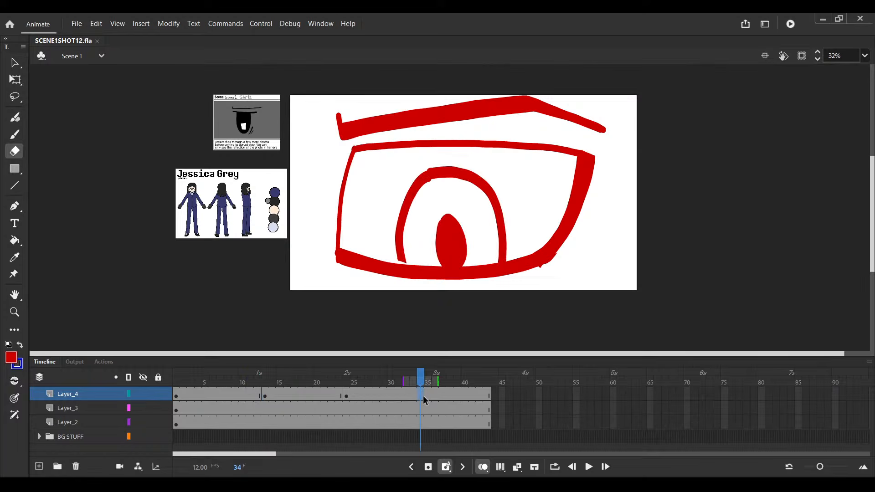
{"action": "left_click", "coordinate": [434, 422], "text": "shift"}
{"action": "key", "text": "F5"}
{"action": "key", "text": "F5"}
{"action": "key", "text": "F5"}
{"action": "key", "text": "F5"}
{"action": "key", "text": "F5"}
{"action": "key", "text": "F5"}
{"action": "key", "text": "F5"}
{"action": "key", "text": "F5"}
{"action": "key", "text": "F5"}
{"action": "key", "text": "F5"}
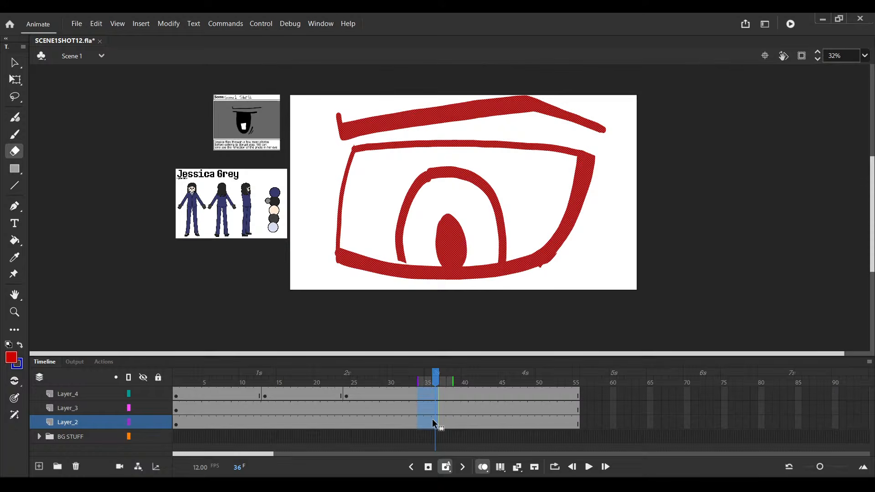
{"action": "key", "text": "ctrl+s"}
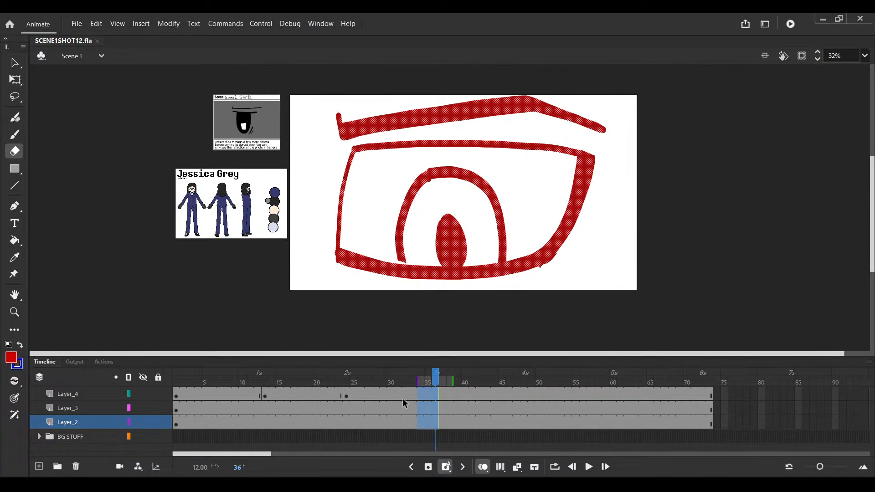
Insert an in-between keyframe at frame 12 on Layer_4, nudge the iris and pupil left toward the frame 13 pose, and save
{"action": "left_click", "coordinate": [242, 375]}
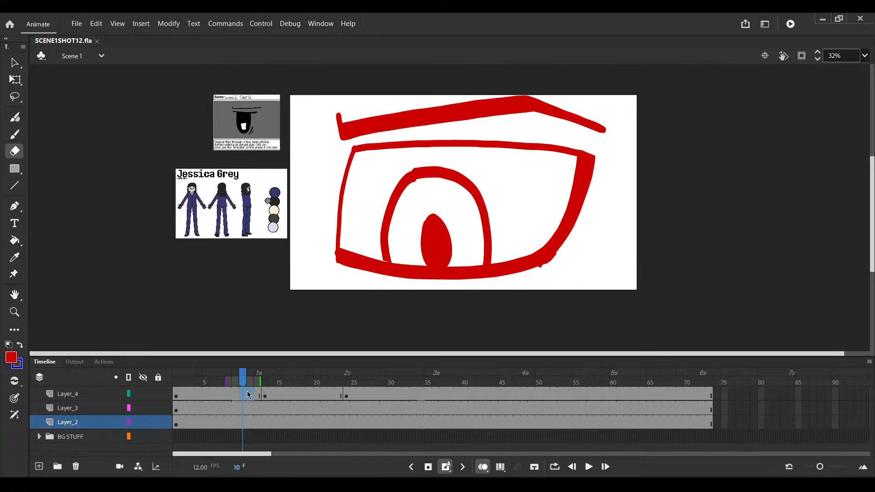
{"action": "left_click", "coordinate": [249, 396]}
{"action": "key", "text": "Return"}
{"action": "left_click", "coordinate": [258, 396]}
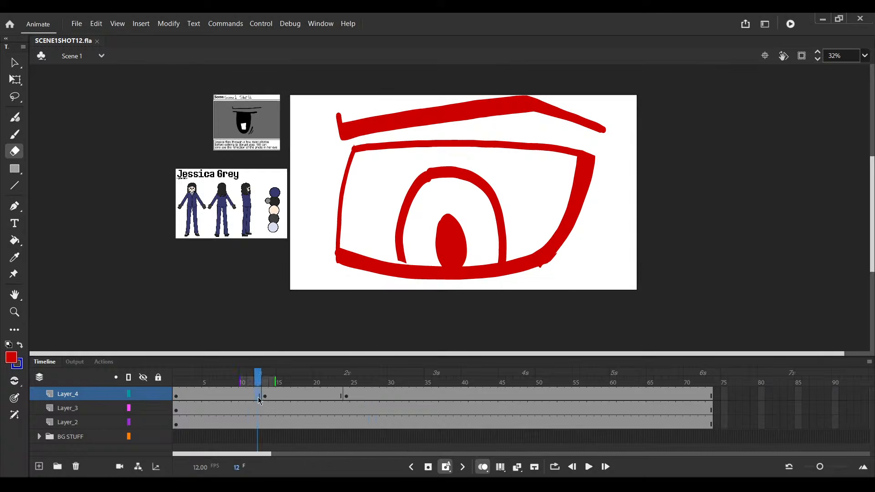
{"action": "scroll", "coordinate": [423, 283], "scroll_direction": "up", "scroll_amount": 5}
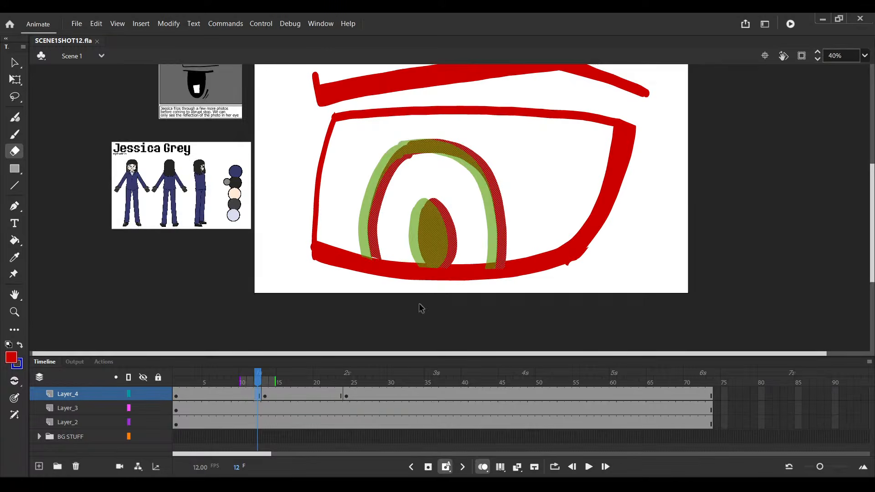
{"action": "key", "text": "shift+Left"}
{"action": "key", "text": "shift+Left"}
{"action": "key", "text": "Left"}
{"action": "key", "text": "Left"}
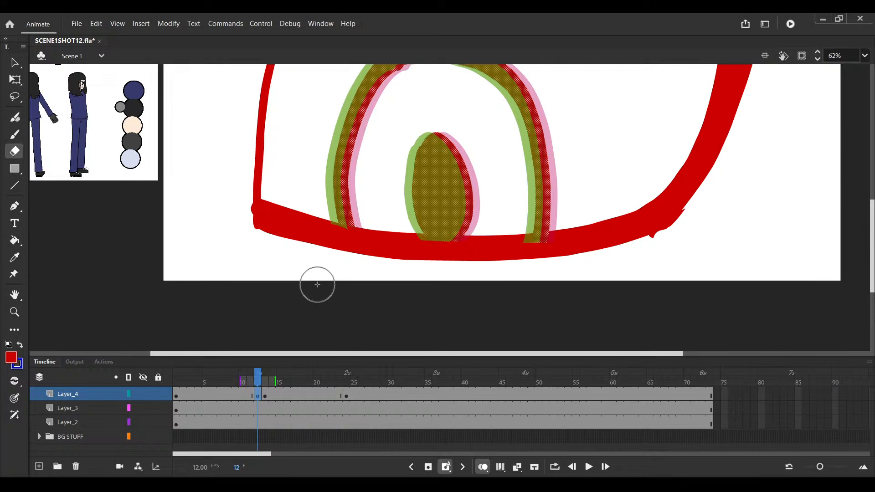
{"action": "key", "text": "ctrl+s"}
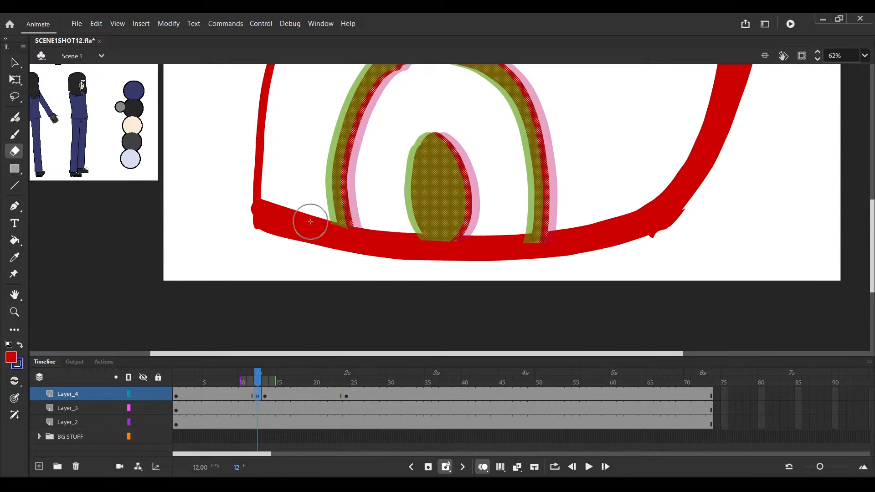
Insert a keyframe at frame 23 on Layer_4, nudge the iris and pupil right to about midway toward the frame 24 pose, and save
{"action": "left_click", "coordinate": [339, 395]}
{"action": "left_click_drag", "start_coordinate": [424, 249], "coordinate": [397, 267]}
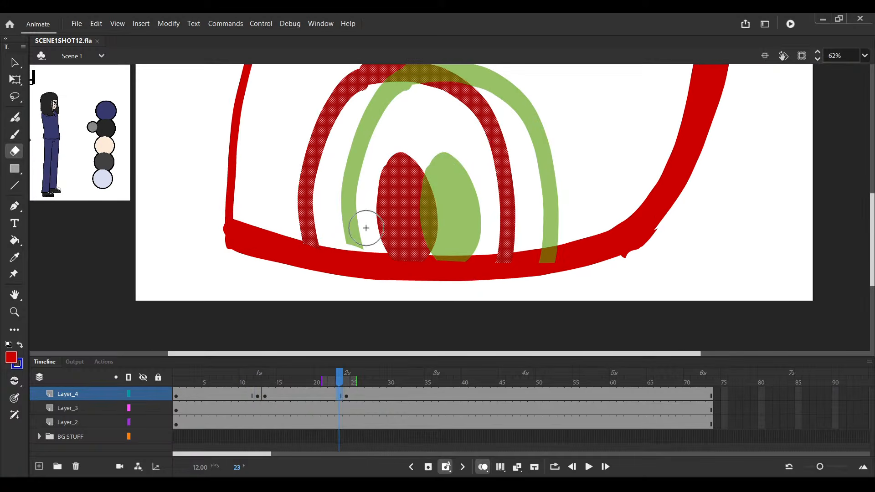
{"action": "key", "text": "F6"}
{"action": "key", "text": "shift+Right"}
{"action": "key", "text": "shift+Right"}
{"action": "key", "text": "shift+Right"}
{"action": "key", "text": "shift+Right"}
{"action": "key", "text": "shift+Right"}
{"action": "key", "text": "shift+Right"}
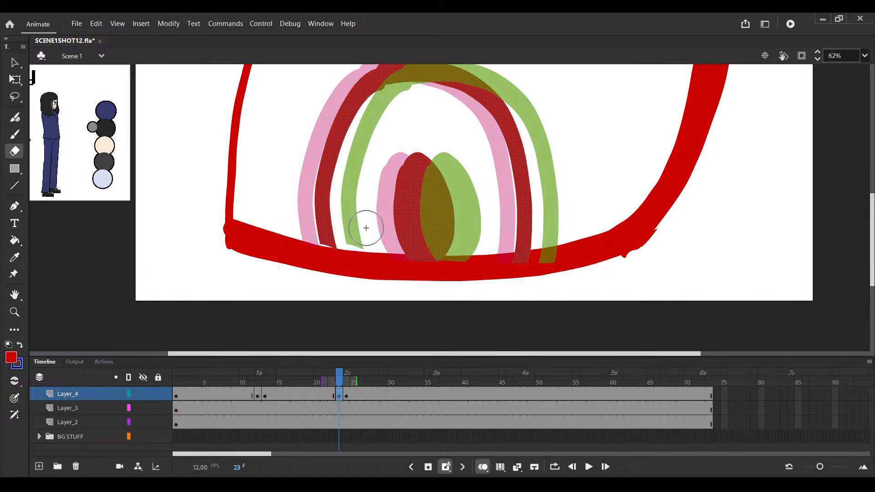
{"action": "key", "text": "Right"}
{"action": "key", "text": "Right"}
{"action": "key", "text": "Right"}
{"action": "key", "text": "Right"}
{"action": "key", "text": "Right"}
{"action": "key", "text": "Right"}
{"action": "key", "text": "Right"}
{"action": "key", "text": "Right"}
{"action": "key", "text": "Right"}
{"action": "key", "text": "Right"}
{"action": "key", "text": "Right"}
{"action": "key", "text": "Right"}
{"action": "key", "text": "Right"}
{"action": "key", "text": "Right"}
{"action": "key", "text": "Right"}
{"action": "key", "text": "Right"}
{"action": "key", "text": "Right"}
{"action": "key", "text": "Right"}
{"action": "key", "text": "Right"}
{"action": "key", "text": "Right"}
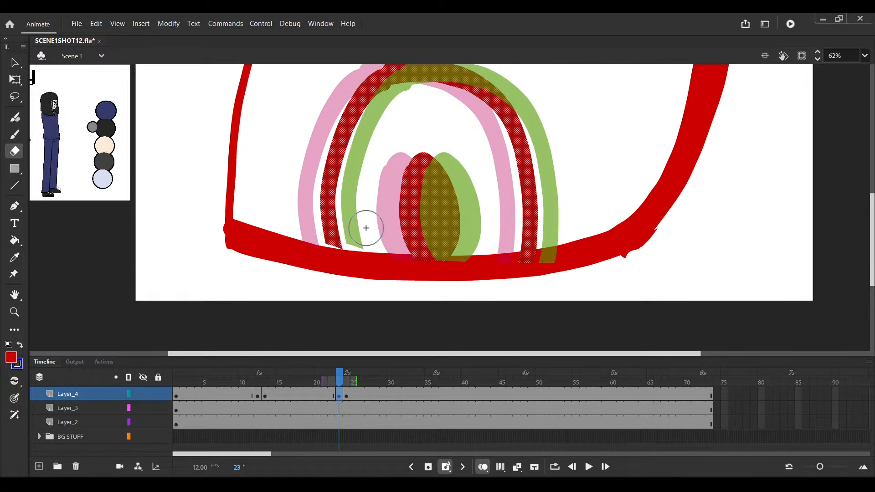
{"action": "key", "text": "ctrl+s"}
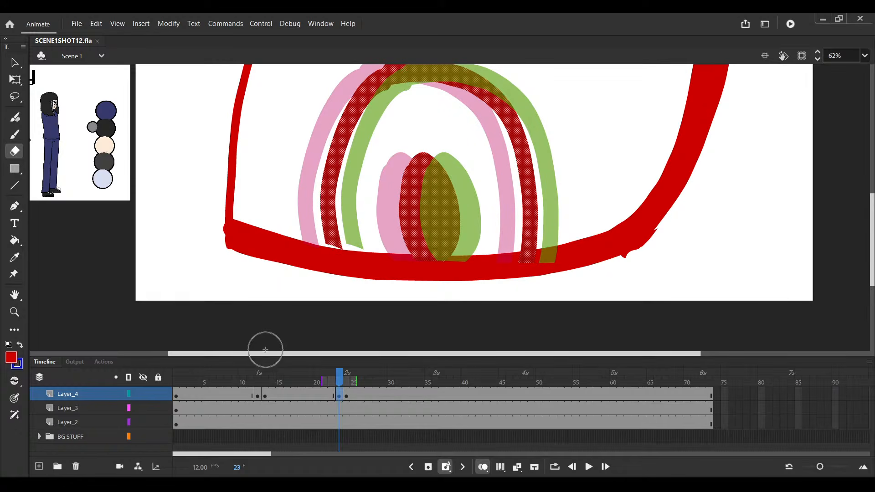
Preview the iris movement, insert a keyframe at frame 22 on Layer_4, and nudge the iris and pupil slightly right
{"action": "left_click", "coordinate": [239, 403]}
{"action": "key", "text": "Return"}
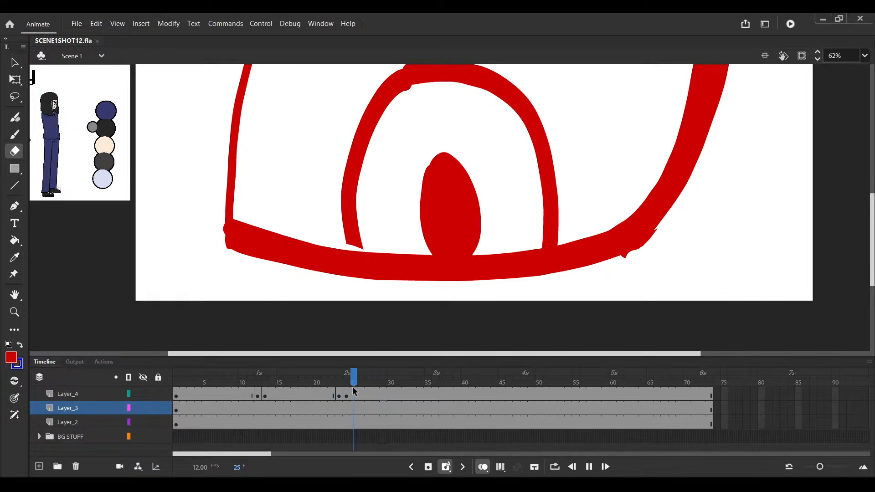
{"action": "left_click", "coordinate": [331, 394]}
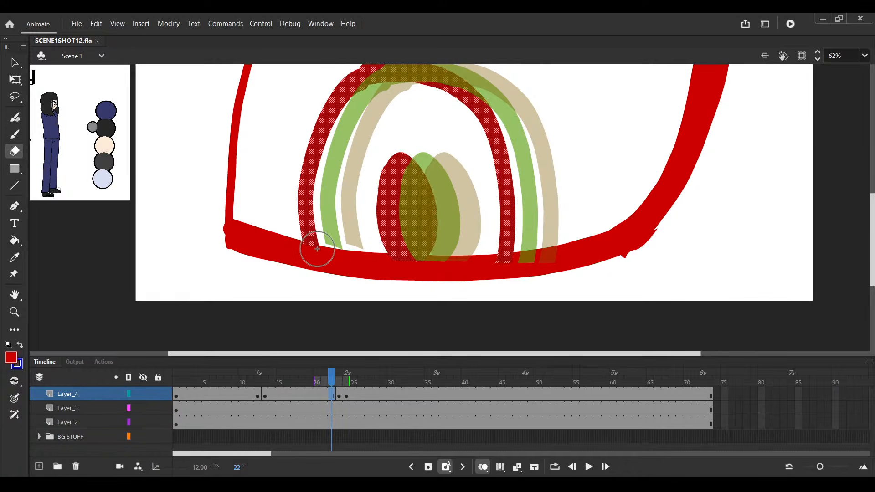
{"action": "scroll", "coordinate": [370, 269], "scroll_direction": "down", "scroll_amount": 1}
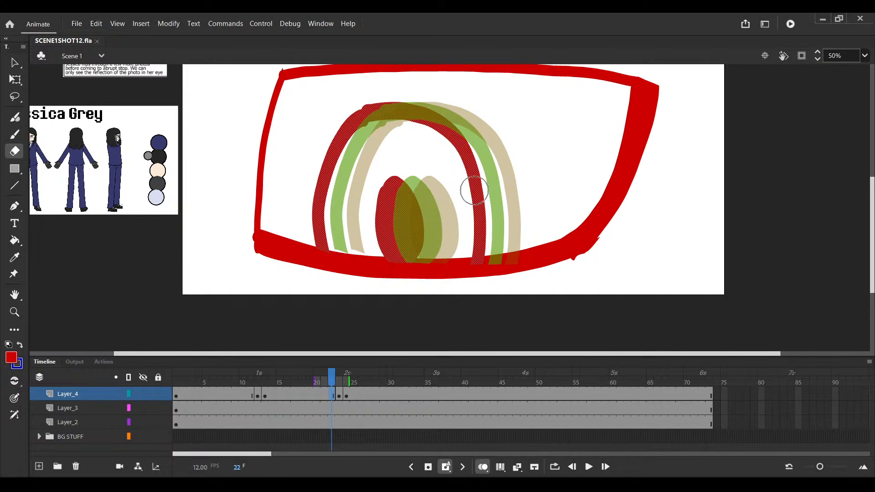
{"action": "scroll", "coordinate": [465, 189], "scroll_direction": "down", "scroll_amount": 1}
{"action": "key", "text": "F6"}
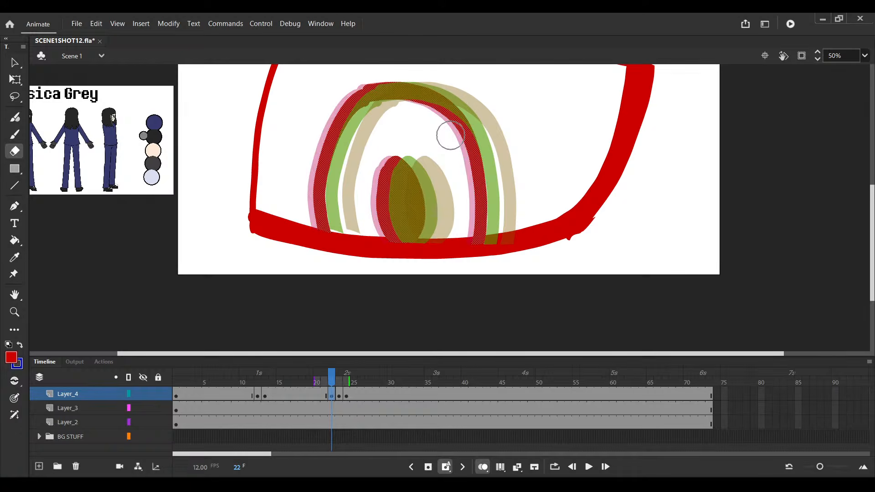
{"action": "key", "text": "Right"}
{"action": "key", "text": "Right"}
{"action": "key", "text": "Right"}
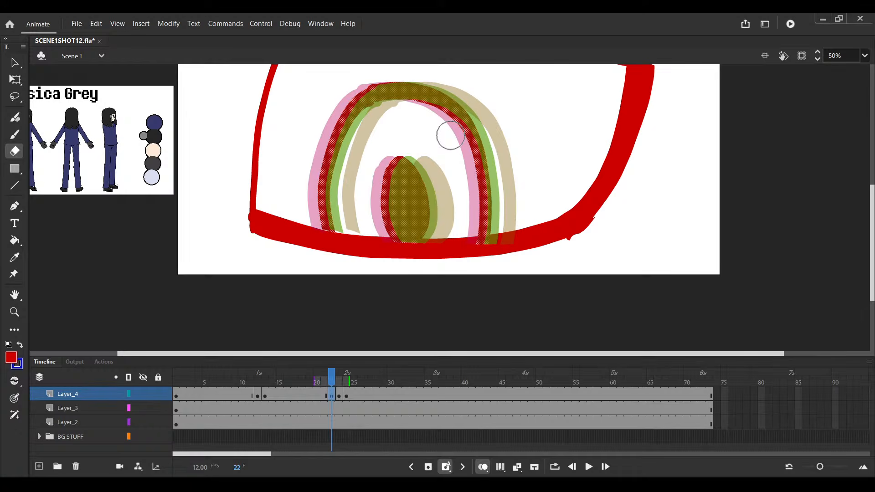
Insert a keyframe at frame 11 on Layer_4, nudge the iris and pupil slightly left, save, and preview the movement
{"action": "left_click", "coordinate": [250, 382]}
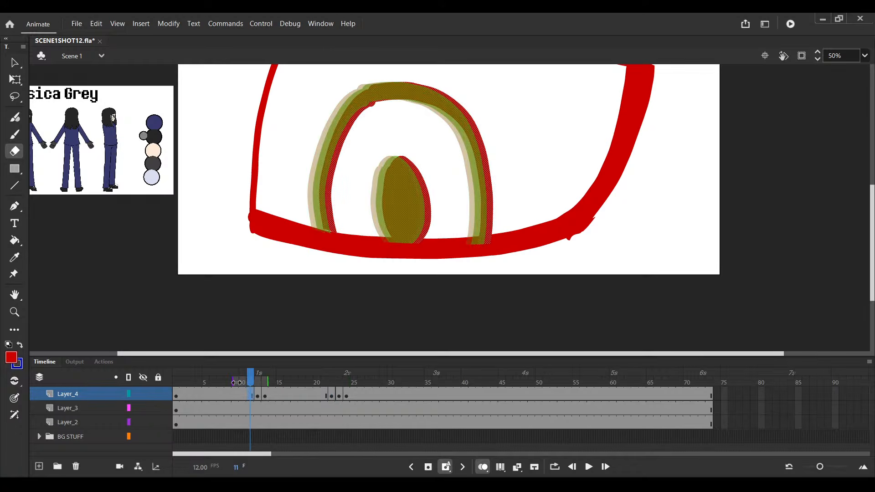
{"action": "key", "text": "F6"}
{"action": "key", "text": "Left"}
{"action": "key", "text": "Left"}
{"action": "key", "text": "Left"}
{"action": "key", "text": "Left"}
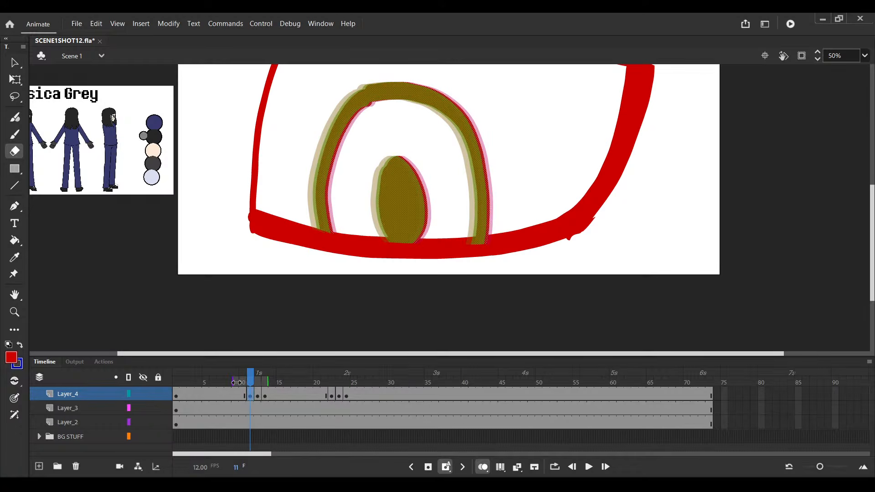
{"action": "key", "text": "ctrl+s"}
{"action": "key", "text": "Return"}
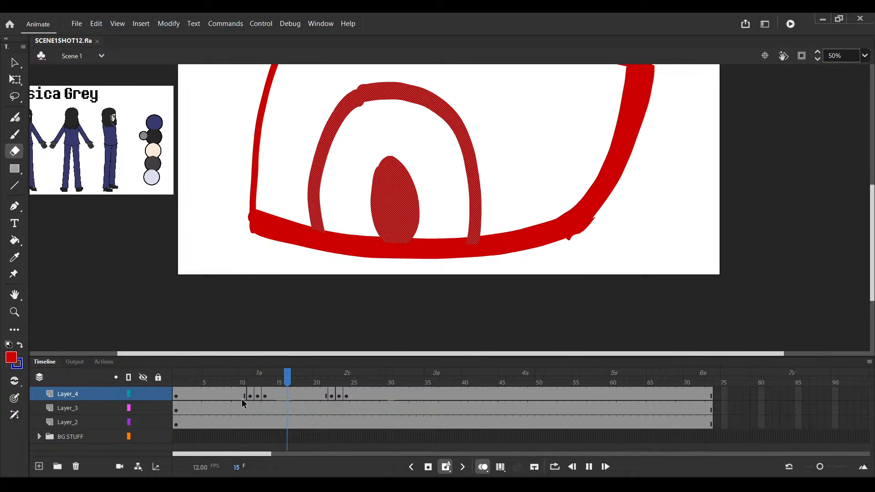
{"action": "left_click", "coordinate": [253, 399]}
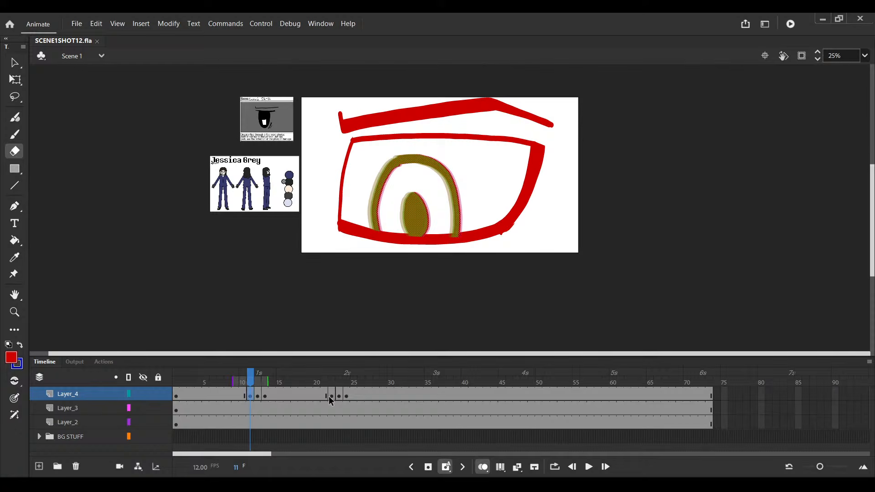
Shift the frame 11 and 12 keyframes on Layer_4 one frame earlier and add a slightly left-shifted in-between keyframe at frame 12
{"action": "left_click", "coordinate": [258, 397]}
{"action": "left_click_drag", "start_coordinate": [251, 397], "coordinate": [248, 395]}
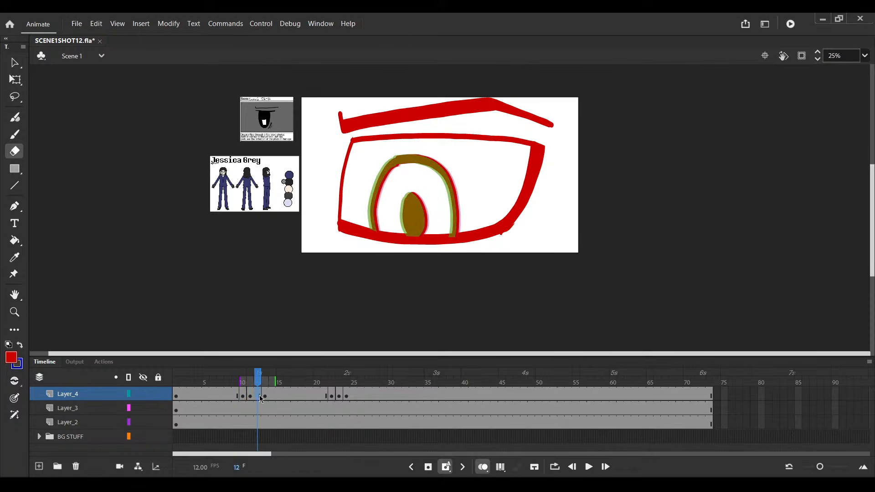
{"action": "scroll", "coordinate": [442, 207], "scroll_direction": "up", "scroll_amount": 3}
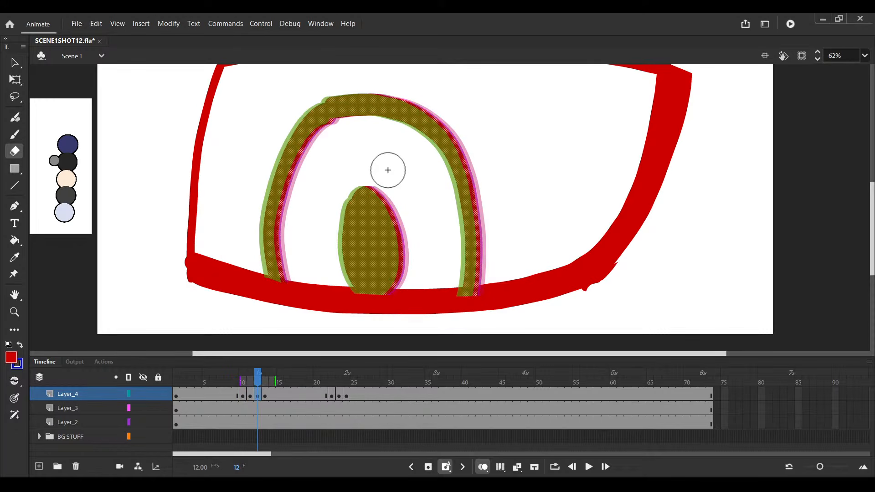
Move the frame 10 keyframe on Layer_4 onto frame 11 and save the file
{"action": "left_click", "coordinate": [244, 396]}
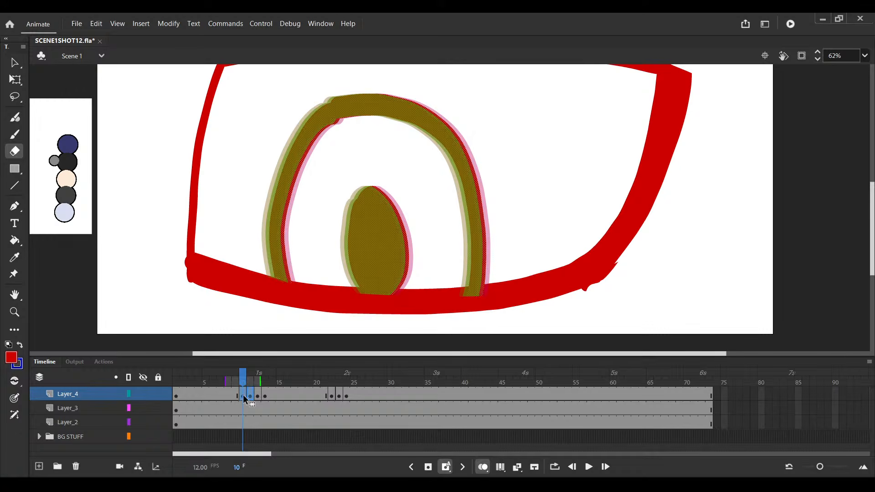
{"action": "left_click_drag", "start_coordinate": [244, 396], "coordinate": [251, 396]}
{"action": "key", "text": "ctrl+s"}
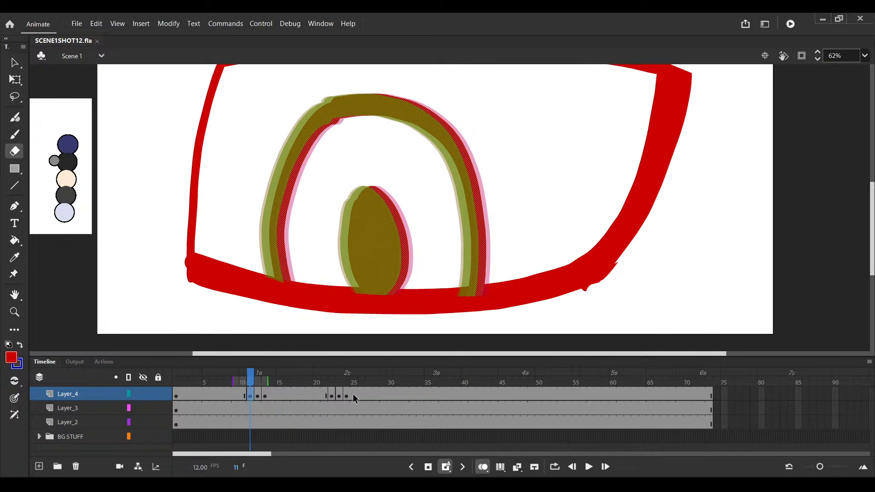
Shift the frame 22 and 23 keyframes on Layer_4 one frame earlier and add a frame 23 keyframe with the iris nudged right
{"action": "left_click_drag", "start_coordinate": [339, 395], "coordinate": [331, 393]}
{"action": "left_click", "coordinate": [342, 389]}
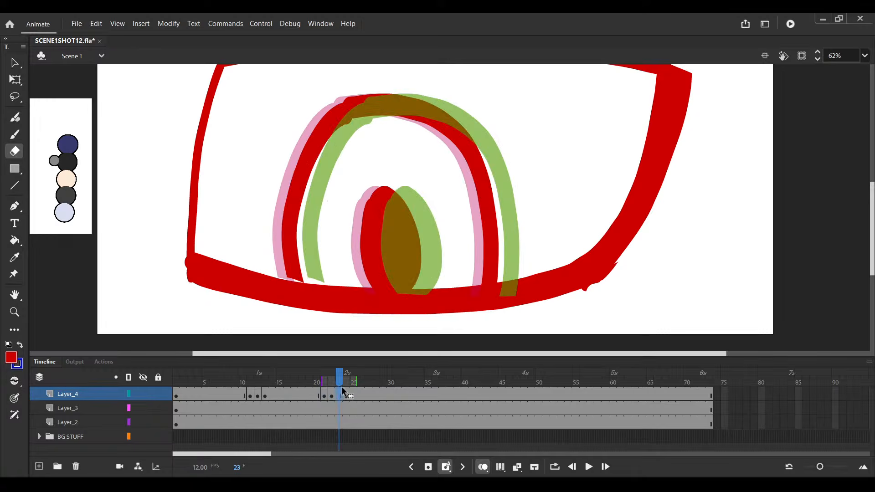
{"action": "left_click", "coordinate": [343, 392]}
{"action": "key", "text": "shift+Right"}
{"action": "key", "text": "shift+Right"}
{"action": "key", "text": "shift+Right"}
{"action": "key", "text": "shift+Right"}
{"action": "key", "text": "shift+Right"}
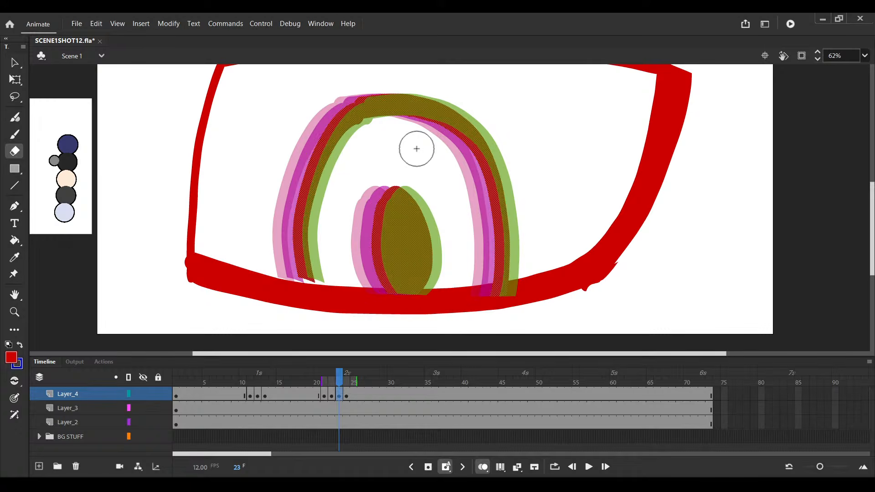
Move the frame 21 keyframe on Layer_4 onto frame 22 and save the file
{"action": "left_click", "coordinate": [322, 395]}
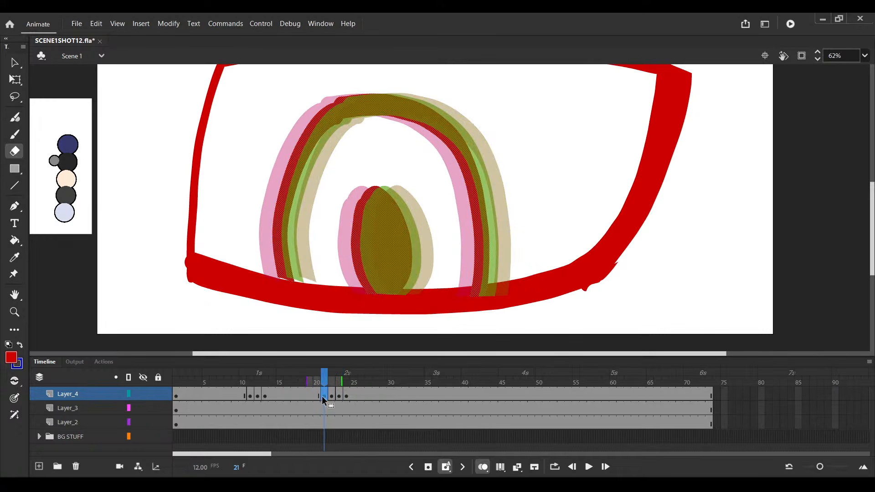
{"action": "left_click", "coordinate": [326, 395]}
{"action": "key", "text": "ctrl+s"}
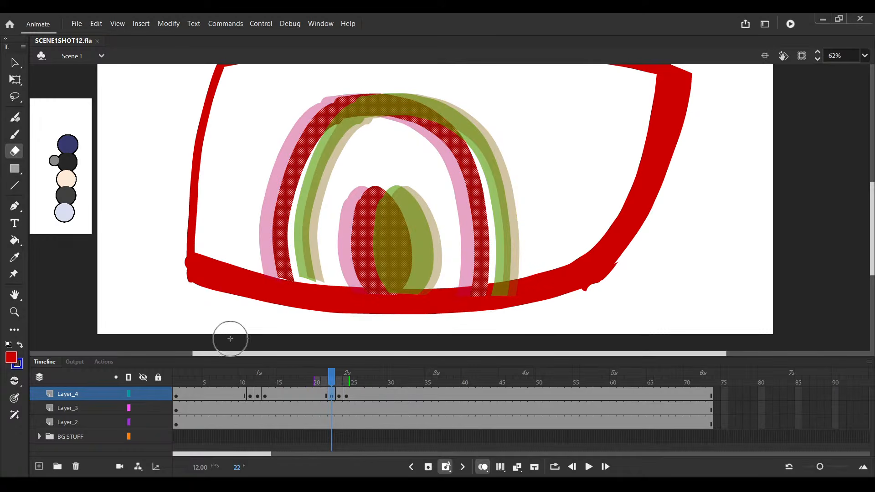
Play back the iris movement from around frame 10 with the whole eye in view
{"action": "left_click", "coordinate": [236, 394]}
{"action": "key", "text": "Return"}
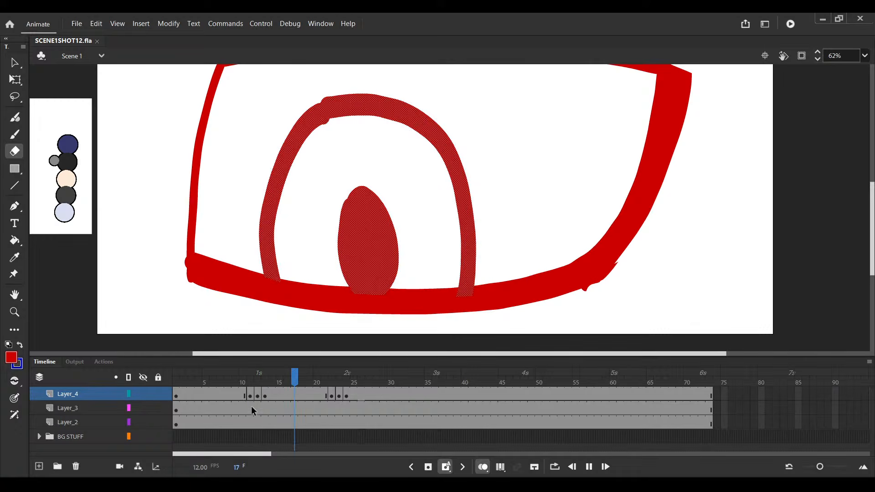
{"action": "left_click", "coordinate": [243, 396]}
{"action": "key", "text": "ctrl+minus"}
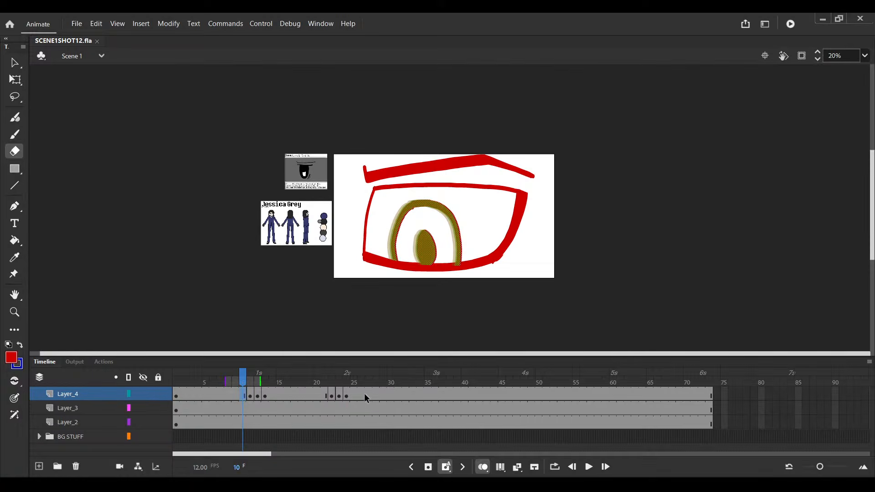
{"action": "key", "text": "Return"}
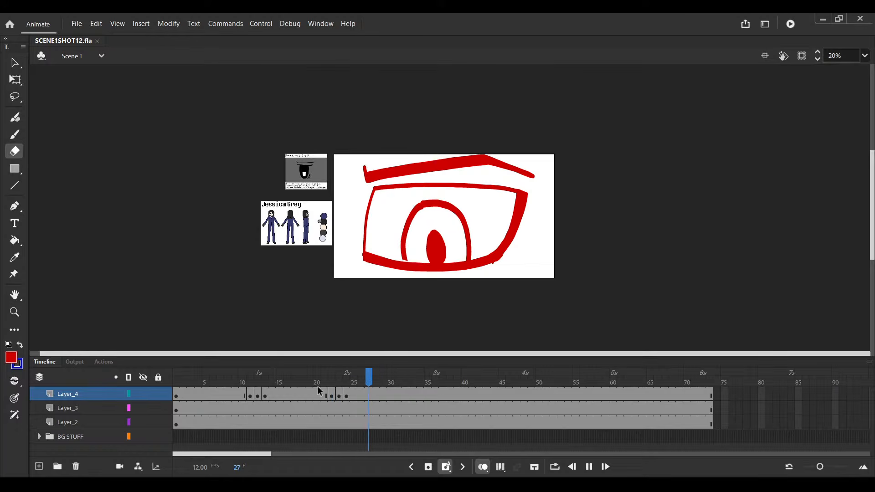
Draw a curved crease line below the eye's outer corner on Layer_2, extending past the stage edge, and save the file
{"action": "left_click", "coordinate": [176, 423]}
{"action": "scroll", "coordinate": [518, 264], "scroll_direction": "up", "scroll_amount": 6}
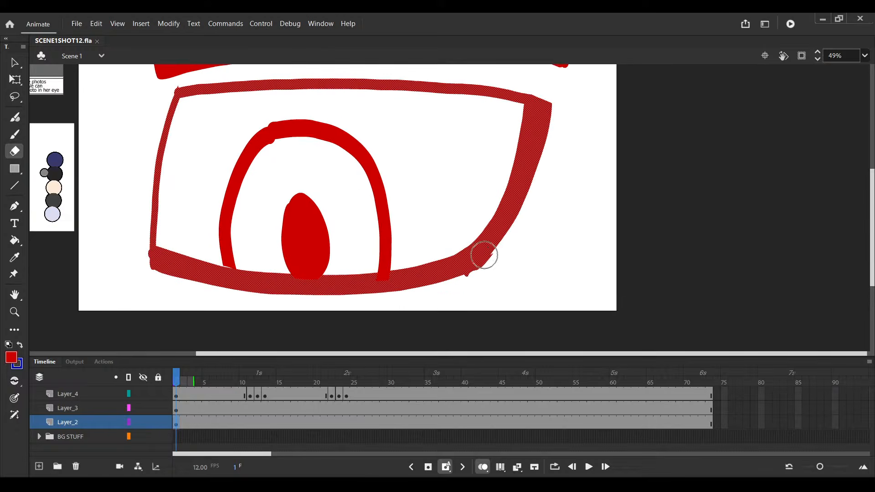
{"action": "key", "text": "y"}
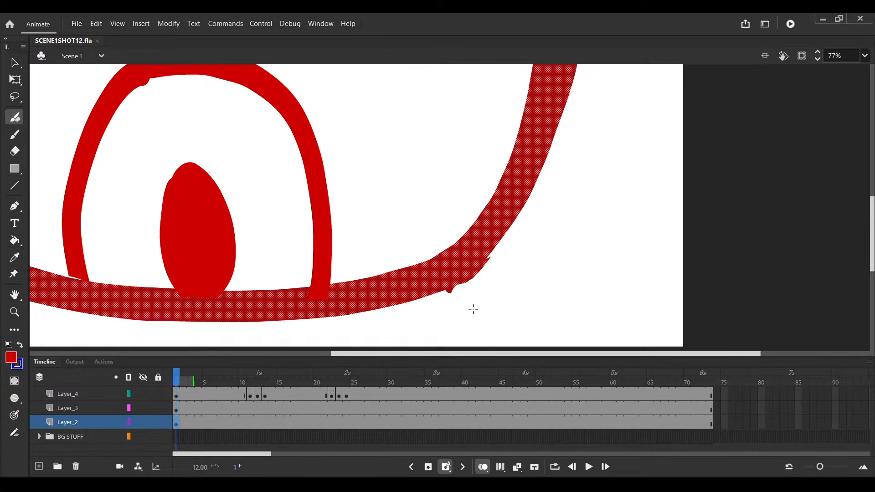
{"action": "left_click_drag", "start_coordinate": [473, 309], "coordinate": [567, 221]}
{"action": "scroll", "coordinate": [546, 231], "scroll_direction": "down", "scroll_amount": 4}
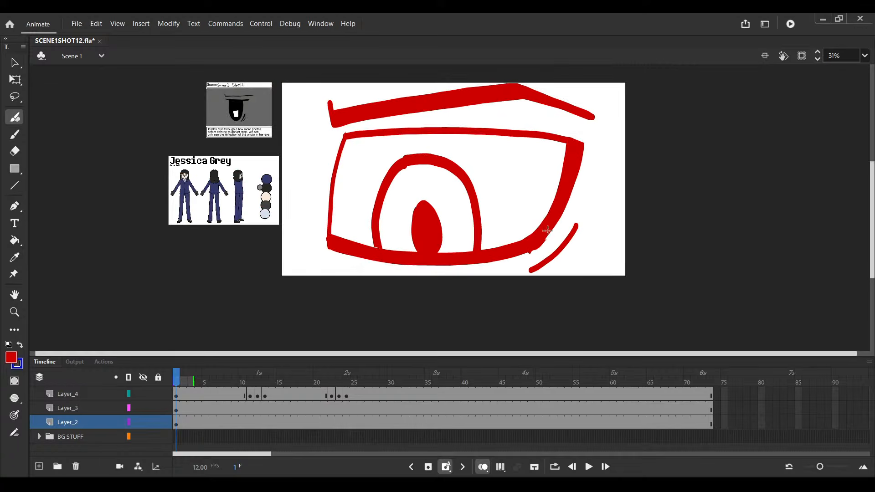
{"action": "scroll", "coordinate": [547, 231], "scroll_direction": "up", "scroll_amount": 2}
{"action": "key", "text": "ctrl+z"}
{"action": "scroll", "coordinate": [567, 244], "scroll_direction": "down", "scroll_amount": 2}
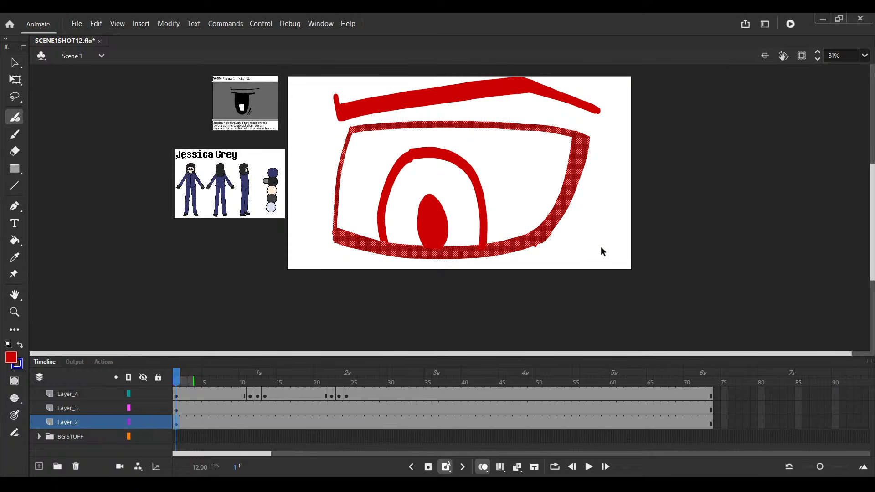
{"action": "left_click_drag", "start_coordinate": [607, 247], "coordinate": [573, 280]}
{"action": "key", "text": "ctrl+z"}
{"action": "left_click_drag", "start_coordinate": [608, 247], "coordinate": [574, 293]}
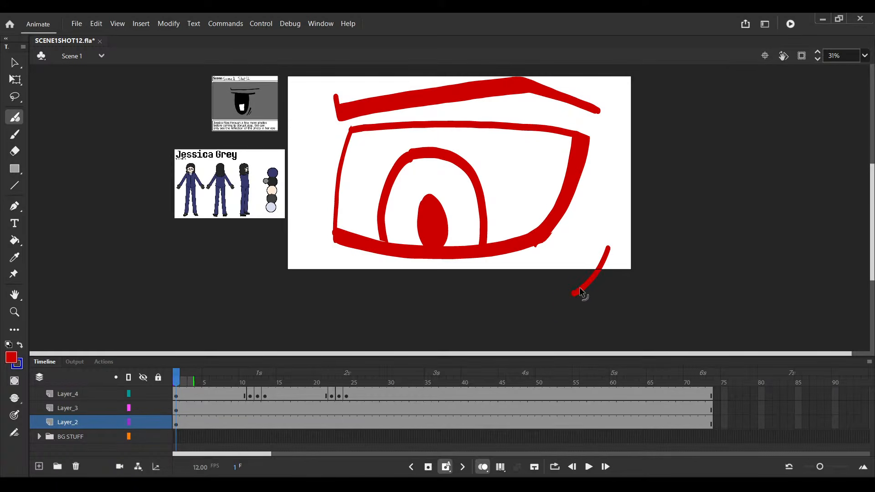
{"action": "key", "text": "ctrl+s"}
{"action": "scroll", "coordinate": [612, 246], "scroll_direction": "up", "scroll_amount": 2}
{"action": "key", "text": "ctrl+z"}
{"action": "left_click_drag", "start_coordinate": [611, 231], "coordinate": [559, 333]}
{"action": "scroll", "coordinate": [560, 332], "scroll_direction": "down", "scroll_amount": 2}
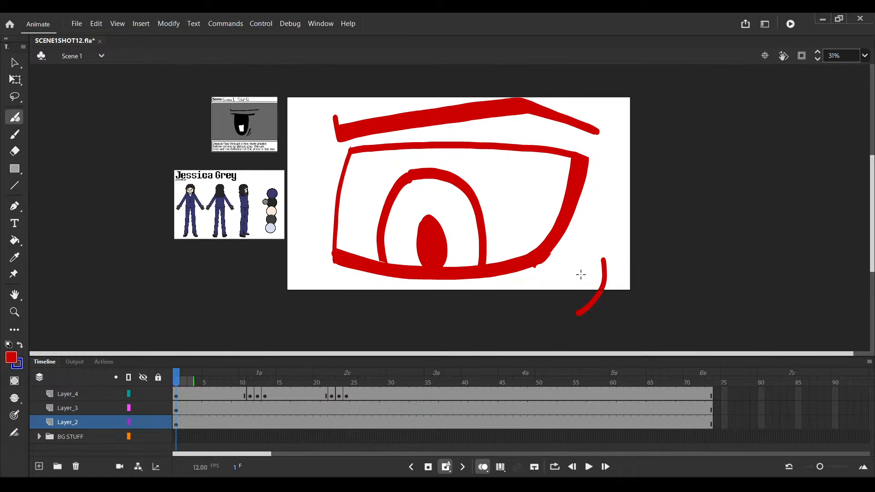
{"action": "key", "text": "ctrl+s"}
Play back the iris movement with the new crease line from the start and again from around frame 9
{"action": "key", "text": "Return"}
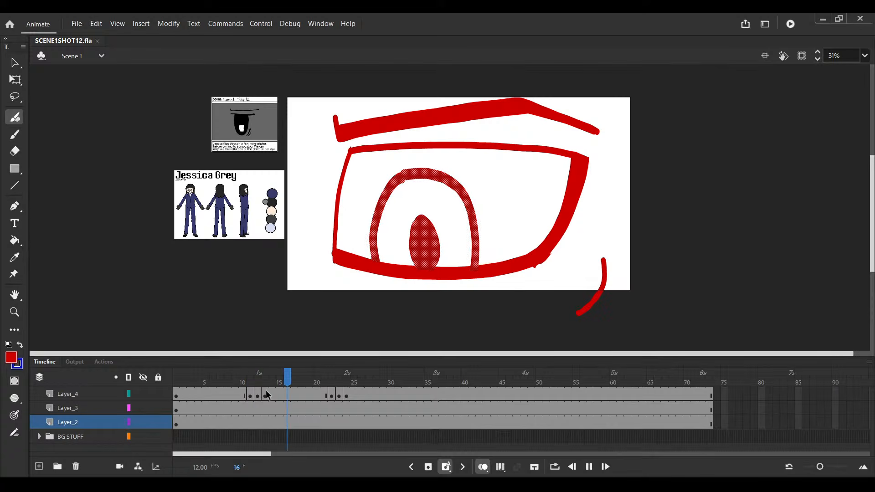
{"action": "left_click", "coordinate": [258, 394]}
{"action": "key", "text": "F7"}
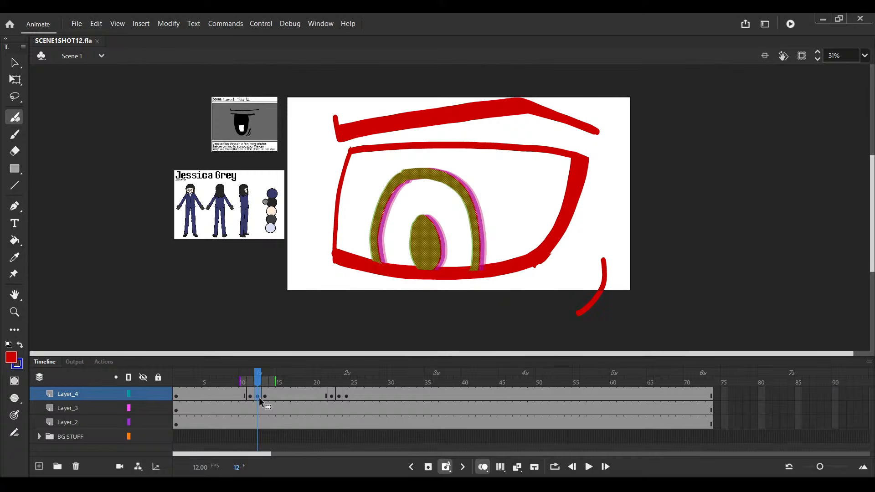
{"action": "left_click", "coordinate": [232, 397]}
{"action": "key", "text": "e"}
{"action": "key", "text": "Return"}
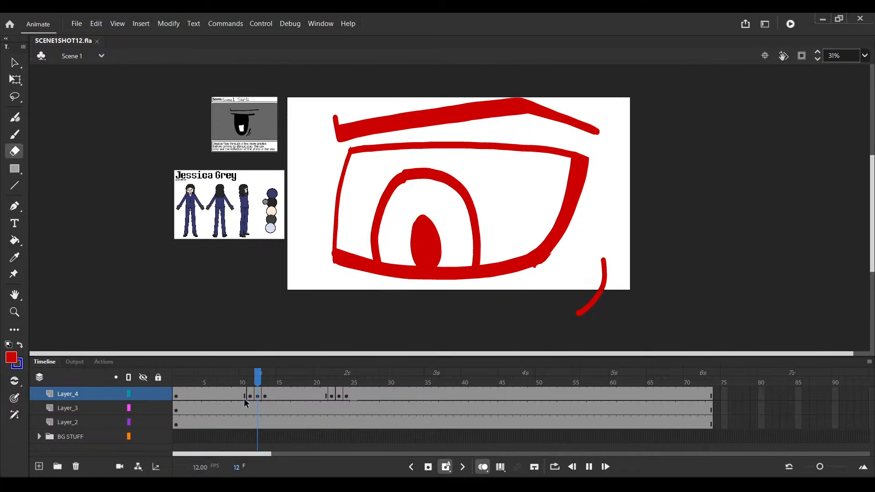
At frame 41, delete the eye outline, pupil, iris and eyebrow, keeping only the crease line, and save the file
{"action": "left_click", "coordinate": [472, 409]}
{"action": "left_click_drag", "start_coordinate": [444, 247], "coordinate": [427, 241]}
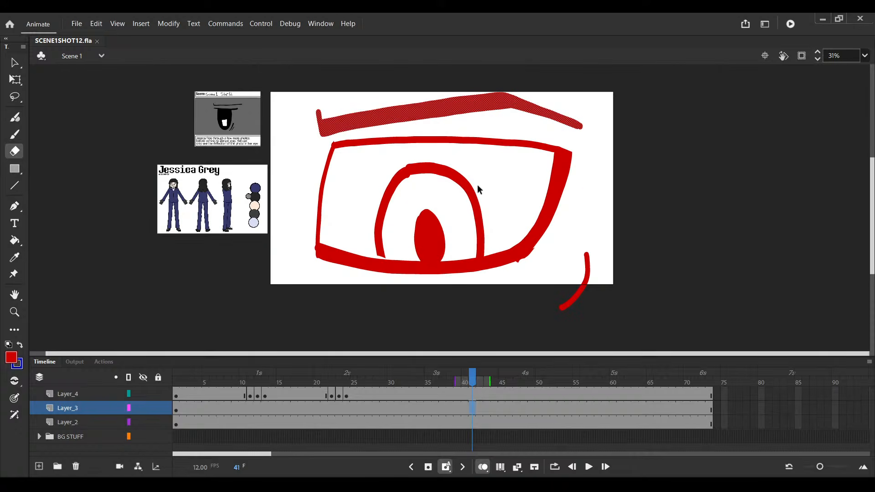
{"action": "key", "text": "v"}
{"action": "left_click", "coordinate": [541, 226]}
{"action": "key", "text": "Delete"}
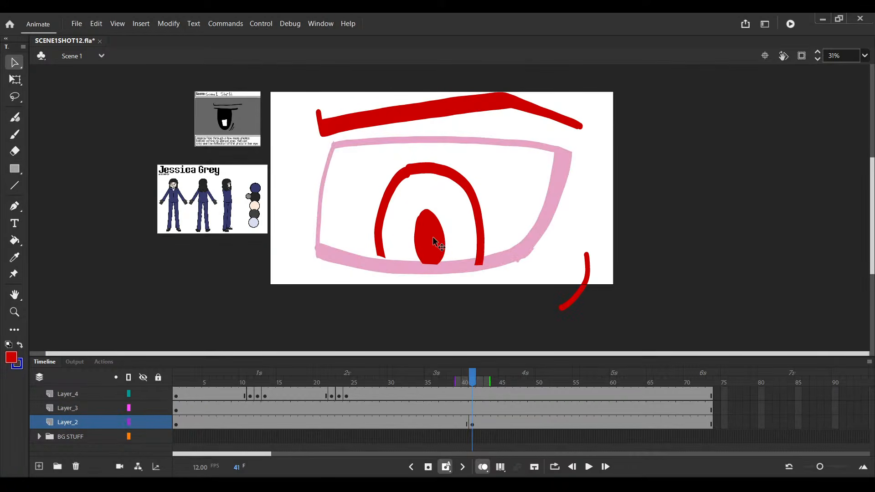
{"action": "left_click", "coordinate": [433, 238]}
{"action": "key", "text": "Delete"}
{"action": "left_click", "coordinate": [475, 195]}
{"action": "key", "text": "Delete"}
{"action": "left_click", "coordinate": [462, 111]}
{"action": "key", "text": "Delete"}
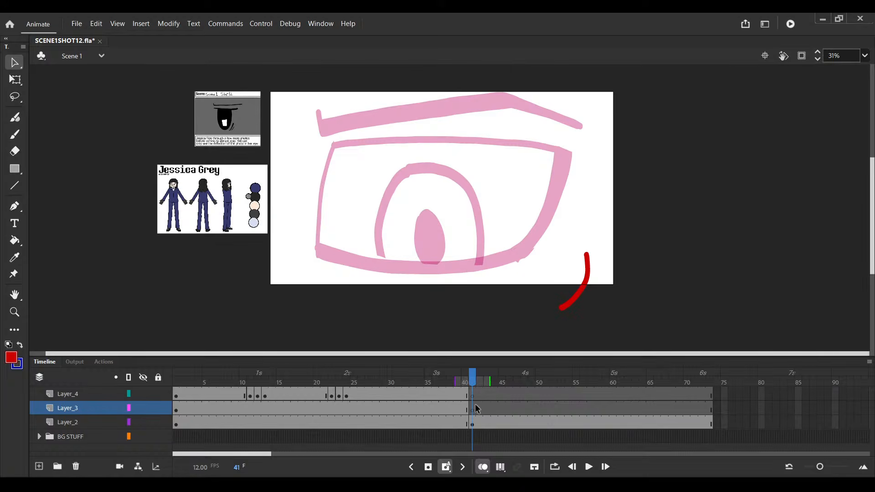
{"action": "key", "text": "ctrl+s"}
On Layer_3 at frame 41, brush a short vertical line over the lower part of the eye's inner edge and save
{"action": "scroll", "coordinate": [461, 255], "scroll_direction": "up", "scroll_amount": 2}
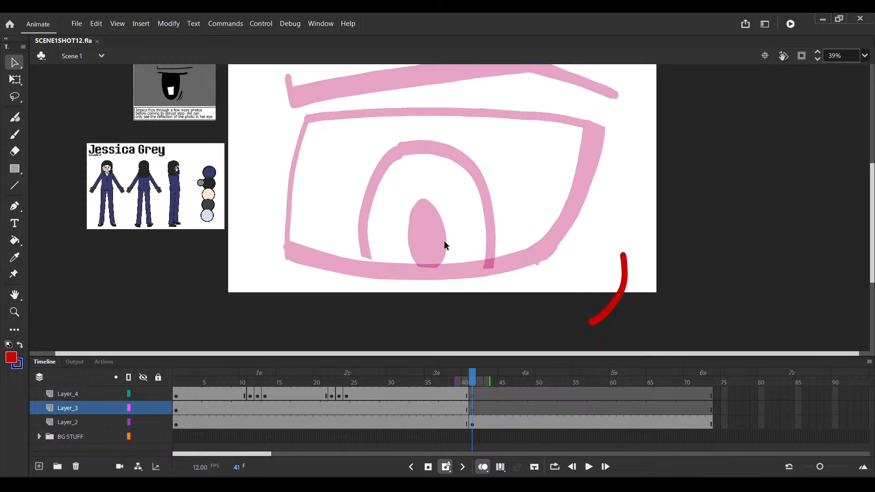
{"action": "key", "text": "b"}
{"action": "scroll", "coordinate": [224, 187], "scroll_direction": "down", "scroll_amount": 1}
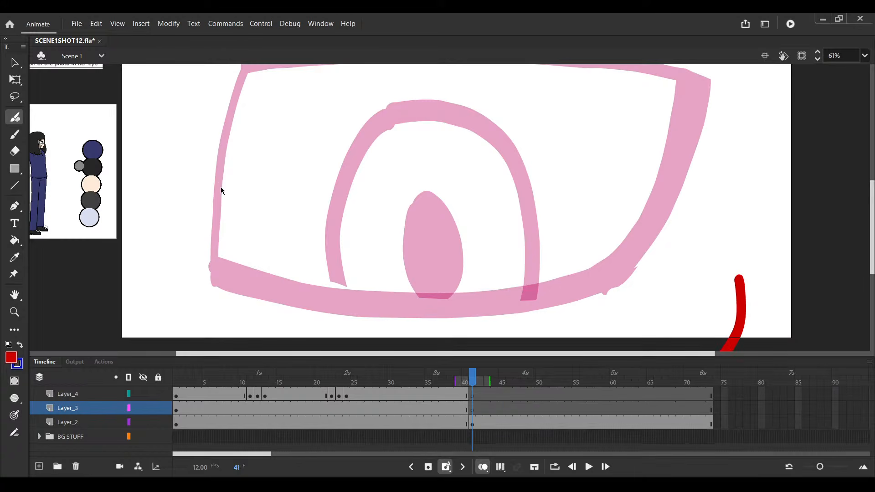
{"action": "left_click_drag", "start_coordinate": [218, 178], "coordinate": [217, 248]}
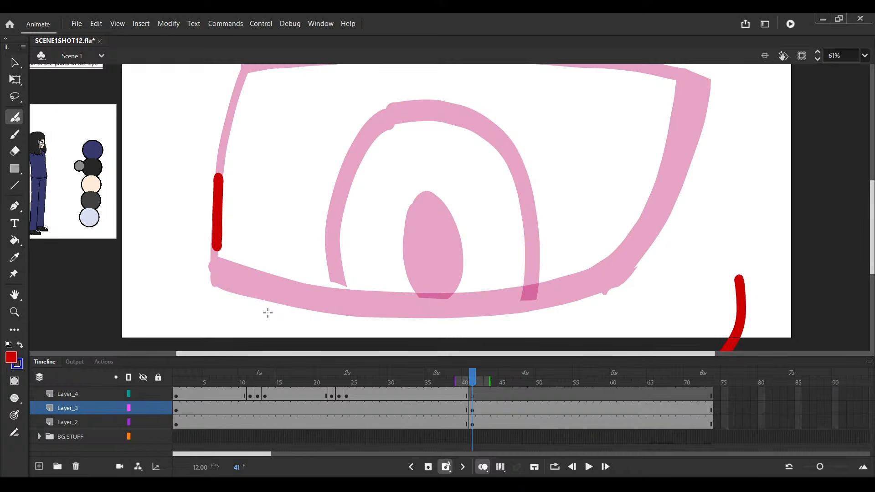
{"action": "left_click_drag", "start_coordinate": [283, 213], "coordinate": [237, 215]}
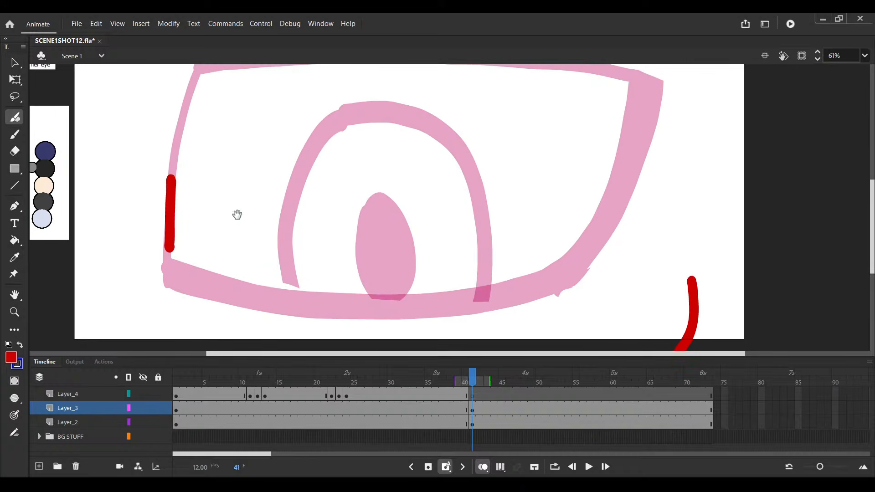
{"action": "left_click", "coordinate": [172, 203], "text": "ctrl"}
{"action": "key", "text": "ctrl+s"}
{"action": "left_click_drag", "start_coordinate": [173, 180], "coordinate": [178, 181]}
{"action": "key", "text": "ctrl+z"}
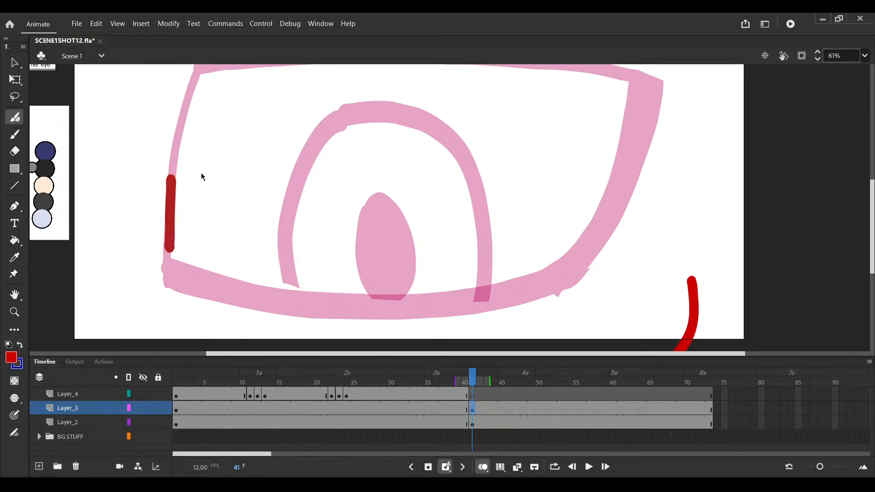
{"action": "key", "text": "ctrl+s"}
{"action": "scroll", "coordinate": [256, 207], "scroll_direction": "right", "scroll_amount": 2}
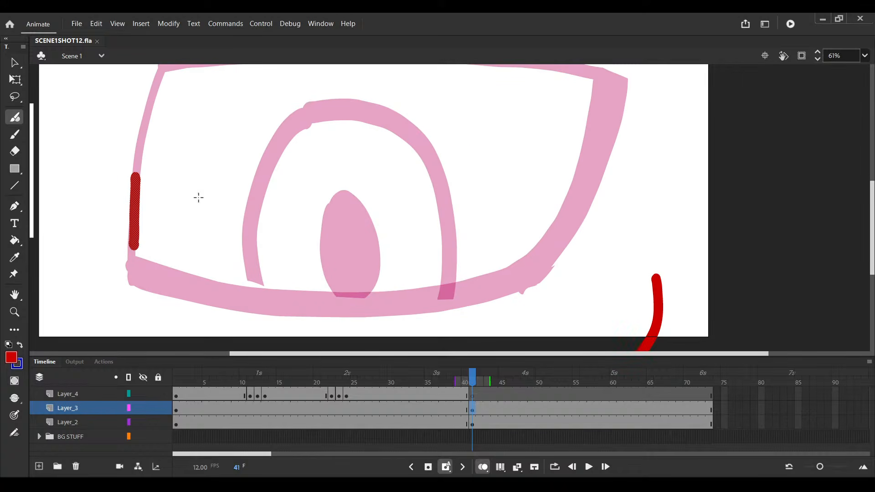
{"action": "left_click_drag", "start_coordinate": [387, 209], "coordinate": [375, 217]}
{"action": "key", "text": "v"}
{"action": "key", "text": "q"}
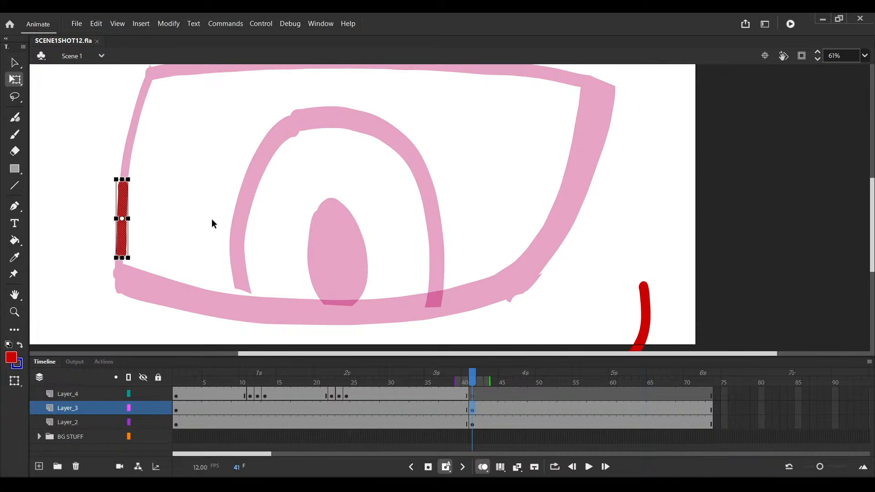
{"action": "key", "text": "b"}
{"action": "left_click_drag", "start_coordinate": [124, 184], "coordinate": [164, 200]}
{"action": "key", "text": "ctrl+z"}
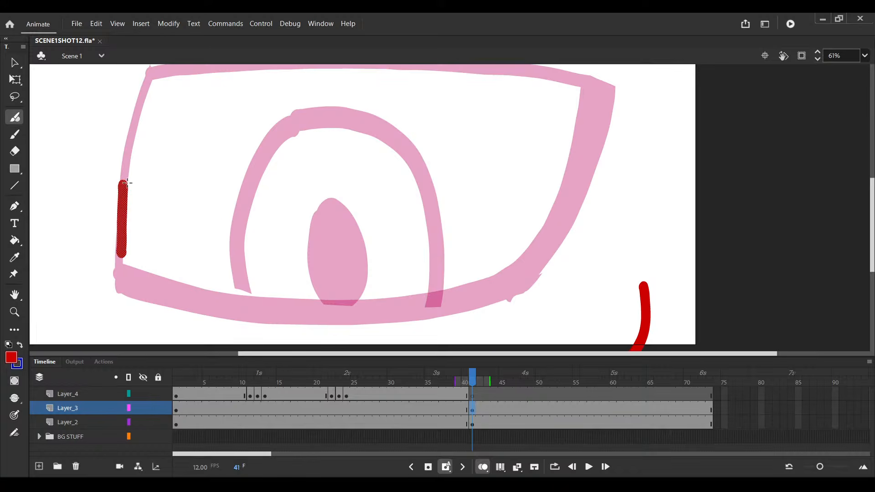
Brush two roughly parallel, downward-bowed lines across the lower eye from the ends of the short vertical line
{"action": "left_click_drag", "start_coordinate": [129, 183], "coordinate": [585, 180]}
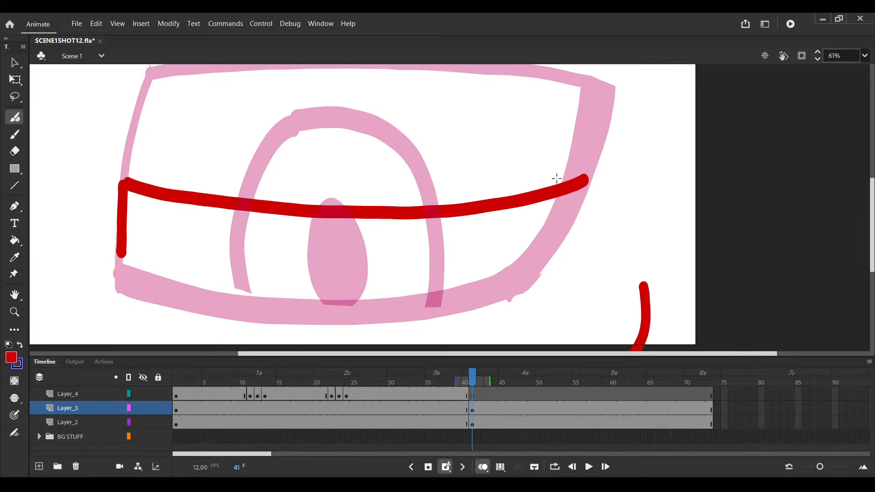
{"action": "key", "text": "v"}
{"action": "left_click", "coordinate": [122, 250]}
{"action": "key", "text": "b"}
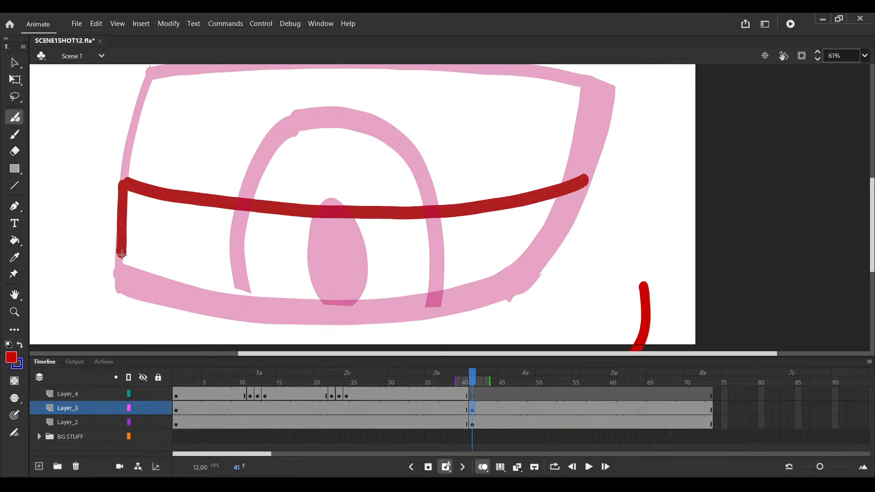
{"action": "key", "text": "e"}
{"action": "mouse_move", "coordinate": [122, 254]}
{"action": "left_mouse_down"}
{"action": "mouse_move", "coordinate": [573, 249]}
{"action": "mouse_move", "coordinate": [566, 259]}
{"action": "mouse_move", "coordinate": [589, 188]}
{"action": "left_mouse_up"}
Close the outer end of the band with a slanted stroke joining the two curves and save the file
{"action": "key", "text": "v"}
{"action": "left_click", "coordinate": [550, 254]}
{"action": "key", "text": "b"}
{"action": "scroll", "coordinate": [578, 194], "scroll_direction": "down", "scroll_amount": 5}
{"action": "scroll", "coordinate": [542, 196], "scroll_direction": "up", "scroll_amount": 8}
{"action": "key", "text": "ctrl+z"}
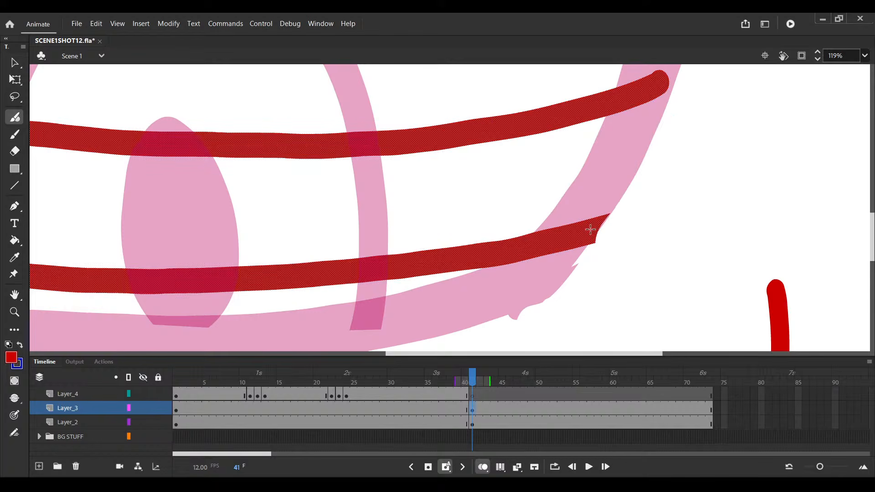
{"action": "left_click_drag", "start_coordinate": [655, 87], "coordinate": [592, 233]}
{"action": "scroll", "coordinate": [506, 179], "scroll_direction": "down", "scroll_amount": 3}
{"action": "key", "text": "ctrl+s"}
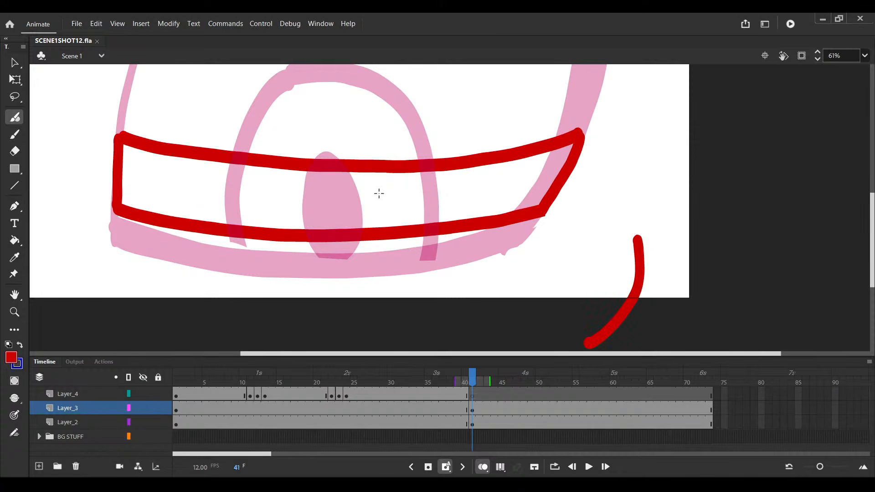
Compare the band with frame 40 and try moving the frame 41 keyframe from Layer_3 onto Layer_2
{"action": "scroll", "coordinate": [293, 175], "scroll_direction": "down", "scroll_amount": 3}
{"action": "key", "text": "comma"}
{"action": "key", "text": "v"}
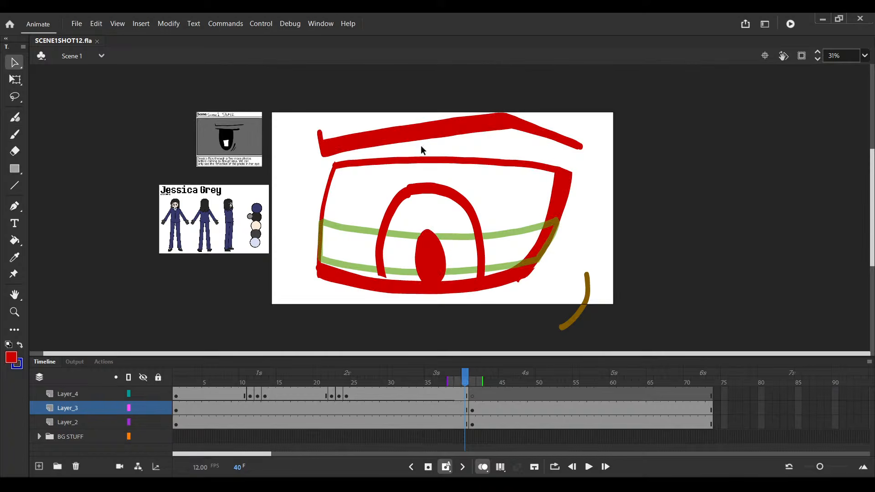
{"action": "left_click", "coordinate": [473, 408]}
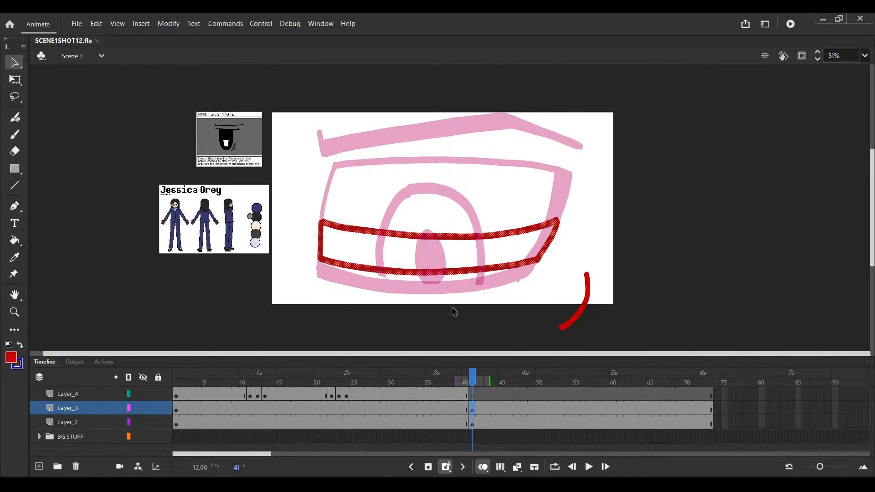
{"action": "left_click_drag", "start_coordinate": [472, 409], "coordinate": [475, 423]}
{"action": "key", "text": "ctrl+z"}
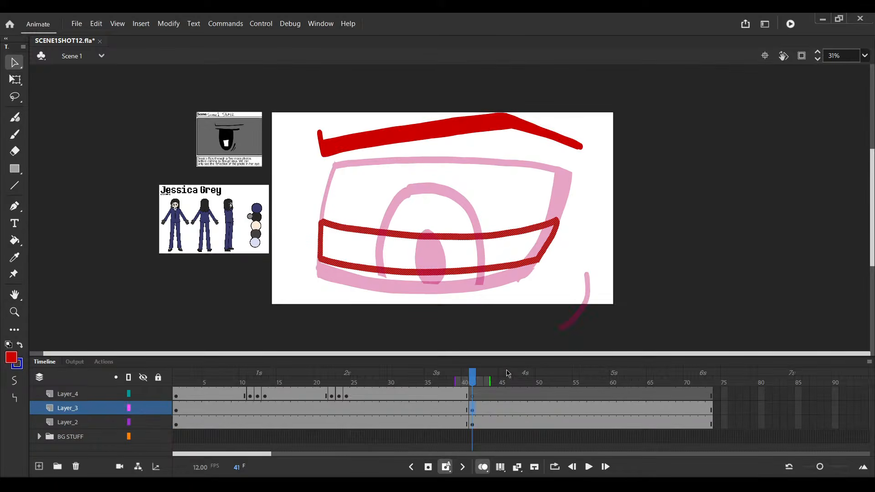
{"action": "scroll", "coordinate": [485, 288], "scroll_direction": "up", "scroll_amount": 1}
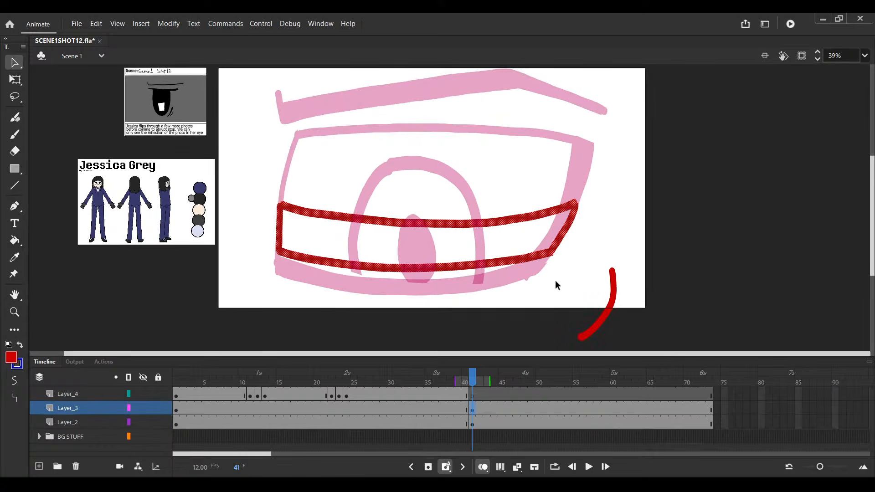
Cut the band outline from Layer_3, paste it into frame 41 on Layer_2 over the lower eye, and save the file
{"action": "left_click", "coordinate": [476, 423]}
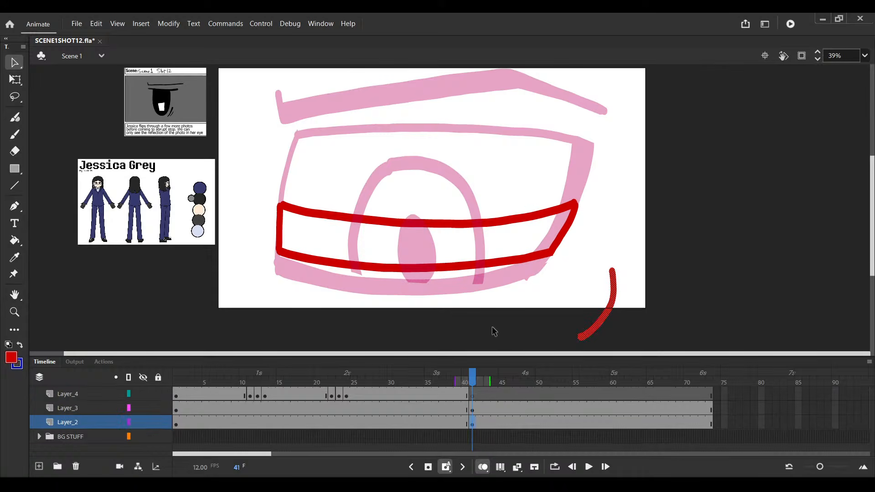
{"action": "left_click", "coordinate": [508, 222]}
{"action": "key", "text": "ctrl+x"}
{"action": "left_click", "coordinate": [472, 422]}
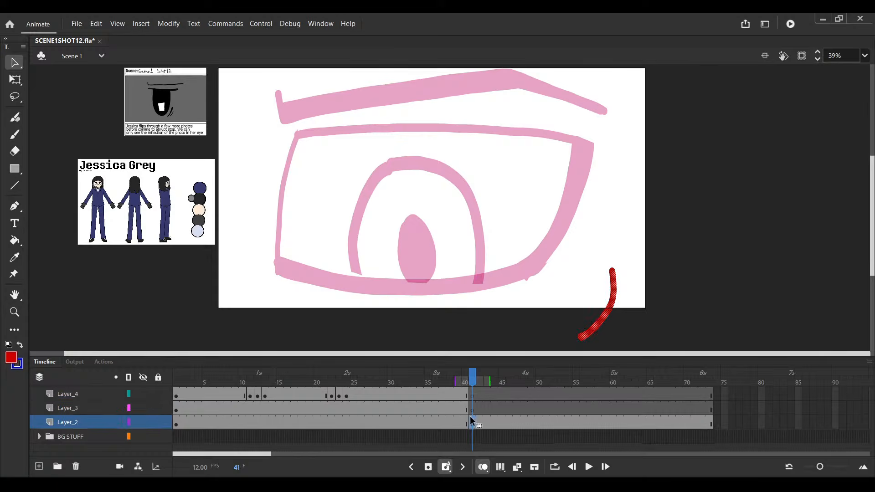
{"action": "key", "text": "ctrl+v"}
{"action": "left_click_drag", "start_coordinate": [532, 242], "coordinate": [503, 271]}
{"action": "key", "text": "ctrl+s"}
{"action": "left_click", "coordinate": [453, 195]}
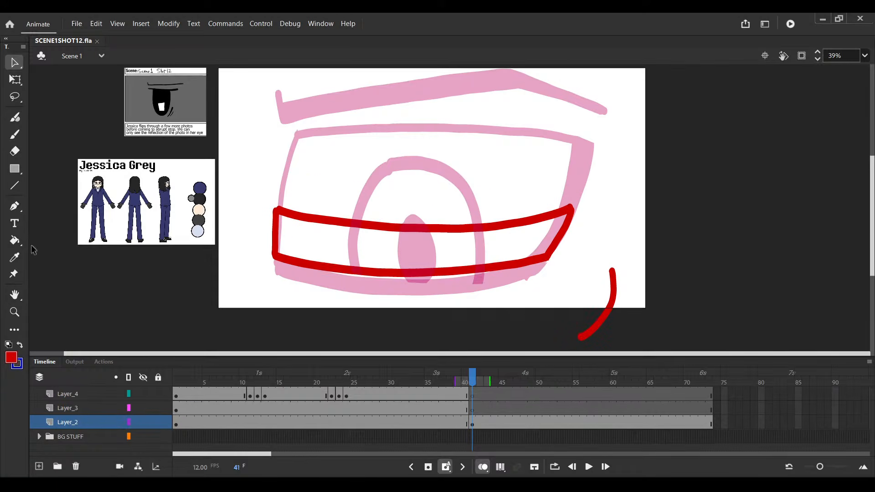
Fill the band outline on Layer_2 at frame 41 with solid red and save the file
{"action": "left_click", "coordinate": [15, 240]}
{"action": "left_click", "coordinate": [361, 248]}
{"action": "left_click", "coordinate": [474, 408]}
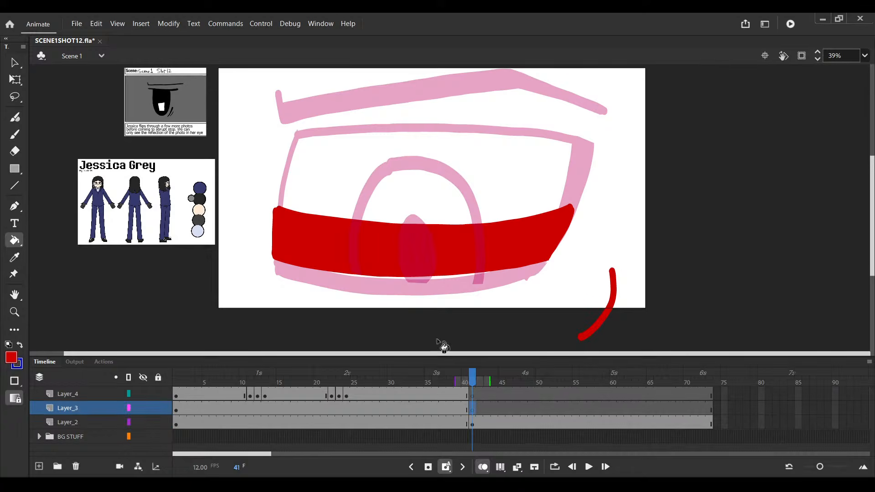
{"action": "key", "text": "ctrl+v"}
{"action": "key", "text": "comma"}
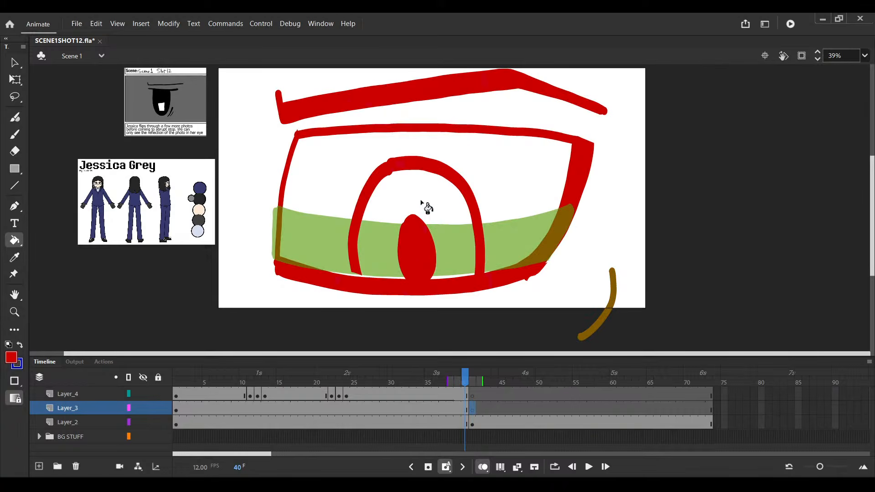
{"action": "key", "text": "ctrl+s"}
Copy the eyebrow from frame 40 into frame 41 on Layer_3, place it lower above the red band, and tilt it slightly clockwise
{"action": "key", "text": "v"}
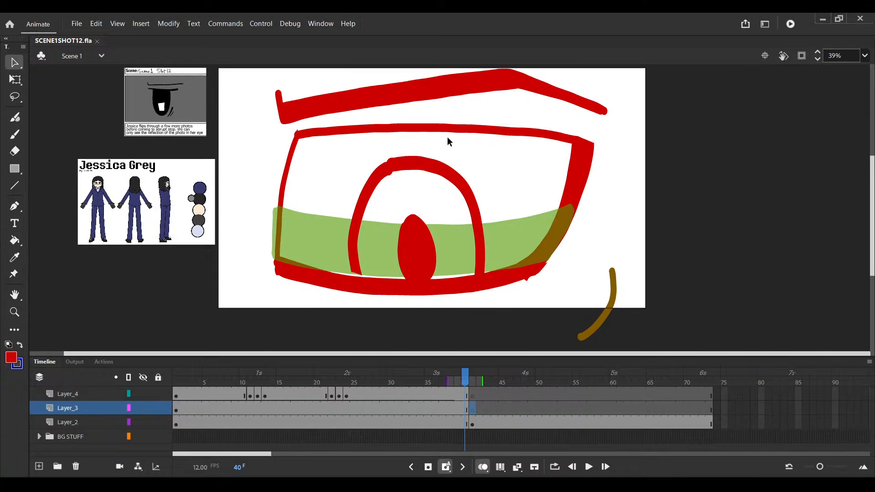
{"action": "left_click", "coordinate": [444, 97]}
{"action": "left_click", "coordinate": [472, 412]}
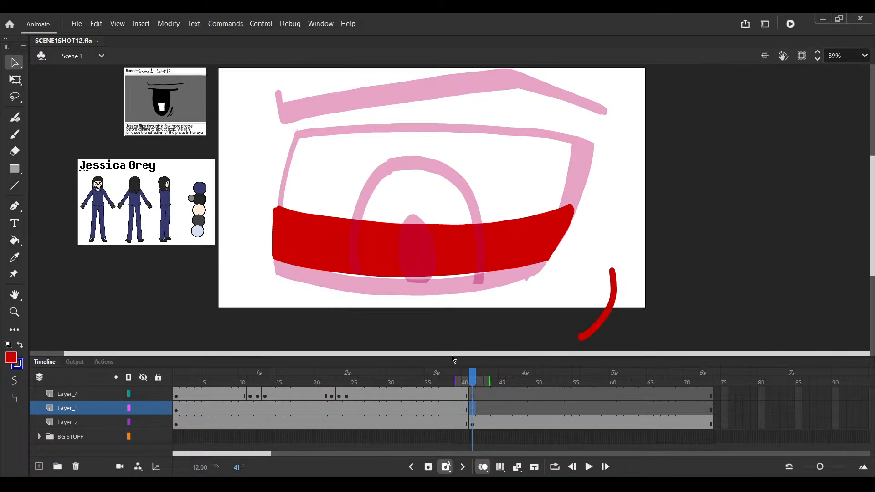
{"action": "key", "text": "ctrl+v"}
{"action": "mouse_move", "coordinate": [433, 201]}
{"action": "left_mouse_down"}
{"action": "mouse_move", "coordinate": [420, 163]}
{"action": "mouse_move", "coordinate": [417, 171]}
{"action": "left_mouse_up"}
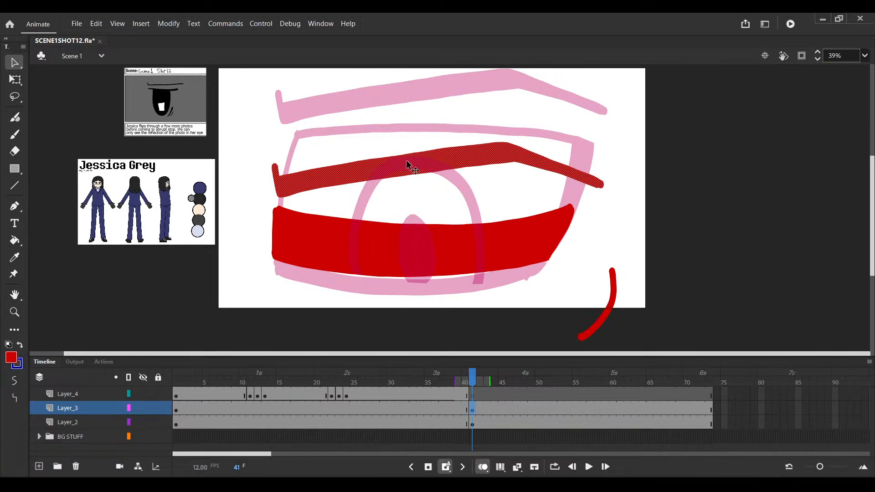
{"action": "key", "text": "q"}
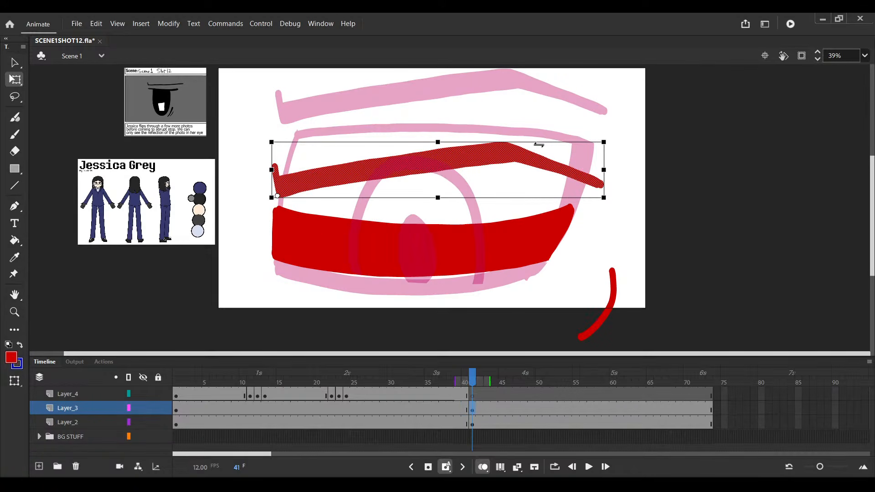
{"action": "left_click_drag", "start_coordinate": [615, 139], "coordinate": [613, 144]}
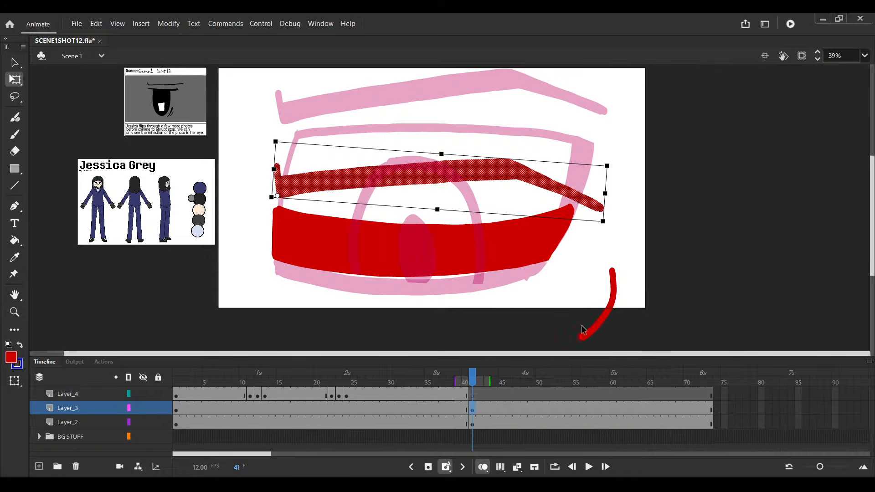
Squash the red band slightly from its upper edge, lower the eyebrow towards it with a slight counterclockwise tilt, and save the file
{"action": "left_click", "coordinate": [419, 240]}
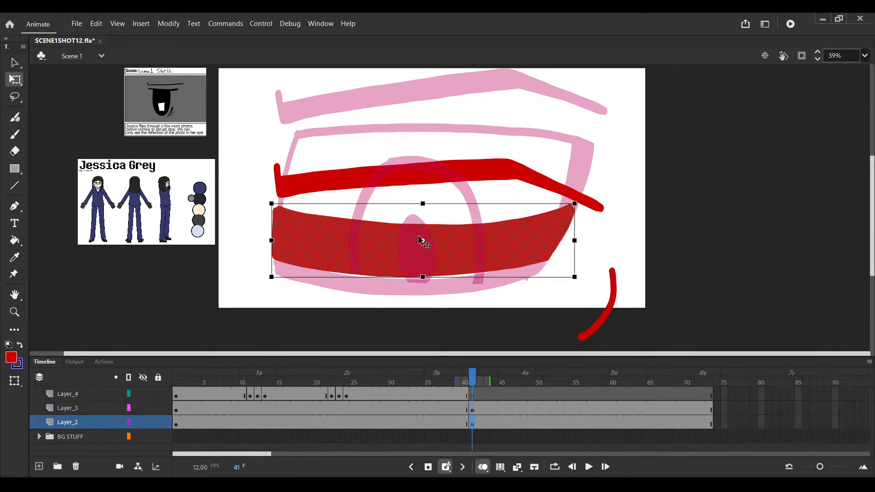
{"action": "left_click_drag", "start_coordinate": [422, 241], "coordinate": [423, 276]}
{"action": "mouse_move", "coordinate": [423, 203]}
{"action": "left_mouse_down"}
{"action": "mouse_move", "coordinate": [423, 211]}
{"action": "mouse_move", "coordinate": [415, 197]}
{"action": "left_mouse_up"}
{"action": "left_click", "coordinate": [412, 183]}
{"action": "key", "text": "ctrl+s"}
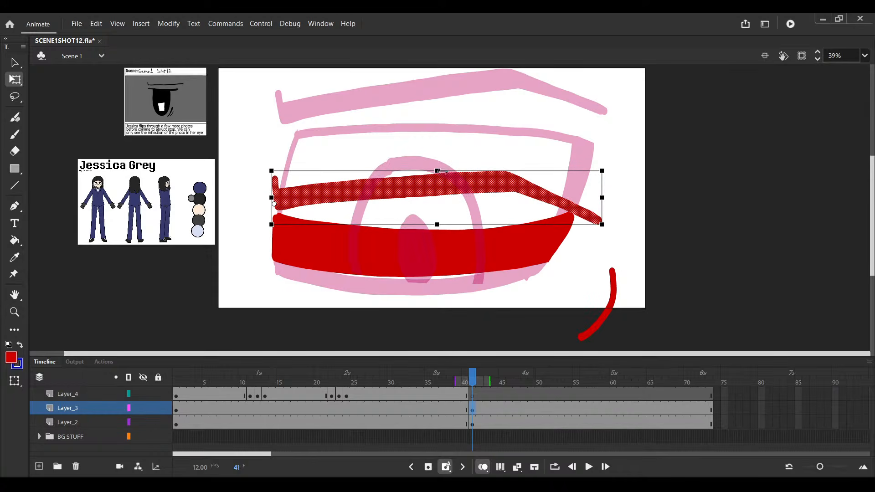
{"action": "left_click_drag", "start_coordinate": [610, 177], "coordinate": [602, 161]}
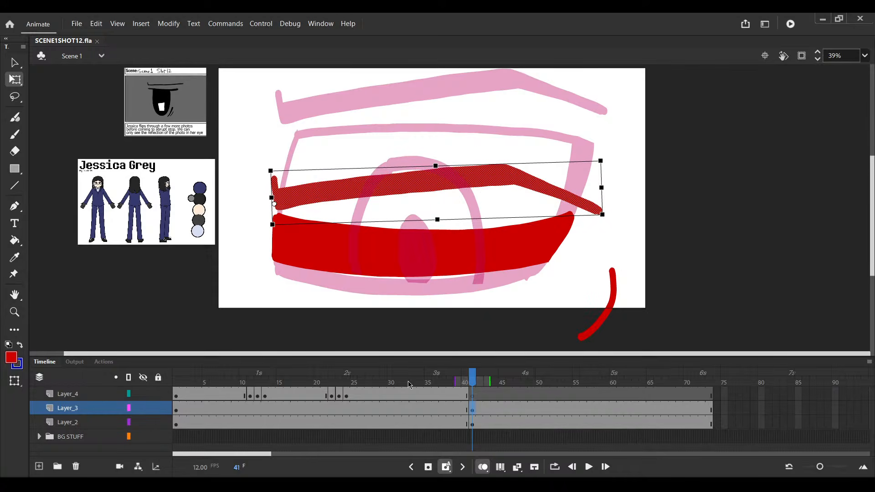
Play back the change into the closed-eye pose at frame 41 and extend the onion-skin range past frame 50
{"action": "left_click", "coordinate": [442, 382]}
{"action": "key", "text": "Return"}
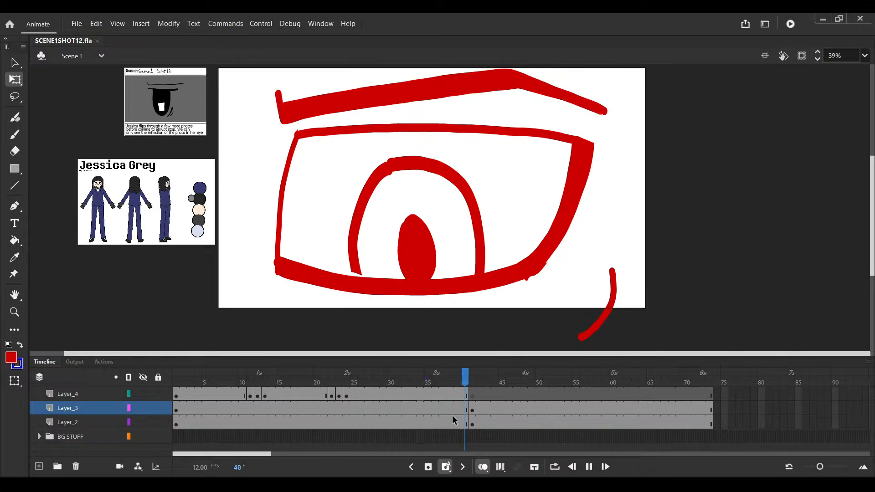
{"action": "left_click", "coordinate": [530, 409]}
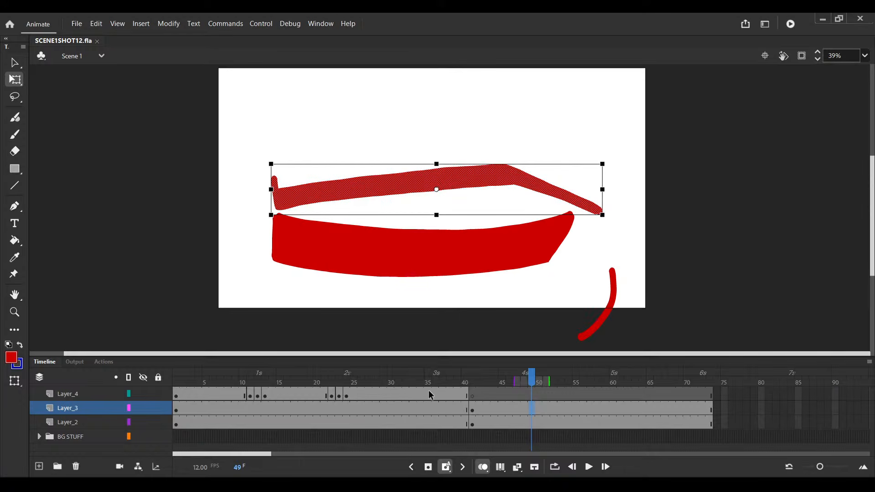
{"action": "key", "text": "period"}
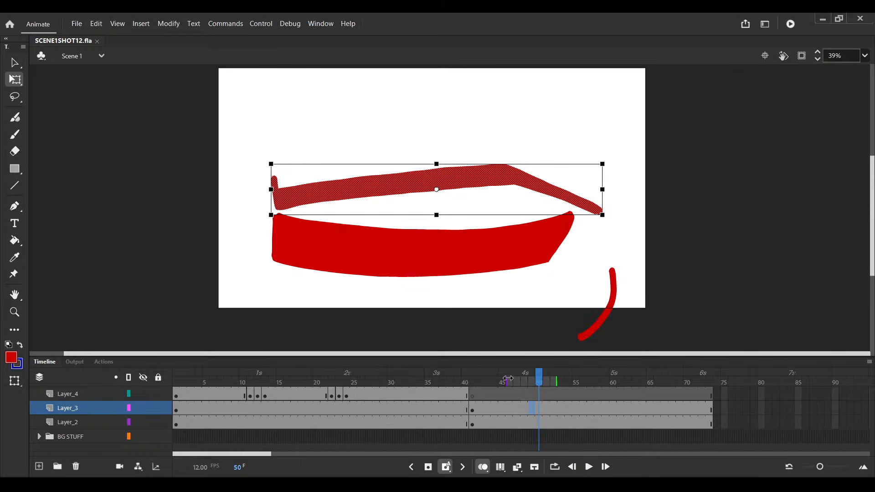
{"action": "left_click_drag", "start_coordinate": [557, 381], "coordinate": [571, 381]}
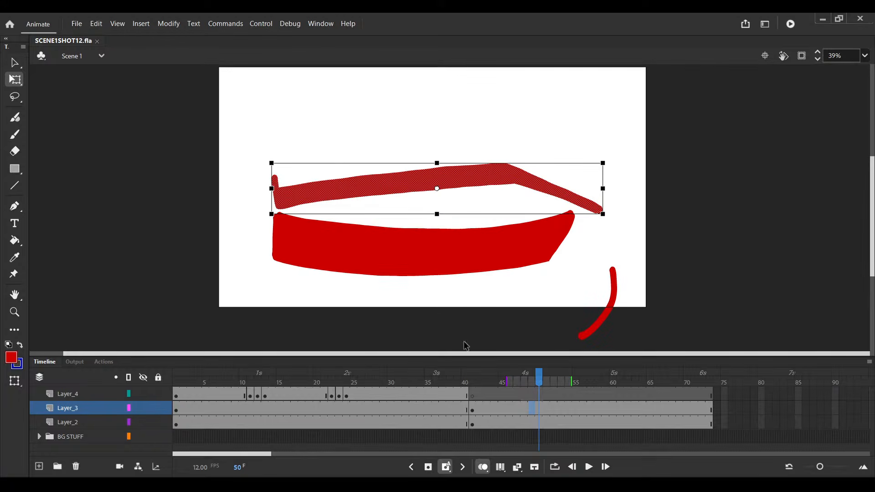
Insert blank keyframes at frame 54 on Layer_2 and Layer_3 and save the file
{"action": "left_click", "coordinate": [566, 418]}
{"action": "left_click", "coordinate": [568, 411], "text": "shift"}
{"action": "key", "text": "F7"}
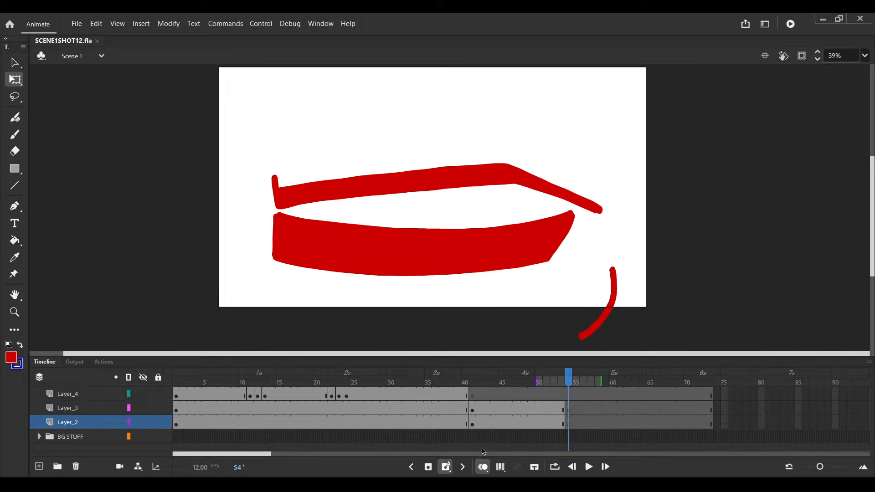
{"action": "key", "text": "ctrl+s"}
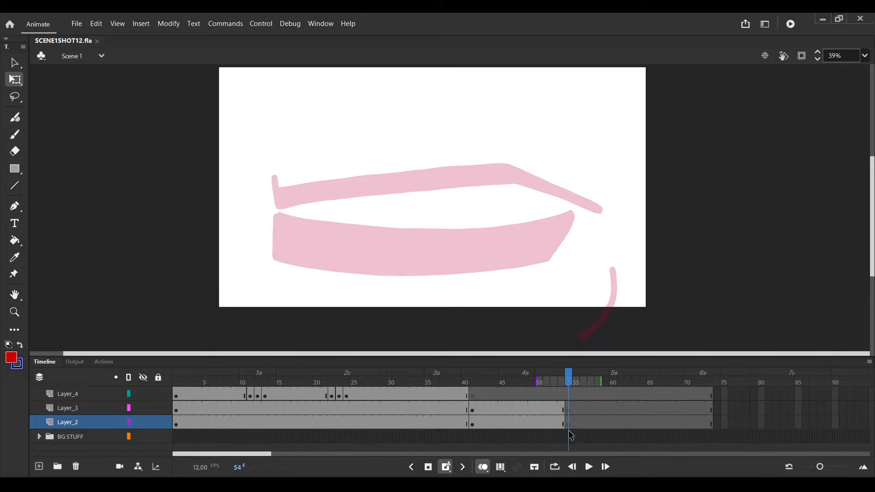
Brush the inner side of the open-eye outline in red on Layer_2 at frame 54 as a tall, slightly curved stroke
{"action": "left_click_drag", "start_coordinate": [568, 423], "coordinate": [568, 426]}
{"action": "scroll", "coordinate": [454, 239], "scroll_direction": "up", "scroll_amount": 1}
{"action": "key", "text": "b"}
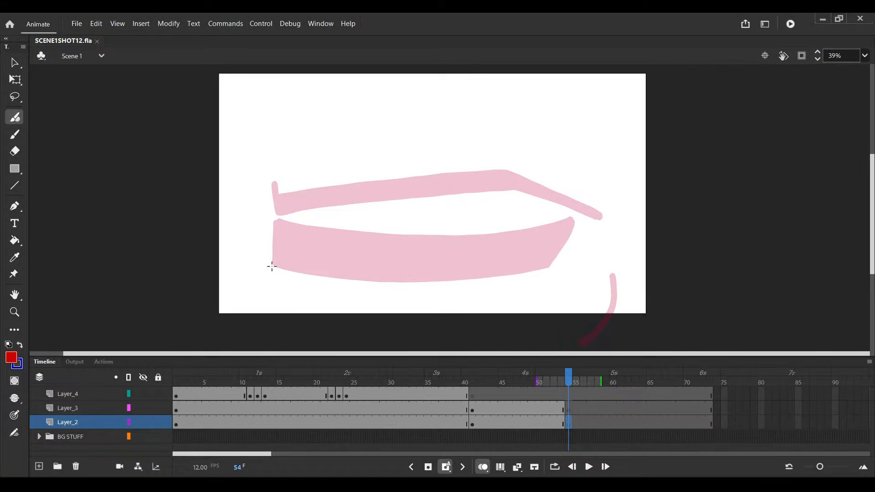
{"action": "left_click_drag", "start_coordinate": [272, 224], "coordinate": [272, 275]}
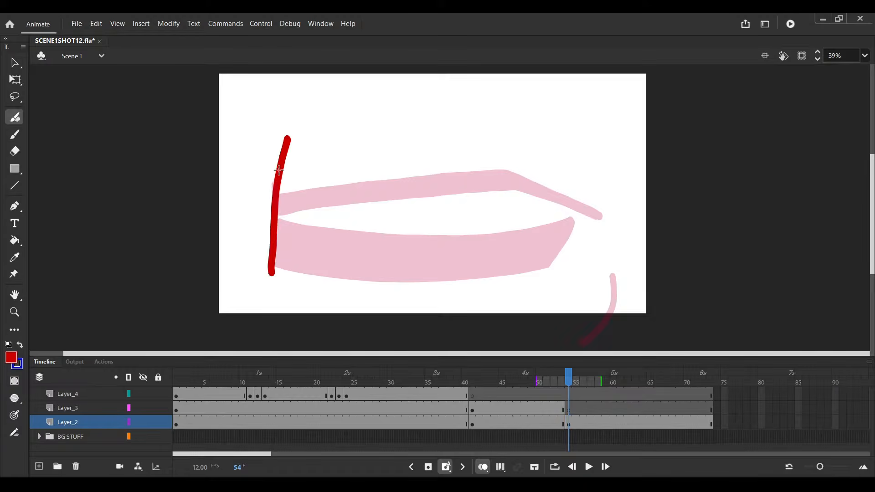
{"action": "key", "text": "ctrl+z"}
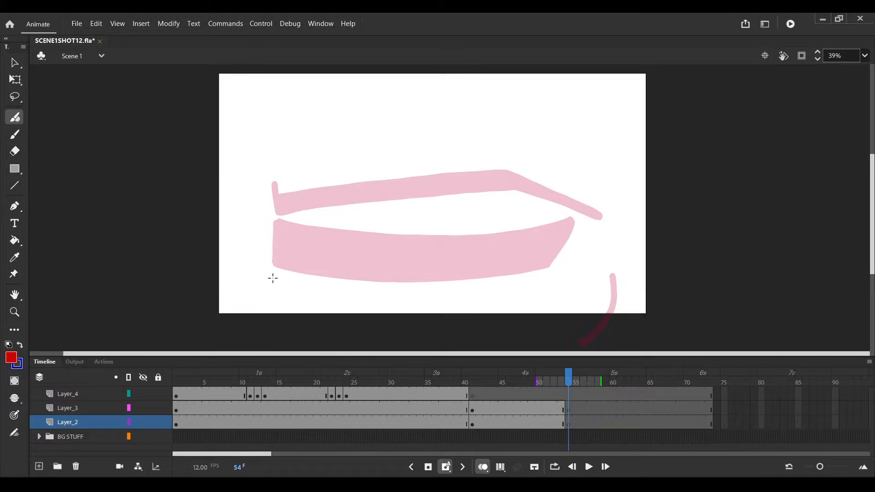
{"action": "key", "text": "ctrl+y"}
{"action": "key", "text": "ctrl+z"}
{"action": "key", "text": "ctrl+y"}
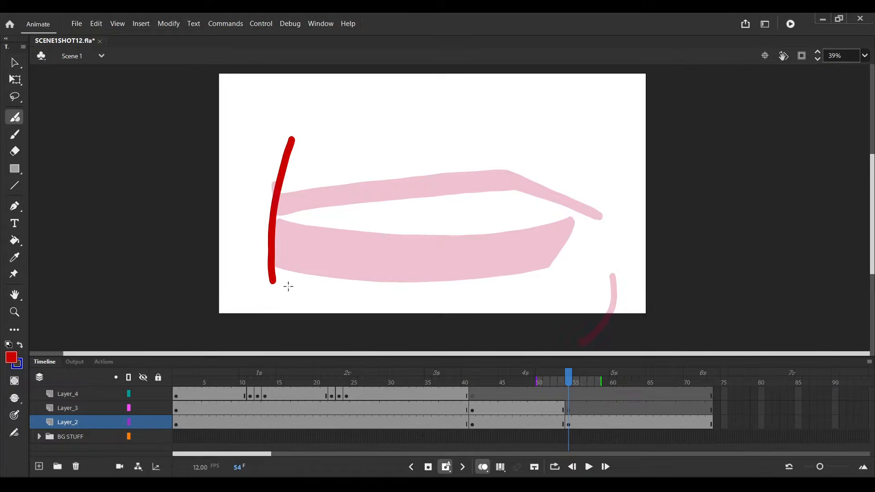
{"action": "key", "text": "ctrl+y"}
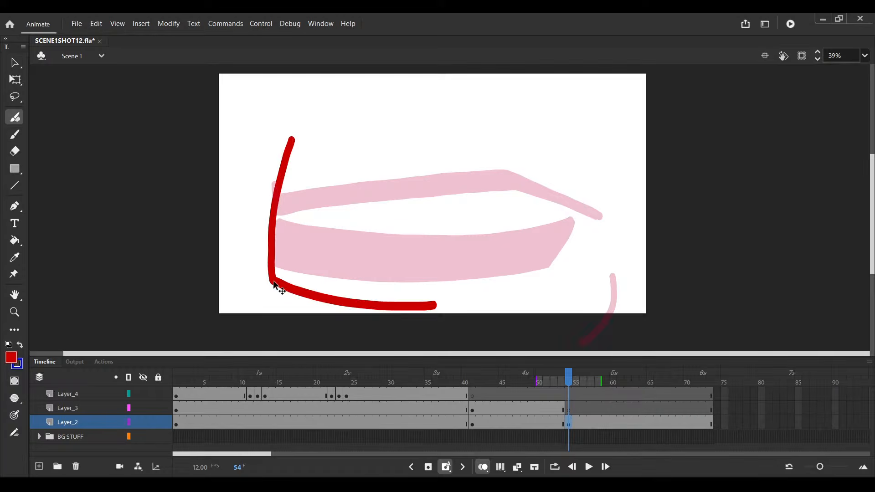
{"action": "key", "text": "ctrl+z"}
{"action": "key", "text": "ctrl+y"}
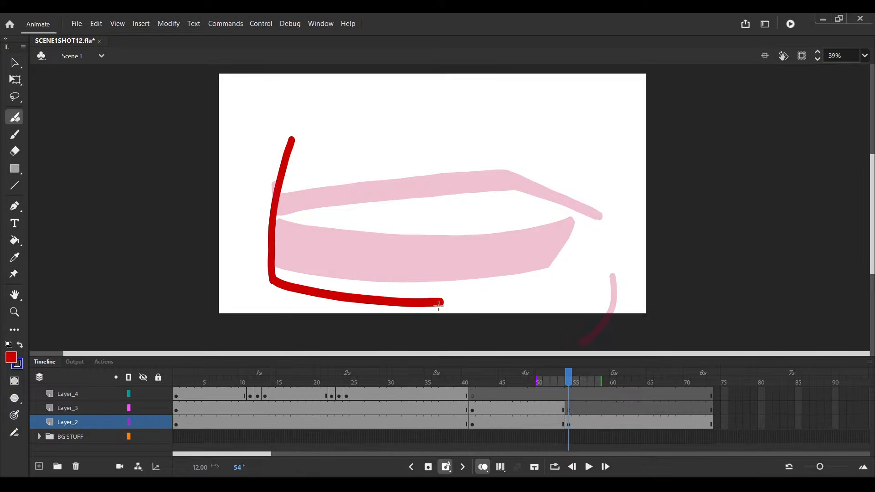
{"action": "key", "text": "ctrl+z"}
Brush the lower lid as a long sagging curve from the base of the inner side stroke and trim its outer end
{"action": "key", "text": "v"}
{"action": "key", "text": "b"}
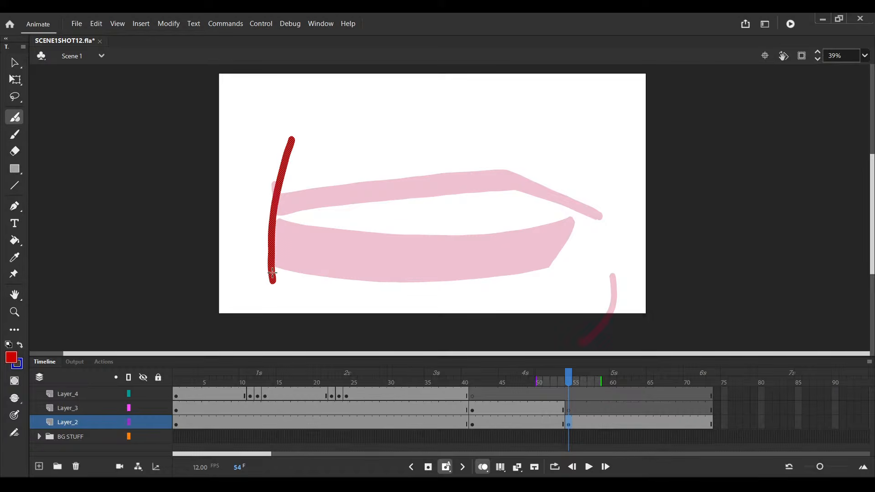
{"action": "key", "text": "ctrl+y"}
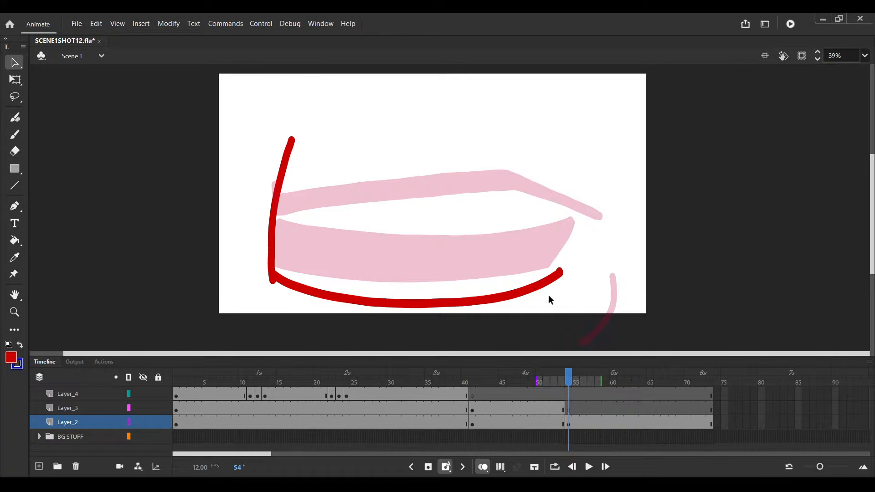
{"action": "key", "text": "ctrl+y"}
{"action": "key", "text": "ctrl+z"}
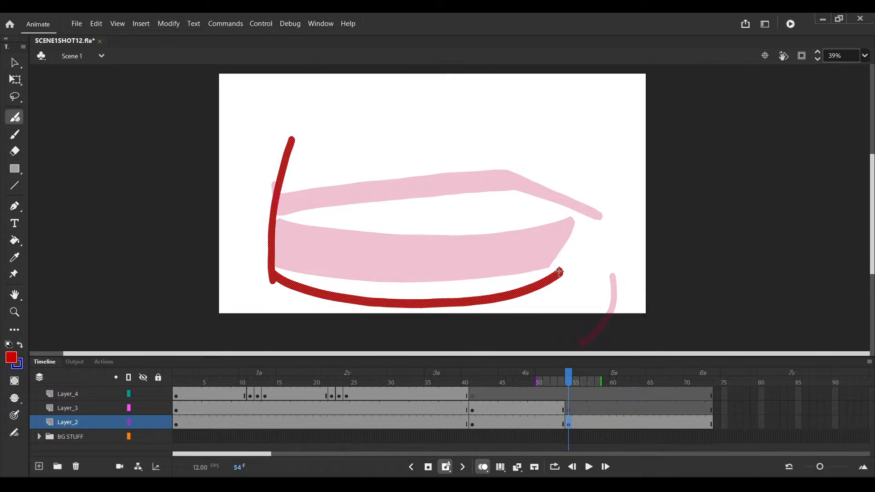
{"action": "key", "text": "ctrl+y"}
{"action": "key", "text": "ctrl+z"}
{"action": "key", "text": "e"}
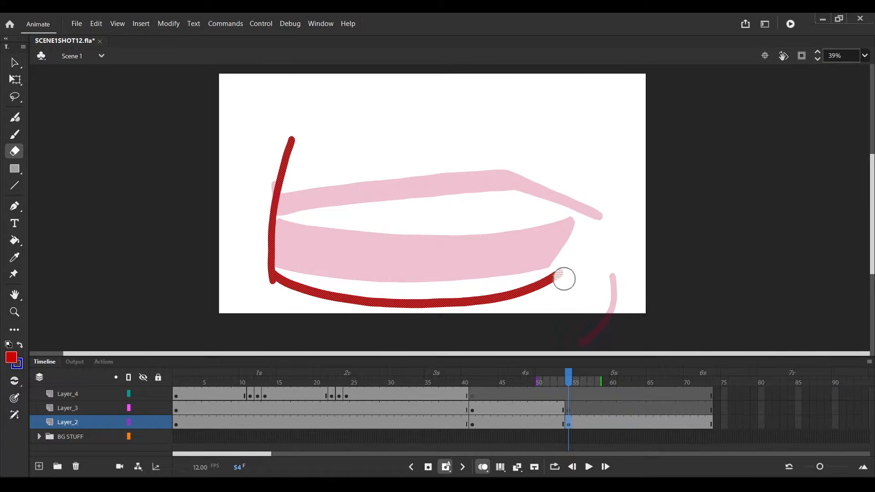
Brush the eye's outer side as a curved stroke rising from the end of the lower lid
{"action": "key", "text": "b"}
{"action": "key", "text": "ctrl+y"}
{"action": "key", "text": "ctrl+z"}
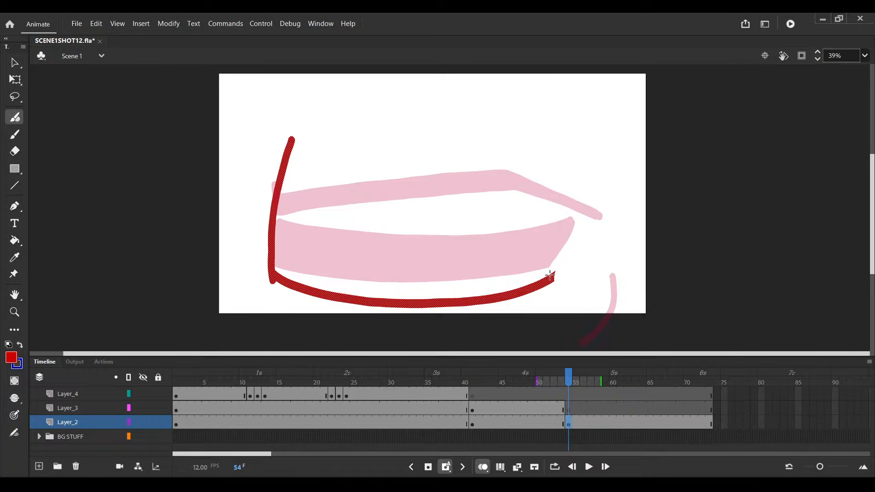
{"action": "key", "text": "ctrl+y"}
{"action": "key", "text": "ctrl+z"}
{"action": "key", "text": "ctrl+y"}
{"action": "key", "text": "v"}
Shorten the upper end of the inner side stroke and brush an arched upper lid across to the outer side
{"action": "key", "text": "e"}
{"action": "mouse_move", "coordinate": [279, 238]}
{"action": "left_mouse_down"}
{"action": "mouse_move", "coordinate": [269, 255]}
{"action": "mouse_move", "coordinate": [273, 275]}
{"action": "mouse_move", "coordinate": [289, 154]}
{"action": "left_mouse_up"}
{"action": "key", "text": "v"}
{"action": "left_click", "coordinate": [273, 275]}
{"action": "key", "text": "y"}
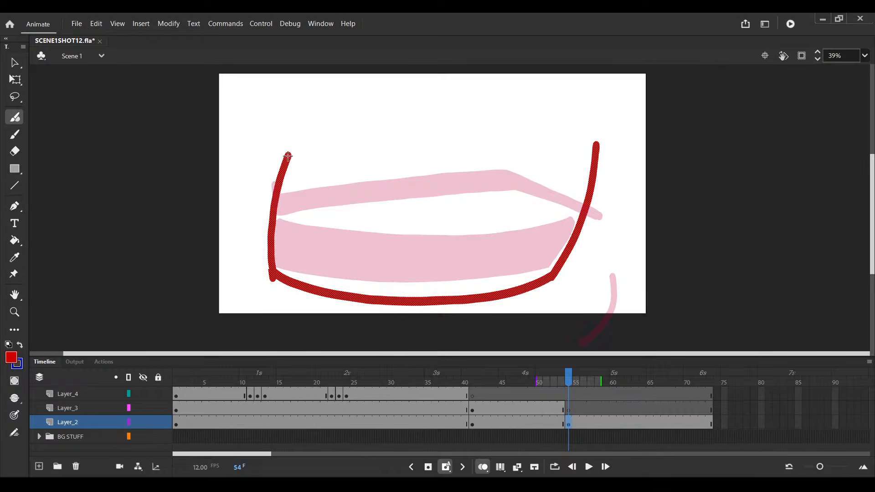
{"action": "left_click_drag", "start_coordinate": [288, 155], "coordinate": [588, 158]}
Erase the outer side of the eye outline and redraw it as a slanted curve joining the lower and upper lids
{"action": "key", "text": "e"}
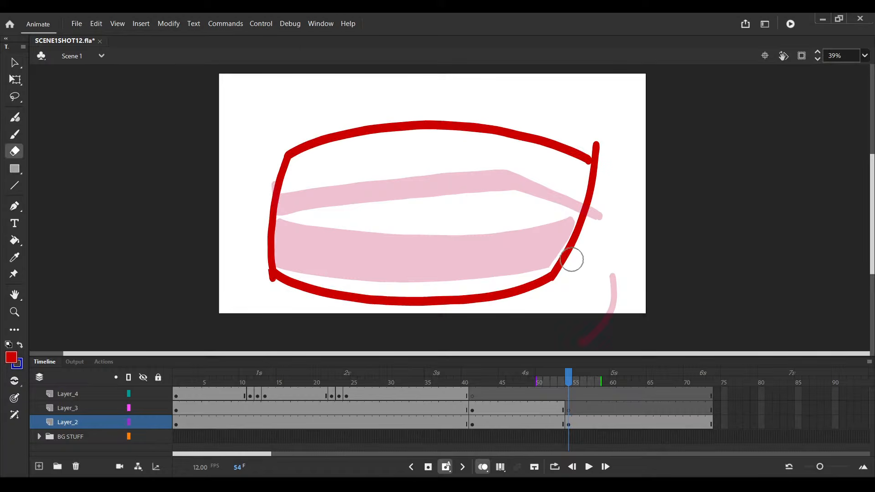
{"action": "mouse_move", "coordinate": [570, 258]}
{"action": "left_mouse_down"}
{"action": "mouse_move", "coordinate": [550, 277]}
{"action": "mouse_move", "coordinate": [559, 244]}
{"action": "left_mouse_up"}
{"action": "key", "text": "v"}
{"action": "double_click", "coordinate": [539, 282]}
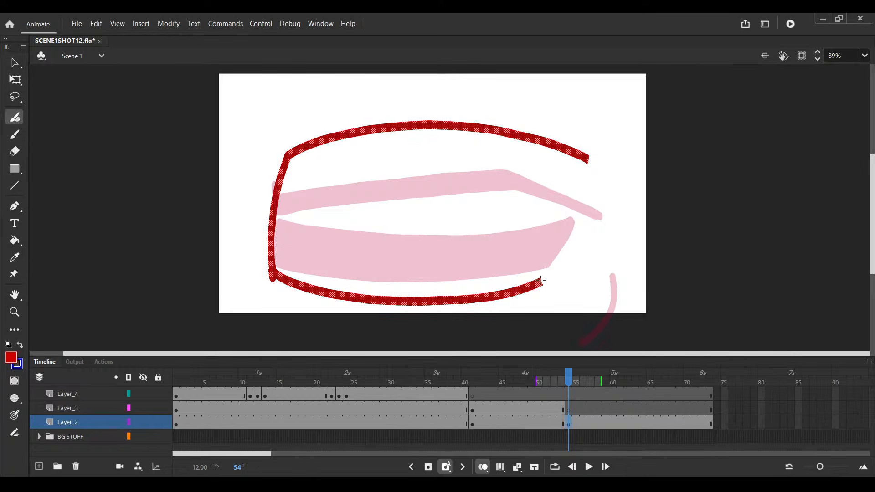
{"action": "key", "text": "b"}
{"action": "left_click_drag", "start_coordinate": [540, 282], "coordinate": [587, 158]}
{"action": "key", "text": "v"}
{"action": "left_click", "coordinate": [514, 294]}
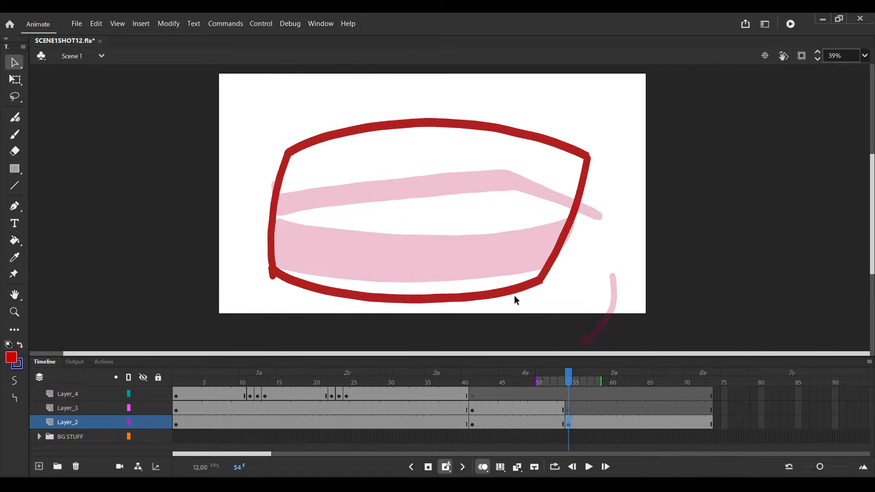
Thicken the lower lid with a second brush stroke along its inner edge between the two corners
{"action": "scroll", "coordinate": [437, 347], "scroll_direction": "up", "scroll_amount": 1}
{"action": "left_click_drag", "start_coordinate": [289, 250], "coordinate": [261, 259]}
{"action": "key", "text": "b"}
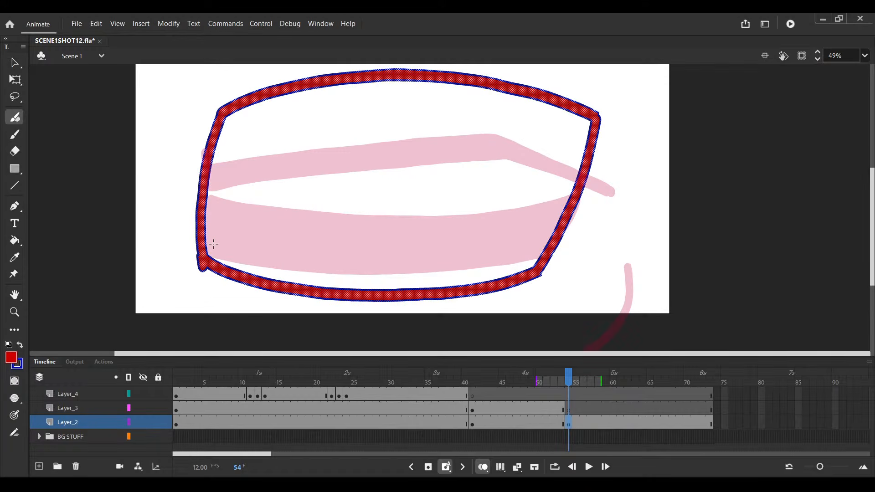
{"action": "key", "text": "v"}
{"action": "left_click", "coordinate": [232, 234]}
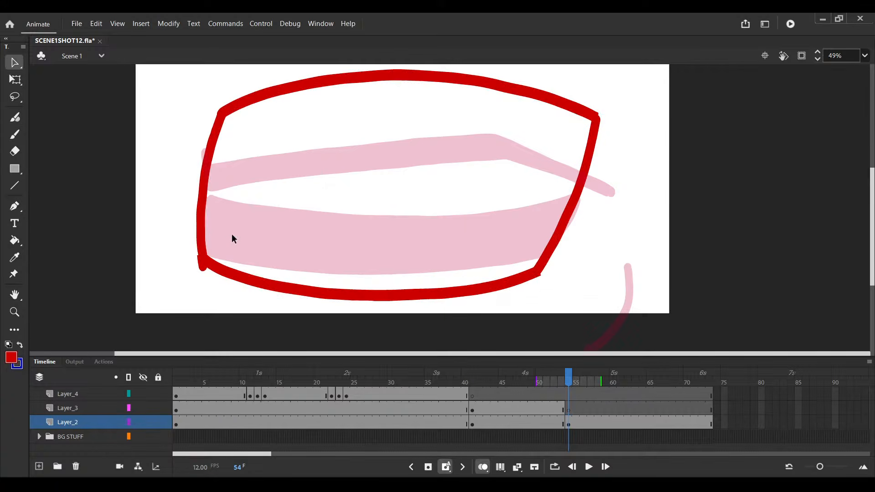
{"action": "key", "text": "b"}
{"action": "key", "text": "v"}
{"action": "left_click", "coordinate": [203, 252]}
{"action": "key", "text": "b"}
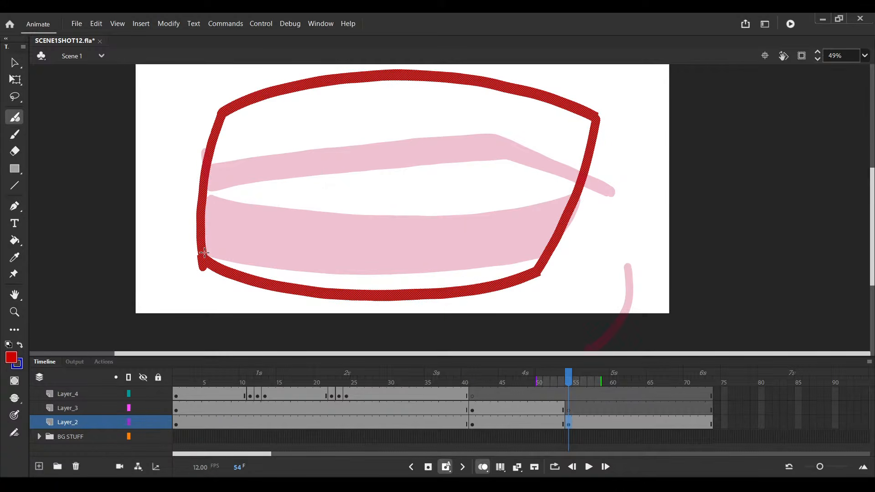
{"action": "key", "text": "v"}
{"action": "left_click", "coordinate": [543, 273]}
{"action": "key", "text": "b"}
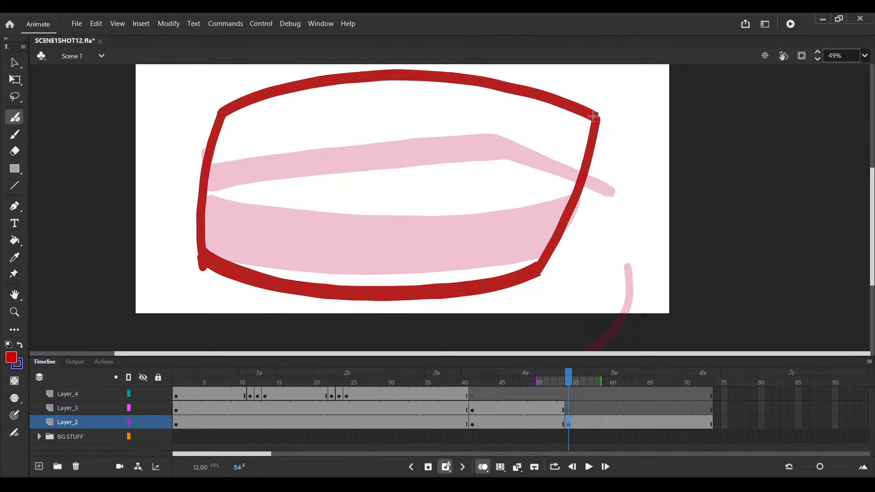
Thicken the outer side of the eye with a brush stroke from the upper corner to the lower lid and save the file
{"action": "left_click_drag", "start_coordinate": [593, 117], "coordinate": [556, 223]}
{"action": "key", "text": "ctrl+z"}
{"action": "left_click_drag", "start_coordinate": [593, 118], "coordinate": [547, 241]}
{"action": "key", "text": "ctrl+z"}
{"action": "key", "text": "v"}
{"action": "key", "text": "b"}
{"action": "left_click_drag", "start_coordinate": [592, 116], "coordinate": [519, 270]}
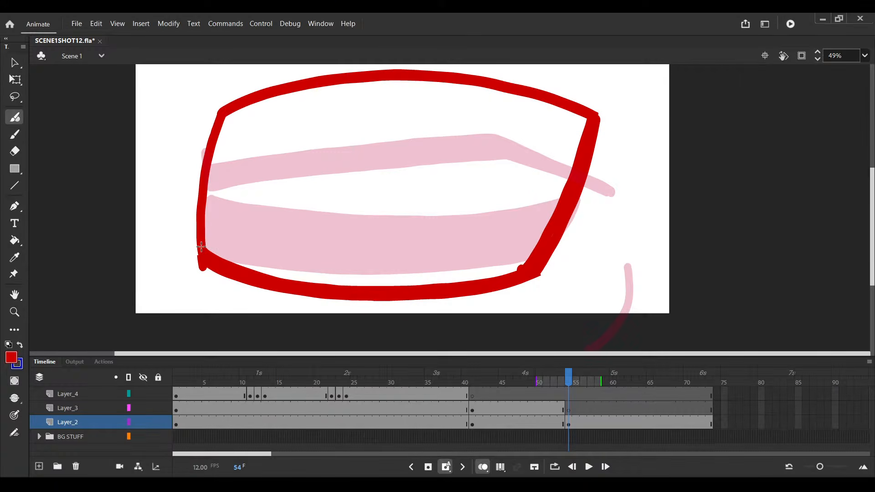
{"action": "key", "text": "ctrl+minus"}
{"action": "key", "text": "ctrl+s"}
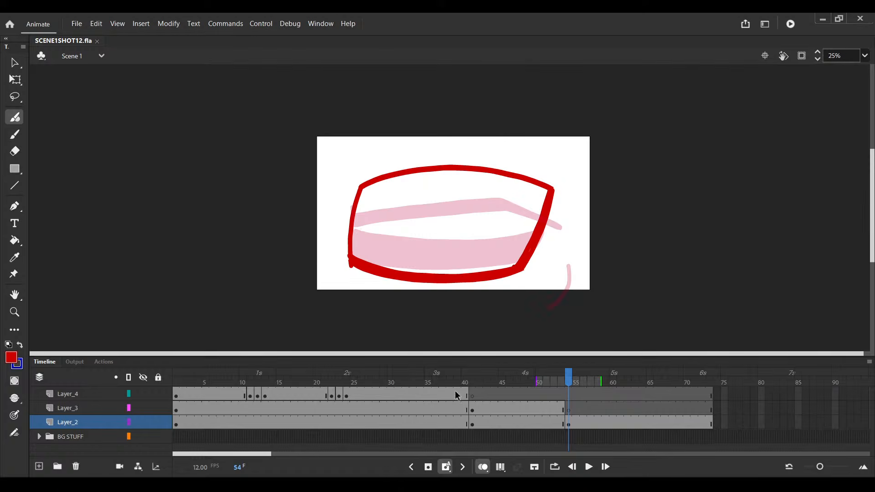
Try placing a copy of the closed-eye crease stroke on Layer_3 at frame 54, raised above the open eye outline
{"action": "left_click", "coordinate": [565, 411]}
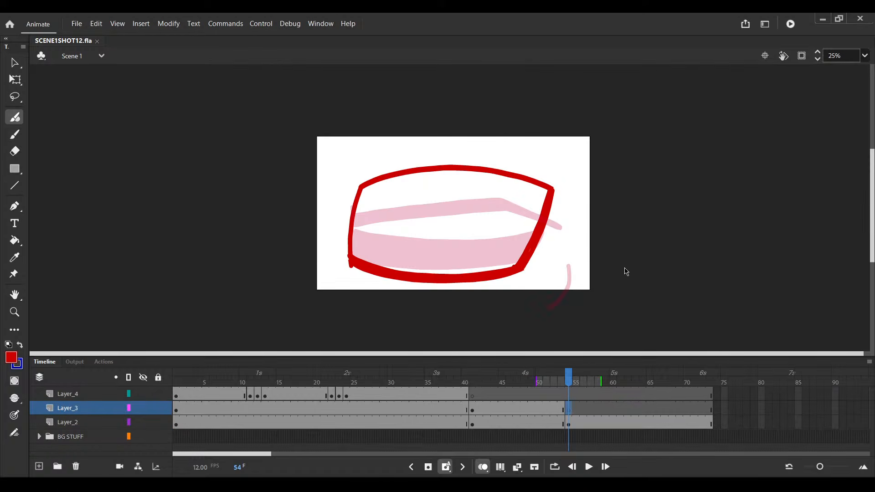
{"action": "key", "text": "shift+F6"}
{"action": "key", "text": "v"}
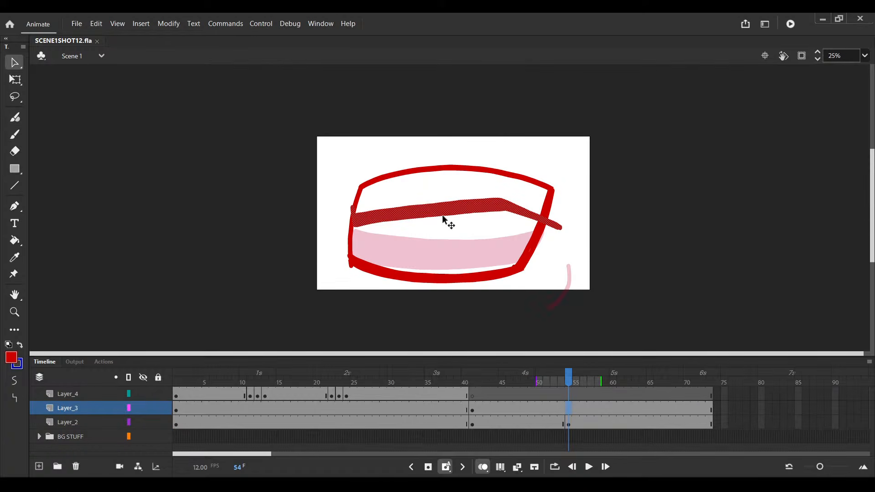
{"action": "key", "text": "shift+Up"}
{"action": "key", "text": "shift+Up"}
{"action": "key", "text": "shift+Up"}
{"action": "key", "text": "shift+Up"}
{"action": "key", "text": "shift+Up"}
{"action": "key", "text": "shift+Up"}
{"action": "key", "text": "shift+Up"}
{"action": "key", "text": "shift+Up"}
{"action": "key", "text": "shift+Up"}
{"action": "key", "text": "shift+Up"}
{"action": "key", "text": "shift+Up"}
{"action": "key", "text": "shift+Up"}
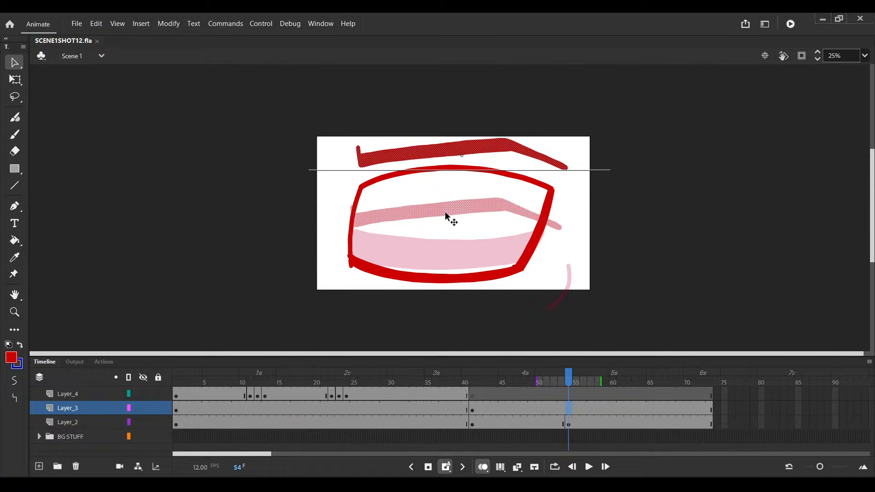
{"action": "left_click", "coordinate": [457, 168]}
{"action": "left_click", "coordinate": [457, 168]}
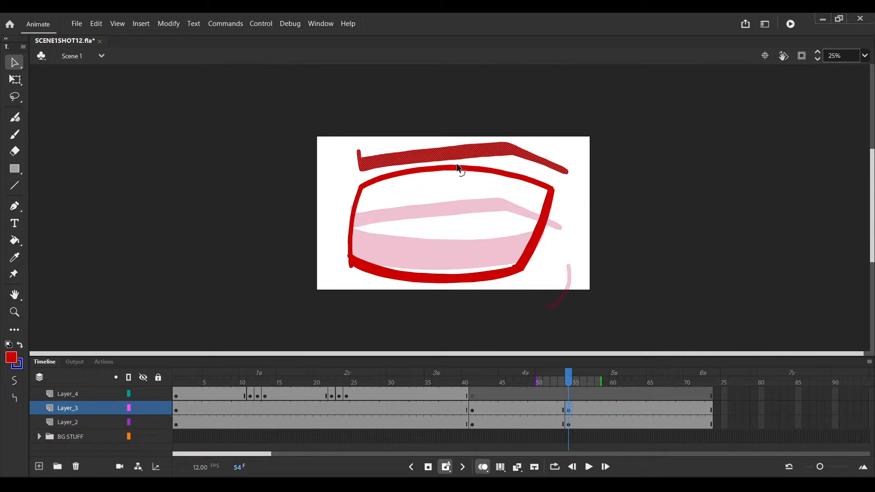
{"action": "key", "text": "Delete"}
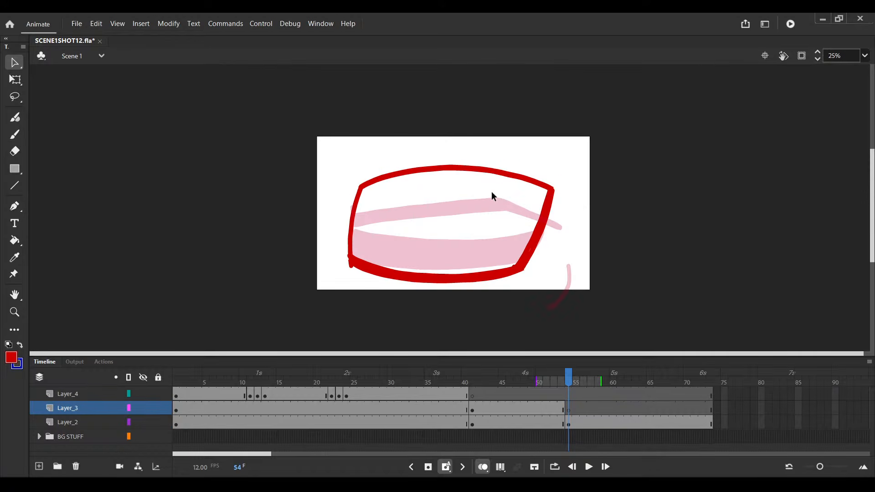
Extend Layer_1 in the BG STUFF folder to the same last frame as the layers above it and save the file
{"action": "left_click", "coordinate": [39, 436]}
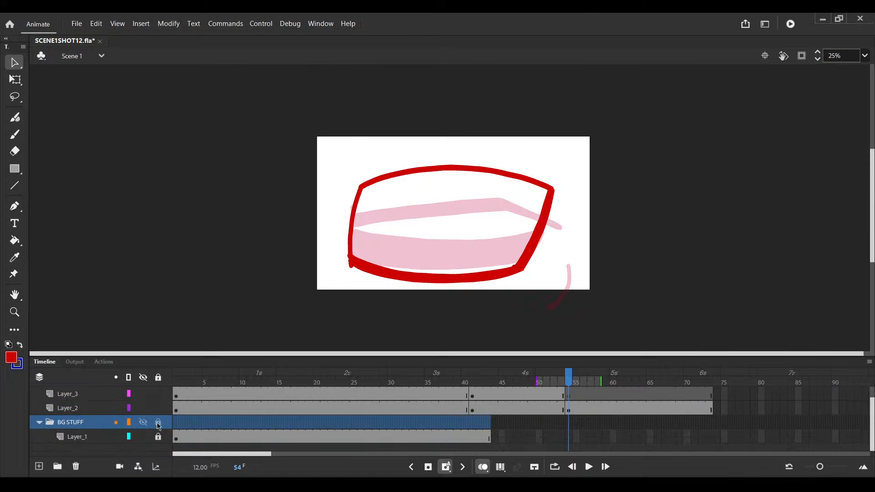
{"action": "left_click", "coordinate": [488, 436]}
{"action": "key", "text": "F5"}
{"action": "key", "text": "F5"}
{"action": "key", "text": "F5"}
{"action": "key", "text": "F5"}
{"action": "key", "text": "F5"}
{"action": "key", "text": "F5"}
{"action": "key", "text": "F5"}
{"action": "key", "text": "F5"}
{"action": "key", "text": "F5"}
{"action": "key", "text": "F5"}
{"action": "key", "text": "F5"}
{"action": "key", "text": "F5"}
{"action": "key", "text": "F5"}
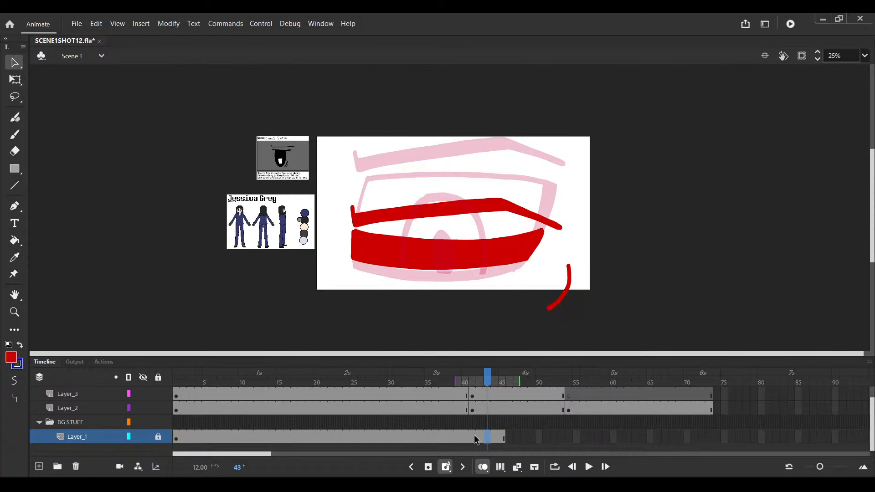
{"action": "key", "text": "F5"}
{"action": "key", "text": "F5"}
{"action": "key", "text": "F5"}
{"action": "key", "text": "F5"}
{"action": "key", "text": "F5"}
{"action": "key", "text": "F5"}
{"action": "key", "text": "F5"}
{"action": "key", "text": "F5"}
{"action": "key", "text": "F5"}
{"action": "key", "text": "F5"}
{"action": "key", "text": "F5"}
{"action": "key", "text": "F5"}
{"action": "key", "text": "F5"}
{"action": "key", "text": "F5"}
{"action": "key", "text": "F5"}
{"action": "key", "text": "F5"}
{"action": "key", "text": "F5"}
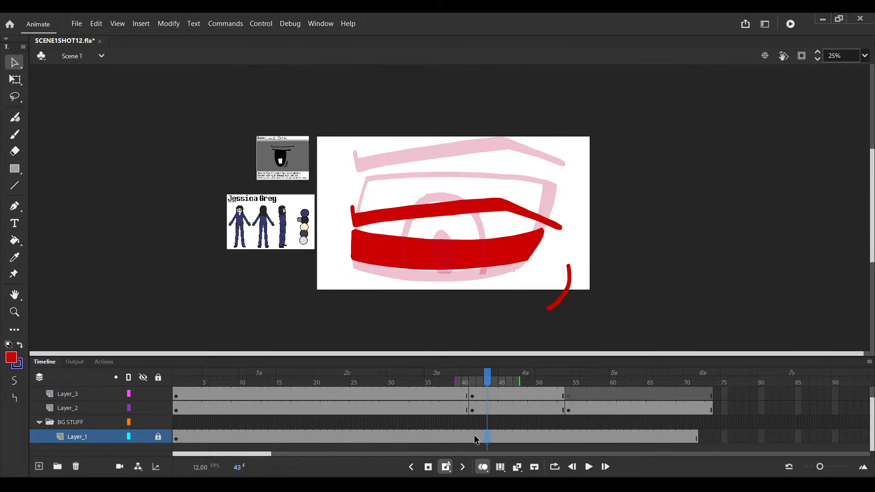
{"action": "key", "text": "ctrl+s"}
Compare the open eye outline at frame 54 with the closed-eye pose at frame 53
{"action": "left_click", "coordinate": [568, 408]}
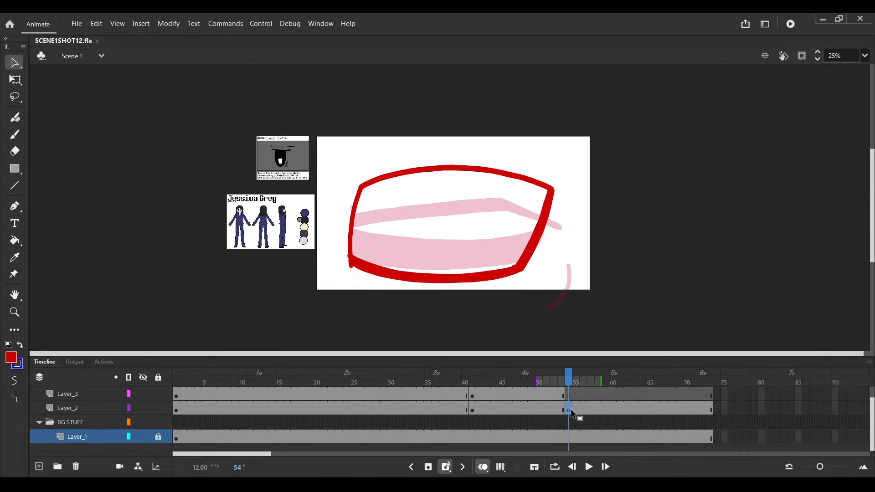
{"action": "scroll", "coordinate": [468, 209], "scroll_direction": "down", "scroll_amount": 2}
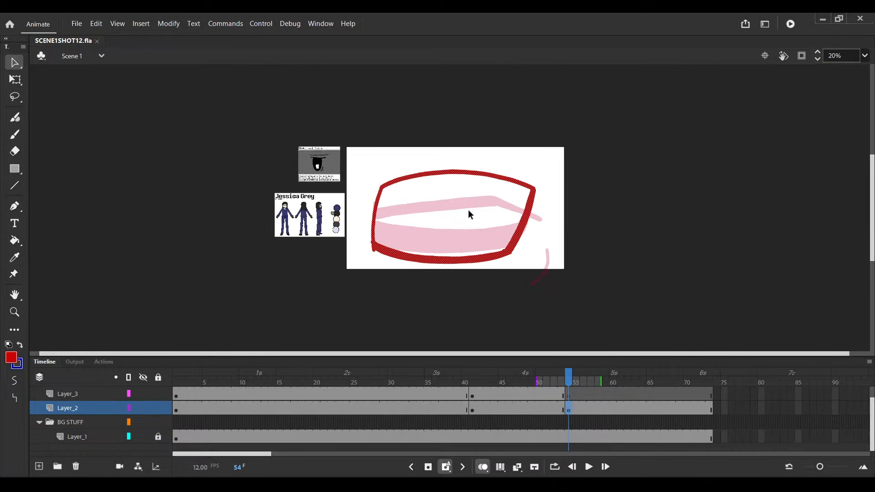
{"action": "scroll", "coordinate": [480, 231], "scroll_direction": "up", "scroll_amount": 2}
{"action": "left_click", "coordinate": [447, 205]}
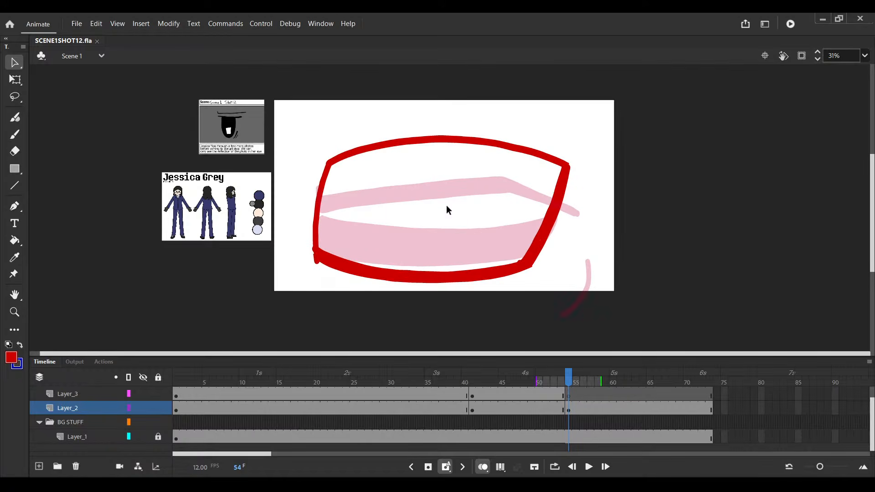
{"action": "key", "text": "comma"}
{"action": "scroll", "coordinate": [408, 249], "scroll_direction": "up", "scroll_amount": 2}
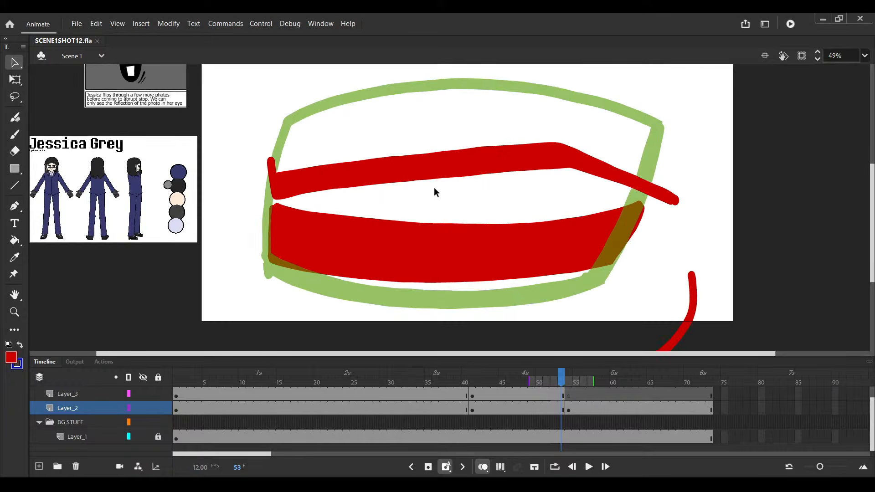
{"action": "key", "text": "period"}
{"action": "left_click", "coordinate": [558, 395]}
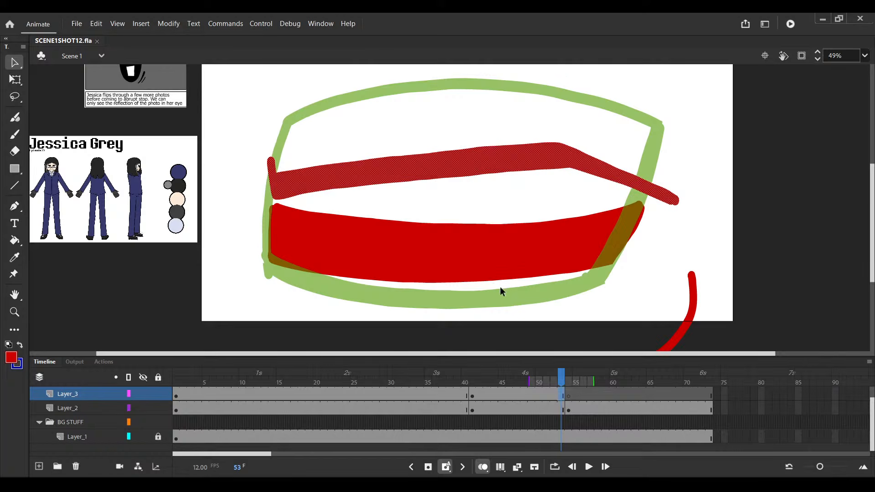
{"action": "key", "text": "period"}
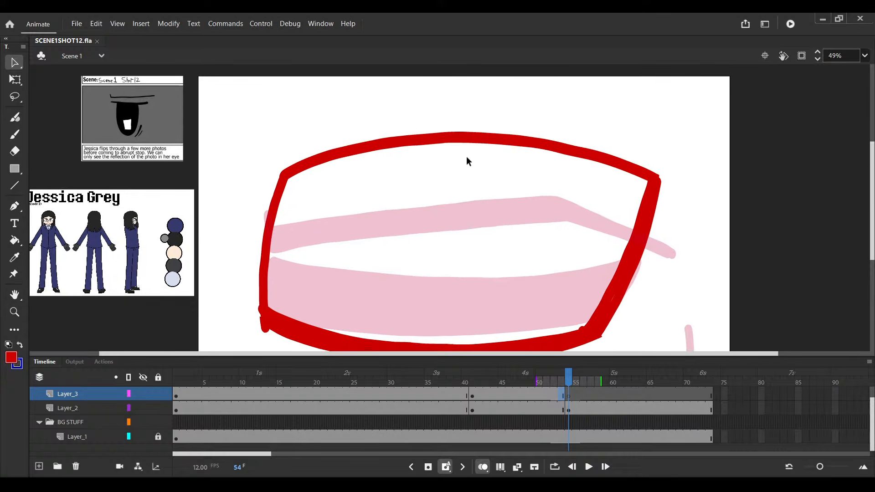
Replace the eye outline at frame 54 of Layer_2 with only the small curved stroke from the closed-eye pose and save the file
{"action": "scroll", "coordinate": [466, 156], "scroll_direction": "down", "scroll_amount": 2}
{"action": "left_click", "coordinate": [599, 218]}
{"action": "key", "text": "Delete"}
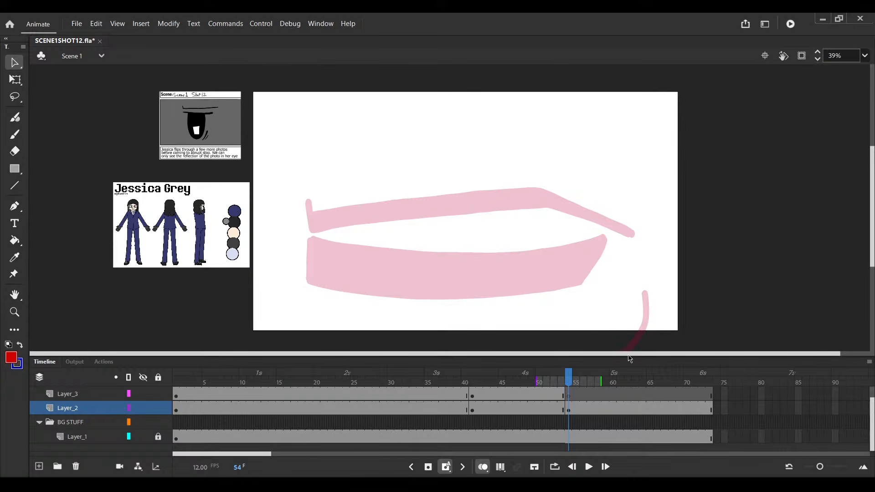
{"action": "key", "text": "ctrl+z"}
{"action": "left_click_drag", "start_coordinate": [654, 326], "coordinate": [627, 283]}
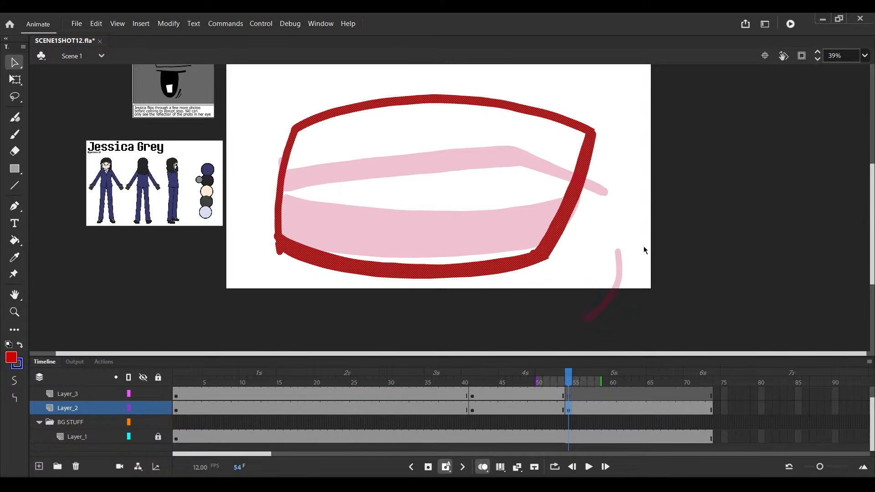
{"action": "key", "text": "Delete"}
{"action": "left_click", "coordinate": [565, 224]}
{"action": "key", "text": "Delete"}
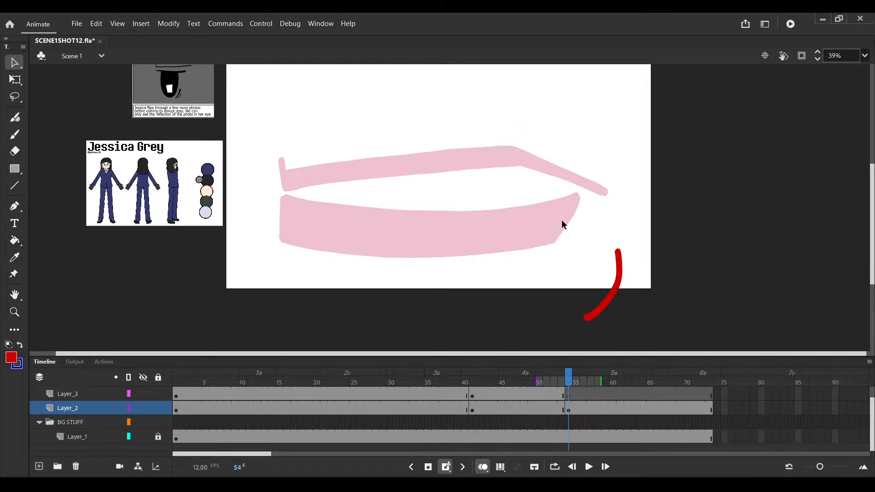
{"action": "key", "text": "ctrl+s"}
Brush a slanted red stroke for the inner side of the open eye, redoing it until it reaches below the closed lid
{"action": "scroll", "coordinate": [412, 200], "scroll_direction": "up", "scroll_amount": 1}
{"action": "key", "text": "b"}
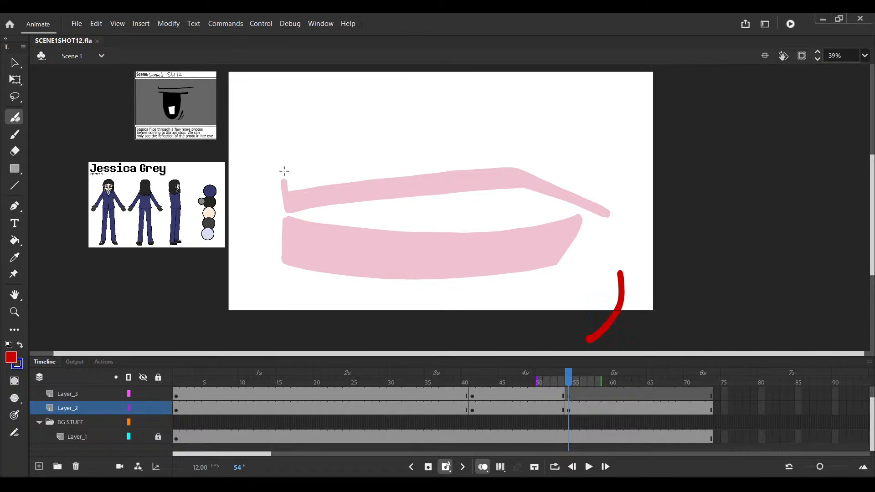
{"action": "left_click_drag", "start_coordinate": [285, 158], "coordinate": [282, 191]}
{"action": "key", "text": "ctrl+z"}
{"action": "left_click_drag", "start_coordinate": [294, 146], "coordinate": [283, 234]}
{"action": "key", "text": "ctrl+z"}
{"action": "key", "text": "ctrl+z"}
{"action": "key", "text": "ctrl+z"}
{"action": "left_click_drag", "start_coordinate": [300, 146], "coordinate": [282, 273]}
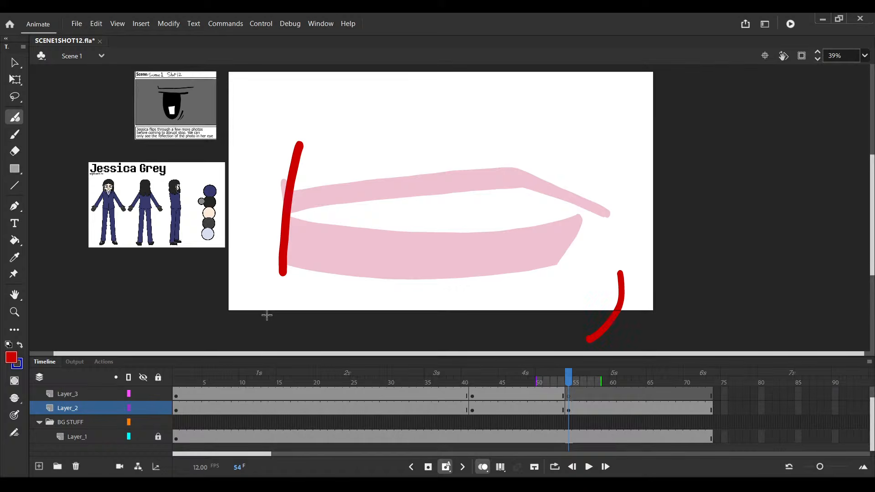
Rotate the inner side stroke slightly clockwise about its lower end with Free Transform and save the file
{"action": "key", "text": "v"}
{"action": "scroll", "coordinate": [310, 255], "scroll_direction": "up", "scroll_amount": 1}
{"action": "left_click", "coordinate": [280, 231]}
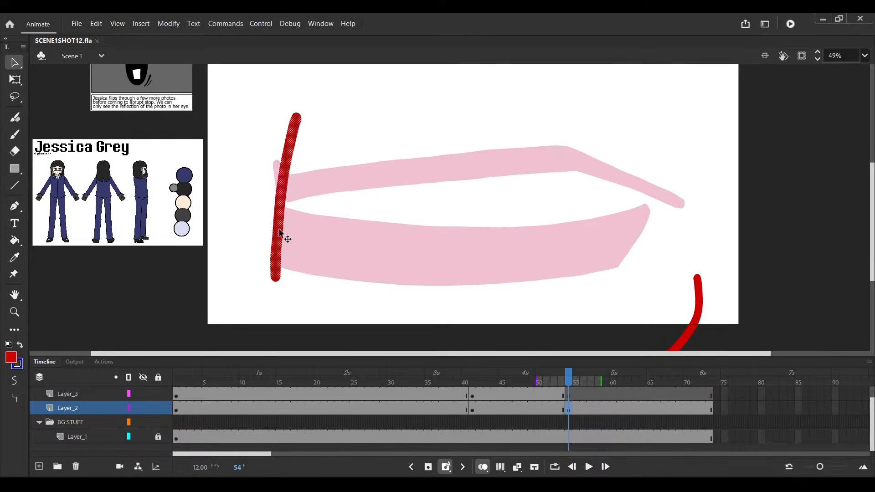
{"action": "key", "text": "q"}
{"action": "left_click_drag", "start_coordinate": [286, 198], "coordinate": [270, 278]}
{"action": "left_click_drag", "start_coordinate": [308, 120], "coordinate": [314, 128]}
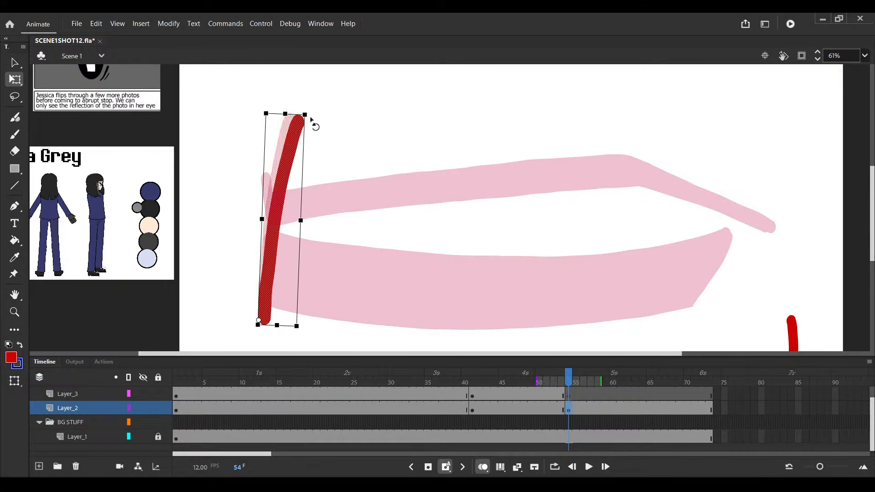
{"action": "scroll", "coordinate": [302, 135], "scroll_direction": "down", "scroll_amount": 1}
{"action": "key", "text": "ctrl+s"}
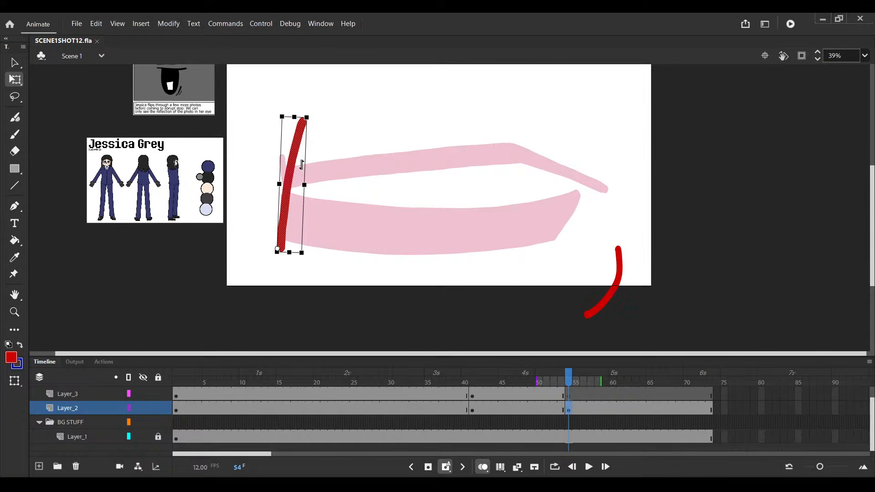
{"action": "key", "text": "space"}
{"action": "left_click_drag", "start_coordinate": [301, 165], "coordinate": [296, 172]}
Brush the curved lower lid from the inner side's lower end and carry the outer side upward, then save the file
{"action": "key", "text": "v"}
{"action": "key", "text": "b"}
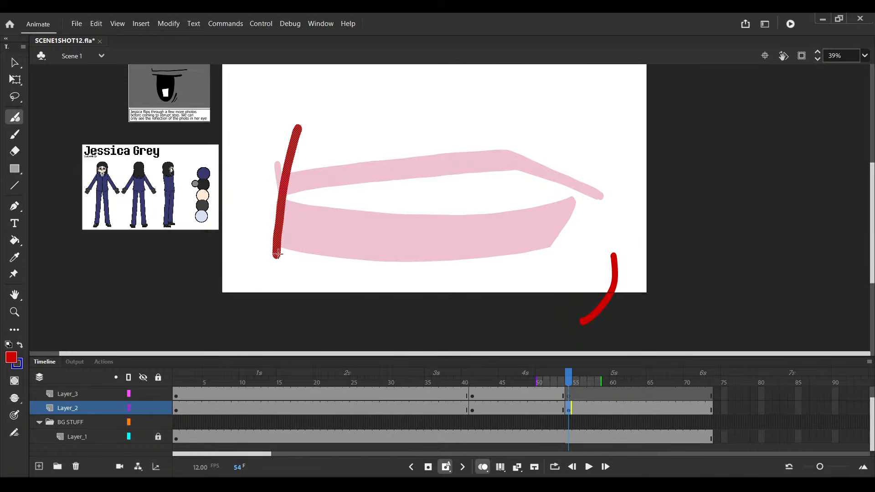
{"action": "mouse_move", "coordinate": [278, 253]}
{"action": "left_mouse_down"}
{"action": "mouse_move", "coordinate": [553, 246]}
{"action": "mouse_move", "coordinate": [579, 187]}
{"action": "left_mouse_up"}
{"action": "key", "text": "ctrl+s"}
{"action": "scroll", "coordinate": [513, 250], "scroll_direction": "up", "scroll_amount": 1}
{"action": "key", "text": "v"}
{"action": "left_click", "coordinate": [558, 258]}
{"action": "key", "text": "b"}
{"action": "key", "text": "ctrl+z"}
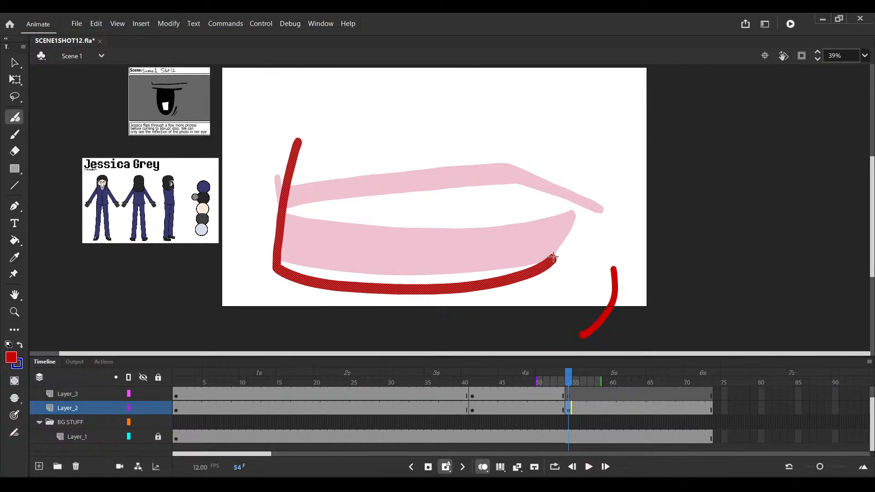
{"action": "key", "text": "ctrl+y"}
{"action": "key", "text": "ctrl+s"}
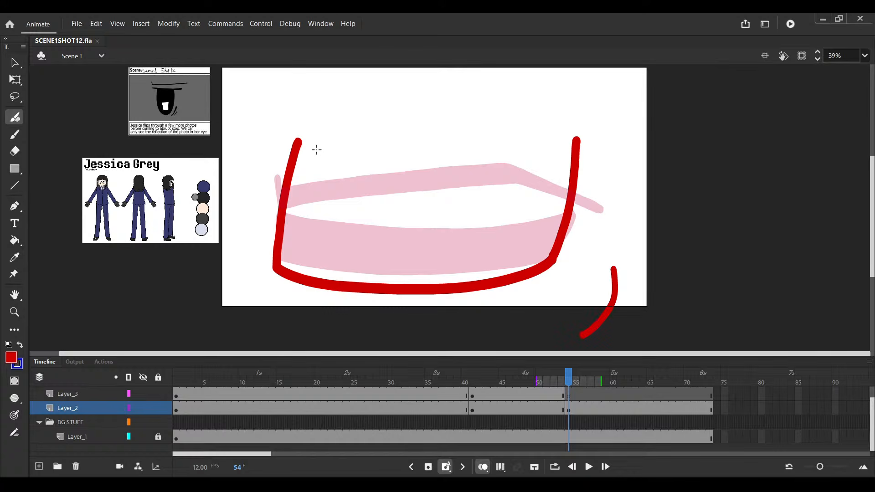
Brush an arched upper lid between the tops of the two sides and delete the overshoot at the upper outer corner
{"action": "scroll", "coordinate": [374, 180], "scroll_direction": "up", "scroll_amount": 1}
{"action": "key", "text": "v"}
{"action": "left_click", "coordinate": [296, 157]}
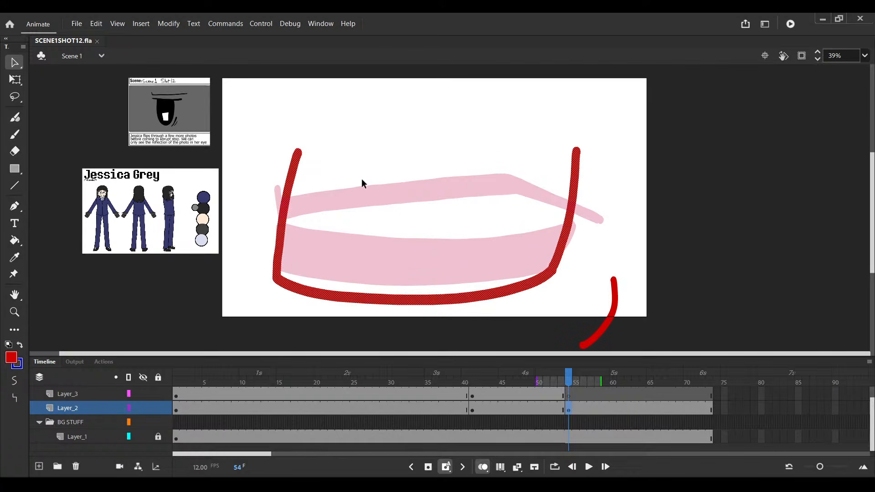
{"action": "scroll", "coordinate": [362, 180], "scroll_direction": "up", "scroll_amount": 1}
{"action": "key", "text": "b"}
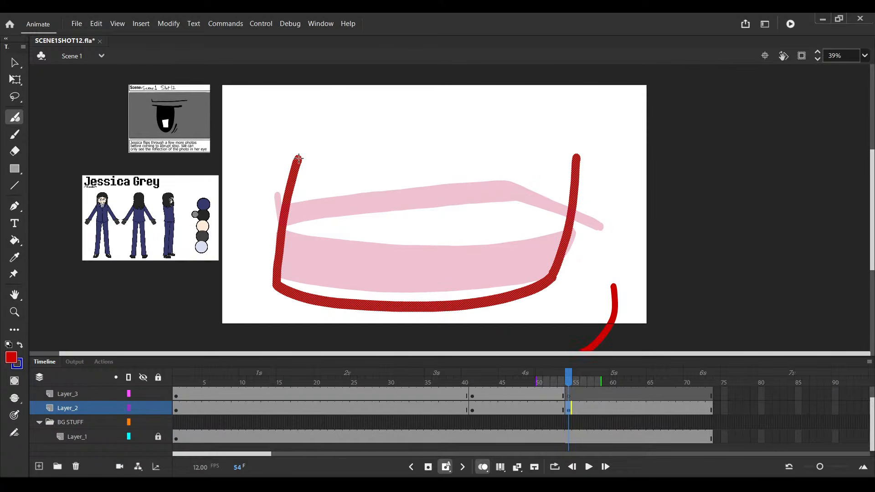
{"action": "left_click_drag", "start_coordinate": [299, 159], "coordinate": [575, 166]}
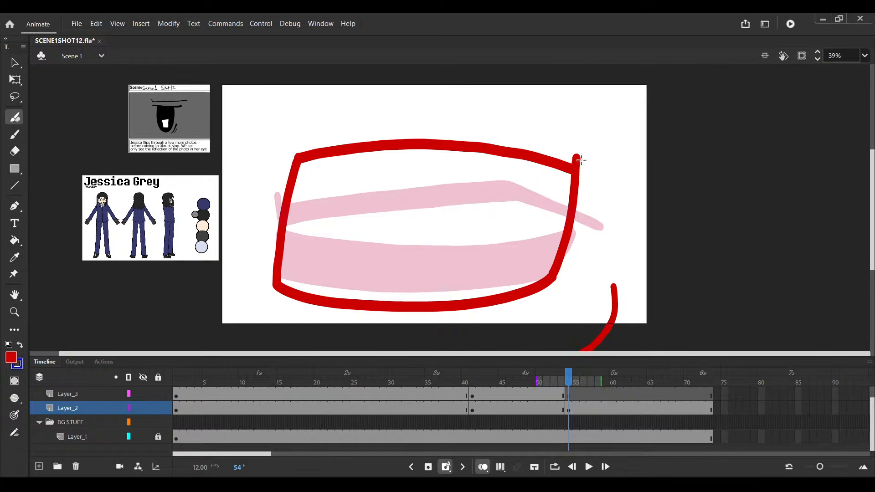
{"action": "key", "text": "v"}
{"action": "left_click", "coordinate": [578, 157]}
{"action": "key", "text": "Delete"}
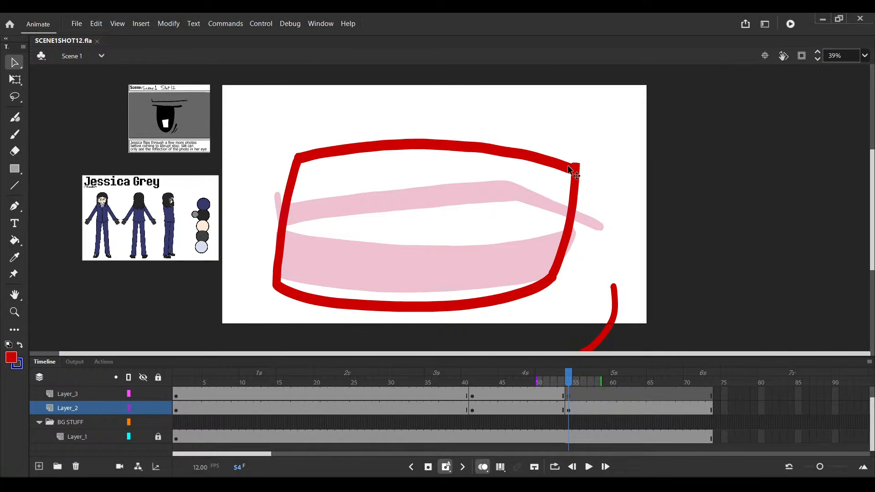
Thicken the lower lid with a second brush stroke along its inner edge from corner to corner
{"action": "left_click", "coordinate": [569, 169]}
{"action": "left_click_drag", "start_coordinate": [410, 286], "coordinate": [423, 264]}
{"action": "scroll", "coordinate": [369, 298], "scroll_direction": "up", "scroll_amount": 1}
{"action": "left_click_drag", "start_coordinate": [464, 228], "coordinate": [401, 232]}
{"action": "key", "text": "b"}
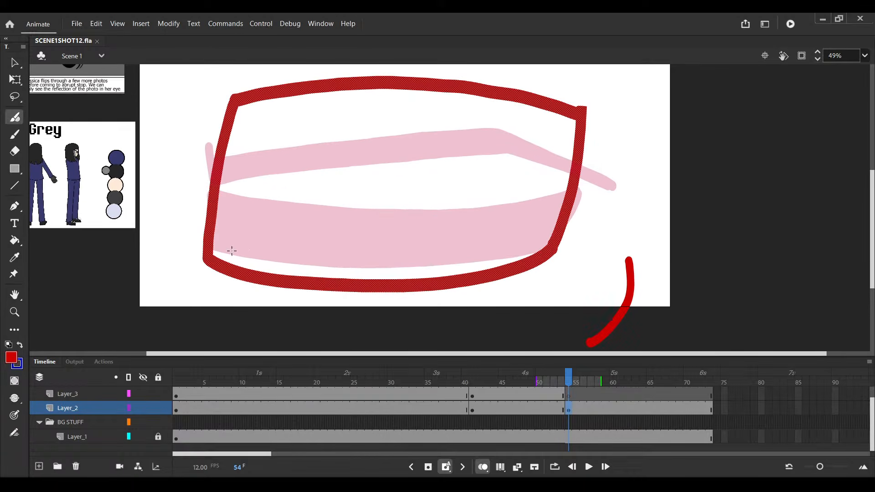
{"action": "left_click", "coordinate": [212, 253]}
{"action": "key", "text": "ctrl+z"}
{"action": "left_click_drag", "start_coordinate": [212, 255], "coordinate": [554, 245]}
Thicken the outer side of the eye with a brush stroke along its inner edge, from the upper corner down to the lower lid
{"action": "key", "text": "v"}
{"action": "key", "text": "b"}
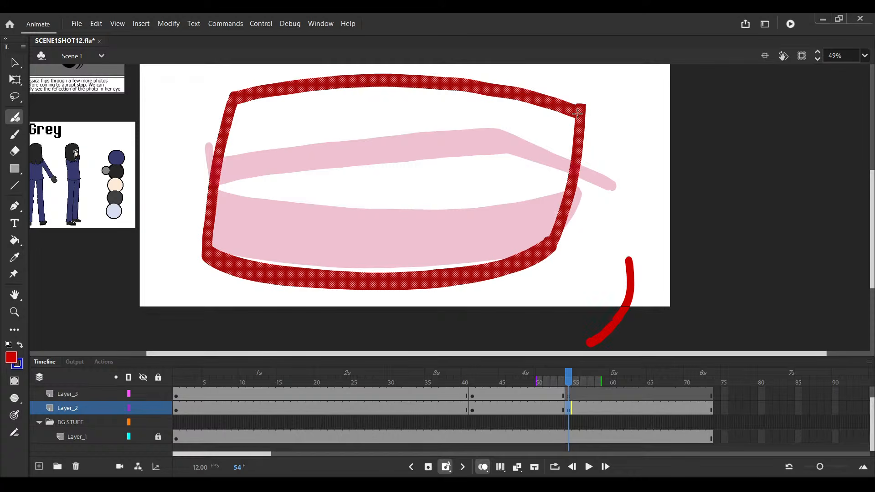
{"action": "left_click_drag", "start_coordinate": [578, 114], "coordinate": [542, 257]}
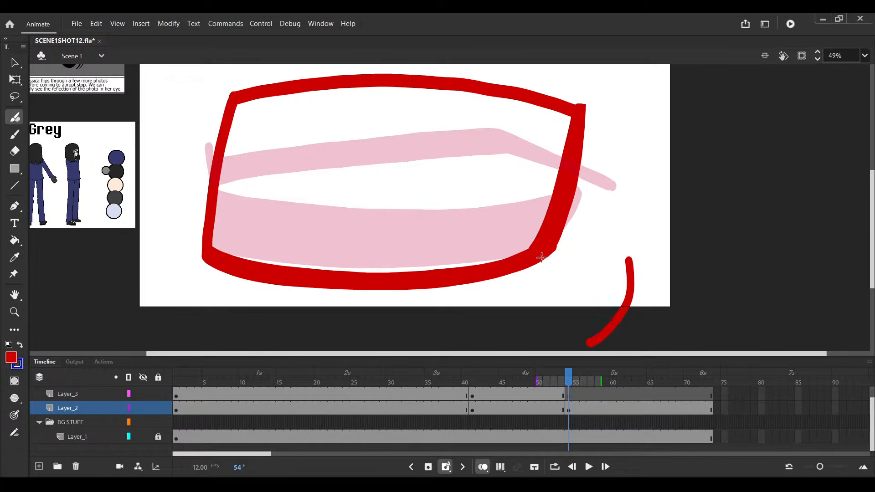
Erase the inner side of the eye outline and redraw it as a slanted brush stroke joining the lower and upper lids
{"action": "key", "text": "e"}
{"action": "mouse_move", "coordinate": [210, 214]}
{"action": "left_mouse_down"}
{"action": "mouse_move", "coordinate": [246, 239]}
{"action": "mouse_move", "coordinate": [264, 123]}
{"action": "left_mouse_up"}
{"action": "key", "text": "v"}
{"action": "left_click", "coordinate": [240, 276]}
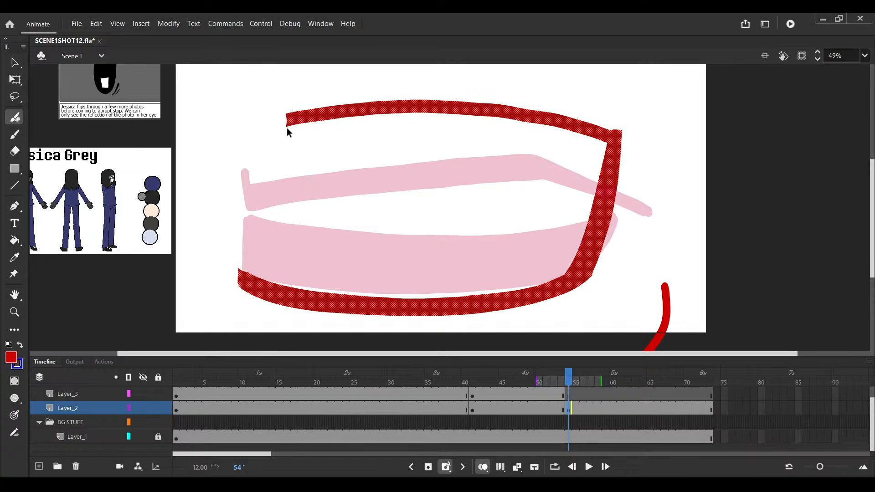
{"action": "key", "text": "b"}
{"action": "key", "text": "ctrl+minus"}
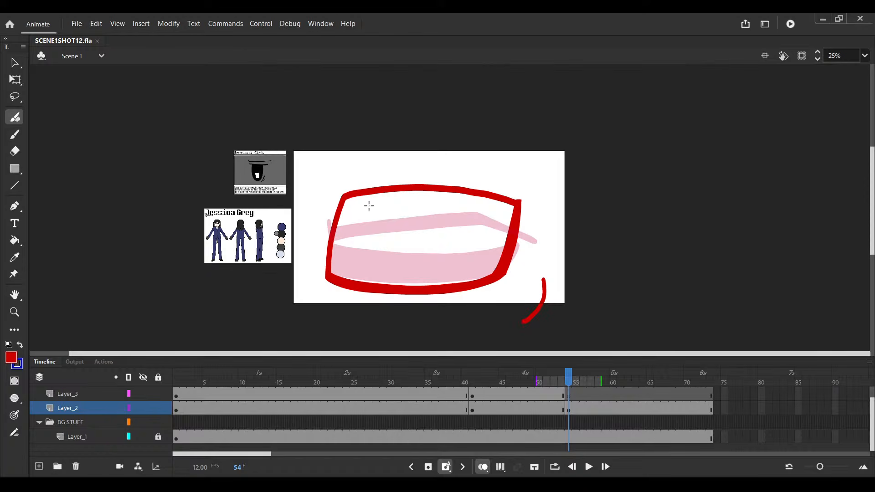
{"action": "left_click", "coordinate": [569, 396]}
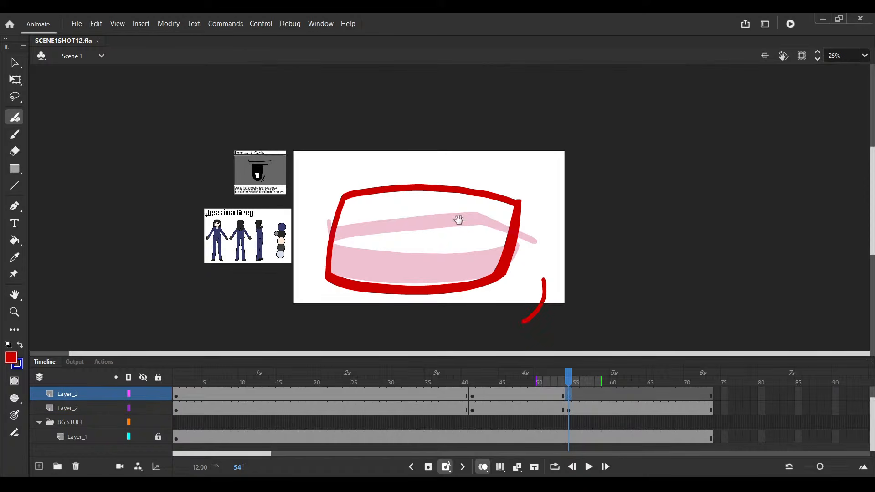
{"action": "scroll", "coordinate": [453, 216], "scroll_direction": "up", "scroll_amount": 1}
{"action": "scroll", "coordinate": [426, 175], "scroll_direction": "up", "scroll_amount": 3}
{"action": "left_click_drag", "start_coordinate": [493, 184], "coordinate": [429, 186]}
{"action": "key", "text": "ctrl+z"}
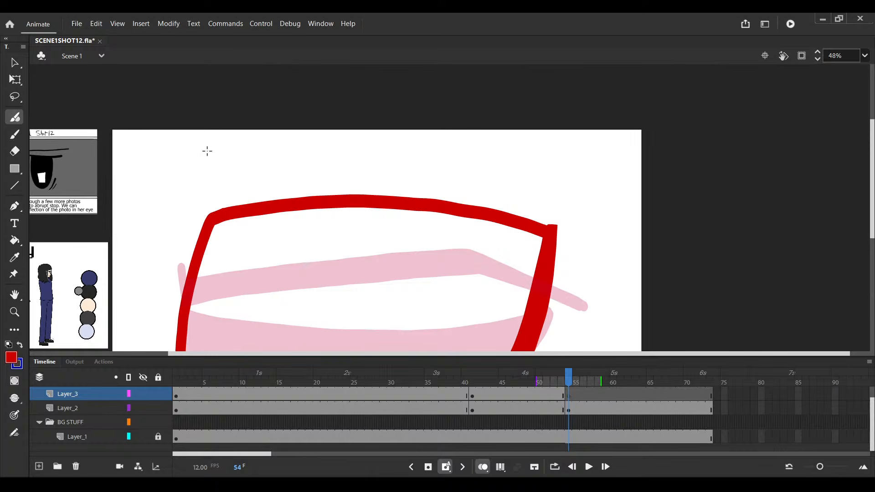
{"action": "key", "text": "ctrl+z"}
{"action": "key", "text": "ctrl+y"}
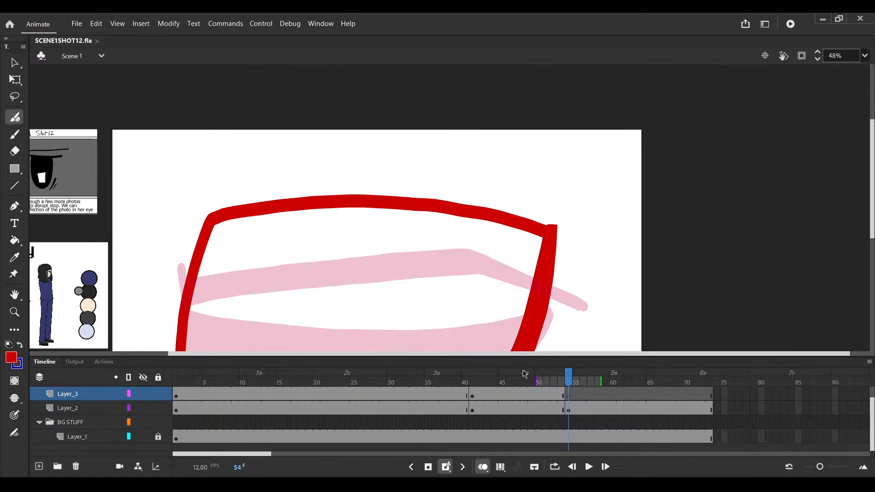
Squash and slightly skew the eye outline with Free Transform so its upper lid sits lower, and save the file
{"action": "scroll", "coordinate": [305, 176], "scroll_direction": "down", "scroll_amount": 1}
{"action": "scroll", "coordinate": [304, 176], "scroll_direction": "right", "scroll_amount": 2}
{"action": "scroll", "coordinate": [320, 207], "scroll_direction": "down", "scroll_amount": 2}
{"action": "scroll", "coordinate": [321, 207], "scroll_direction": "left", "scroll_amount": 1}
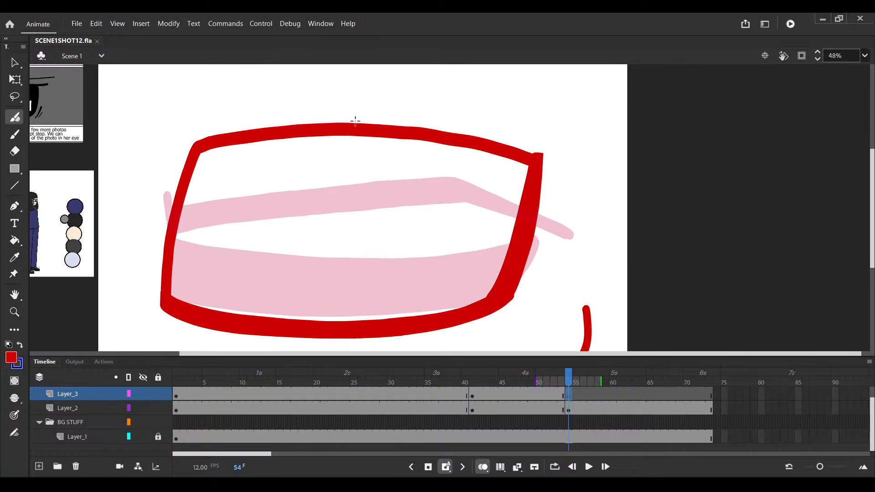
{"action": "key", "text": "q"}
{"action": "left_click", "coordinate": [357, 125]}
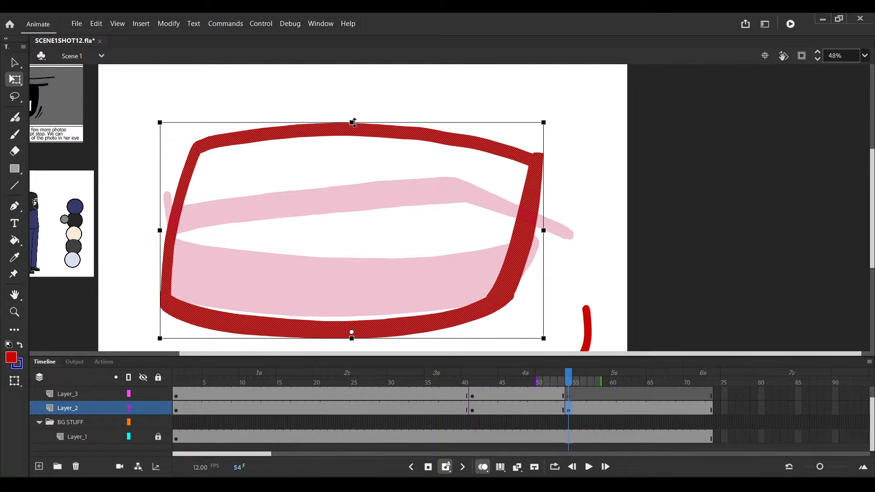
{"action": "left_click_drag", "start_coordinate": [351, 122], "coordinate": [373, 132]}
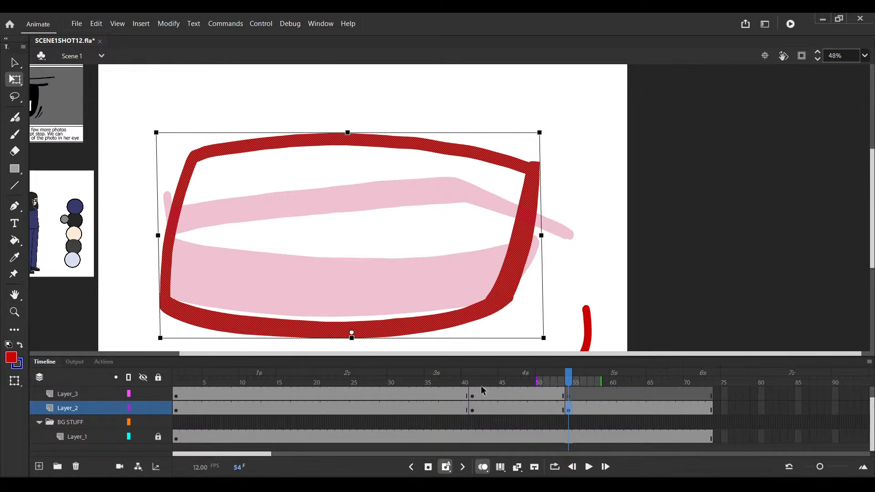
{"action": "left_click", "coordinate": [570, 395]}
{"action": "key", "text": "ctrl+s"}
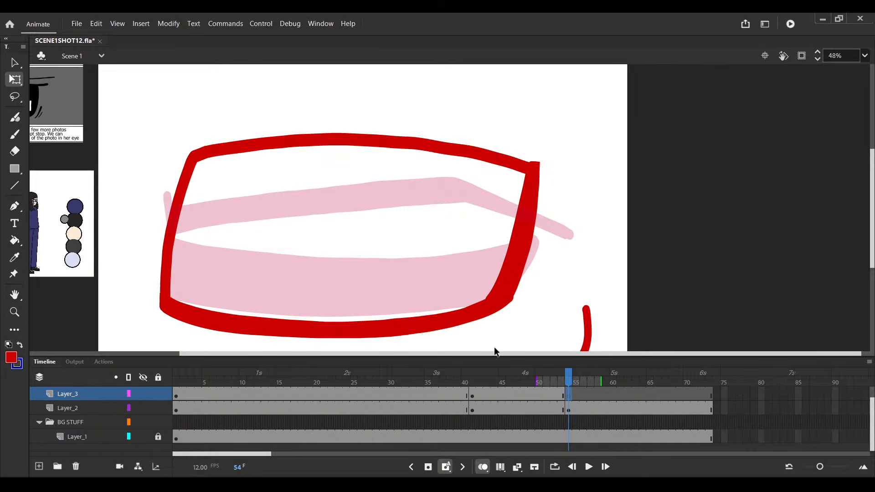
{"action": "left_click_drag", "start_coordinate": [321, 144], "coordinate": [311, 171]}
{"action": "key", "text": "b"}
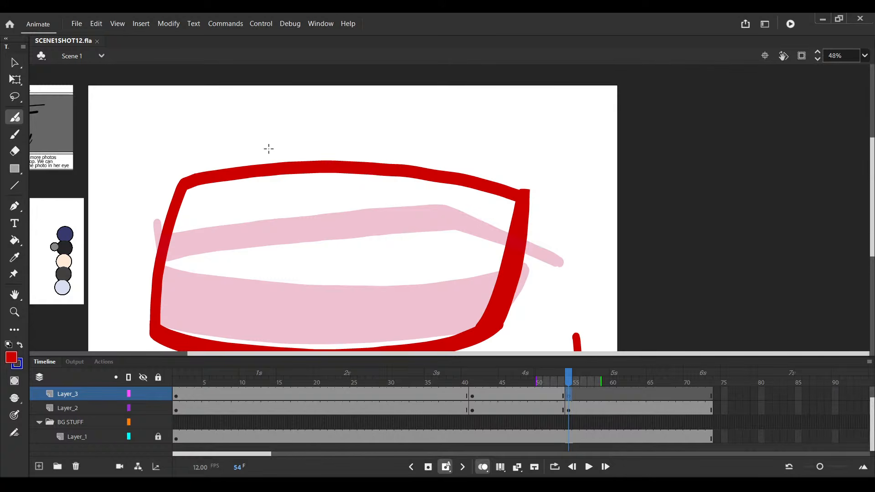
{"action": "left_click_drag", "start_coordinate": [277, 198], "coordinate": [276, 207]}
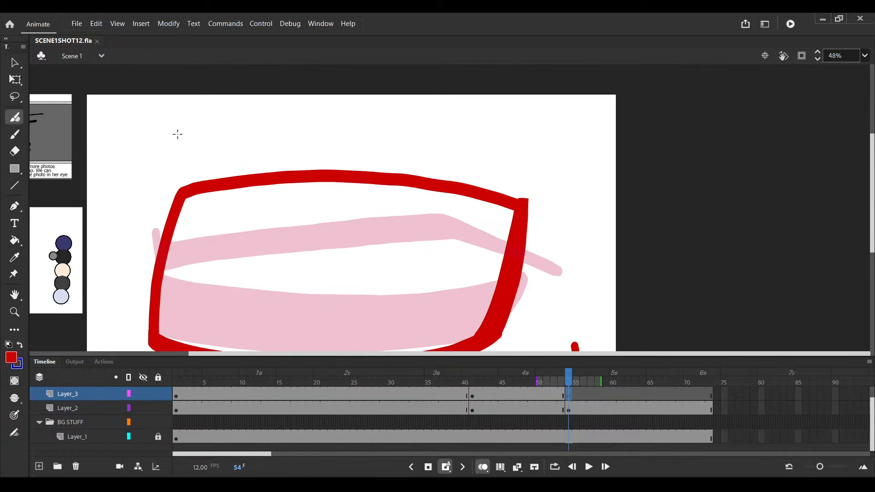
{"action": "mouse_move", "coordinate": [169, 125]}
{"action": "left_mouse_down"}
{"action": "mouse_move", "coordinate": [181, 137]}
{"action": "mouse_move", "coordinate": [278, 155]}
{"action": "left_mouse_up"}
{"action": "key", "text": "ctrl+z"}
{"action": "key", "text": "ctrl+z"}
{"action": "key", "text": "ctrl+z"}
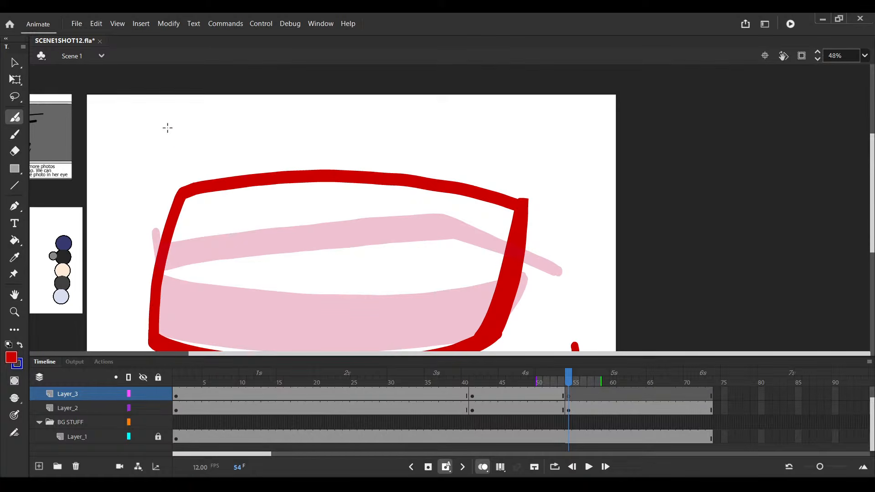
Brush a brow stroke on Layer_3 at frame 54, sagging from above the inner corner and rising to a thin outer tip
{"action": "mouse_move", "coordinate": [167, 127]}
{"action": "left_mouse_down"}
{"action": "mouse_move", "coordinate": [558, 160]}
{"action": "mouse_move", "coordinate": [494, 182]}
{"action": "mouse_move", "coordinate": [569, 164]}
{"action": "left_mouse_up"}
{"action": "key", "text": "e"}
{"action": "key", "text": "v"}
{"action": "left_click", "coordinate": [558, 157]}
{"action": "key", "text": "b"}
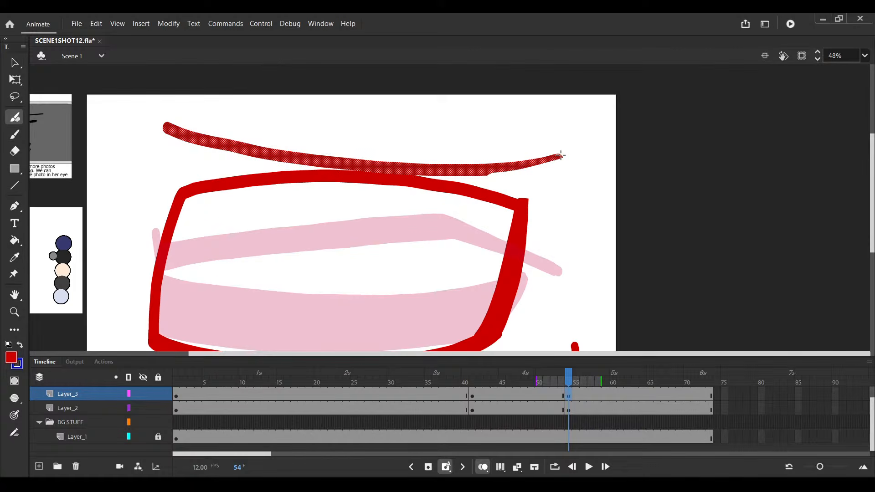
Add a short upward stub at the brow's inner end, thicken the brow along its upper edge, and save the file
{"action": "mouse_move", "coordinate": [561, 155]}
{"action": "left_mouse_down"}
{"action": "mouse_move", "coordinate": [166, 122]}
{"action": "mouse_move", "coordinate": [172, 101]}
{"action": "left_mouse_up"}
{"action": "key", "text": "ctrl+z"}
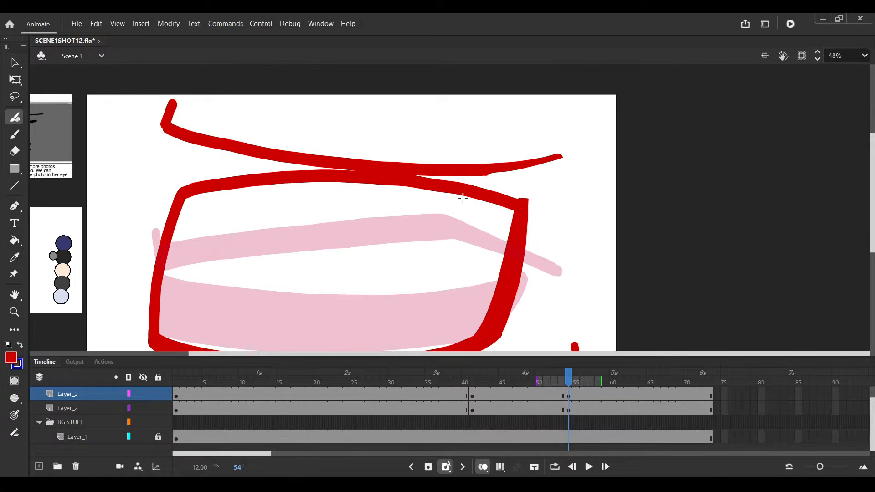
{"action": "key", "text": "v"}
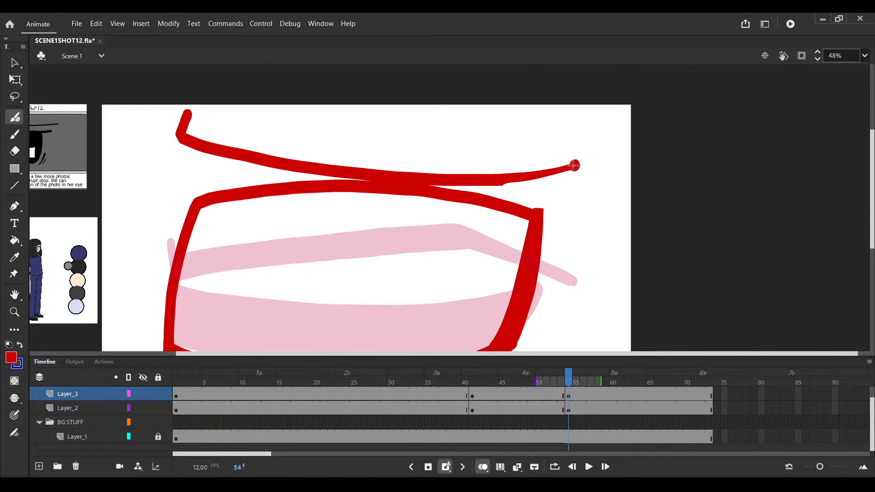
{"action": "left_click", "coordinate": [573, 165]}
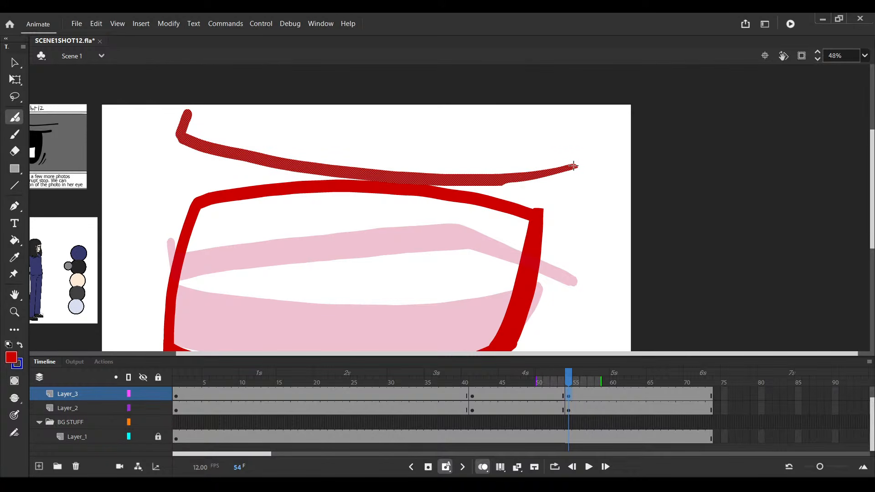
{"action": "key", "text": "Escape"}
{"action": "key", "text": "ctrl+s"}
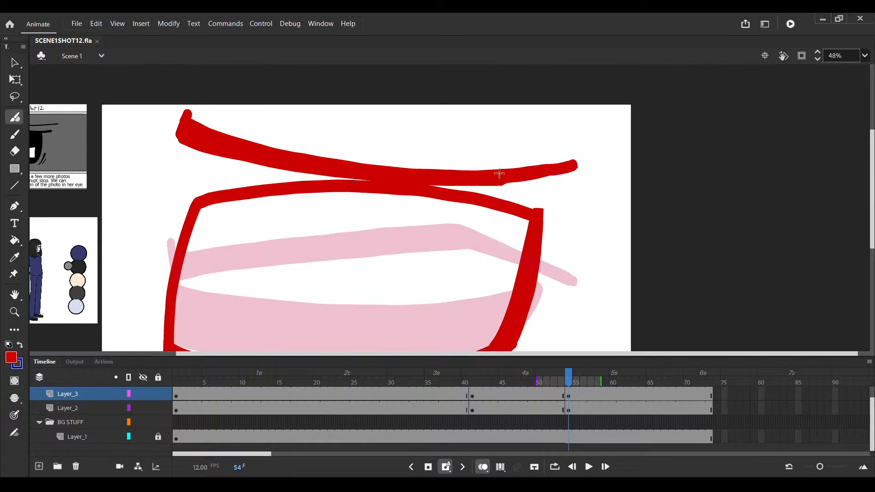
Erase along the underside of the brow's outer end so it tapers to a sharp point, and save the file
{"action": "scroll", "coordinate": [484, 225], "scroll_direction": "up", "scroll_amount": 2}
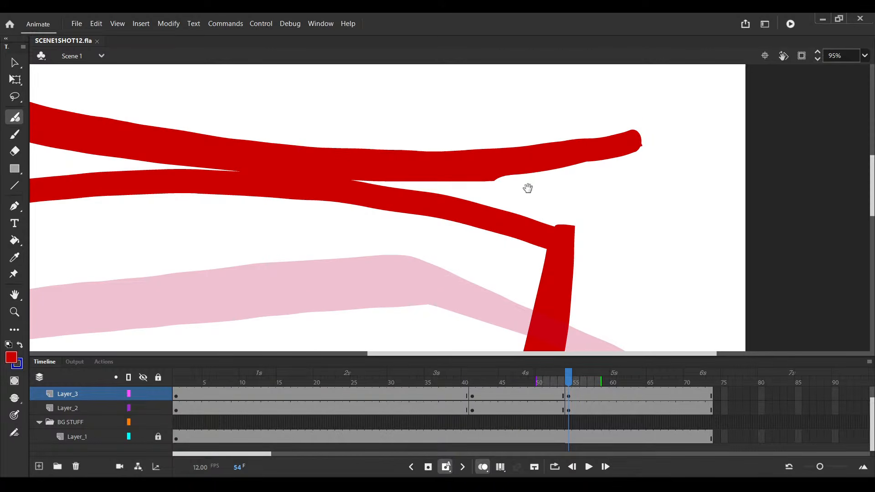
{"action": "scroll", "coordinate": [474, 186], "scroll_direction": "right", "scroll_amount": 2}
{"action": "scroll", "coordinate": [474, 185], "scroll_direction": "up", "scroll_amount": 1}
{"action": "key", "text": "v"}
{"action": "left_click", "coordinate": [455, 175]}
{"action": "key", "text": "e"}
{"action": "mouse_move", "coordinate": [433, 216]}
{"action": "left_mouse_down"}
{"action": "mouse_move", "coordinate": [404, 209]}
{"action": "mouse_move", "coordinate": [396, 217]}
{"action": "mouse_move", "coordinate": [560, 212]}
{"action": "left_mouse_up"}
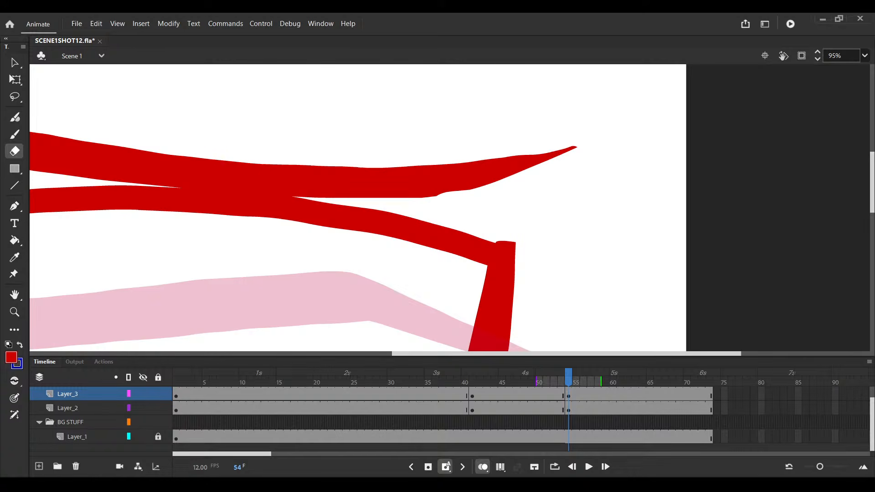
{"action": "scroll", "coordinate": [347, 190], "scroll_direction": "down", "scroll_amount": 3}
{"action": "key", "text": "ctrl+s"}
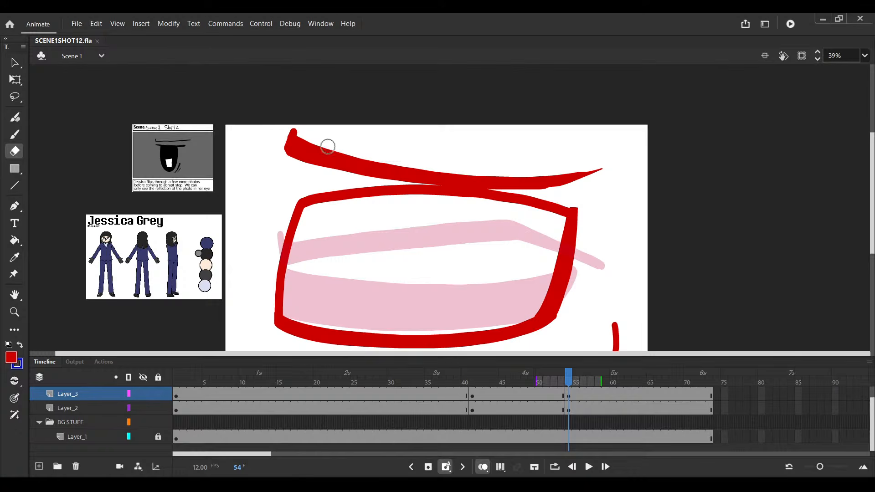
Stretch the brow slightly taller with Free Transform and rotate it a little so its inner end sits lower
{"action": "scroll", "coordinate": [357, 243], "scroll_direction": "up", "scroll_amount": 1}
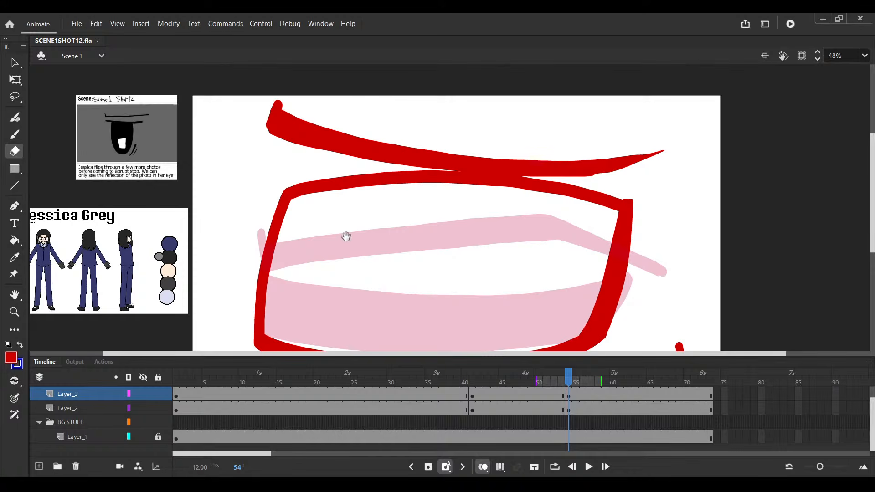
{"action": "left_click_drag", "start_coordinate": [346, 236], "coordinate": [325, 242]}
{"action": "key", "text": "v"}
{"action": "left_click", "coordinate": [261, 130]}
{"action": "scroll", "coordinate": [261, 130], "scroll_direction": "up", "scroll_amount": 5}
{"action": "key", "text": "b"}
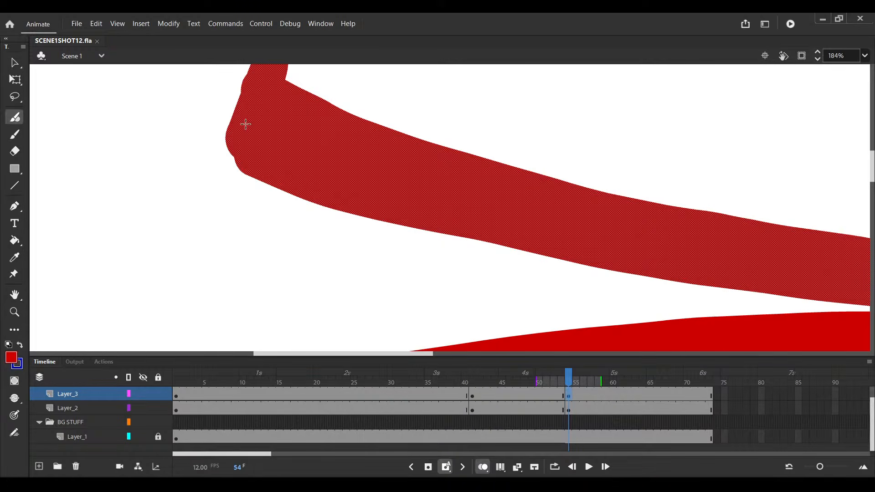
{"action": "scroll", "coordinate": [521, 239], "scroll_direction": "down", "scroll_amount": 6}
{"action": "key", "text": "q"}
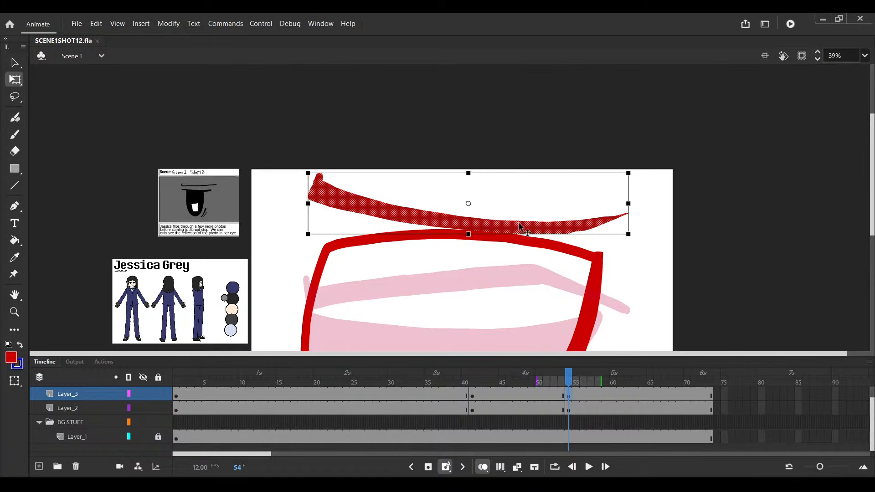
{"action": "left_click_drag", "start_coordinate": [468, 173], "coordinate": [468, 170]}
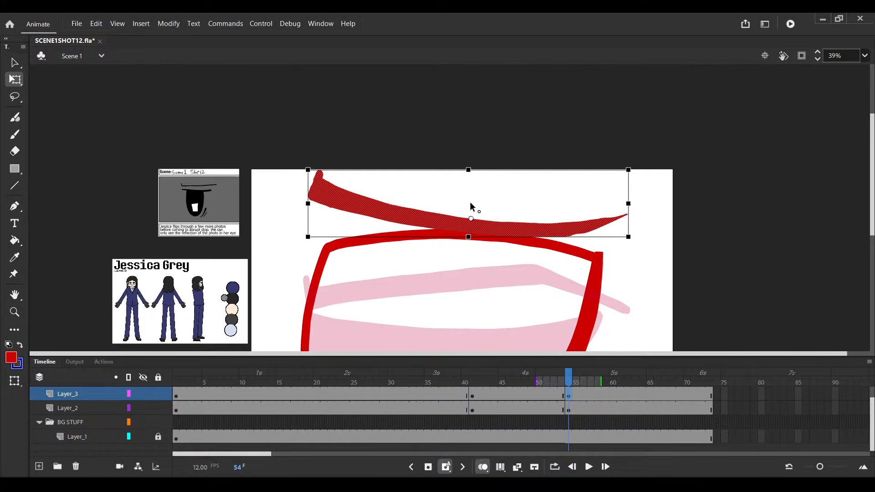
{"action": "left_click_drag", "start_coordinate": [313, 166], "coordinate": [311, 175]}
Erase the rounded edge of the brow's inner end to leave a straight slanted edge, and save the file
{"action": "scroll", "coordinate": [309, 205], "scroll_direction": "up", "scroll_amount": 4}
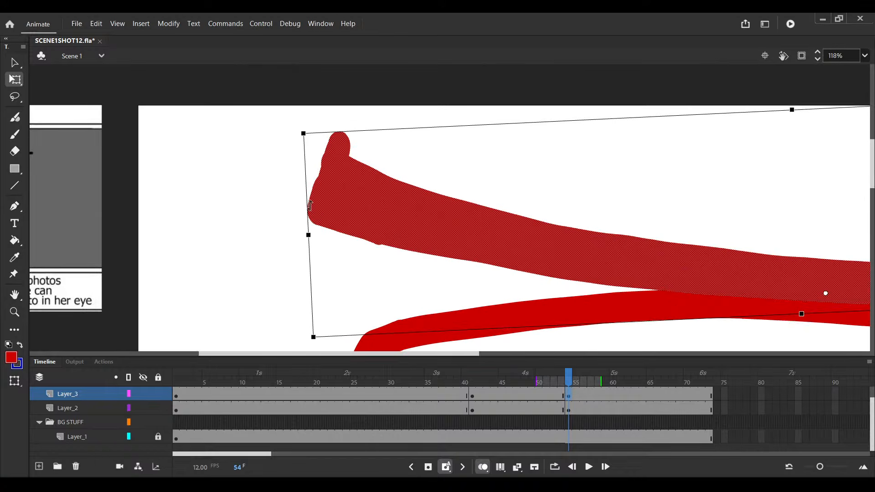
{"action": "key", "text": "e"}
{"action": "left_click_drag", "start_coordinate": [289, 209], "coordinate": [289, 231]}
{"action": "scroll", "coordinate": [332, 133], "scroll_direction": "down", "scroll_amount": 3}
{"action": "scroll", "coordinate": [353, 178], "scroll_direction": "down", "scroll_amount": 2}
{"action": "key", "text": "ctrl+s"}
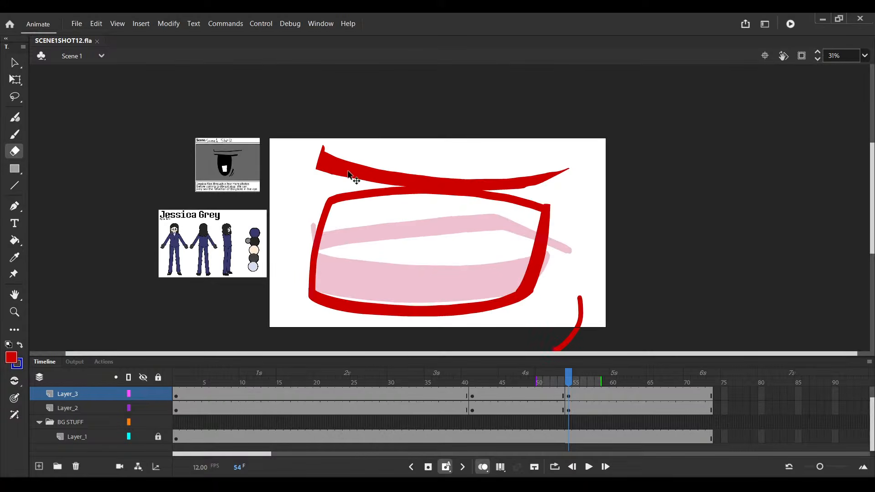
Move the brow up clear of the eye outline and rotate it slightly to raise its inner end
{"action": "scroll", "coordinate": [371, 192], "scroll_direction": "down", "scroll_amount": 3}
{"action": "scroll", "coordinate": [455, 191], "scroll_direction": "up", "scroll_amount": 3}
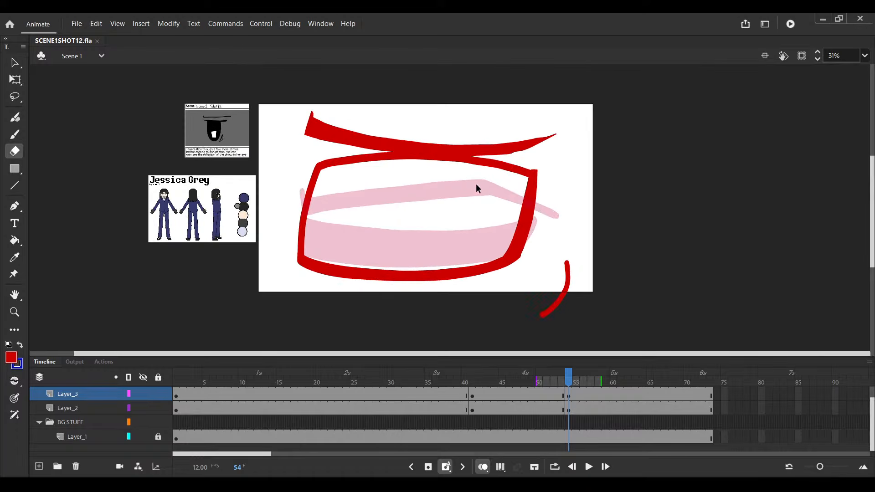
{"action": "key", "text": "v"}
{"action": "left_click", "coordinate": [474, 154]}
{"action": "left_click_drag", "start_coordinate": [473, 154], "coordinate": [474, 149]}
{"action": "key", "text": "q"}
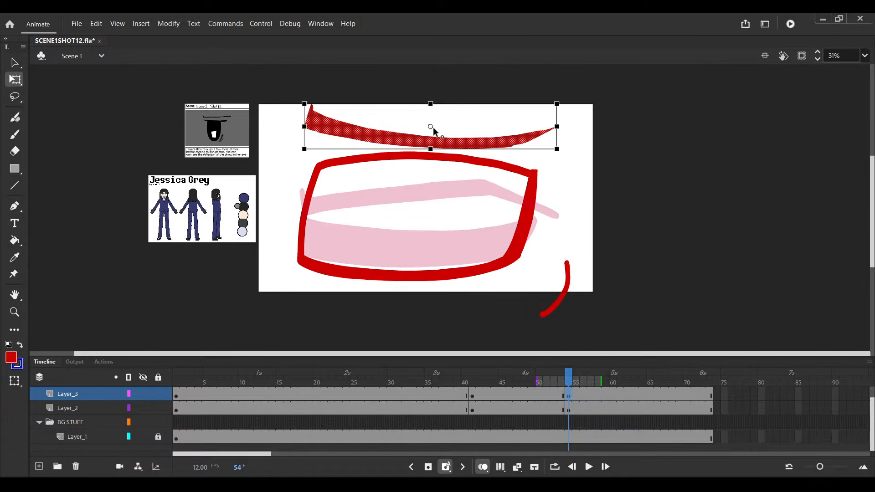
{"action": "left_click_drag", "start_coordinate": [307, 99], "coordinate": [307, 93]}
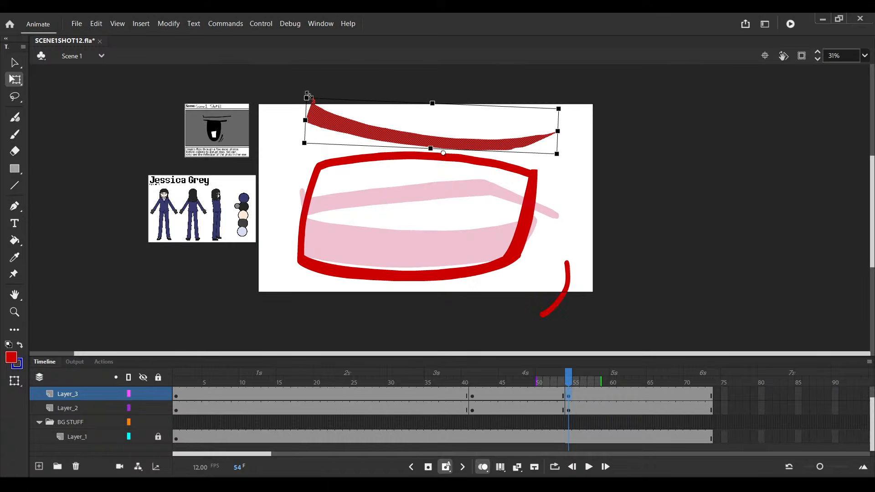
{"action": "scroll", "coordinate": [364, 99], "scroll_direction": "down", "scroll_amount": 1}
{"action": "key", "text": "Down"}
{"action": "key", "text": "Down"}
{"action": "key", "text": "Right"}
{"action": "key", "text": "Right"}
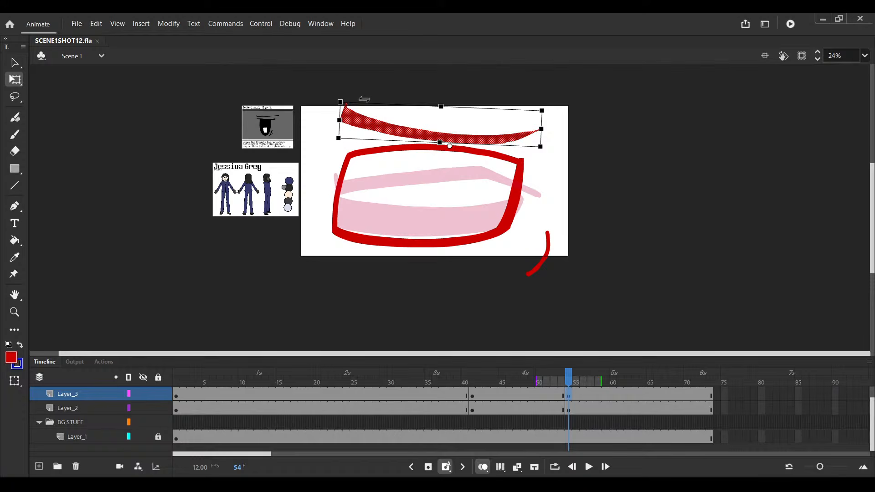
{"action": "key", "text": "v"}
{"action": "left_click", "coordinate": [396, 277]}
{"action": "key", "text": "Down"}
Delete the eye outline on Layer_2 at frame 54
{"action": "scroll", "coordinate": [493, 239], "scroll_direction": "up", "scroll_amount": 2}
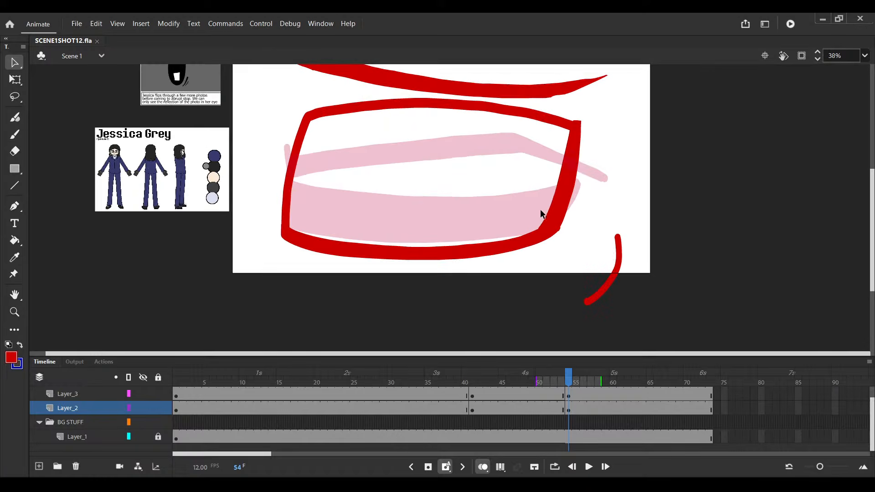
{"action": "left_click", "coordinate": [548, 219]}
{"action": "scroll", "coordinate": [542, 221], "scroll_direction": "up", "scroll_amount": 1}
{"action": "scroll", "coordinate": [552, 193], "scroll_direction": "up", "scroll_amount": 1}
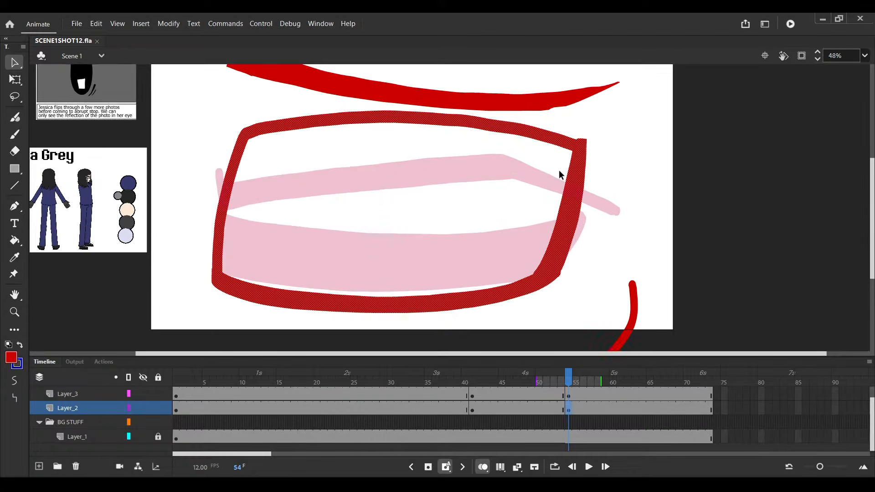
{"action": "key", "text": "Delete"}
Brush the inner side of a new eye outline and a nearly straight upper lid slanting down to the outer corner
{"action": "key", "text": "y"}
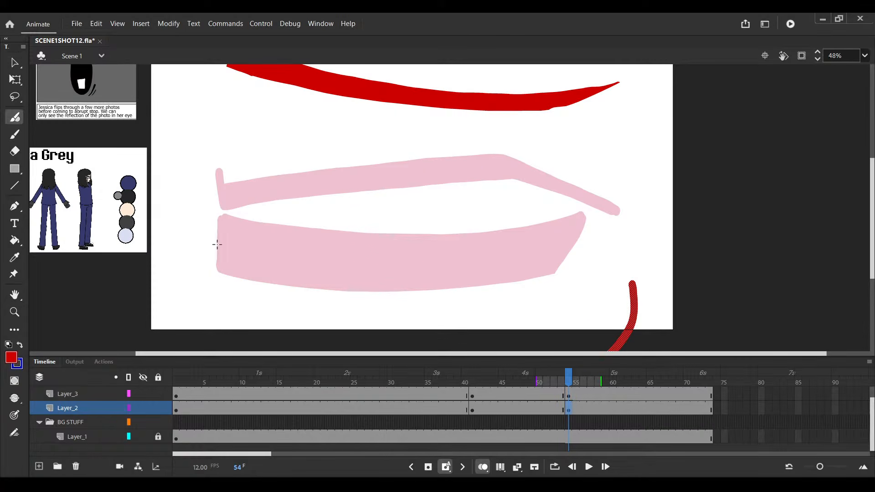
{"action": "mouse_move", "coordinate": [219, 285]}
{"action": "left_mouse_down"}
{"action": "mouse_move", "coordinate": [242, 139]}
{"action": "mouse_move", "coordinate": [592, 172]}
{"action": "left_mouse_up"}
{"action": "left_click", "coordinate": [219, 278], "text": "ctrl"}
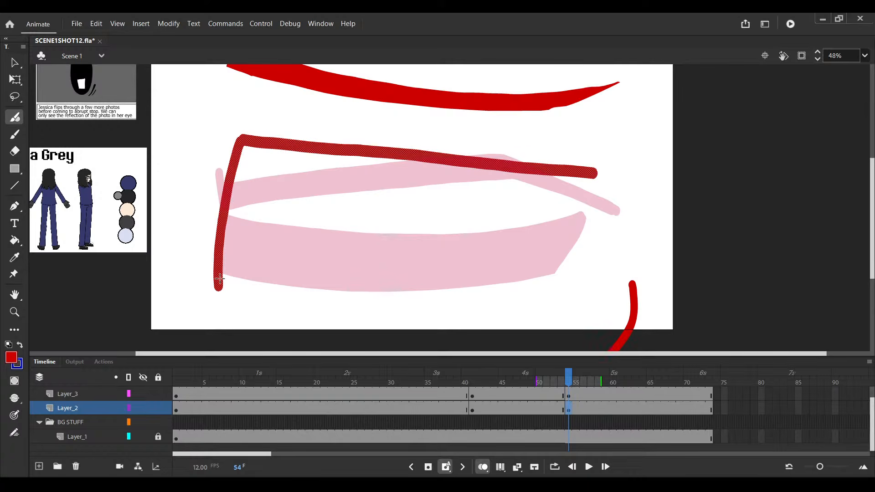
Close the eye outline with a curved outer side and lower lid, and thicken the lower lid with a second stroke
{"action": "left_click_drag", "start_coordinate": [220, 279], "coordinate": [595, 172]}
{"action": "key", "text": "e"}
{"action": "key", "text": "y"}
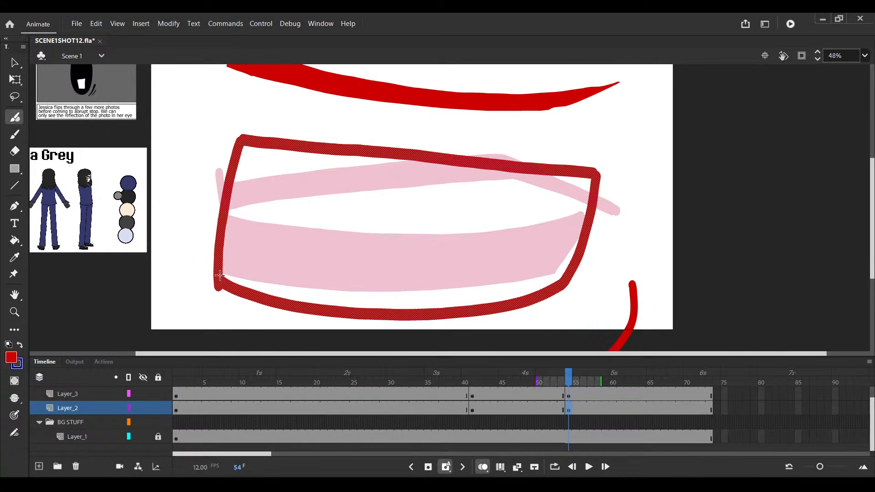
{"action": "key", "text": "ctrl+shift+a"}
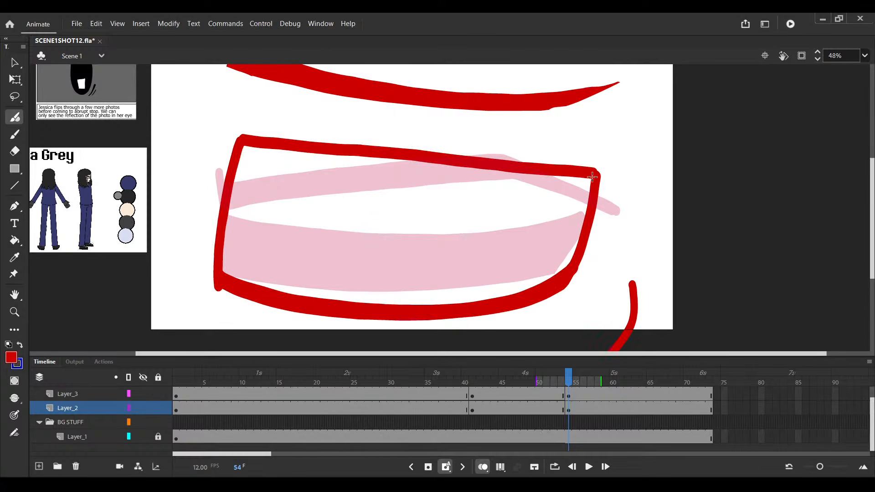
Select the eye outline at frame 54 with Free Transform and nudge it slightly upward
{"action": "scroll", "coordinate": [592, 175], "scroll_direction": "down", "scroll_amount": 2}
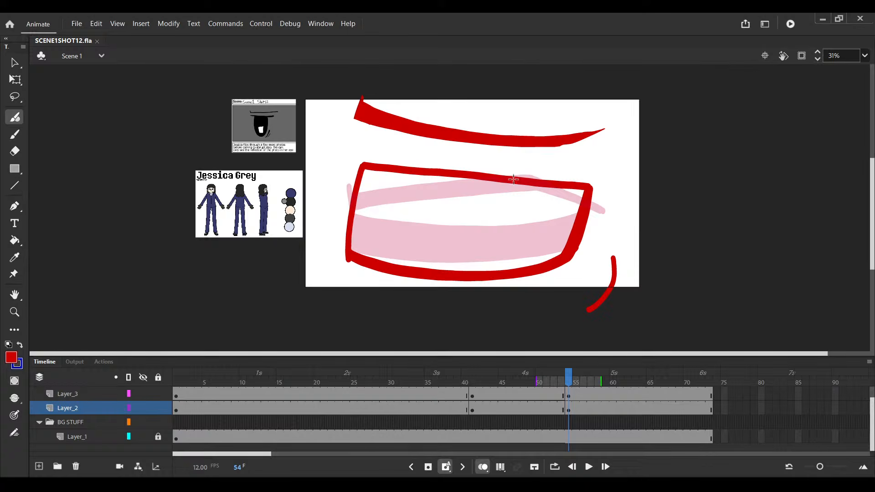
{"action": "key", "text": "q"}
{"action": "left_click", "coordinate": [424, 268]}
{"action": "key", "text": "shift+Up"}
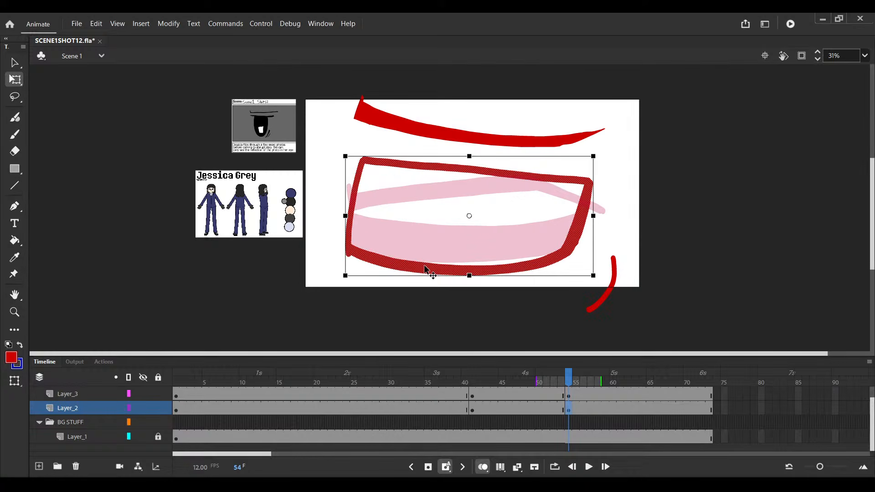
{"action": "key", "text": "shift+Down"}
{"action": "key", "text": "Up"}
{"action": "key", "text": "Up"}
{"action": "key", "text": "Up"}
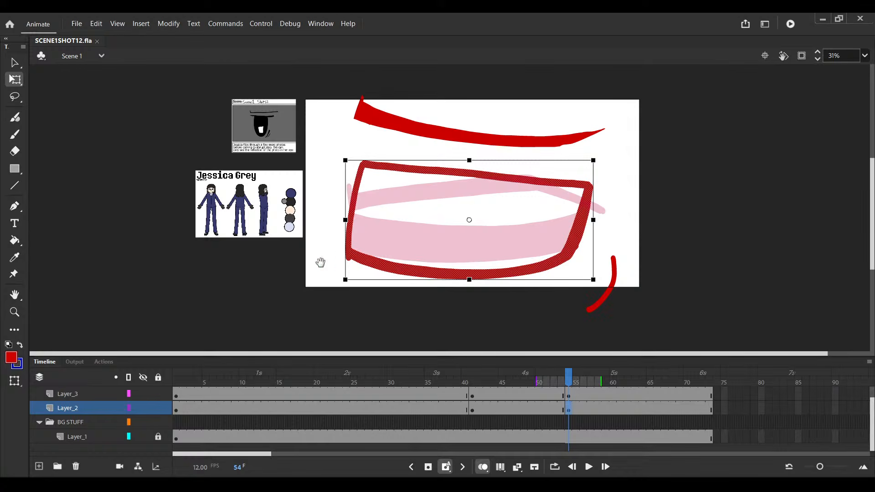
Insert a Layer_4 keyframe of the iris and pupil at frame 20 and move it to frame 54
{"action": "scroll", "coordinate": [351, 222], "scroll_direction": "down", "scroll_amount": 1}
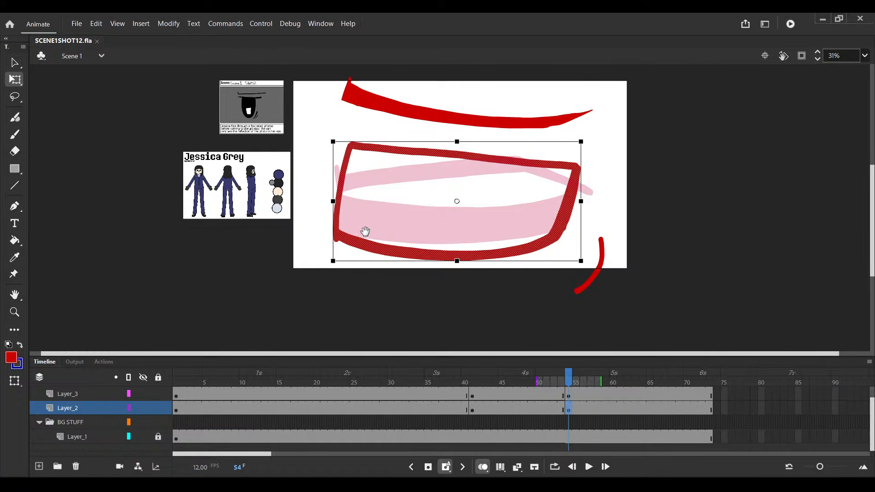
{"action": "left_click_drag", "start_coordinate": [364, 231], "coordinate": [334, 229]}
{"action": "scroll", "coordinate": [435, 407], "scroll_direction": "up", "scroll_amount": 1}
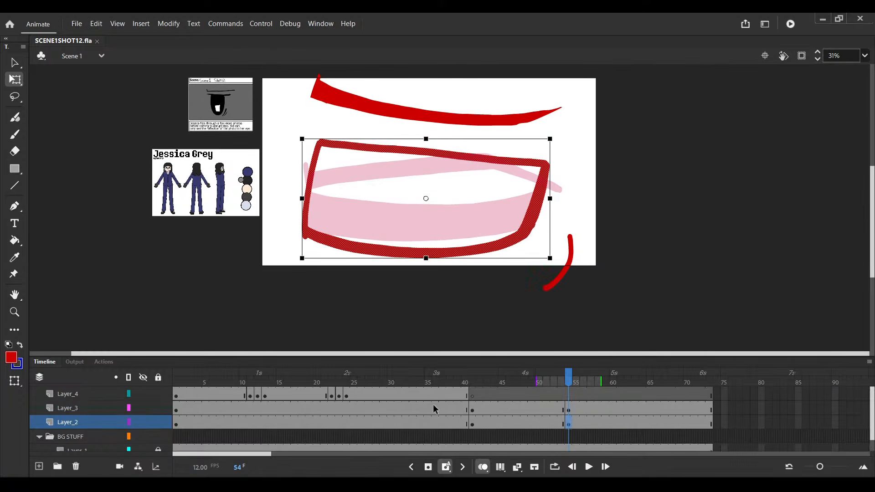
{"action": "left_click", "coordinate": [318, 396]}
{"action": "left_click", "coordinate": [428, 467]}
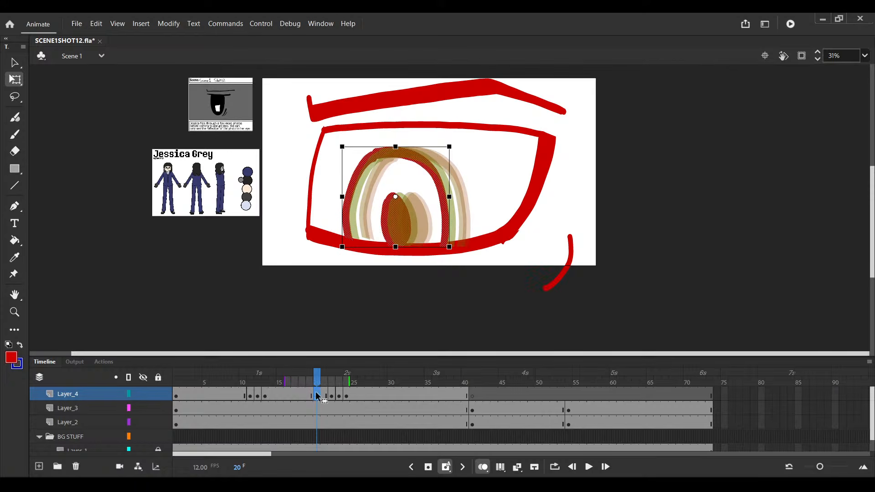
{"action": "left_click_drag", "start_coordinate": [318, 395], "coordinate": [569, 395]}
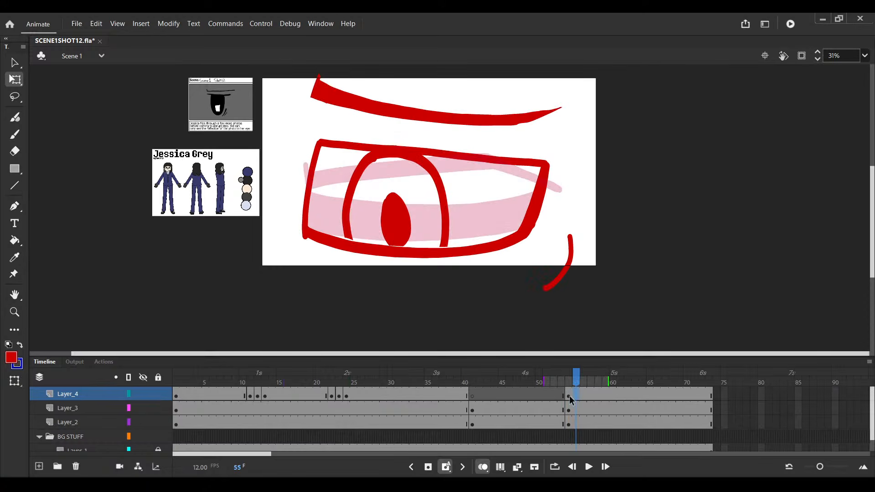
Add a Layer_4 keyframe at frame 55 and nudge the iris and pupil down and slightly toward the eye's outer corner
{"action": "key", "text": "F6"}
{"action": "key", "text": "shift+Down"}
{"action": "key", "text": "shift+Down"}
{"action": "key", "text": "shift+Down"}
{"action": "key", "text": "shift+Down"}
{"action": "key", "text": "shift+Down"}
{"action": "key", "text": "shift+Down"}
{"action": "key", "text": "shift+Down"}
{"action": "key", "text": "shift+Down"}
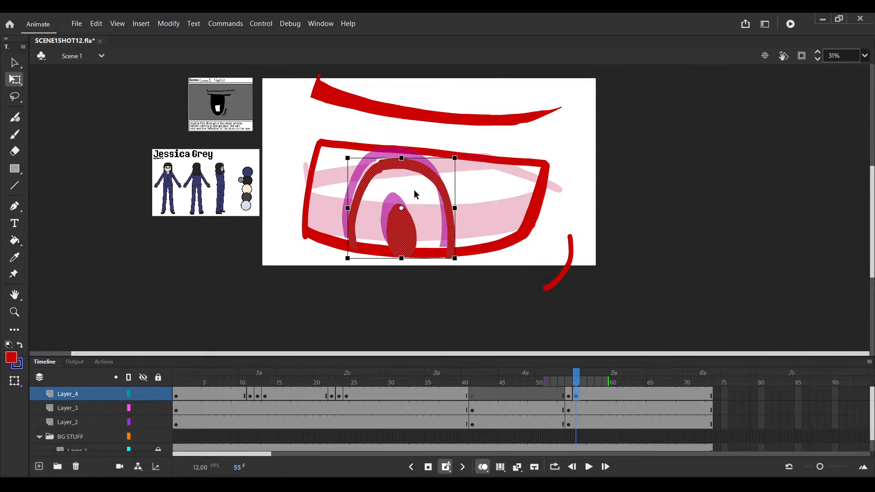
{"action": "key", "text": "shift+Right"}
{"action": "key", "text": "shift+Right"}
{"action": "key", "text": "shift+Right"}
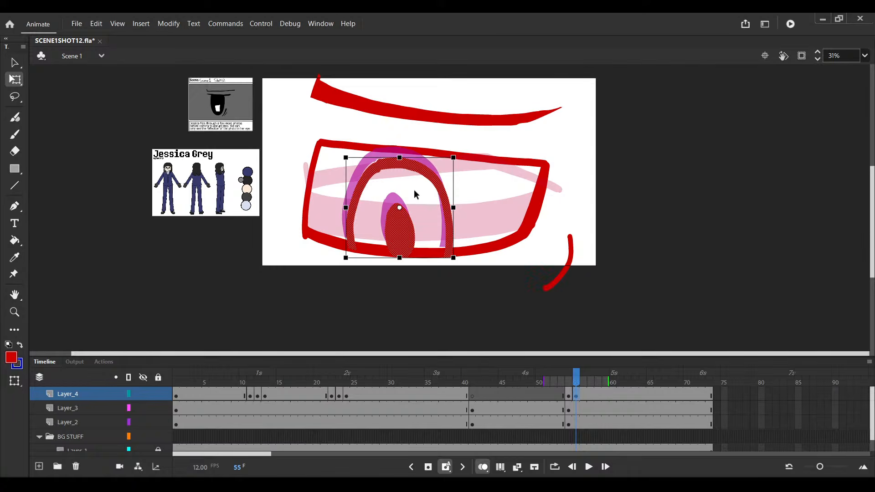
Erase the parts of the iris and pupil that extend below the lower lid, and save the file
{"action": "scroll", "coordinate": [378, 233], "scroll_direction": "up", "scroll_amount": 3}
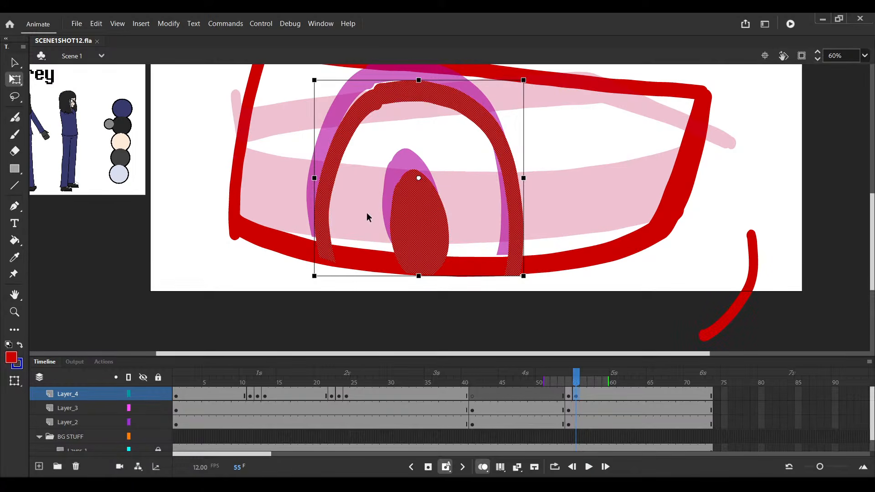
{"action": "key", "text": "e"}
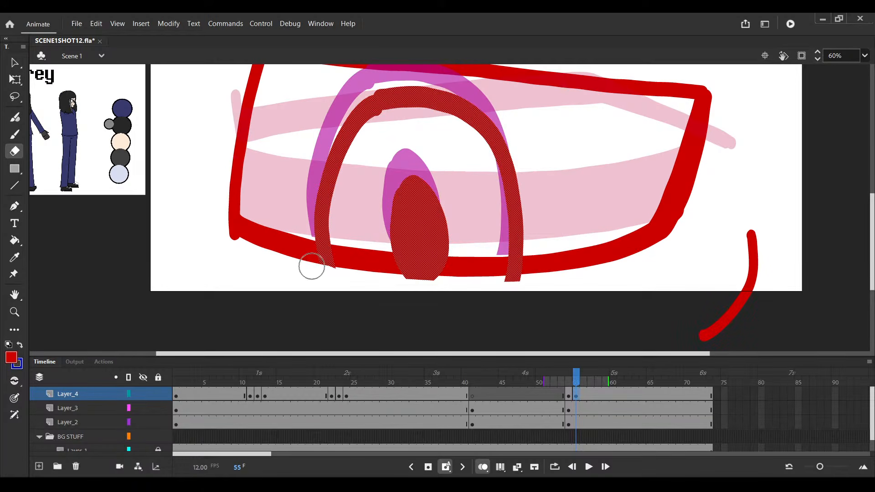
{"action": "mouse_move", "coordinate": [458, 278]}
{"action": "left_mouse_down"}
{"action": "mouse_move", "coordinate": [313, 264]}
{"action": "mouse_move", "coordinate": [527, 296]}
{"action": "left_mouse_up"}
{"action": "key", "text": "ctrl+s"}
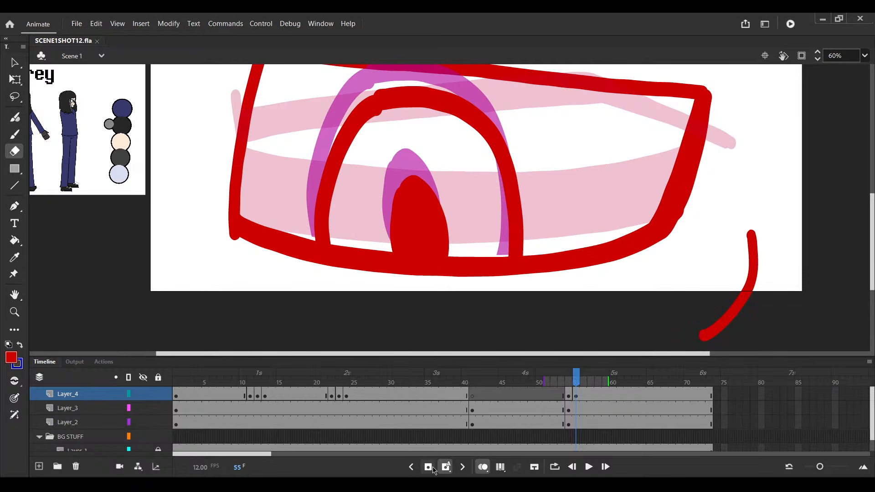
Turn off onion skinning and remove the extra Layer_4 frame so the lowered iris starts at frame 54
{"action": "left_click", "coordinate": [483, 467]}
{"action": "key", "text": "comma"}
{"action": "key", "text": "period"}
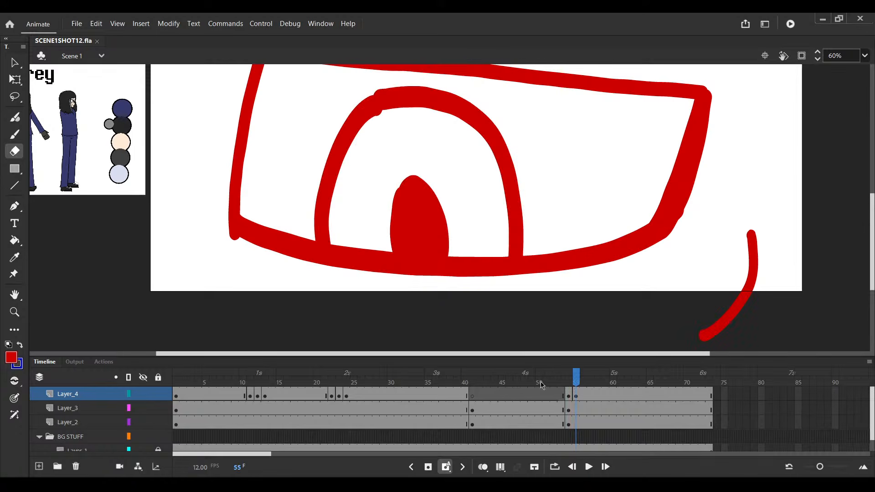
{"action": "left_click", "coordinate": [577, 398]}
{"action": "key", "text": "period"}
{"action": "key", "text": "comma"}
{"action": "key", "text": "comma"}
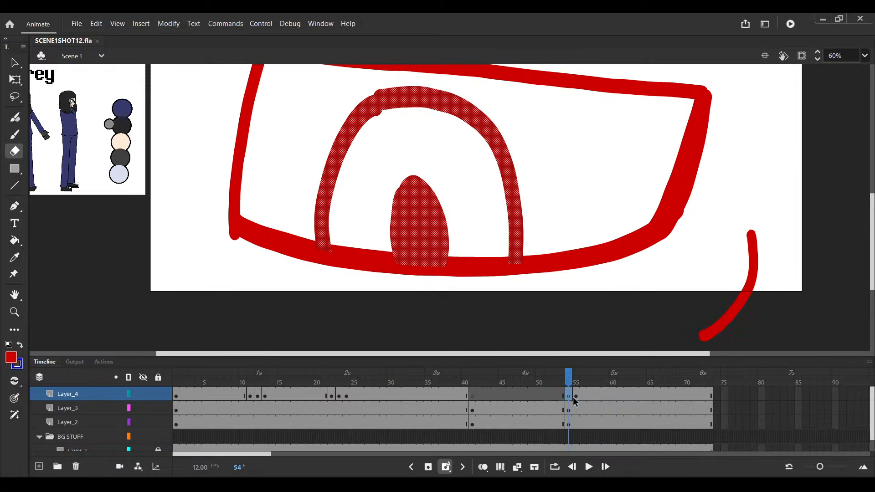
{"action": "left_click_drag", "start_coordinate": [570, 399], "coordinate": [578, 399]}
{"action": "key", "text": "shift+F5"}
Scrub back through the closed pose and play the animation from about frame 39 to check the blink
{"action": "scroll", "coordinate": [575, 401], "scroll_direction": "down", "scroll_amount": 1}
{"action": "scroll", "coordinate": [537, 318], "scroll_direction": "right", "scroll_amount": 3}
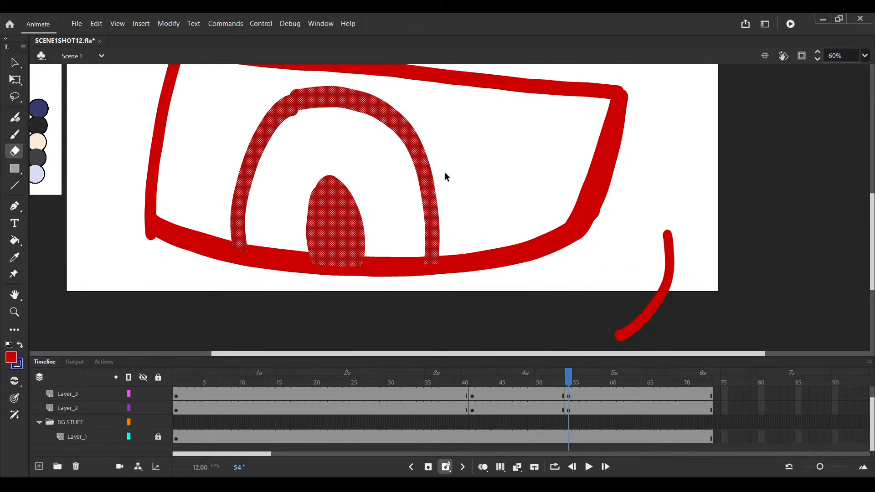
{"action": "scroll", "coordinate": [445, 176], "scroll_direction": "down", "scroll_amount": 4}
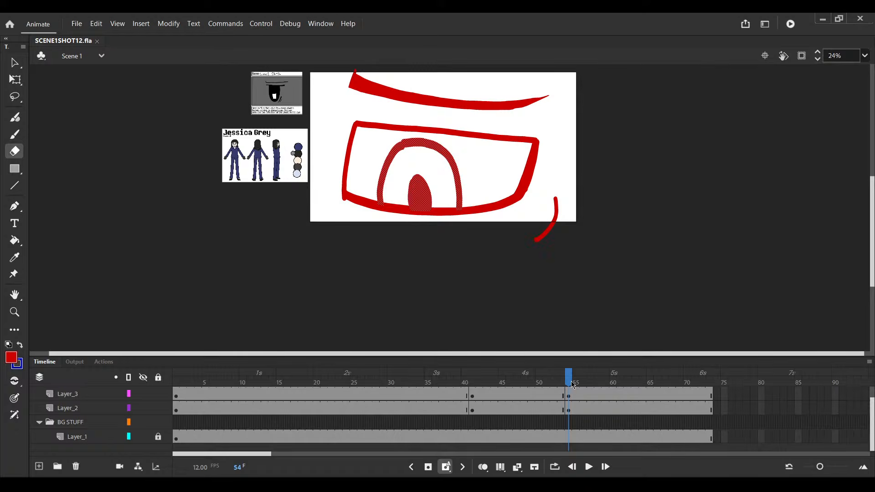
{"action": "left_click_drag", "start_coordinate": [571, 381], "coordinate": [531, 384]}
{"action": "scroll", "coordinate": [543, 409], "scroll_direction": "up", "scroll_amount": 1}
{"action": "left_click", "coordinate": [552, 410]}
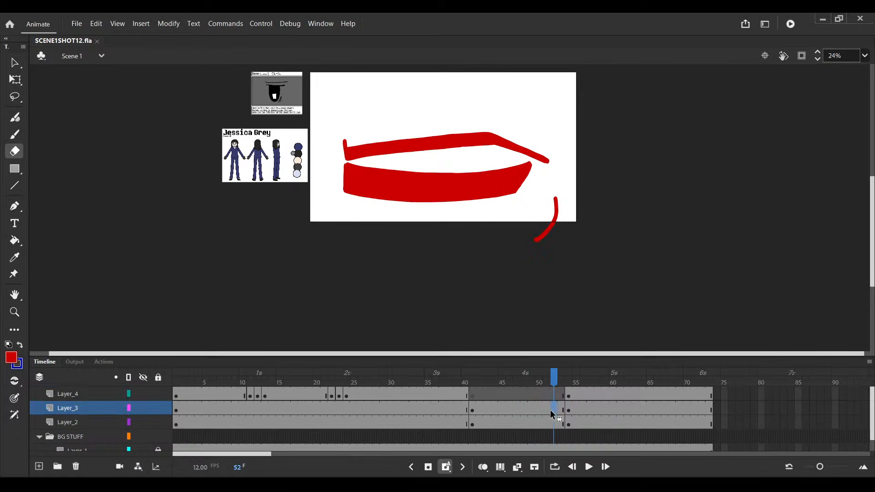
{"action": "left_click", "coordinate": [456, 407]}
{"action": "key", "text": "Return"}
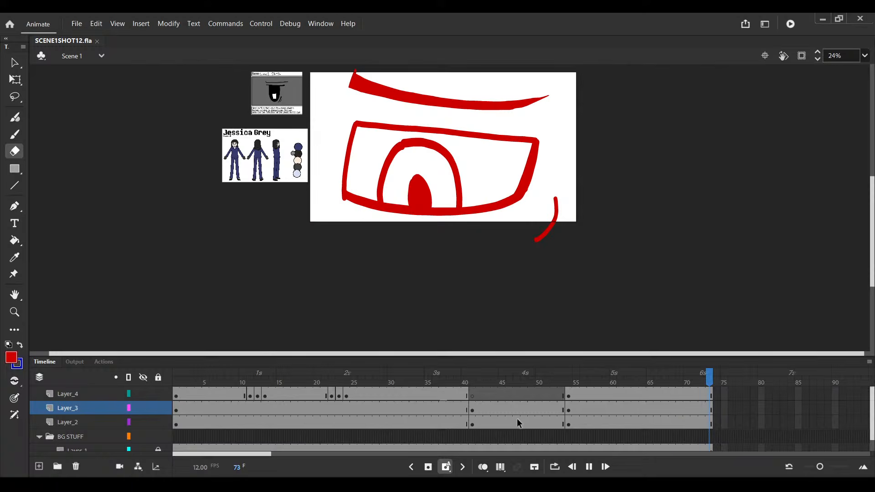
Enlarge the Layer_2 eye outline at frame 54 slightly from its lower inner corner, and save the file
{"action": "left_click", "coordinate": [553, 419]}
{"action": "left_click", "coordinate": [573, 419]}
{"action": "left_click", "coordinate": [572, 416]}
{"action": "left_click", "coordinate": [571, 417]}
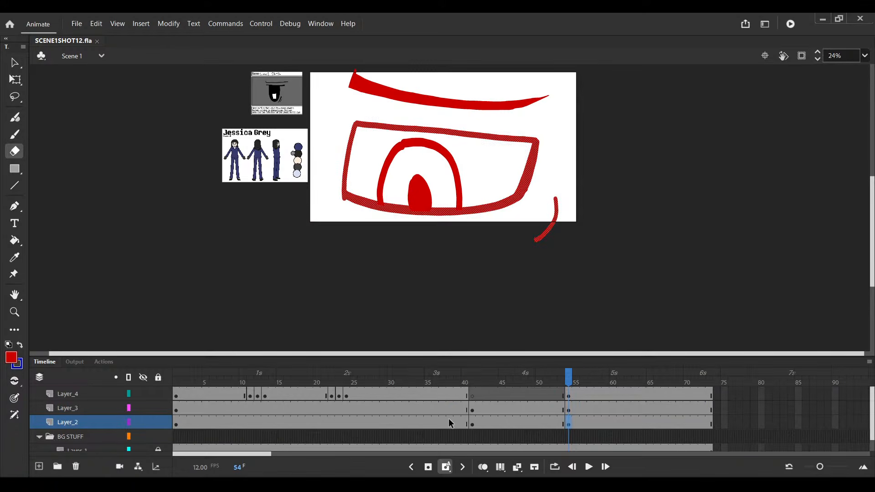
{"action": "key", "text": "v"}
{"action": "key", "text": "ctrl+equal"}
{"action": "left_click", "coordinate": [513, 203]}
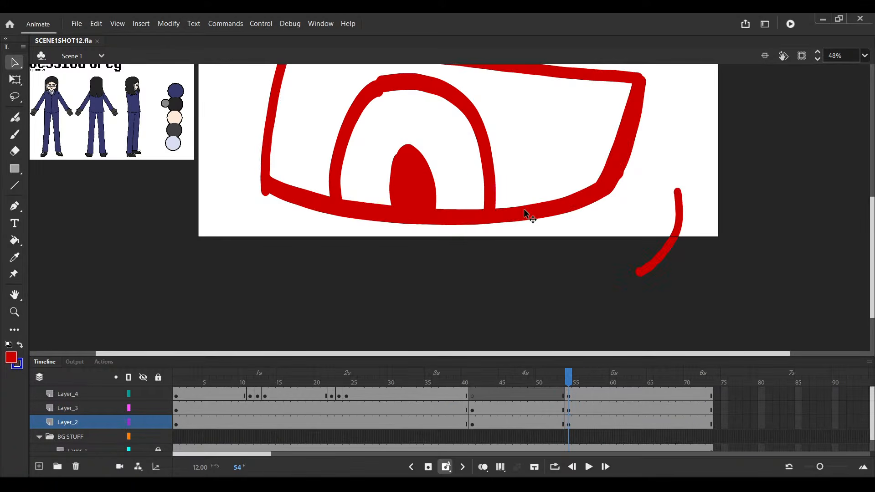
{"action": "left_click", "coordinate": [524, 210]}
{"action": "left_click_drag", "start_coordinate": [539, 183], "coordinate": [512, 248]}
{"action": "key", "text": "q"}
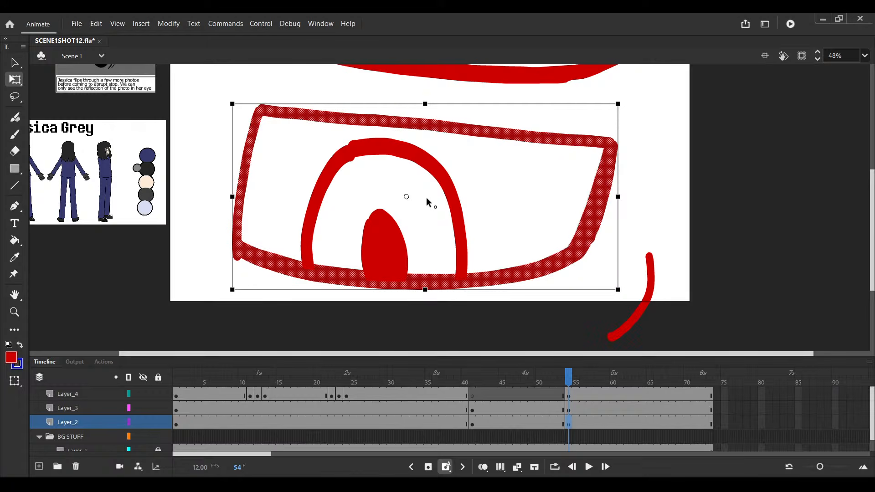
{"action": "scroll", "coordinate": [640, 132], "scroll_direction": "up", "scroll_amount": 1}
{"action": "scroll", "coordinate": [640, 133], "scroll_direction": "up", "scroll_amount": 2}
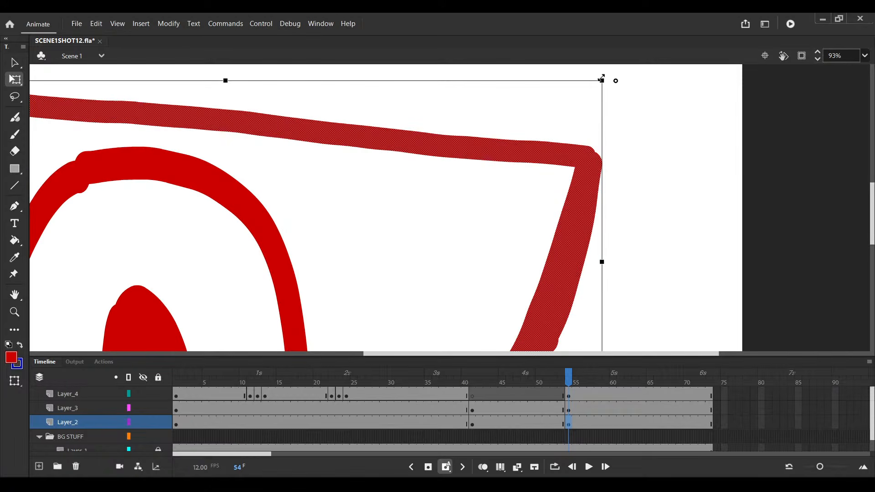
{"action": "left_click_drag", "start_coordinate": [601, 79], "coordinate": [621, 73]}
{"action": "scroll", "coordinate": [621, 256], "scroll_direction": "down", "scroll_amount": 5}
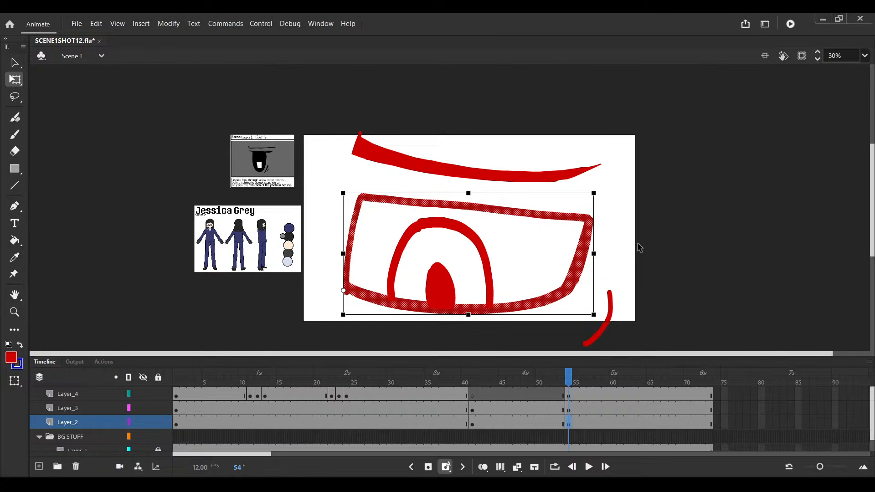
{"action": "left_click", "coordinate": [637, 245]}
{"action": "key", "text": "ctrl+s"}
Replay the blink from frame 39 to check the enlarged eye outline
{"action": "left_click", "coordinate": [458, 408]}
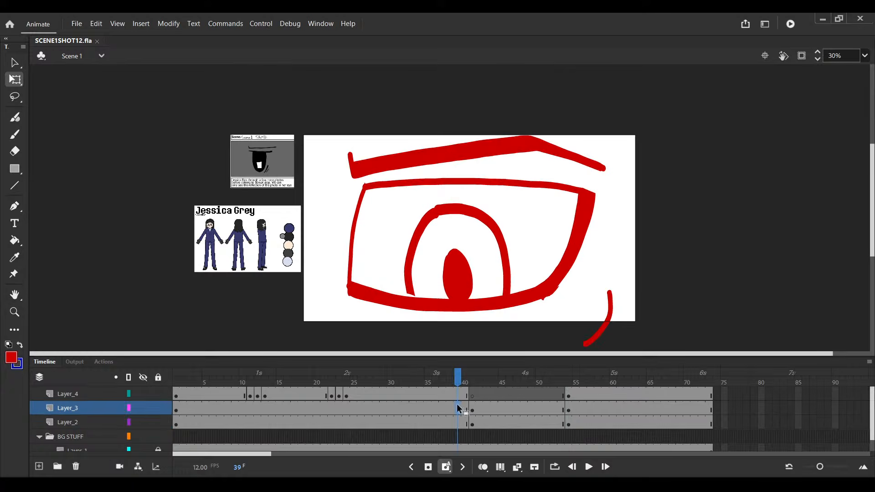
{"action": "key", "text": "Return"}
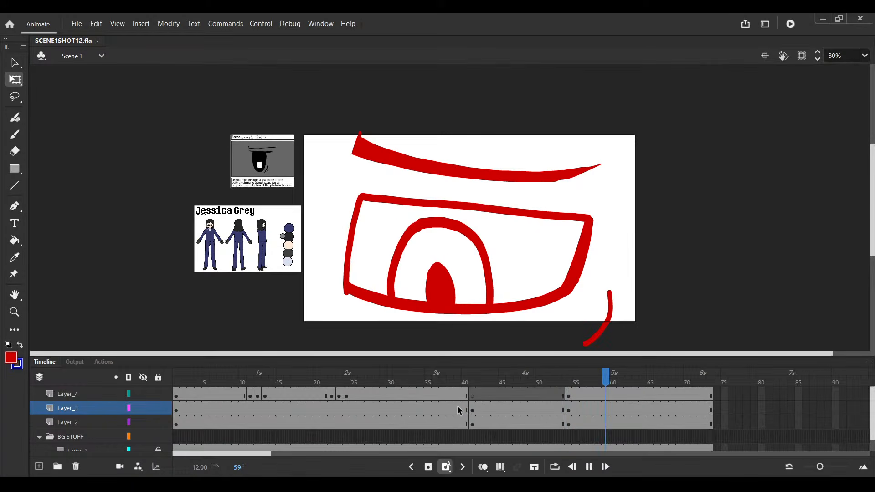
{"action": "key", "text": "e"}
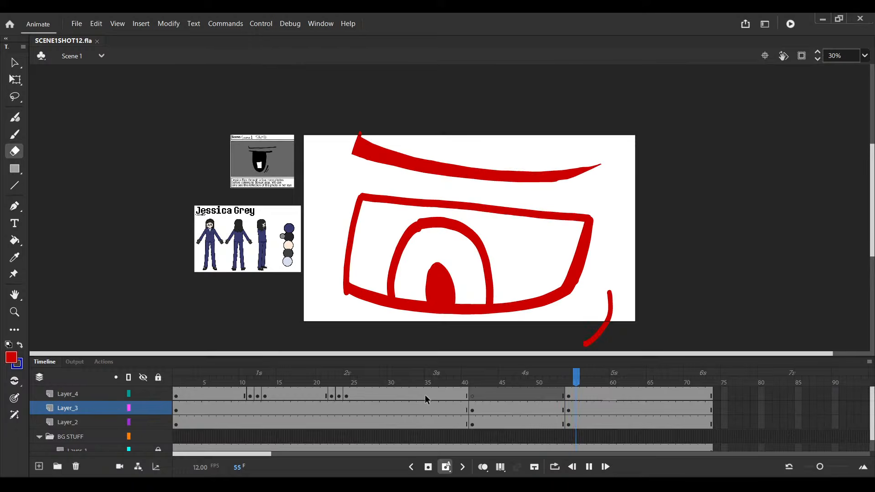
{"action": "left_click", "coordinate": [411, 396]}
{"action": "key", "text": "Return"}
Select the Layer_2 artwork at frame 54 and turn on onion skinning with its range extended back to about frame 32
{"action": "left_click", "coordinate": [572, 422]}
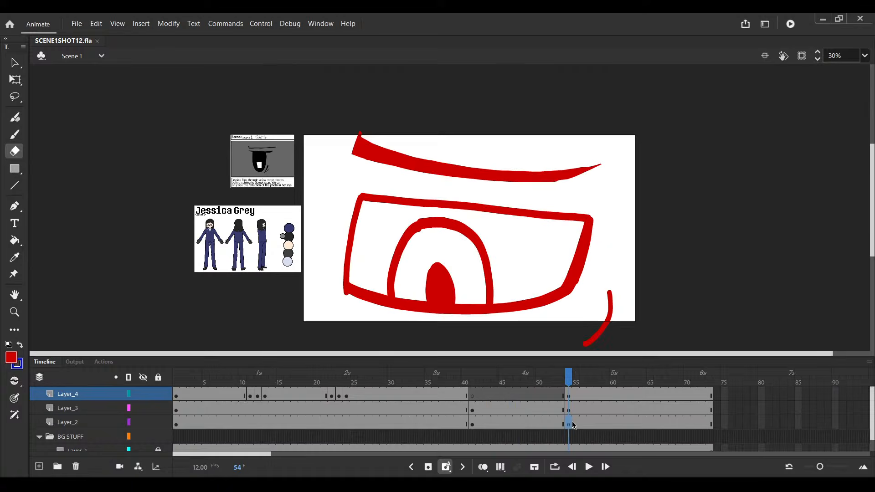
{"action": "scroll", "coordinate": [483, 296], "scroll_direction": "up", "scroll_amount": 2}
{"action": "key", "text": "q"}
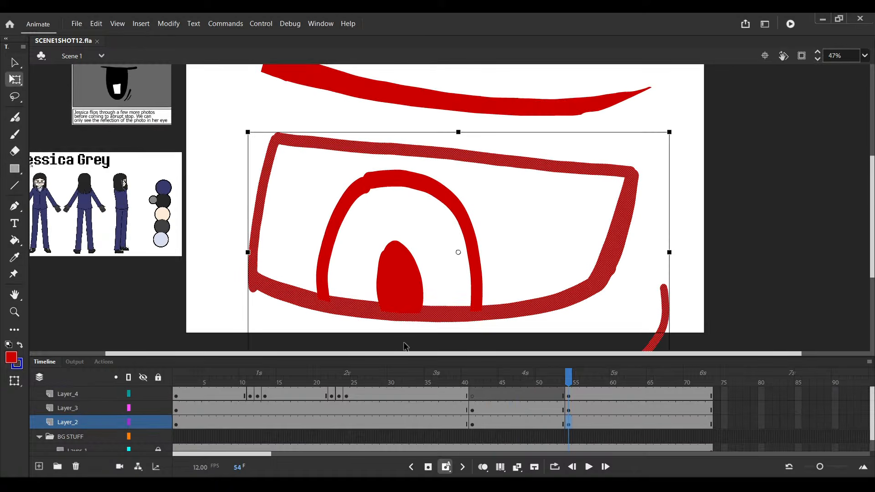
{"action": "left_click", "coordinate": [483, 466]}
{"action": "left_click_drag", "start_coordinate": [539, 381], "coordinate": [404, 380]}
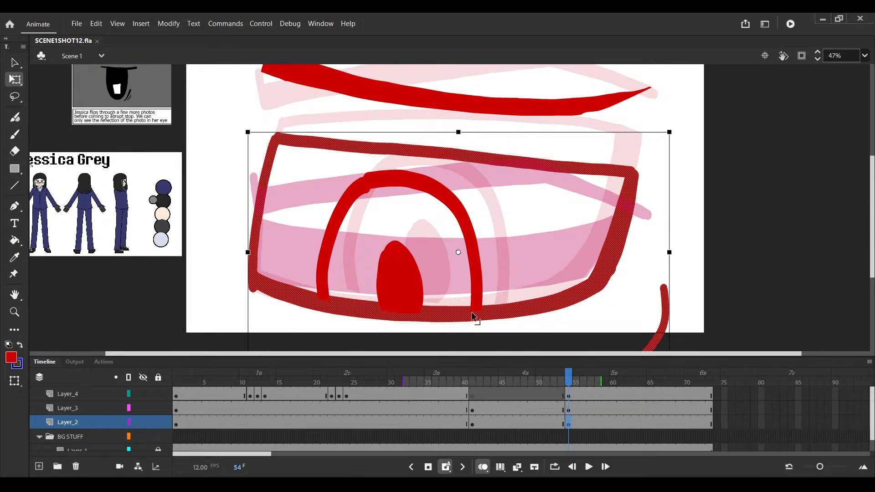
Set the pivot at the eye's inner edge and narrow the Layer_2 artwork slightly from its outer end
{"action": "left_click_drag", "start_coordinate": [458, 252], "coordinate": [258, 272]}
{"action": "scroll", "coordinate": [657, 243], "scroll_direction": "up", "scroll_amount": 2}
{"action": "left_click_drag", "start_coordinate": [693, 253], "coordinate": [682, 253]}
{"action": "left_click", "coordinate": [470, 280]}
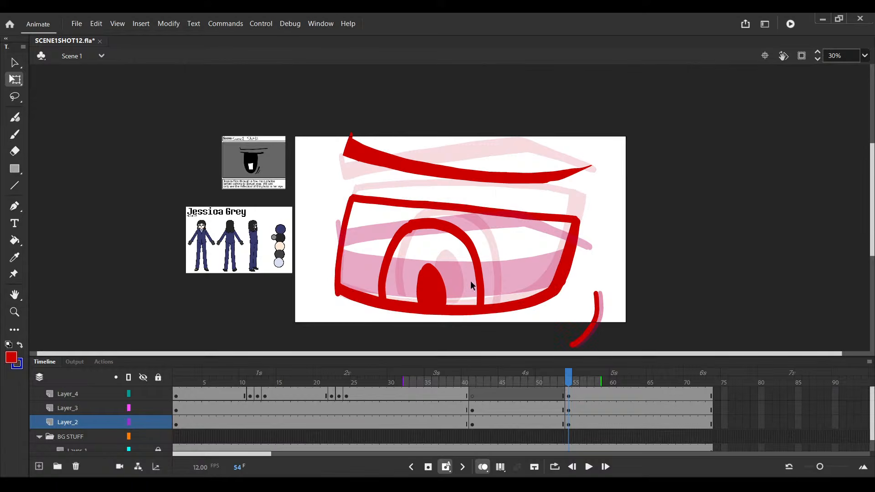
Rotate the frame 54 brow slightly to lower its outer end and move it down toward the eye outline
{"action": "left_click", "coordinate": [470, 158]}
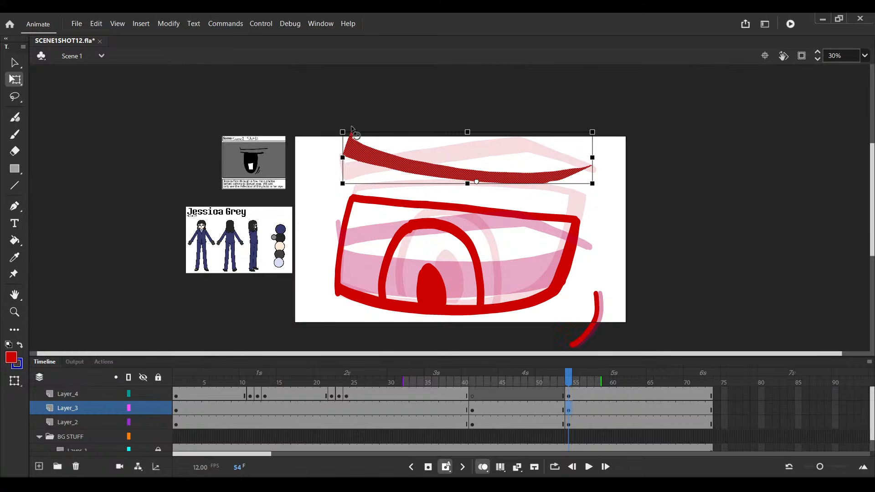
{"action": "left_click_drag", "start_coordinate": [351, 130], "coordinate": [347, 124]}
{"action": "left_click_drag", "start_coordinate": [390, 146], "coordinate": [388, 157]}
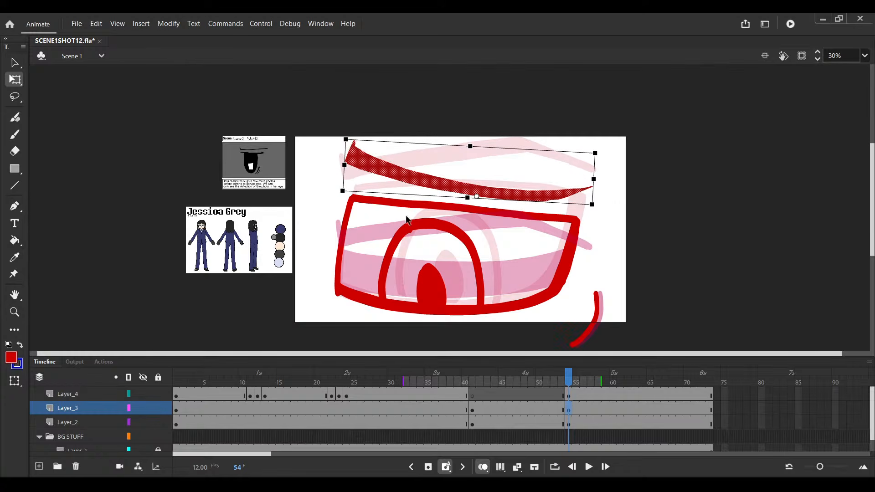
Play the animation from frame 41 to check the reopened eye, and save the file
{"action": "left_click", "coordinate": [472, 398]}
{"action": "key", "text": "Return"}
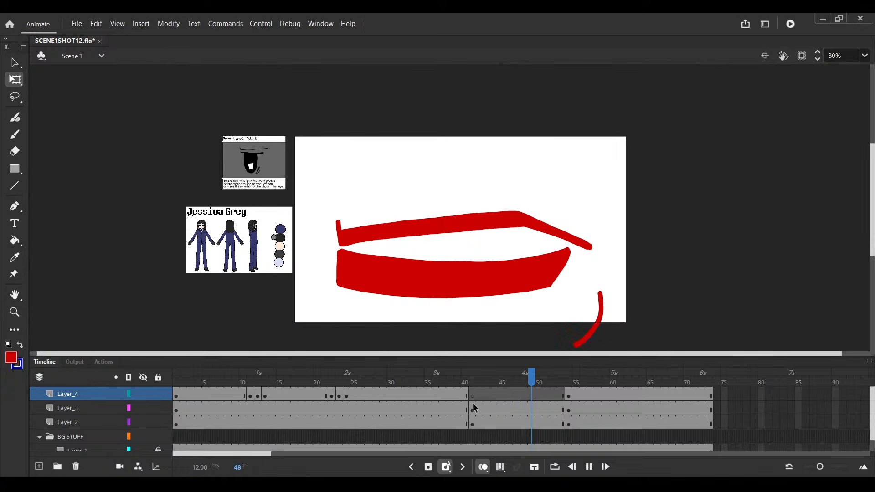
{"action": "left_click", "coordinate": [474, 384]}
{"action": "key", "text": "ctrl+s"}
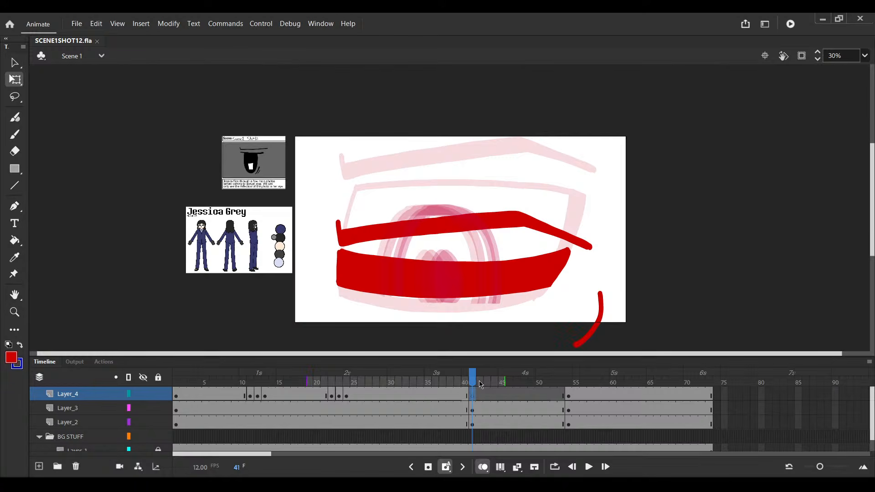
Select the Layer_2 artwork at frame 53, turn off onion skinning, and advance to frame 54
{"action": "left_click_drag", "start_coordinate": [481, 384], "coordinate": [561, 384]}
{"action": "left_click", "coordinate": [561, 422]}
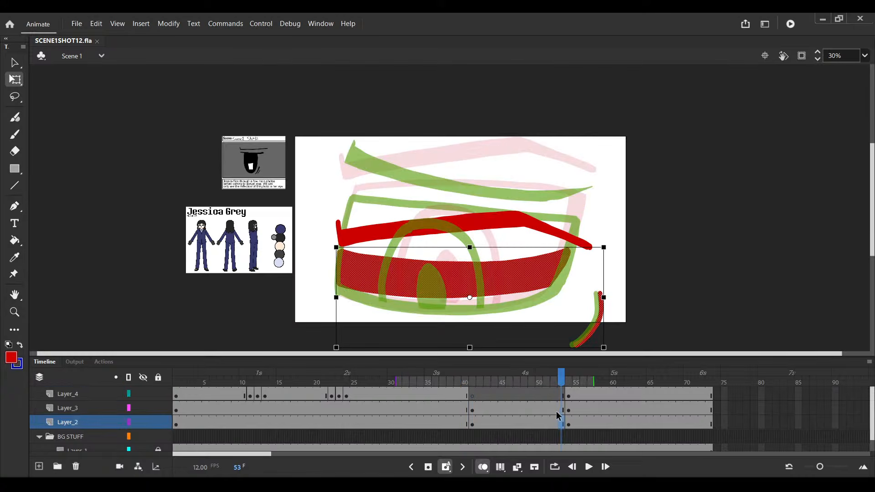
{"action": "left_click", "coordinate": [483, 467]}
{"action": "left_click", "coordinate": [464, 465]}
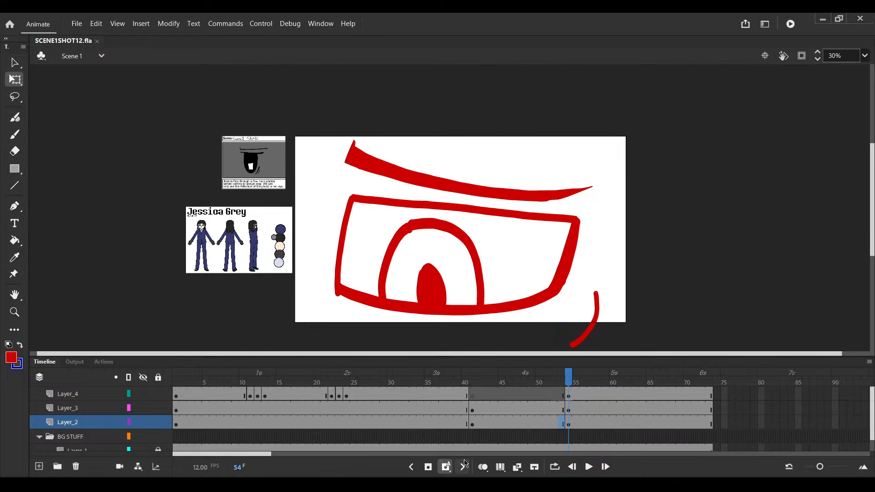
Step back and forth between frames 49 and 54 to compare the closed pose with the reopened eye
{"action": "key", "text": "comma"}
{"action": "key", "text": "comma"}
{"action": "key", "text": "comma"}
{"action": "key", "text": "comma"}
{"action": "key", "text": "comma"}
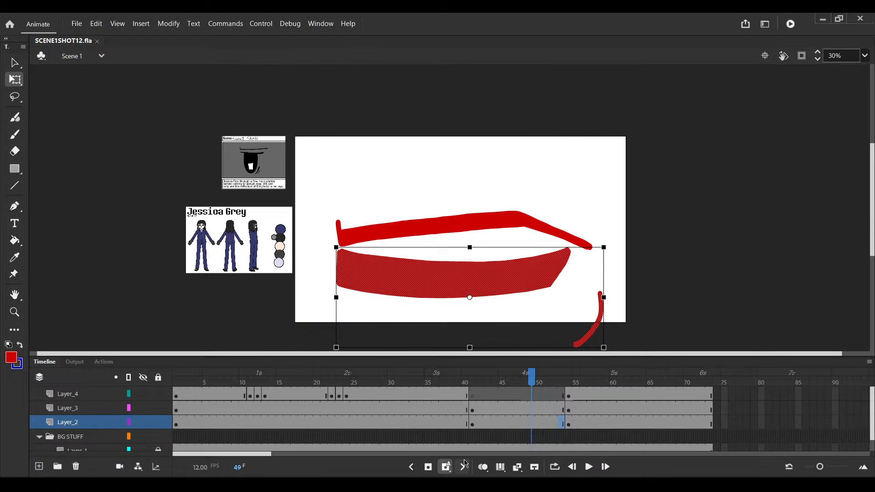
{"action": "key", "text": "period"}
{"action": "key", "text": "period"}
{"action": "key", "text": "period"}
{"action": "key", "text": "period"}
{"action": "key", "text": "period"}
{"action": "key", "text": "comma"}
{"action": "key", "text": "period"}
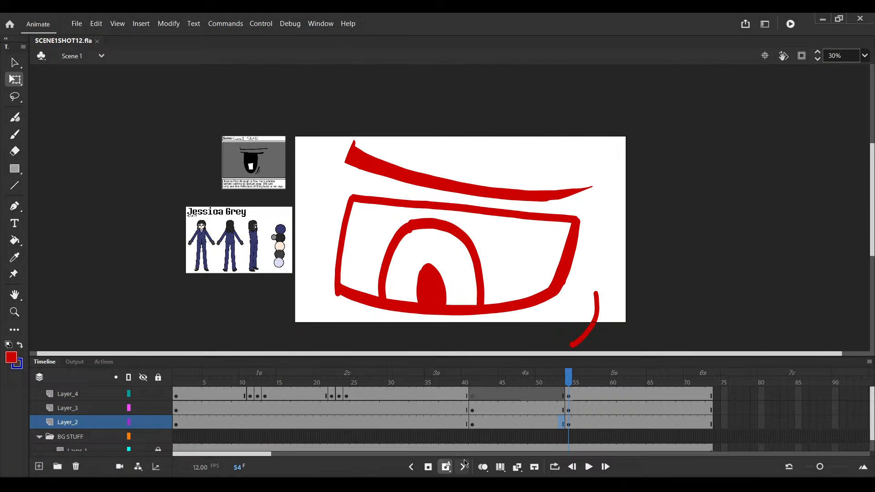
Play the animation from frame 38 and again from the closed pose to check the timing of the blink
{"action": "left_click", "coordinate": [448, 392]}
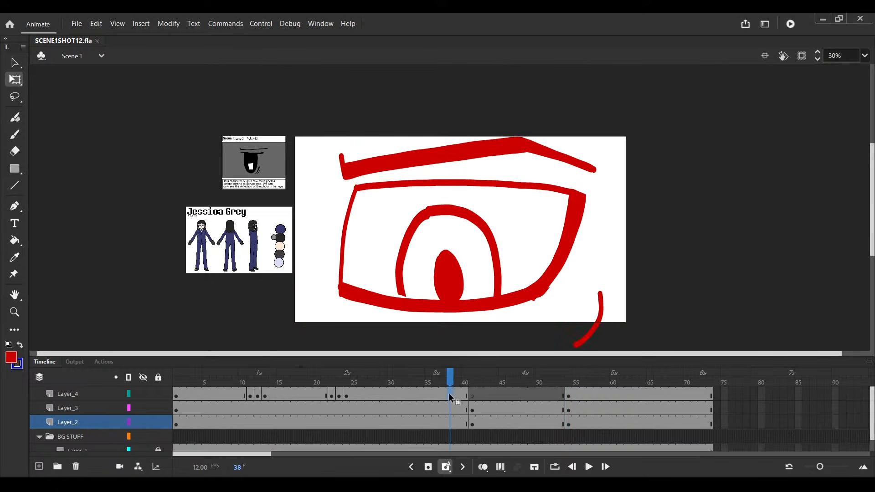
{"action": "key", "text": "Return"}
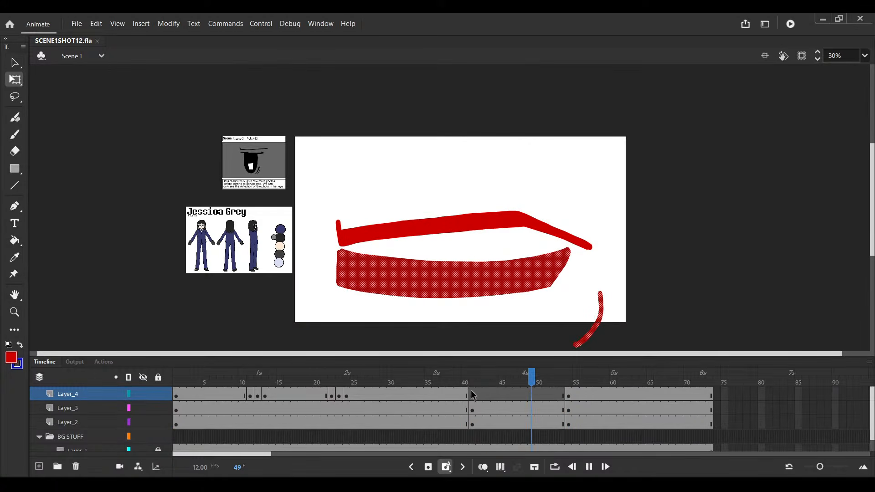
{"action": "left_click", "coordinate": [499, 394]}
{"action": "key", "text": "Return"}
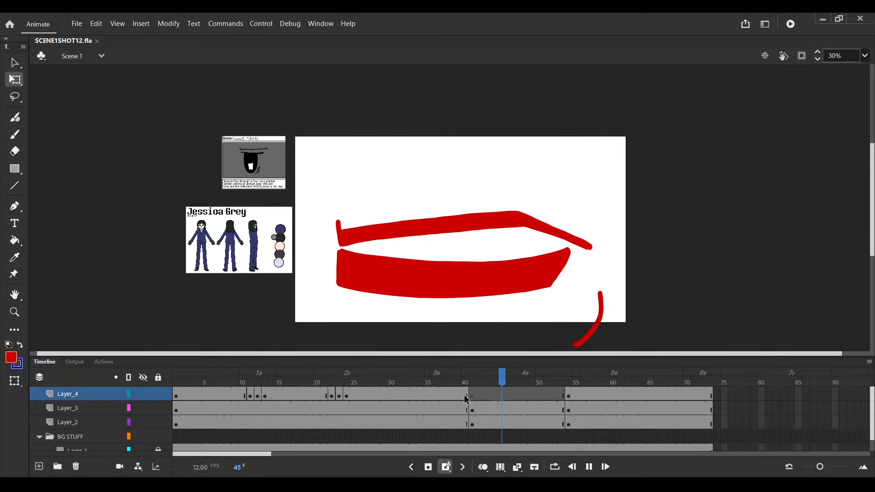
{"action": "left_click", "coordinate": [552, 423]}
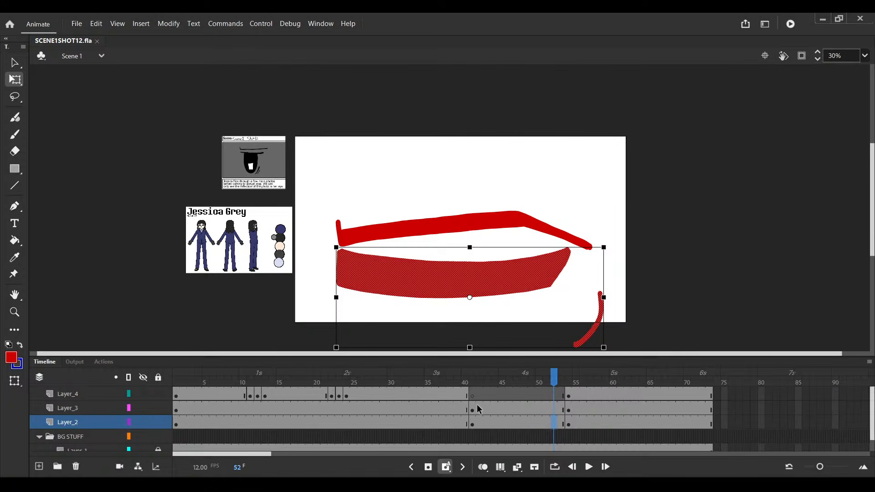
Turn on onion skinning and remove the crease stroke below the eye's outer corner from the Layer_2 artwork at frame 54
{"action": "left_click", "coordinate": [575, 410]}
{"action": "left_click", "coordinate": [483, 467]}
{"action": "scroll", "coordinate": [601, 337], "scroll_direction": "up", "scroll_amount": 5}
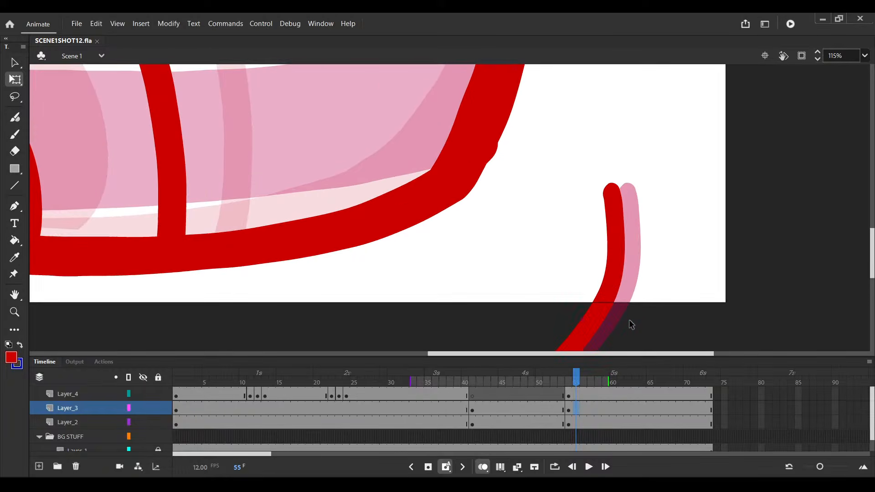
{"action": "key", "text": "v"}
{"action": "left_click", "coordinate": [593, 247]}
{"action": "key", "text": "F7"}
{"action": "scroll", "coordinate": [542, 327], "scroll_direction": "down", "scroll_amount": 2}
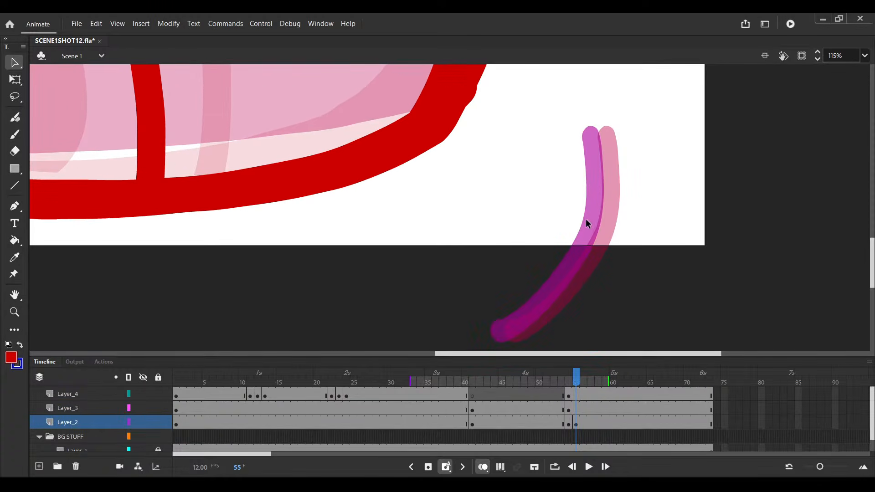
{"action": "key", "text": "b"}
{"action": "left_click", "coordinate": [569, 423]}
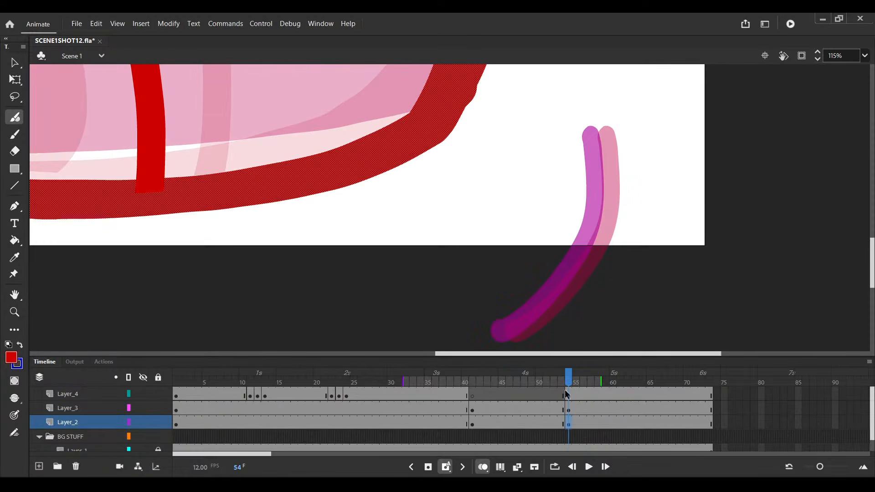
{"action": "key", "text": "ctrl+z"}
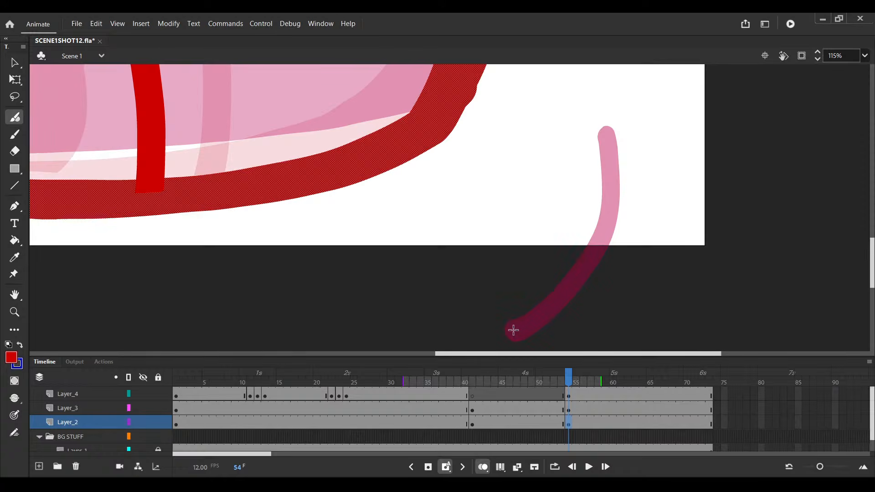
{"action": "left_click_drag", "start_coordinate": [515, 331], "coordinate": [536, 318]}
{"action": "key", "text": "ctrl+z"}
{"action": "left_click_drag", "start_coordinate": [515, 331], "coordinate": [610, 167]}
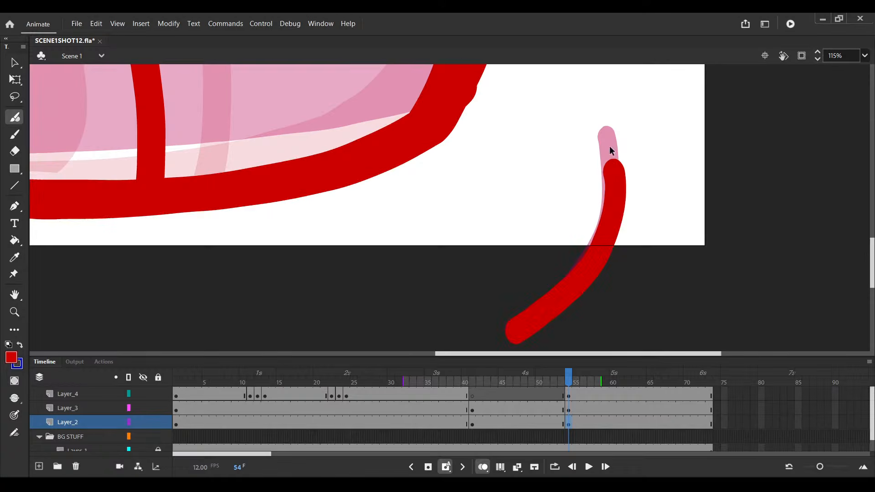
{"action": "key", "text": "ctrl+z"}
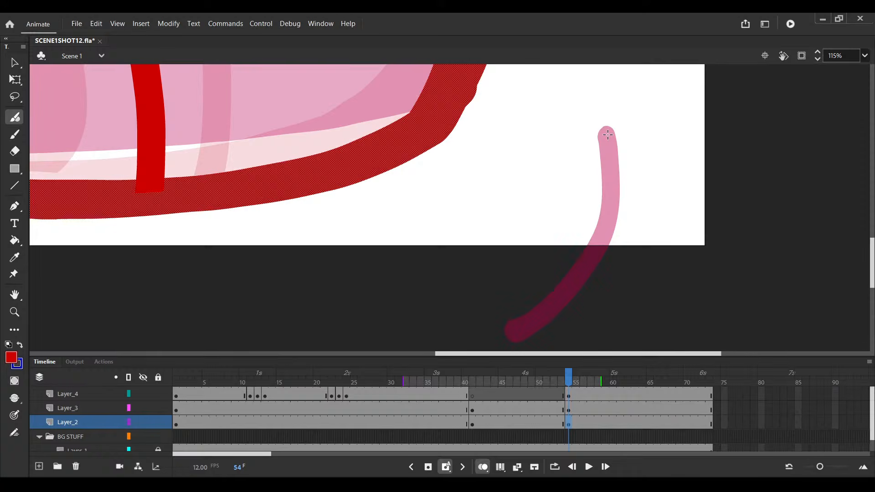
{"action": "left_click_drag", "start_coordinate": [607, 134], "coordinate": [493, 330]}
{"action": "key", "text": "ctrl+z"}
Brush a red crease below the eye's outer corner at frame 54, tracing the onion-skinned crease from top to bottom, and save the file
{"action": "key", "text": "ctrl+s"}
{"action": "left_click_drag", "start_coordinate": [607, 134], "coordinate": [512, 332]}
{"action": "scroll", "coordinate": [412, 238], "scroll_direction": "down", "scroll_amount": 6}
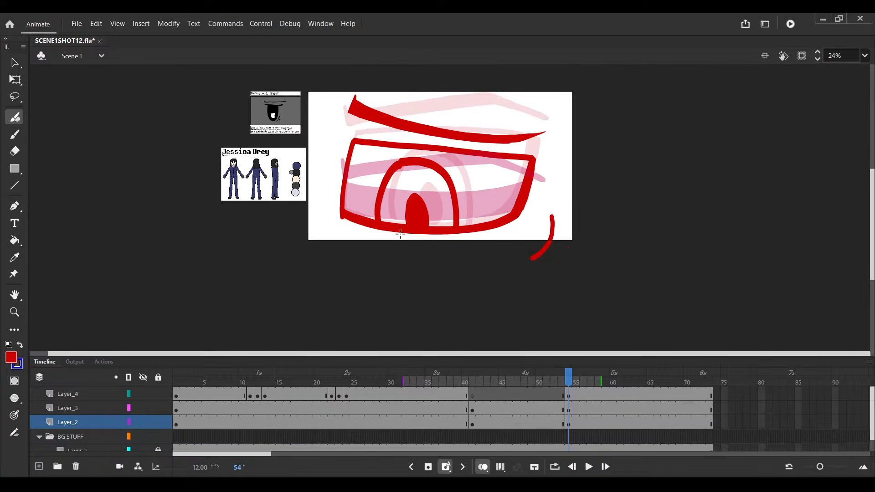
{"action": "key", "text": "ctrl+s"}
Play the animation from around frame 36 and check the Layer_3 brow at frames 48 and 51 against the onion-skinned poses
{"action": "key", "text": "e"}
{"action": "left_click", "coordinate": [434, 395]}
{"action": "key", "text": "Return"}
{"action": "left_click", "coordinate": [468, 404]}
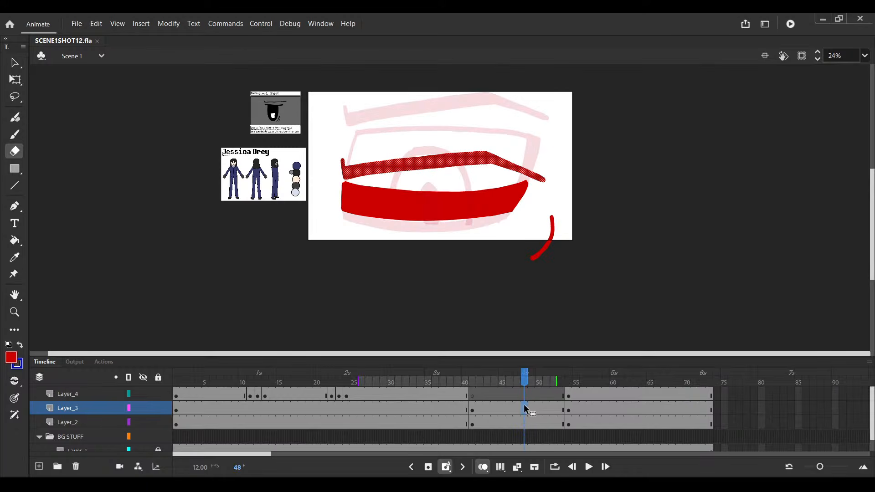
{"action": "left_click", "coordinate": [551, 408]}
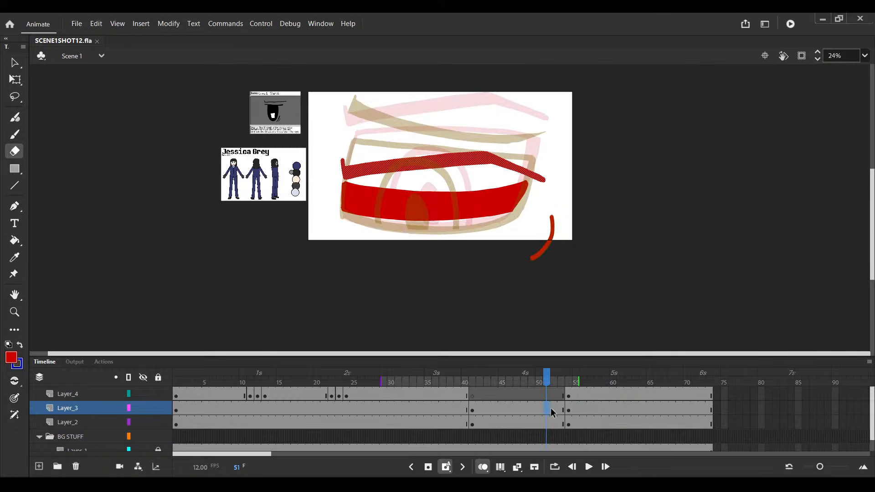
Select the Layer_3 brow at frame 54 and rotate it slightly clockwise, raising its inner end and lowering its outer end
{"action": "left_click", "coordinate": [565, 412]}
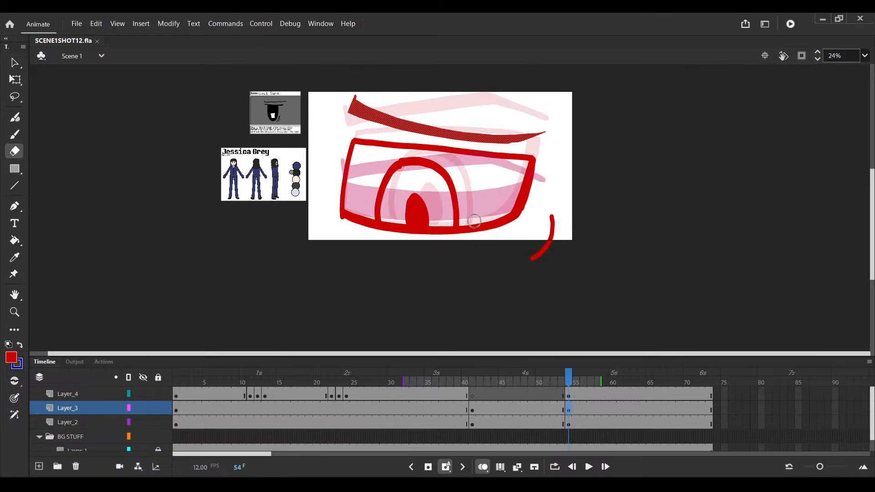
{"action": "scroll", "coordinate": [429, 157], "scroll_direction": "up", "scroll_amount": 2}
{"action": "key", "text": "v"}
{"action": "key", "text": "q"}
{"action": "left_click_drag", "start_coordinate": [459, 97], "coordinate": [466, 173]}
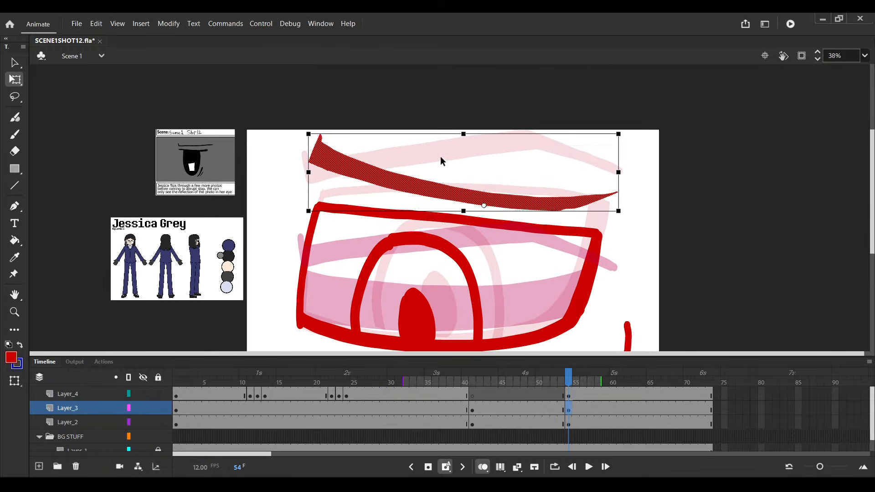
{"action": "scroll", "coordinate": [319, 122], "scroll_direction": "up", "scroll_amount": 2}
{"action": "left_click_drag", "start_coordinate": [304, 139], "coordinate": [308, 126]}
{"action": "scroll", "coordinate": [324, 144], "scroll_direction": "down", "scroll_amount": 2}
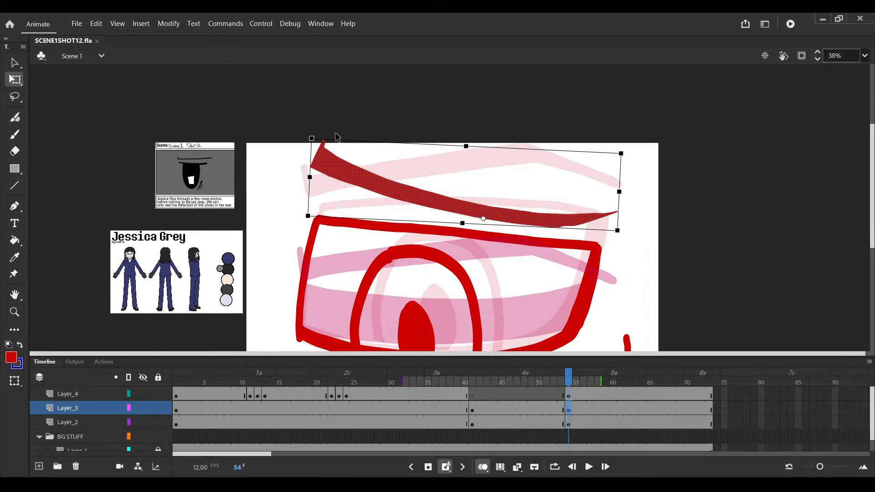
Nudge the frame 54 brow inward and slightly down, save the file, and rotate the brow a little further clockwise
{"action": "key", "text": "shift+Up"}
{"action": "key", "text": "ctrl+s"}
{"action": "key", "text": "shift+Down"}
{"action": "key", "text": "shift+Left"}
{"action": "key", "text": "shift+Left"}
{"action": "key", "text": "ctrl+s"}
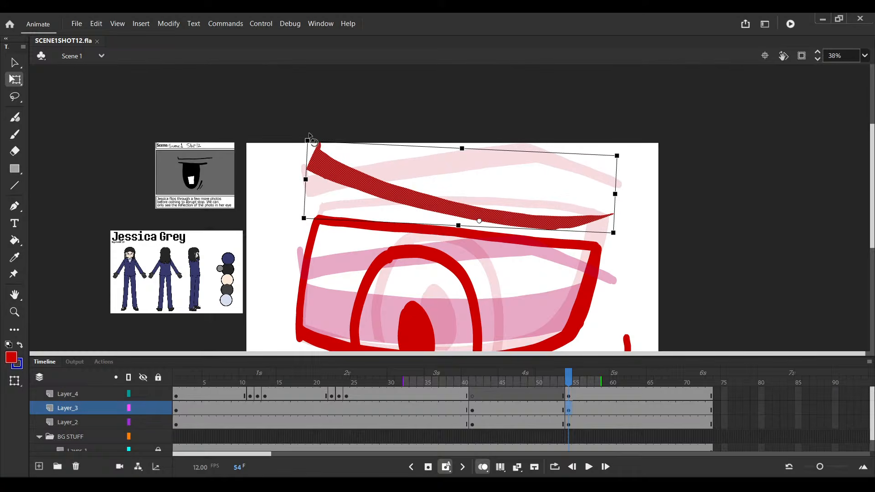
{"action": "left_click_drag", "start_coordinate": [310, 137], "coordinate": [312, 133]}
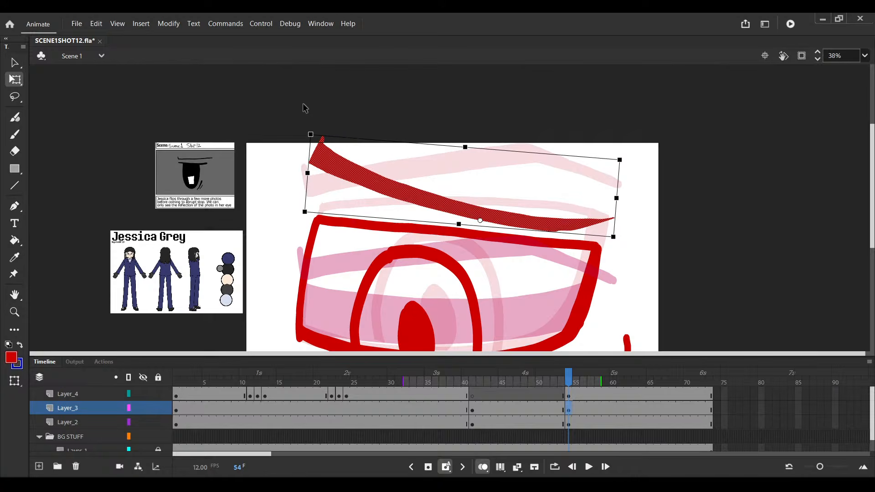
Save the file and nudge the selected eyebrow stroke on frame 54 seven large increments to the left
{"action": "key", "text": "ctrl+s"}
{"action": "scroll", "coordinate": [357, 179], "scroll_direction": "down", "scroll_amount": 1}
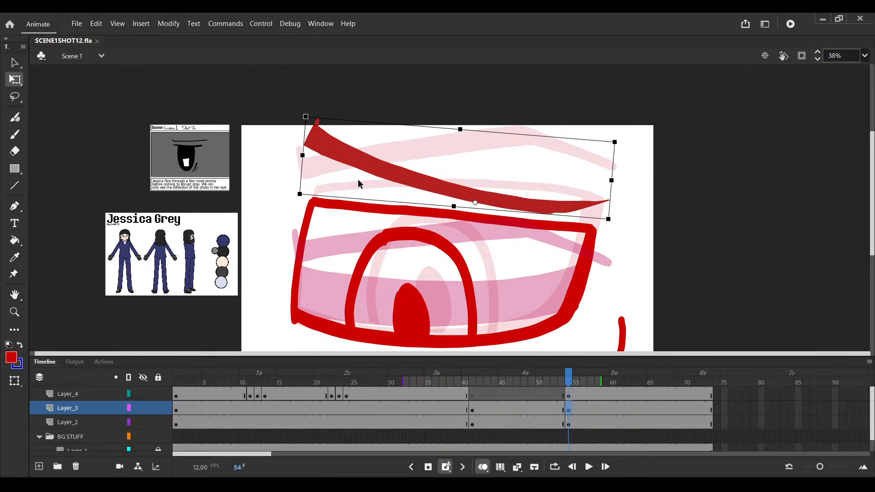
{"action": "key", "text": "shift+Left"}
{"action": "key", "text": "shift+Left"}
{"action": "key", "text": "shift+Left"}
{"action": "key", "text": "shift+Left"}
{"action": "key", "text": "shift+Left"}
{"action": "key", "text": "shift+Left"}
{"action": "key", "text": "shift+Left"}
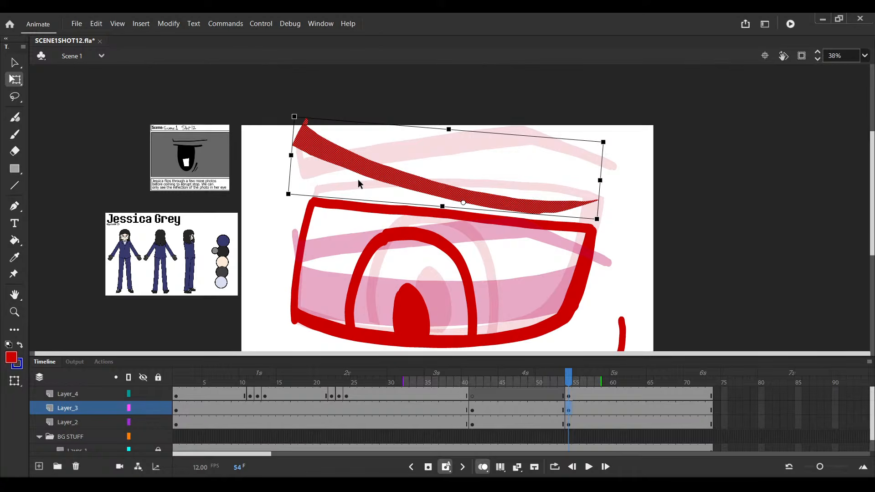
Rotate the eyebrow stroke slightly counter-clockwise, nudge it back seven large increments to the right, and save the file
{"action": "scroll", "coordinate": [308, 126], "scroll_direction": "up", "scroll_amount": 2}
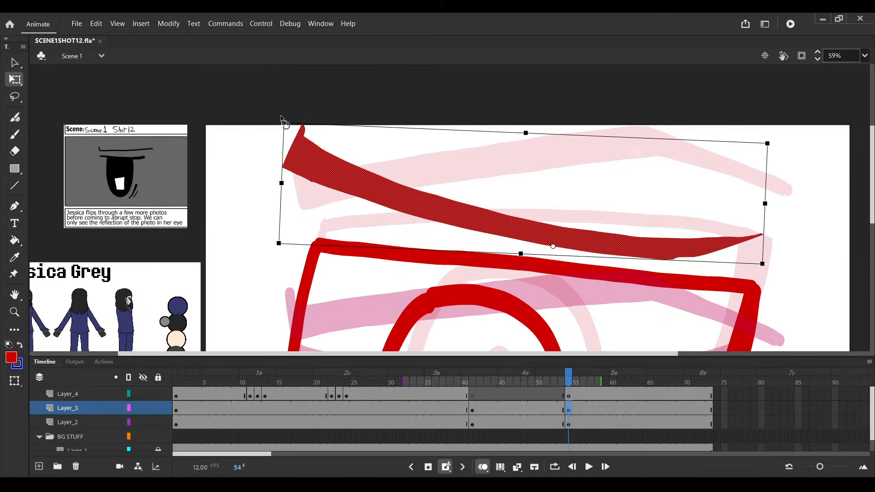
{"action": "scroll", "coordinate": [281, 119], "scroll_direction": "down", "scroll_amount": 2}
{"action": "key", "text": "shift+Right"}
{"action": "key", "text": "shift+Right"}
{"action": "key", "text": "shift+Right"}
{"action": "key", "text": "shift+Right"}
{"action": "key", "text": "shift+Right"}
{"action": "key", "text": "shift+Right"}
{"action": "key", "text": "shift+Right"}
{"action": "key", "text": "ctrl+s"}
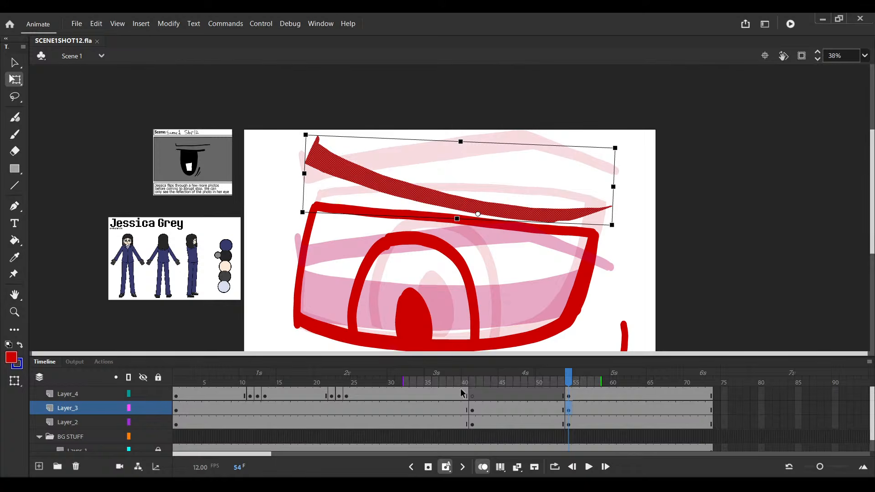
Play the animation from around frame 40 and again from frame 52 to check the motion into the open eye
{"action": "left_click", "coordinate": [461, 409]}
{"action": "key", "text": "Return"}
{"action": "left_click", "coordinate": [554, 416]}
{"action": "key", "text": "Return"}
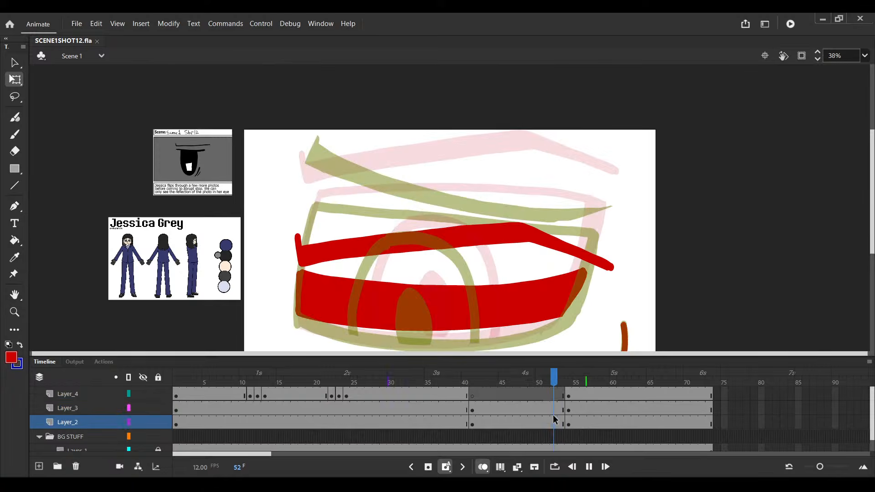
Delete the eyebrow and closed eyelid artwork at frame 52 on Layer_3 and Layer_2, keeping the small side crease, and save
{"action": "left_click", "coordinate": [553, 414]}
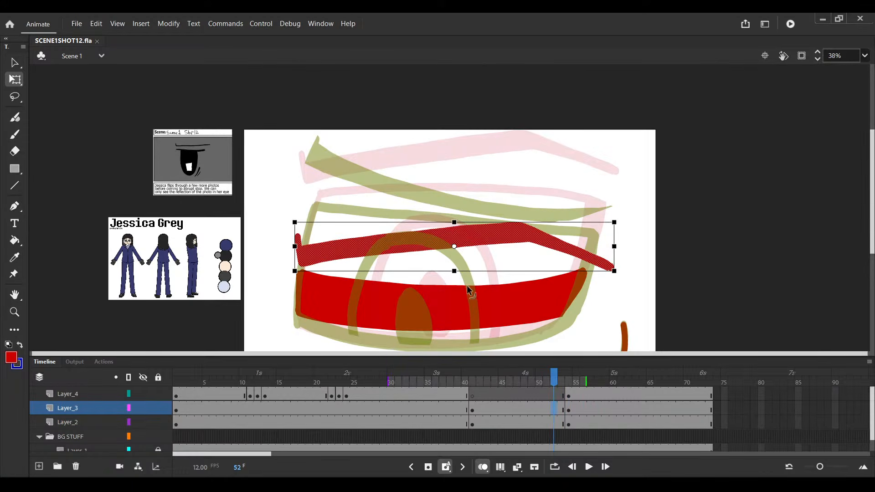
{"action": "scroll", "coordinate": [481, 305], "scroll_direction": "up", "scroll_amount": 2}
{"action": "left_click", "coordinate": [484, 281], "text": "shift"}
{"action": "key", "text": "Delete"}
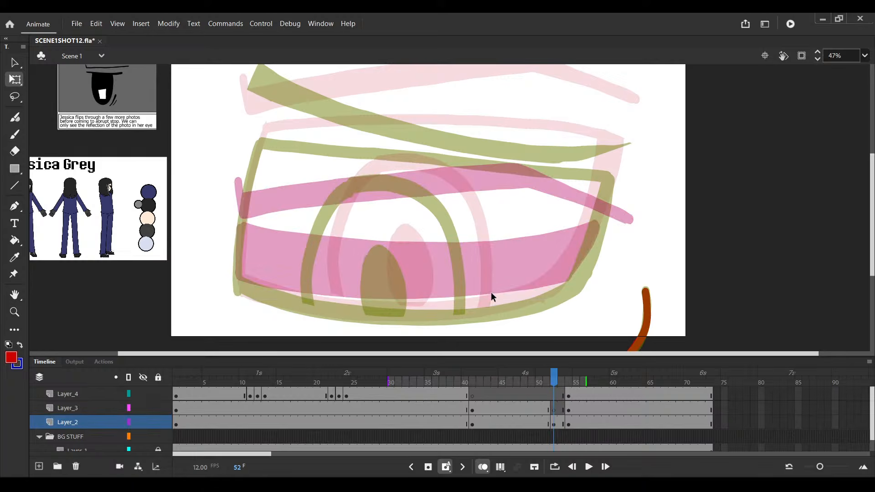
{"action": "key", "text": "ctrl+s"}
Brush the left edge of the half-open eye on Layer_2 at frame 52, redoing the stroke until it fits between the onion skins
{"action": "key", "text": "b"}
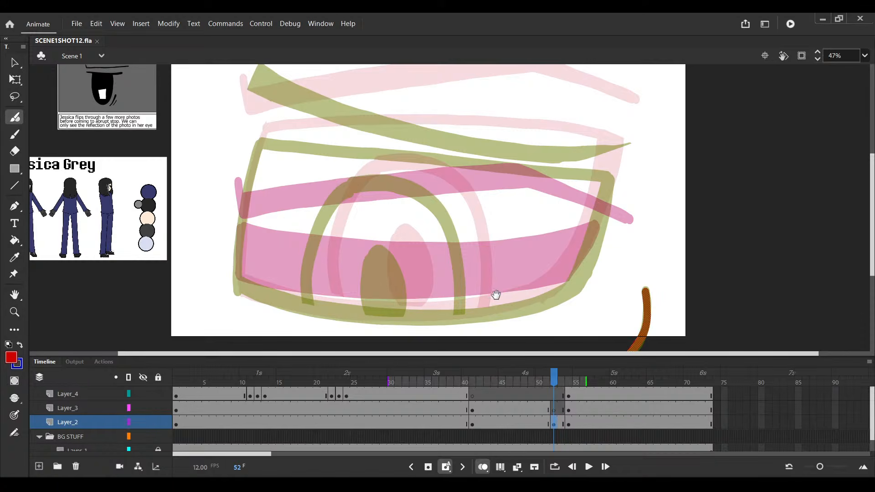
{"action": "scroll", "coordinate": [494, 293], "scroll_direction": "down", "scroll_amount": 1}
{"action": "left_click_drag", "start_coordinate": [244, 171], "coordinate": [242, 195]}
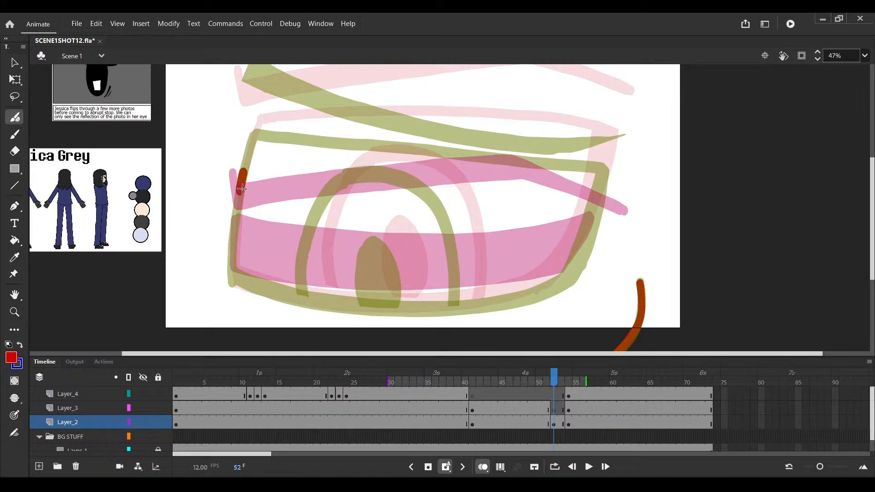
{"action": "key", "text": "ctrl+z"}
{"action": "scroll", "coordinate": [243, 173], "scroll_direction": "up", "scroll_amount": 1}
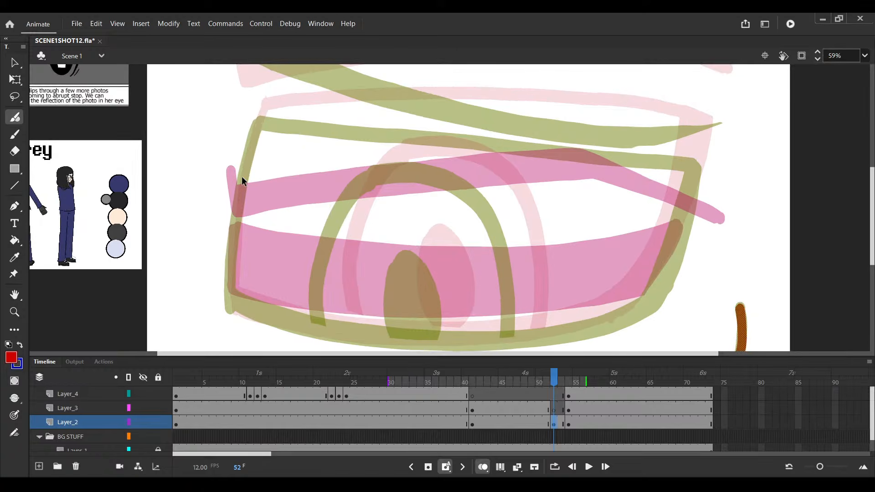
{"action": "left_click_drag", "start_coordinate": [241, 189], "coordinate": [242, 179]}
{"action": "key", "text": "ctrl+z"}
{"action": "left_click_drag", "start_coordinate": [241, 176], "coordinate": [230, 298]}
{"action": "key", "text": "ctrl+z"}
{"action": "left_click", "coordinate": [242, 174], "text": "ctrl"}
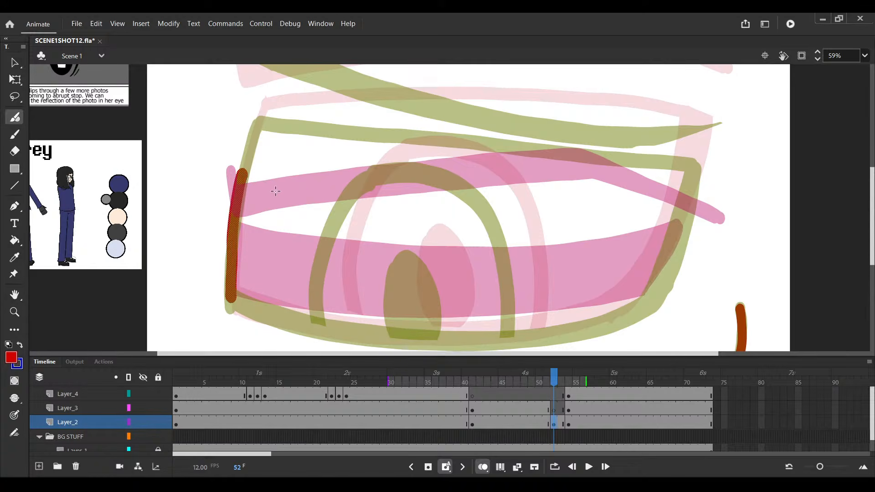
Brush a curved upper lid line from the left edge across to the eye's outer corner, and save the file
{"action": "mouse_move", "coordinate": [261, 185]}
{"action": "left_mouse_down"}
{"action": "mouse_move", "coordinate": [231, 177]}
{"action": "mouse_move", "coordinate": [242, 165]}
{"action": "mouse_move", "coordinate": [656, 195]}
{"action": "left_mouse_up"}
{"action": "key", "text": "ctrl+z"}
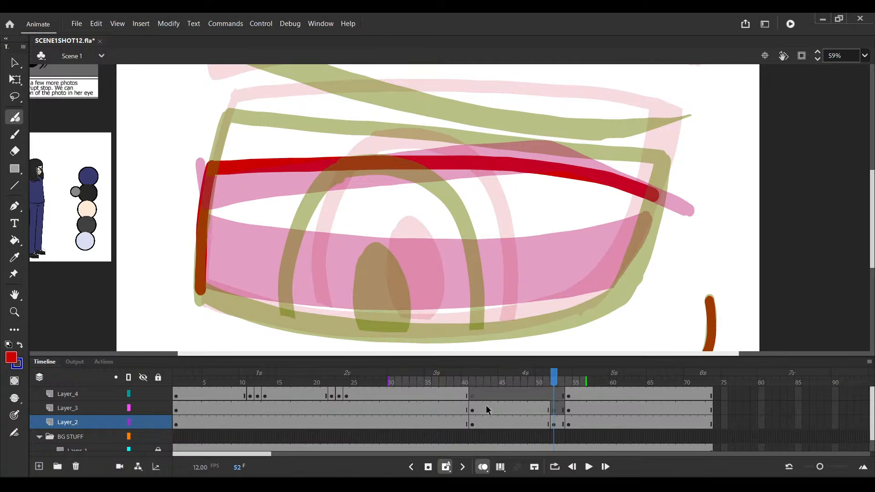
{"action": "key", "text": "ctrl+s"}
Brush the lower lid and right side to close the eye outline, add a second stroke beneath for thickness, and save
{"action": "left_click", "coordinate": [203, 278], "text": "ctrl"}
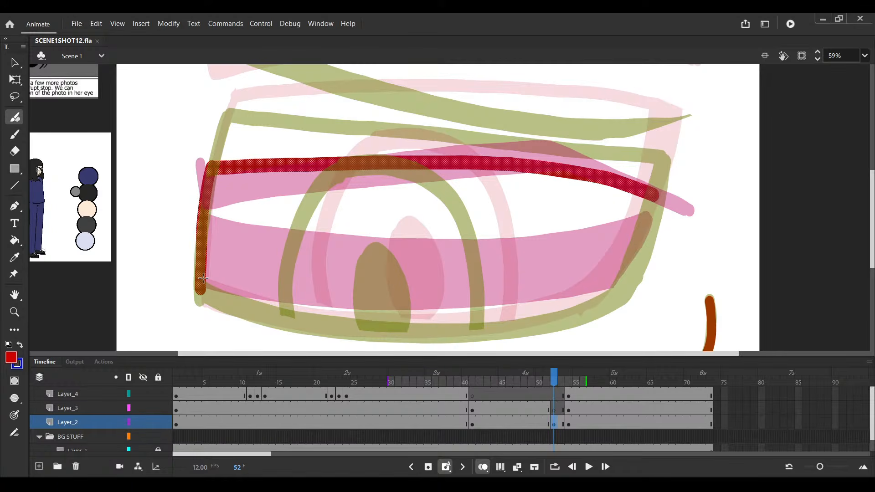
{"action": "left_click_drag", "start_coordinate": [651, 197], "coordinate": [203, 282]}
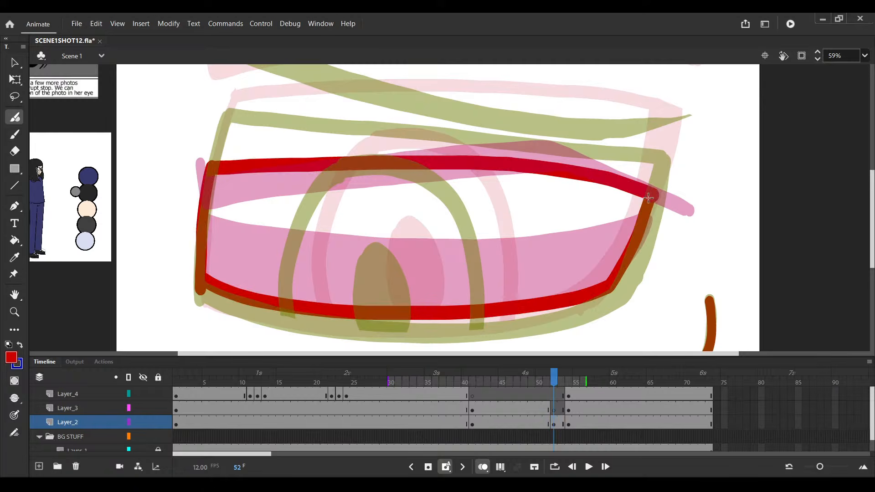
{"action": "left_click", "coordinate": [204, 287], "text": "ctrl"}
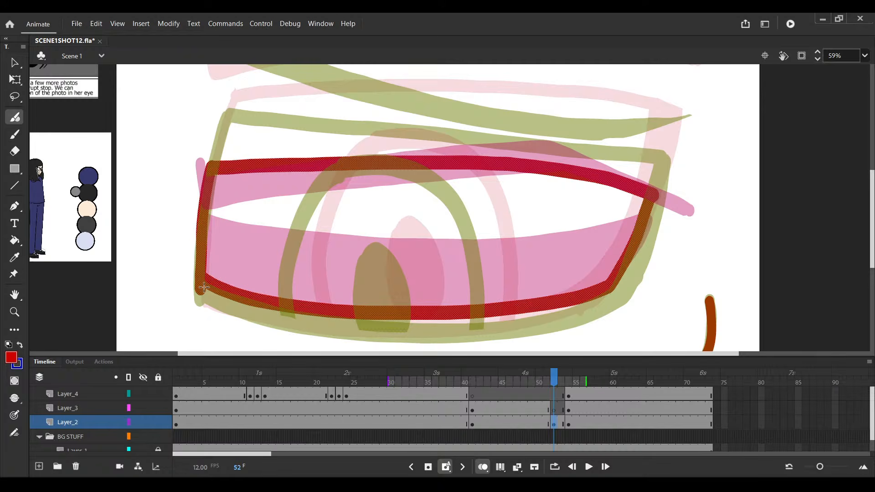
{"action": "mouse_move", "coordinate": [203, 287]}
{"action": "left_mouse_down"}
{"action": "mouse_move", "coordinate": [647, 220]}
{"action": "mouse_move", "coordinate": [654, 196]}
{"action": "left_mouse_up"}
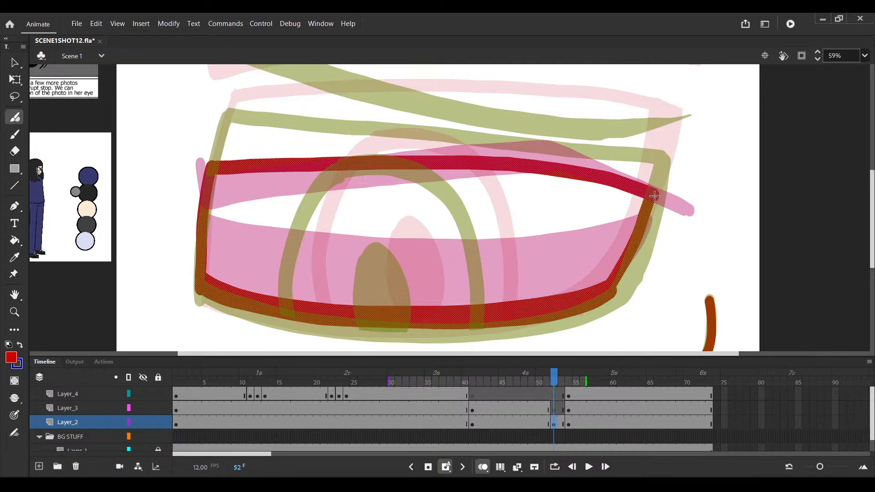
{"action": "key", "text": "ctrl+shift+a"}
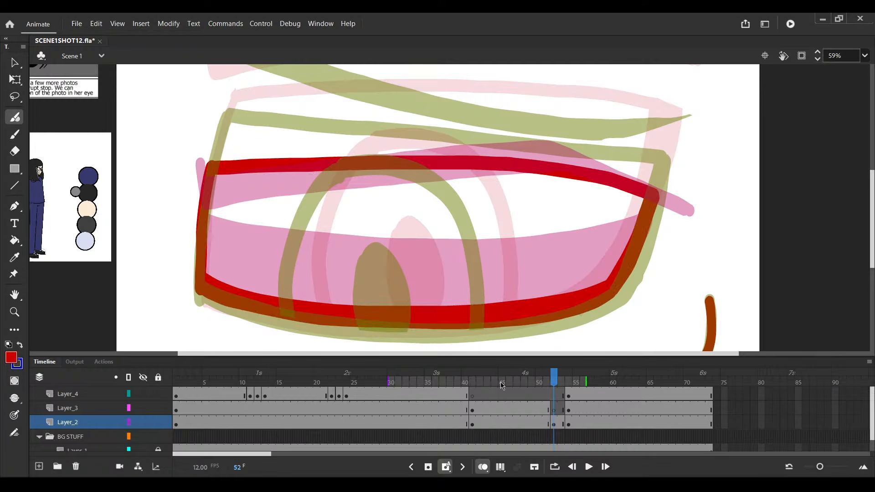
{"action": "key", "text": "ctrl+s"}
Select the eye outline with Free Transform, set its pivot on the left edge, and stretch it slightly wider
{"action": "scroll", "coordinate": [500, 382], "scroll_direction": "down", "scroll_amount": 1}
{"action": "scroll", "coordinate": [447, 166], "scroll_direction": "down", "scroll_amount": 2}
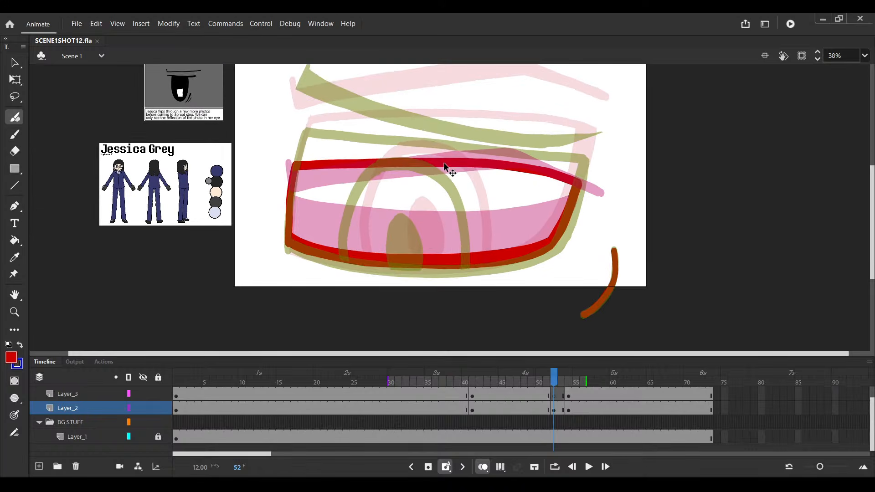
{"action": "left_click", "coordinate": [445, 165], "text": "ctrl"}
{"action": "key", "text": "q"}
{"action": "left_click_drag", "start_coordinate": [433, 213], "coordinate": [284, 213]}
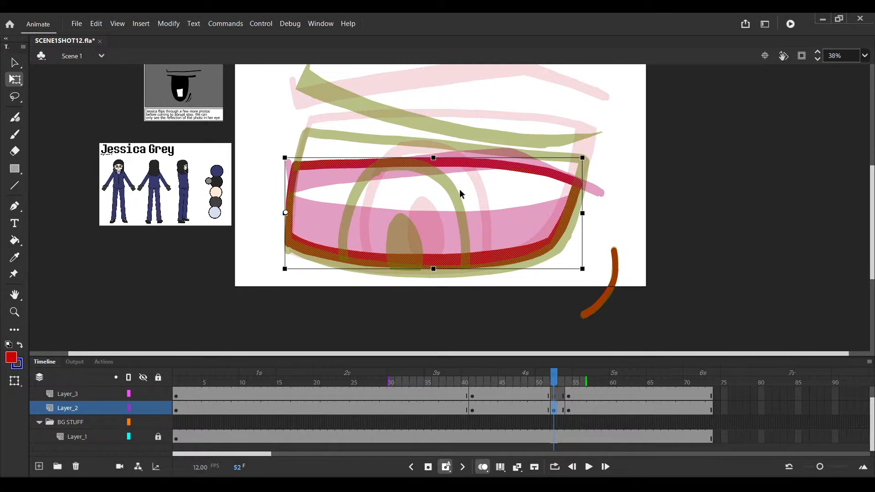
{"action": "scroll", "coordinate": [584, 214], "scroll_direction": "up", "scroll_amount": 3}
{"action": "left_click_drag", "start_coordinate": [575, 210], "coordinate": [578, 210]}
{"action": "scroll", "coordinate": [465, 314], "scroll_direction": "down", "scroll_amount": 1}
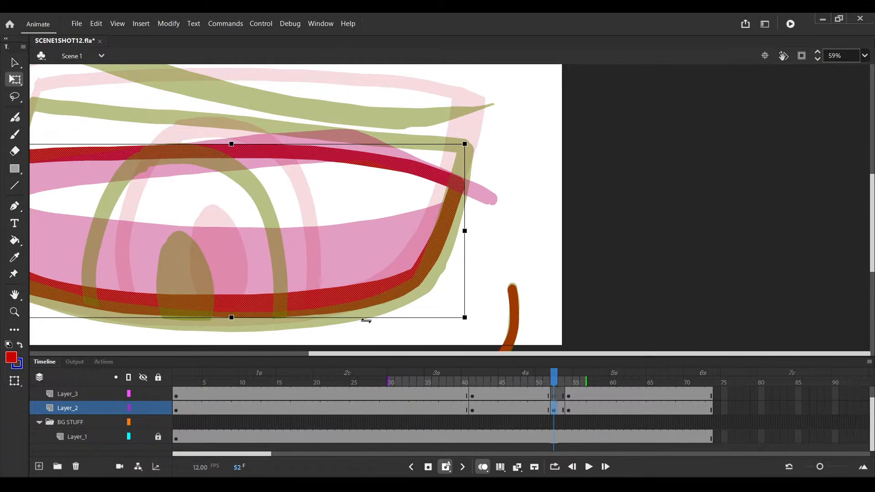
Play the animation from frame 51 to check how the closed eye changes into the new half-open drawing
{"action": "left_click", "coordinate": [538, 394]}
{"action": "key", "text": "Return"}
{"action": "key", "text": "Return"}
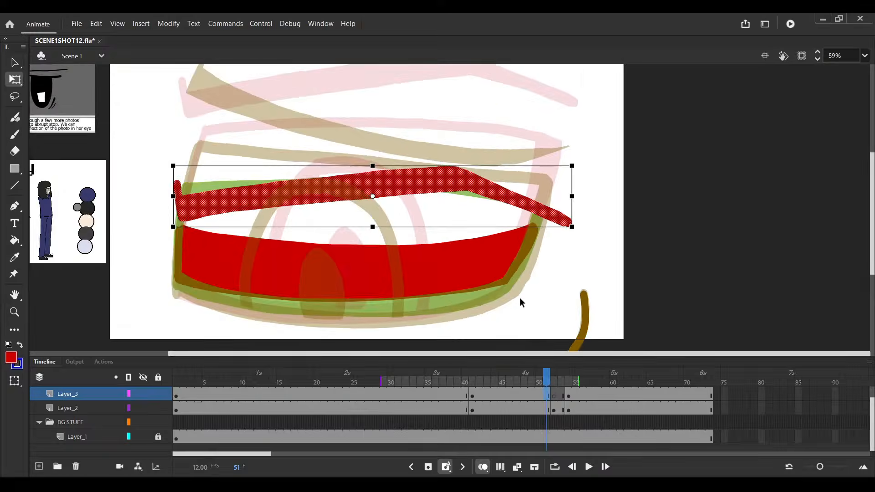
Set the pivot of Layer_2's frame 52 artwork on the lower lid, squash it slightly from above, skew it slightly, and save
{"action": "scroll", "coordinate": [456, 274], "scroll_direction": "down", "scroll_amount": 2}
{"action": "left_click", "coordinate": [438, 261]}
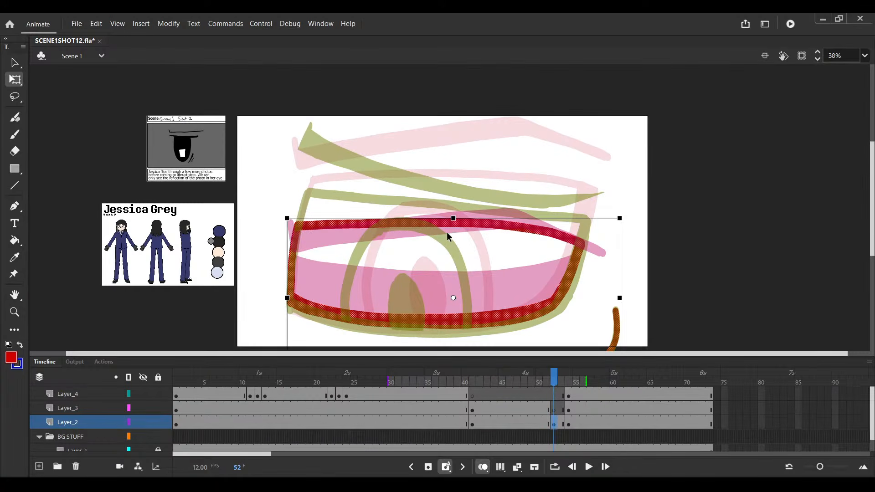
{"action": "key", "text": "ctrl+s"}
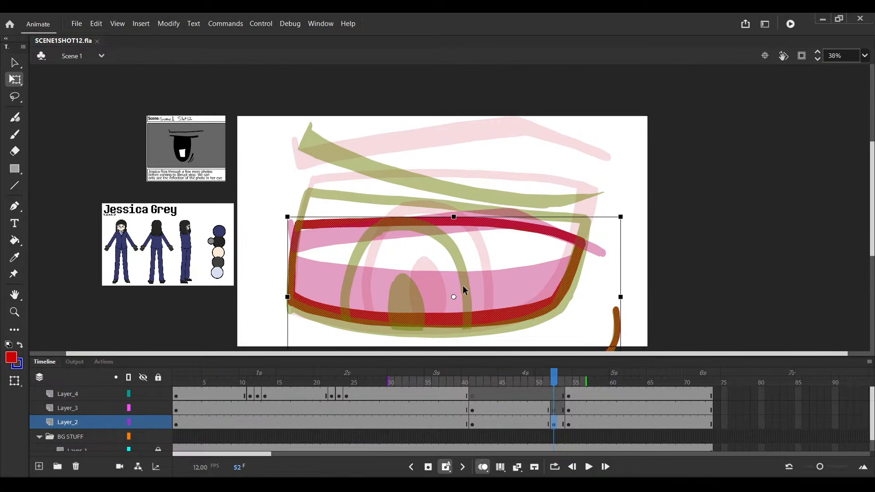
{"action": "left_click_drag", "start_coordinate": [454, 297], "coordinate": [446, 318]}
{"action": "left_click_drag", "start_coordinate": [453, 216], "coordinate": [453, 223]}
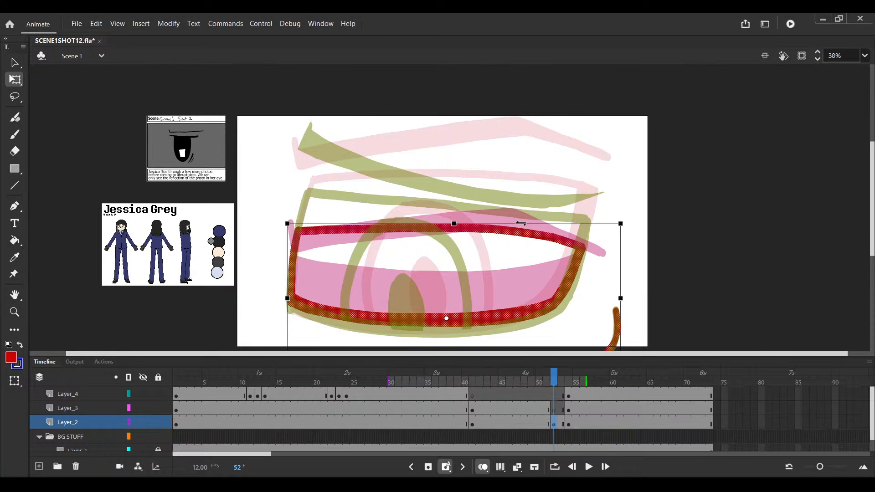
{"action": "left_click_drag", "start_coordinate": [521, 223], "coordinate": [524, 223]}
{"action": "key", "text": "ctrl+s"}
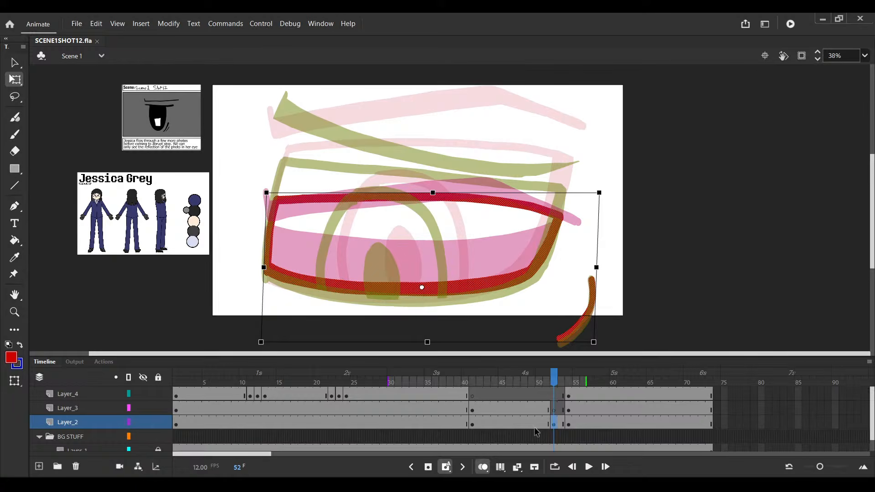
Compare the closed eye on frame 51 with the half-open eye on frame 52
{"action": "left_click", "coordinate": [541, 423]}
{"action": "left_click_drag", "start_coordinate": [541, 422], "coordinate": [546, 418]}
{"action": "left_click", "coordinate": [548, 412]}
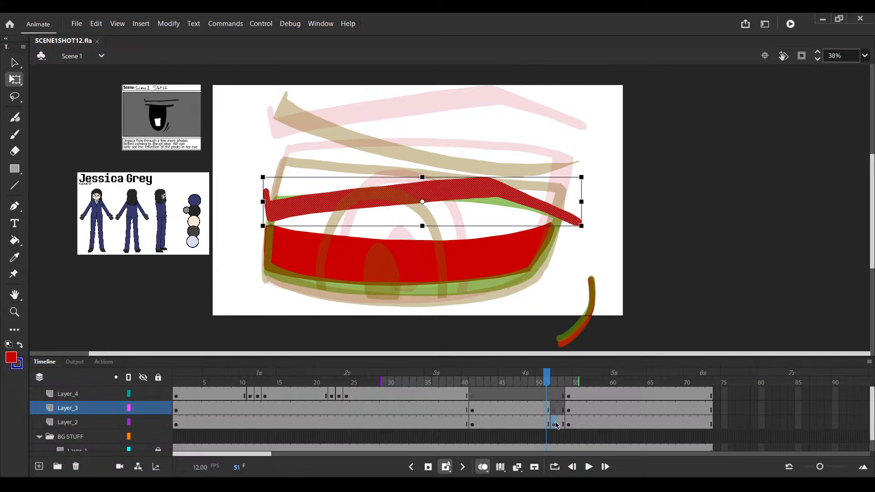
{"action": "left_click", "coordinate": [554, 422]}
Thicken the eye's lower lid with an extra brush stroke along its underside, and save the file
{"action": "scroll", "coordinate": [374, 295], "scroll_direction": "up", "scroll_amount": 2}
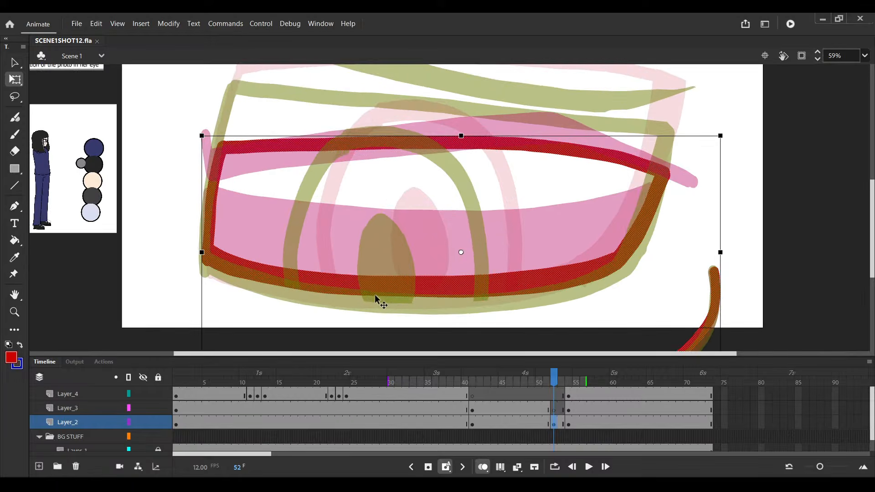
{"action": "left_click_drag", "start_coordinate": [416, 251], "coordinate": [381, 224]}
{"action": "key", "text": "b"}
{"action": "left_click", "coordinate": [175, 219]}
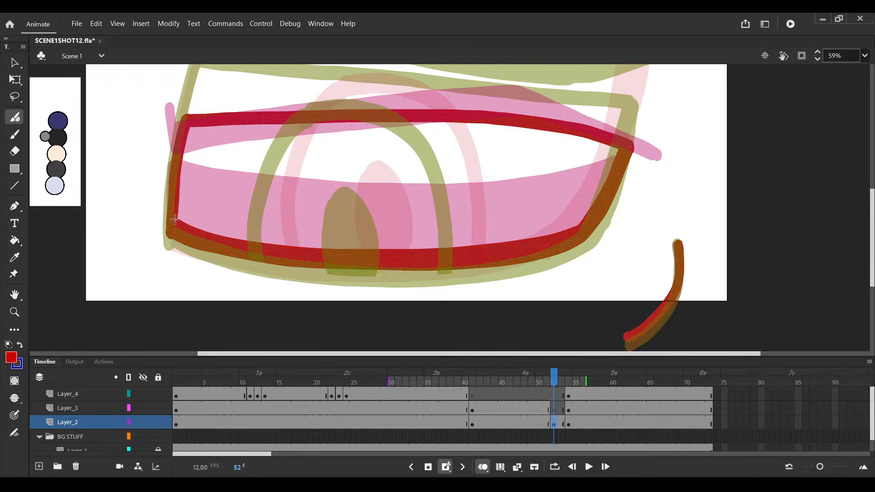
{"action": "key", "text": "ctrl+z"}
{"action": "left_click_drag", "start_coordinate": [176, 233], "coordinate": [582, 242]}
{"action": "key", "text": "v"}
{"action": "left_click", "coordinate": [628, 151]}
{"action": "key", "text": "b"}
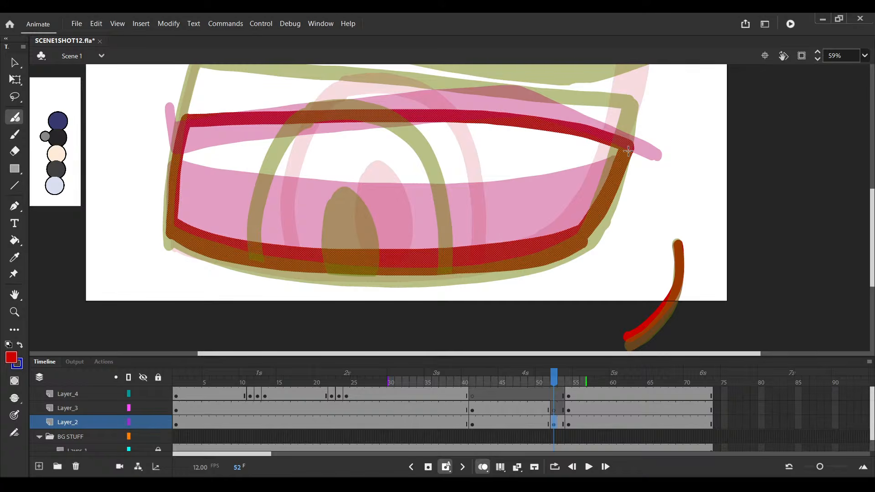
{"action": "scroll", "coordinate": [572, 248], "scroll_direction": "down", "scroll_amount": 3}
{"action": "key", "text": "ctrl+s"}
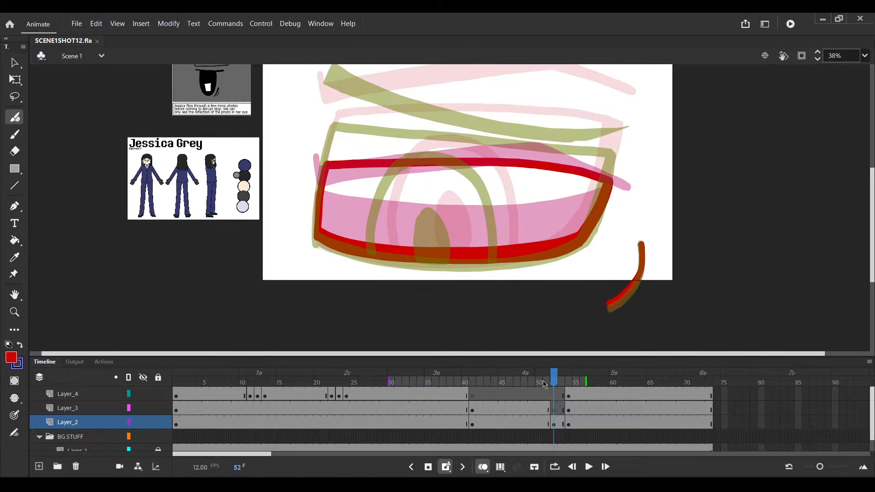
Brush the eyebrow's short left end and long lower edge on Layer_3 at frame 52, between the onion-skinned eyebrows
{"action": "left_click", "coordinate": [554, 410]}
{"action": "left_click_drag", "start_coordinate": [464, 173], "coordinate": [440, 195]}
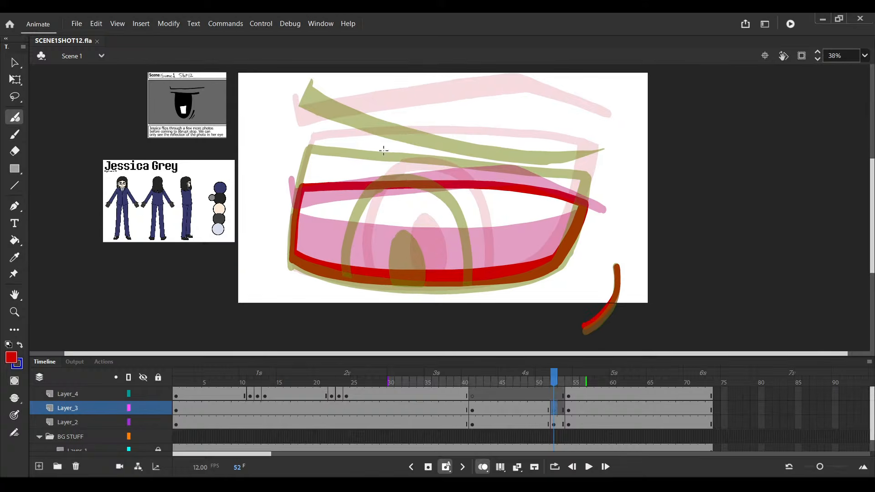
{"action": "mouse_move", "coordinate": [323, 102]}
{"action": "left_mouse_down"}
{"action": "mouse_move", "coordinate": [299, 130]}
{"action": "mouse_move", "coordinate": [266, 133]}
{"action": "mouse_move", "coordinate": [276, 162]}
{"action": "left_mouse_up"}
{"action": "scroll", "coordinate": [299, 130], "scroll_direction": "up", "scroll_amount": 2}
{"action": "key", "text": "ctrl+z"}
{"action": "key", "text": "ctrl+z"}
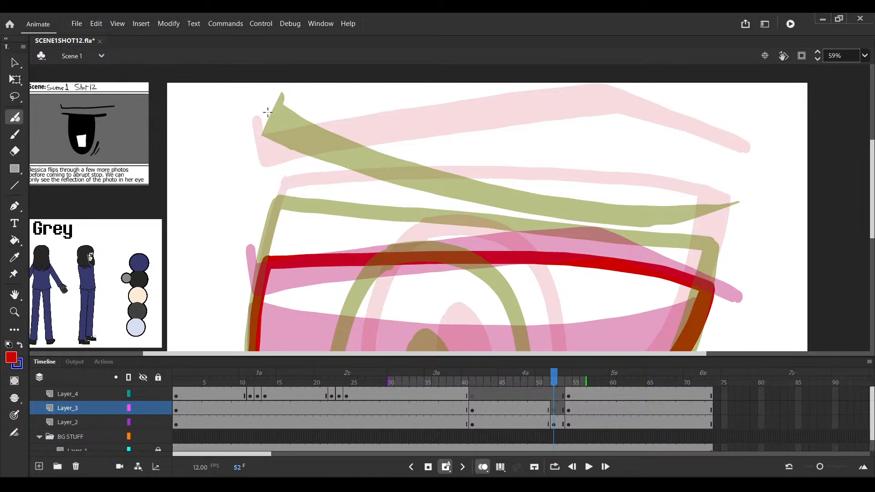
{"action": "mouse_move", "coordinate": [268, 113]}
{"action": "left_mouse_down"}
{"action": "mouse_move", "coordinate": [274, 165]}
{"action": "mouse_move", "coordinate": [346, 157]}
{"action": "left_mouse_up"}
{"action": "scroll", "coordinate": [266, 172], "scroll_direction": "right", "scroll_amount": 2}
{"action": "key", "text": "ctrl+z"}
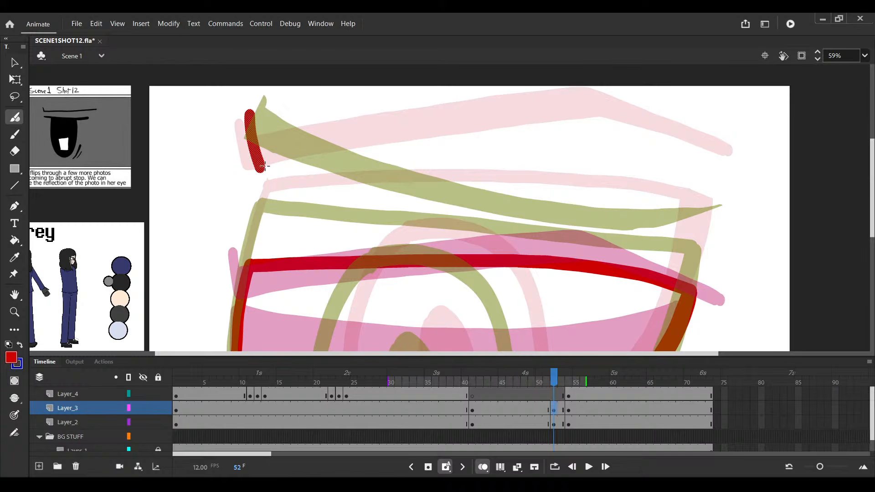
{"action": "key", "text": "ctrl+y"}
{"action": "scroll", "coordinate": [267, 167], "scroll_direction": "right", "scroll_amount": 2}
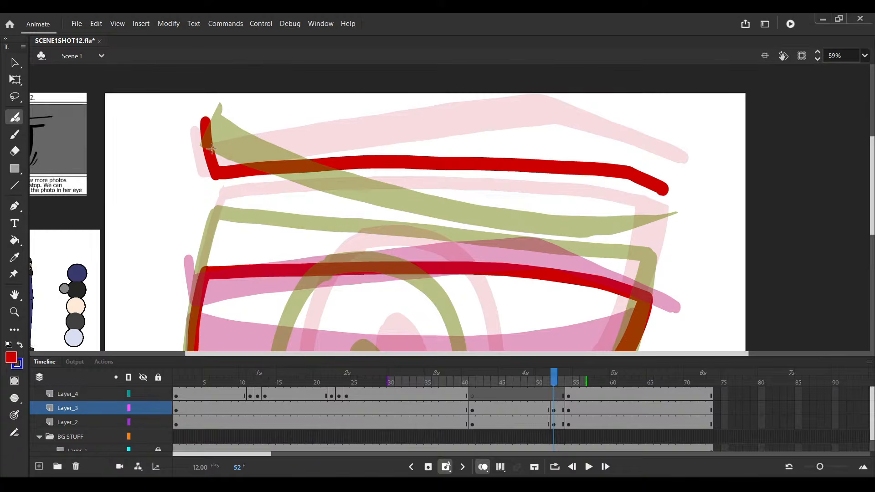
Brush the eyebrow's upper edge above the lower one, and trim the right ends of both lines
{"action": "mouse_move", "coordinate": [212, 149]}
{"action": "left_mouse_down"}
{"action": "mouse_move", "coordinate": [660, 188]}
{"action": "mouse_move", "coordinate": [668, 197]}
{"action": "left_mouse_up"}
{"action": "scroll", "coordinate": [661, 198], "scroll_direction": "up", "scroll_amount": 2, "text": "ctrl"}
{"action": "key", "text": "e"}
{"action": "left_click_drag", "start_coordinate": [645, 137], "coordinate": [656, 193]}
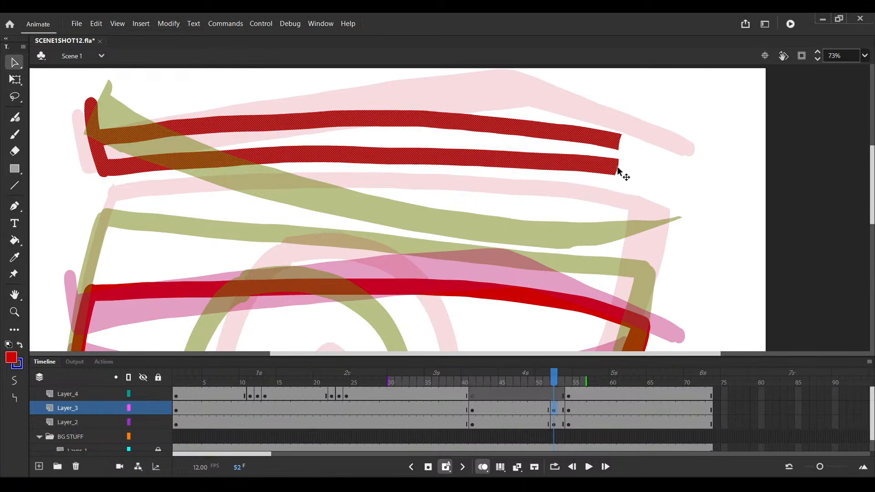
Brush the eyebrow's right tip as a downward point that joins the open ends of its upper and lower edges
{"action": "key", "text": "y"}
{"action": "key", "text": "ctrl+z"}
{"action": "left_click_drag", "start_coordinate": [616, 141], "coordinate": [677, 193]}
{"action": "scroll", "coordinate": [666, 193], "scroll_direction": "down", "scroll_amount": 2, "text": "ctrl"}
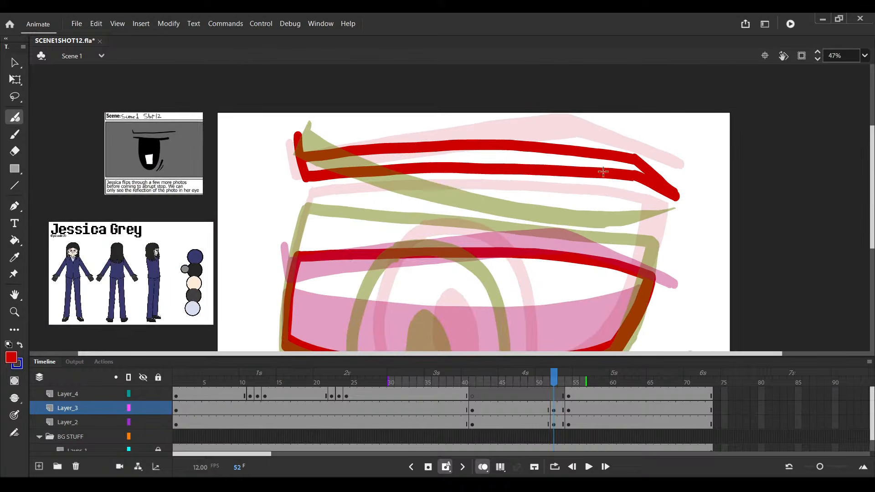
Squash the whole eyebrow on Layer_3 at frame 52 slightly in height with Free Transform, and save the file
{"action": "key", "text": "q"}
{"action": "left_click", "coordinate": [560, 149]}
{"action": "left_click_drag", "start_coordinate": [486, 166], "coordinate": [328, 171]}
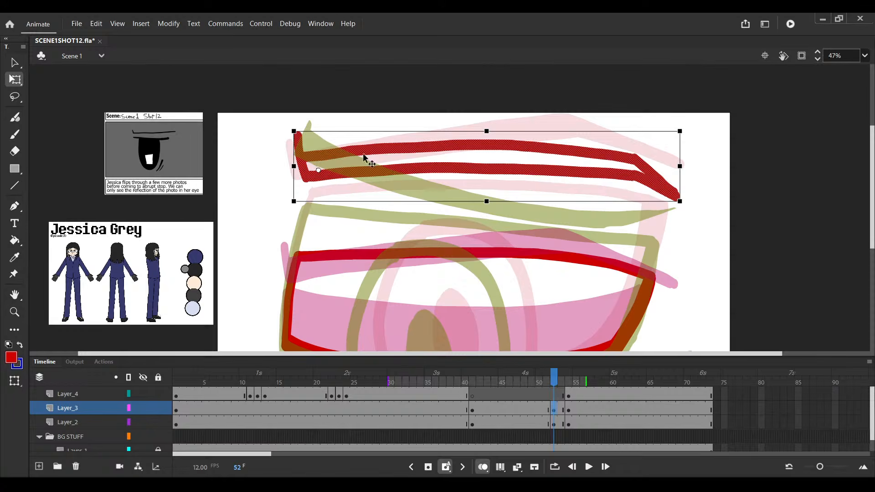
{"action": "left_click_drag", "start_coordinate": [486, 131], "coordinate": [486, 136]}
{"action": "key", "text": "ctrl+s"}
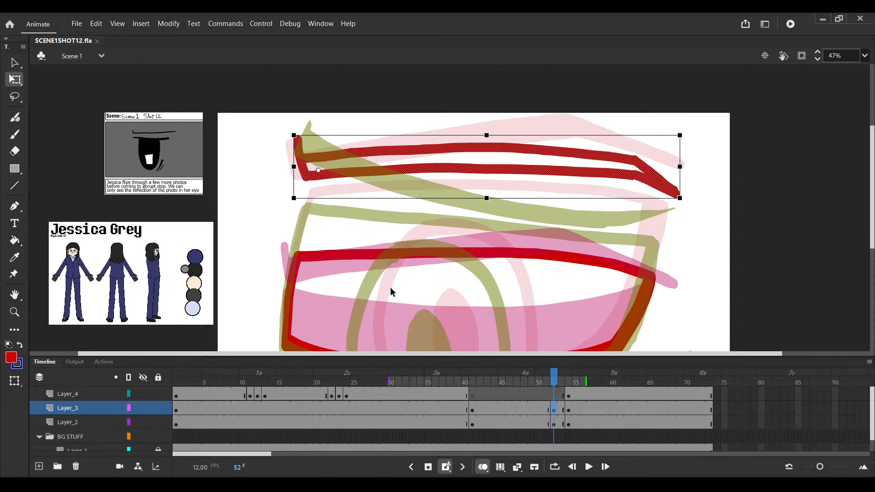
Erase along the underside of the eyebrow's lower edge to make that line thinner
{"action": "scroll", "coordinate": [423, 215], "scroll_direction": "right", "scroll_amount": 2}
{"action": "scroll", "coordinate": [431, 218], "scroll_direction": "up", "scroll_amount": 1, "text": "ctrl"}
{"action": "key", "text": "e"}
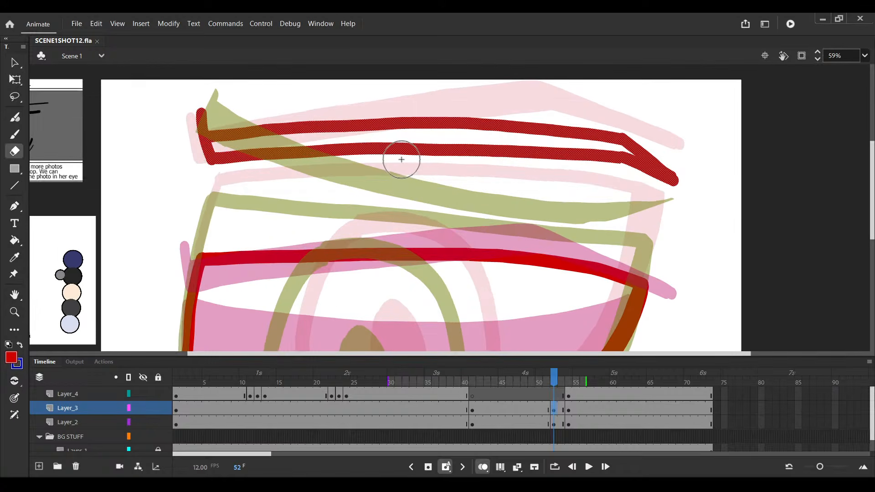
{"action": "mouse_move", "coordinate": [345, 167]}
{"action": "left_mouse_down"}
{"action": "mouse_move", "coordinate": [302, 172]}
{"action": "mouse_move", "coordinate": [611, 171]}
{"action": "left_mouse_up"}
{"action": "left_click_drag", "start_coordinate": [302, 170], "coordinate": [303, 172]}
{"action": "scroll", "coordinate": [411, 235], "scroll_direction": "down", "scroll_amount": 1, "text": "ctrl"}
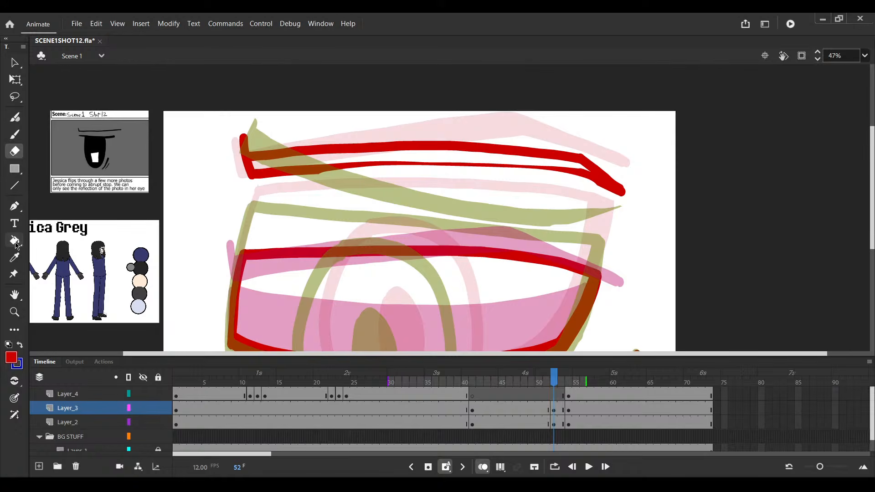
Fill the space between the eyebrow's two edges with red, and save the file
{"action": "key", "text": "k"}
{"action": "left_click", "coordinate": [343, 158]}
{"action": "scroll", "coordinate": [462, 284], "scroll_direction": "down", "scroll_amount": 2, "text": "ctrl"}
{"action": "key", "text": "ctrl+s"}
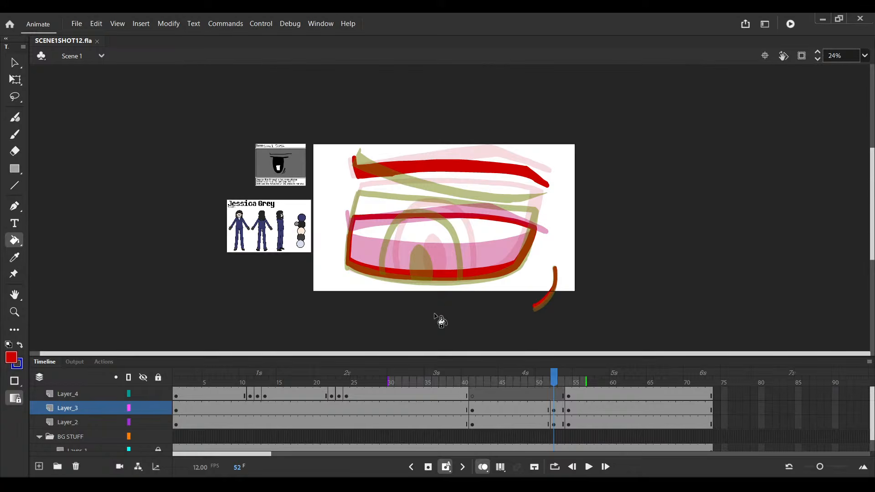
Preview the eye opening, and delete the eyebrow drawing from Layer_3 at frame 52
{"action": "key", "text": "e"}
{"action": "left_click", "coordinate": [517, 404]}
{"action": "key", "text": "Return"}
{"action": "left_click", "coordinate": [547, 411]}
{"action": "left_click", "coordinate": [553, 414]}
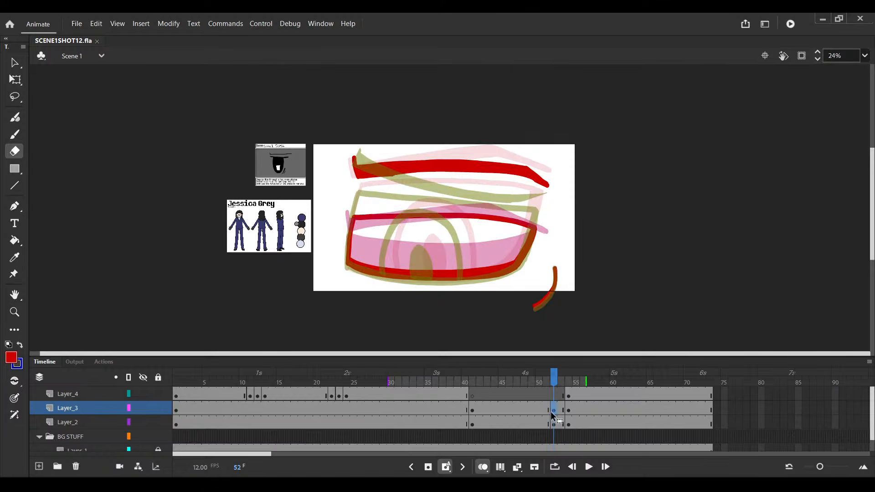
{"action": "key", "text": "Delete"}
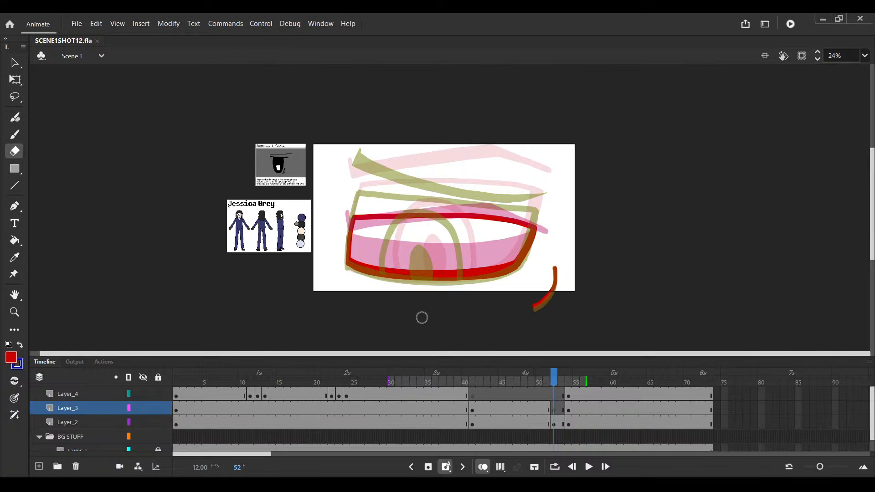
Copy the iris and pupil from frame 55 to a Layer_4 keyframe at frame 52, shifted slightly up and to the right
{"action": "left_click", "coordinate": [576, 396]}
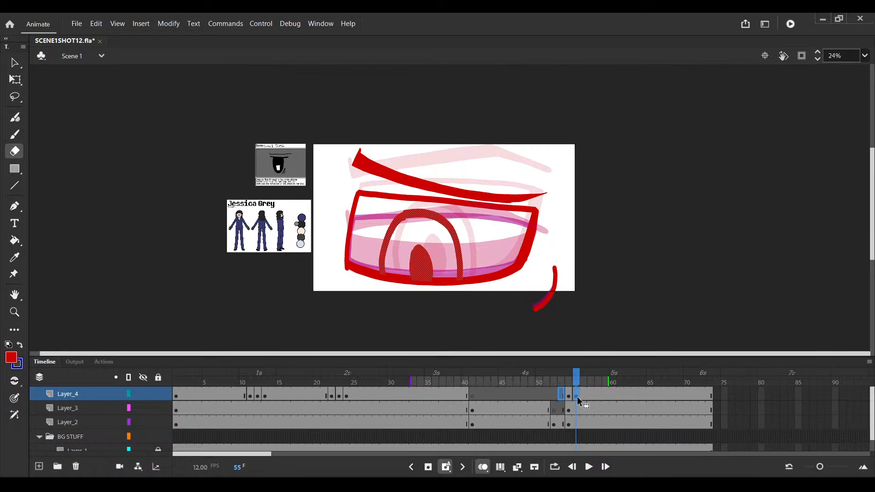
{"action": "left_click", "coordinate": [555, 396]}
{"action": "key", "text": "ctrl+s"}
{"action": "scroll", "coordinate": [423, 253], "scroll_direction": "up", "scroll_amount": 3}
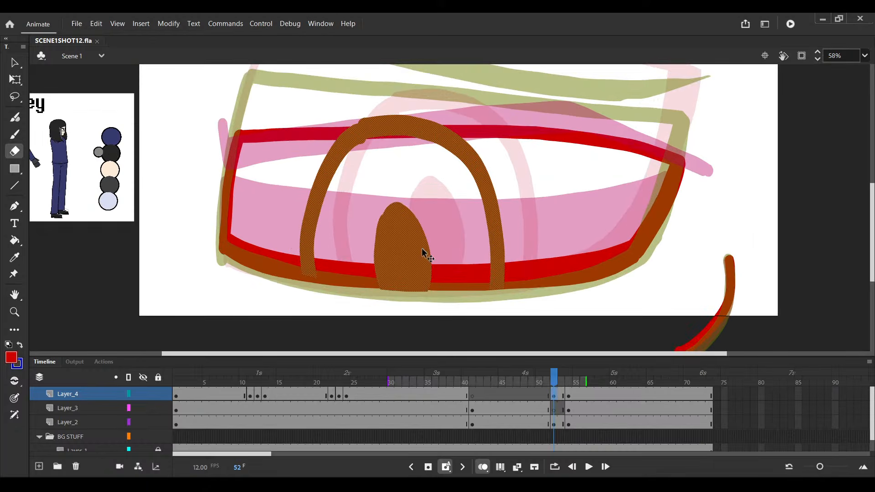
{"action": "key", "text": "ctrl+shift+v"}
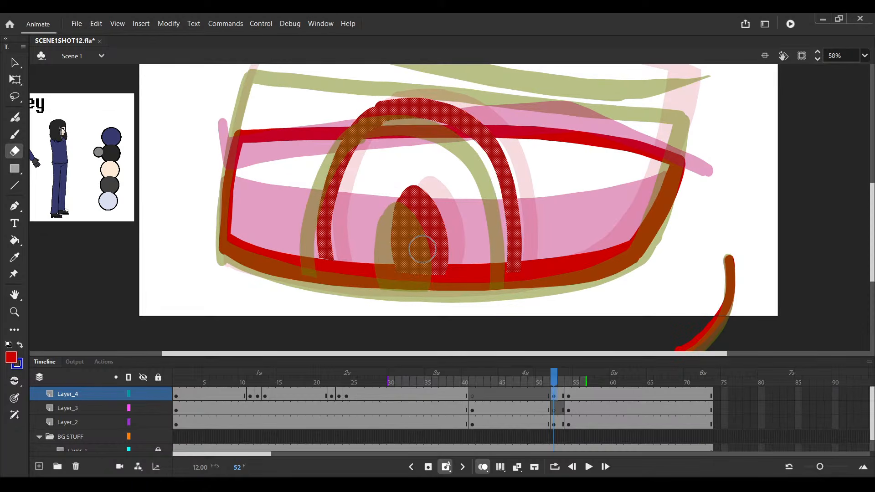
Erase the part of the shifted iris above the upper lid, and save the file
{"action": "left_click_drag", "start_coordinate": [492, 108], "coordinate": [494, 112]}
{"action": "scroll", "coordinate": [506, 114], "scroll_direction": "down", "scroll_amount": 2}
{"action": "key", "text": "ctrl+s"}
Preview the eye opening from frame 50, shorten the onion skin range to start about five frames before frame 52, and save
{"action": "left_click", "coordinate": [538, 408]}
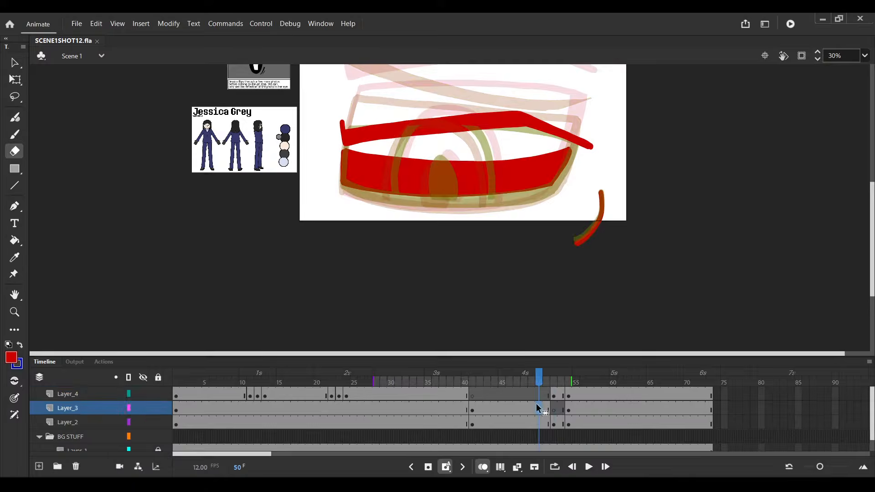
{"action": "key", "text": "Return"}
{"action": "left_click", "coordinate": [541, 406]}
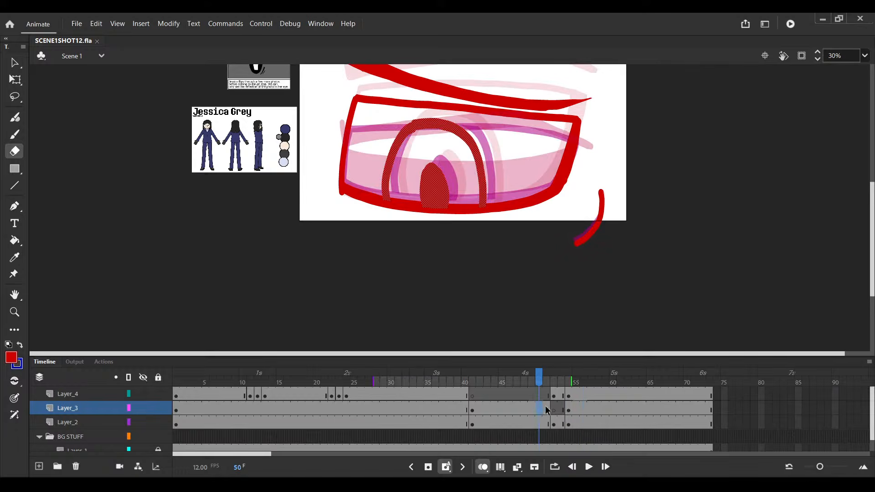
{"action": "key", "text": "ctrl+z"}
{"action": "left_click_drag", "start_coordinate": [389, 382], "coordinate": [515, 383]}
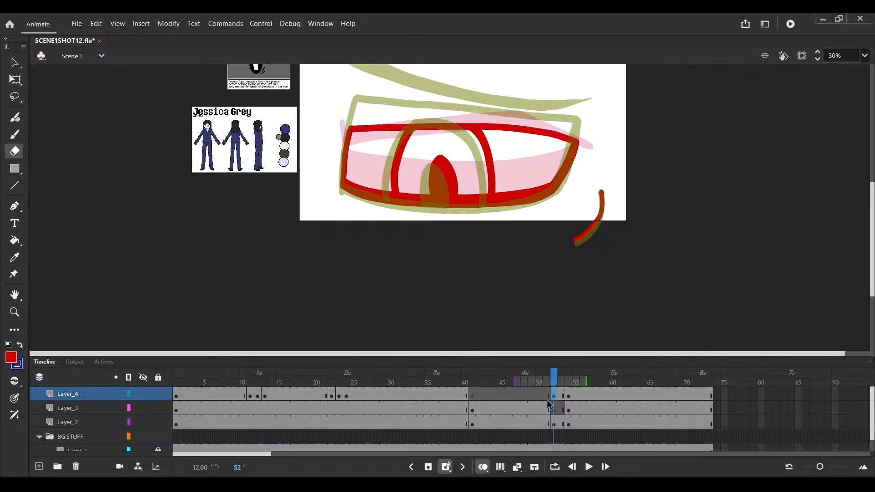
{"action": "left_click", "coordinate": [553, 396]}
{"action": "key", "text": "ctrl+y"}
{"action": "key", "text": "ctrl+s"}
Replace the shifted iris and pupil on Layer_4 at frame 52 with frame 55's iris and pupil in their original position
{"action": "left_click_drag", "start_coordinate": [493, 167], "coordinate": [484, 191]}
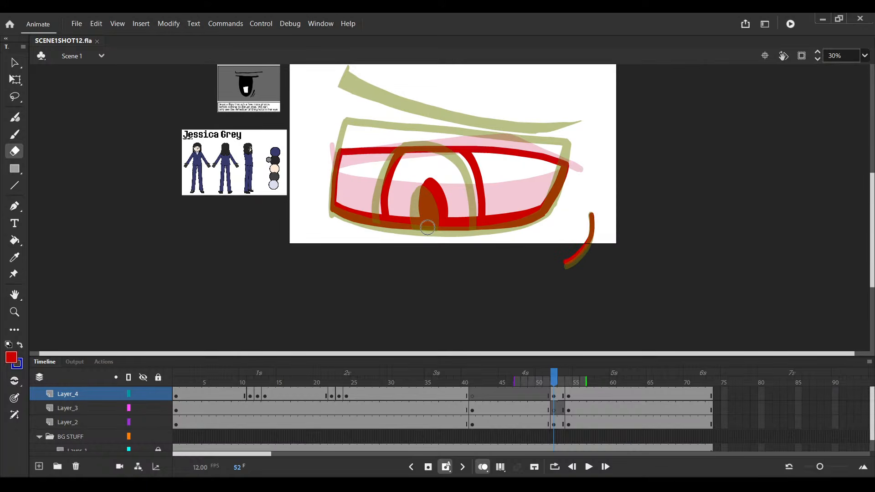
{"action": "scroll", "coordinate": [387, 191], "scroll_direction": "up", "scroll_amount": 2}
{"action": "key", "text": "v"}
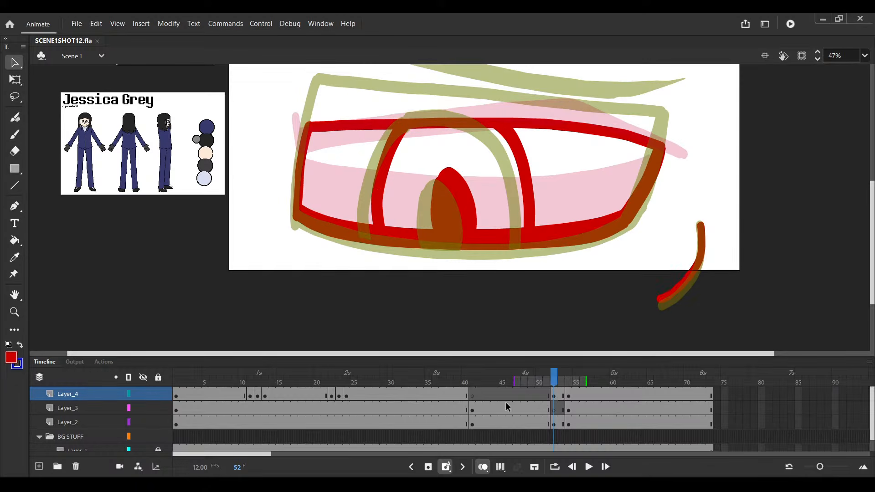
{"action": "left_click_drag", "start_coordinate": [554, 400], "coordinate": [574, 398]}
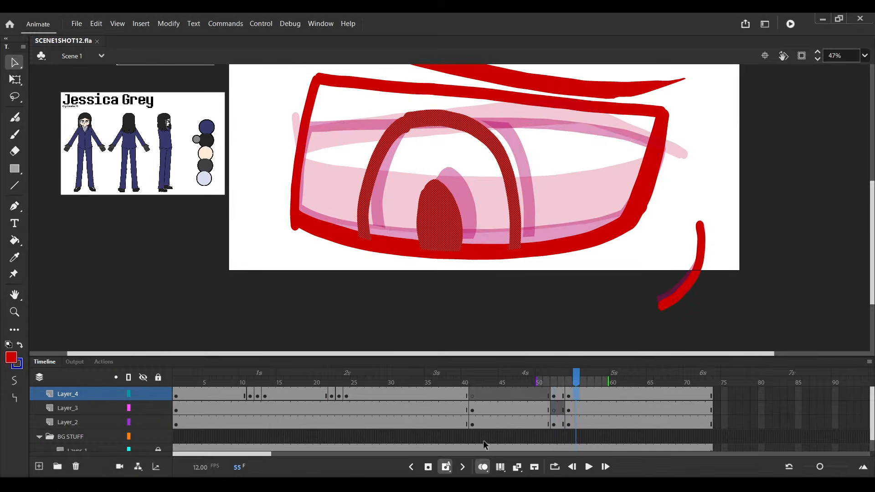
{"action": "key", "text": "ctrl+z"}
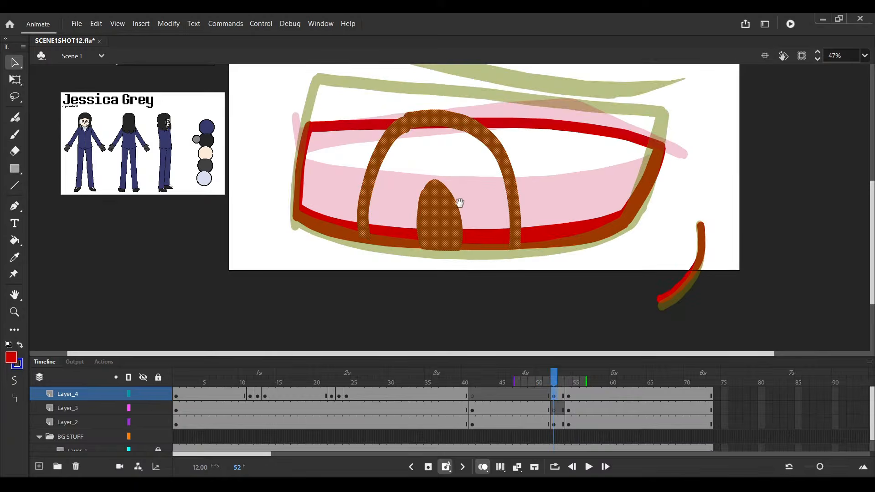
{"action": "left_click_drag", "start_coordinate": [459, 201], "coordinate": [469, 239]}
Erase the parts of the iris and pupil that extend past the upper and lower lids, and save the file
{"action": "key", "text": "e"}
{"action": "mouse_move", "coordinate": [470, 153]}
{"action": "left_mouse_down"}
{"action": "mouse_move", "coordinate": [393, 157]}
{"action": "mouse_move", "coordinate": [489, 157]}
{"action": "left_mouse_up"}
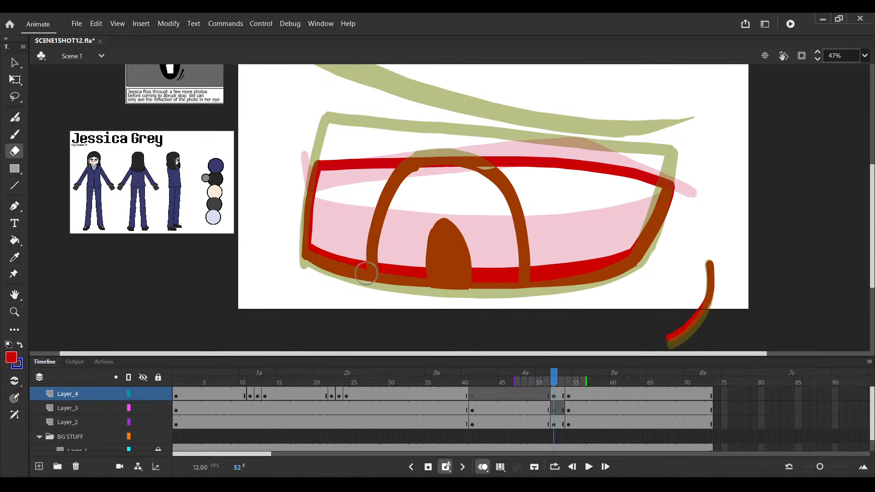
{"action": "left_click_drag", "start_coordinate": [365, 277], "coordinate": [534, 290]}
{"action": "key", "text": "ctrl+s"}
Brush a new eyebrow's short left end and long lower edge just above the eye on Layer_3 at frame 52, and save
{"action": "left_click", "coordinate": [555, 409]}
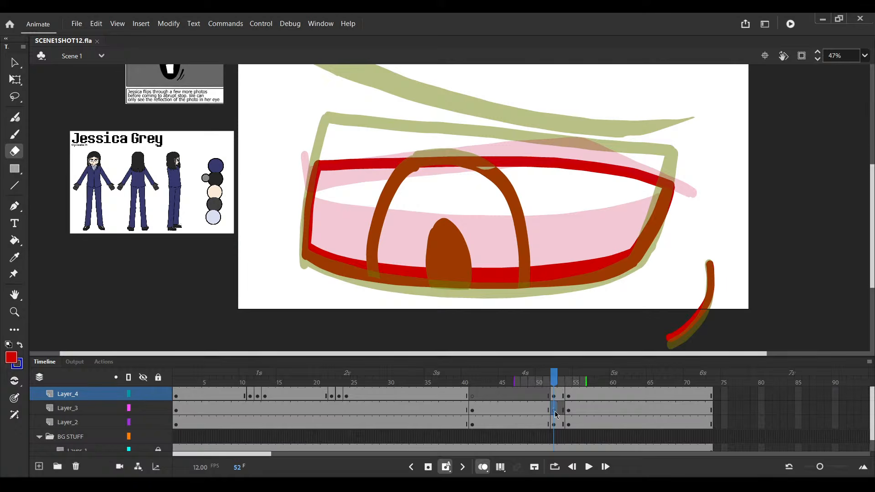
{"action": "left_click_drag", "start_coordinate": [444, 177], "coordinate": [455, 258]}
{"action": "key", "text": "b"}
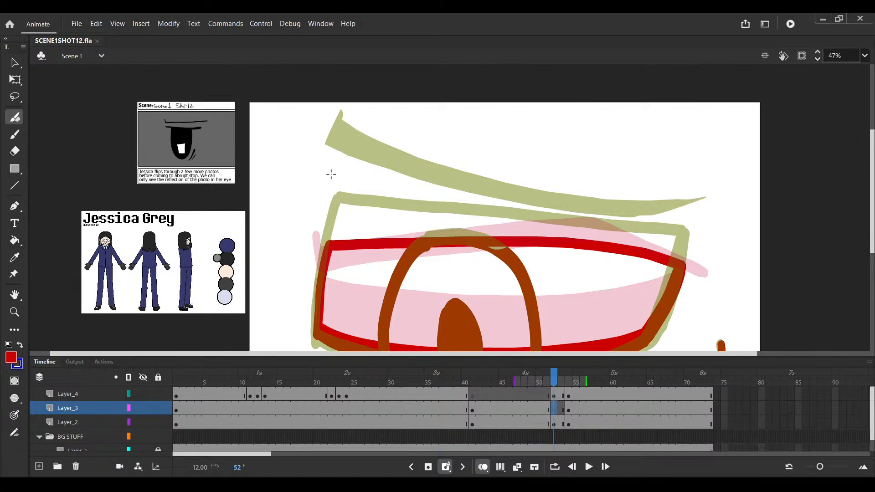
{"action": "mouse_move", "coordinate": [331, 174]}
{"action": "left_mouse_down"}
{"action": "mouse_move", "coordinate": [331, 188]}
{"action": "mouse_move", "coordinate": [314, 178]}
{"action": "mouse_move", "coordinate": [319, 202]}
{"action": "left_mouse_up"}
{"action": "key", "text": "ctrl+z"}
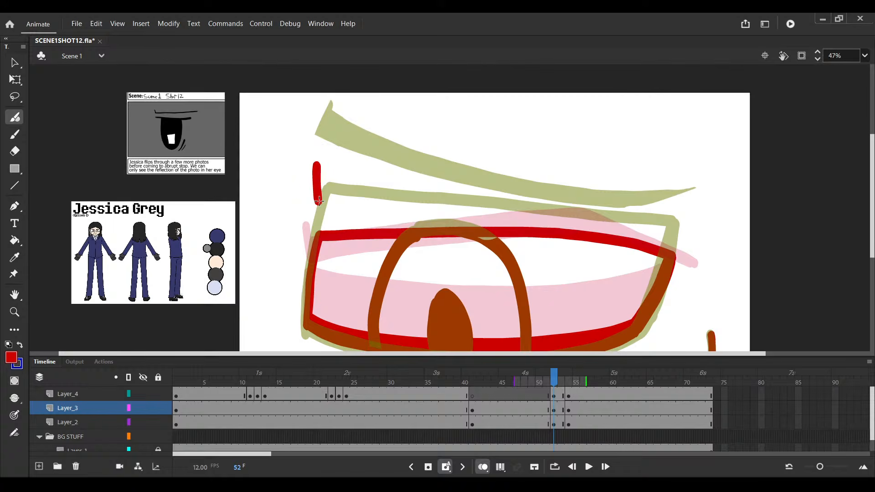
{"action": "left_click_drag", "start_coordinate": [319, 201], "coordinate": [684, 238]}
{"action": "key", "text": "v"}
{"action": "left_click", "coordinate": [526, 206]}
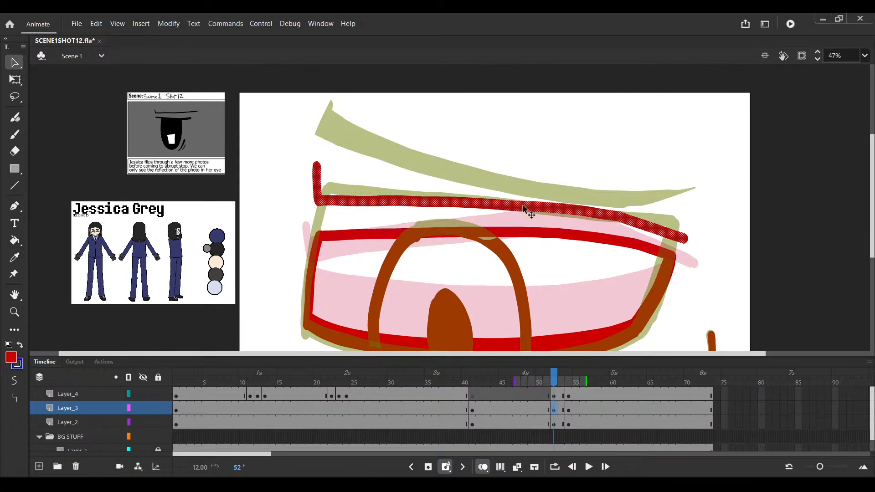
{"action": "key", "text": "b"}
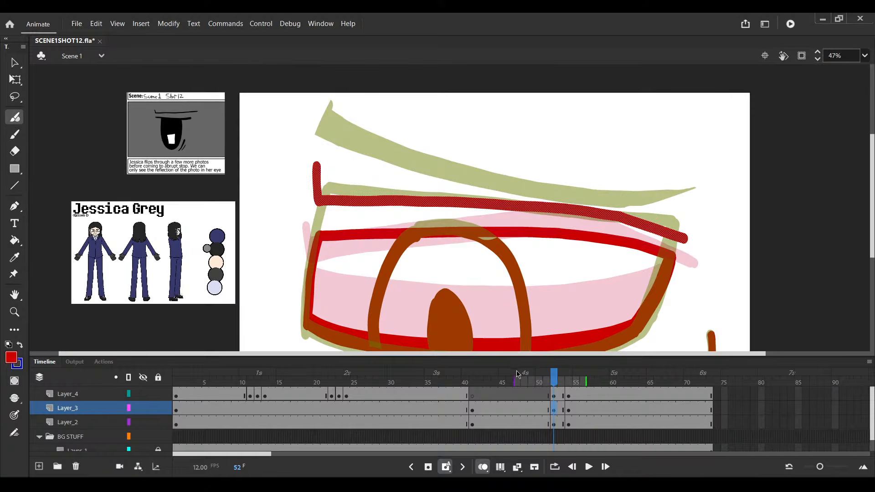
{"action": "key", "text": "ctrl+s"}
{"action": "left_click_drag", "start_coordinate": [525, 210], "coordinate": [412, 187]}
{"action": "scroll", "coordinate": [410, 187], "scroll_direction": "up", "scroll_amount": 1}
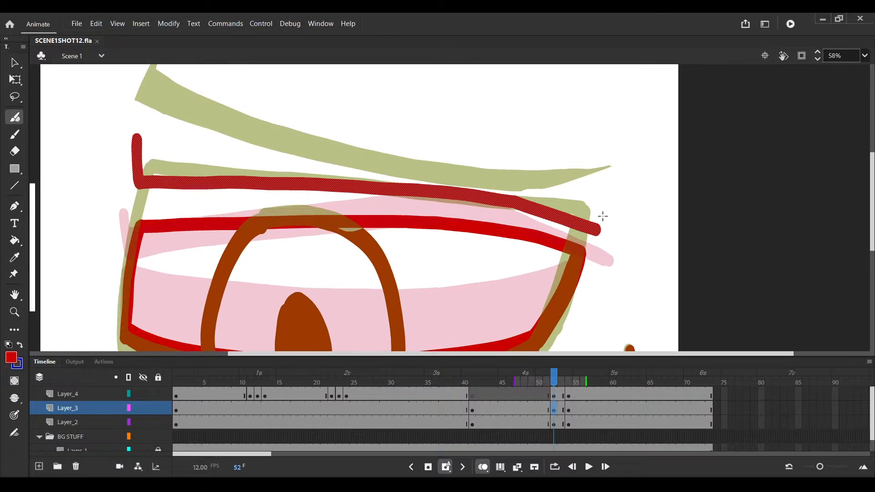
{"action": "left_click", "coordinate": [140, 157]}
{"action": "key", "text": "ctrl+z"}
{"action": "left_click", "coordinate": [141, 157]}
{"action": "key", "text": "ctrl+z"}
{"action": "left_click", "coordinate": [138, 157]}
{"action": "key", "text": "ctrl+z"}
{"action": "left_click", "coordinate": [137, 156]}
{"action": "key", "text": "ctrl+z"}
{"action": "left_click_drag", "start_coordinate": [138, 157], "coordinate": [285, 170]}
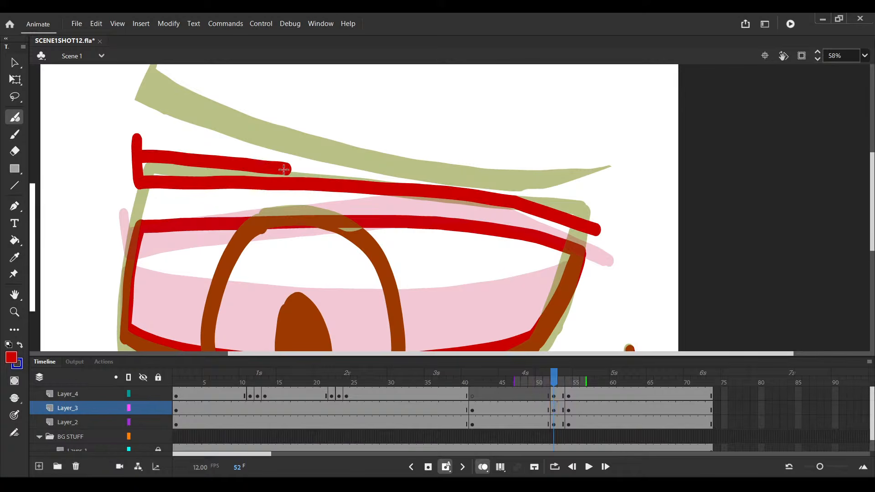
{"action": "key", "text": "ctrl+z"}
Brush the new eyebrow's upper edge from its left end to the right tip, meeting the lower edge there
{"action": "left_click_drag", "start_coordinate": [607, 229], "coordinate": [659, 233]}
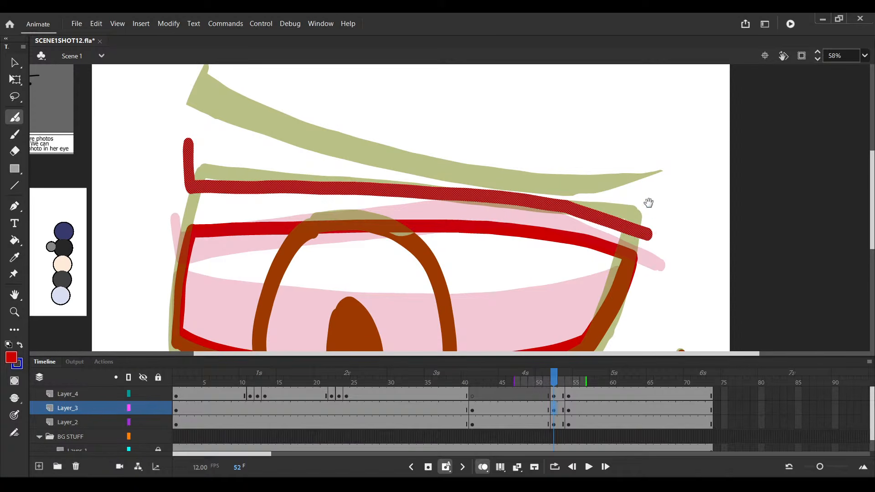
{"action": "scroll", "coordinate": [651, 233], "scroll_direction": "up", "scroll_amount": 2}
{"action": "left_click", "coordinate": [651, 246]}
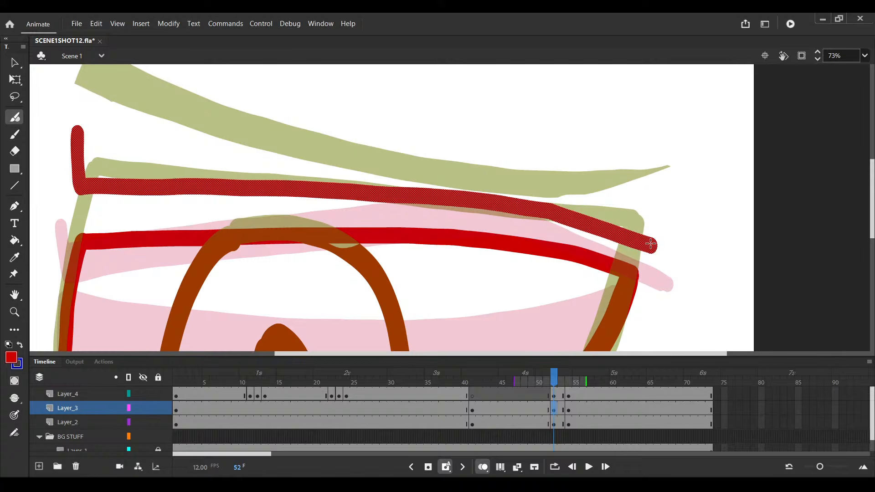
{"action": "scroll", "coordinate": [651, 245], "scroll_direction": "down", "scroll_amount": 2}
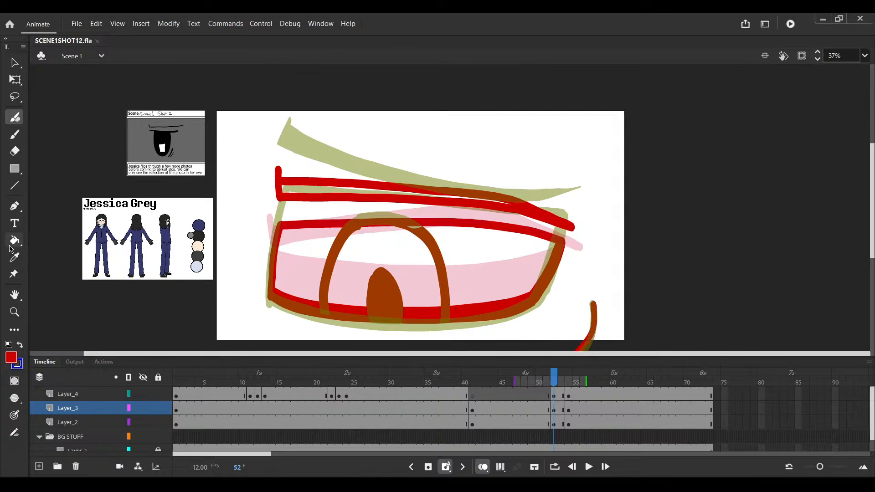
Fill the new eyebrow's interior with red using the Paint Bucket, and save the file
{"action": "left_click", "coordinate": [15, 240]}
{"action": "left_click", "coordinate": [416, 197]}
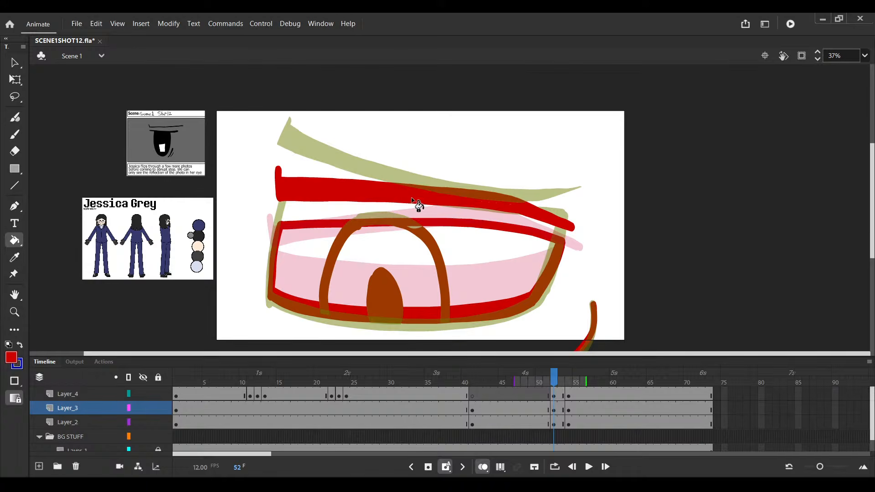
{"action": "key", "text": "ctrl+s"}
Cut the thin strip off the underside of the eyebrow's right tip with a straight edge, and save the file
{"action": "scroll", "coordinate": [577, 228], "scroll_direction": "up", "scroll_amount": 4}
{"action": "key", "text": "v"}
{"action": "left_click", "coordinate": [533, 203]}
{"action": "key", "text": "e"}
{"action": "key", "text": "v"}
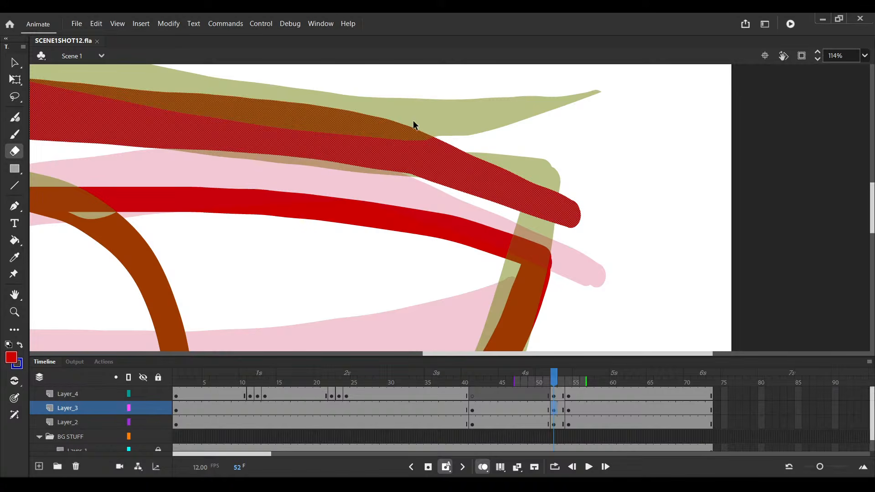
{"action": "left_click", "coordinate": [410, 118]}
{"action": "left_click_drag", "start_coordinate": [397, 119], "coordinate": [583, 207]}
{"action": "left_click", "coordinate": [556, 186]}
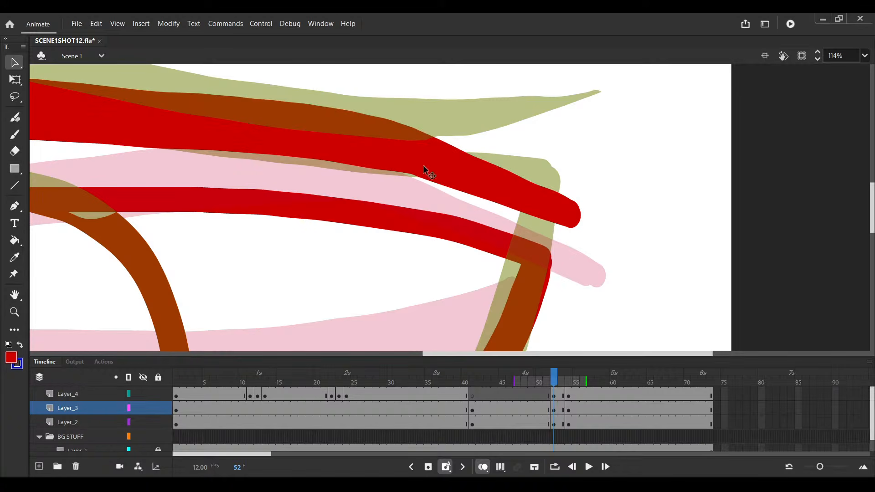
{"action": "left_click_drag", "start_coordinate": [410, 175], "coordinate": [595, 218]}
{"action": "left_click", "coordinate": [561, 216]}
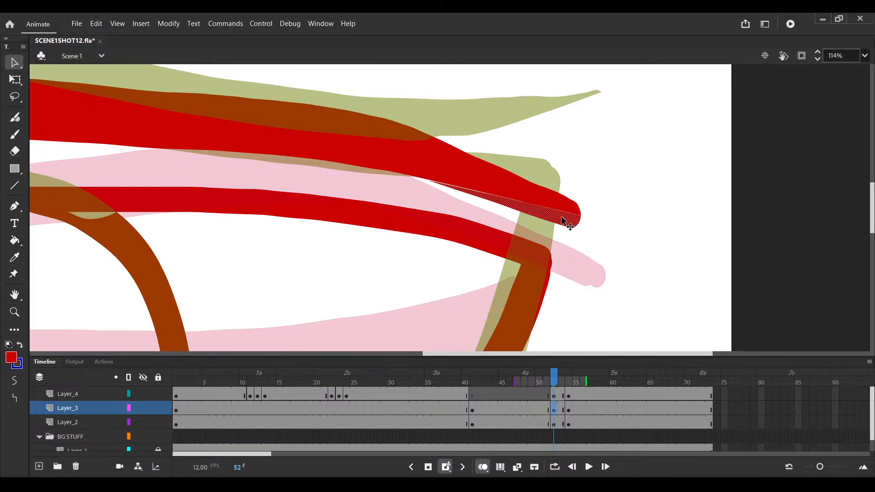
{"action": "key", "text": "Delete"}
{"action": "key", "text": "ctrl+s"}
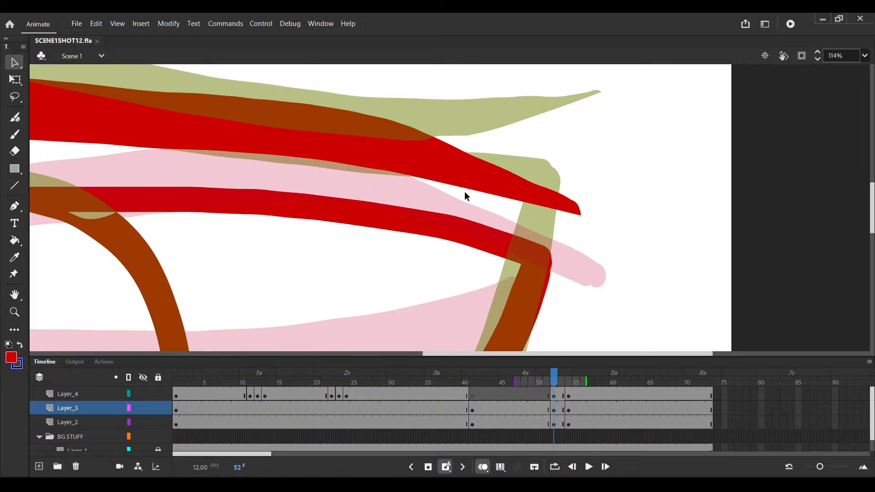
Brush along the upper side of the eyebrow's right tip to thicken and round it
{"action": "scroll", "coordinate": [517, 194], "scroll_direction": "up", "scroll_amount": 1}
{"action": "left_click", "coordinate": [523, 186]}
{"action": "key", "text": "b"}
{"action": "mouse_move", "coordinate": [579, 207]}
{"action": "left_mouse_down"}
{"action": "mouse_move", "coordinate": [599, 217]}
{"action": "mouse_move", "coordinate": [387, 115]}
{"action": "mouse_move", "coordinate": [488, 140]}
{"action": "left_mouse_up"}
{"action": "scroll", "coordinate": [390, 125], "scroll_direction": "down", "scroll_amount": 3}
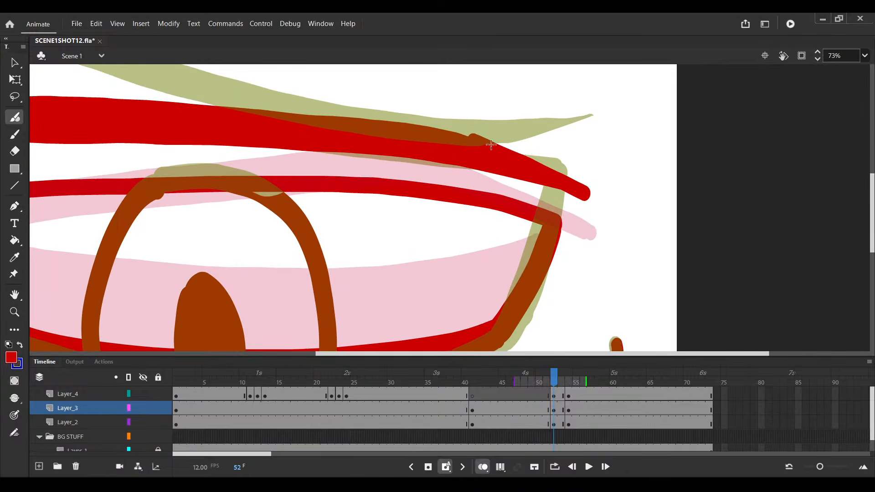
Check the reworked right tip of the eyebrow on frame 52, and save the file
{"action": "scroll", "coordinate": [488, 138], "scroll_direction": "up", "scroll_amount": 3}
{"action": "scroll", "coordinate": [410, 135], "scroll_direction": "down", "scroll_amount": 4}
{"action": "key", "text": "v"}
{"action": "left_click_drag", "start_coordinate": [224, 114], "coordinate": [357, 147]}
{"action": "key", "text": "ctrl+s"}
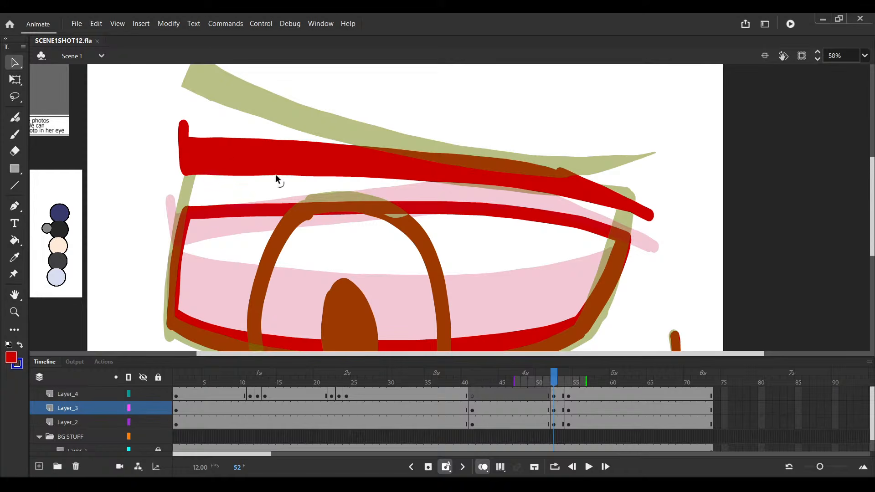
Play back the eye opening around frames 51 to 53 to check the motion of the eyebrow and outline
{"action": "key", "text": "Return"}
{"action": "scroll", "coordinate": [498, 261], "scroll_direction": "down", "scroll_amount": 3}
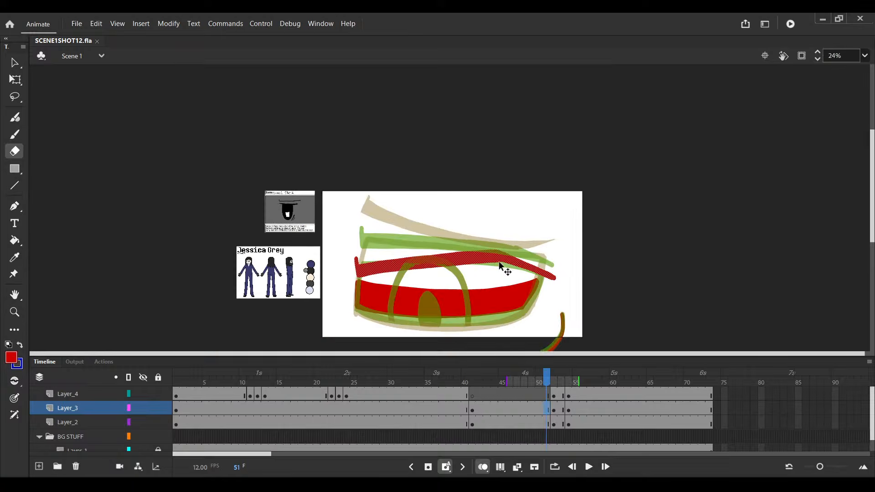
{"action": "key", "text": "e"}
{"action": "left_click", "coordinate": [547, 424]}
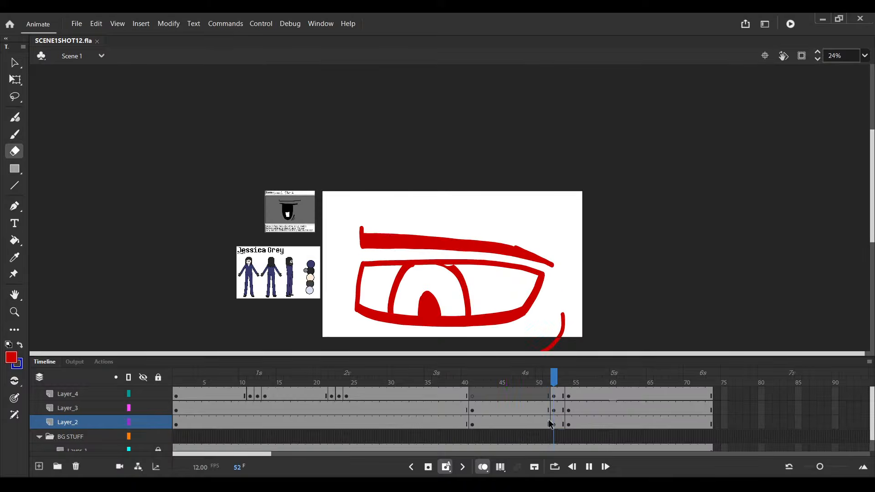
{"action": "left_click", "coordinate": [565, 425]}
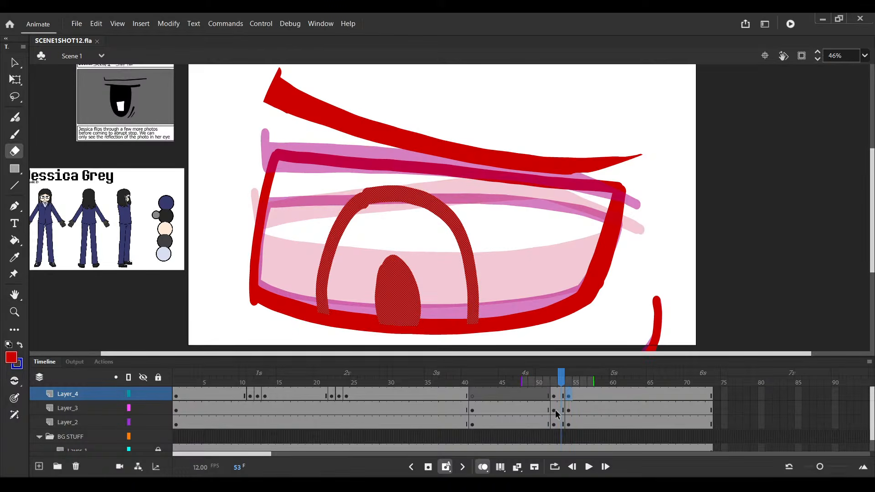
Select the iris and pupil on Layer_4 at frame 52 and nudge them down so the pupil sits lower in the eye
{"action": "left_click", "coordinate": [554, 409]}
{"action": "scroll", "coordinate": [455, 308], "scroll_direction": "down", "scroll_amount": 2}
{"action": "left_click", "coordinate": [555, 396]}
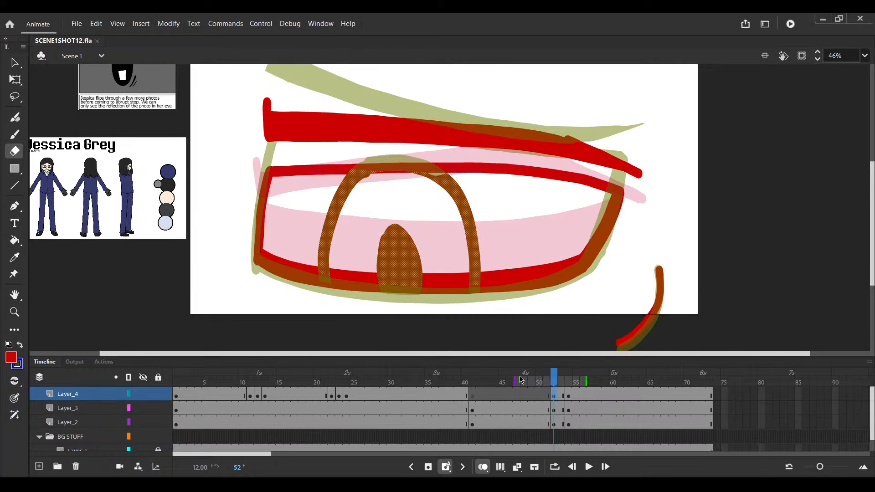
{"action": "key", "text": "shift+Down"}
{"action": "key", "text": "Down"}
{"action": "key", "text": "Down"}
{"action": "key", "text": "Down"}
{"action": "key", "text": "Down"}
{"action": "key", "text": "Down"}
{"action": "key", "text": "Down"}
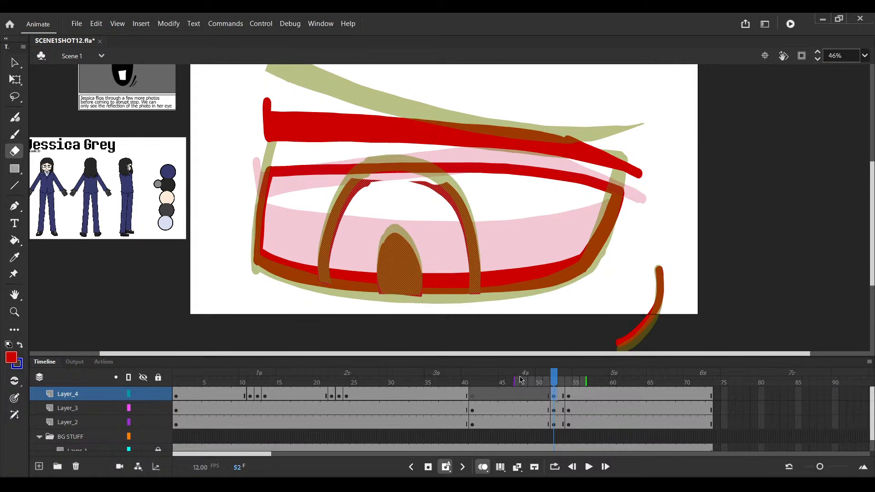
Brush across the gap at the top of the iris to close its arch, and save the file
{"action": "scroll", "coordinate": [348, 191], "scroll_direction": "up", "scroll_amount": 2}
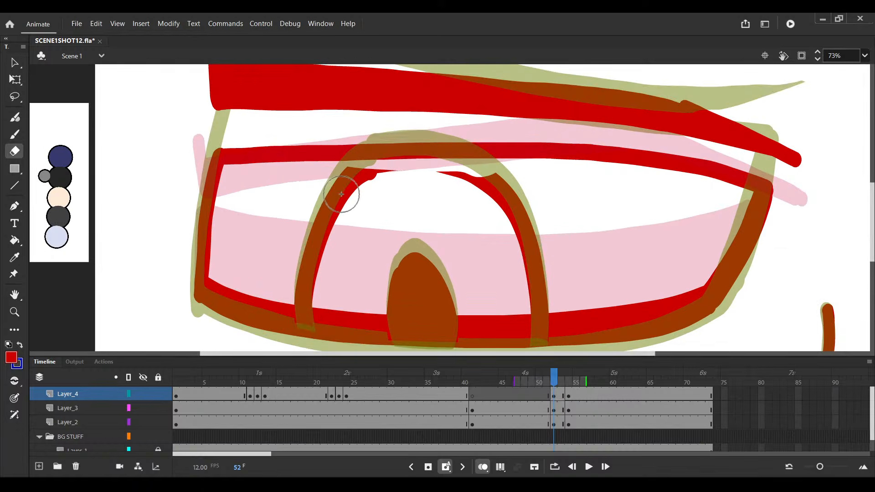
{"action": "key", "text": "v"}
{"action": "key", "text": "b"}
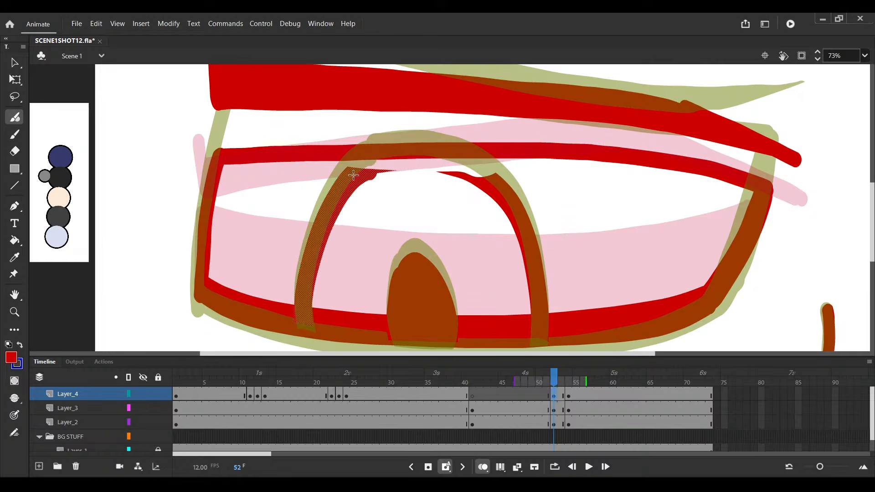
{"action": "key", "text": "ctrl+shift+a"}
{"action": "scroll", "coordinate": [438, 178], "scroll_direction": "down", "scroll_amount": 4}
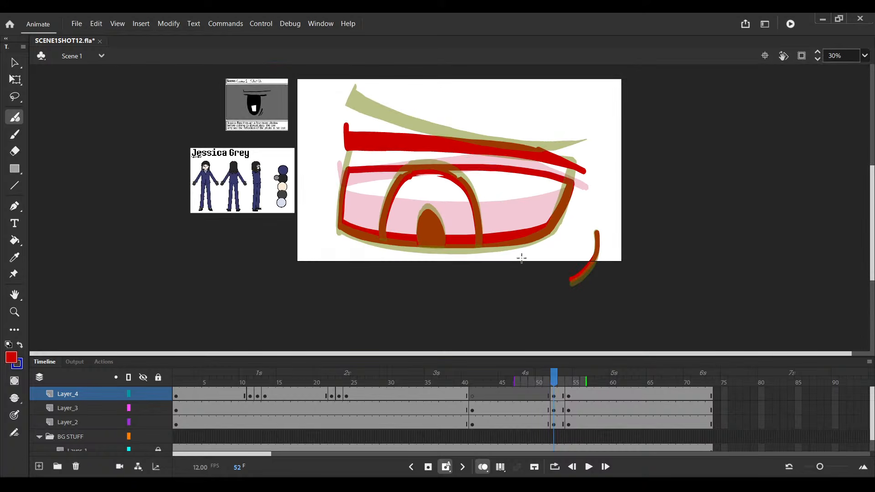
Nudge the eye outline on Layer_2 at frame 52 up slightly
{"action": "key", "text": "v"}
{"action": "left_click", "coordinate": [505, 171]}
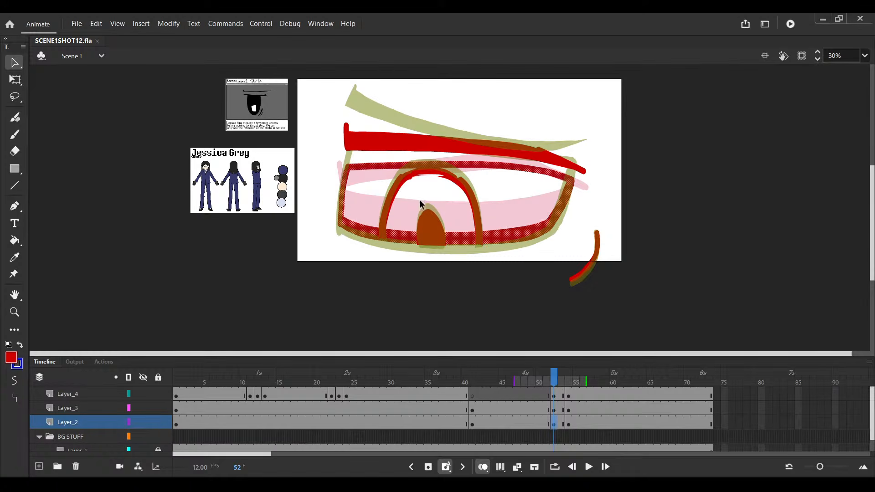
Rotate the eyebrow on Layer_3 slightly clockwise to raise its left end, stretch it a little to the left, and save the file
{"action": "left_click", "coordinate": [530, 159]}
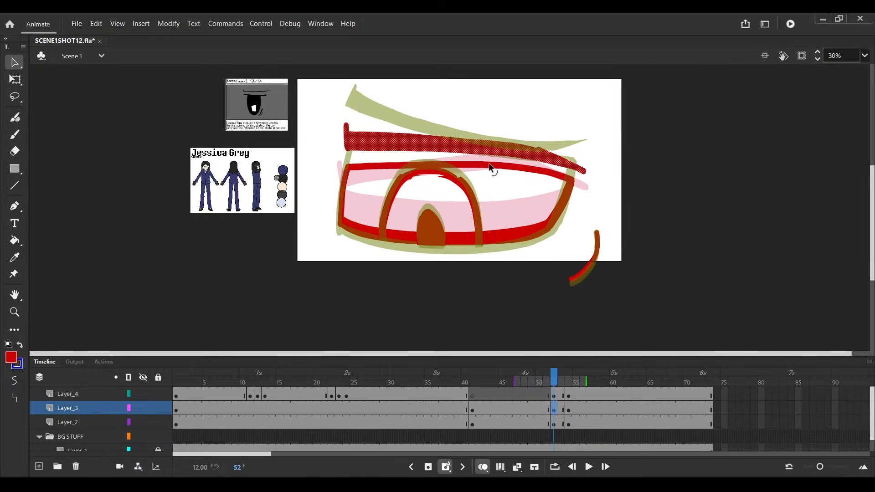
{"action": "key", "text": "q"}
{"action": "scroll", "coordinate": [350, 120], "scroll_direction": "up", "scroll_amount": 3}
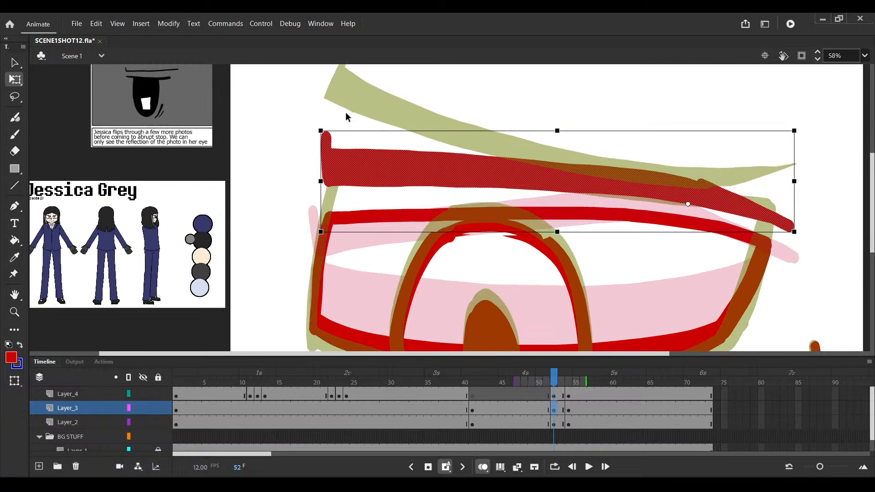
{"action": "left_click_drag", "start_coordinate": [333, 124], "coordinate": [325, 120]}
{"action": "left_click_drag", "start_coordinate": [320, 172], "coordinate": [315, 171]}
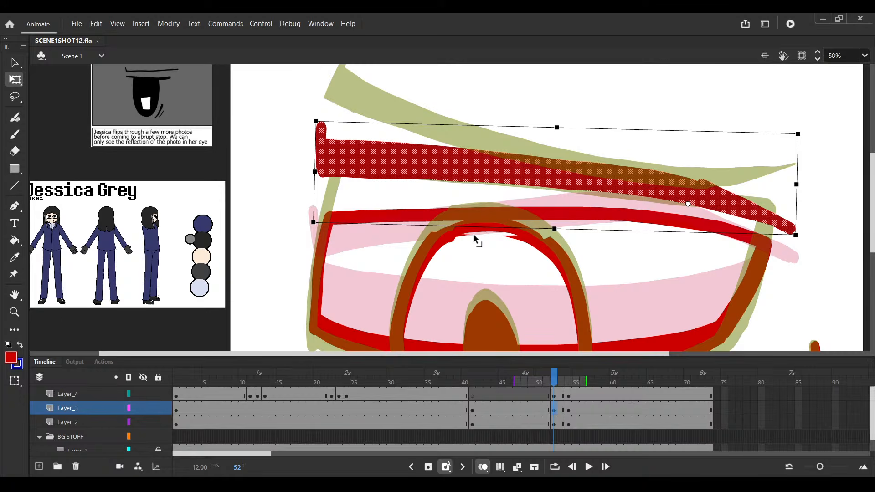
Play back the eye opening from frame 50 to check the adjusted eyebrow, outline and iris
{"action": "left_click", "coordinate": [542, 413]}
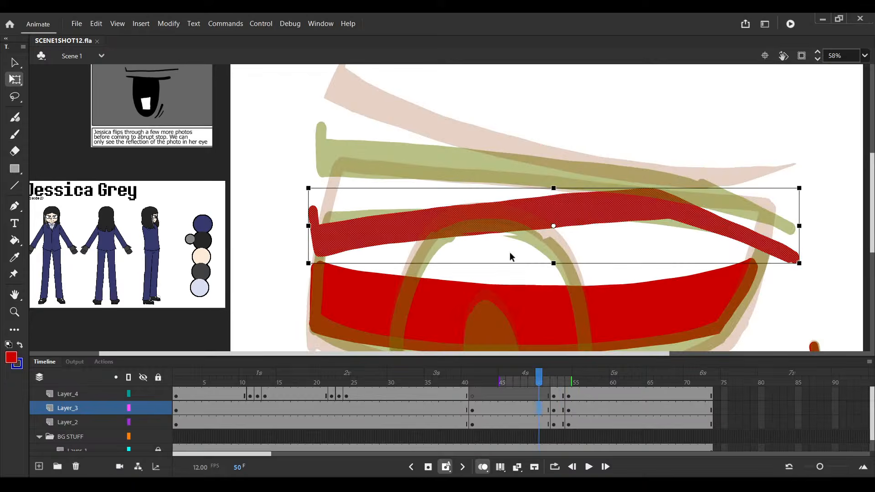
{"action": "scroll", "coordinate": [509, 252], "scroll_direction": "down", "scroll_amount": 3}
{"action": "key", "text": "Return"}
{"action": "left_click", "coordinate": [537, 412]}
{"action": "key", "text": "Return"}
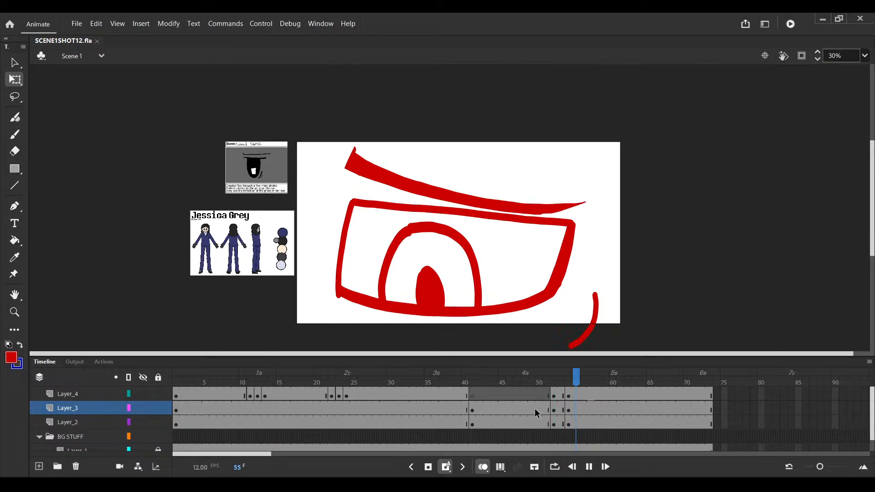
{"action": "key", "text": "Return"}
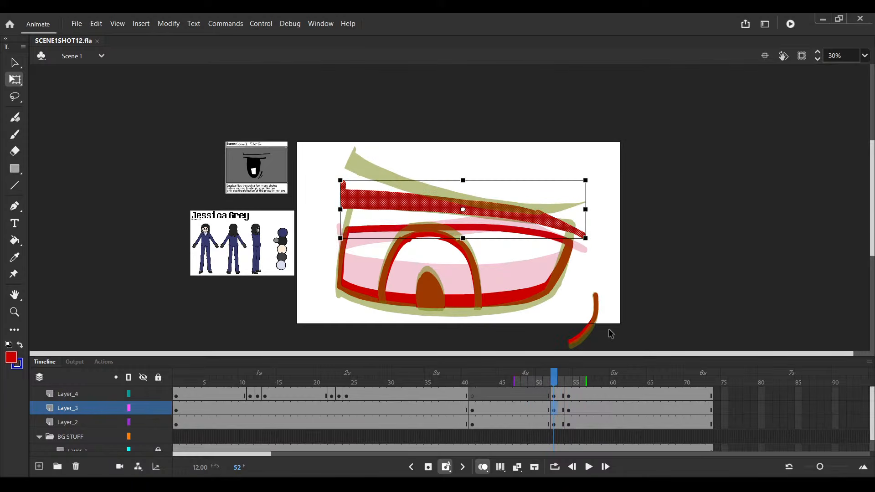
Delete the curved line beside the eye's lower right on frame 52, brush it again over the onion skin, and save the file
{"action": "scroll", "coordinate": [611, 334], "scroll_direction": "up", "scroll_amount": 4}
{"action": "key", "text": "v"}
{"action": "left_click", "coordinate": [577, 242]}
{"action": "scroll", "coordinate": [516, 321], "scroll_direction": "up", "scroll_amount": 3}
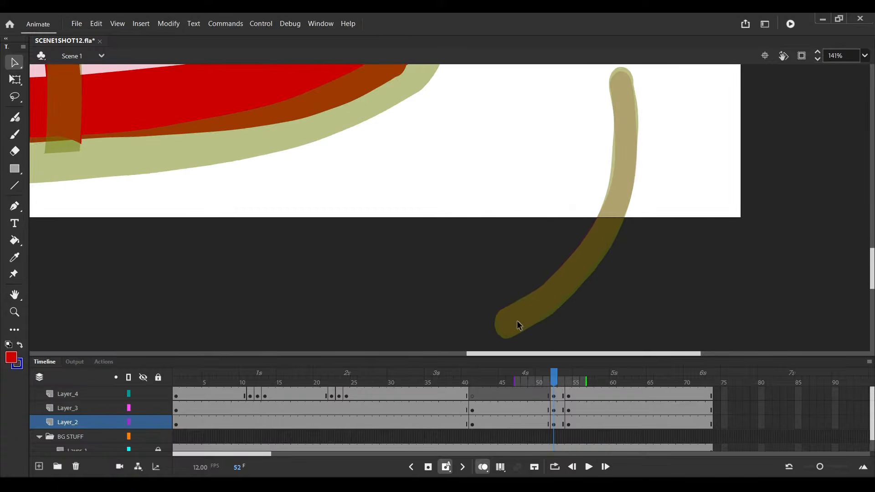
{"action": "key", "text": "y"}
{"action": "scroll", "coordinate": [508, 321], "scroll_direction": "down", "scroll_amount": 1}
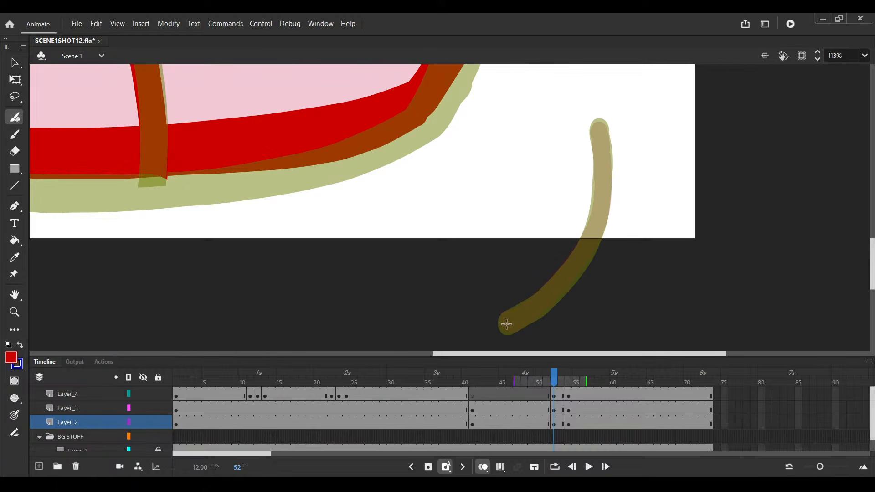
{"action": "scroll", "coordinate": [506, 324], "scroll_direction": "down", "scroll_amount": 3}
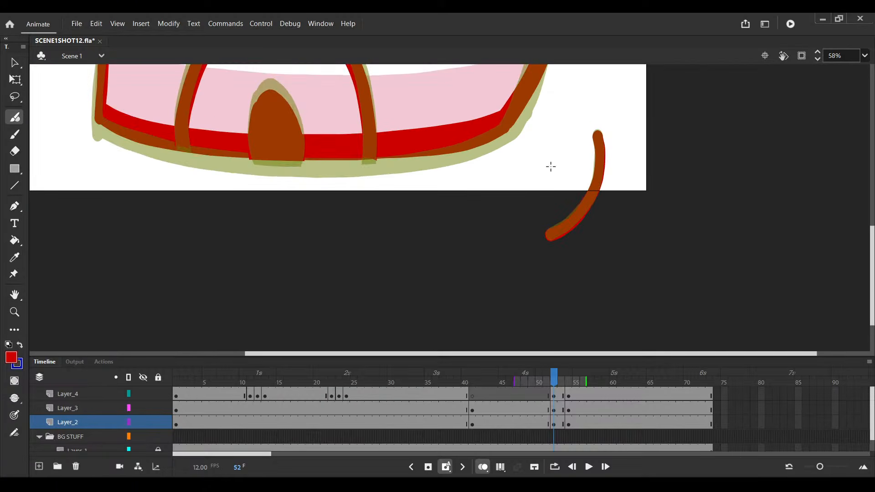
{"action": "key", "text": "ctrl+s"}
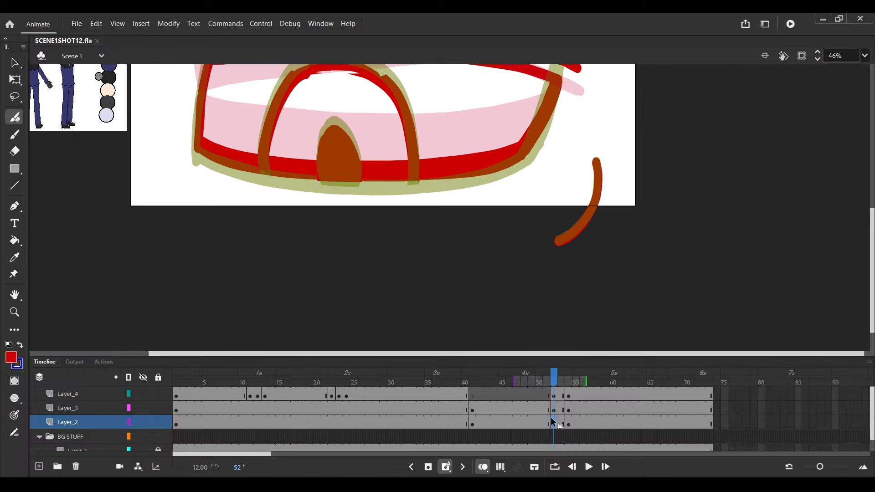
Play back the eye opening repeatedly from frames 50 and 51 to judge the transition into frame 52
{"action": "left_click", "coordinate": [539, 410]}
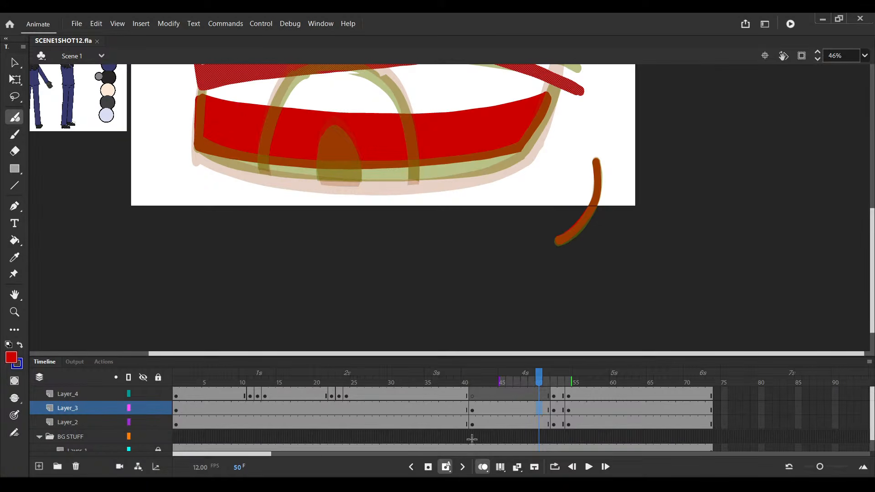
{"action": "key", "text": "Return"}
{"action": "left_click", "coordinate": [545, 413]}
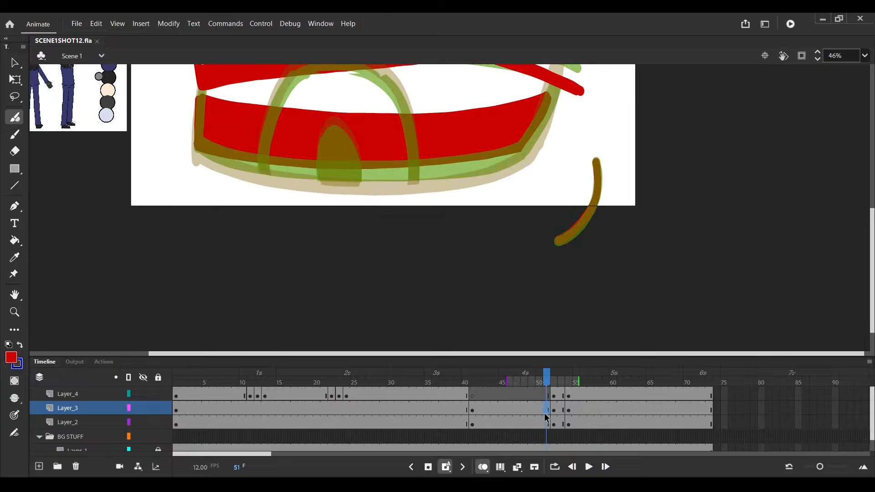
{"action": "key", "text": "Return"}
{"action": "key", "text": "e"}
{"action": "left_click", "coordinate": [545, 414]}
{"action": "scroll", "coordinate": [520, 256], "scroll_direction": "down", "scroll_amount": 3}
{"action": "key", "text": "Return"}
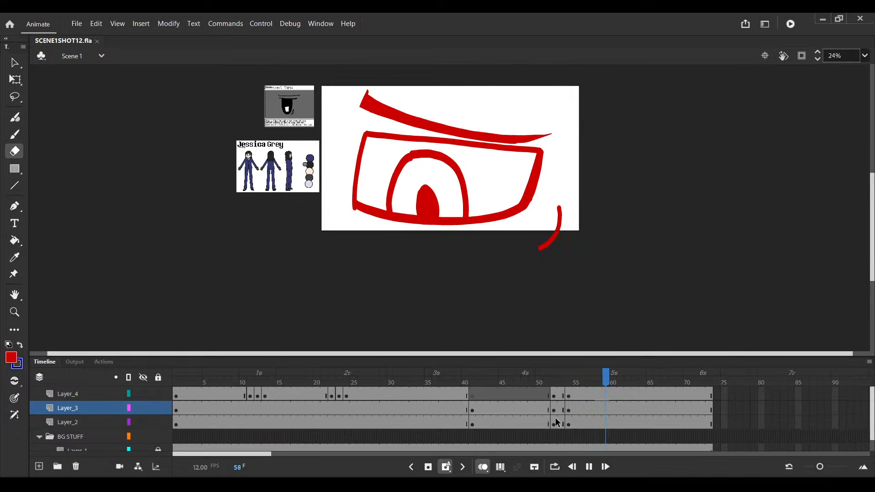
Create empty keyframes at frame 51 on Layer_2 and Layer_3, clearing the copied eye and eyebrow, and save the file
{"action": "left_click", "coordinate": [546, 423]}
{"action": "scroll", "coordinate": [436, 201], "scroll_direction": "up", "scroll_amount": 2}
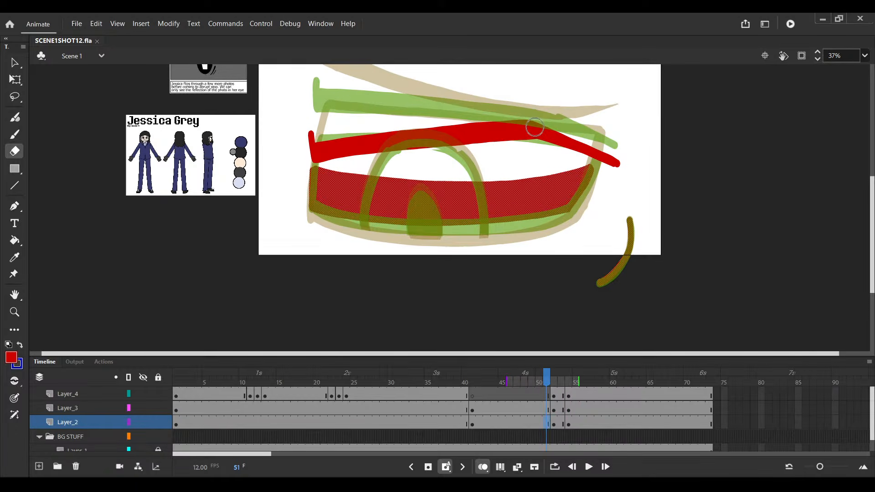
{"action": "key", "text": "v"}
{"action": "left_click", "coordinate": [533, 142]}
{"action": "key", "text": "Delete"}
{"action": "key", "text": "ctrl+s"}
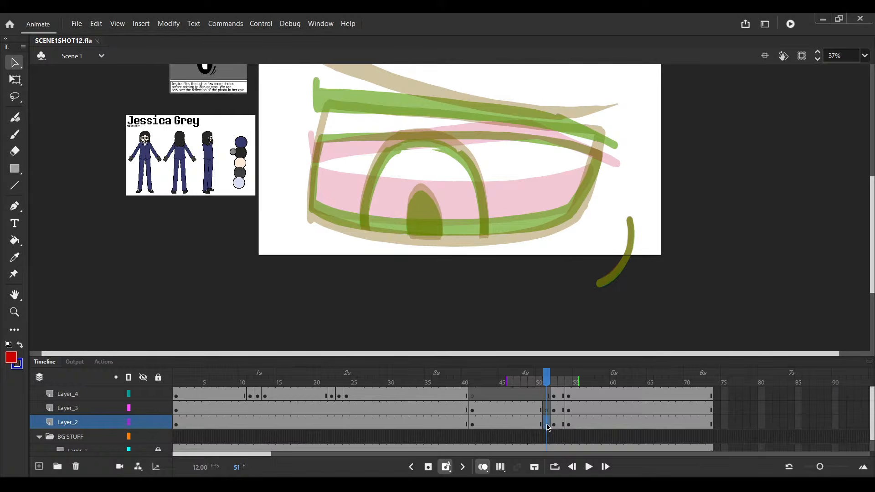
Shorten the onion-skin range so it ends at frame 53
{"action": "scroll", "coordinate": [458, 264], "scroll_direction": "up", "scroll_amount": 1}
{"action": "scroll", "coordinate": [460, 268], "scroll_direction": "up", "scroll_amount": 2}
{"action": "key", "text": "b"}
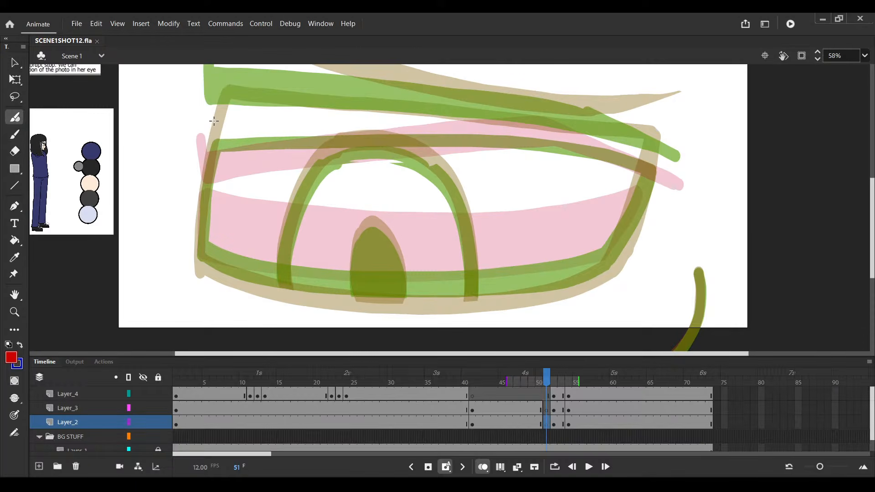
{"action": "left_click_drag", "start_coordinate": [573, 385], "coordinate": [564, 383]}
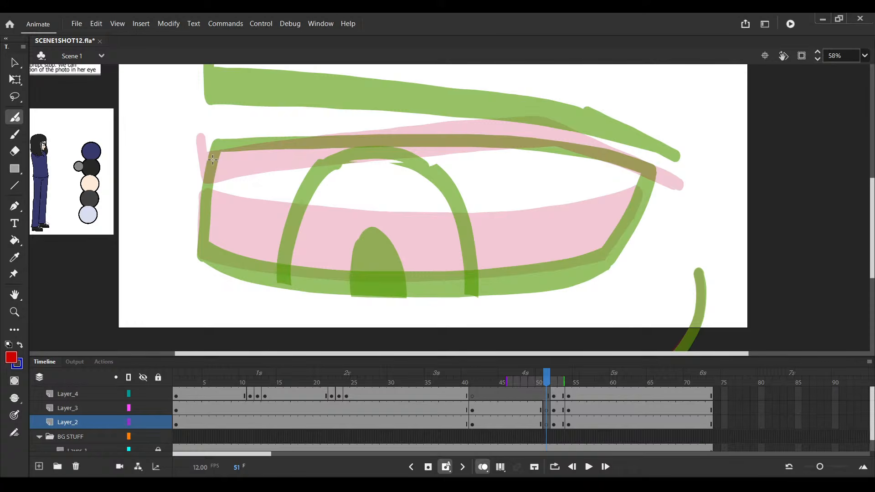
Brush the eye outline's left side and lower lid in one stroke on Layer_2 at frame 51, and save the file
{"action": "left_click_drag", "start_coordinate": [212, 159], "coordinate": [284, 285]}
{"action": "key", "text": "ctrl+z"}
{"action": "key", "text": "ctrl+y"}
{"action": "key", "text": "ctrl+z"}
{"action": "key", "text": "ctrl+y"}
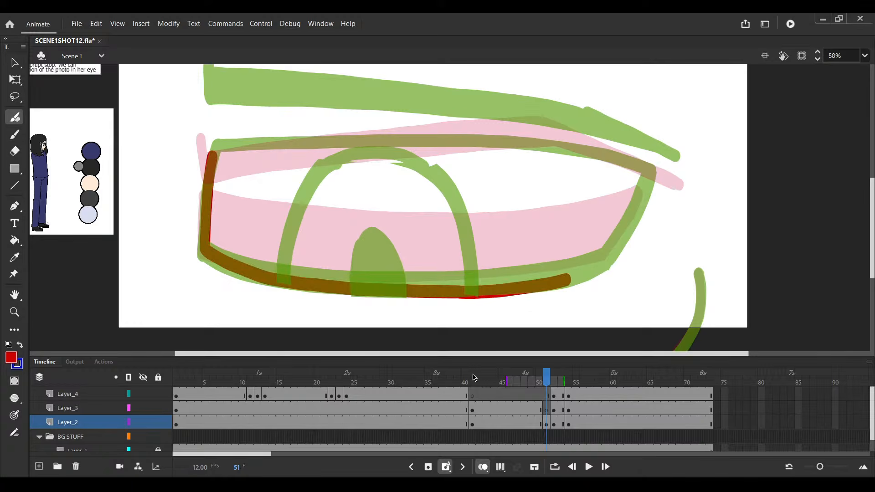
{"action": "key", "text": "ctrl+s"}
Erase the lower lid stroke and brush it again slightly higher, from the lower left corner to the lower right corner
{"action": "key", "text": "e"}
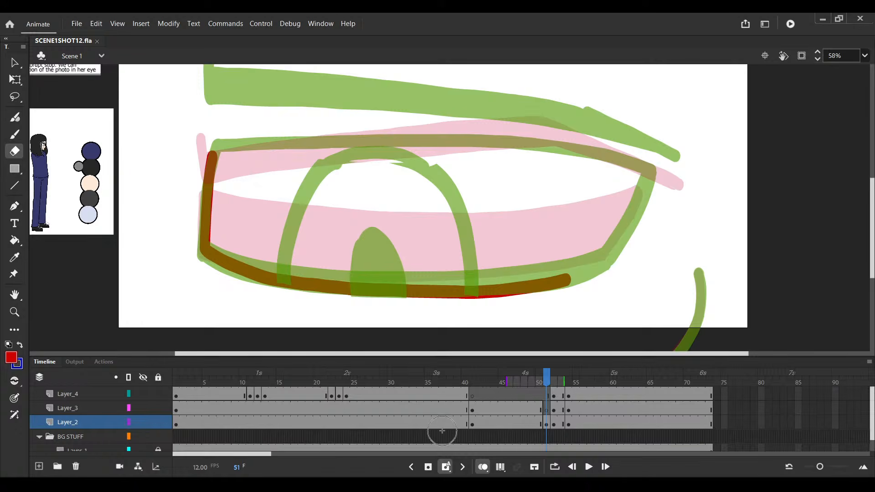
{"action": "left_click", "coordinate": [259, 278], "text": "ctrl"}
{"action": "mouse_move", "coordinate": [230, 263]}
{"action": "left_mouse_down"}
{"action": "mouse_move", "coordinate": [401, 294]}
{"action": "mouse_move", "coordinate": [569, 278]}
{"action": "left_mouse_up"}
{"action": "key", "text": "v"}
{"action": "key", "text": "y"}
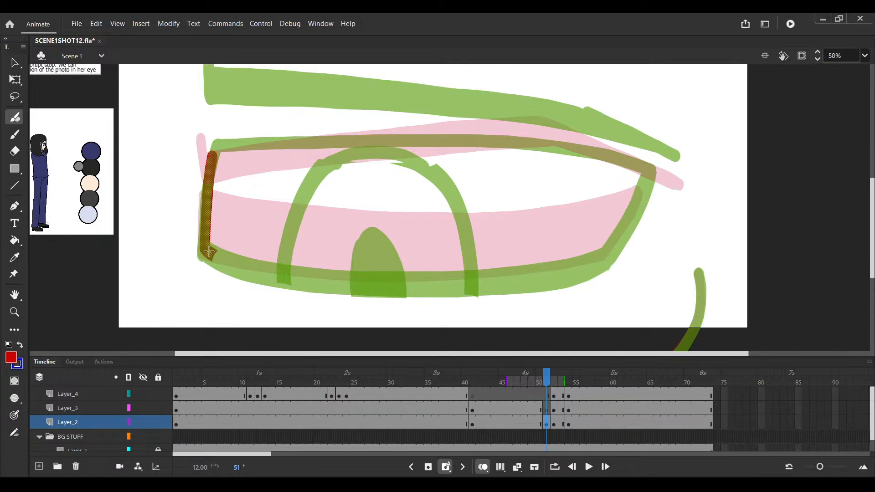
{"action": "left_click_drag", "start_coordinate": [209, 251], "coordinate": [598, 267]}
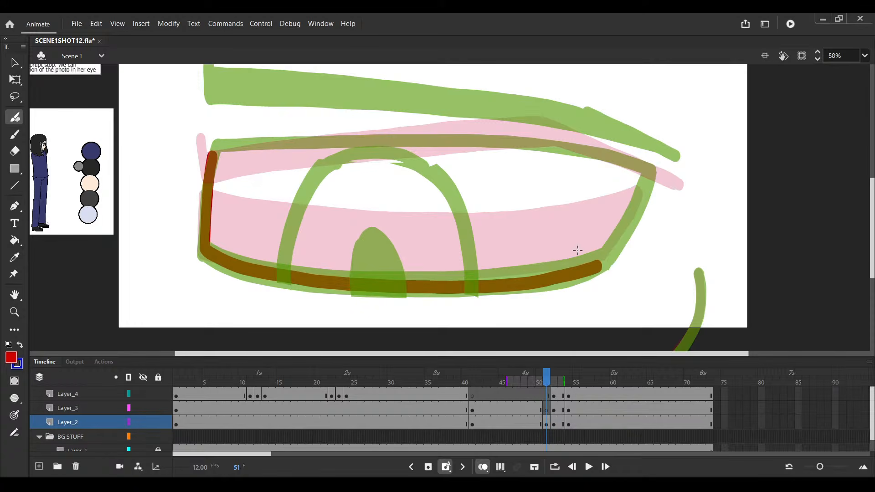
Save the file, and brush the outline's right side from the lower right corner up to the upper right corner
{"action": "key", "text": "v"}
{"action": "left_click", "coordinate": [598, 268]}
{"action": "key", "text": "y"}
{"action": "key", "text": "ctrl+s"}
{"action": "left_click_drag", "start_coordinate": [597, 266], "coordinate": [647, 178]}
Erase the upper end of the outline's left side to shorten it
{"action": "key", "text": "e"}
{"action": "key", "text": "v"}
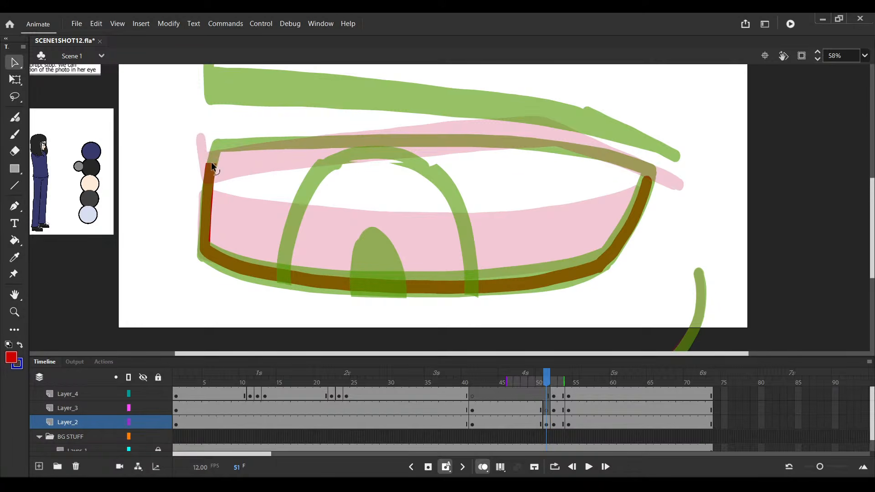
{"action": "key", "text": "y"}
{"action": "key", "text": "e"}
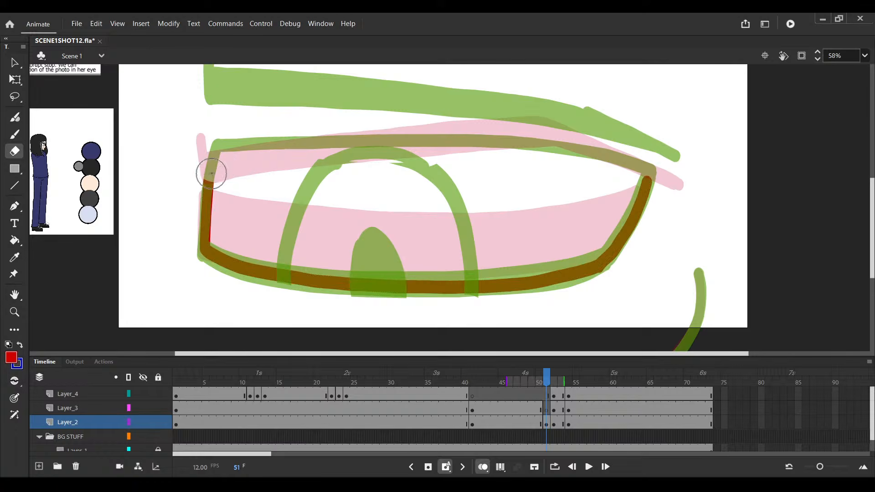
Brush the upper lid from the top of the outline's left side across to the top of its right side
{"action": "key", "text": "y"}
{"action": "key", "text": "v"}
{"action": "left_click", "coordinate": [209, 183]}
{"action": "key", "text": "y"}
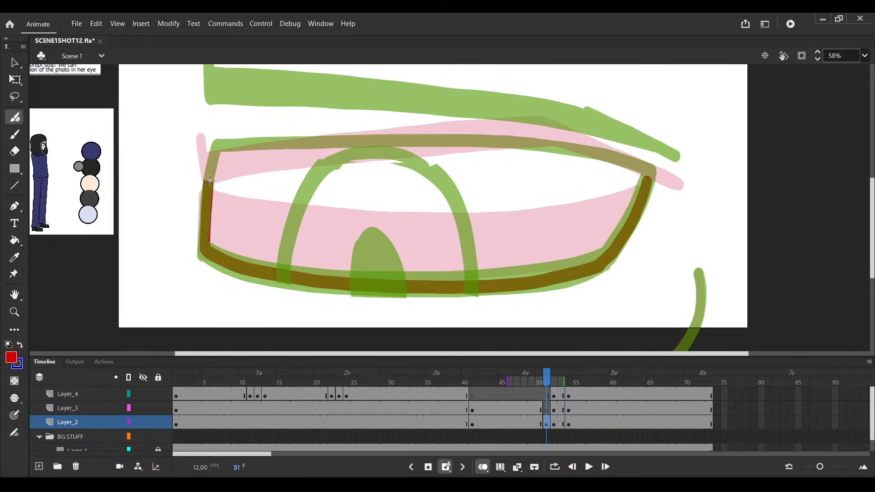
{"action": "left_click_drag", "start_coordinate": [209, 178], "coordinate": [643, 179]}
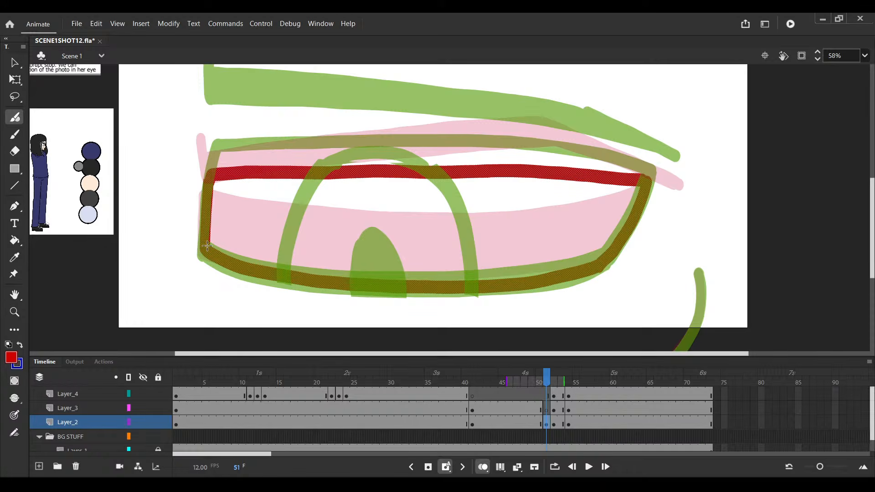
Thicken the lower lid and right side of the eye outline at frame 51 with a brush stroke along their inner edge
{"action": "mouse_move", "coordinate": [207, 246]}
{"action": "left_mouse_down"}
{"action": "mouse_move", "coordinate": [601, 255]}
{"action": "mouse_move", "coordinate": [638, 184]}
{"action": "left_mouse_up"}
{"action": "key", "text": "ctrl+minus"}
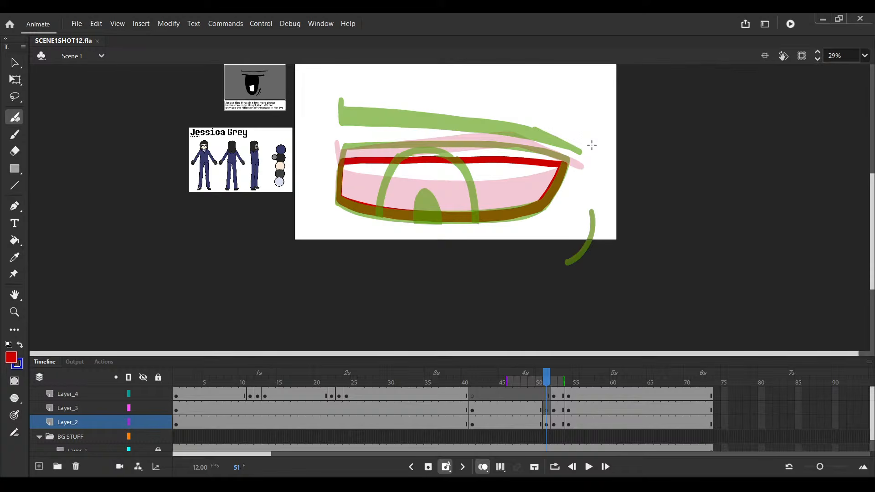
{"action": "key", "text": "ctrl+equal"}
{"action": "left_click", "coordinate": [454, 154], "text": "ctrl"}
{"action": "key", "text": "q"}
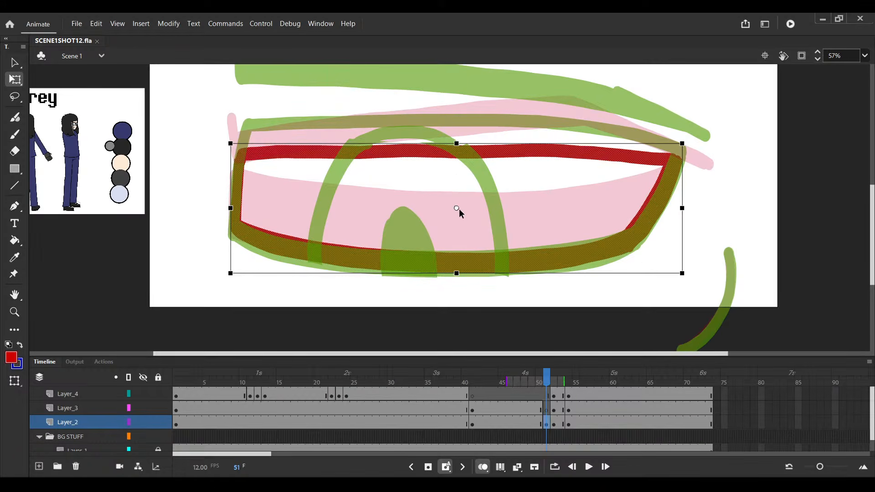
{"action": "left_click_drag", "start_coordinate": [456, 209], "coordinate": [451, 273]}
Copy the iris and pupil from frame 52 to frame 51 on Layer_4 and nudge them slightly down
{"action": "left_click", "coordinate": [554, 395]}
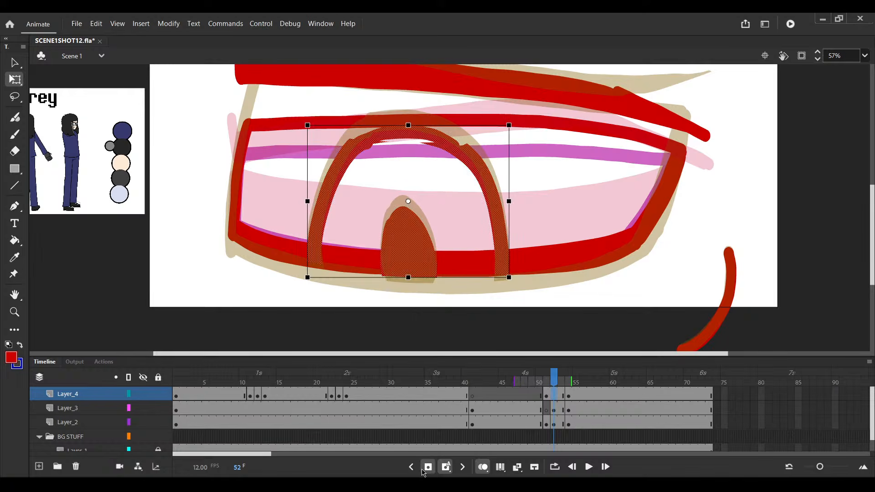
{"action": "left_click", "coordinate": [568, 395]}
{"action": "left_click", "coordinate": [554, 397]}
{"action": "left_click", "coordinate": [546, 396]}
{"action": "key", "text": "shift+Down"}
{"action": "key", "text": "shift+Down"}
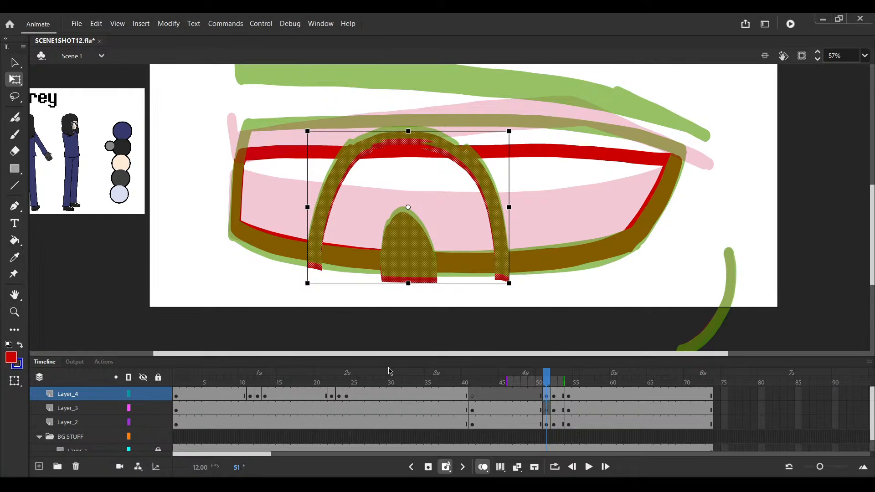
Erase the parts of the iris and pupil that extend below the lower lid and the iris top above the upper lid
{"action": "key", "text": "e"}
{"action": "mouse_move", "coordinate": [303, 269]}
{"action": "left_mouse_down"}
{"action": "mouse_move", "coordinate": [421, 292]}
{"action": "mouse_move", "coordinate": [403, 280]}
{"action": "mouse_move", "coordinate": [309, 262]}
{"action": "left_mouse_up"}
{"action": "left_click_drag", "start_coordinate": [474, 144], "coordinate": [479, 141]}
{"action": "scroll", "coordinate": [366, 148], "scroll_direction": "down", "scroll_amount": 2}
{"action": "scroll", "coordinate": [371, 155], "scroll_direction": "up", "scroll_amount": 2}
{"action": "key", "text": "ctrl+z"}
{"action": "left_click_drag", "start_coordinate": [340, 136], "coordinate": [454, 145]}
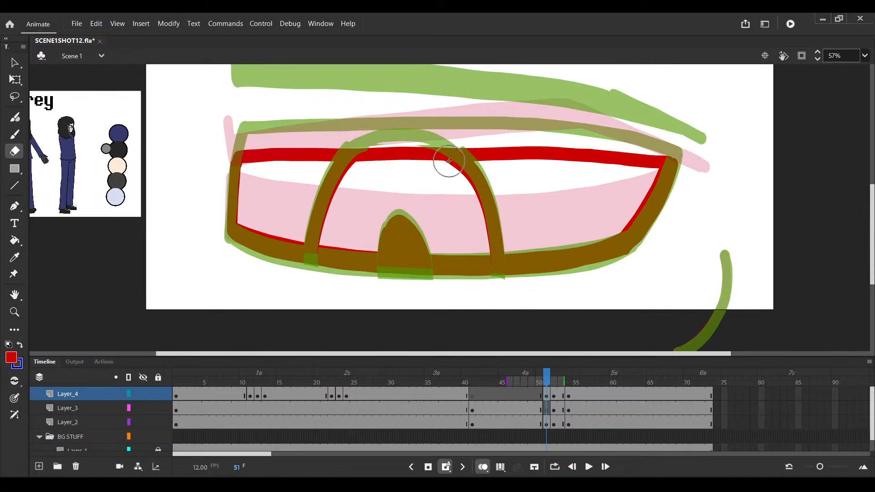
Save the file, and brush the eyebrow's left end and its upper and lower edges on Layer_3 at frame 51
{"action": "left_click", "coordinate": [547, 397]}
{"action": "left_click", "coordinate": [545, 408]}
{"action": "key", "text": "ctrl+alt+t"}
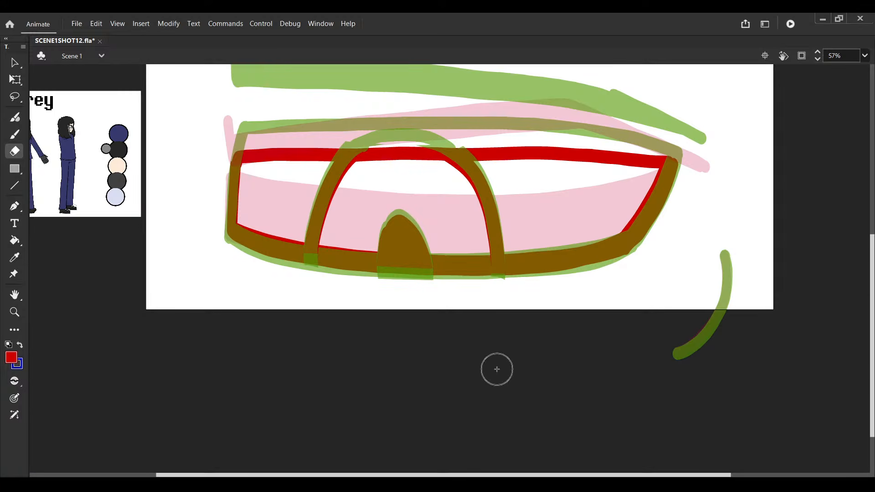
{"action": "key", "text": "ctrl+alt+t"}
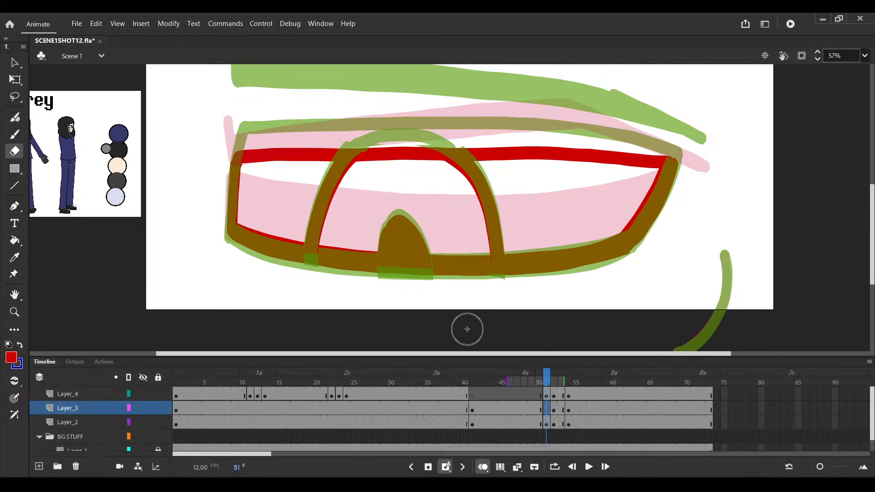
{"action": "key", "text": "ctrl+s"}
{"action": "scroll", "coordinate": [456, 147], "scroll_direction": "up", "scroll_amount": 2}
{"action": "key", "text": "b"}
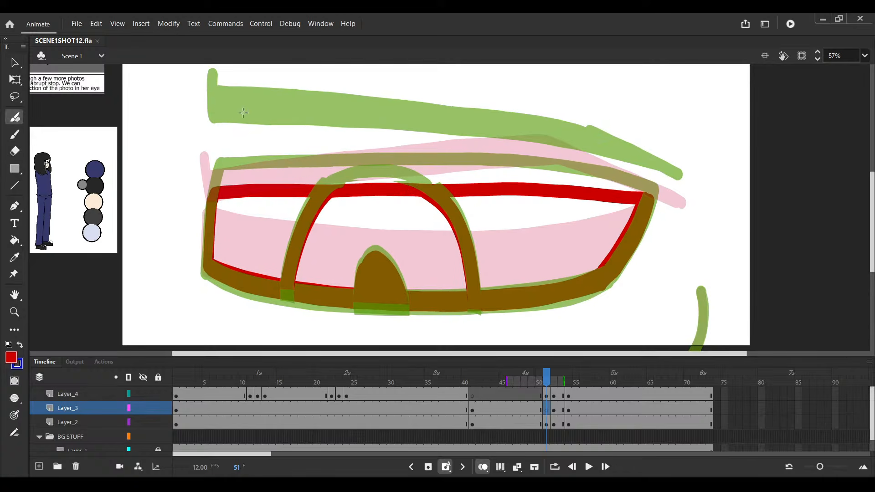
{"action": "left_click_drag", "start_coordinate": [206, 106], "coordinate": [205, 120]}
{"action": "key", "text": "ctrl+z"}
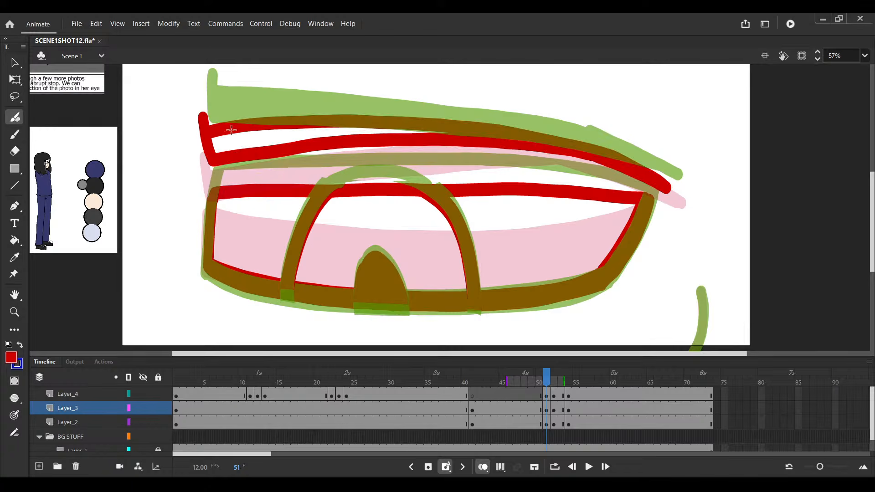
Erase the left part of the eyebrow's upper edge and save the file
{"action": "key", "text": "e"}
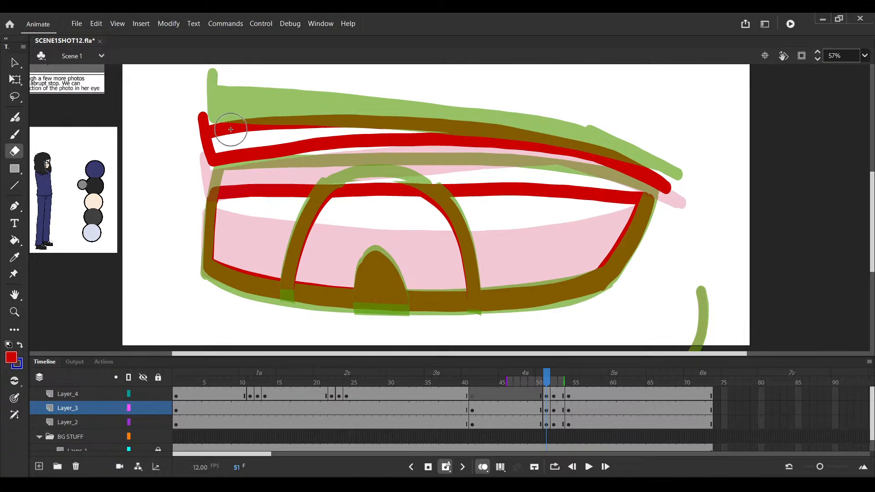
{"action": "left_click_drag", "start_coordinate": [232, 131], "coordinate": [359, 114]}
{"action": "key", "text": "v"}
{"action": "left_click", "coordinate": [209, 137]}
{"action": "key", "text": "y"}
{"action": "key", "text": "ctrl+z"}
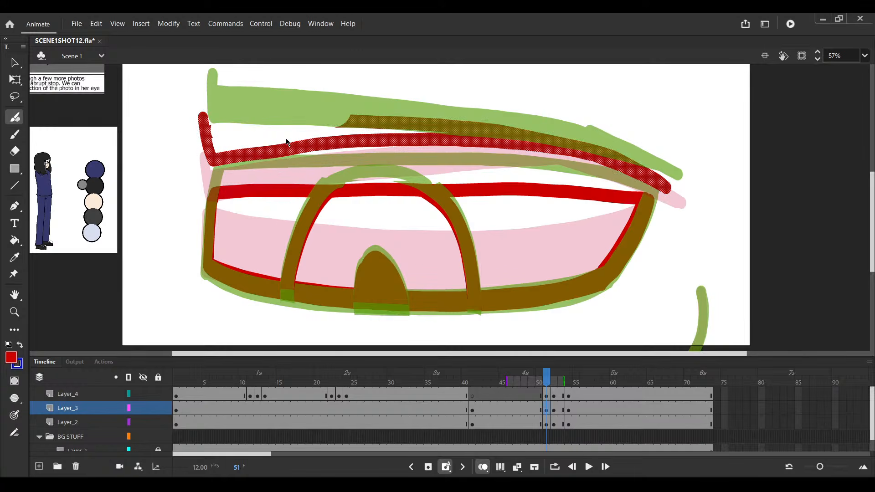
{"action": "key", "text": "ctrl+s"}
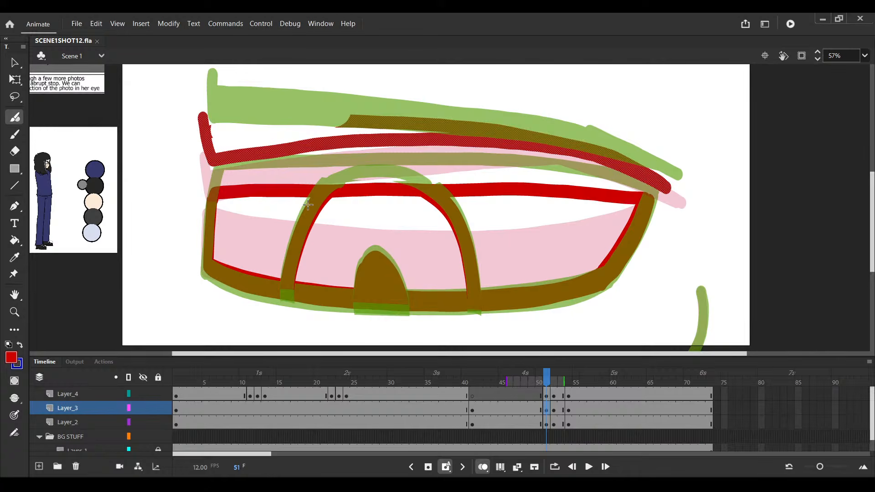
Brush the missing part of the eyebrow's upper edge again, from its left end to the remaining stroke
{"action": "scroll", "coordinate": [296, 192], "scroll_direction": "up", "scroll_amount": 5}
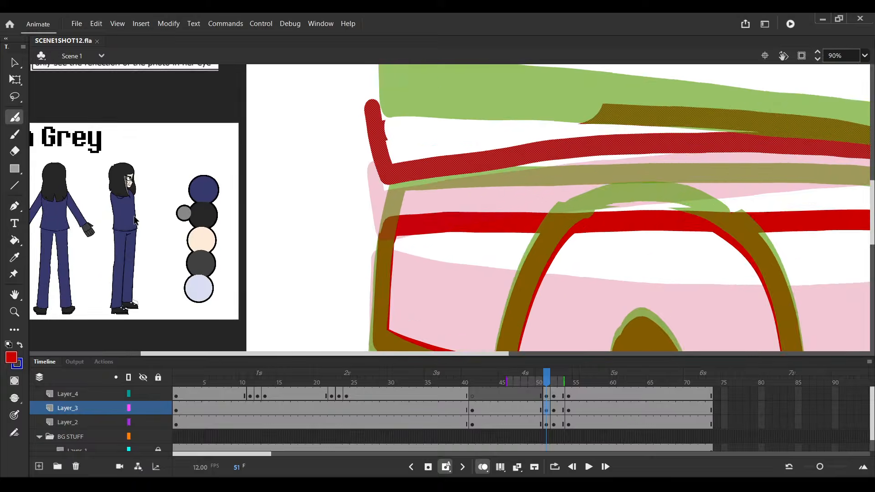
{"action": "scroll", "coordinate": [239, 221], "scroll_direction": "down", "scroll_amount": 4}
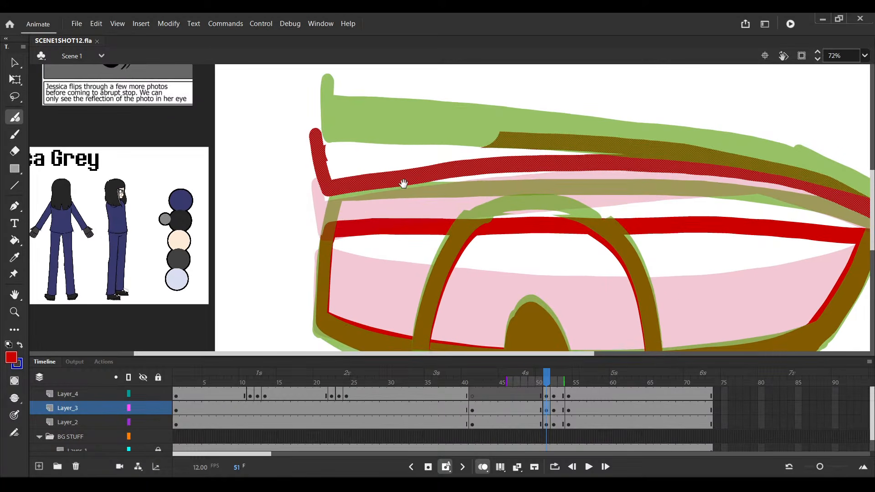
{"action": "left_click", "coordinate": [274, 162]}
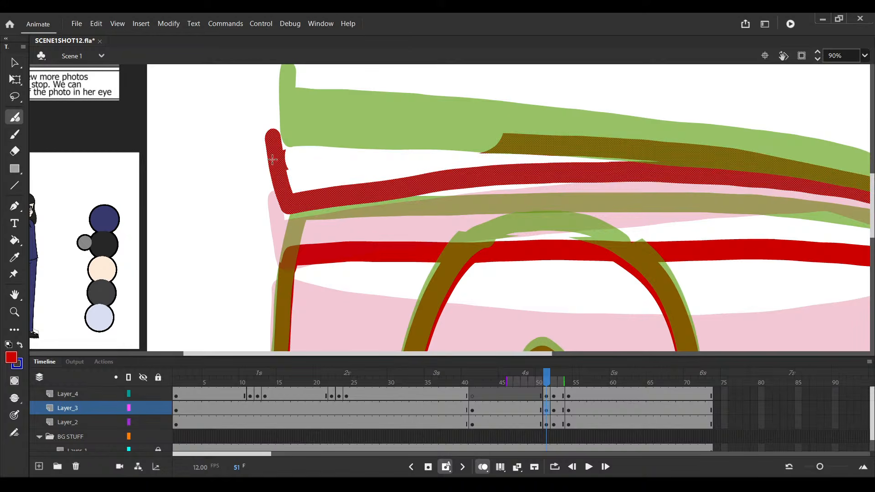
{"action": "left_click", "coordinate": [430, 162]}
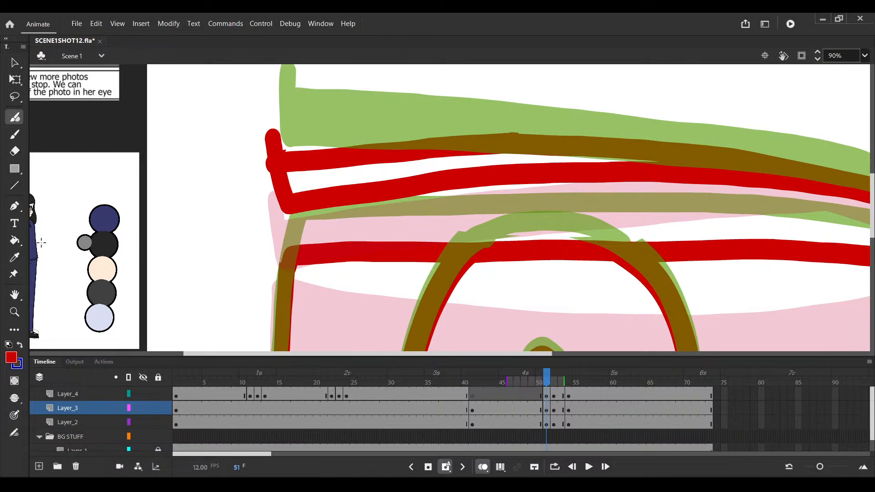
Fill the inside of the eyebrow outline with red using the Paint Bucket
{"action": "left_click", "coordinate": [14, 240]}
{"action": "left_click", "coordinate": [378, 180]}
{"action": "scroll", "coordinate": [380, 182], "scroll_direction": "down", "scroll_amount": 5}
Rotate the filled eyebrow slightly clockwise about its right end with Free Transform, and save the file
{"action": "key", "text": "q"}
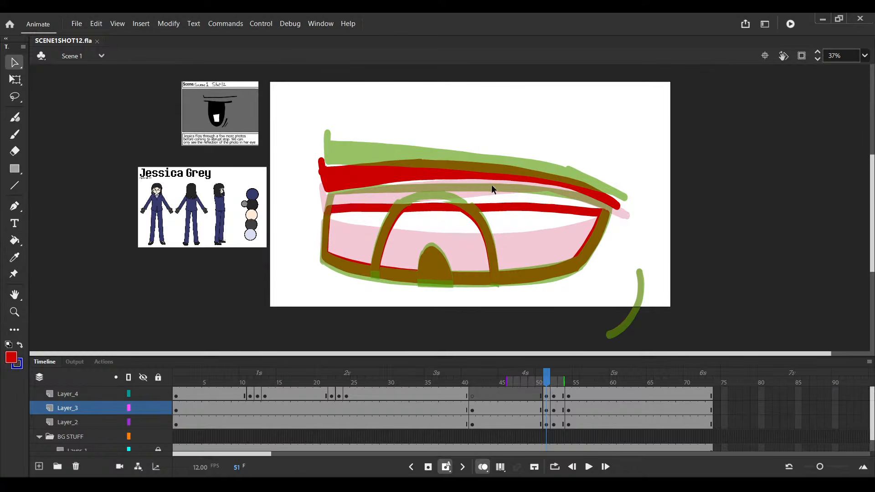
{"action": "left_click", "coordinate": [494, 186]}
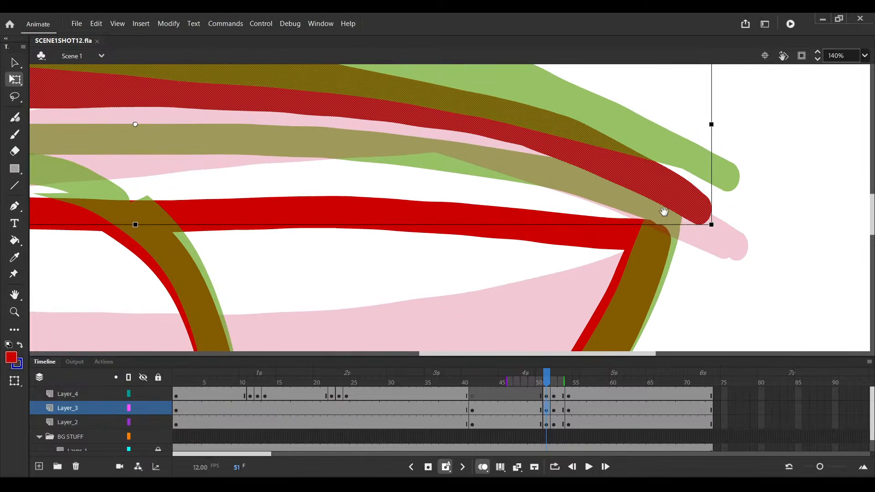
{"action": "key", "text": "y"}
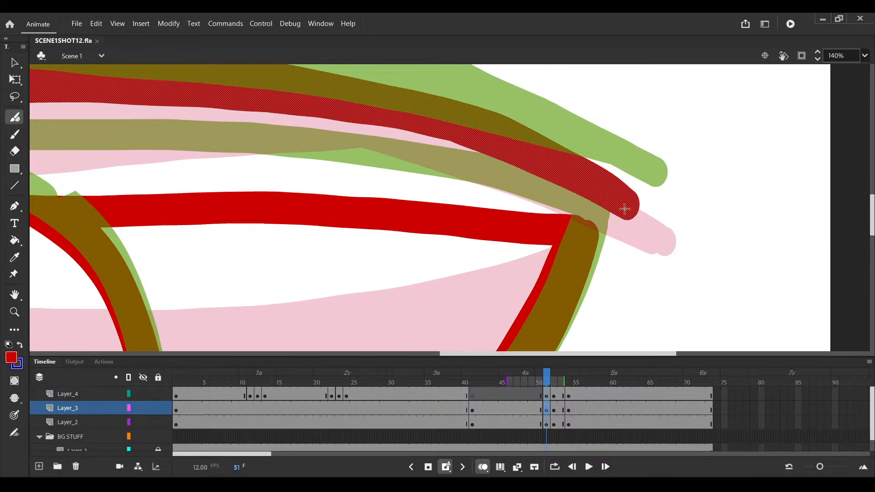
{"action": "scroll", "coordinate": [638, 214], "scroll_direction": "down", "scroll_amount": 5}
{"action": "key", "text": "v"}
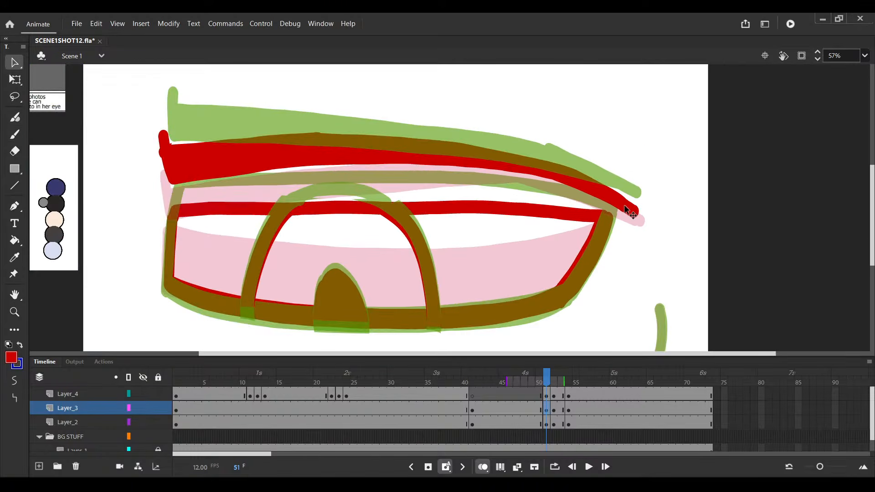
{"action": "key", "text": "ctrl+z"}
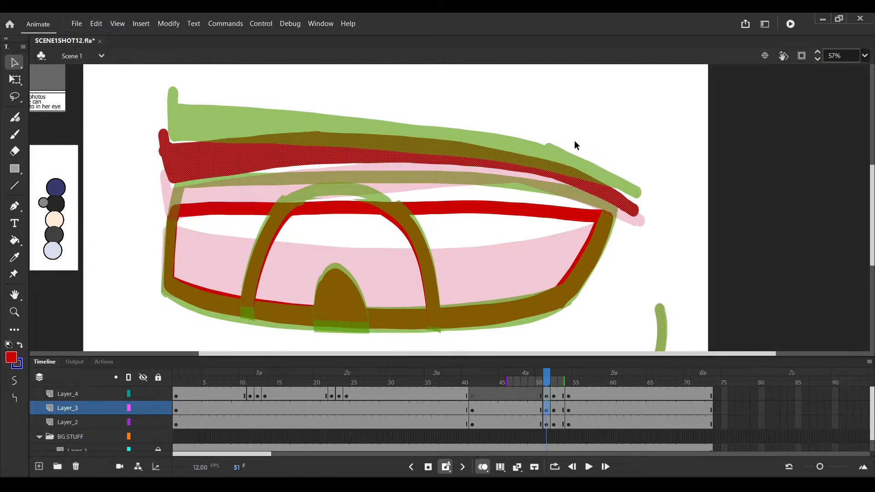
{"action": "key", "text": "q"}
{"action": "left_click", "coordinate": [438, 147]}
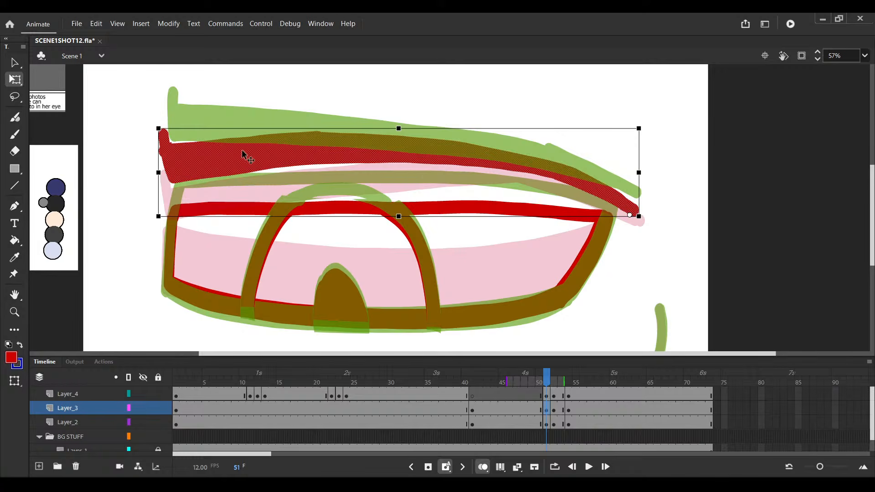
{"action": "scroll", "coordinate": [186, 137], "scroll_direction": "up", "scroll_amount": 5}
{"action": "left_click_drag", "start_coordinate": [120, 109], "coordinate": [122, 101]}
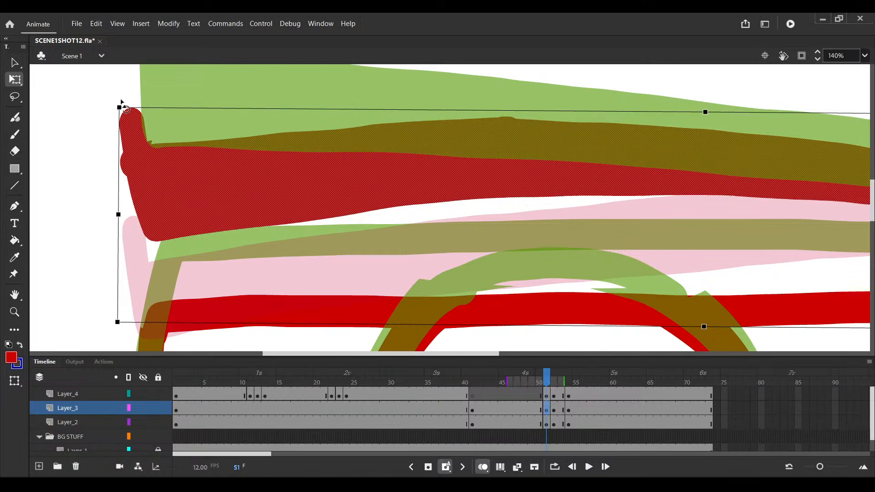
{"action": "key", "text": "ctrl+s"}
Play the animation from frame 50 to check the new in-between of the eye opening
{"action": "scroll", "coordinate": [392, 264], "scroll_direction": "down", "scroll_amount": 6}
{"action": "left_click", "coordinate": [535, 418]}
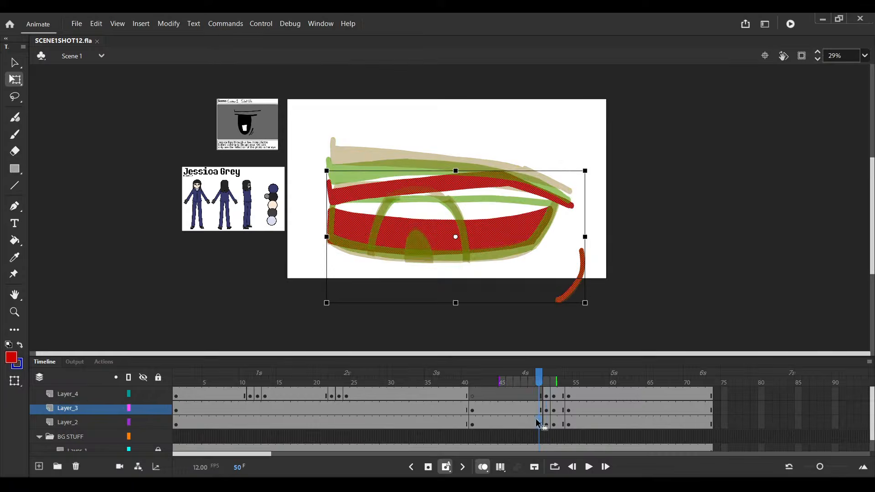
{"action": "key", "text": "Return"}
{"action": "left_click", "coordinate": [537, 419]}
Brush the curved stroke near the canvas's lower right corner on Layer_2 at frame 51, and save the file
{"action": "left_click", "coordinate": [547, 420]}
{"action": "scroll", "coordinate": [539, 315], "scroll_direction": "up", "scroll_amount": 5}
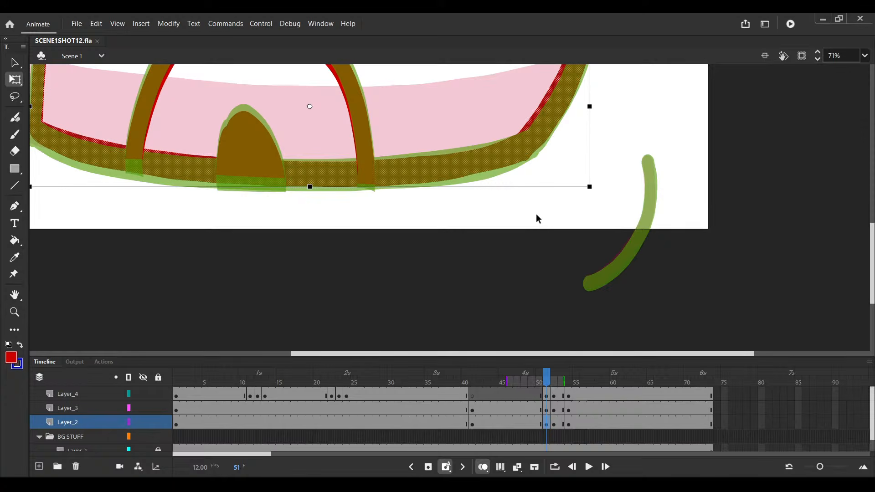
{"action": "left_click_drag", "start_coordinate": [659, 232], "coordinate": [624, 226]}
{"action": "scroll", "coordinate": [625, 226], "scroll_direction": "up", "scroll_amount": 1}
{"action": "key", "text": "b"}
{"action": "left_click", "coordinate": [609, 138]}
{"action": "key", "text": "ctrl+z"}
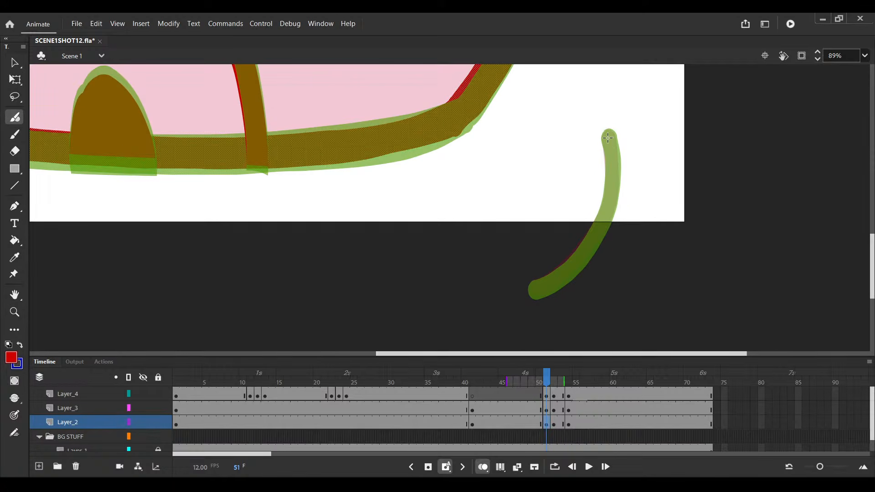
{"action": "key", "text": "ctrl+s"}
Play the eye opening from frame 50 again to review its timing with the curved stroke included
{"action": "scroll", "coordinate": [533, 289], "scroll_direction": "down", "scroll_amount": 4}
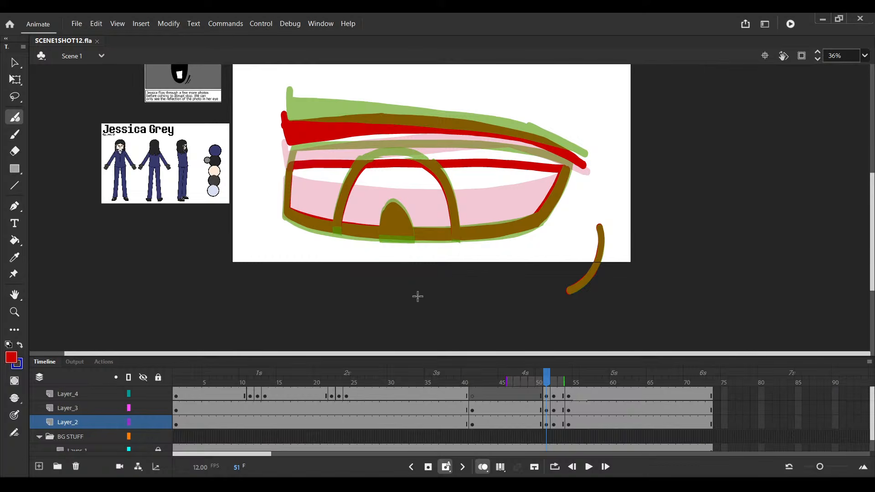
{"action": "left_click", "coordinate": [538, 410]}
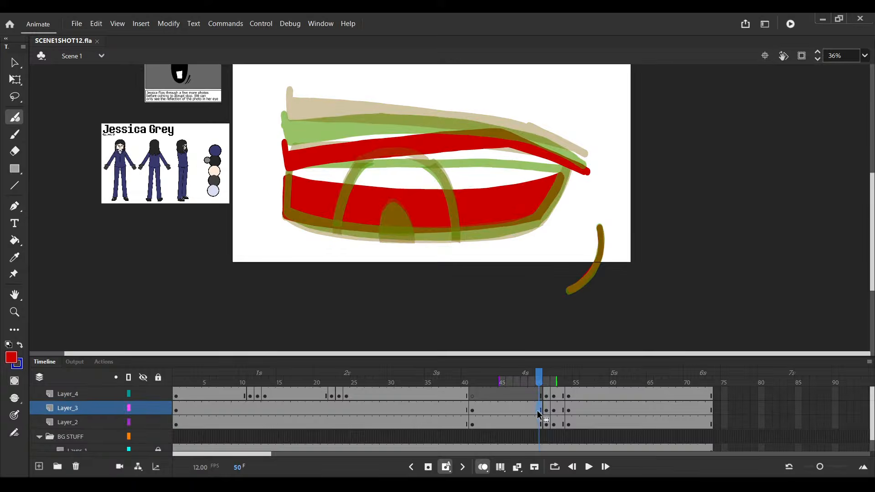
{"action": "key", "text": "Return"}
{"action": "left_click", "coordinate": [537, 412]}
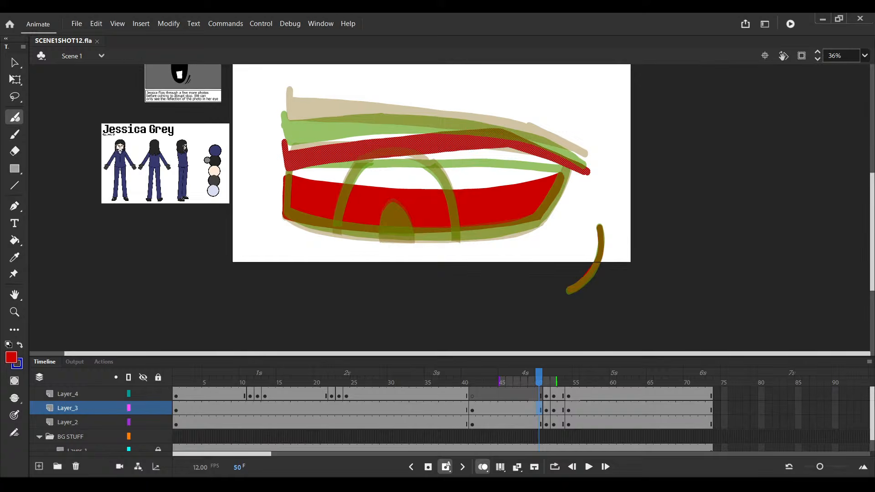
{"action": "key", "text": "Return"}
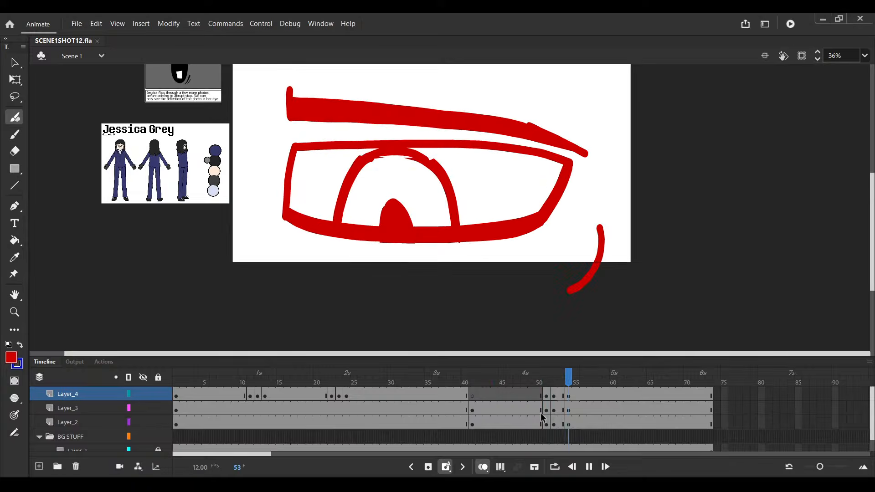
{"action": "left_click", "coordinate": [536, 410]}
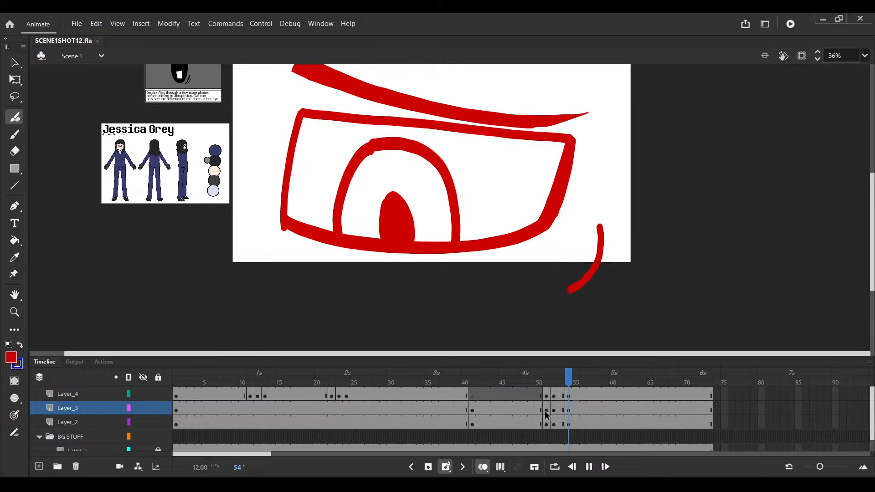
Add a keyframe at frame 53 on Layer_2 and delete the eye outline from it, keeping the curved stroke
{"action": "left_click", "coordinate": [561, 423]}
{"action": "left_click", "coordinate": [563, 410]}
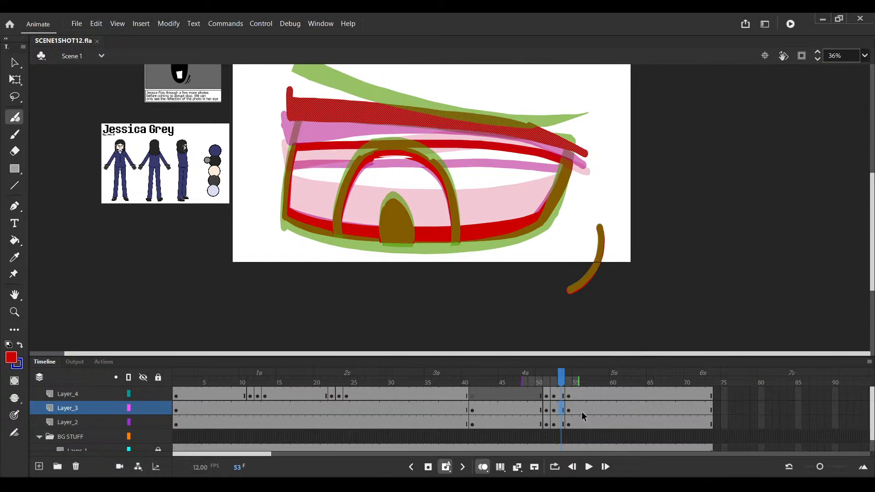
{"action": "scroll", "coordinate": [496, 247], "scroll_direction": "up", "scroll_amount": 2}
{"action": "key", "text": "v"}
{"action": "left_click", "coordinate": [520, 251]}
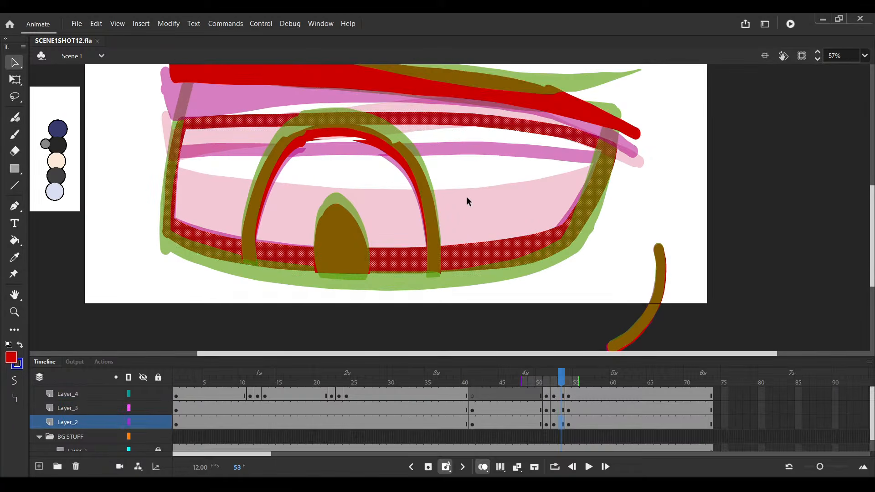
{"action": "key", "text": "Delete"}
Copy the iris and pupil from frame 54 to frame 53 on Layer_4 and nudge them slightly down
{"action": "left_click", "coordinate": [575, 396]}
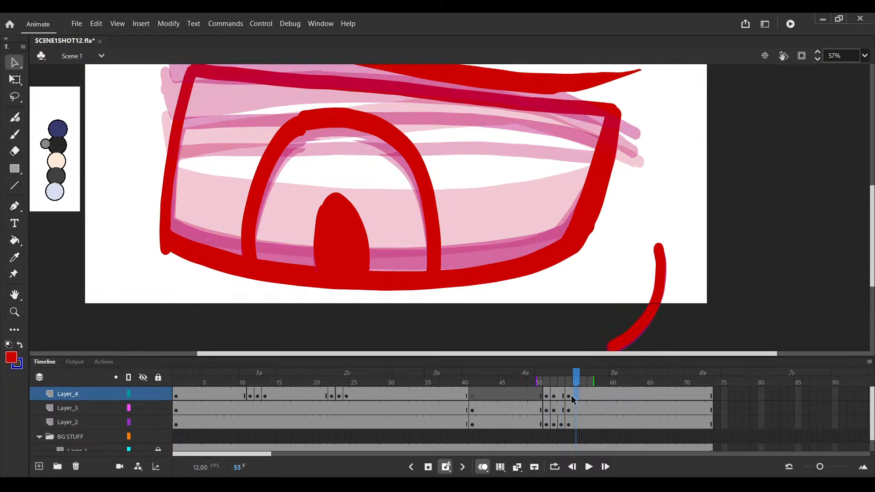
{"action": "left_click", "coordinate": [561, 396]}
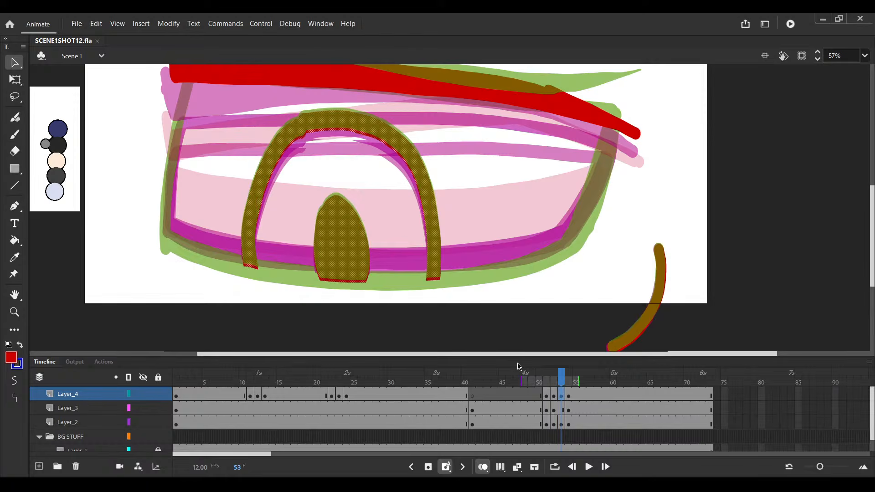
Shorten the onion skin range to begin at frame 52 while working on frame 53 of Layer_2
{"action": "left_click", "coordinate": [561, 425]}
{"action": "scroll", "coordinate": [418, 220], "scroll_direction": "left", "scroll_amount": 2}
{"action": "scroll", "coordinate": [418, 221], "scroll_direction": "up", "scroll_amount": 1}
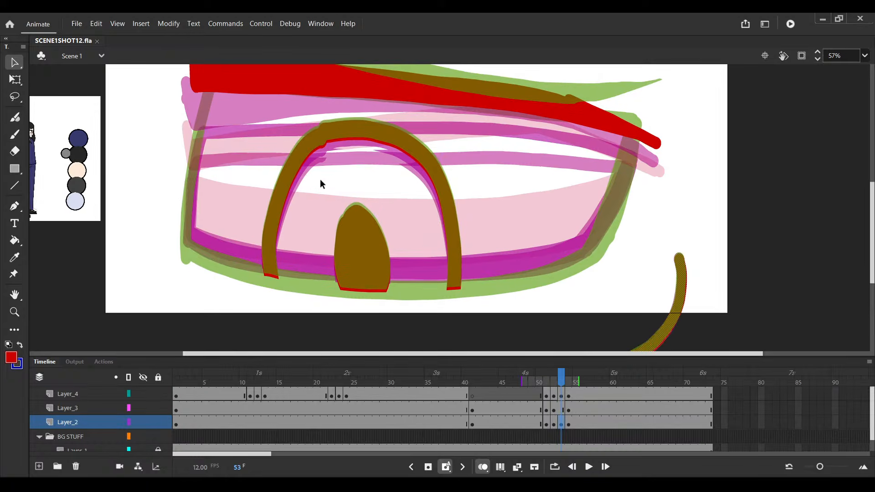
{"action": "left_click_drag", "start_coordinate": [522, 379], "coordinate": [552, 379]}
{"action": "scroll", "coordinate": [469, 269], "scroll_direction": "down", "scroll_amount": 1}
{"action": "left_click_drag", "start_coordinate": [431, 190], "coordinate": [440, 190]}
{"action": "key", "text": "b"}
{"action": "scroll", "coordinate": [270, 165], "scroll_direction": "up", "scroll_amount": 1}
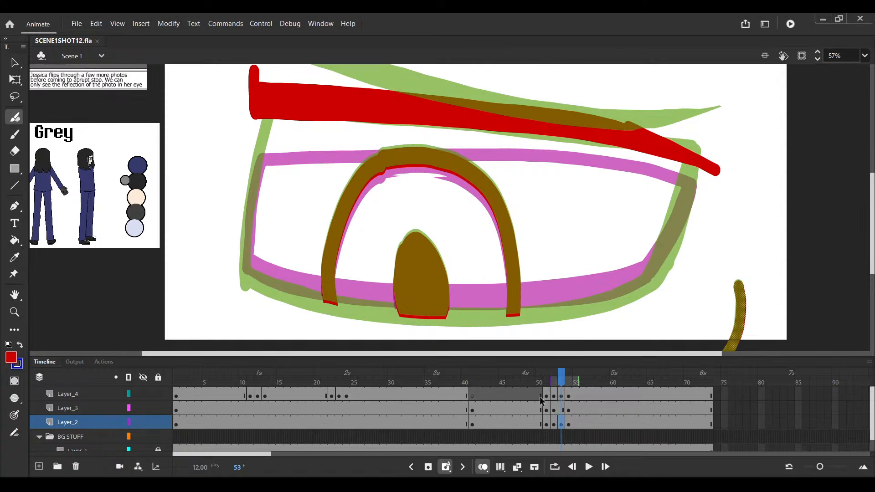
{"action": "left_click_drag", "start_coordinate": [266, 121], "coordinate": [248, 174]}
{"action": "key", "text": "ctrl+z"}
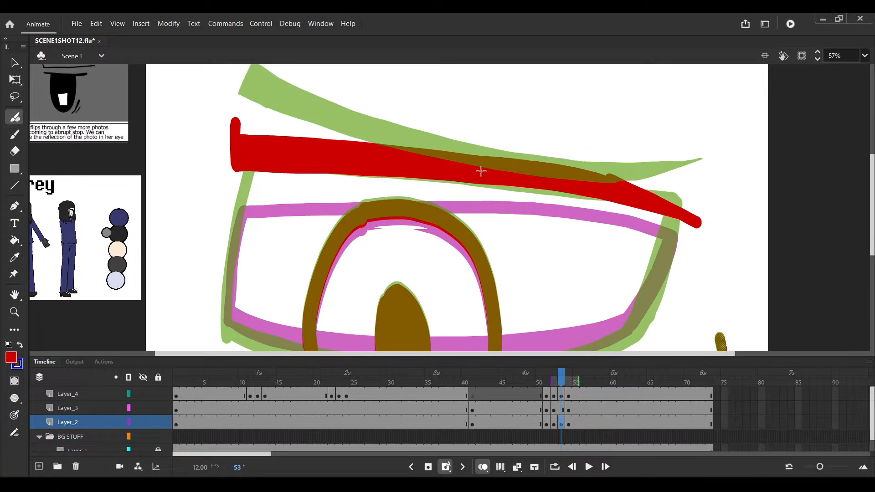
Insert a blank keyframe at frame 53 on Layer_3 to clear the held eyebrow
{"action": "key", "text": "v"}
{"action": "left_click", "coordinate": [502, 161]}
{"action": "key", "text": "F7"}
{"action": "left_click_drag", "start_coordinate": [419, 213], "coordinate": [420, 156]}
Brush the eye's inner side and lower lid line in one stroke on Layer_2 at frame 53, and save the file
{"action": "left_click", "coordinate": [561, 423]}
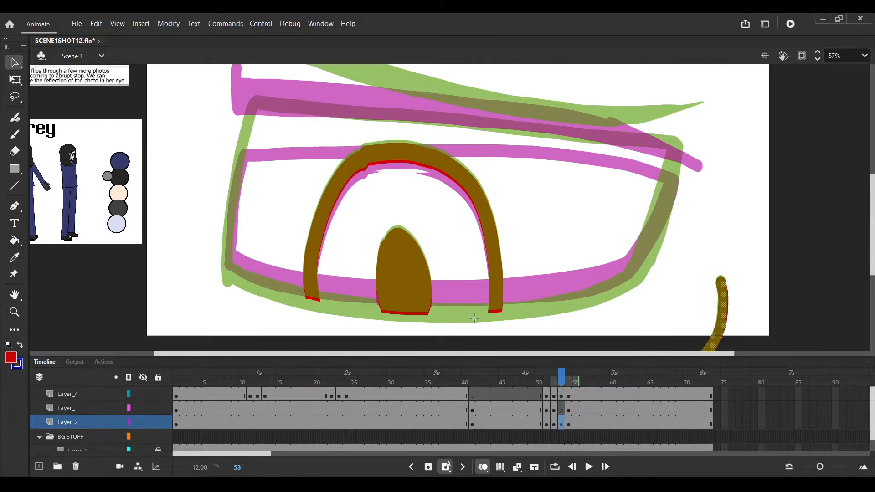
{"action": "key", "text": "b"}
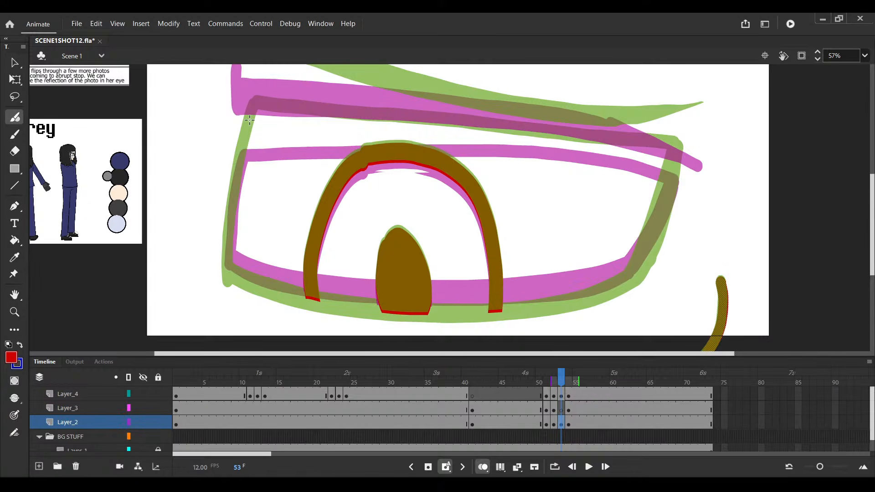
{"action": "left_click_drag", "start_coordinate": [249, 120], "coordinate": [628, 277]}
{"action": "key", "text": "ctrl+s"}
{"action": "left_click_drag", "start_coordinate": [611, 242], "coordinate": [562, 261]}
Brush the eye's outer side upward from the end of the lower lid line on Layer_2
{"action": "key", "text": "v"}
{"action": "left_click", "coordinate": [575, 299]}
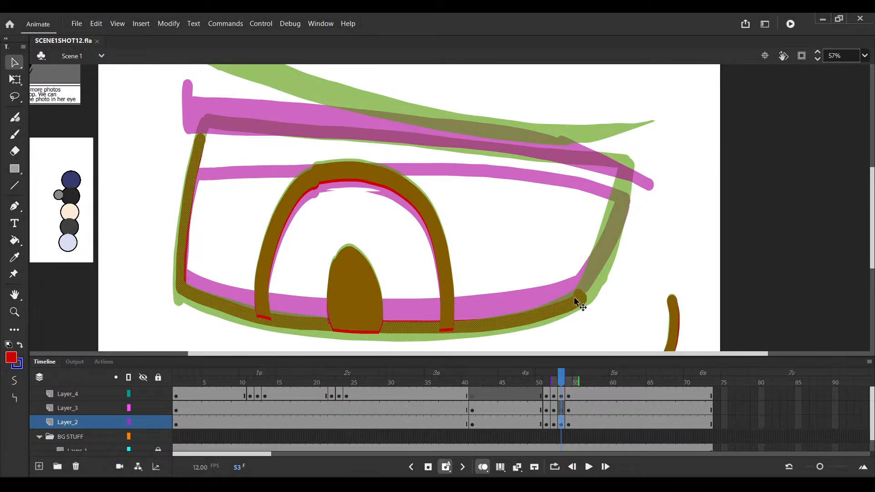
{"action": "key", "text": "b"}
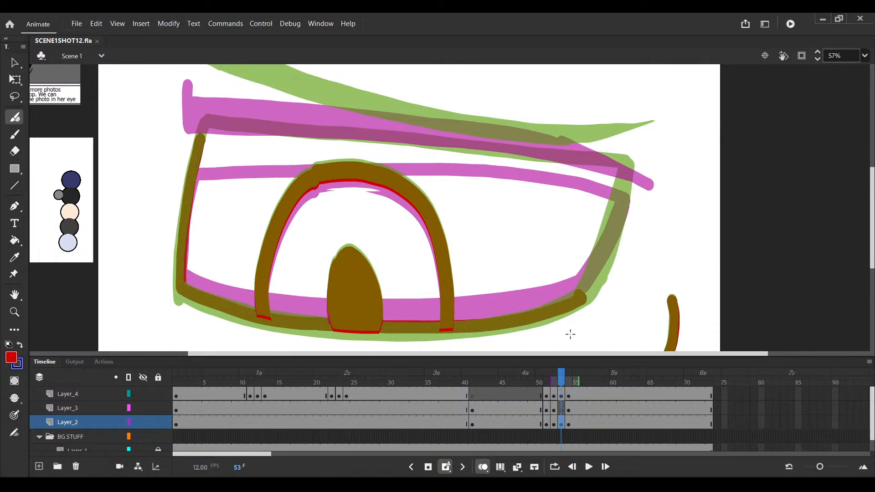
{"action": "key", "text": "v"}
{"action": "key", "text": "b"}
{"action": "left_click_drag", "start_coordinate": [582, 295], "coordinate": [623, 180]}
{"action": "key", "text": "v"}
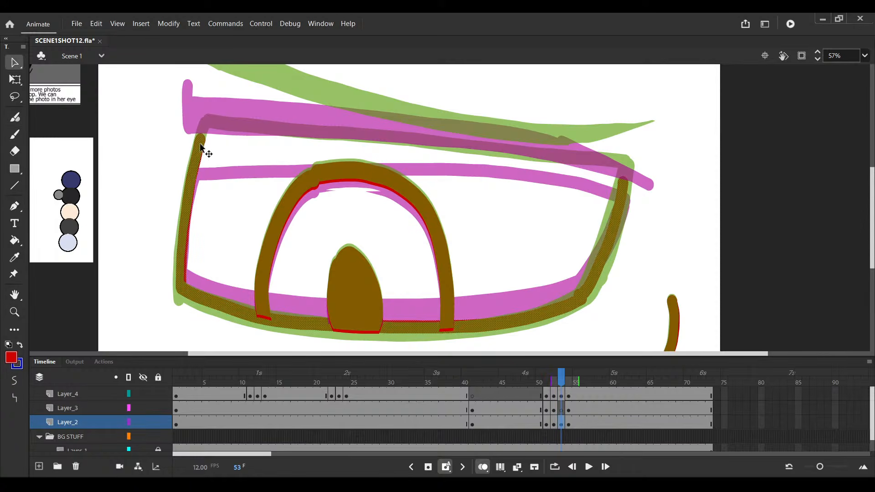
Brush the upper lid line between the tops of the two side strokes, between the onion-skinned lids of the neighbouring frames
{"action": "key", "text": "b"}
{"action": "left_click_drag", "start_coordinate": [200, 144], "coordinate": [621, 181]}
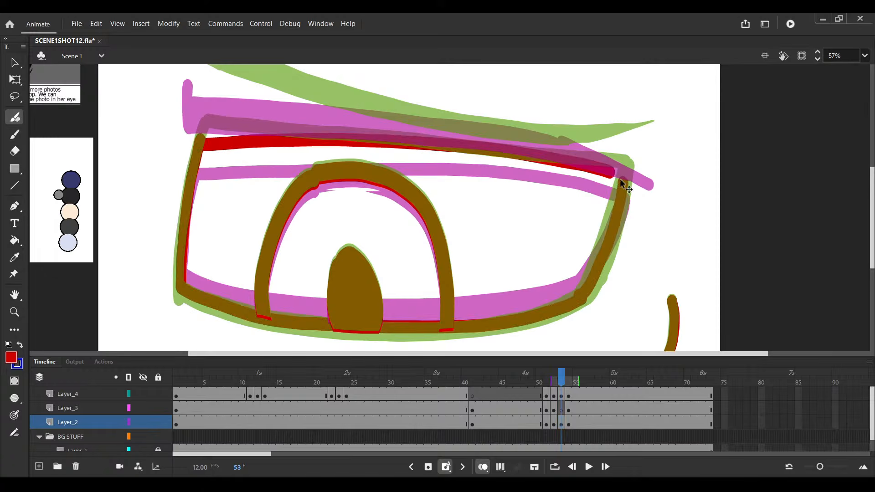
{"action": "key", "text": "ctrl+z"}
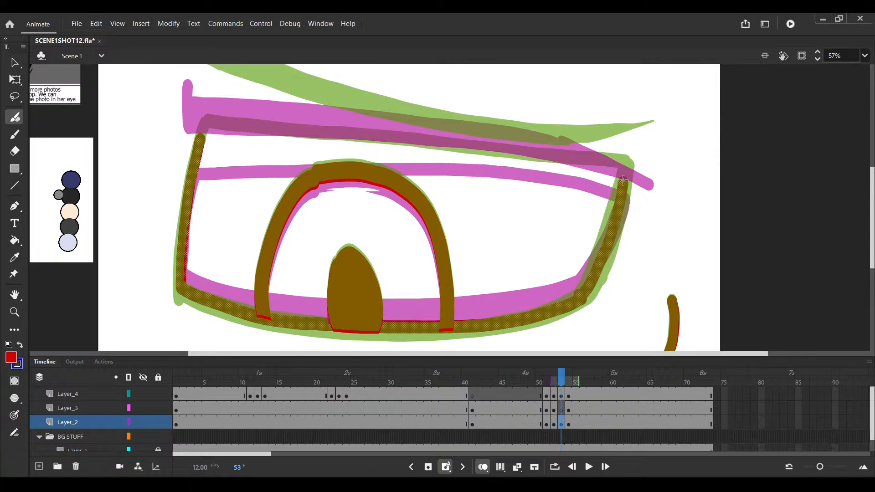
{"action": "key", "text": "ctrl+y"}
{"action": "key", "text": "v"}
{"action": "key", "text": "e"}
{"action": "key", "text": "v"}
{"action": "left_click", "coordinate": [209, 154]}
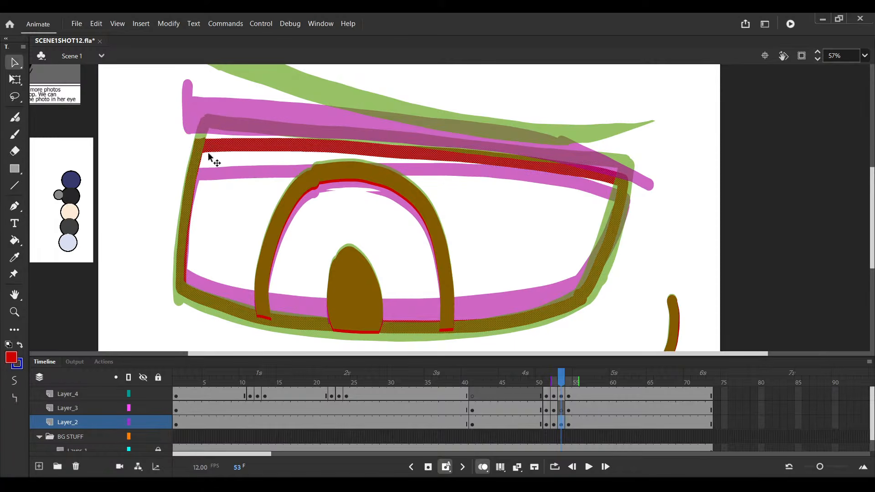
Thicken the lower lid with a second brush stroke along its inner edge from corner to corner, and save the file
{"action": "key", "text": "b"}
{"action": "left_click_drag", "start_coordinate": [181, 279], "coordinate": [332, 305]}
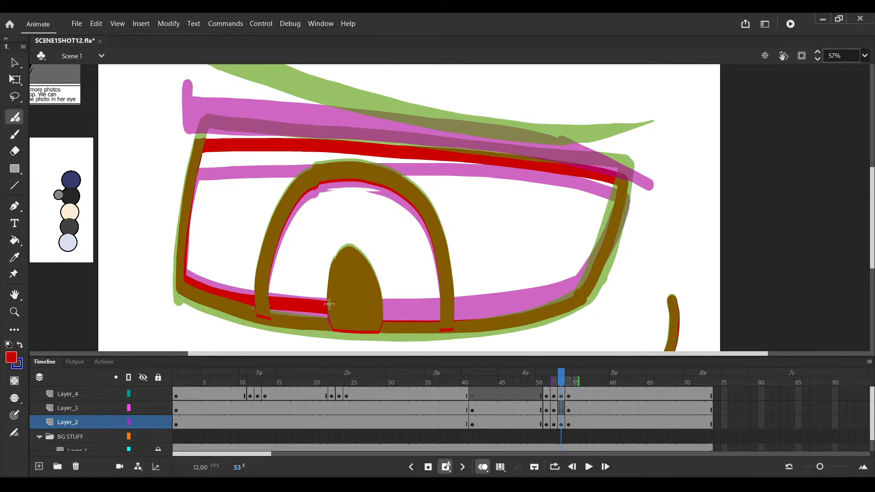
{"action": "key", "text": "ctrl+z"}
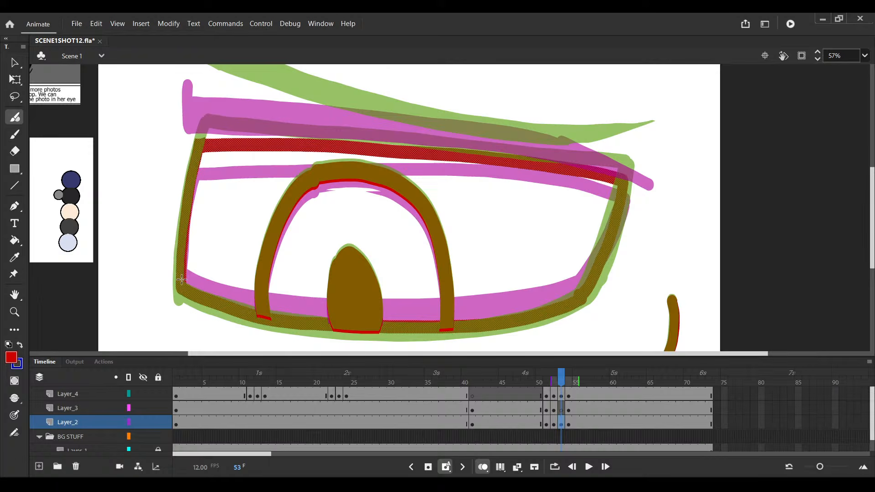
{"action": "left_click_drag", "start_coordinate": [181, 279], "coordinate": [329, 306]}
{"action": "key", "text": "ctrl+z"}
{"action": "left_click_drag", "start_coordinate": [181, 279], "coordinate": [575, 281]}
{"action": "key", "text": "ctrl+s"}
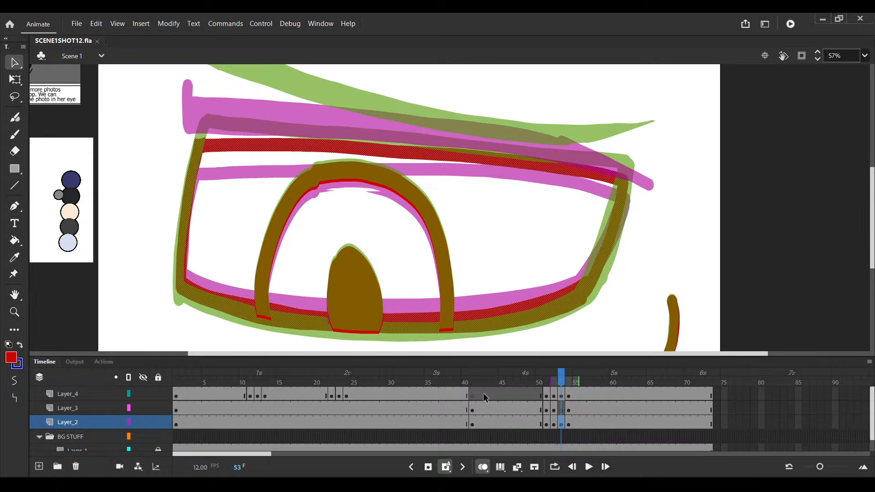
{"action": "key", "text": "v"}
{"action": "scroll", "coordinate": [606, 225], "scroll_direction": "up", "scroll_amount": 1}
{"action": "key", "text": "y"}
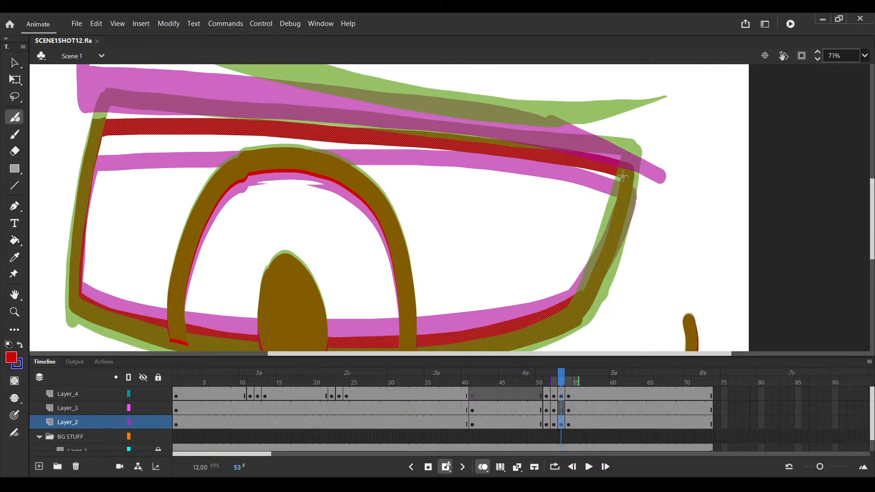
{"action": "scroll", "coordinate": [472, 214], "scroll_direction": "down", "scroll_amount": 3}
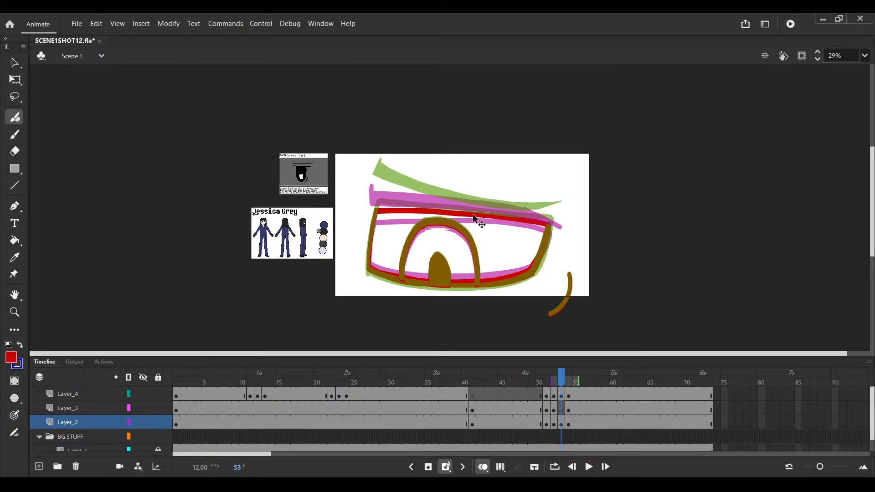
Play the eye opening from frame 50 to review frame 53's new outline, return to frame 53 on Layer_3, and save
{"action": "left_click", "coordinate": [540, 403]}
{"action": "key", "text": "Return"}
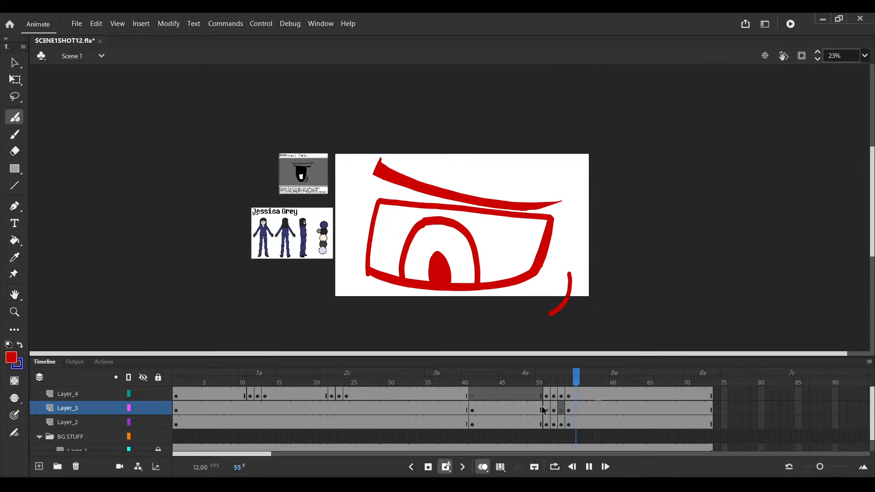
{"action": "left_click", "coordinate": [541, 406]}
{"action": "left_click", "coordinate": [443, 399]}
{"action": "key", "text": "e"}
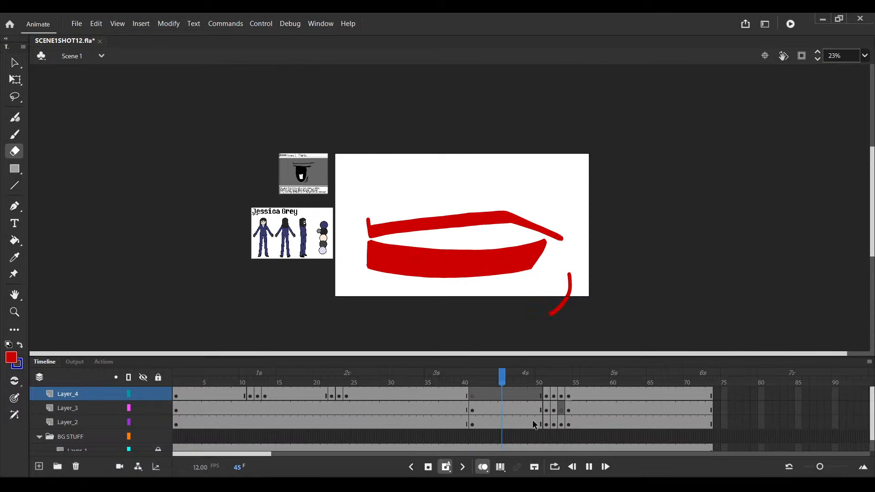
{"action": "left_click", "coordinate": [539, 423]}
{"action": "left_click", "coordinate": [561, 410]}
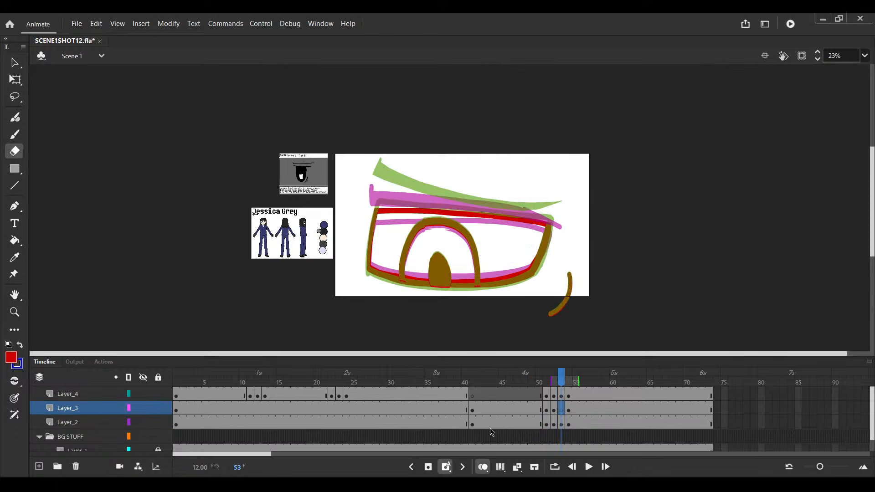
{"action": "key", "text": "ctrl+s"}
Brush a short upright stroke for the eyebrow's thick end on Layer_3 at frame 53, between the onion-skinned eyebrows
{"action": "scroll", "coordinate": [469, 220], "scroll_direction": "up", "scroll_amount": 5}
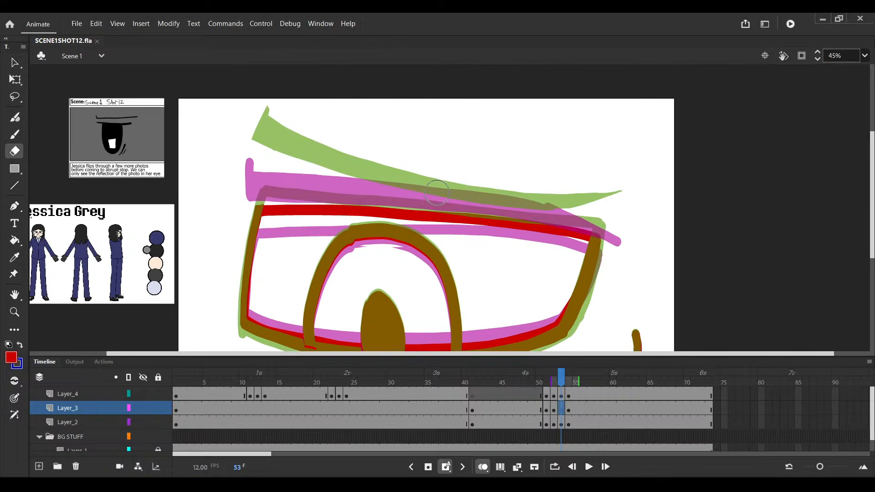
{"action": "scroll", "coordinate": [366, 156], "scroll_direction": "up", "scroll_amount": 2}
{"action": "key", "text": "b"}
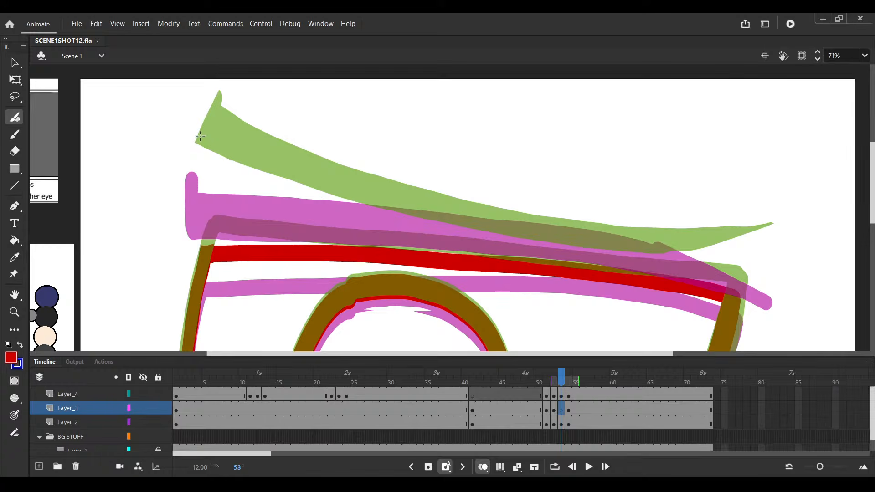
{"action": "mouse_move", "coordinate": [201, 134]}
{"action": "left_mouse_down"}
{"action": "mouse_move", "coordinate": [193, 177]}
{"action": "mouse_move", "coordinate": [175, 139]}
{"action": "mouse_move", "coordinate": [160, 149]}
{"action": "mouse_move", "coordinate": [269, 164]}
{"action": "left_mouse_up"}
{"action": "scroll", "coordinate": [174, 145], "scroll_direction": "down", "scroll_amount": 1}
{"action": "key", "text": "ctrl+z"}
{"action": "key", "text": "ctrl+z"}
{"action": "key", "text": "ctrl+z"}
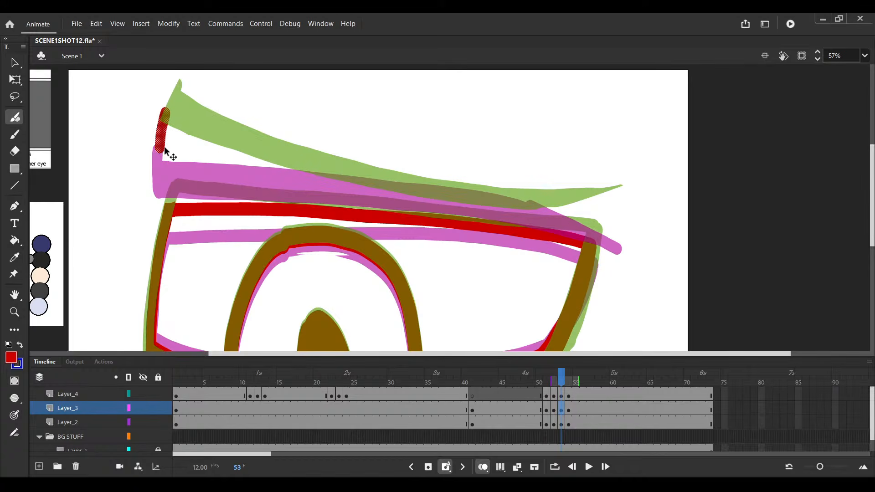
Nudge the eyebrow's short end stroke slightly left and down
{"action": "key", "text": "v"}
{"action": "key", "text": "Left"}
{"action": "key", "text": "Left"}
{"action": "key", "text": "Down"}
{"action": "key", "text": "Down"}
{"action": "key", "text": "y"}
{"action": "left_click_drag", "start_coordinate": [616, 231], "coordinate": [616, 231]}
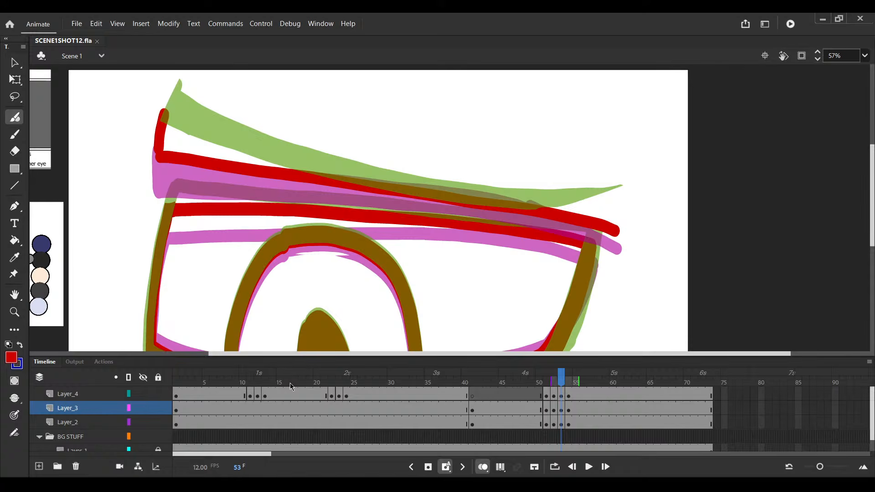
{"action": "scroll", "coordinate": [459, 160], "scroll_direction": "up", "scroll_amount": 1}
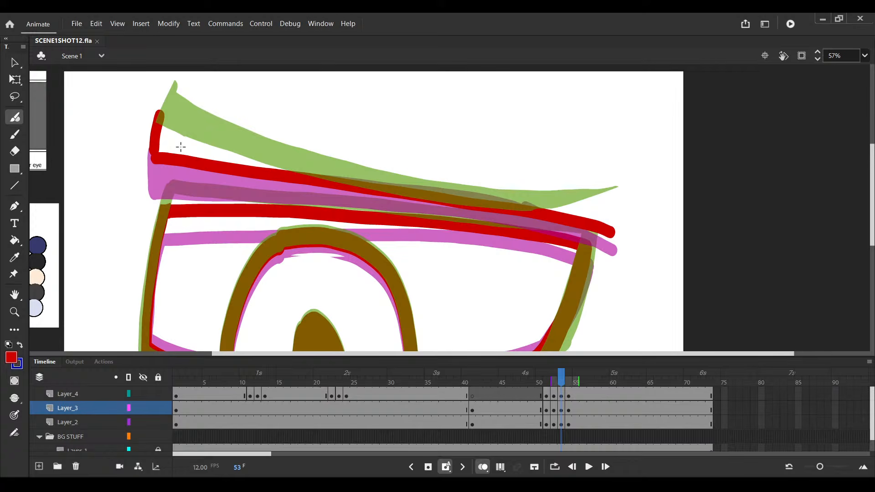
{"action": "scroll", "coordinate": [179, 146], "scroll_direction": "up", "scroll_amount": 2}
{"action": "key", "text": "v"}
{"action": "left_click", "coordinate": [148, 132]}
{"action": "scroll", "coordinate": [246, 141], "scroll_direction": "down", "scroll_amount": 2}
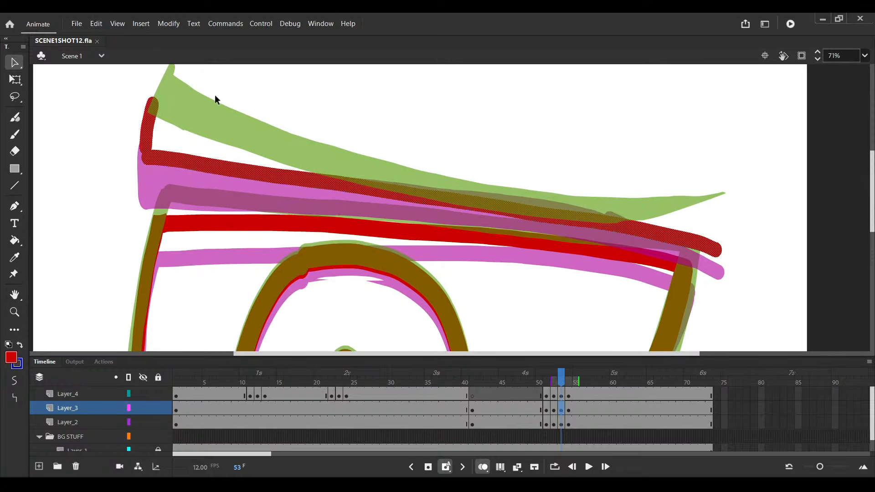
{"action": "scroll", "coordinate": [246, 118], "scroll_direction": "right", "scroll_amount": 2}
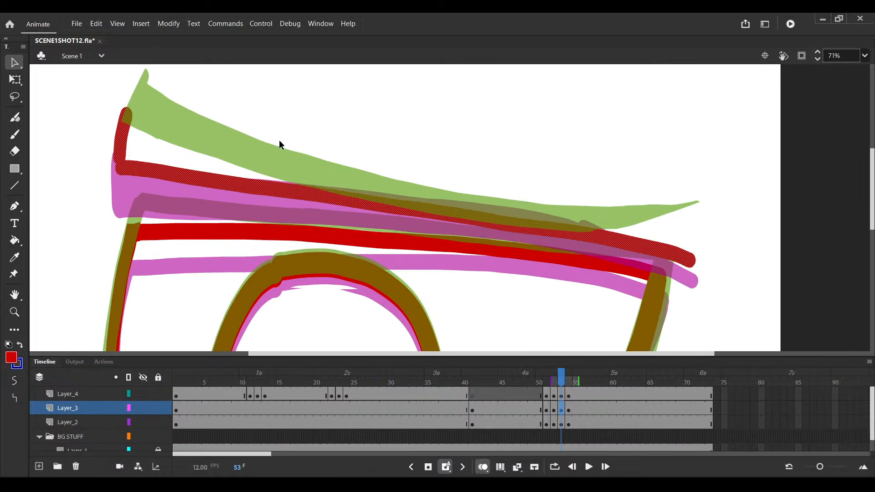
{"action": "key", "text": "b"}
{"action": "left_click", "coordinate": [125, 134], "text": "ctrl"}
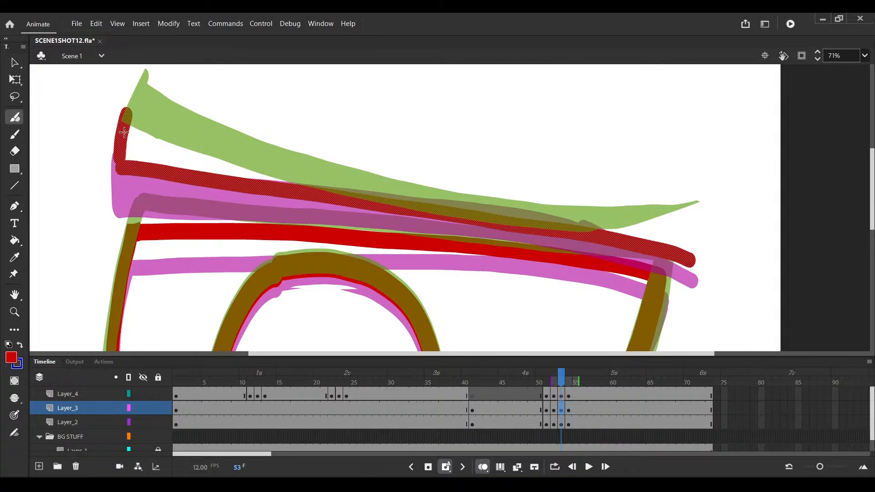
{"action": "key", "text": "e"}
{"action": "scroll", "coordinate": [695, 256], "scroll_direction": "up", "scroll_amount": 1}
{"action": "scroll", "coordinate": [696, 256], "scroll_direction": "down", "scroll_amount": 2}
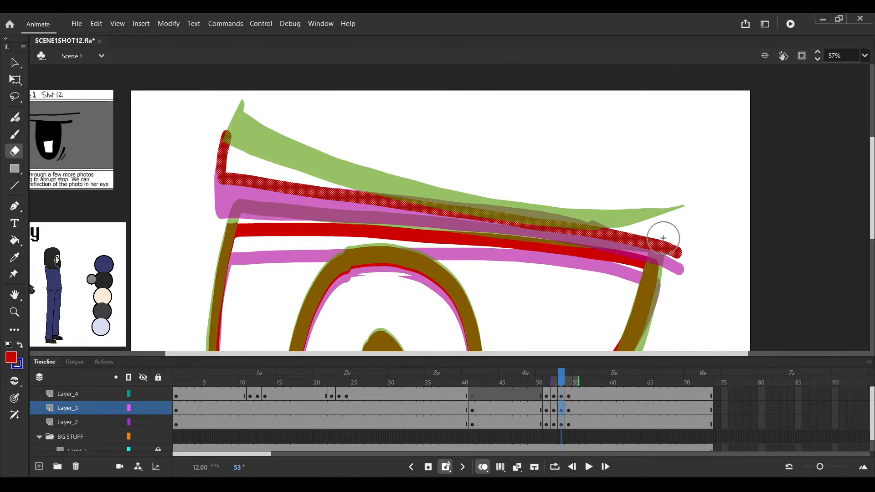
{"action": "key", "text": "Delete"}
Brush the eyebrow's curved lower edge with an upturned outer tip, add its upper edge, and save the file
{"action": "scroll", "coordinate": [661, 237], "scroll_direction": "up", "scroll_amount": 1}
{"action": "key", "text": "b"}
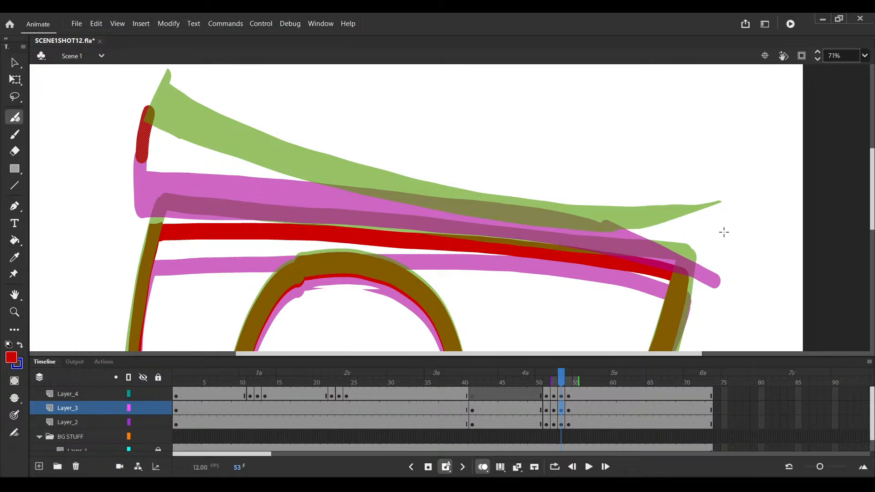
{"action": "left_click_drag", "start_coordinate": [724, 232], "coordinate": [148, 160]}
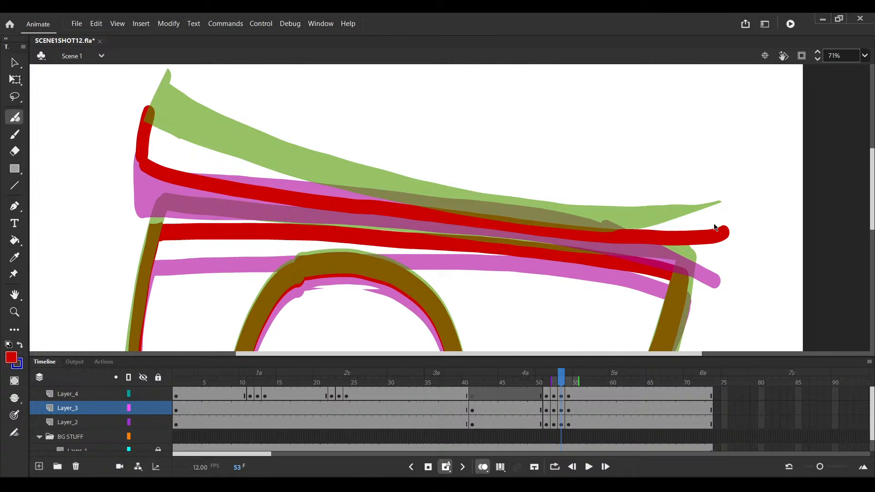
{"action": "left_click", "coordinate": [725, 232], "text": "ctrl"}
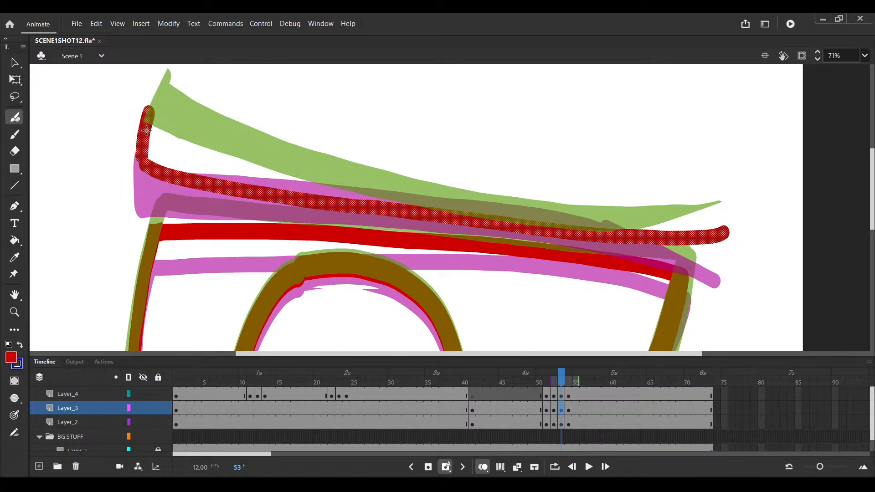
{"action": "left_click_drag", "start_coordinate": [146, 130], "coordinate": [721, 228]}
{"action": "scroll", "coordinate": [514, 207], "scroll_direction": "down", "scroll_amount": 2}
{"action": "key", "text": "ctrl+s"}
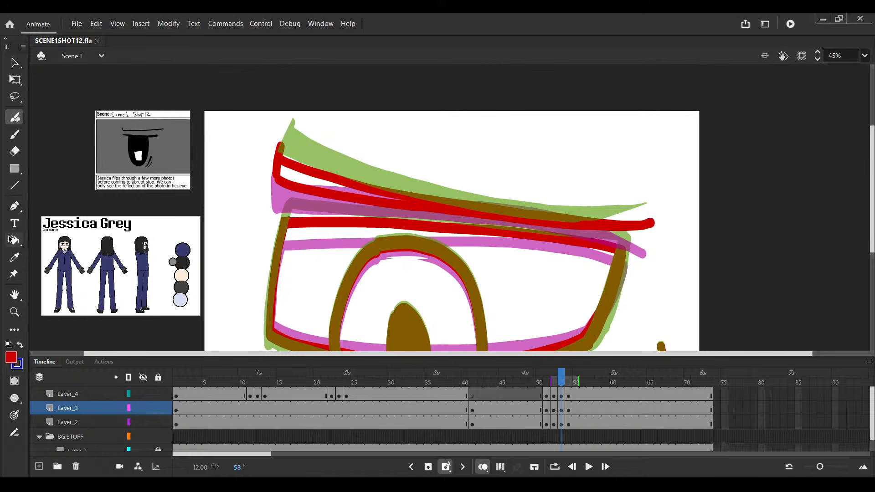
Fill the gap between the eyebrow's upper and lower edges with red, and save the file
{"action": "left_click", "coordinate": [15, 240]}
{"action": "left_click", "coordinate": [277, 175]}
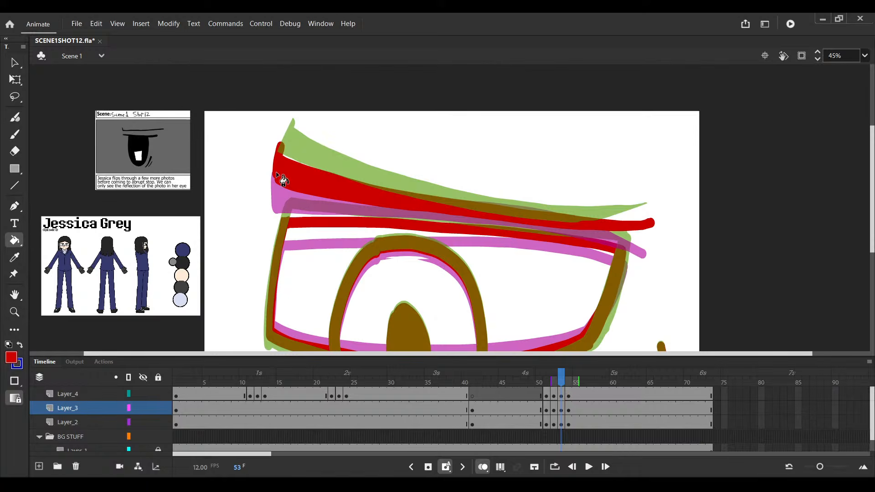
{"action": "key", "text": "ctrl+s"}
{"action": "scroll", "coordinate": [322, 178], "scroll_direction": "up", "scroll_amount": 2}
{"action": "key", "text": "v"}
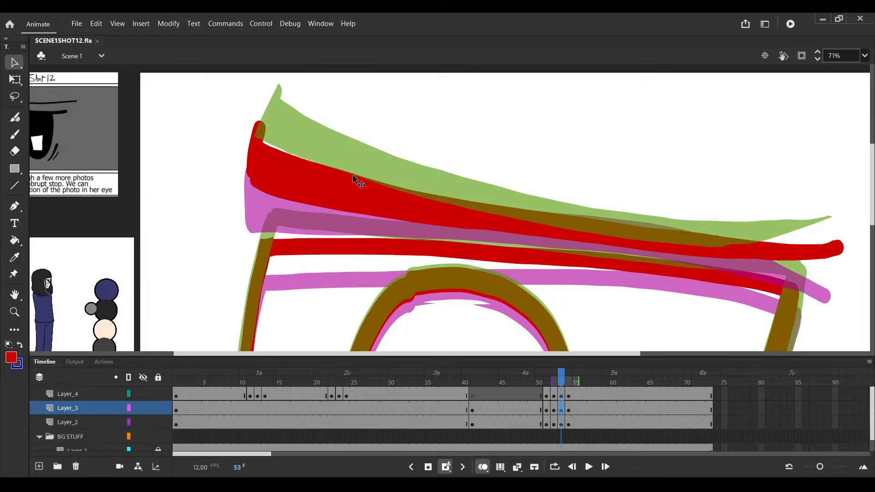
{"action": "left_click", "coordinate": [364, 180]}
{"action": "scroll", "coordinate": [367, 180], "scroll_direction": "down", "scroll_amount": 3}
{"action": "key", "text": "q"}
{"action": "scroll", "coordinate": [302, 141], "scroll_direction": "up", "scroll_amount": 7}
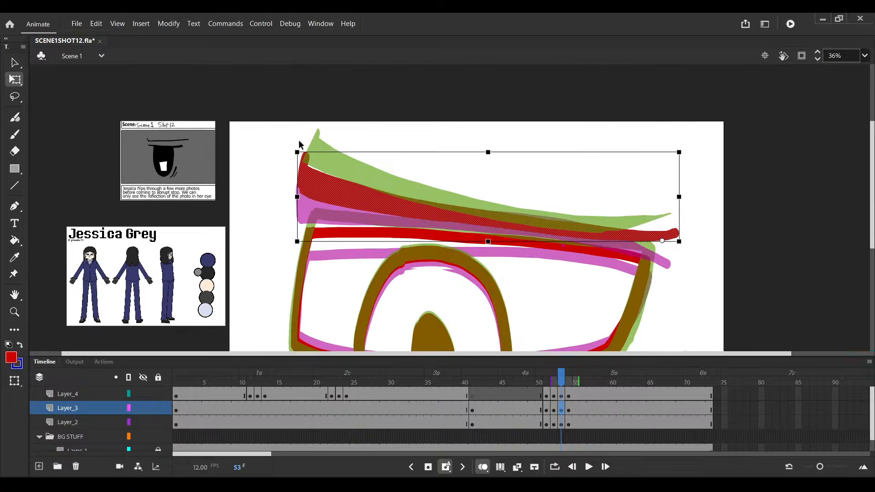
{"action": "scroll", "coordinate": [301, 178], "scroll_direction": "down", "scroll_amount": 8}
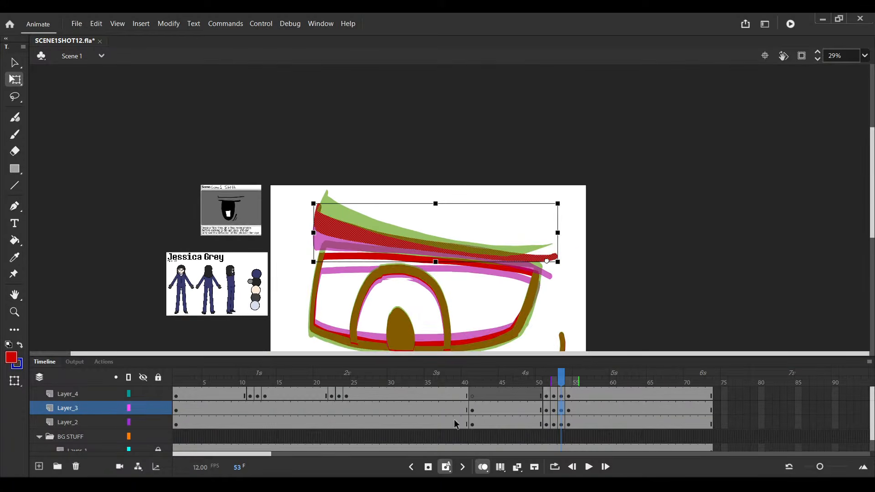
Save the file and play the eye-opening animation from frame 50 to check the motion
{"action": "left_click", "coordinate": [539, 412]}
{"action": "key", "text": "ctrl+s"}
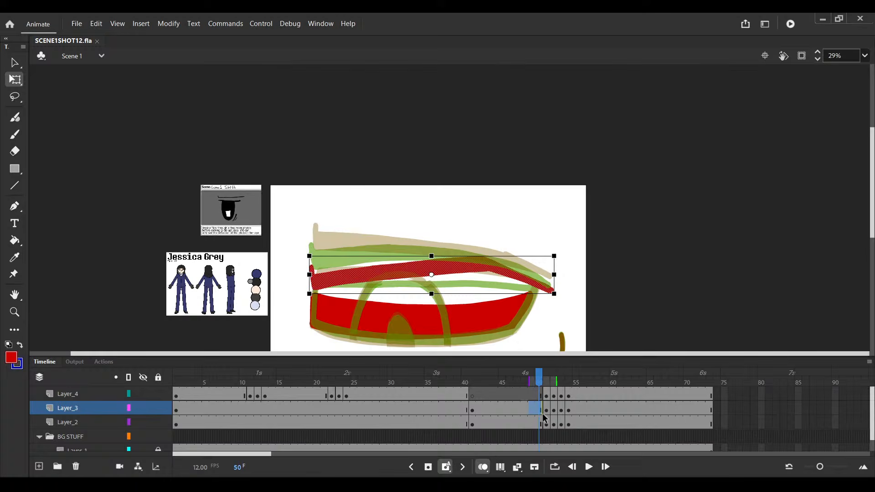
{"action": "key", "text": "Return"}
{"action": "left_click", "coordinate": [541, 412]}
{"action": "key", "text": "Return"}
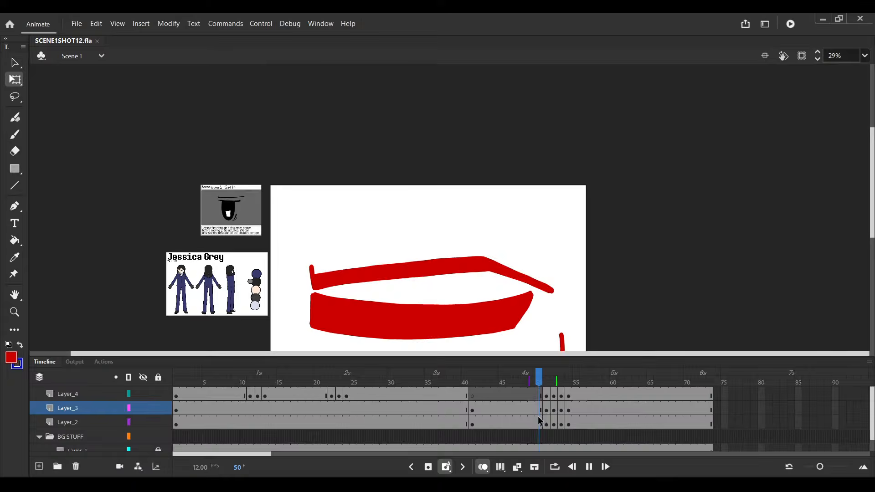
{"action": "left_click", "coordinate": [535, 415]}
{"action": "key", "text": "Return"}
{"action": "left_click", "coordinate": [537, 416]}
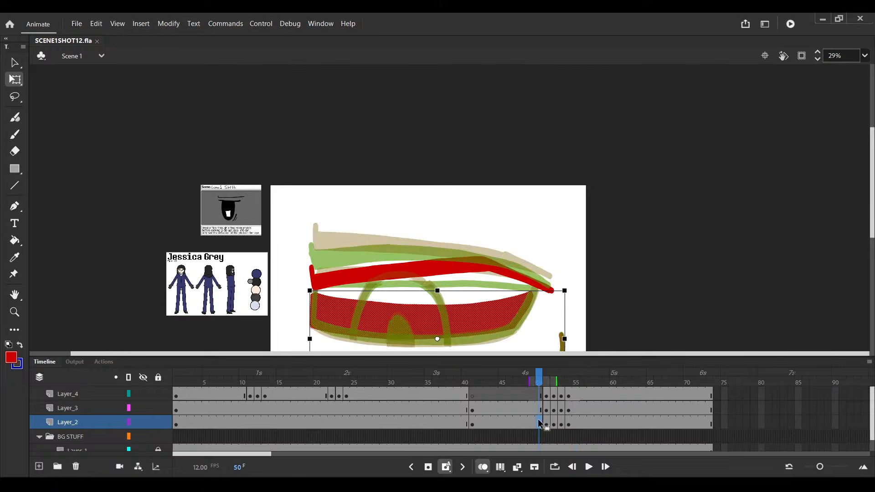
Clear the eyebrow on Layer_3 and the closed-eye drawing on Layer_2 at frame 50
{"action": "scroll", "coordinate": [417, 305], "scroll_direction": "down", "scroll_amount": 2}
{"action": "scroll", "coordinate": [416, 305], "scroll_direction": "up", "scroll_amount": 2}
{"action": "key", "text": "v"}
{"action": "left_click", "coordinate": [435, 178]}
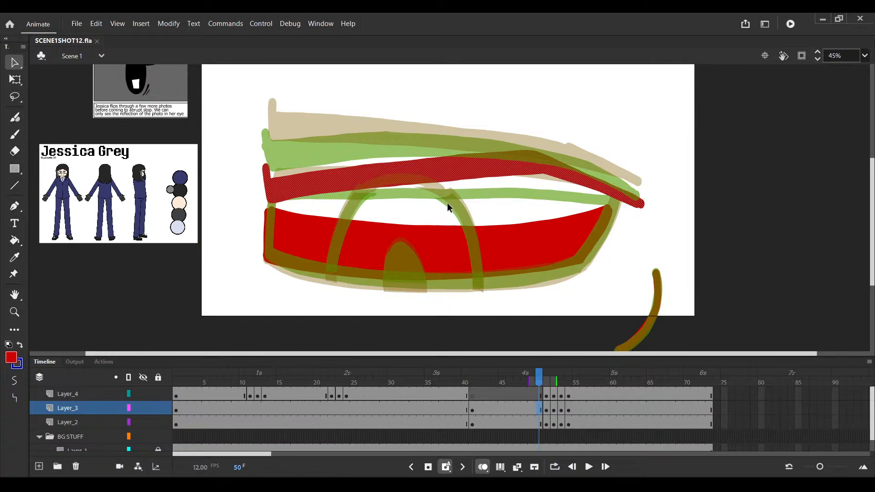
{"action": "key", "text": "Delete"}
{"action": "left_click", "coordinate": [475, 253]}
{"action": "key", "text": "Delete"}
{"action": "left_click_drag", "start_coordinate": [483, 265], "coordinate": [468, 248]}
{"action": "scroll", "coordinate": [392, 205], "scroll_direction": "up", "scroll_amount": 2}
{"action": "key", "text": "b"}
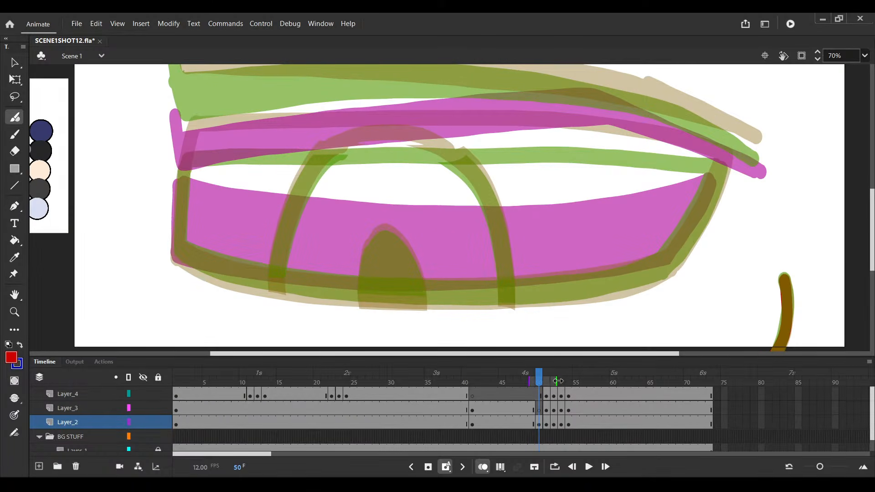
Limit the onion skin's forward range to frame 51, and save the file
{"action": "left_click_drag", "start_coordinate": [557, 381], "coordinate": [540, 381]}
{"action": "key", "text": "ctrl+s"}
{"action": "left_click_drag", "start_coordinate": [433, 242], "coordinate": [421, 248]}
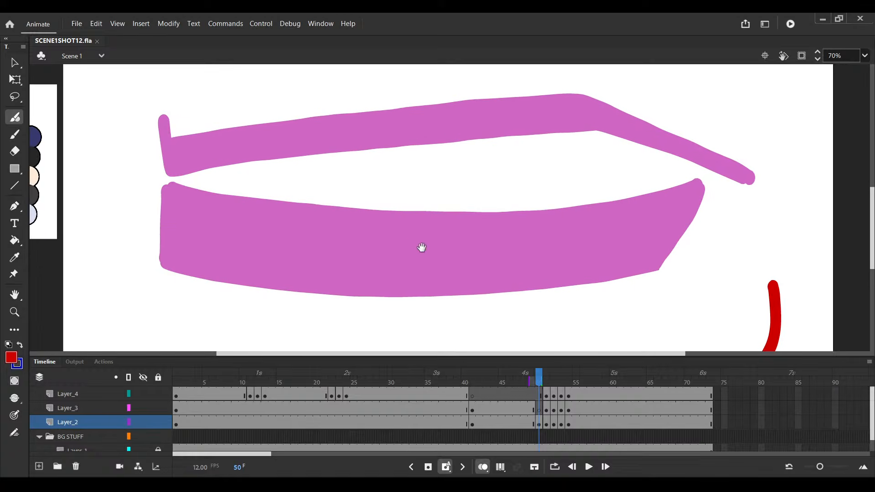
{"action": "scroll", "coordinate": [412, 230], "scroll_direction": "down", "scroll_amount": 1}
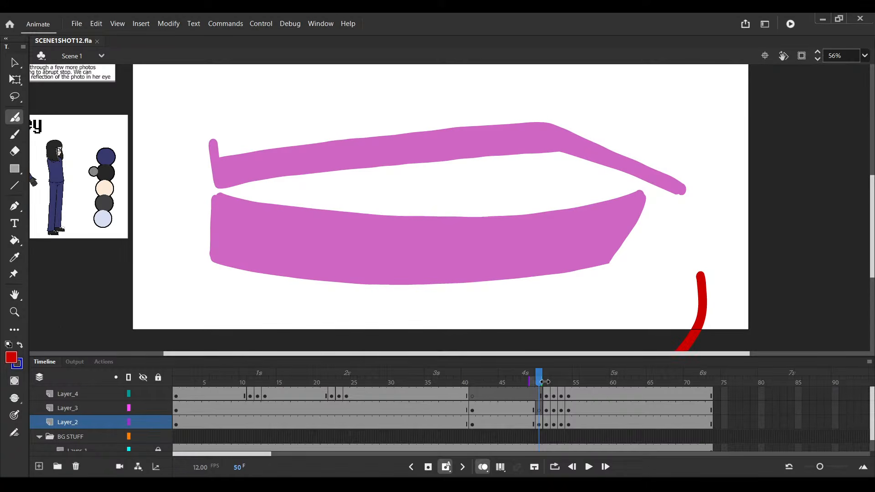
{"action": "left_click_drag", "start_coordinate": [540, 381], "coordinate": [549, 381]}
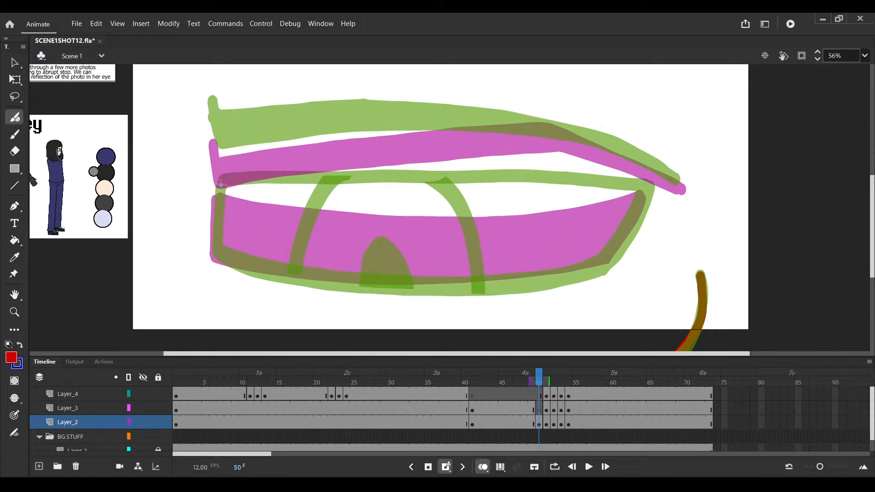
Brush the narrow eye outline on Layer_2 at frame 50, with a sagging upper lid and thickened lower and outer edges
{"action": "left_click_drag", "start_coordinate": [221, 184], "coordinate": [641, 194]}
{"action": "key", "text": "v"}
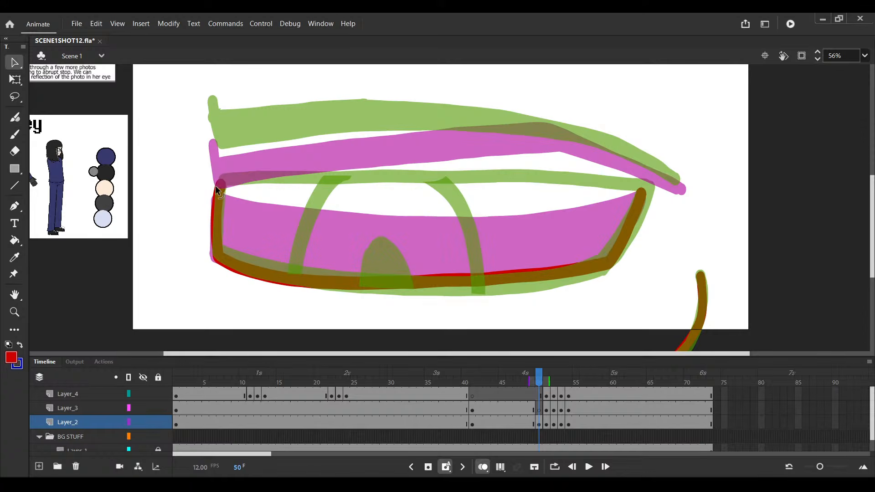
{"action": "left_click_drag", "start_coordinate": [213, 259], "coordinate": [218, 255]}
{"action": "key", "text": "b"}
{"action": "mouse_move", "coordinate": [220, 185]}
{"action": "left_mouse_down"}
{"action": "mouse_move", "coordinate": [260, 192]}
{"action": "mouse_move", "coordinate": [637, 188]}
{"action": "left_mouse_up"}
{"action": "key", "text": "ctrl+z"}
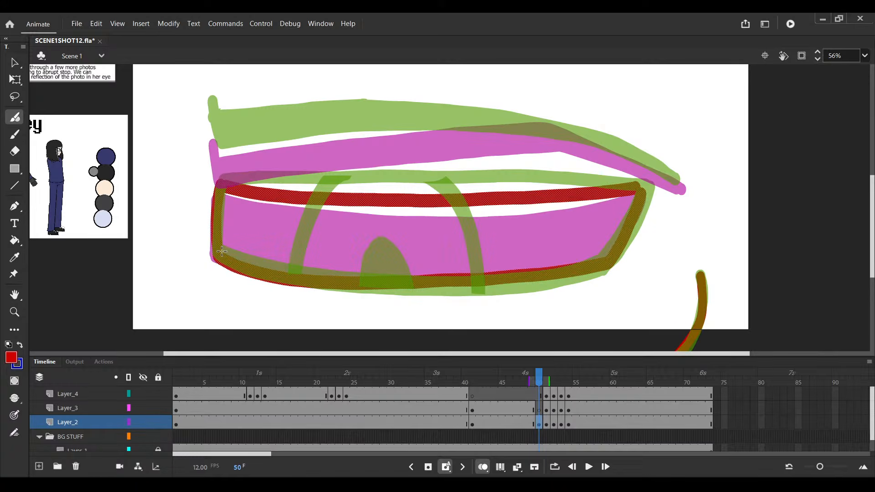
{"action": "left_click_drag", "start_coordinate": [634, 195], "coordinate": [607, 256]}
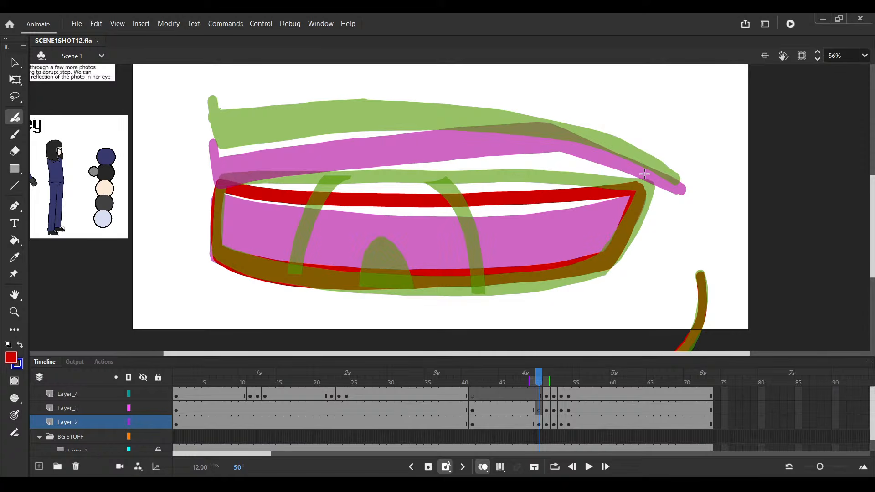
Make frame 50 on Layer_3 the active drawing frame
{"action": "left_click", "coordinate": [540, 410]}
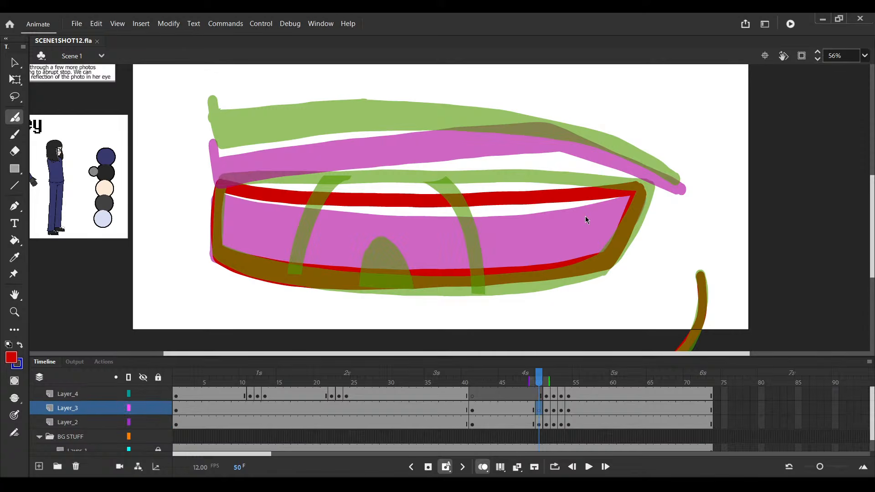
{"action": "left_click", "coordinate": [532, 423]}
{"action": "left_click", "coordinate": [540, 409]}
{"action": "left_click_drag", "start_coordinate": [485, 198], "coordinate": [452, 235]}
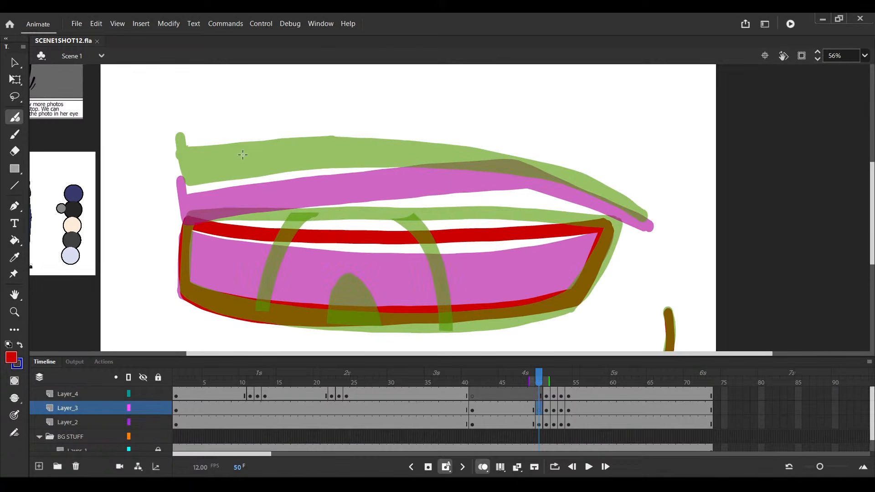
{"action": "left_click", "coordinate": [175, 149]}
{"action": "left_click_drag", "start_coordinate": [175, 149], "coordinate": [184, 183]}
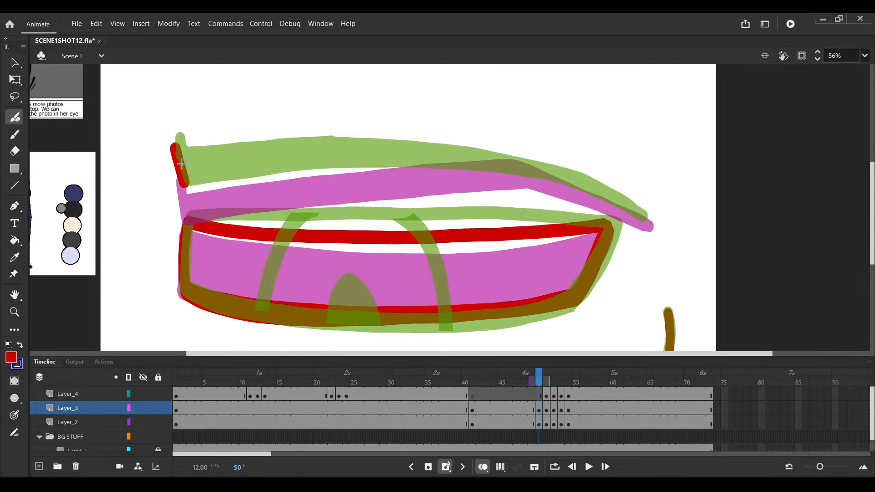
{"action": "key", "text": "ctrl+z"}
{"action": "key", "text": "ctrl+z"}
Draw a solid red eyebrow with a short upright end between the onion-skinned eyebrows on Layer_3 at frame 50, and save the file
{"action": "scroll", "coordinate": [176, 151], "scroll_direction": "up", "scroll_amount": 2}
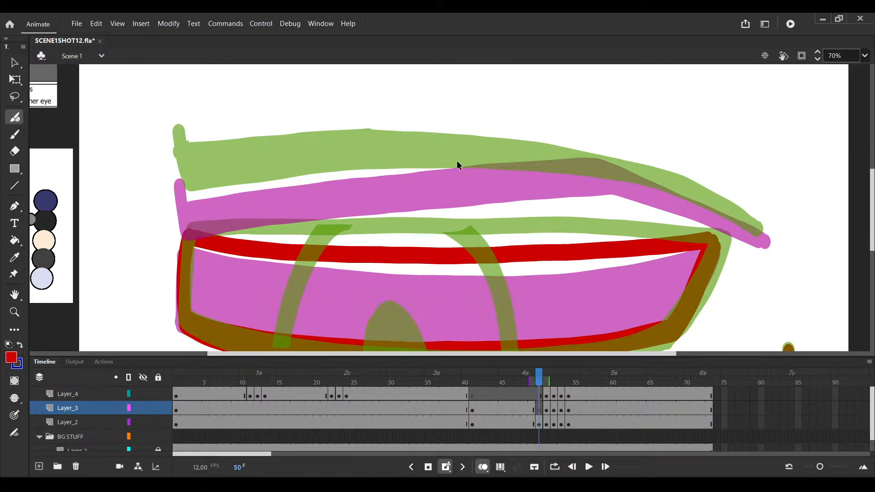
{"action": "left_click_drag", "start_coordinate": [176, 157], "coordinate": [132, 153]}
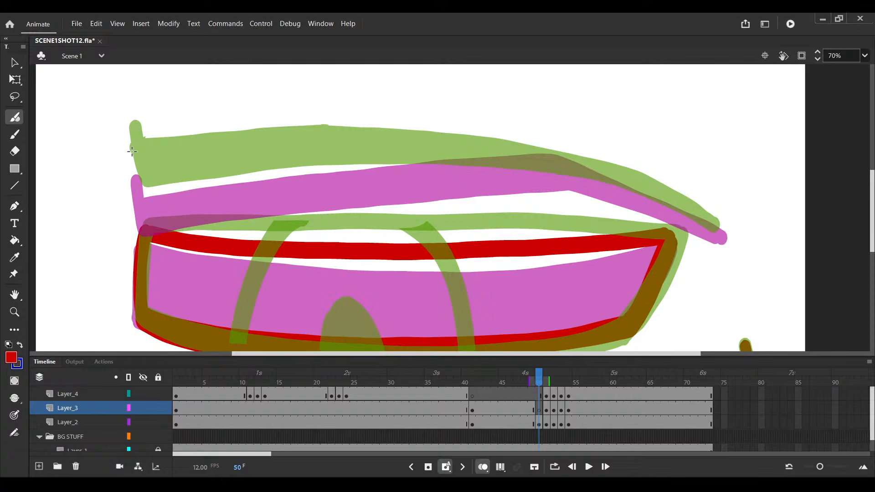
{"action": "left_click_drag", "start_coordinate": [132, 151], "coordinate": [706, 221]}
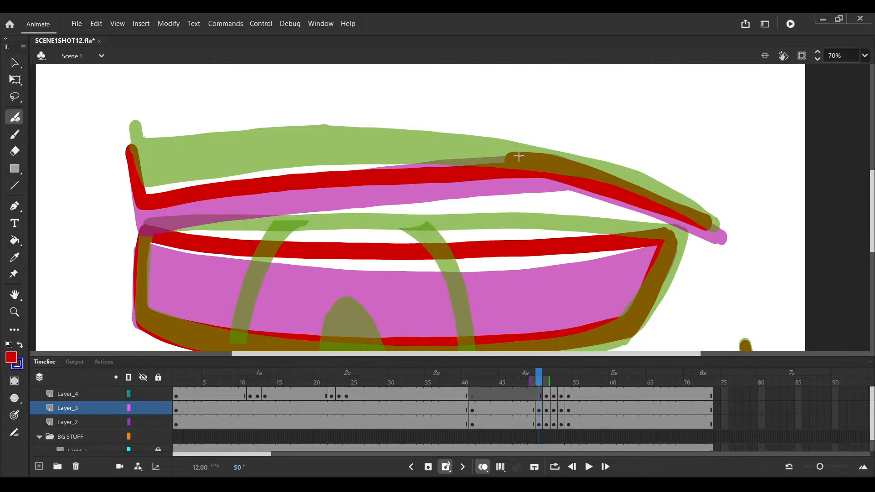
{"action": "left_click_drag", "start_coordinate": [518, 156], "coordinate": [136, 171]}
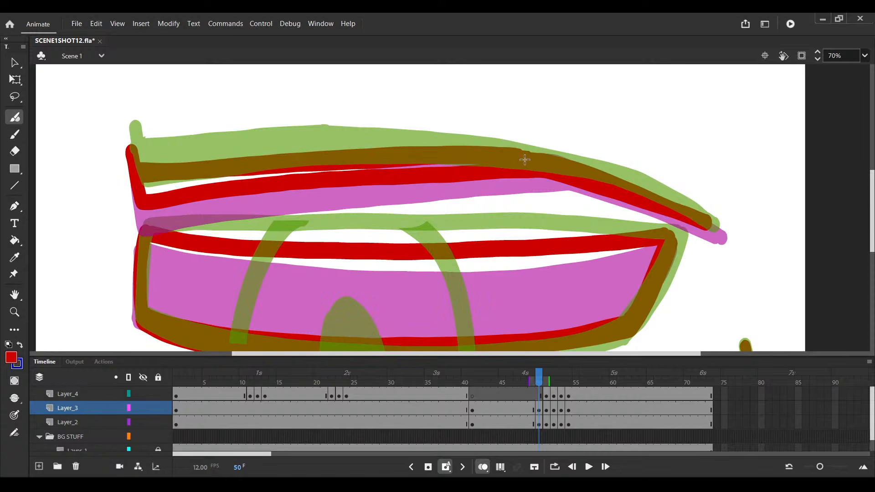
{"action": "scroll", "coordinate": [501, 178], "scroll_direction": "down", "scroll_amount": 3}
{"action": "scroll", "coordinate": [601, 211], "scroll_direction": "up", "scroll_amount": 5}
{"action": "scroll", "coordinate": [471, 202], "scroll_direction": "right", "scroll_amount": 1}
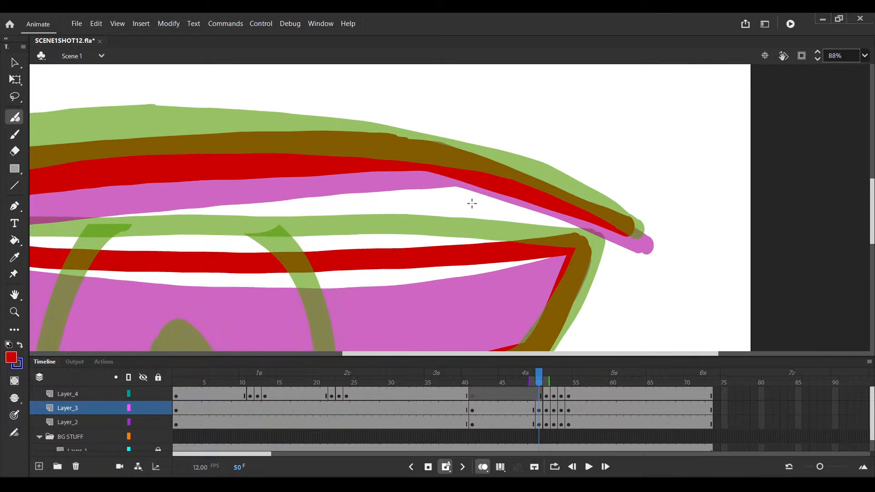
{"action": "scroll", "coordinate": [494, 194], "scroll_direction": "down", "scroll_amount": 2}
{"action": "scroll", "coordinate": [493, 193], "scroll_direction": "down", "scroll_amount": 3}
{"action": "key", "text": "ctrl+s"}
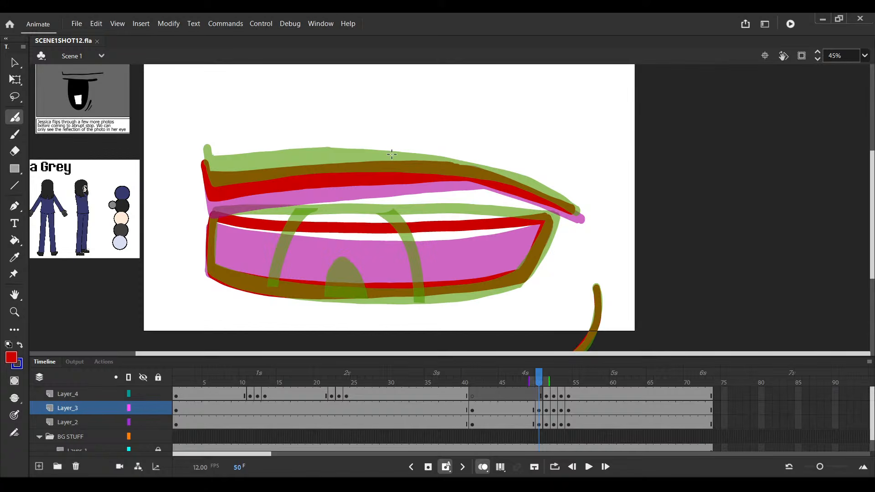
{"action": "scroll", "coordinate": [558, 207], "scroll_direction": "up", "scroll_amount": 3}
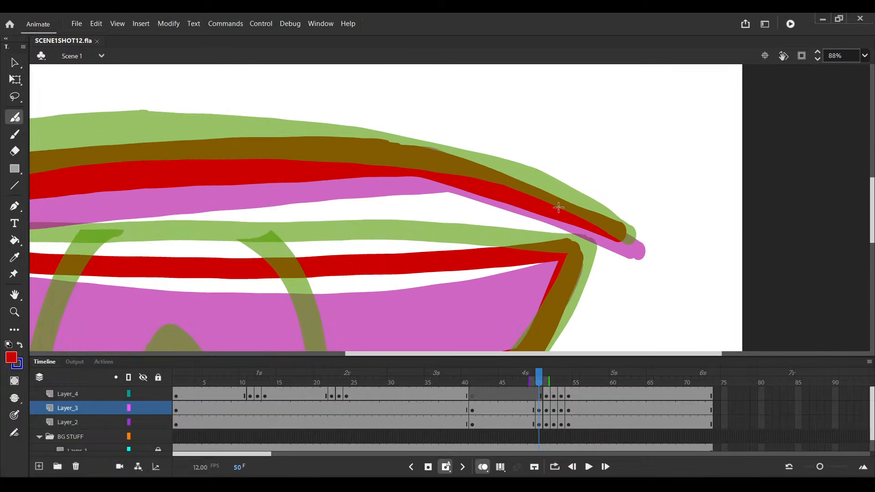
{"action": "scroll", "coordinate": [559, 207], "scroll_direction": "down", "scroll_amount": 3}
{"action": "scroll", "coordinate": [420, 397], "scroll_direction": "down", "scroll_amount": 1}
Duplicate the iris and pupil keyframe from frame 51 to frame 50 on Layer_4
{"action": "left_click", "coordinate": [525, 404]}
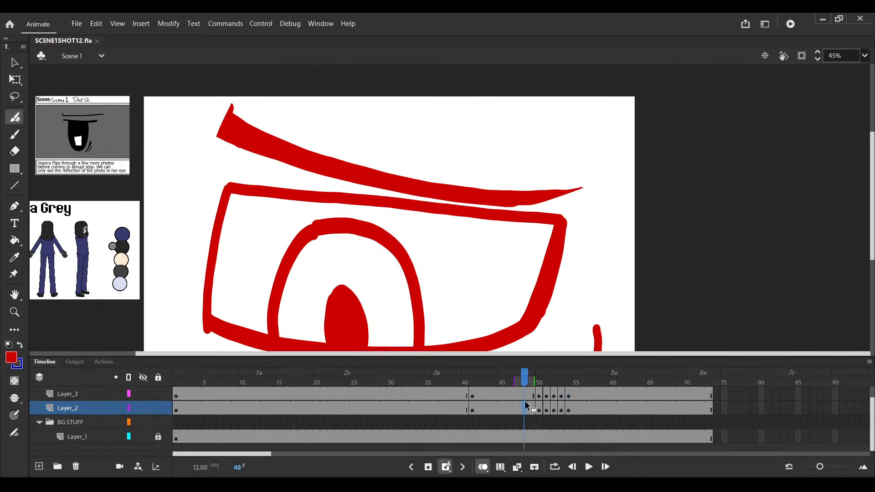
{"action": "left_click", "coordinate": [546, 396]}
{"action": "key", "text": "comma"}
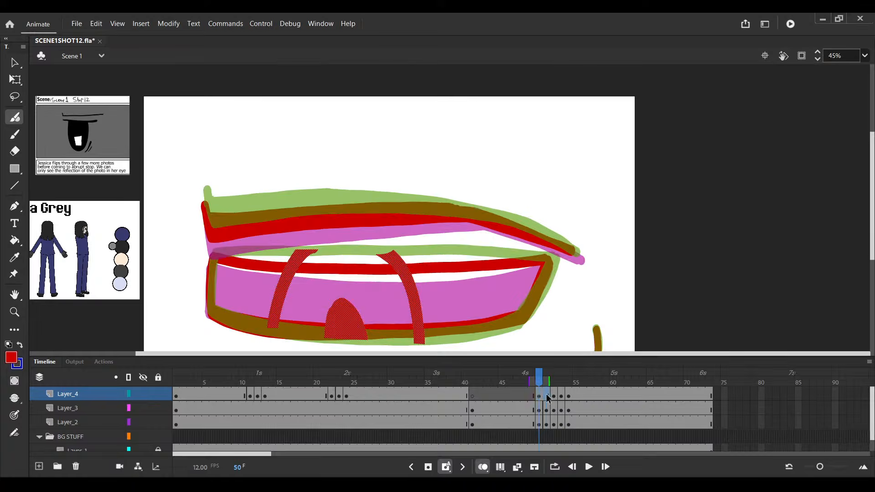
{"action": "key", "text": "period"}
{"action": "left_click", "coordinate": [537, 393]}
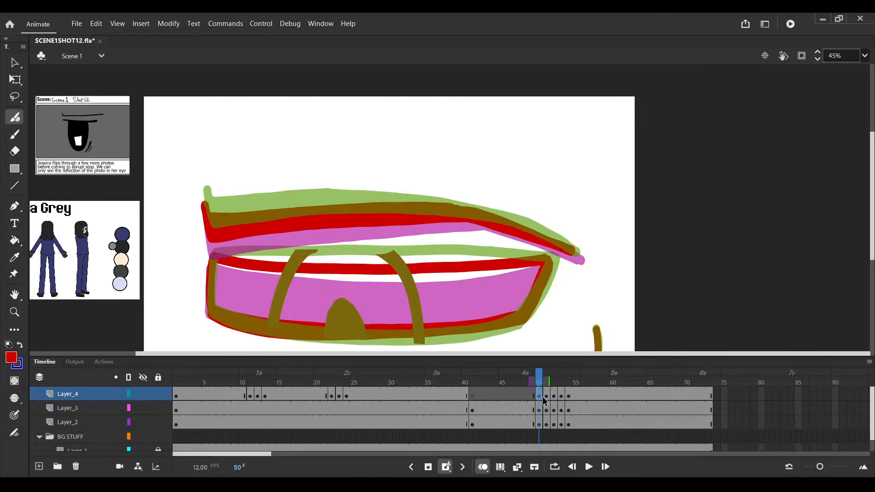
Erase the iris ends above the upper lid and the iris and pupil ends below the lower lid at frame 50
{"action": "key", "text": "e"}
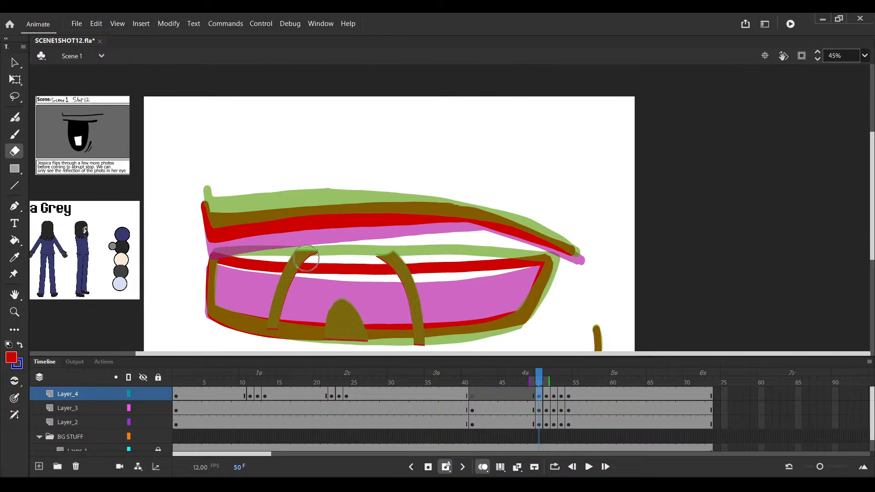
{"action": "left_click_drag", "start_coordinate": [288, 254], "coordinate": [403, 255]}
{"action": "left_click_drag", "start_coordinate": [252, 327], "coordinate": [449, 344]}
{"action": "key", "text": "ctrl+minus"}
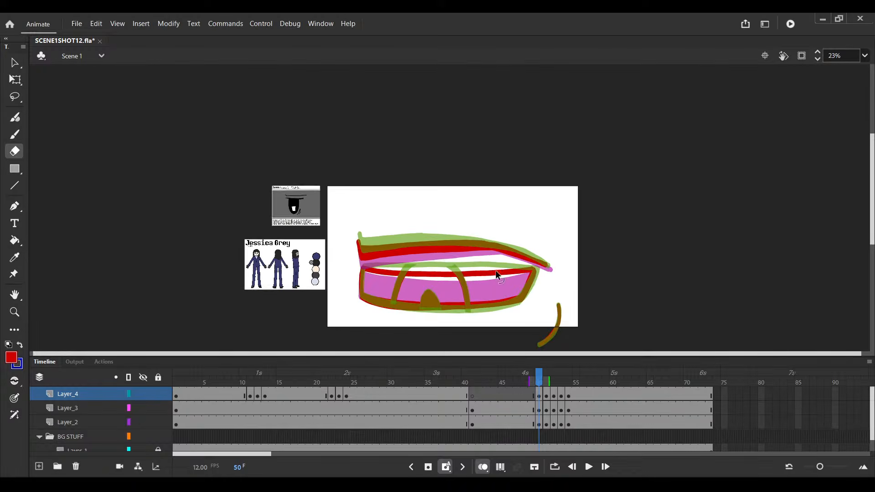
Scrub through the eye-opening frames to frame 53, and save the file
{"action": "left_click", "coordinate": [529, 423]}
{"action": "left_click_drag", "start_coordinate": [532, 422], "coordinate": [560, 421]}
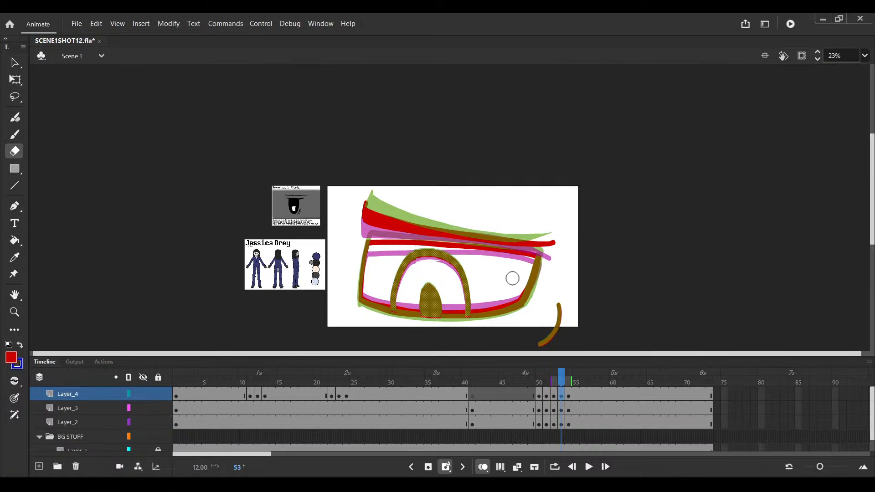
{"action": "scroll", "coordinate": [478, 237], "scroll_direction": "up", "scroll_amount": 2}
{"action": "key", "text": "ctrl+s"}
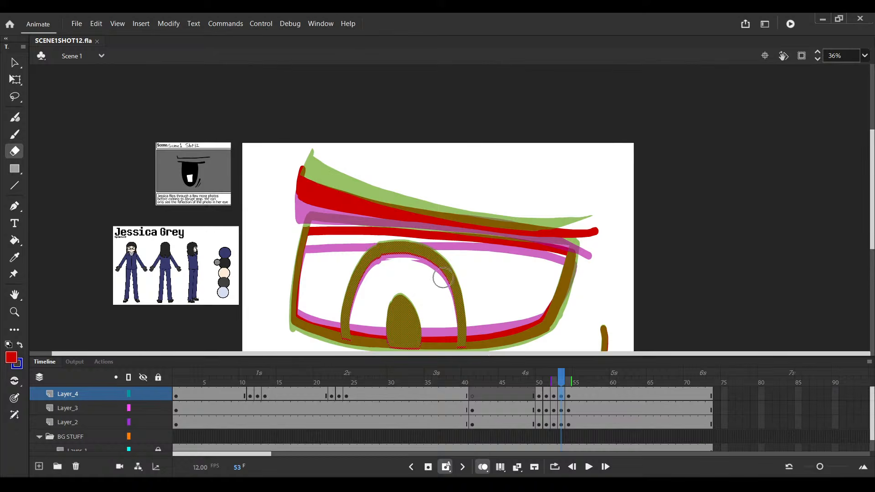
Delete the red eyebrow drawing on Layer_3 at frame 53
{"action": "scroll", "coordinate": [425, 271], "scroll_direction": "up", "scroll_amount": 2}
{"action": "key", "text": "v"}
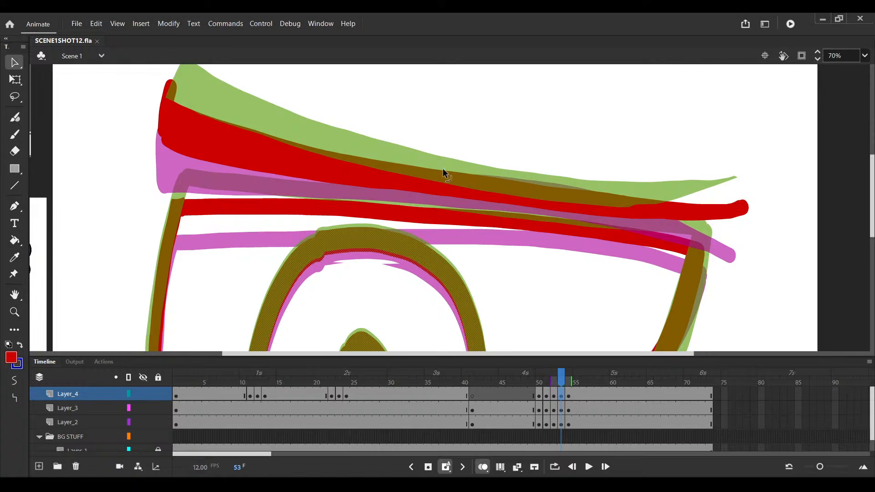
{"action": "left_click", "coordinate": [443, 177]}
{"action": "key", "text": "Delete"}
{"action": "left_click_drag", "start_coordinate": [322, 148], "coordinate": [298, 191]}
Brush a slightly slanted stroke for the eyebrow's thick end on Layer_3 at frame 53, then try its upper edge and undo it
{"action": "key", "text": "b"}
{"action": "left_click", "coordinate": [149, 133]}
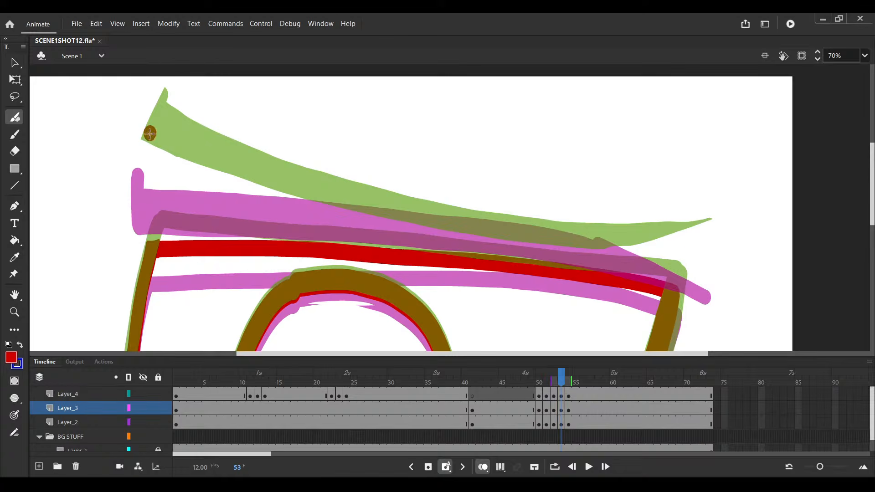
{"action": "key", "text": "ctrl+z"}
{"action": "left_click_drag", "start_coordinate": [150, 120], "coordinate": [138, 188]}
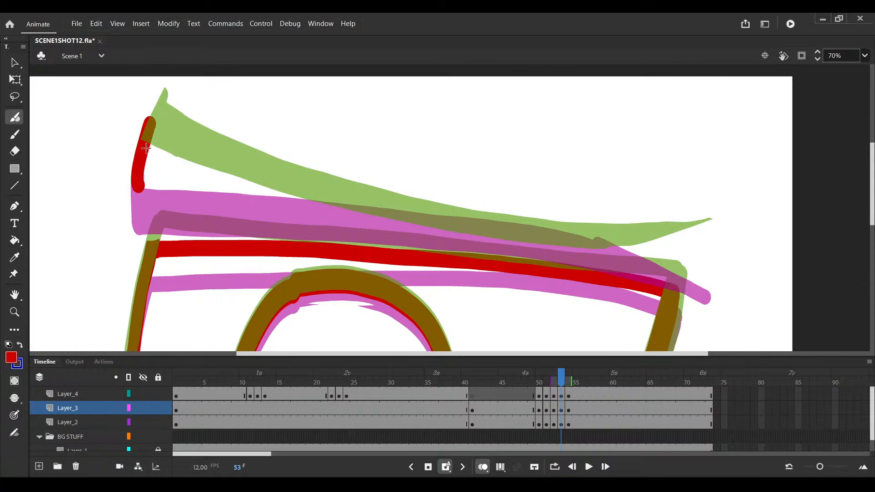
{"action": "left_click_drag", "start_coordinate": [144, 145], "coordinate": [208, 171]}
{"action": "key", "text": "ctrl+z"}
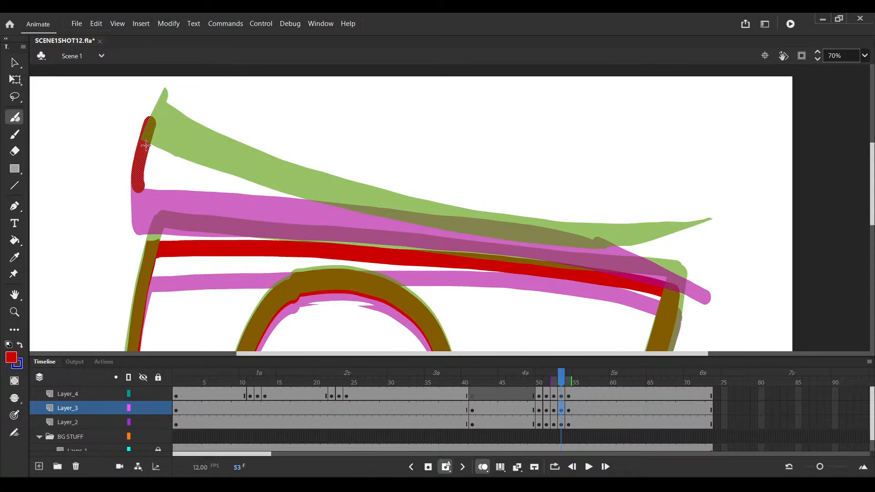
Brush the eyebrow's upper edge on Layer_3 at frame 53, extend its thin tip slightly, and save the file
{"action": "left_click_drag", "start_coordinate": [146, 145], "coordinate": [707, 243]}
{"action": "key", "text": "ctrl+s"}
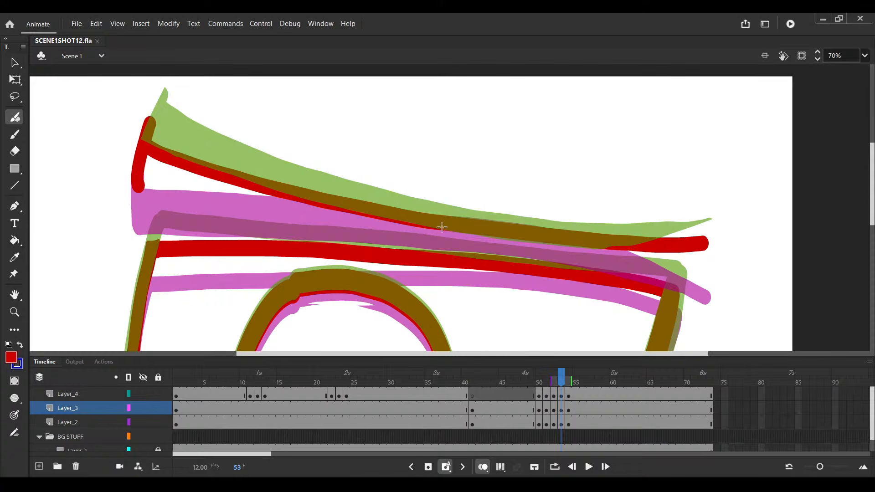
{"action": "left_click", "coordinate": [704, 244], "text": "ctrl"}
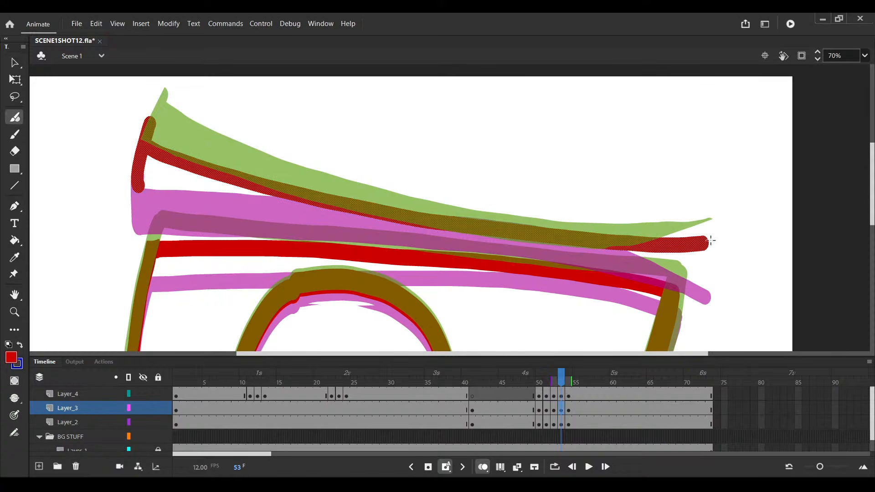
{"action": "left_click", "coordinate": [713, 241]}
{"action": "left_click", "coordinate": [713, 241], "text": "ctrl"}
{"action": "left_click", "coordinate": [714, 241]}
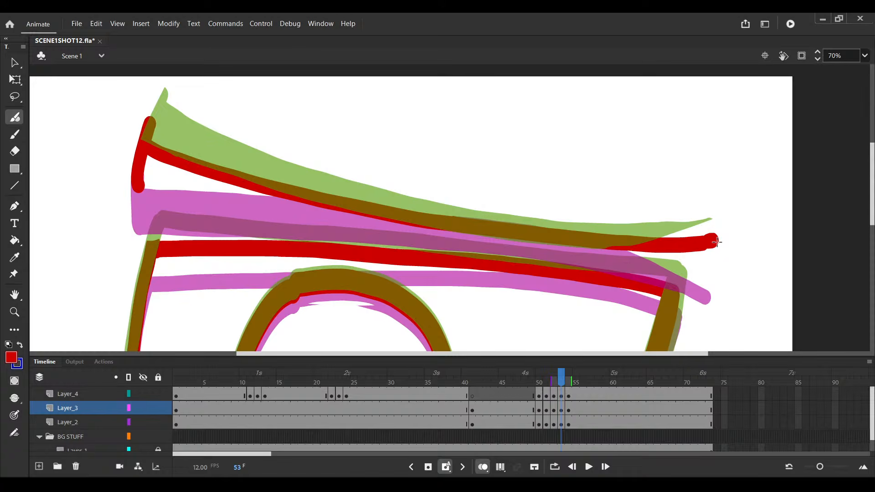
Brush the eyebrow's lower edge from the thick end to the thin tip on Layer_3 at frame 53, and save the file
{"action": "left_click", "coordinate": [139, 184], "text": "ctrl"}
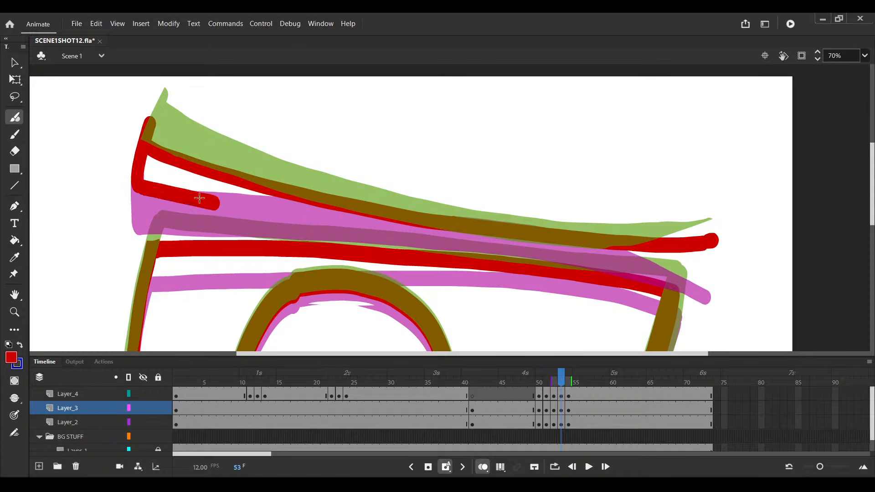
{"action": "left_click", "coordinate": [140, 185]}
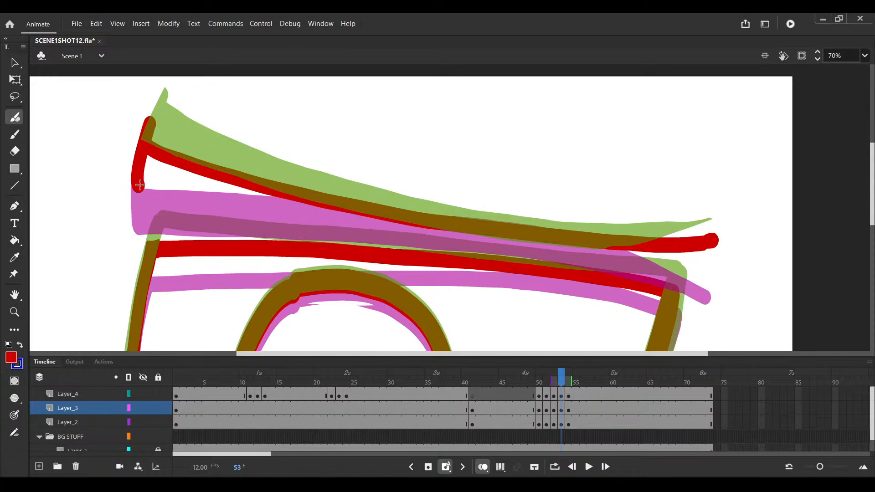
{"action": "key", "text": "ctrl+minus"}
{"action": "key", "text": "ctrl+s"}
Preview the eye opening, move the frame 54 keyframes on Layer_2, Layer_3 and Layer_4 to frame 55, and save the file
{"action": "left_click", "coordinate": [523, 410]}
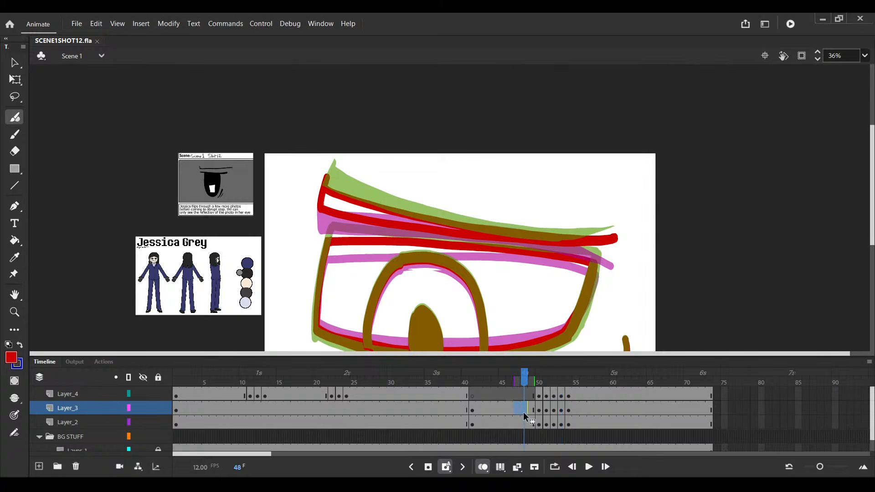
{"action": "key", "text": "Return"}
{"action": "key", "text": "e"}
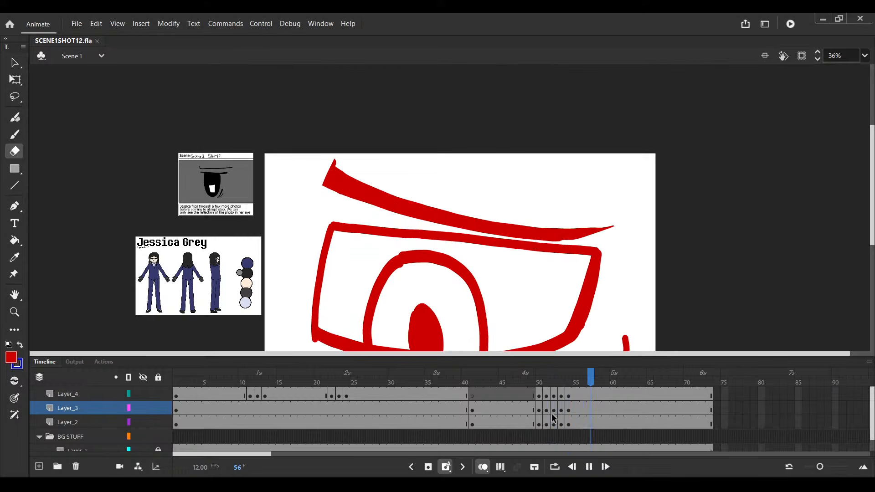
{"action": "key", "text": "Return"}
{"action": "left_click_drag", "start_coordinate": [570, 424], "coordinate": [576, 406]}
{"action": "left_click", "coordinate": [532, 406]}
{"action": "key", "text": "Return"}
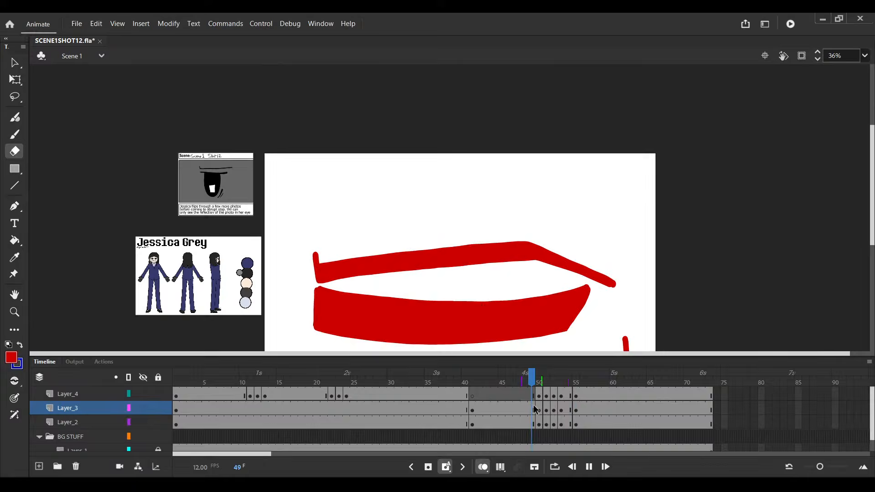
{"action": "left_click", "coordinate": [543, 409]}
{"action": "key", "text": "ctrl+s"}
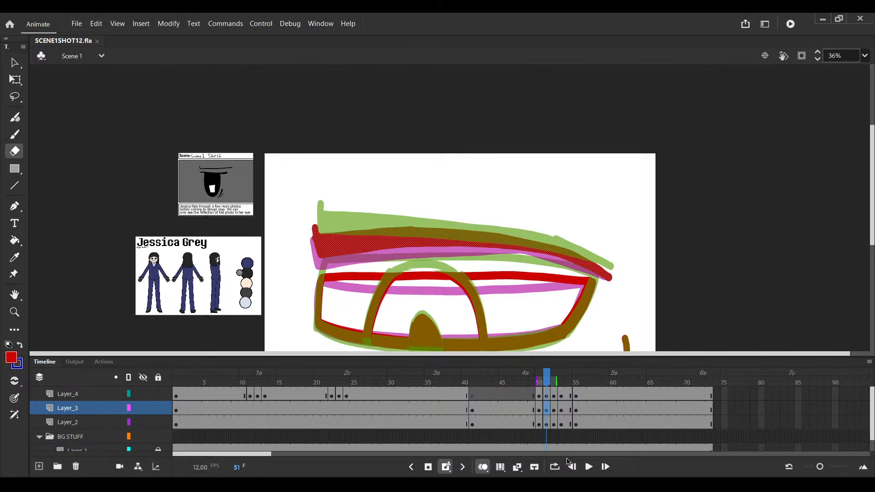
Try thinning the underside of the eyebrow's tip at frame 54 with a smaller eraser
{"action": "left_click", "coordinate": [569, 410]}
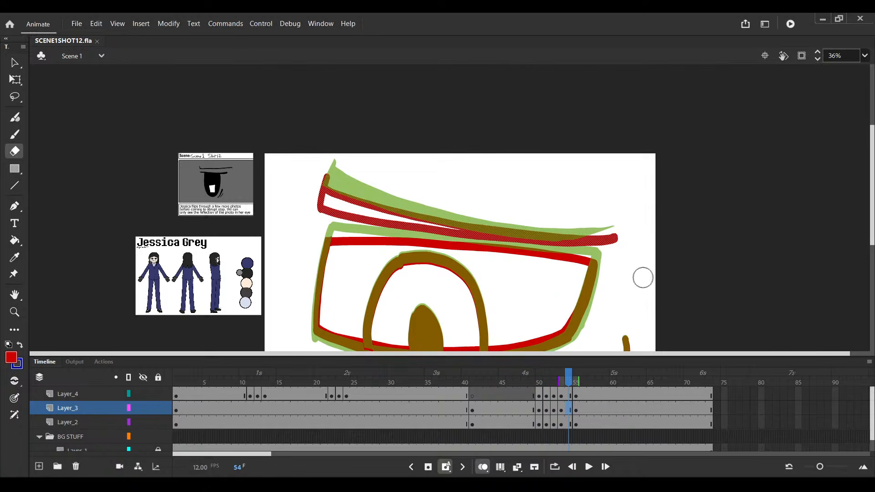
{"action": "scroll", "coordinate": [597, 239], "scroll_direction": "up", "scroll_amount": 5}
{"action": "key", "text": "bracketleft"}
{"action": "key", "text": "bracketleft"}
{"action": "key", "text": "bracketleft"}
{"action": "key", "text": "bracketleft"}
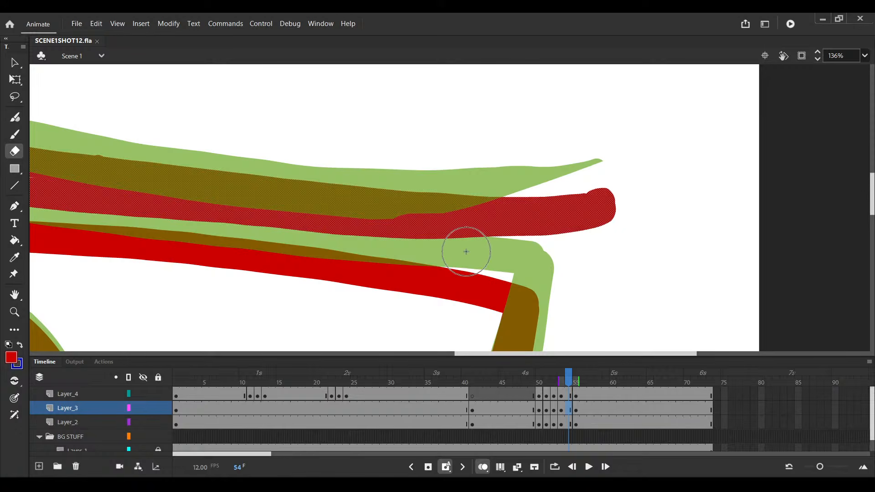
{"action": "left_click_drag", "start_coordinate": [592, 221], "coordinate": [455, 248]}
{"action": "scroll", "coordinate": [454, 248], "scroll_direction": "down", "scroll_amount": 4}
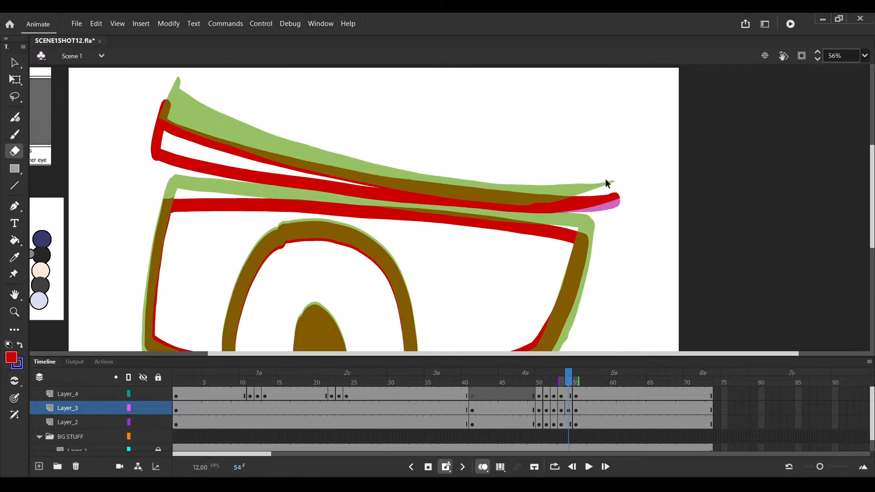
Erase along the underside and top of the eyebrow's thin end on Layer_3 at frame 53 to taper it, and save the file
{"action": "key", "text": "comma"}
{"action": "scroll", "coordinate": [611, 224], "scroll_direction": "up", "scroll_amount": 2}
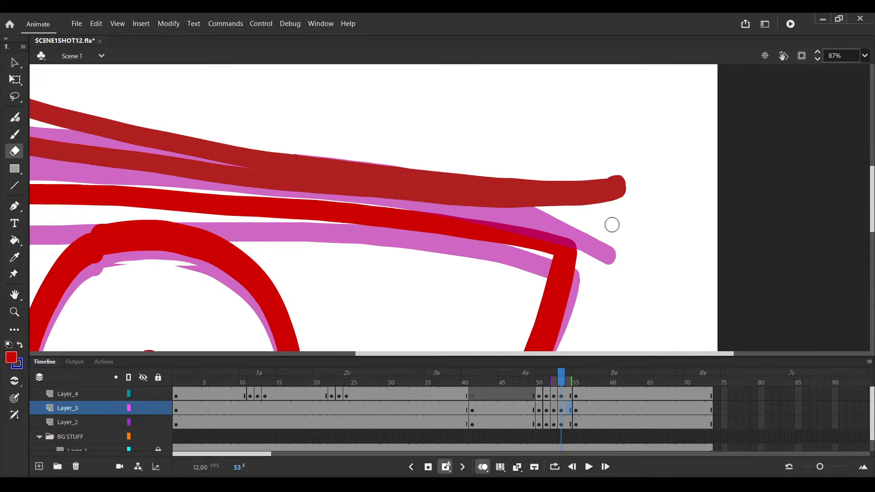
{"action": "scroll", "coordinate": [584, 198], "scroll_direction": "up", "scroll_amount": 2}
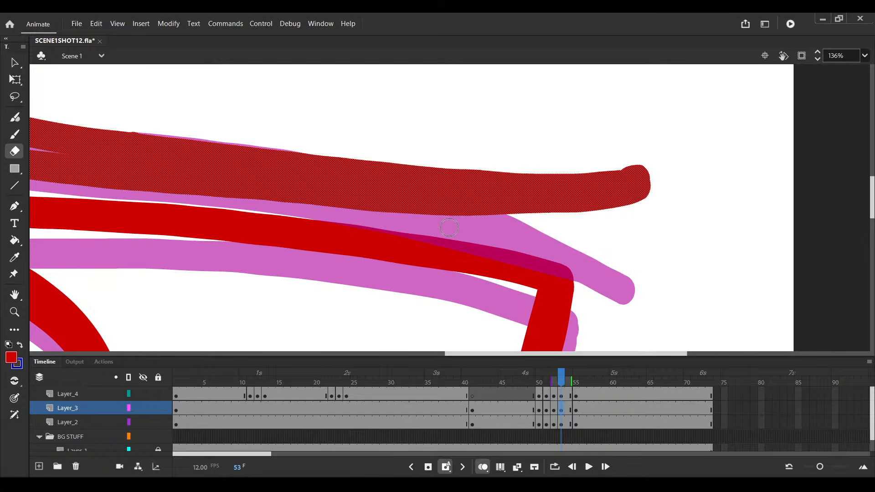
{"action": "mouse_move", "coordinate": [441, 222]}
{"action": "left_mouse_down"}
{"action": "mouse_move", "coordinate": [494, 221]}
{"action": "mouse_move", "coordinate": [635, 182]}
{"action": "mouse_move", "coordinate": [675, 182]}
{"action": "left_mouse_up"}
{"action": "scroll", "coordinate": [630, 210], "scroll_direction": "up", "scroll_amount": 2}
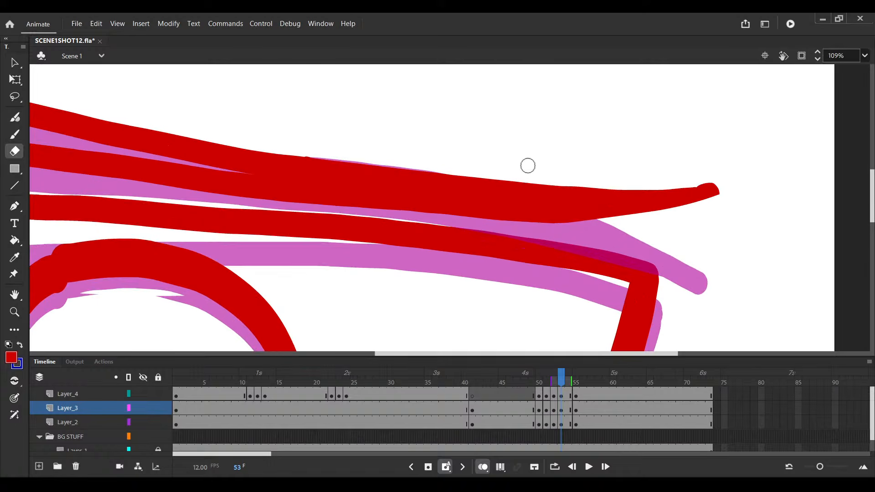
{"action": "mouse_move", "coordinate": [295, 139]}
{"action": "left_mouse_down"}
{"action": "mouse_move", "coordinate": [530, 174]}
{"action": "mouse_move", "coordinate": [716, 163]}
{"action": "left_mouse_up"}
{"action": "scroll", "coordinate": [663, 191], "scroll_direction": "down", "scroll_amount": 4}
{"action": "key", "text": "ctrl+s"}
Delete the held eyebrow and eye outline drawings on Layer_3 and Layer_2 at frame 54
{"action": "left_click", "coordinate": [570, 422]}
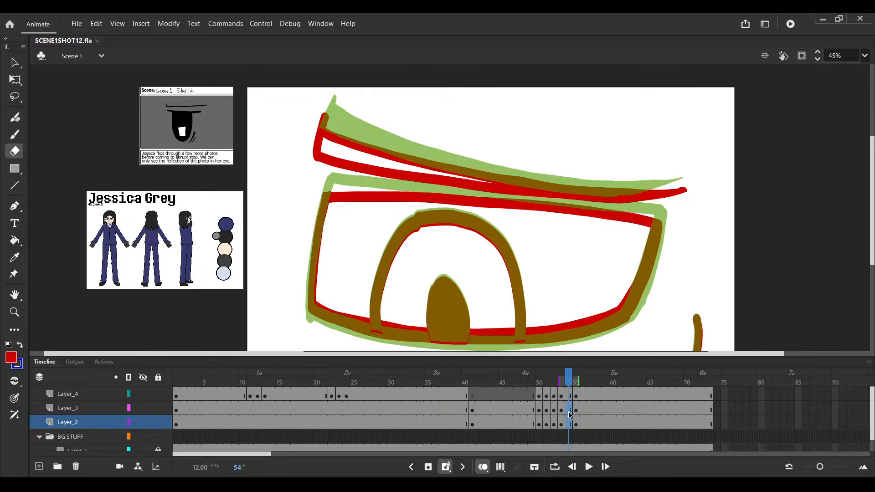
{"action": "left_click", "coordinate": [570, 409]}
{"action": "left_click", "coordinate": [569, 395]}
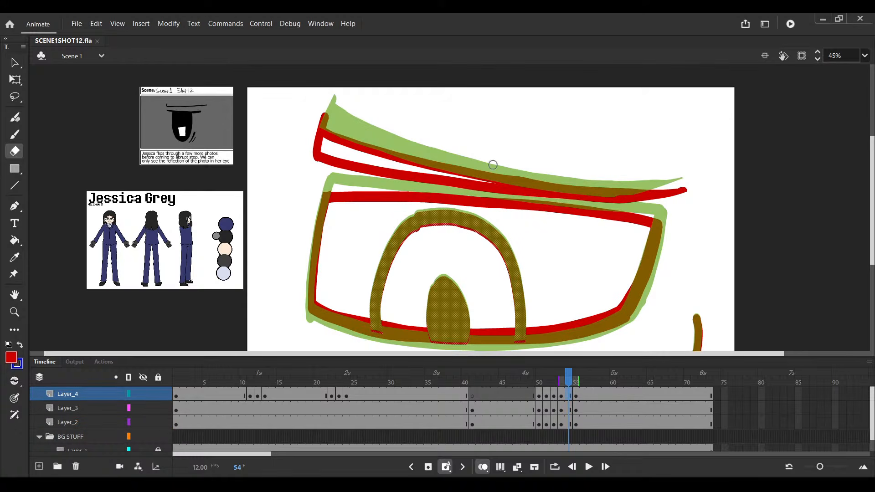
{"action": "key", "text": "v"}
{"action": "left_click", "coordinate": [539, 182]}
{"action": "key", "text": "Delete"}
{"action": "left_click", "coordinate": [539, 203]}
{"action": "key", "text": "Delete"}
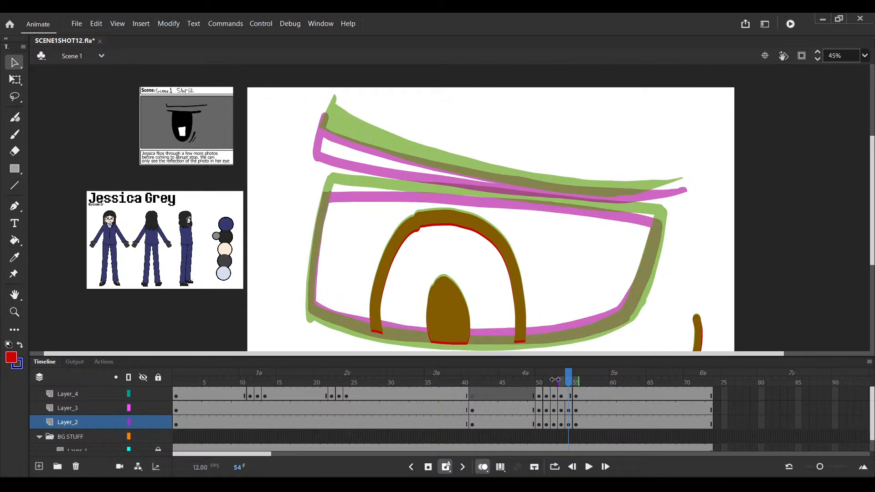
Add a keyframe for the iris and pupil on Layer_4 at frame 54, and save the file
{"action": "left_click", "coordinate": [568, 423]}
{"action": "left_click", "coordinate": [568, 395]}
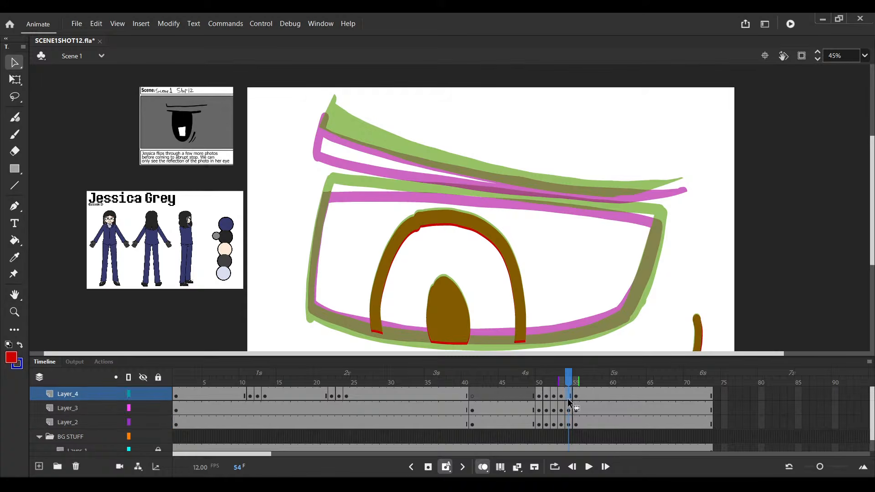
{"action": "key", "text": "ctrl+s"}
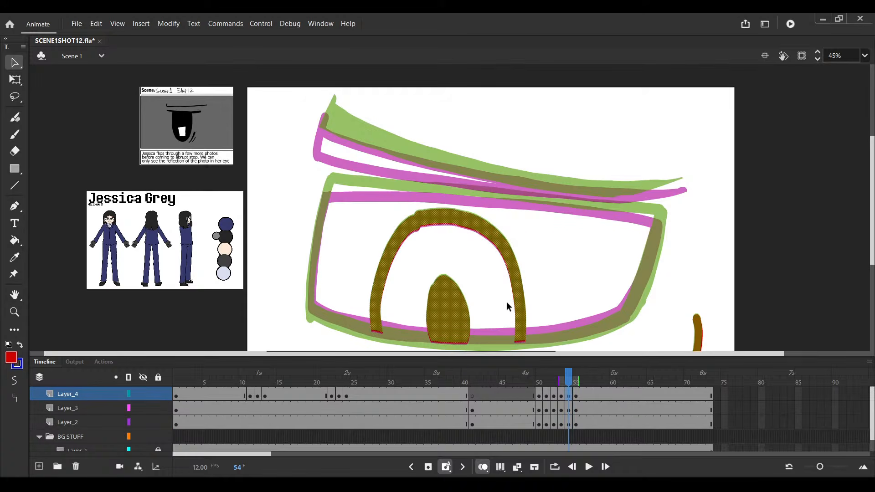
Brush the eye outline on Layer_2 at frame 54, drawing both sides, the lower lid and the upper lid between the onion skins
{"action": "left_click", "coordinate": [569, 423]}
{"action": "left_click_drag", "start_coordinate": [485, 276], "coordinate": [407, 182]}
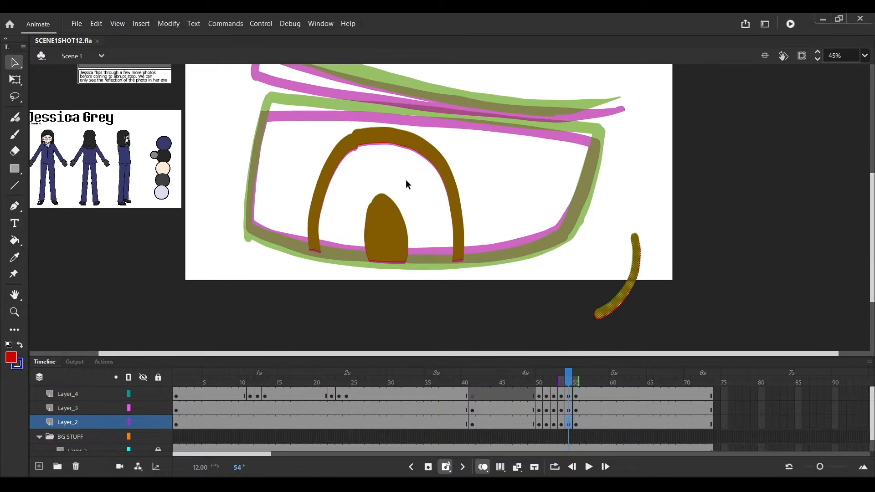
{"action": "key", "text": "y"}
{"action": "scroll", "coordinate": [417, 189], "scroll_direction": "up", "scroll_amount": 1}
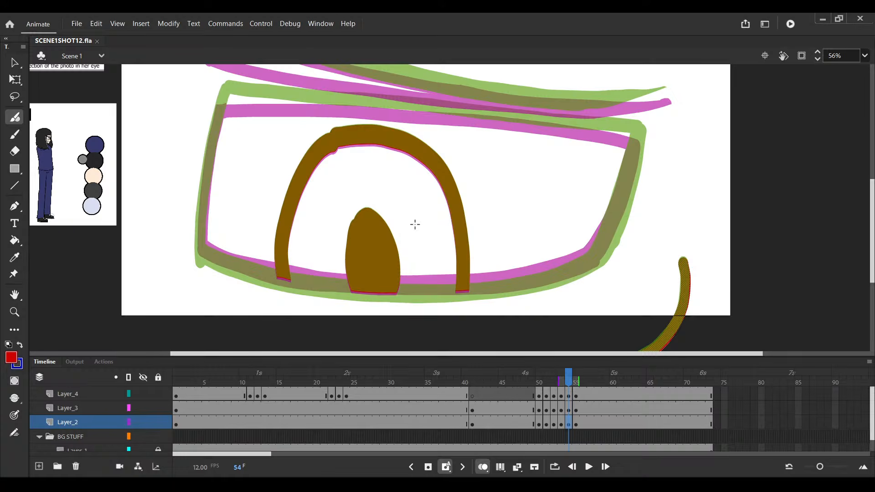
{"action": "left_click_drag", "start_coordinate": [221, 99], "coordinate": [223, 98]}
{"action": "mouse_move", "coordinate": [224, 96]}
{"action": "left_mouse_down"}
{"action": "mouse_move", "coordinate": [602, 258]}
{"action": "mouse_move", "coordinate": [638, 139]}
{"action": "left_mouse_up"}
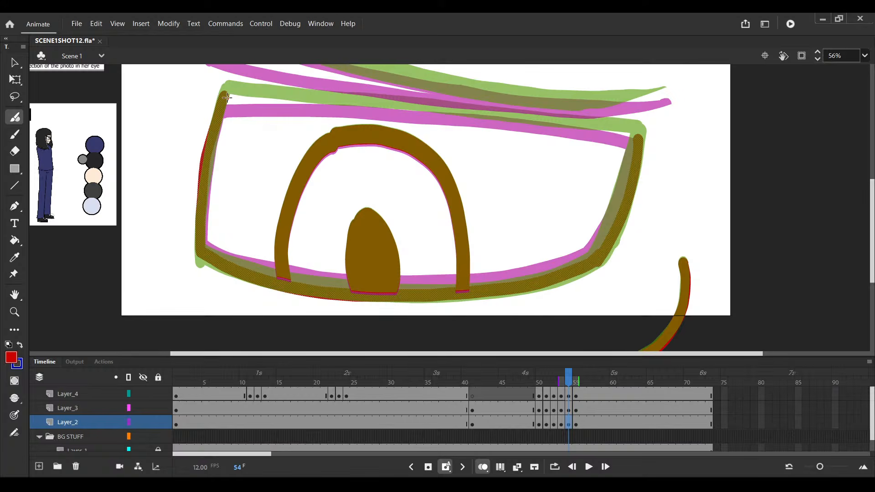
{"action": "left_click_drag", "start_coordinate": [226, 97], "coordinate": [638, 135]}
Thicken the eye outline's outer side and lower lid on Layer_2 at frame 54, and save the file
{"action": "key", "text": "v"}
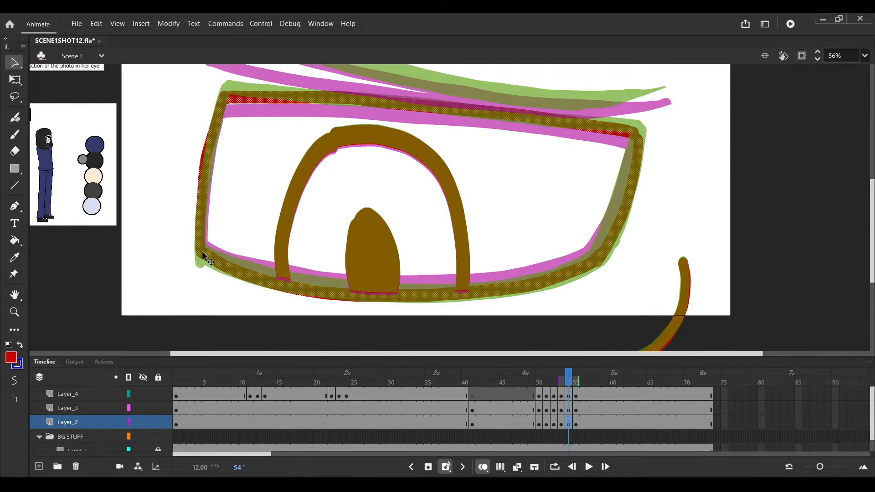
{"action": "key", "text": "b"}
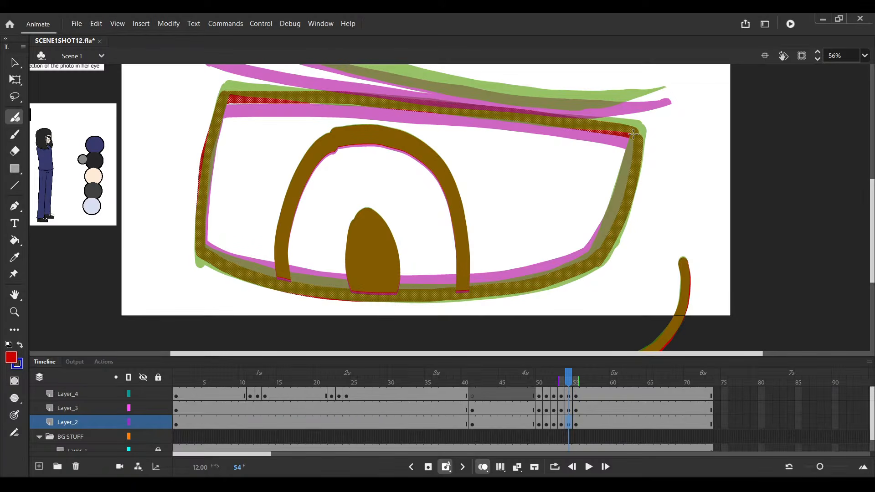
{"action": "left_click_drag", "start_coordinate": [633, 134], "coordinate": [634, 135]}
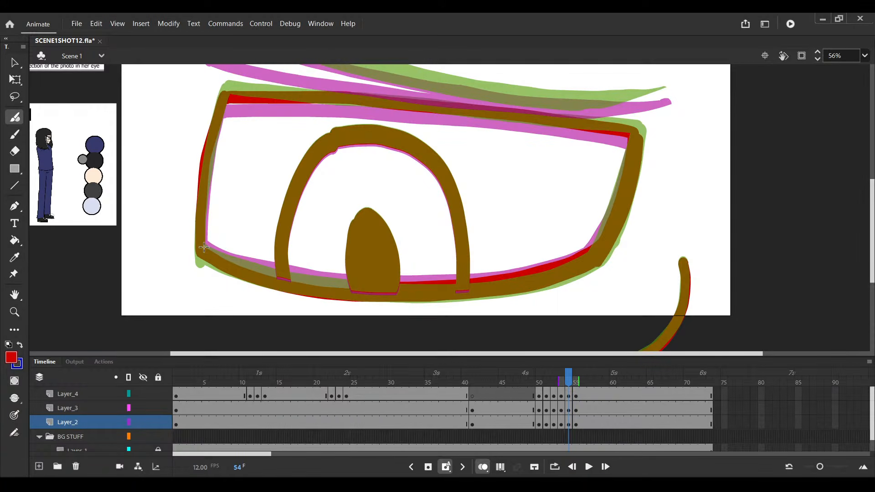
{"action": "left_click_drag", "start_coordinate": [204, 248], "coordinate": [350, 287]}
{"action": "key", "text": "ctrl+s"}
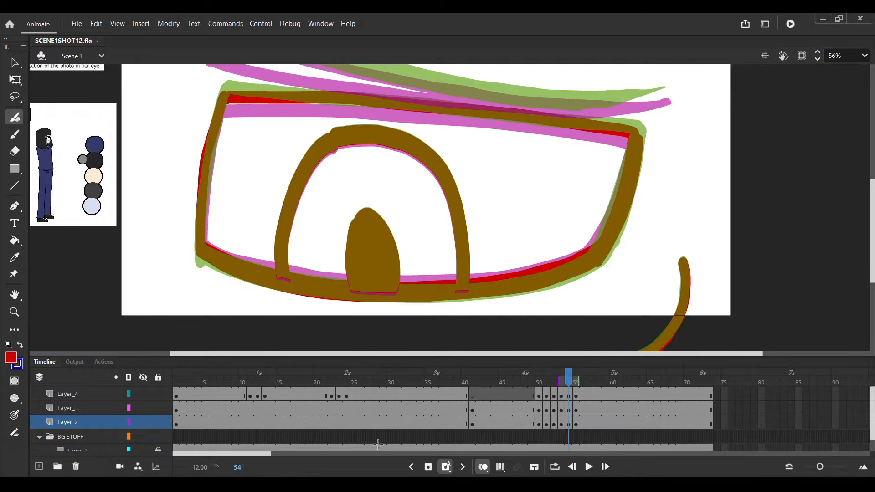
Nudge the lower edge of the upper lid slightly upward near the outer corner at frame 54
{"action": "scroll", "coordinate": [378, 444], "scroll_direction": "down", "scroll_amount": 1}
{"action": "scroll", "coordinate": [445, 198], "scroll_direction": "down", "scroll_amount": 2}
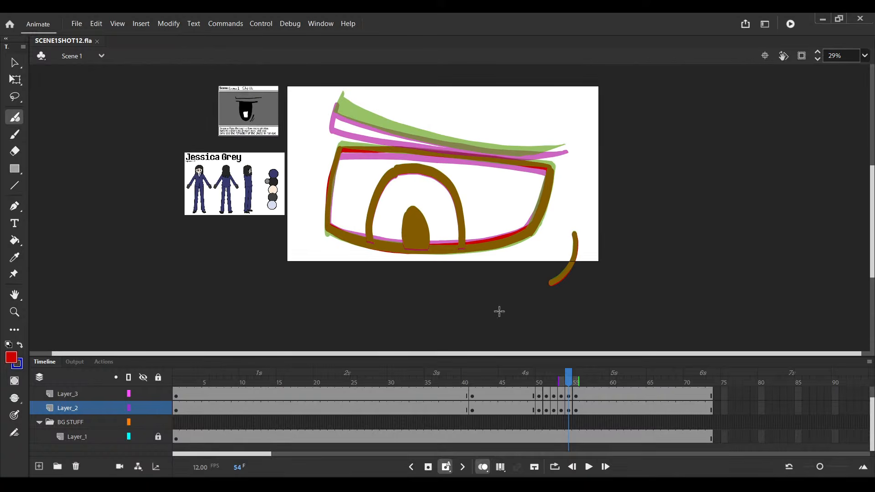
{"action": "scroll", "coordinate": [570, 409], "scroll_direction": "up", "scroll_amount": 1}
{"action": "left_click", "coordinate": [568, 399]}
{"action": "scroll", "coordinate": [498, 184], "scroll_direction": "up", "scroll_amount": 2}
{"action": "key", "text": "v"}
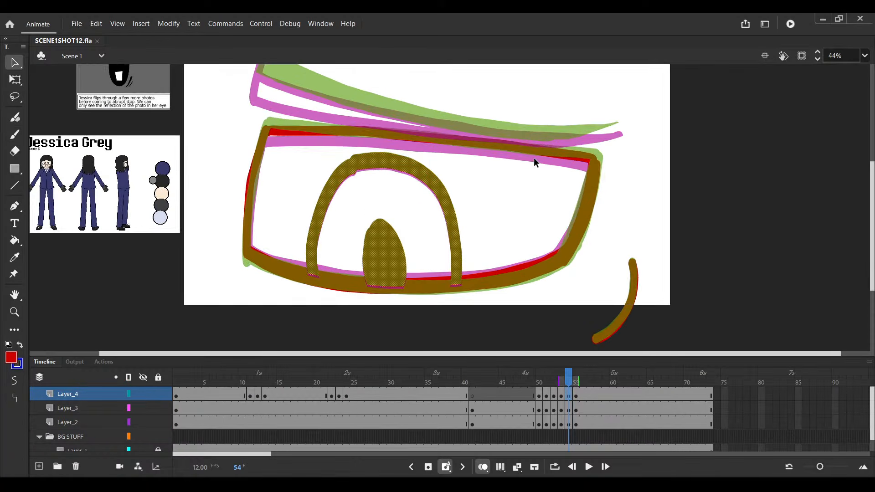
{"action": "left_click_drag", "start_coordinate": [533, 156], "coordinate": [535, 152]}
Check frame 53, then brush the eyebrow's lower edge from the thin tip to the thick end on Layer_3 at frame 54
{"action": "left_click", "coordinate": [564, 412]}
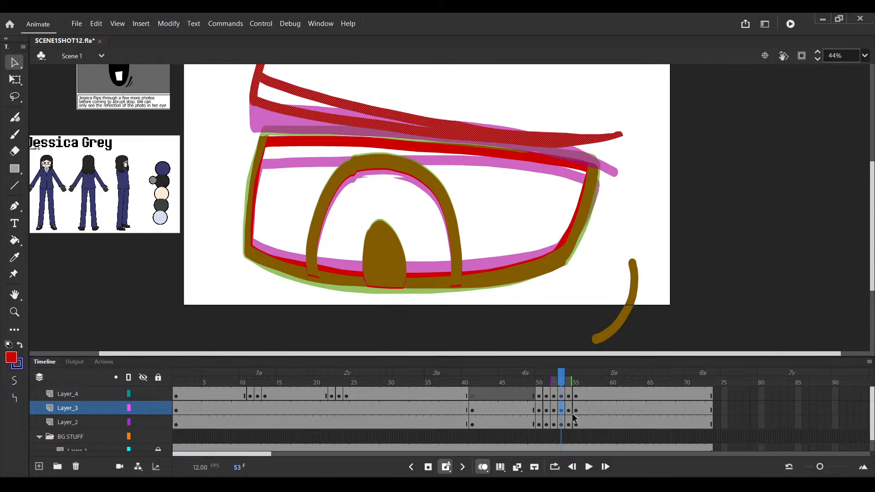
{"action": "left_click", "coordinate": [571, 411]}
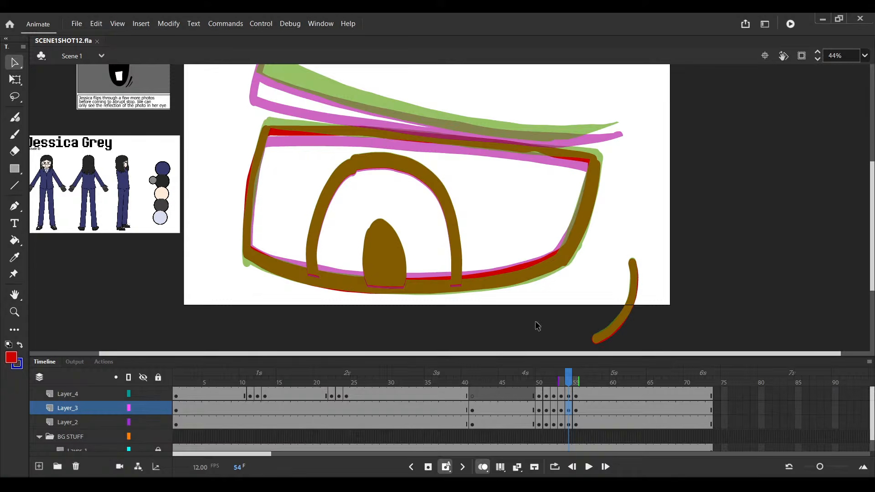
{"action": "left_click", "coordinate": [565, 399]}
{"action": "left_click", "coordinate": [568, 408]}
{"action": "scroll", "coordinate": [529, 219], "scroll_direction": "down", "scroll_amount": 3}
{"action": "scroll", "coordinate": [534, 198], "scroll_direction": "up", "scroll_amount": 3}
{"action": "left_click_drag", "start_coordinate": [510, 134], "coordinate": [484, 188]}
{"action": "scroll", "coordinate": [337, 183], "scroll_direction": "up", "scroll_amount": 2}
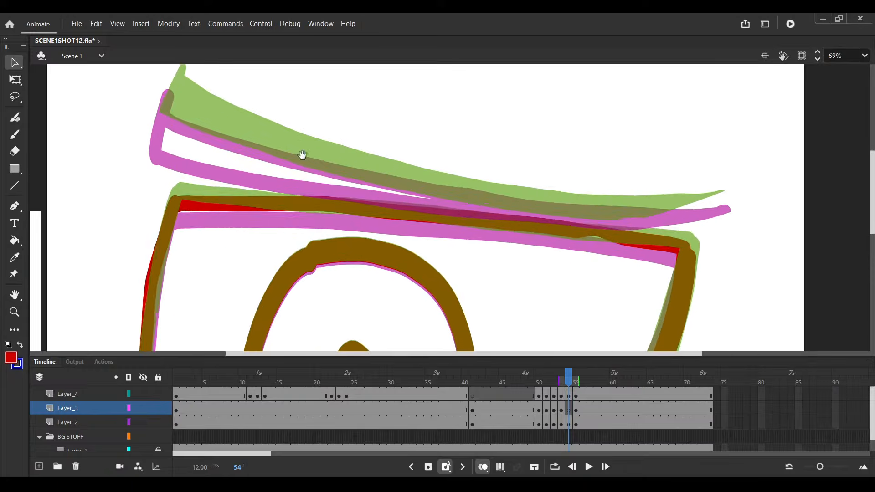
{"action": "left_click_drag", "start_coordinate": [302, 155], "coordinate": [229, 191]}
{"action": "key", "text": "b"}
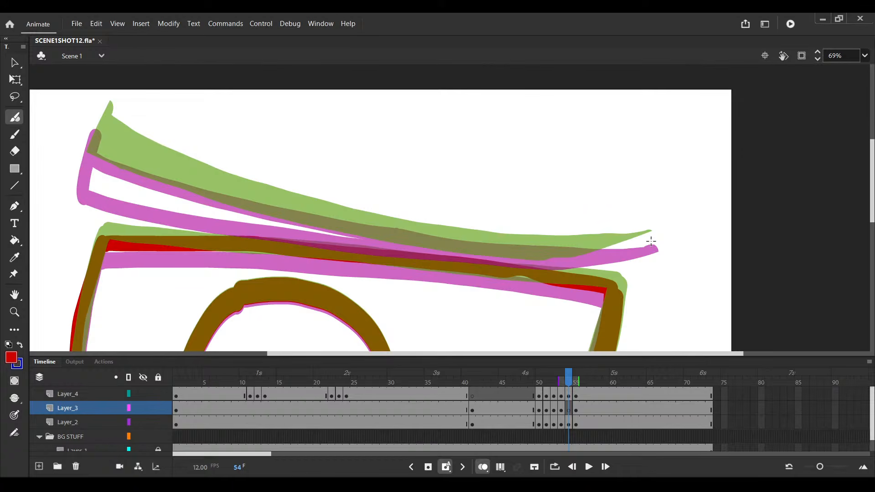
{"action": "left_click_drag", "start_coordinate": [651, 241], "coordinate": [90, 174]}
{"action": "key", "text": "v"}
{"action": "left_click", "coordinate": [648, 242]}
{"action": "key", "text": "b"}
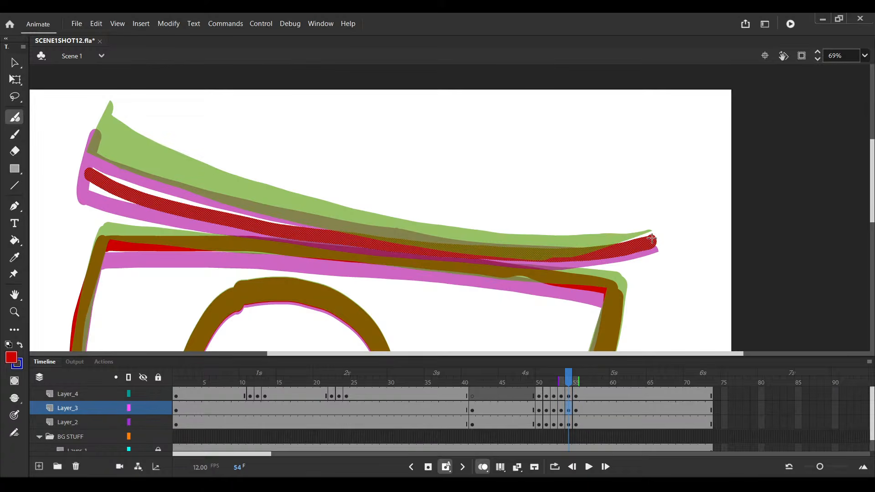
Brush a short slanted stroke for the eyebrow's thick end on Layer_3 at frame 54, and undo the trial upper edge
{"action": "mouse_move", "coordinate": [651, 237]}
{"action": "left_mouse_down"}
{"action": "mouse_move", "coordinate": [288, 211]}
{"action": "mouse_move", "coordinate": [90, 169]}
{"action": "mouse_move", "coordinate": [103, 126]}
{"action": "mouse_move", "coordinate": [105, 138]}
{"action": "mouse_move", "coordinate": [214, 189]}
{"action": "left_mouse_up"}
{"action": "scroll", "coordinate": [101, 132], "scroll_direction": "up", "scroll_amount": 1}
{"action": "key", "text": "v"}
{"action": "left_click", "coordinate": [101, 133]}
{"action": "scroll", "coordinate": [105, 136], "scroll_direction": "down", "scroll_amount": 1}
{"action": "key", "text": "b"}
{"action": "key", "text": "ctrl+z"}
{"action": "key", "text": "ctrl+z"}
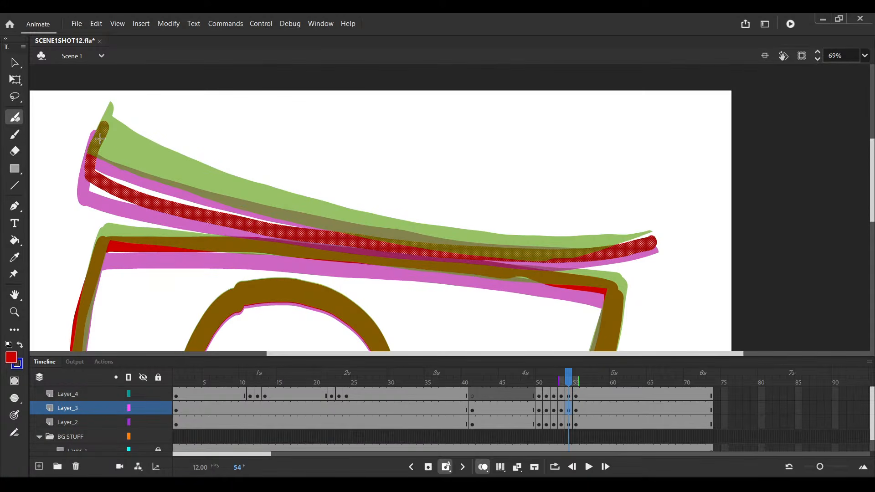
Brush the eyebrow's upper edge from thick end to thin tip on Layer_3 at frame 54, save the file, and fill the eyebrow red
{"action": "left_click_drag", "start_coordinate": [101, 139], "coordinate": [656, 239]}
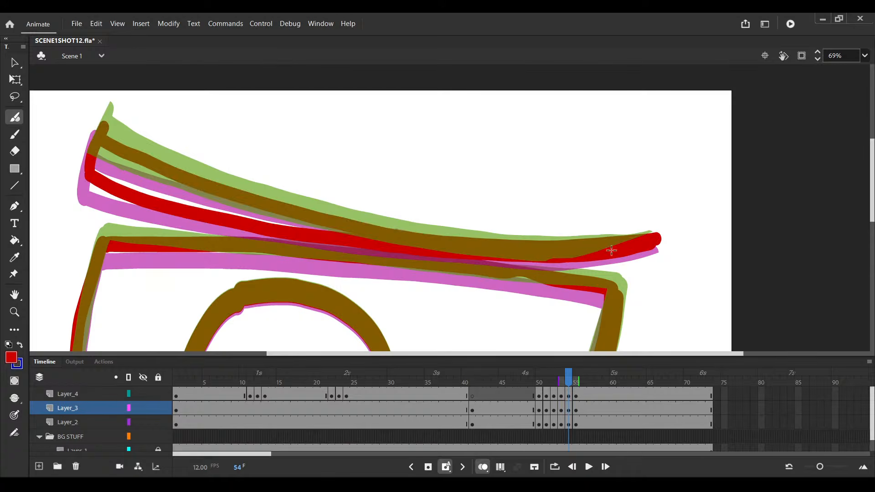
{"action": "key", "text": "ctrl+s"}
{"action": "key", "text": "k"}
{"action": "scroll", "coordinate": [147, 191], "scroll_direction": "down", "scroll_amount": 4}
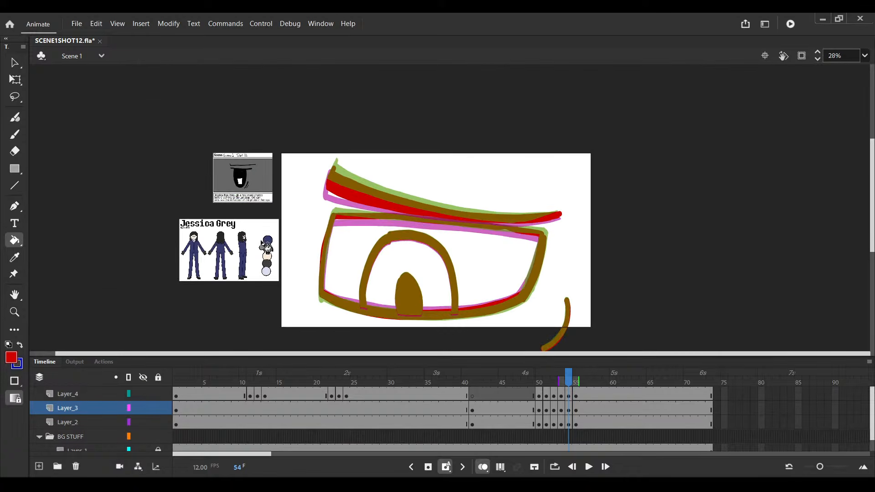
Play back the eye opening, turn off onion skinning, and fill frame 53's eyebrow with red on Layer_3
{"action": "left_click", "coordinate": [527, 401]}
{"action": "key", "text": "Return"}
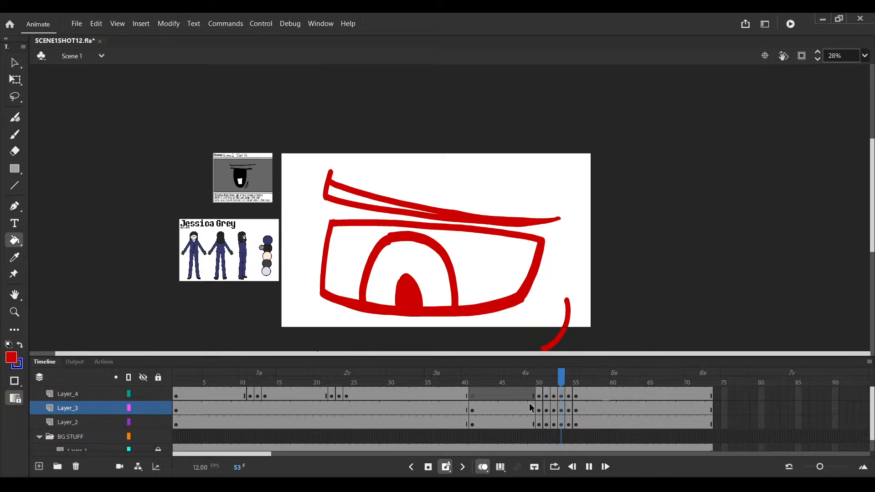
{"action": "key", "text": "Return"}
{"action": "key", "text": "."}
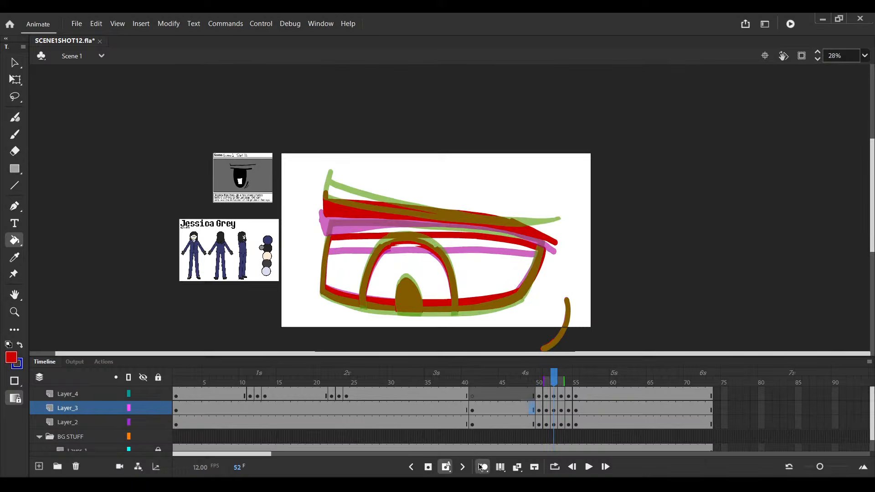
{"action": "left_click", "coordinate": [482, 467]}
{"action": "key", "text": "."}
{"action": "left_click", "coordinate": [350, 193]}
{"action": "key", "text": "."}
{"action": "key", "text": "."}
Play back the eye-opening frames from about frame 49 to check the motion without onion skinning
{"action": "key", "text": "Return"}
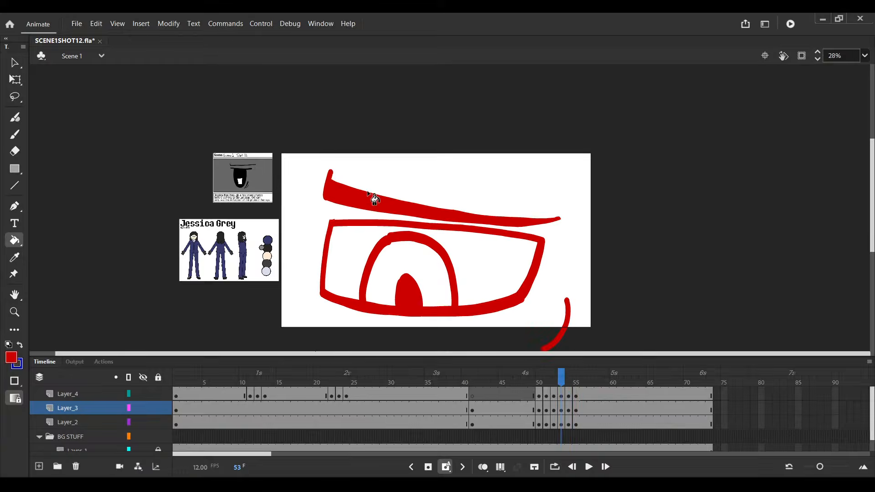
{"action": "left_click", "coordinate": [530, 411]}
{"action": "key", "text": "e"}
{"action": "key", "text": "Return"}
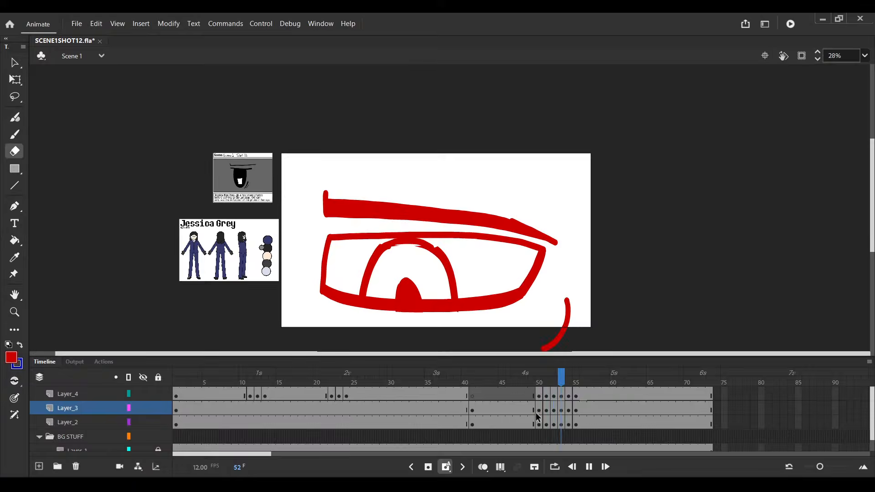
Clear the keyframes at frame 50 on Layer_2, Layer_3 and Layer_4, and play back the revised timing
{"action": "left_click", "coordinate": [551, 424]}
{"action": "left_click", "coordinate": [539, 396]}
{"action": "left_click", "coordinate": [541, 423]}
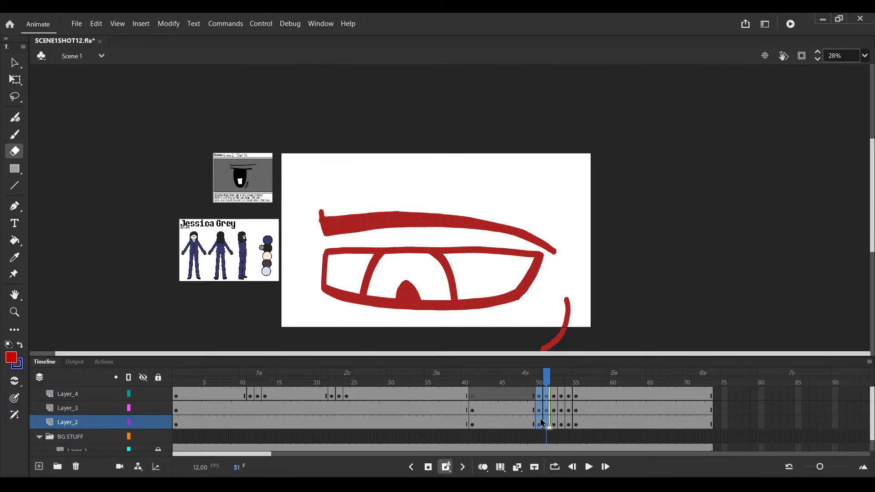
{"action": "key", "text": "Return"}
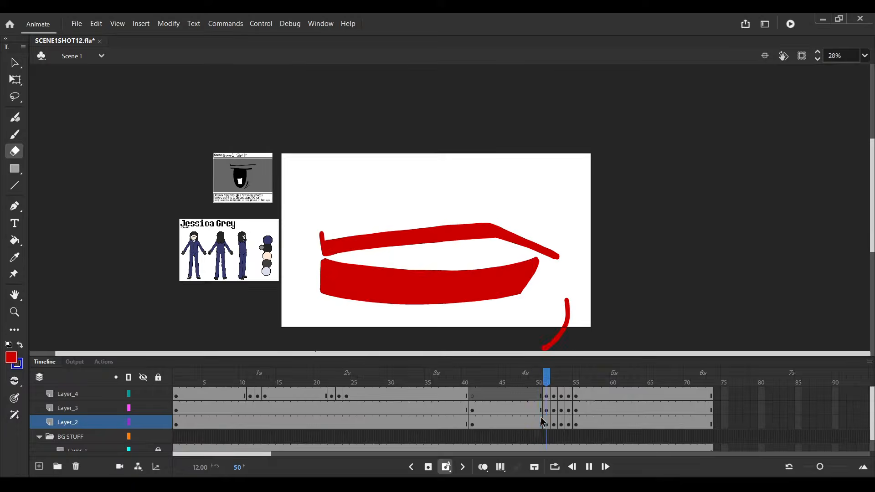
With onion skinning back on, rotate frame 54's eyebrow slightly clockwise about a pivot nearer its thin end, and save the file
{"action": "left_click", "coordinate": [568, 410]}
{"action": "scroll", "coordinate": [492, 204], "scroll_direction": "up", "scroll_amount": 1}
{"action": "left_click", "coordinate": [483, 467]}
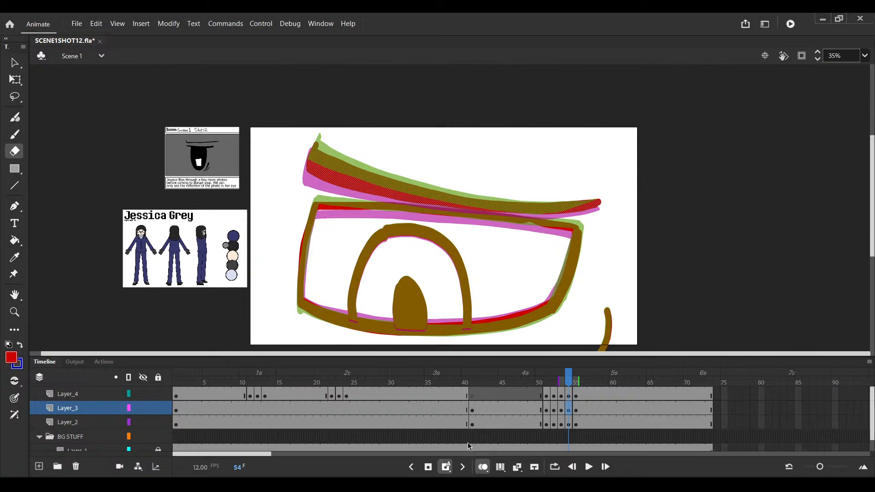
{"action": "key", "text": "ctrl+s"}
{"action": "key", "text": "q"}
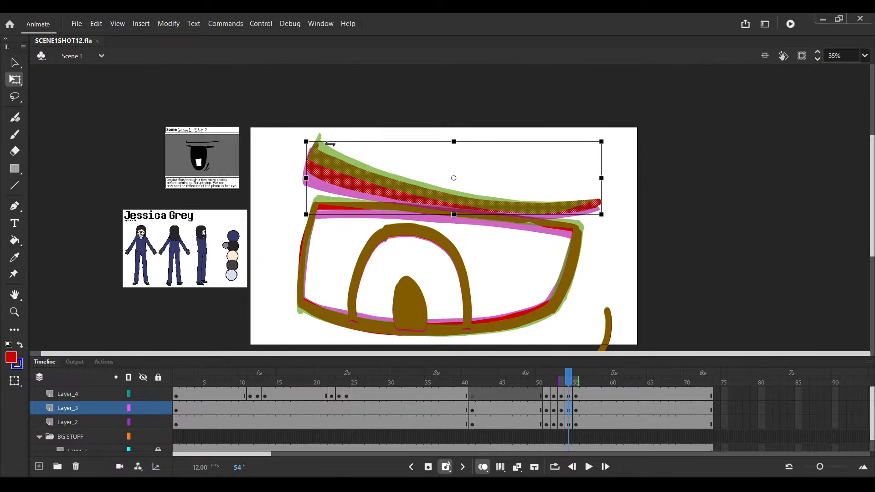
{"action": "scroll", "coordinate": [442, 221], "scroll_direction": "up", "scroll_amount": 1}
{"action": "scroll", "coordinate": [442, 221], "scroll_direction": "up", "scroll_amount": 2}
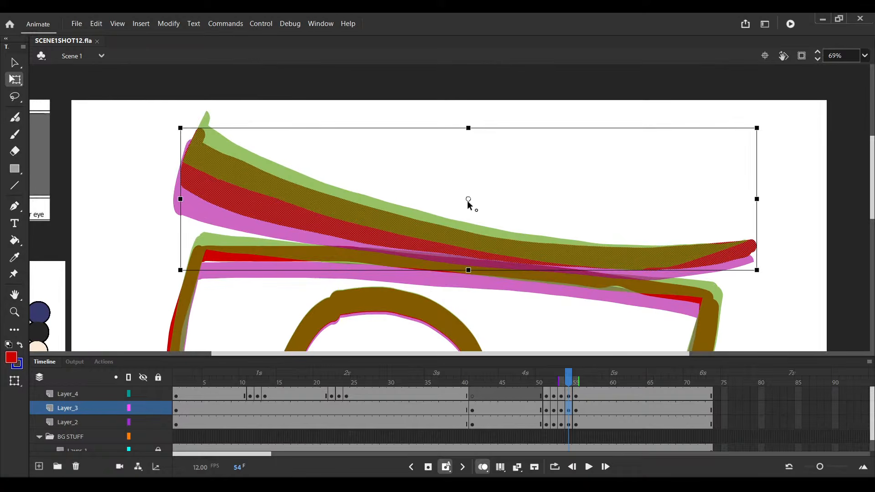
{"action": "scroll", "coordinate": [167, 118], "scroll_direction": "up", "scroll_amount": 4}
{"action": "scroll", "coordinate": [128, 133], "scroll_direction": "down", "scroll_amount": 8}
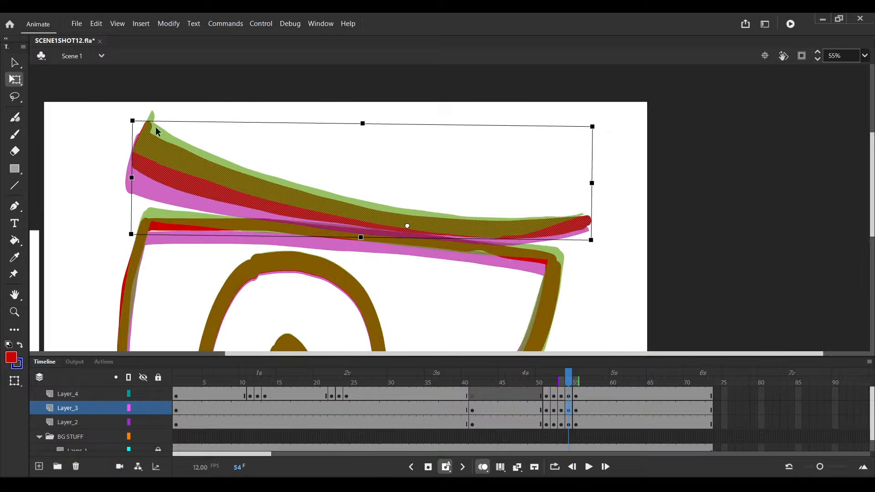
{"action": "key", "text": "ctrl+s"}
Play back the eye opening from frame 50 to check the adjusted eyebrow
{"action": "left_click", "coordinate": [540, 406]}
{"action": "key", "text": "Return"}
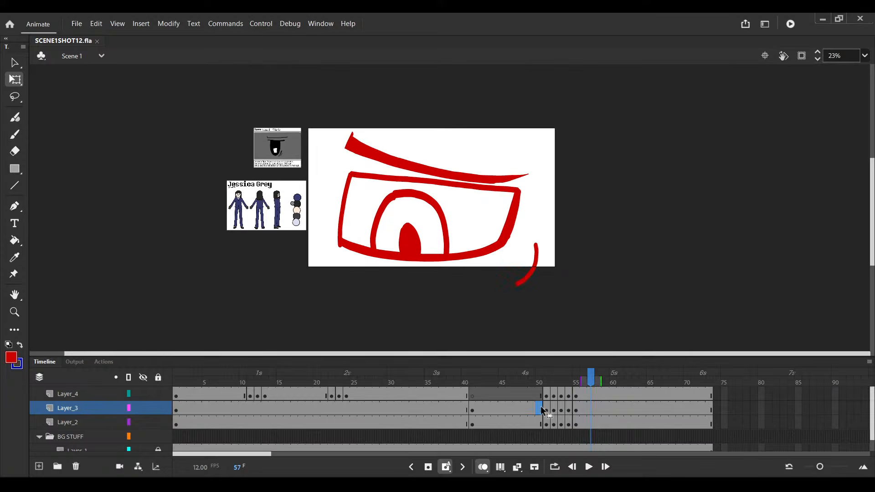
{"action": "key", "text": "e"}
Go to frame 39 on Layer_3 and extend the onion skin range to include frame 41's closed eye
{"action": "left_click", "coordinate": [463, 407]}
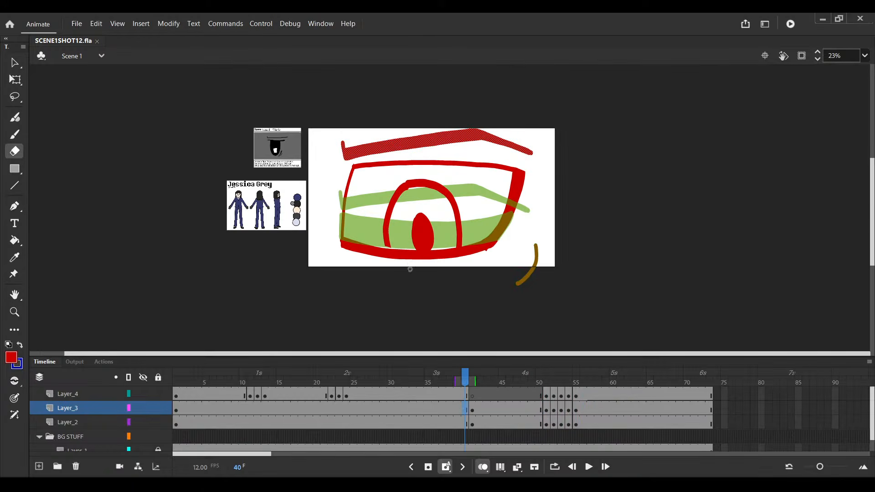
{"action": "left_click", "coordinate": [458, 408]}
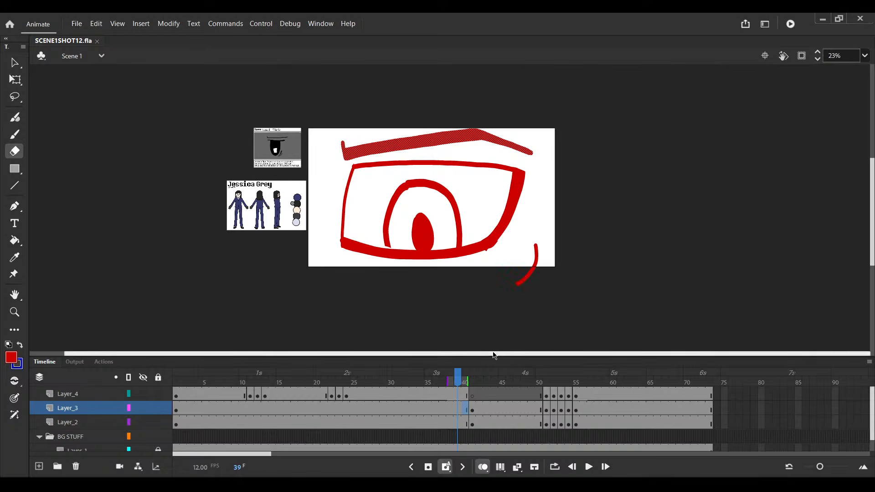
{"action": "left_click_drag", "start_coordinate": [468, 384], "coordinate": [475, 384]}
{"action": "scroll", "coordinate": [496, 191], "scroll_direction": "up", "scroll_amount": 2}
Create keyframes at frame 39 on Layer_2 and Layer_3, and delete the eye outline and eyebrow there
{"action": "key", "text": "v"}
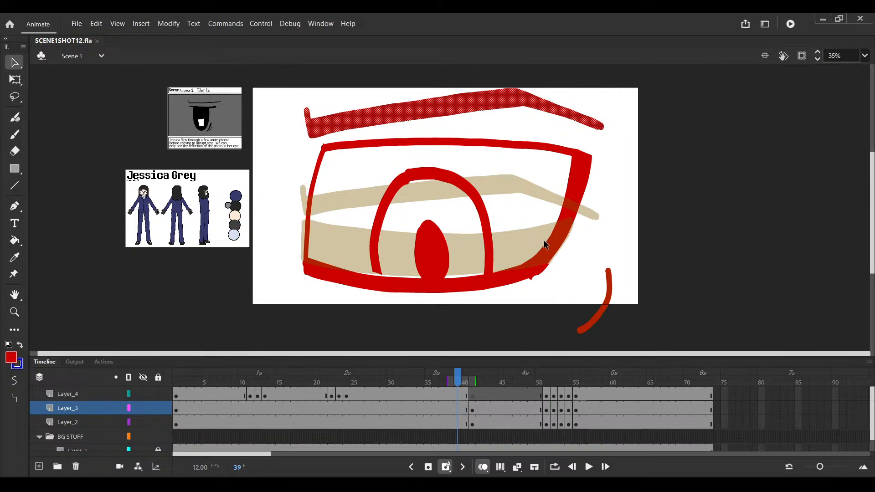
{"action": "left_click", "coordinate": [551, 262]}
{"action": "left_click", "coordinate": [539, 250]}
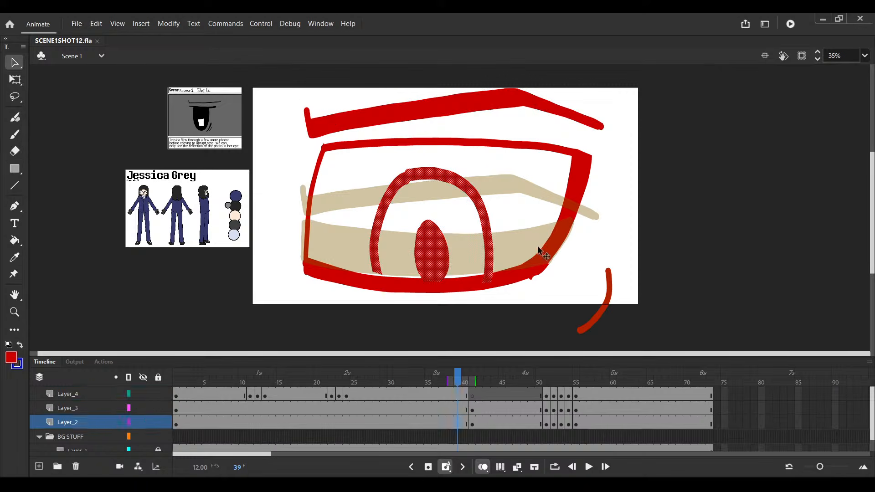
{"action": "left_click", "coordinate": [542, 109], "text": "shift"}
{"action": "key", "text": "Delete"}
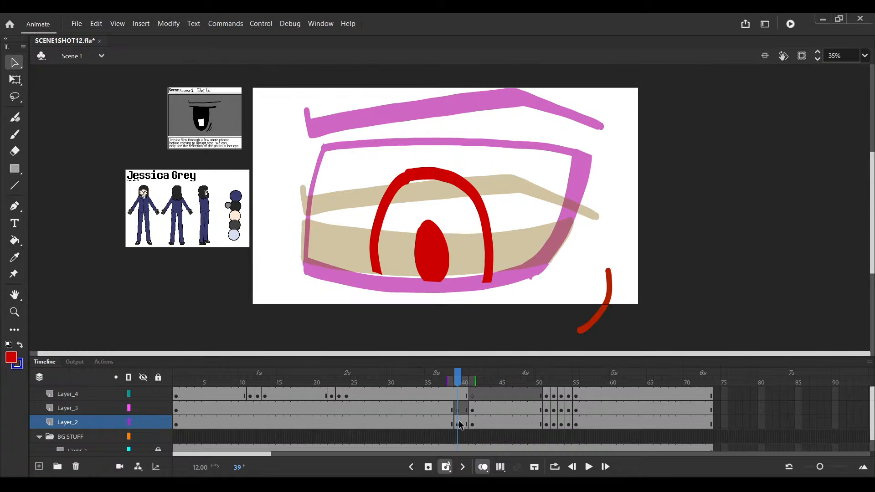
Brush a half-closed eye outline with upper lid, both sides and lower lid between the onion-skinned drawings on Layer_2 at frame 39
{"action": "scroll", "coordinate": [465, 209], "scroll_direction": "up", "scroll_amount": 2}
{"action": "key", "text": "y"}
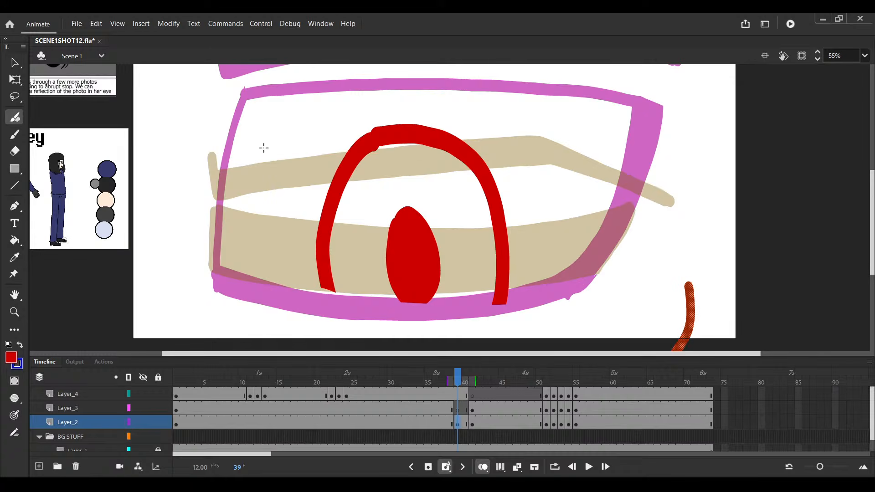
{"action": "left_click_drag", "start_coordinate": [222, 153], "coordinate": [648, 158]}
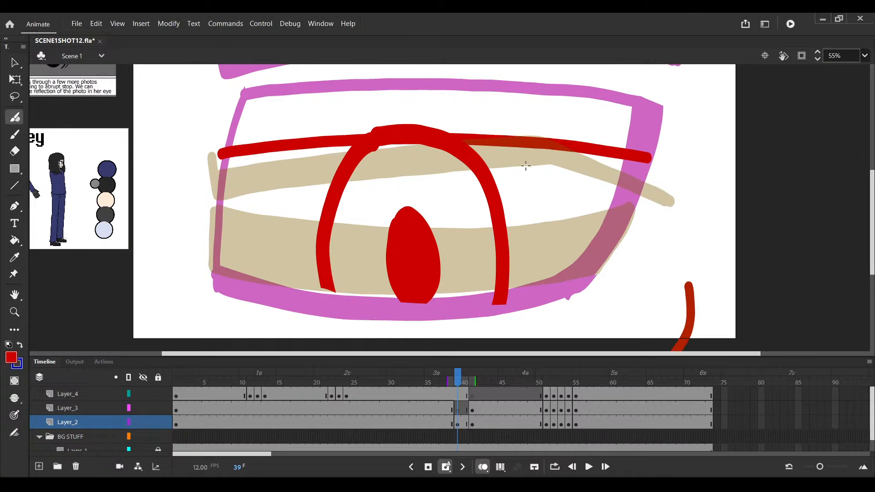
{"action": "left_click", "coordinate": [222, 156], "text": "ctrl"}
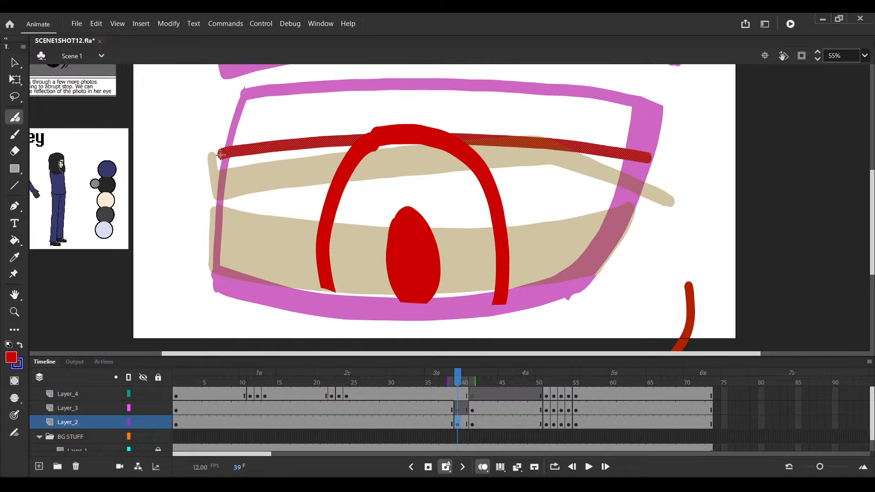
{"action": "left_click_drag", "start_coordinate": [222, 155], "coordinate": [648, 179]}
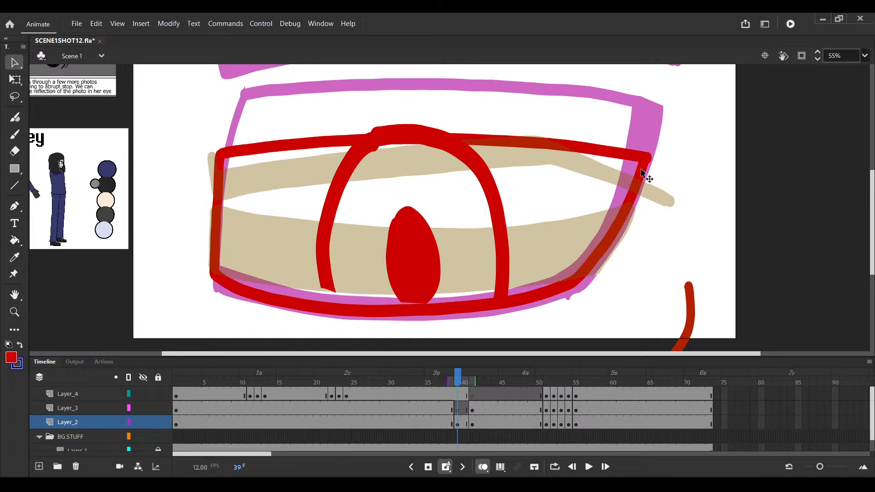
Thicken the eye outline's lower lid and outer side on Layer_2 at frame 39, and save the file
{"action": "left_click", "coordinate": [217, 264], "text": "ctrl"}
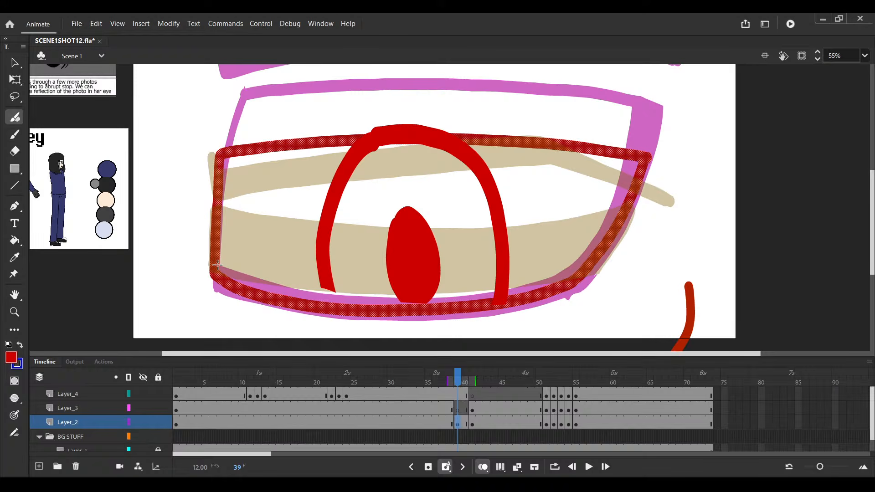
{"action": "key", "text": "ctrl+shift+a"}
{"action": "key", "text": "ctrl+s"}
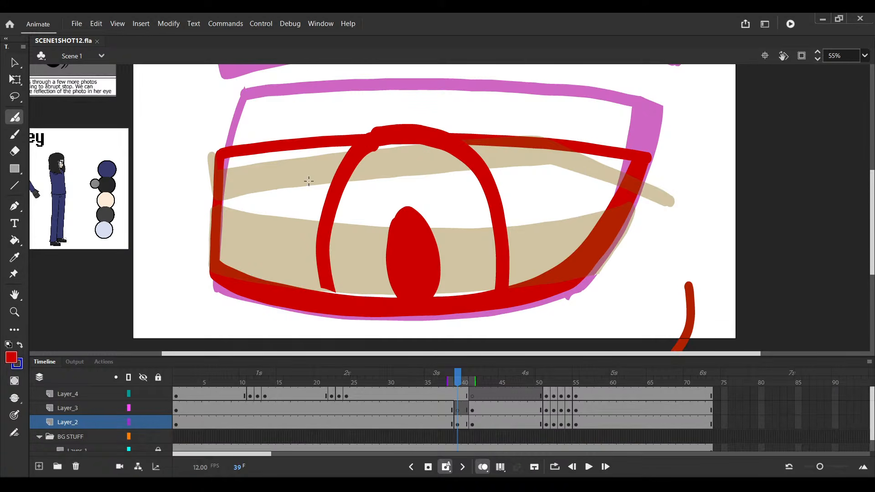
Erase along the outside of the eye outline's thin inner side at frame 39 to slim it, and save the file
{"action": "key", "text": "e"}
{"action": "left_click_drag", "start_coordinate": [199, 273], "coordinate": [200, 275]}
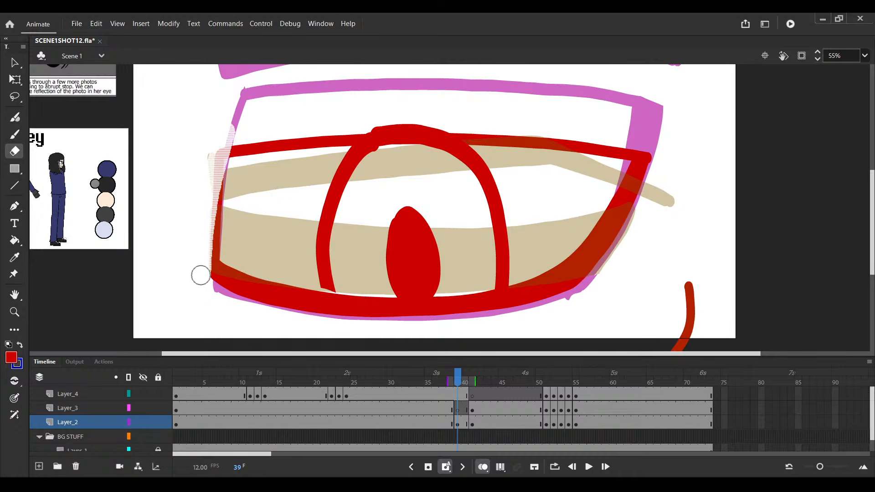
{"action": "key", "text": "b"}
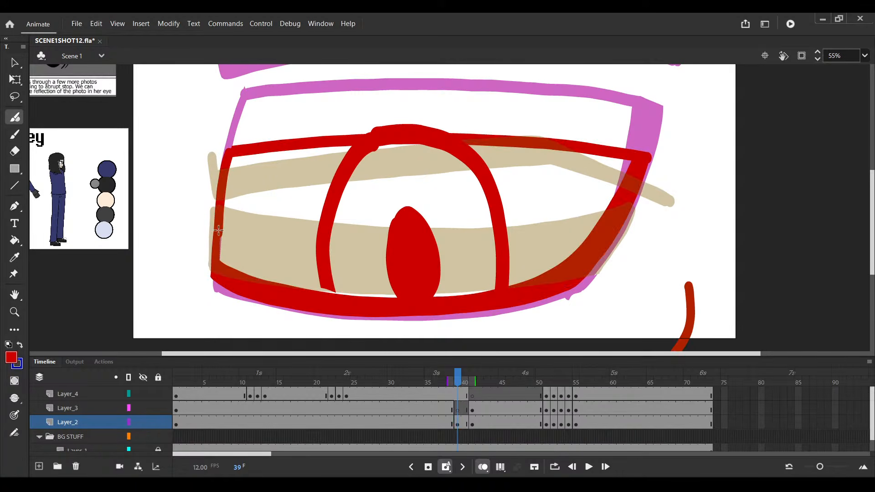
{"action": "scroll", "coordinate": [219, 231], "scroll_direction": "down", "scroll_amount": 2}
{"action": "key", "text": "ctrl+s"}
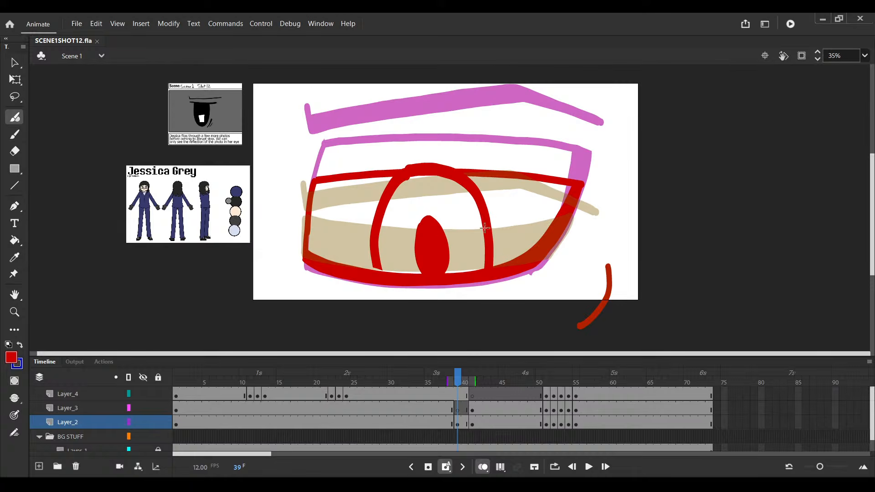
Free-transform frame 39's eye outline about its bottom centre to lower the upper lid slightly
{"action": "scroll", "coordinate": [572, 216], "scroll_direction": "up", "scroll_amount": 1}
{"action": "key", "text": "q"}
{"action": "left_click", "coordinate": [552, 231]}
{"action": "left_click_drag", "start_coordinate": [409, 231], "coordinate": [409, 304]}
{"action": "scroll", "coordinate": [406, 171], "scroll_direction": "up", "scroll_amount": 3}
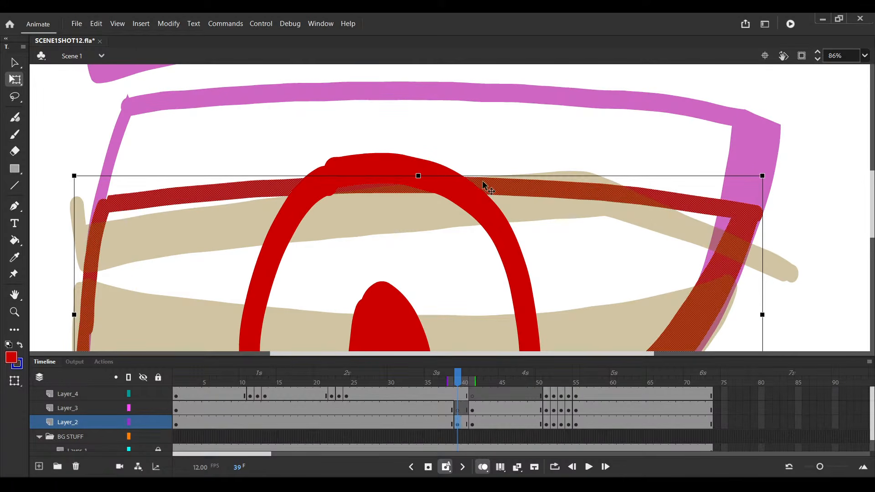
{"action": "scroll", "coordinate": [484, 178], "scroll_direction": "down", "scroll_amount": 5}
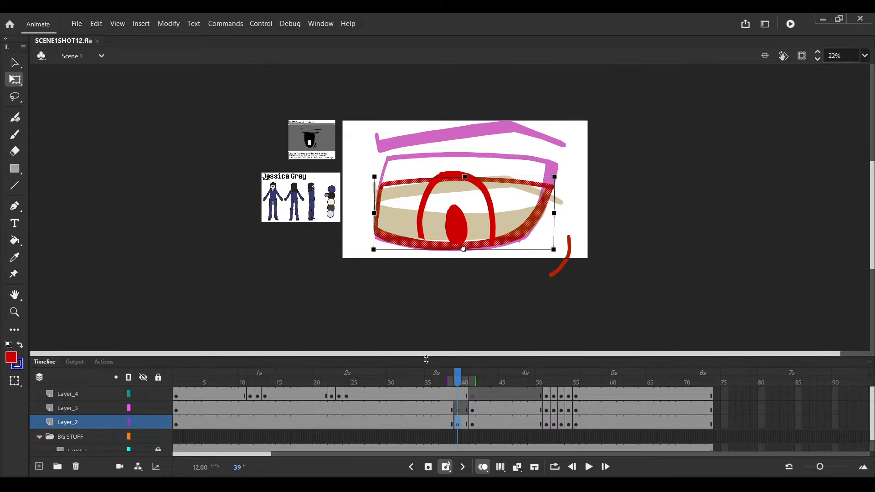
Place a copy of the preceding eyebrow on Layer_3 at frame 39, move it down to just above the upper lid, and save
{"action": "left_click", "coordinate": [458, 408]}
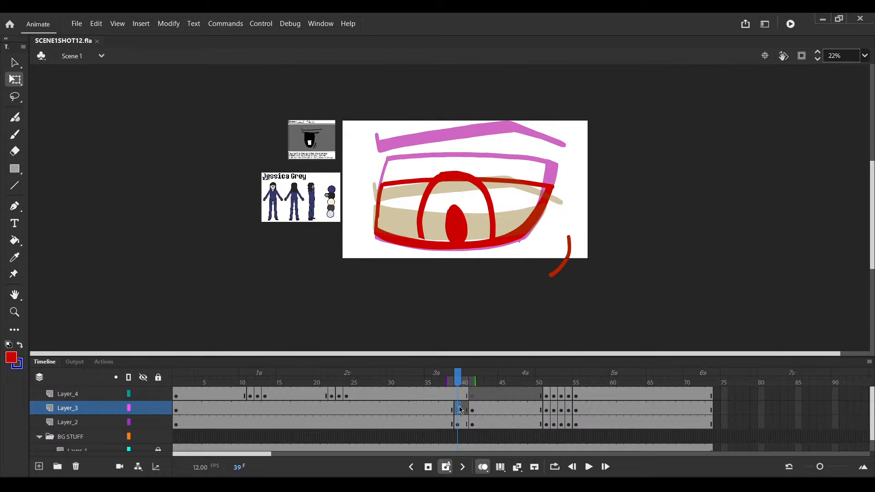
{"action": "key", "text": "ctrl+shift+v"}
{"action": "key", "text": "ctrl+equal"}
{"action": "key", "text": "v"}
{"action": "key", "text": "shift+Down"}
{"action": "key", "text": "shift+Down"}
{"action": "key", "text": "shift+Down"}
{"action": "key", "text": "shift+Down"}
{"action": "key", "text": "shift+Down"}
{"action": "key", "text": "shift+Down"}
{"action": "key", "text": "shift+Down"}
{"action": "key", "text": "shift+Down"}
{"action": "key", "text": "shift+Down"}
{"action": "key", "text": "shift+Down"}
{"action": "key", "text": "shift+Down"}
{"action": "key", "text": "shift+Down"}
{"action": "key", "text": "shift+Down"}
{"action": "key", "text": "shift+Down"}
{"action": "key", "text": "shift+Down"}
{"action": "key", "text": "shift+Down"}
{"action": "key", "text": "shift+Down"}
{"action": "key", "text": "shift+Down"}
{"action": "key", "text": "shift+Down"}
{"action": "key", "text": "shift+Down"}
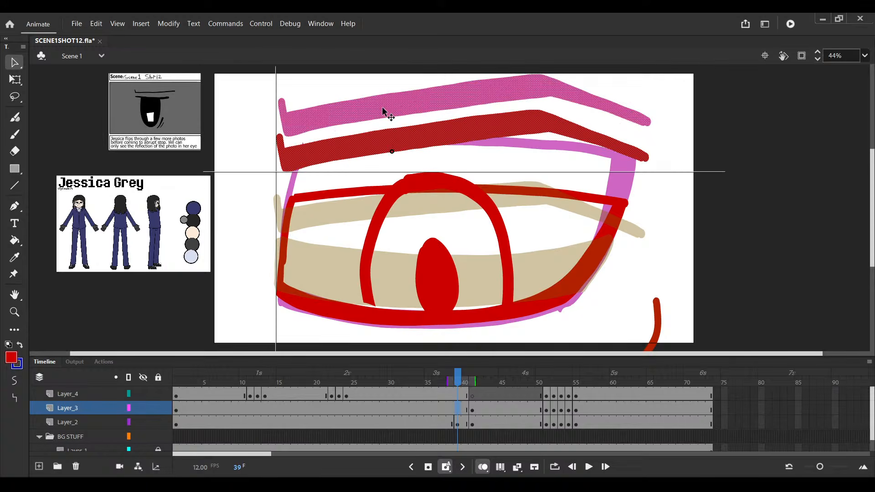
{"action": "key", "text": "q"}
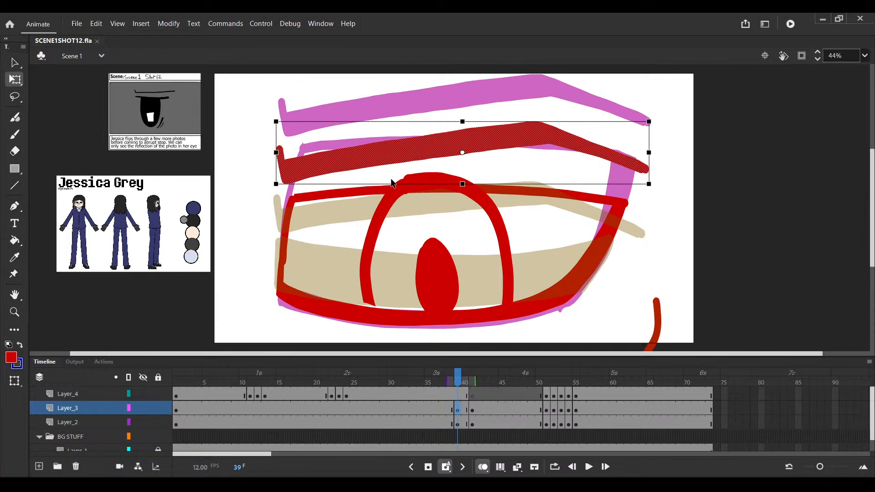
{"action": "key", "text": "v"}
{"action": "key", "text": "ctrl+s"}
Insert a keyframe at frame 39 on Layer_4 and nudge the iris and pupil down slightly
{"action": "left_click", "coordinate": [431, 262]}
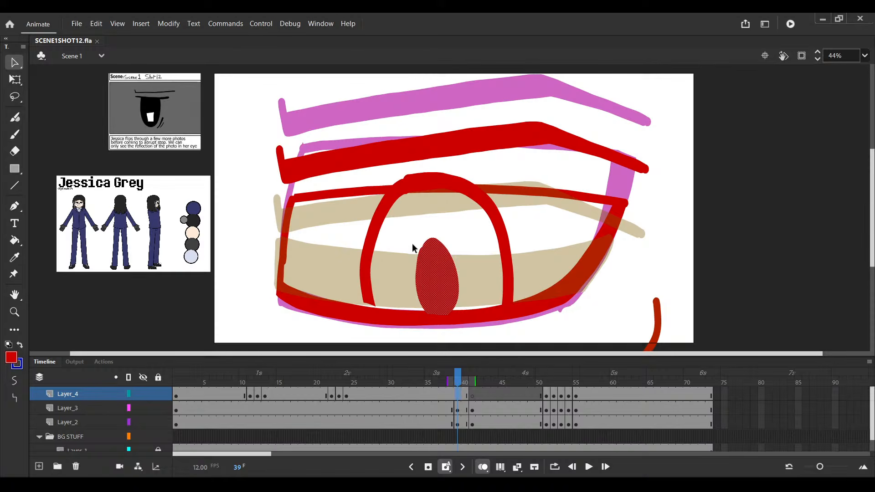
{"action": "left_click", "coordinate": [459, 395]}
{"action": "key", "text": "F6"}
{"action": "key", "text": "shift+Down"}
{"action": "key", "text": "shift+Down"}
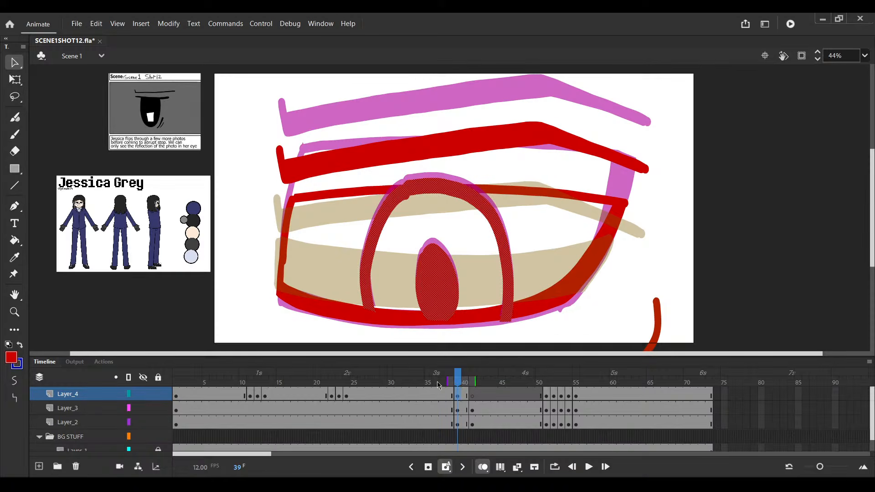
{"action": "key", "text": "shift+Down"}
{"action": "key", "text": "shift+Down"}
{"action": "key", "text": "e"}
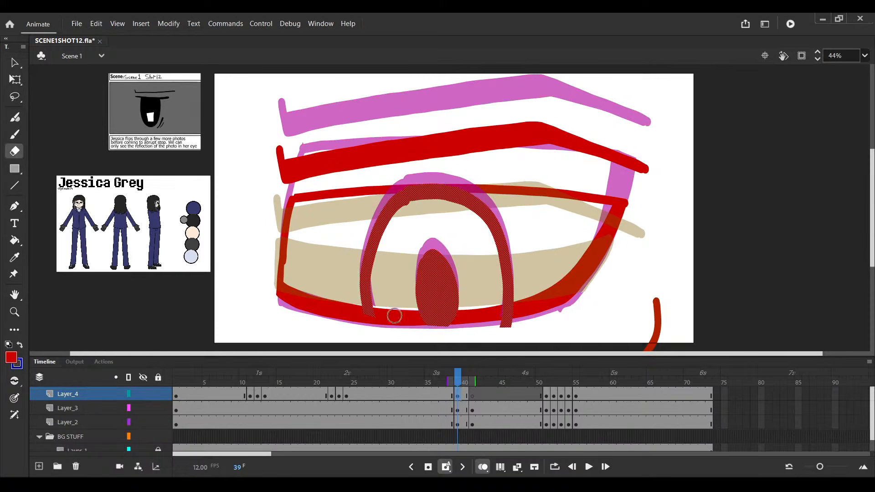
Erase the ends of the iris and pupil past the lower lid and the iris top at the upper lid at frame 39, and save
{"action": "left_click_drag", "start_coordinate": [377, 324], "coordinate": [525, 319]}
{"action": "left_click_drag", "start_coordinate": [393, 181], "coordinate": [473, 186]}
{"action": "scroll", "coordinate": [465, 198], "scroll_direction": "down", "scroll_amount": 4}
{"action": "scroll", "coordinate": [457, 319], "scroll_direction": "up", "scroll_amount": 1}
{"action": "key", "text": "ctrl+s"}
Play back the animation from about frame 9 and again from around frame 38 to check the timing of the closing eye
{"action": "left_click", "coordinate": [441, 408]}
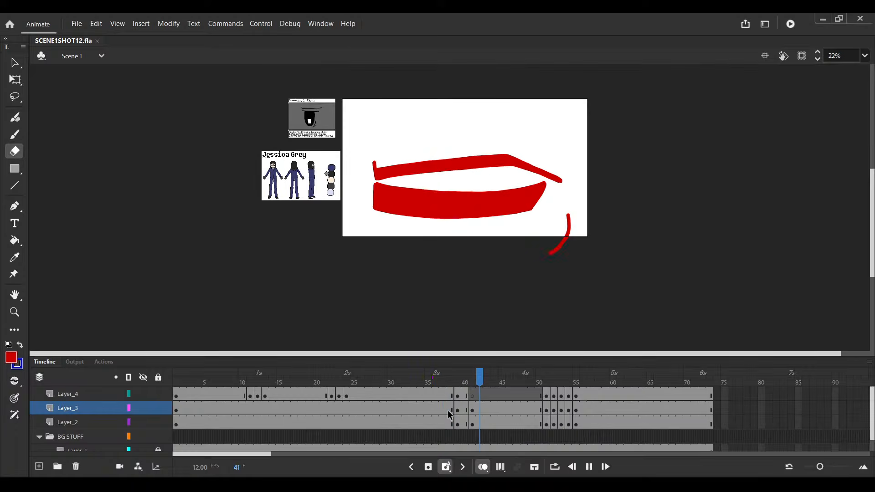
{"action": "left_click", "coordinate": [455, 423]}
{"action": "left_click", "coordinate": [457, 409]}
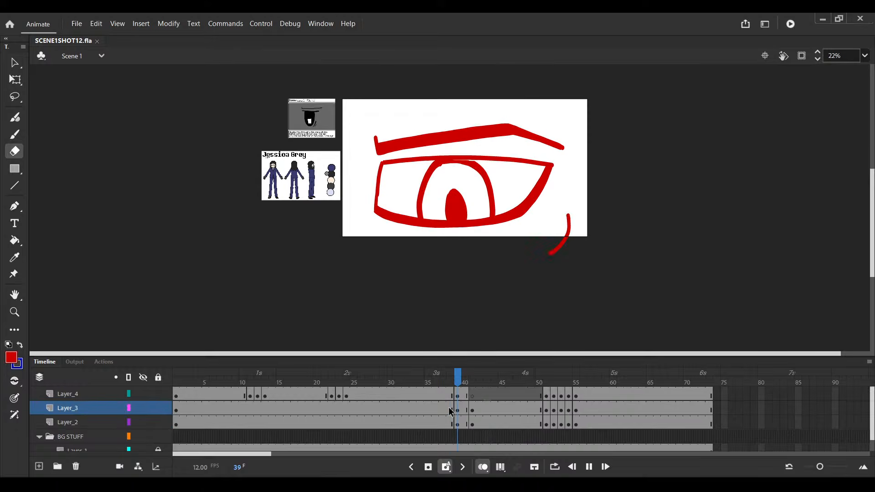
{"action": "left_click", "coordinate": [449, 409]}
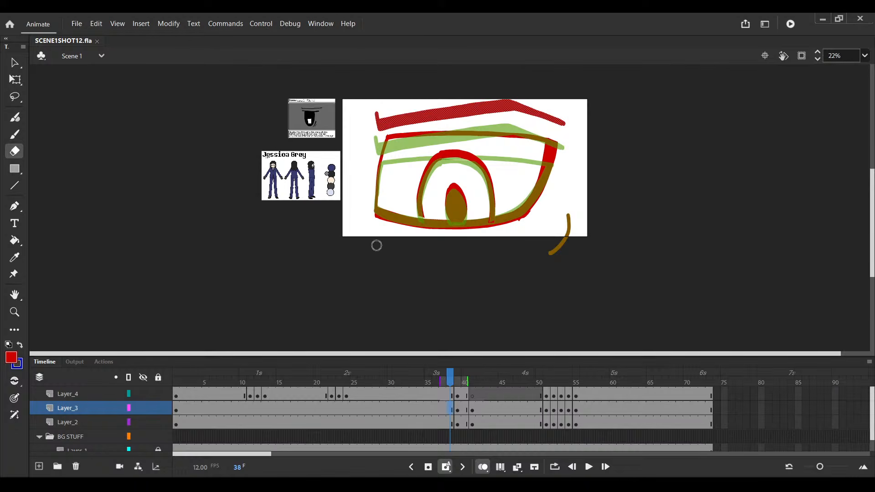
{"action": "key", "text": "ctrl+equal"}
{"action": "key", "text": "Return"}
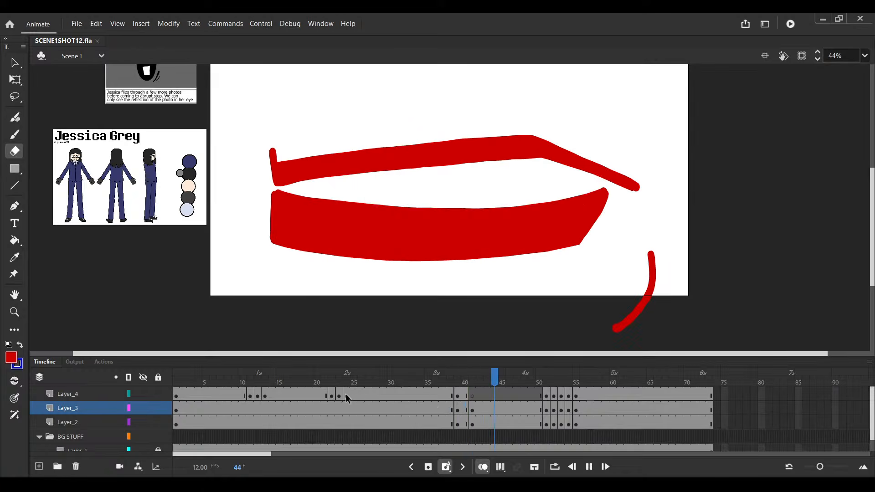
{"action": "left_click", "coordinate": [240, 395]}
{"action": "left_click", "coordinate": [233, 394]}
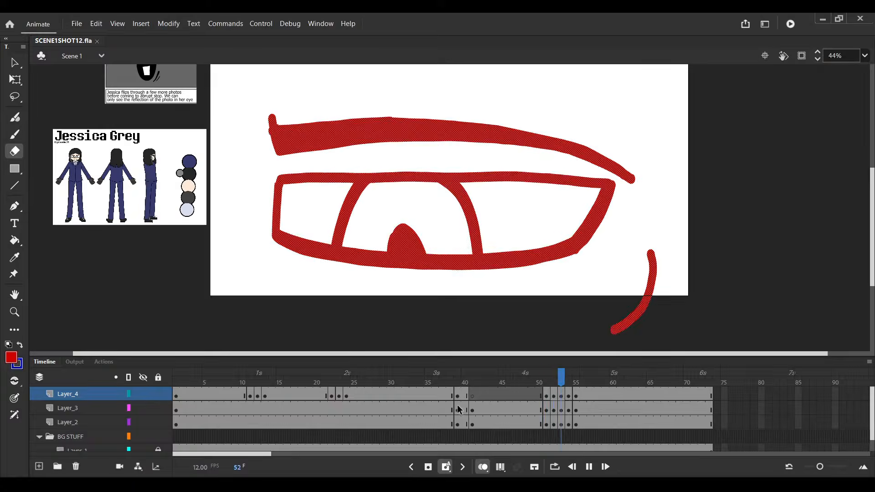
{"action": "left_click", "coordinate": [456, 409]}
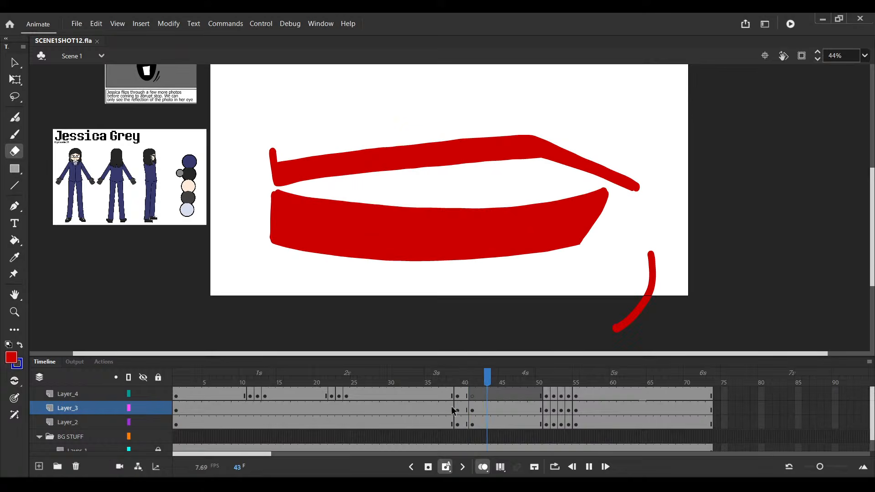
{"action": "key", "text": "Return"}
Insert a keyframe at frame 38 on Layer_4 and nudge the iris and pupil down slightly
{"action": "left_click_drag", "start_coordinate": [450, 419], "coordinate": [451, 399]}
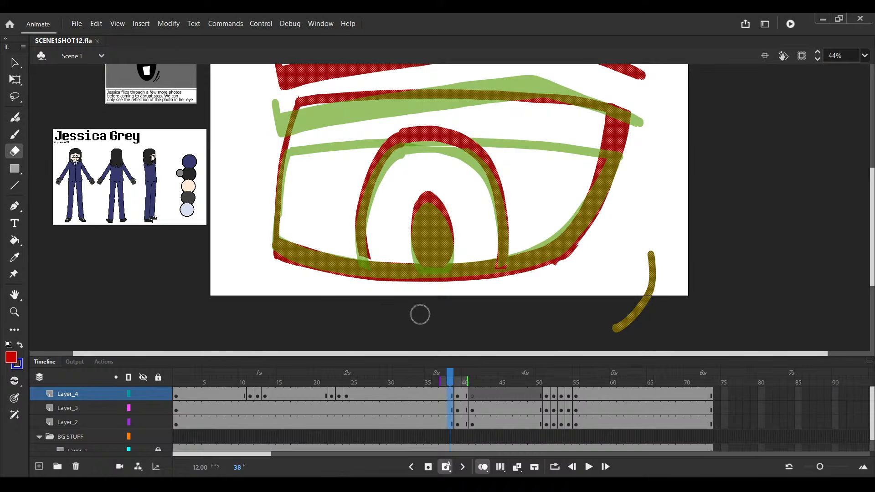
{"action": "key", "text": "v"}
{"action": "left_click", "coordinate": [483, 246]}
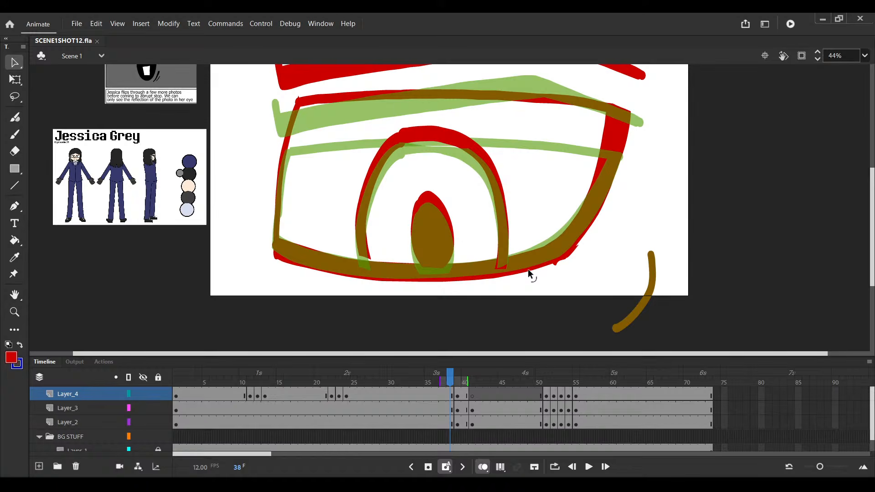
{"action": "left_click", "coordinate": [428, 244]}
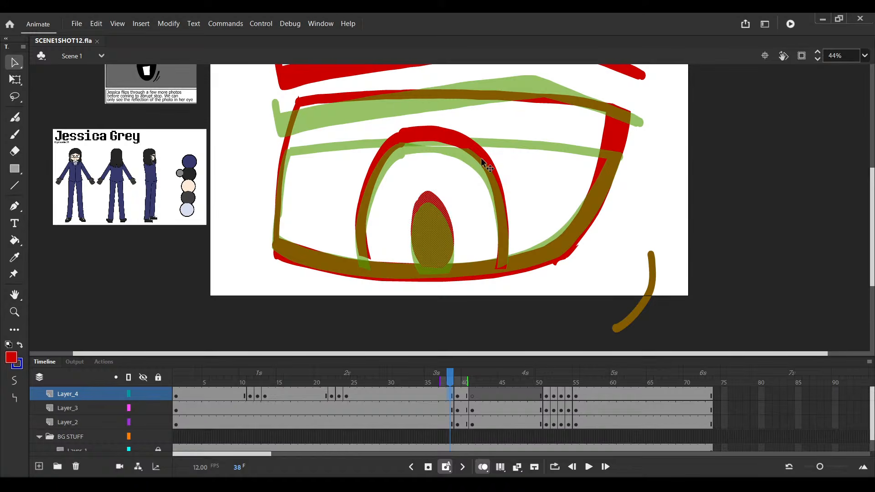
{"action": "left_click", "coordinate": [455, 133], "text": "shift"}
{"action": "key", "text": "shift+Down"}
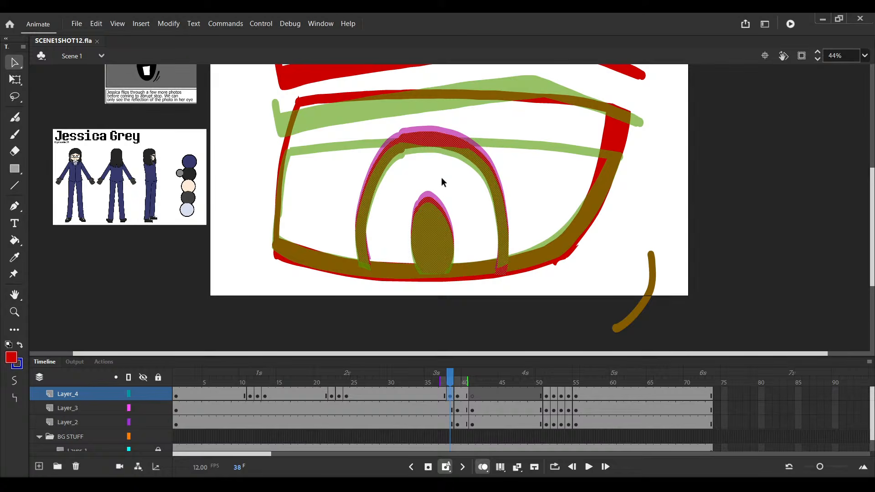
Clear the eye outline in a new Layer_2 keyframe at frame 38 and redraw its thin inner side
{"action": "left_click", "coordinate": [496, 96]}
{"action": "key", "text": "Delete"}
{"action": "key", "text": "b"}
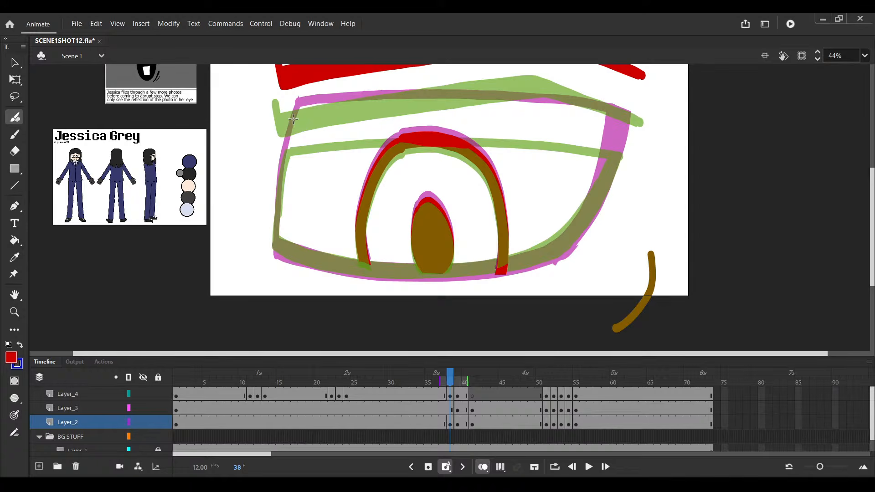
{"action": "left_click_drag", "start_coordinate": [292, 123], "coordinate": [277, 253]}
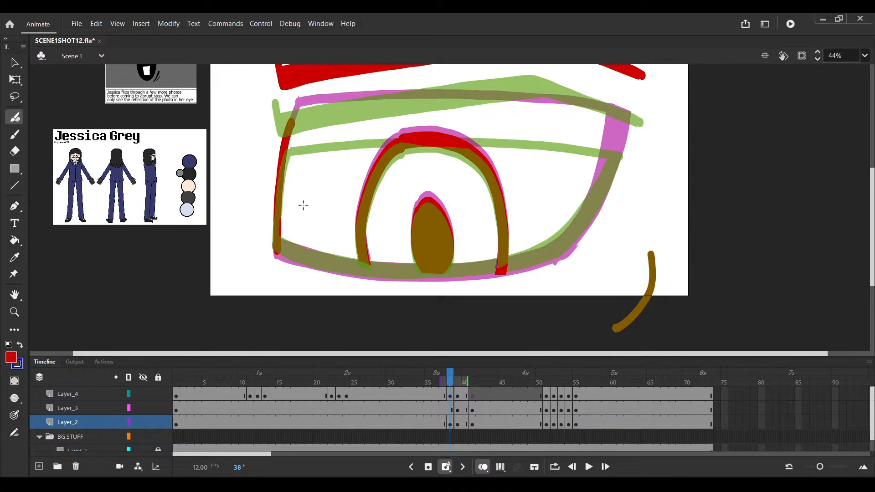
{"action": "left_click_drag", "start_coordinate": [302, 205], "coordinate": [263, 224]}
Draw frame 38's upper lid line midway between the neighbouring frames' lids, from the inner side to the outer corner
{"action": "key", "text": "v"}
{"action": "left_click", "coordinate": [253, 143]}
{"action": "key", "text": "b"}
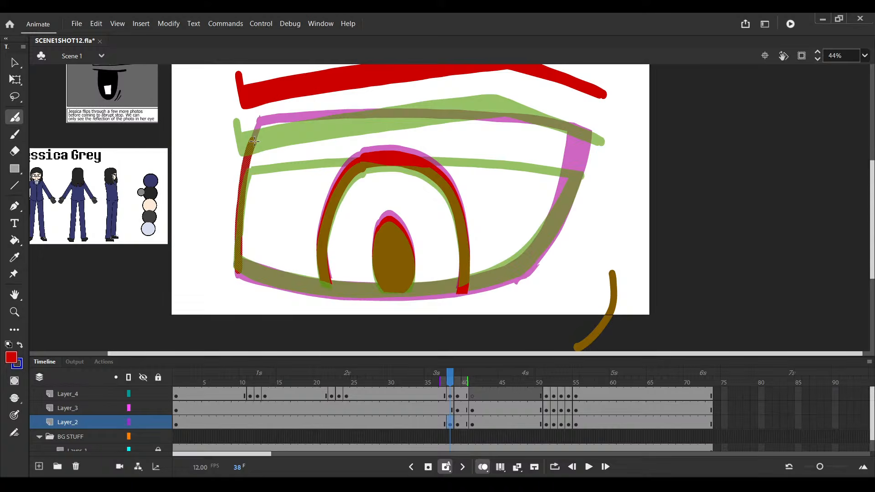
{"action": "left_click_drag", "start_coordinate": [254, 141], "coordinate": [586, 155]}
{"action": "key", "text": "v"}
{"action": "key", "text": "b"}
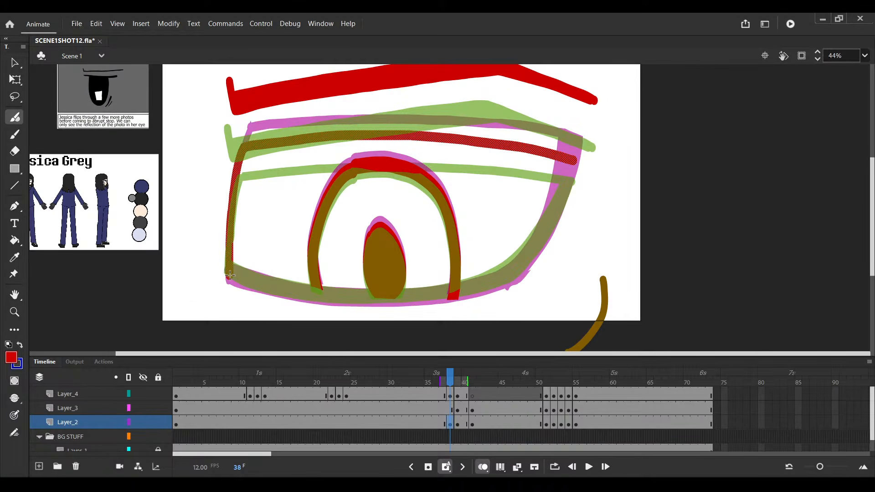
Draw the lower lid curve at frame 38 from the inner corner around and up to the outer end of the upper lid
{"action": "scroll", "coordinate": [350, 237], "scroll_direction": "up", "scroll_amount": 1}
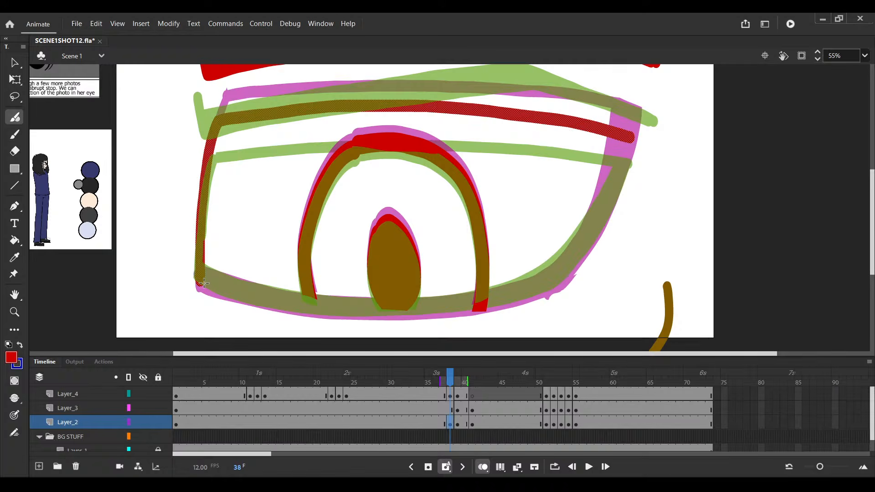
{"action": "left_click_drag", "start_coordinate": [203, 284], "coordinate": [622, 141]}
{"action": "key", "text": "v"}
{"action": "left_click", "coordinate": [207, 279]}
{"action": "key", "text": "b"}
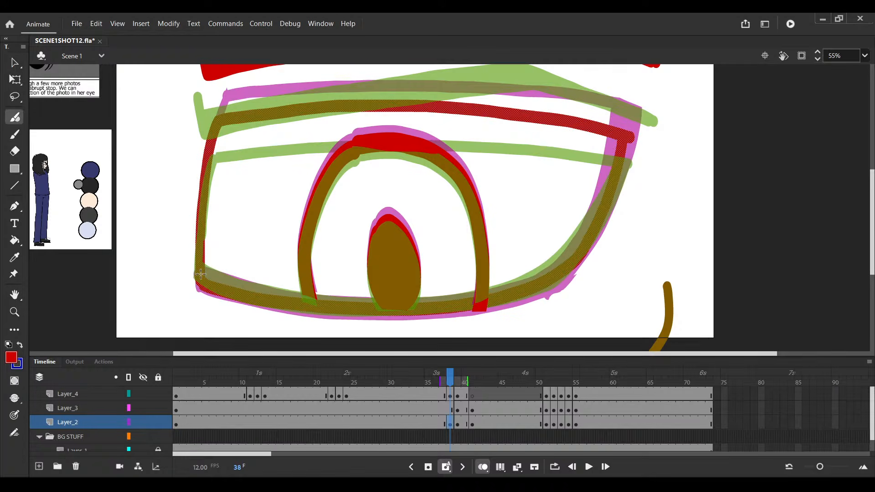
Thicken frame 38's lower lid with a second stroke along its inner edge, undoing the unsatisfactory attempts
{"action": "left_click_drag", "start_coordinate": [202, 275], "coordinate": [257, 292]}
{"action": "key", "text": "ctrl+z"}
{"action": "left_click_drag", "start_coordinate": [202, 272], "coordinate": [379, 296]}
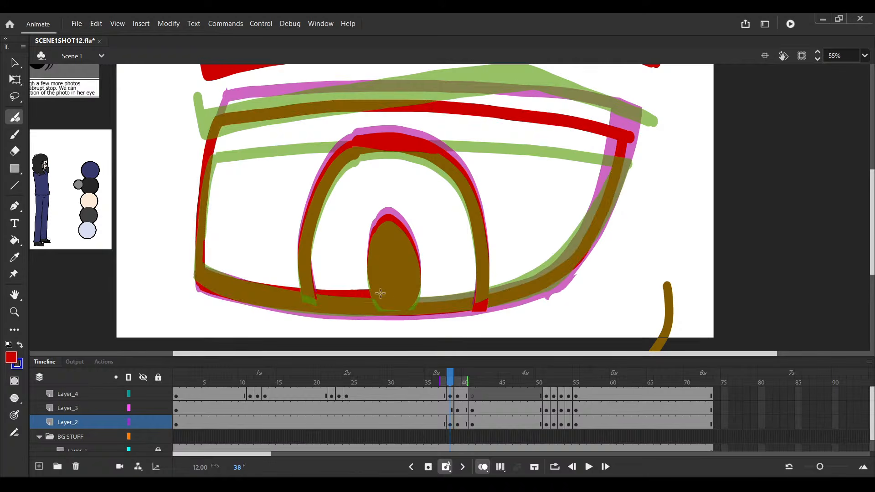
{"action": "key", "text": "ctrl+z"}
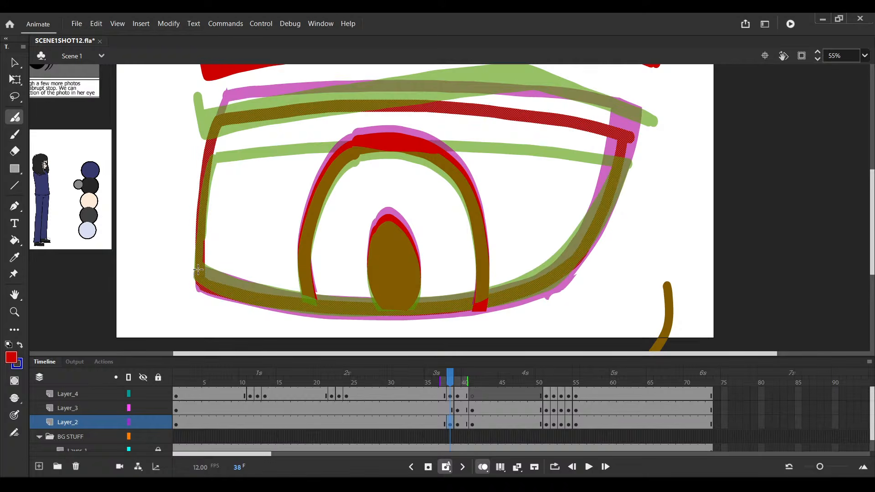
{"action": "left_click_drag", "start_coordinate": [198, 270], "coordinate": [596, 204]}
Thicken the outer side of frame 38's eye outline up to the upper lid, fill the remaining gap, and save the file
{"action": "scroll", "coordinate": [550, 275], "scroll_direction": "up", "scroll_amount": 3}
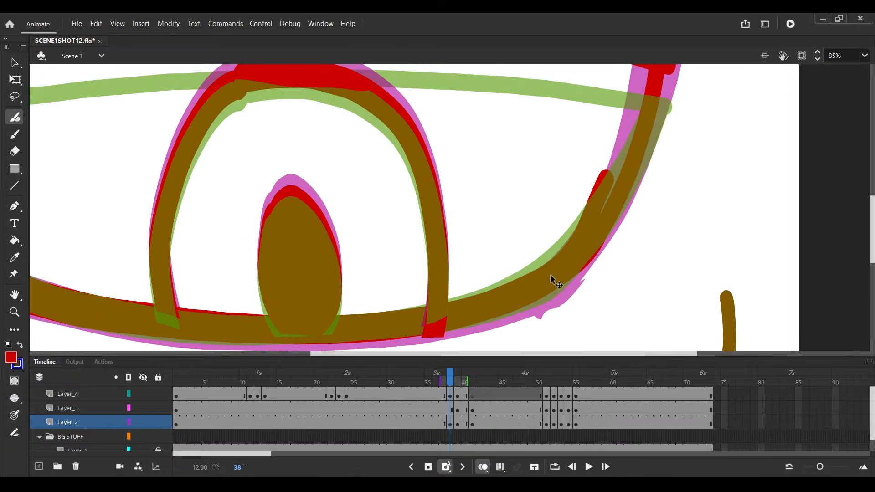
{"action": "left_click_drag", "start_coordinate": [553, 262], "coordinate": [640, 75]}
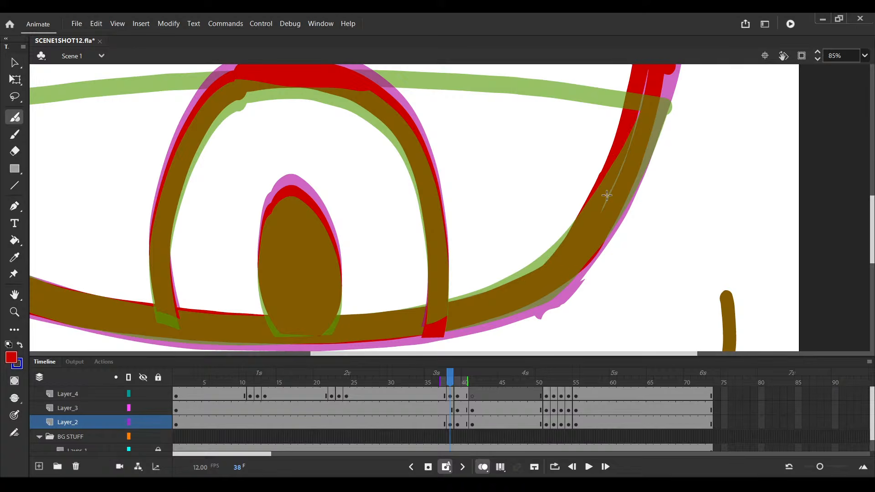
{"action": "left_click_drag", "start_coordinate": [607, 194], "coordinate": [637, 87]}
{"action": "scroll", "coordinate": [580, 124], "scroll_direction": "down", "scroll_amount": 4}
{"action": "key", "text": "ctrl+s"}
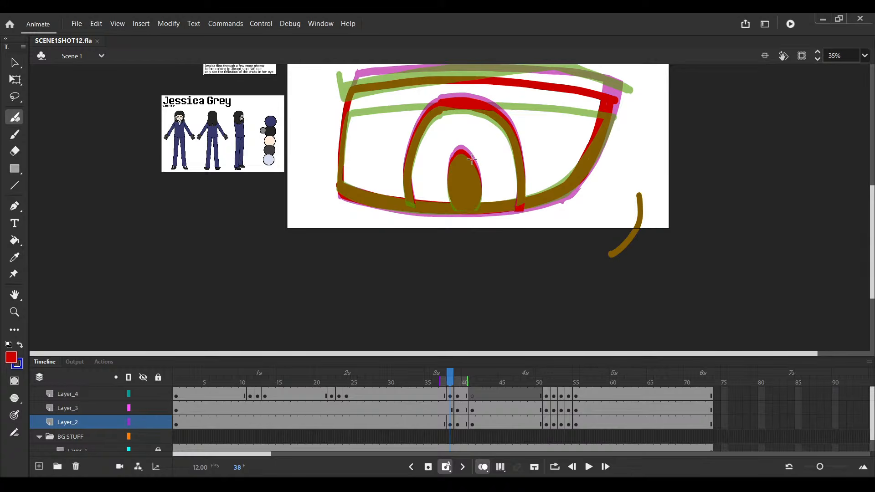
Free-transform frame 38's eye outline about its bottom centre to lower the upper lid slightly
{"action": "left_click_drag", "start_coordinate": [449, 146], "coordinate": [415, 213]}
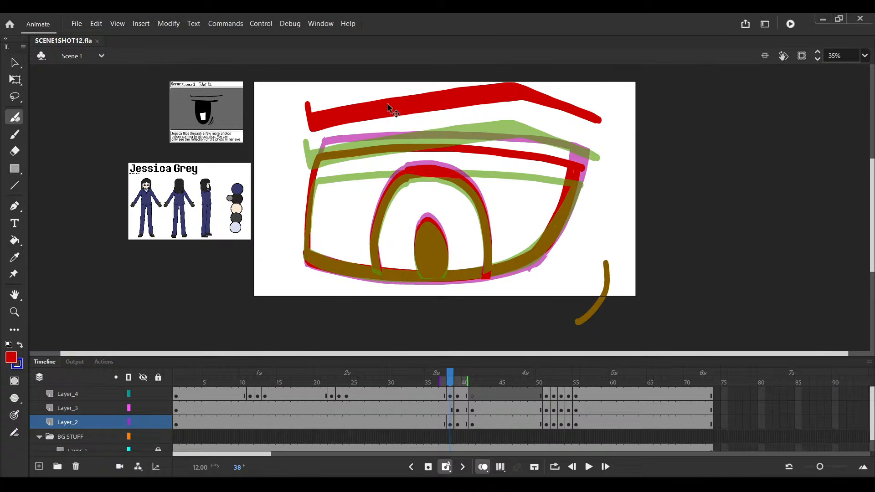
{"action": "key", "text": "v"}
{"action": "left_click", "coordinate": [412, 148]}
{"action": "key", "text": "q"}
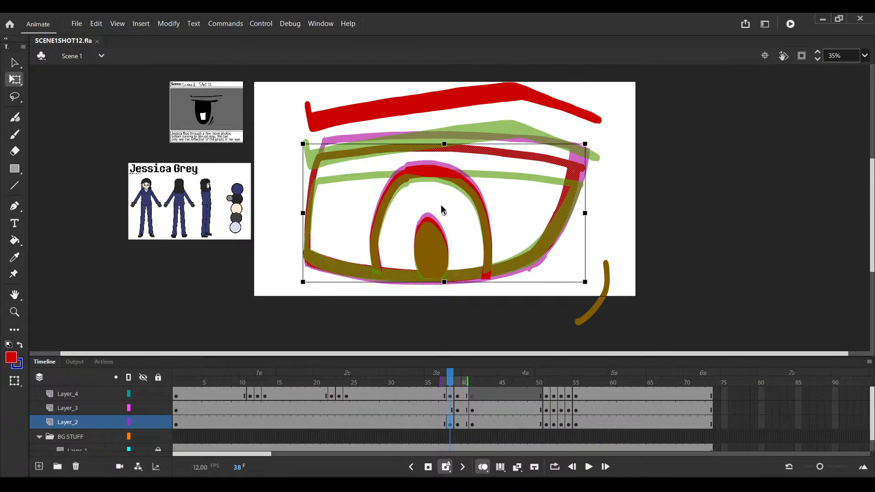
{"action": "left_click_drag", "start_coordinate": [444, 212], "coordinate": [444, 282]}
{"action": "scroll", "coordinate": [439, 167], "scroll_direction": "up", "scroll_amount": 1}
{"action": "left_click_drag", "start_coordinate": [445, 137], "coordinate": [445, 143]}
Move the eyebrow on Layer_3 at frame 38 down between the neighbouring frames' eyebrows, nudge it slightly toward the inner corner, and save
{"action": "left_click", "coordinate": [408, 100]}
{"action": "left_click_drag", "start_coordinate": [408, 100], "coordinate": [408, 125]}
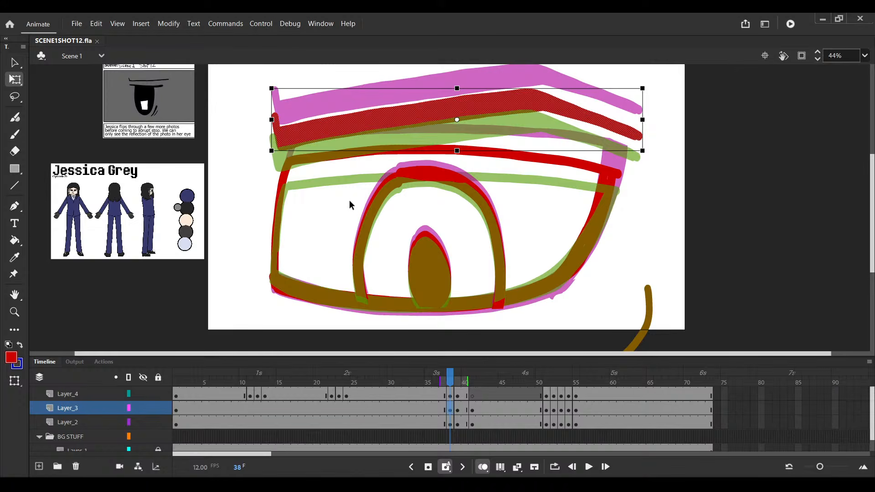
{"action": "key", "text": "shift+Up"}
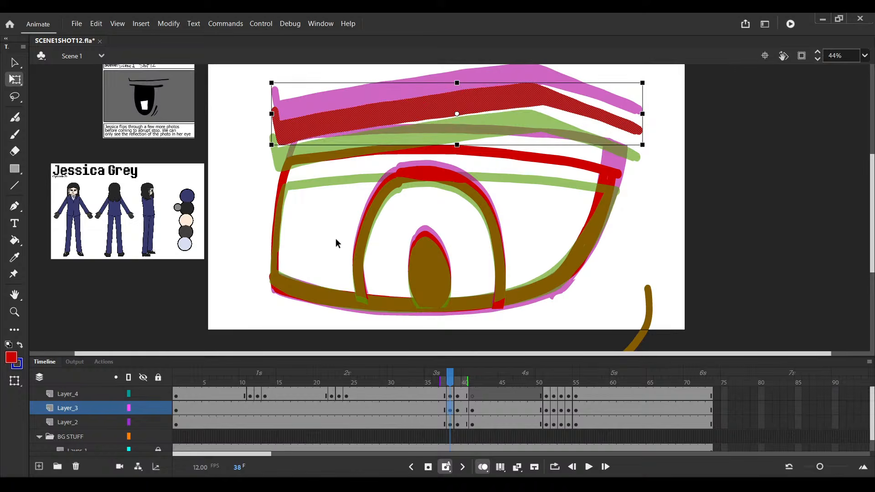
{"action": "key", "text": "Left"}
{"action": "key", "text": "Left"}
{"action": "key", "text": "Left"}
{"action": "key", "text": "Down"}
{"action": "key", "text": "Left"}
{"action": "key", "text": "Left"}
{"action": "key", "text": "ctrl+s"}
{"action": "key", "text": "ctrl+minus"}
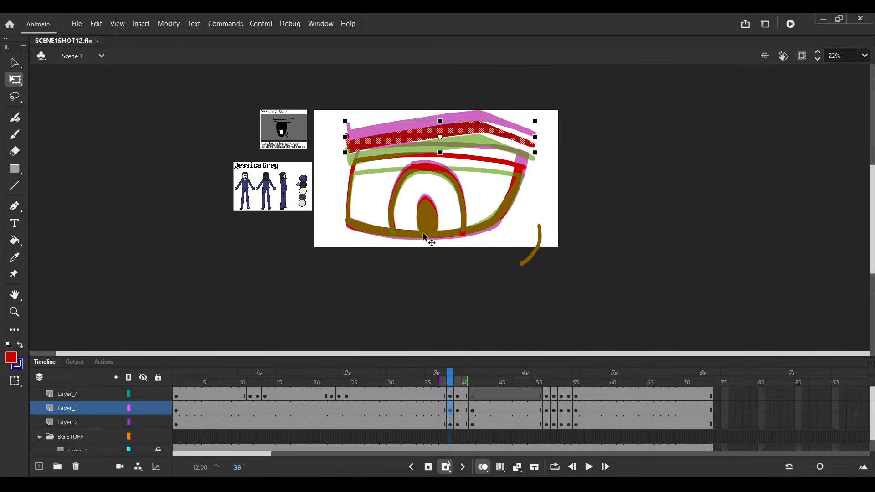
Play back the closing eye, insert a keyframe at frame 37 on Layer_4 with the iris and pupil nudged down slightly, and save
{"action": "left_click", "coordinate": [444, 396]}
{"action": "key", "text": "Return"}
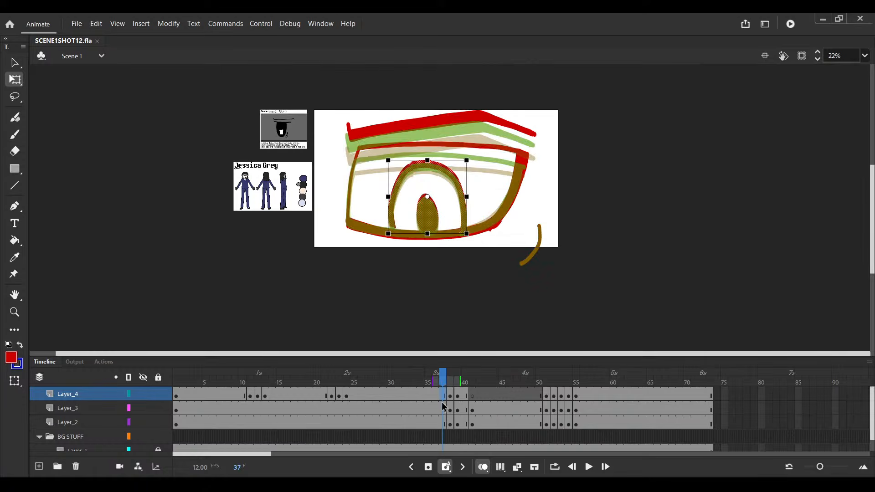
{"action": "key", "text": "e"}
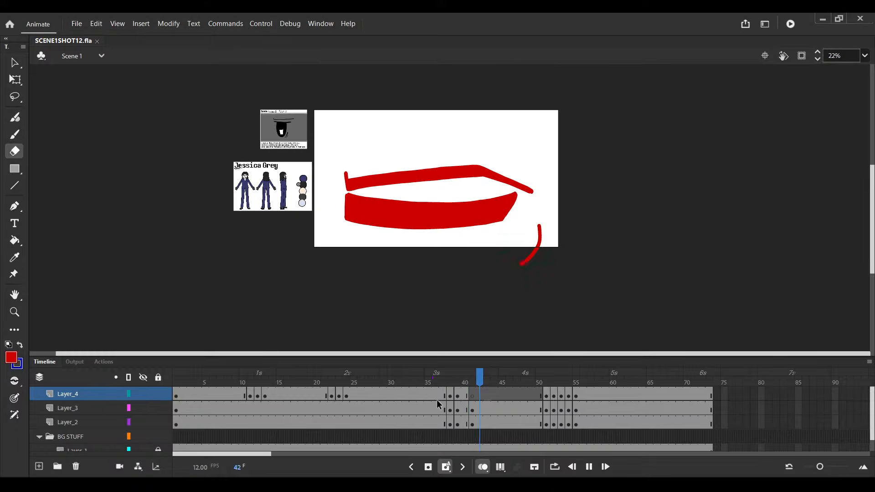
{"action": "left_click", "coordinate": [437, 396]}
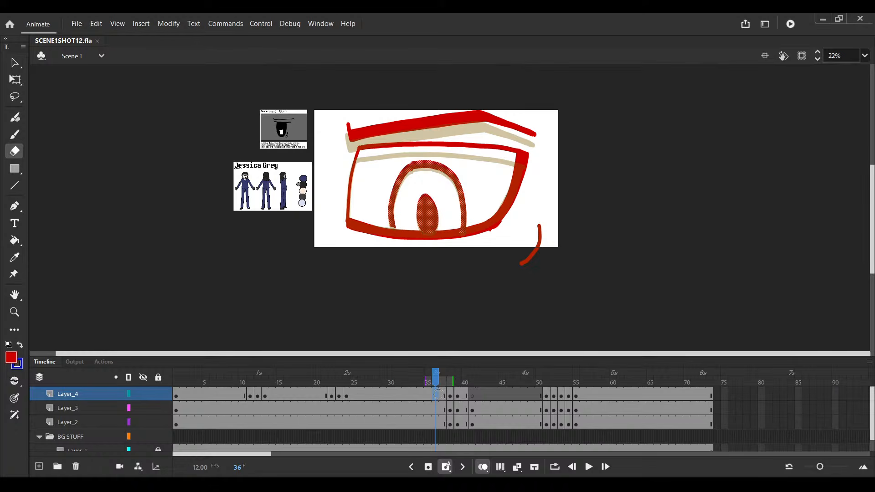
{"action": "left_click", "coordinate": [444, 395]}
{"action": "scroll", "coordinate": [426, 241], "scroll_direction": "up", "scroll_amount": 2}
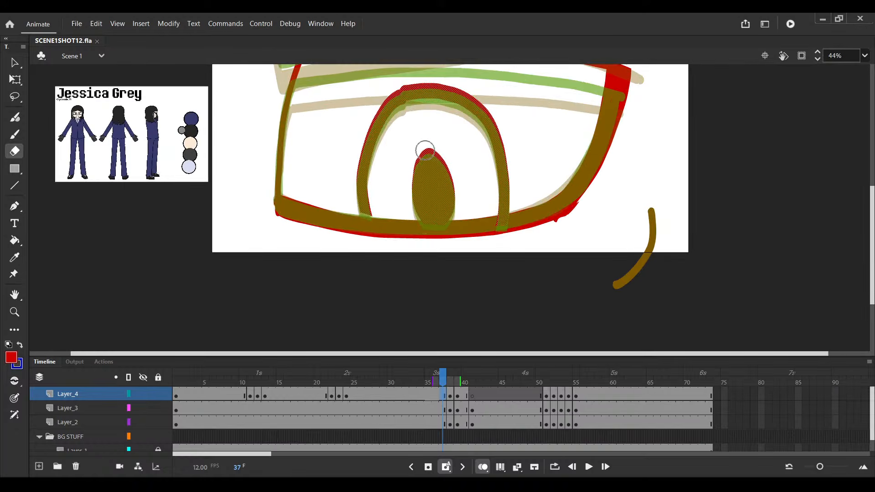
{"action": "key", "text": "F6"}
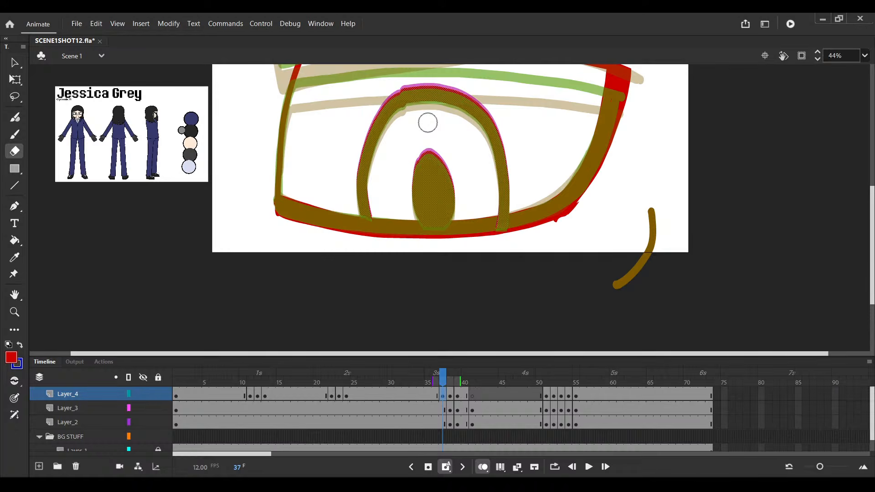
{"action": "key", "text": "ctrl+s"}
Clear the eye outline in a new Layer_2 keyframe at frame 37, redraw its thin inner side, and save the file
{"action": "mouse_move", "coordinate": [396, 106]}
{"action": "left_mouse_down"}
{"action": "mouse_move", "coordinate": [372, 114]}
{"action": "mouse_move", "coordinate": [371, 137]}
{"action": "left_mouse_up"}
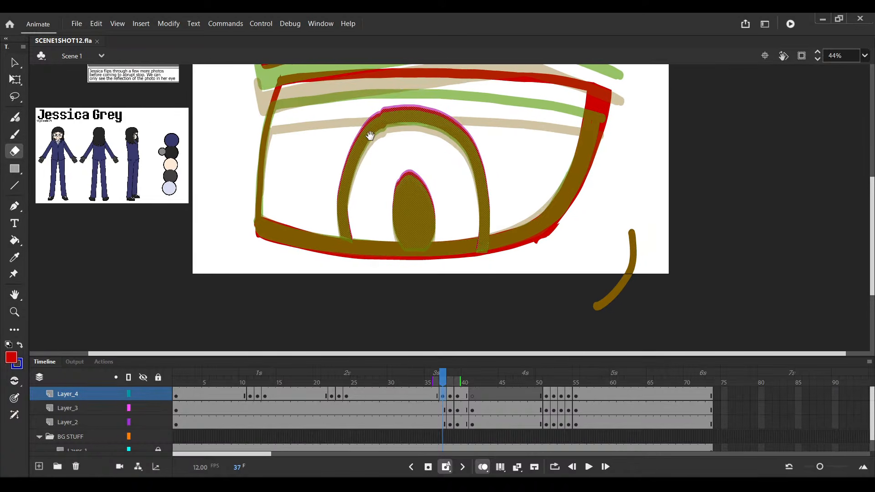
{"action": "key", "text": "v"}
{"action": "left_click", "coordinate": [407, 89]}
{"action": "key", "text": "F6"}
{"action": "key", "text": "y"}
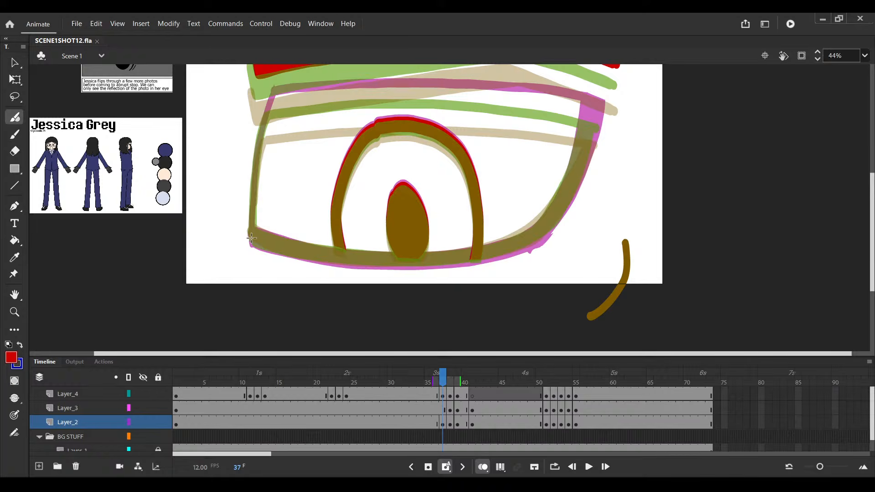
{"action": "left_click_drag", "start_coordinate": [251, 242], "coordinate": [254, 206]}
{"action": "key", "text": "ctrl+z"}
{"action": "left_click_drag", "start_coordinate": [252, 243], "coordinate": [269, 97]}
{"action": "key", "text": "ctrl+s"}
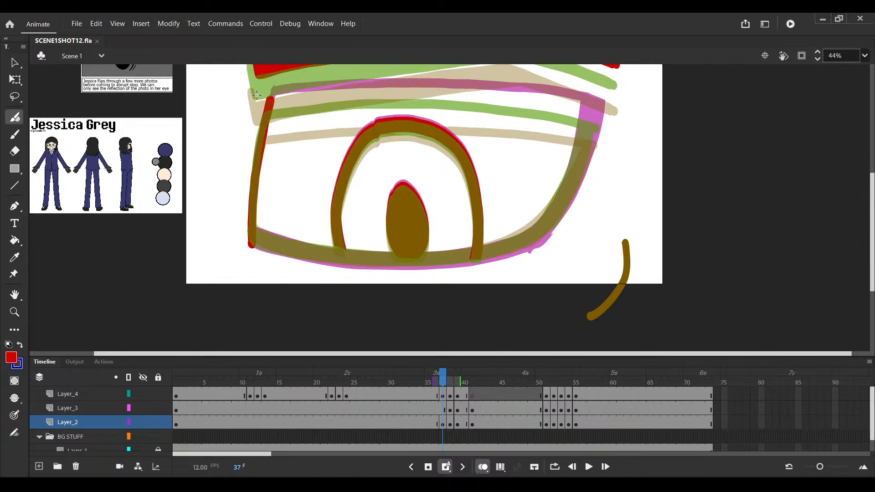
{"action": "left_click_drag", "start_coordinate": [368, 152], "coordinate": [347, 169]}
{"action": "key", "text": "ctrl+s"}
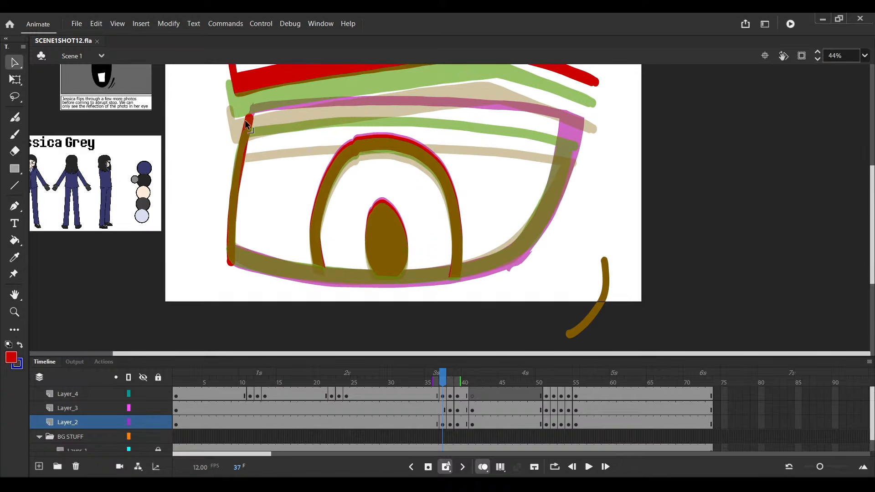
Paint the upper lid of frame 37's eye outline from the inner corner to the outer corner and save
{"action": "left_click_drag", "start_coordinate": [247, 130], "coordinate": [250, 118]}
{"action": "left_click", "coordinate": [250, 118], "text": "ctrl"}
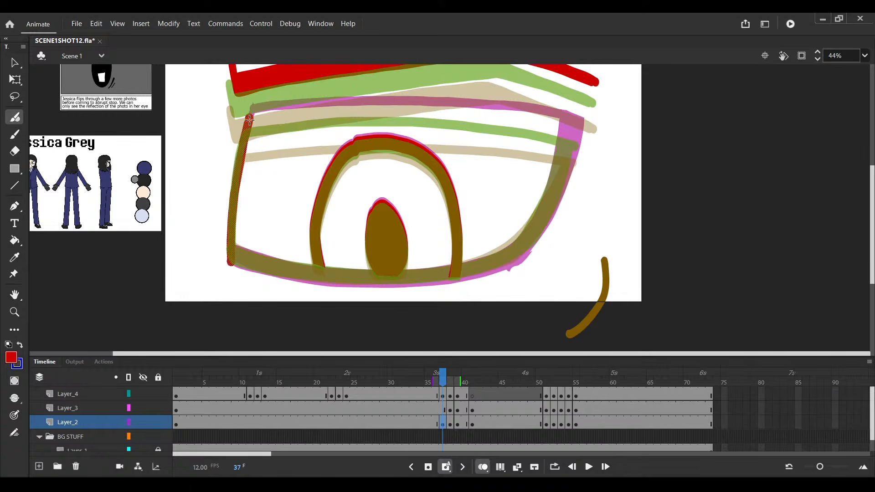
{"action": "left_click_drag", "start_coordinate": [249, 119], "coordinate": [573, 132]}
{"action": "key", "text": "v"}
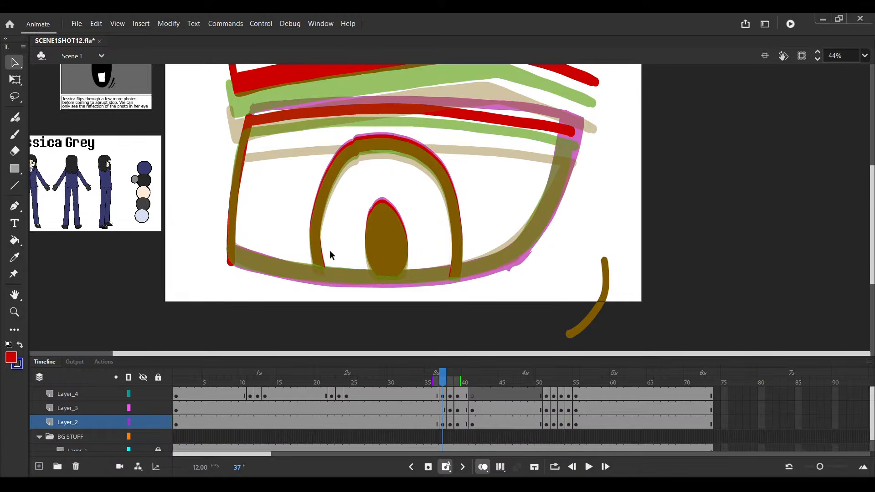
{"action": "key", "text": "ctrl+s"}
Paint frame 37's lower lid from the inner corner around the curved outer side up to the upper lid and save
{"action": "scroll", "coordinate": [246, 249], "scroll_direction": "up", "scroll_amount": 3}
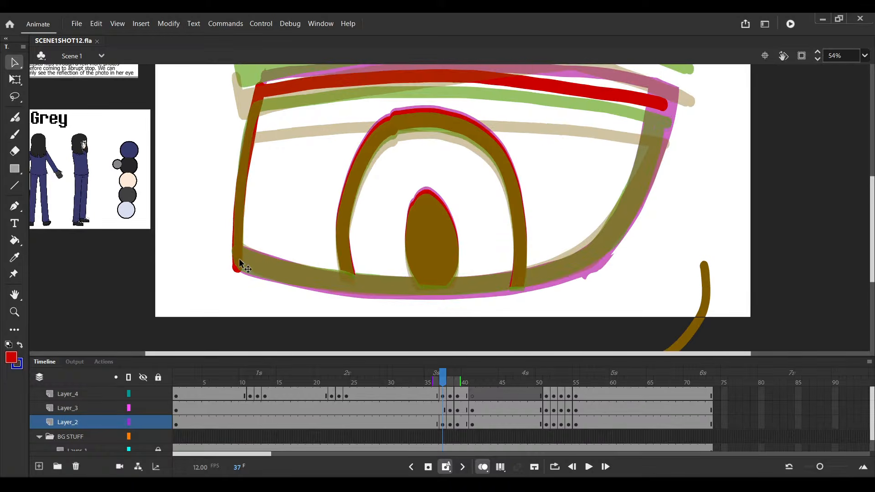
{"action": "left_click", "coordinate": [239, 258]}
{"action": "scroll", "coordinate": [212, 280], "scroll_direction": "up", "scroll_amount": 1}
{"action": "key", "text": "b"}
{"action": "left_click", "coordinate": [186, 276]}
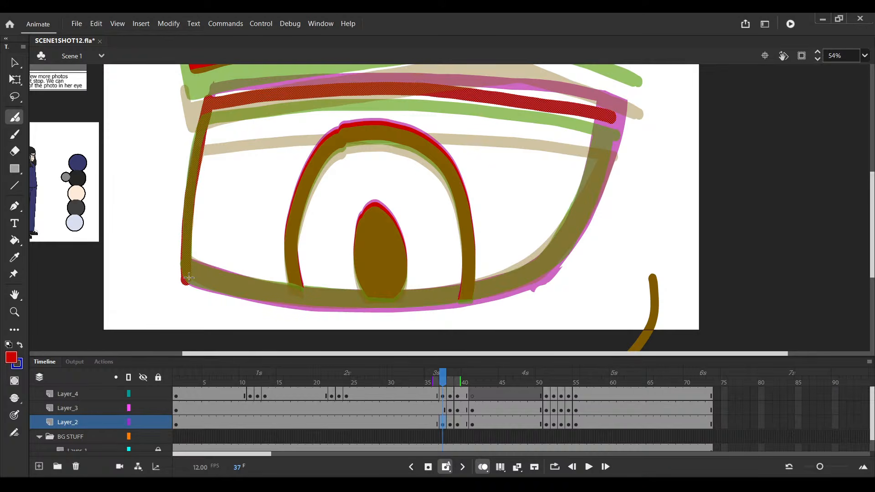
{"action": "key", "text": "ctrl+z"}
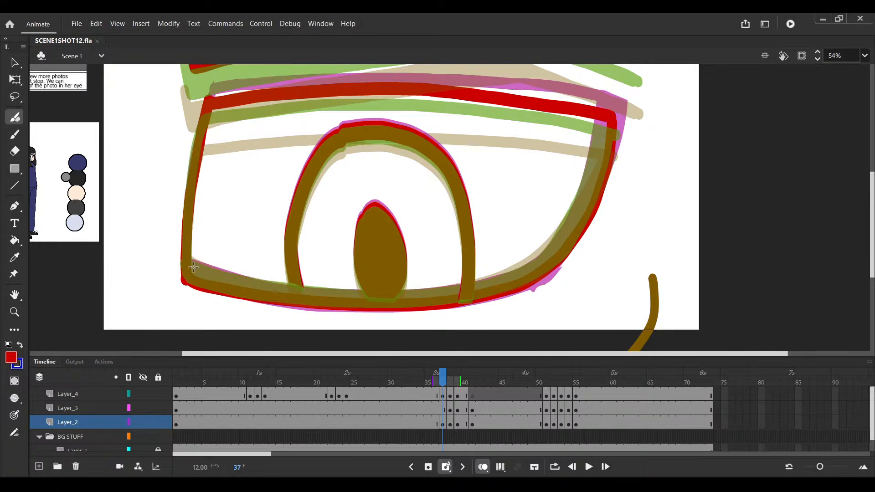
{"action": "key", "text": "ctrl+s"}
Thicken frame 37's lower lid and outer side with brush strokes, trim the inner edge below the outer corner, and save
{"action": "left_click", "coordinate": [187, 270]}
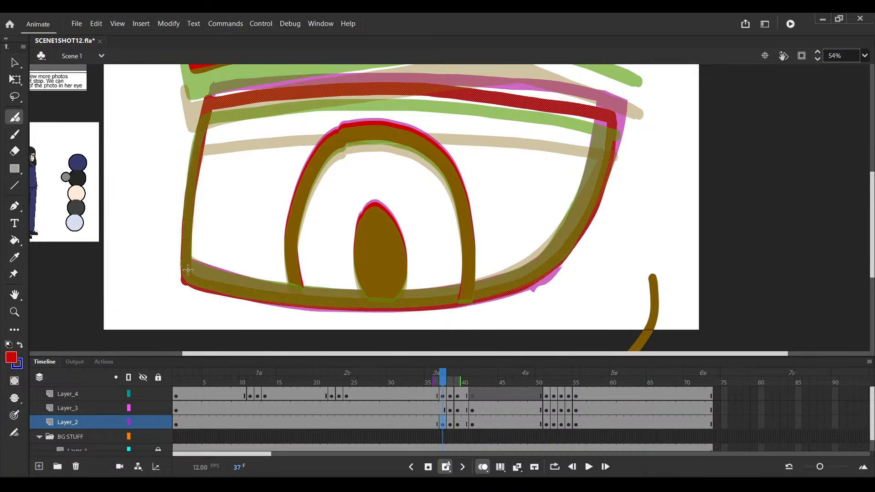
{"action": "key", "text": "ctrl+z"}
{"action": "key", "text": "ctrl+s"}
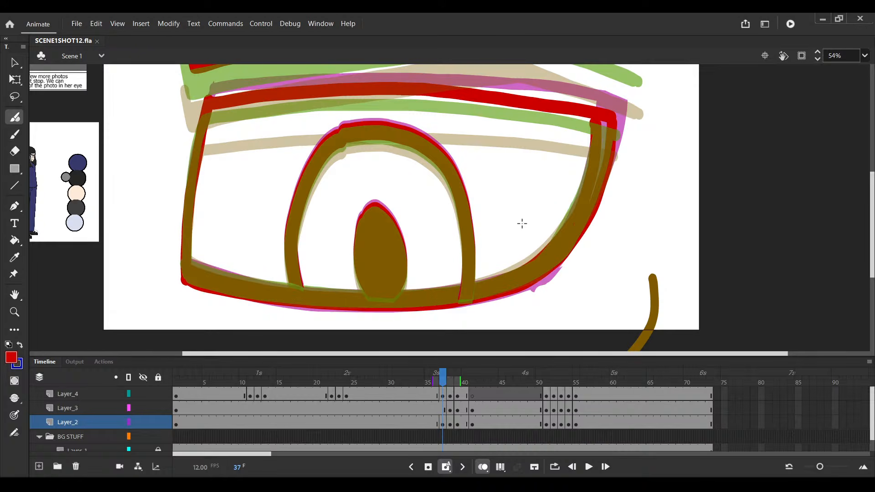
{"action": "left_click_drag", "start_coordinate": [595, 190], "coordinate": [597, 121]}
{"action": "key", "text": "ctrl+s"}
{"action": "key", "text": "e"}
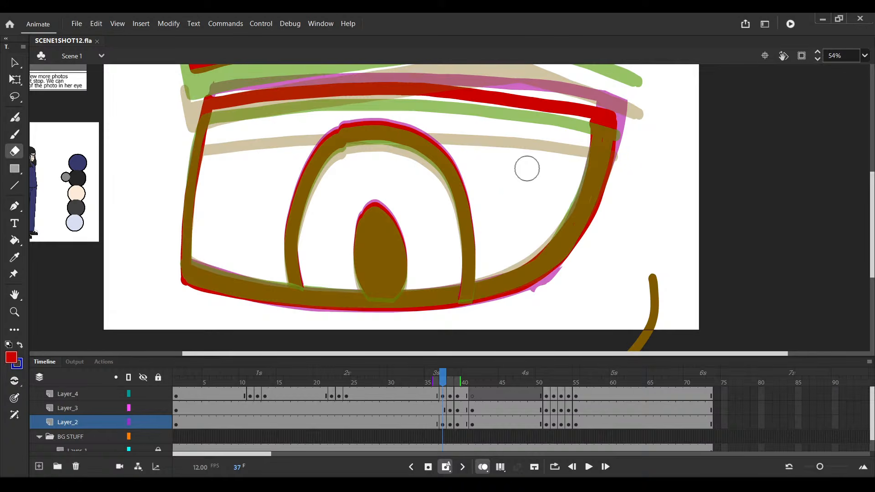
{"action": "left_click_drag", "start_coordinate": [588, 124], "coordinate": [586, 133]}
{"action": "scroll", "coordinate": [586, 133], "scroll_direction": "down", "scroll_amount": 2}
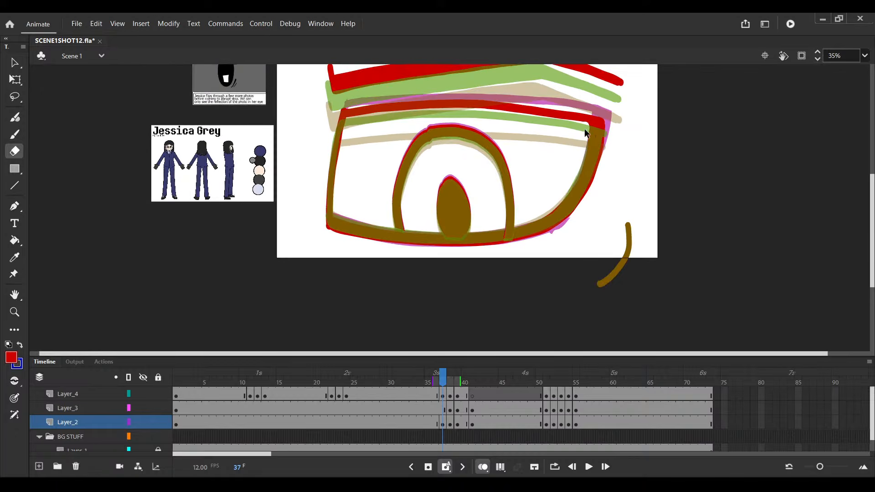
{"action": "key", "text": "ctrl+s"}
Insert a Layer_3 keyframe at frame 37, move the eyebrow down between the neighbouring frames' eyebrows, and save
{"action": "scroll", "coordinate": [448, 114], "scroll_direction": "up", "scroll_amount": 2}
{"action": "key", "text": "v"}
{"action": "left_click", "coordinate": [438, 118]}
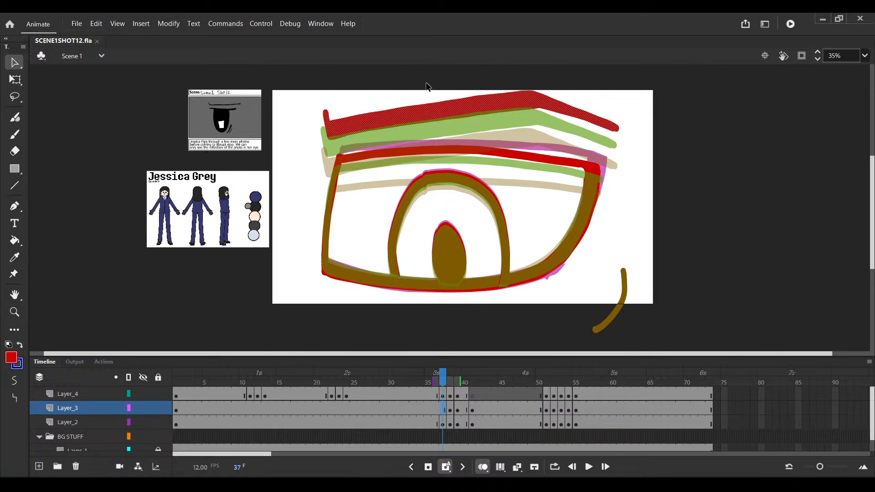
{"action": "key", "text": "shift+Down"}
{"action": "key", "text": "shift+Down"}
{"action": "key", "text": "shift+Down"}
{"action": "key", "text": "shift+Down"}
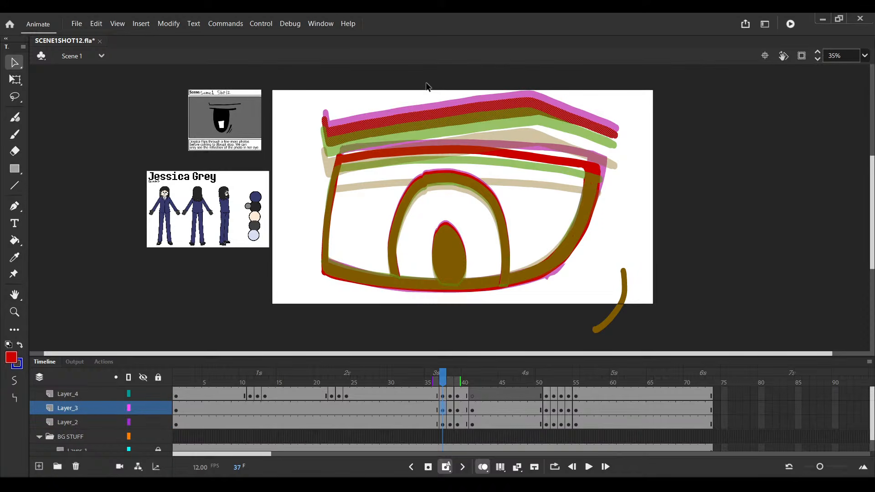
{"action": "key", "text": "ctrl+s"}
Play back the closing eye, then insert a Layer_2 keyframe at frame 36 and clear its eye outline for redrawing
{"action": "left_click", "coordinate": [423, 410]}
{"action": "key", "text": "Return"}
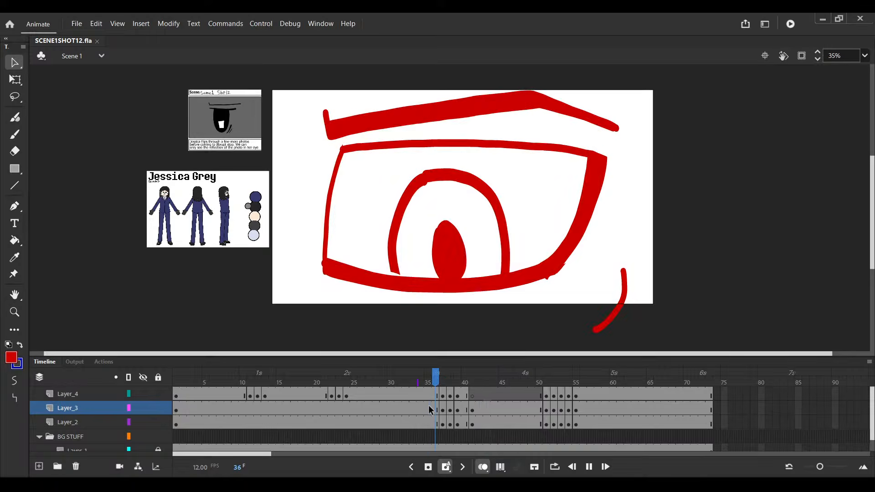
{"action": "left_click", "coordinate": [432, 409]}
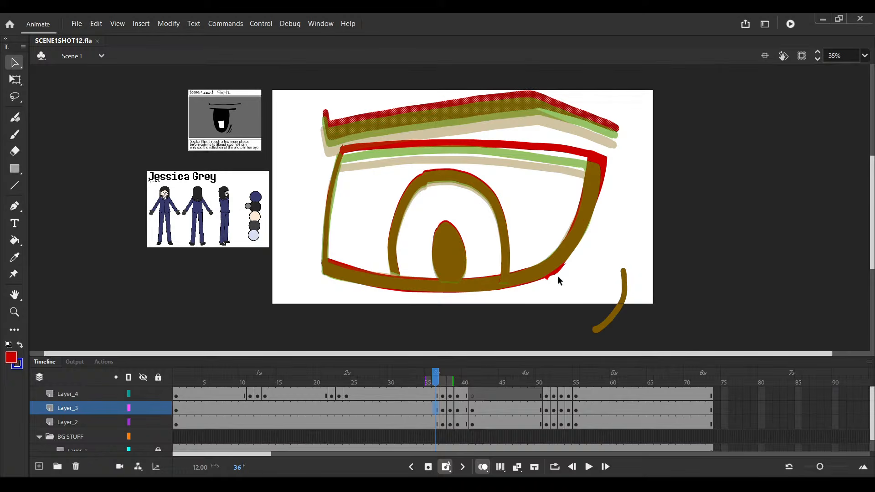
{"action": "left_click", "coordinate": [549, 262]}
{"action": "key", "text": "q"}
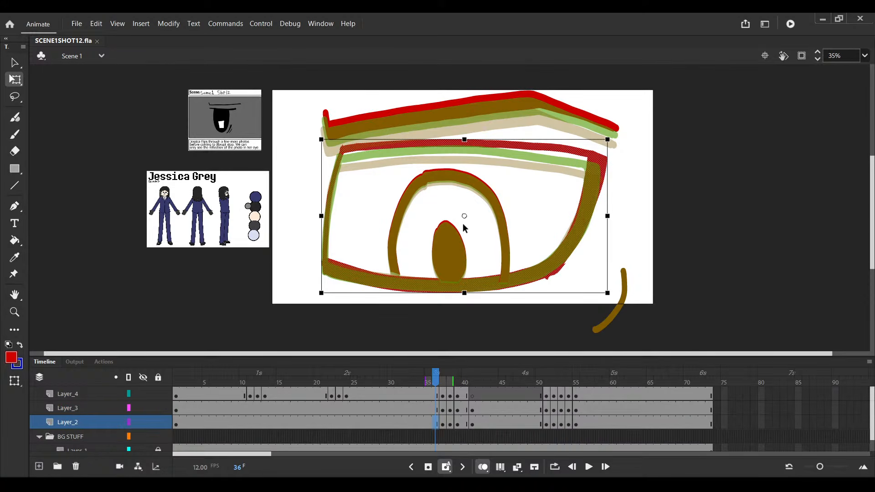
{"action": "left_click", "coordinate": [380, 245]}
{"action": "scroll", "coordinate": [379, 245], "scroll_direction": "up", "scroll_amount": 2}
{"action": "key", "text": "y"}
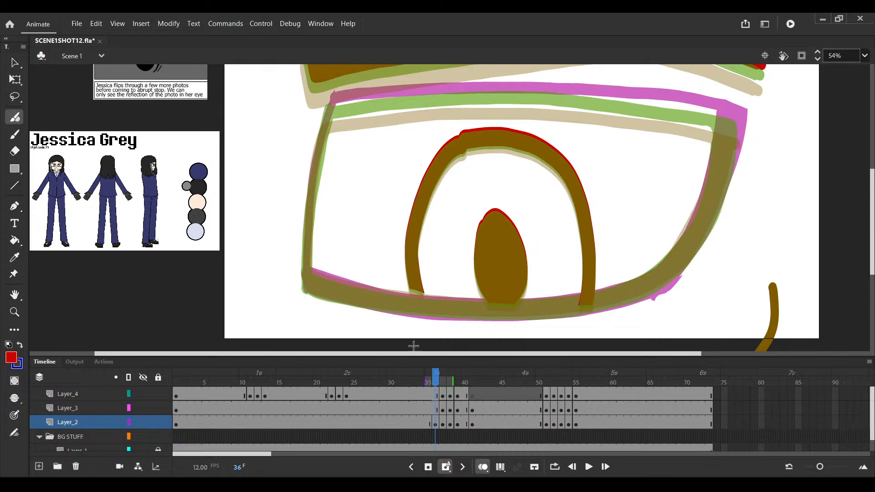
Shorten the onion skin range to end at frame 37 and paint the thin inner side of frame 36's eye outline
{"action": "left_click_drag", "start_coordinate": [452, 382], "coordinate": [445, 382]}
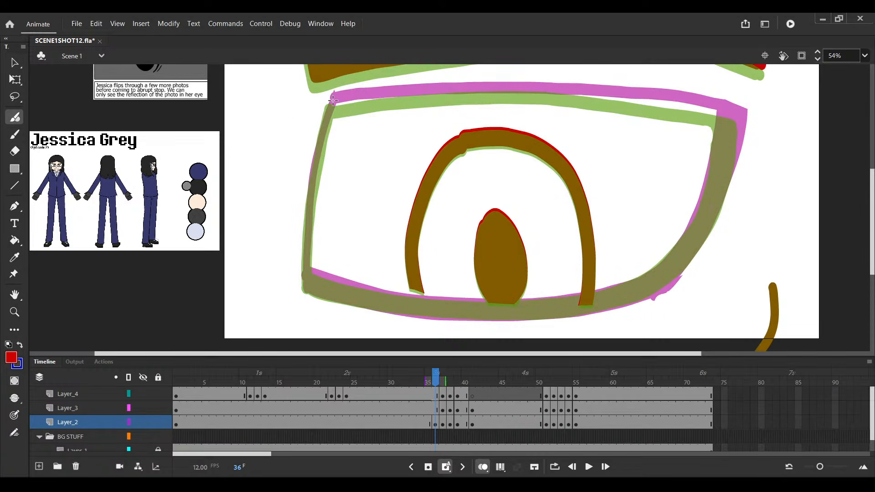
{"action": "left_click_drag", "start_coordinate": [333, 99], "coordinate": [304, 292]}
{"action": "left_click_drag", "start_coordinate": [375, 117], "coordinate": [303, 130]}
{"action": "left_click", "coordinate": [267, 115], "text": "ctrl"}
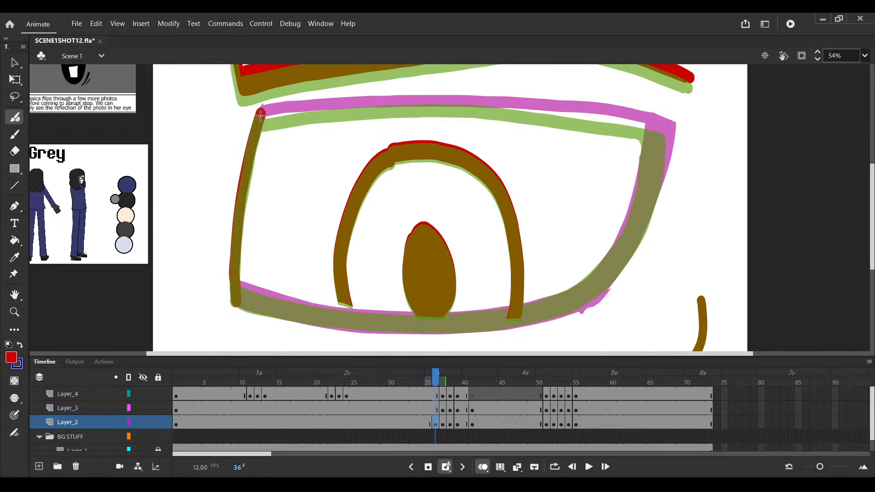
Paint the upper lid line from the inner to the outer corner on Layer_2 at frame 36, and save
{"action": "left_click_drag", "start_coordinate": [261, 114], "coordinate": [673, 128]}
{"action": "key", "text": "v"}
{"action": "key", "text": "ctrl+s"}
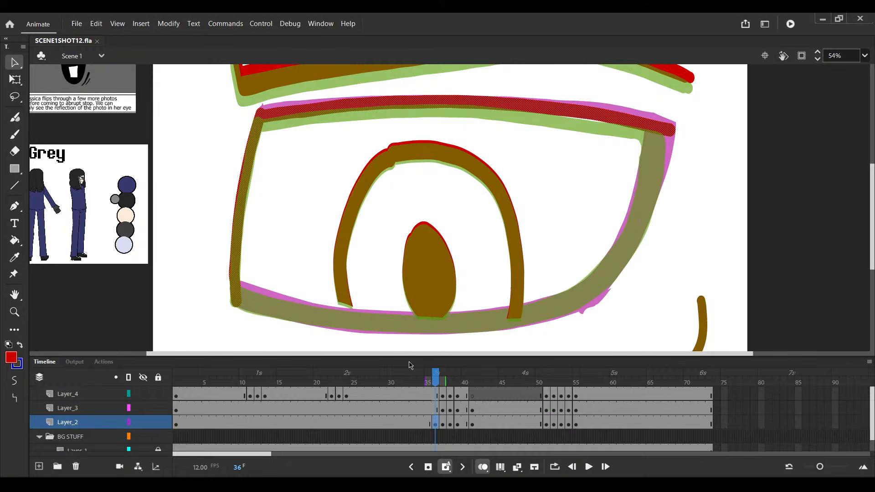
Paint the eye's outer corner and lower lid on Layer_2 at frame 36, closing the outline at the inner corner
{"action": "key", "text": "b"}
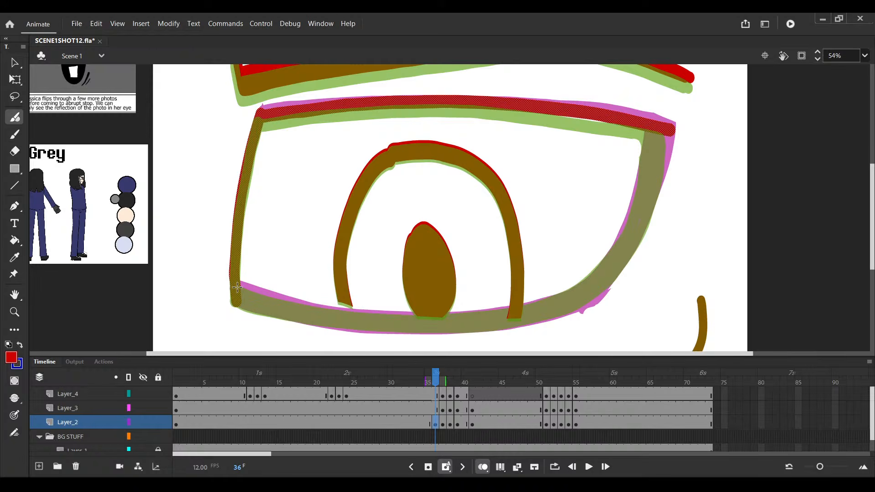
{"action": "mouse_move", "coordinate": [649, 132]}
{"action": "left_mouse_down"}
{"action": "mouse_move", "coordinate": [238, 294]}
{"action": "mouse_move", "coordinate": [286, 313]}
{"action": "left_mouse_up"}
{"action": "key", "text": "ctrl+z"}
{"action": "key", "text": "ctrl+z"}
{"action": "key", "text": "ctrl+z"}
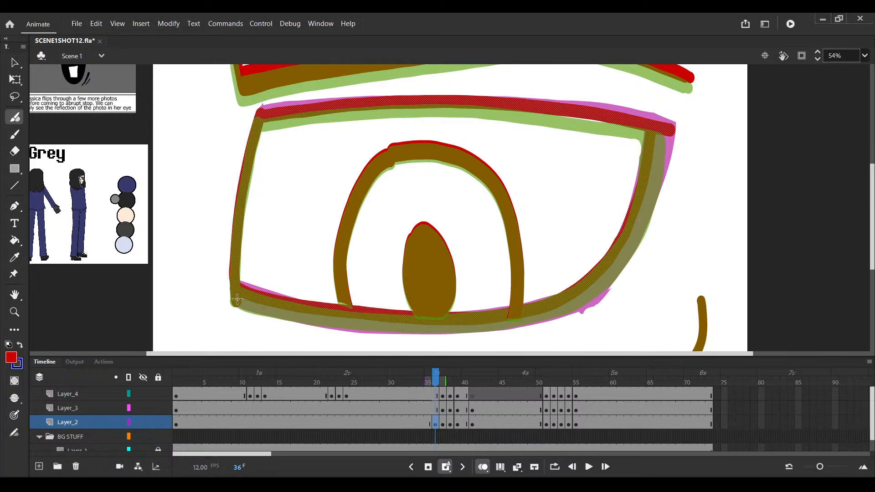
{"action": "left_click_drag", "start_coordinate": [237, 299], "coordinate": [327, 317]}
{"action": "left_click", "coordinate": [244, 304], "text": "ctrl"}
{"action": "left_click_drag", "start_coordinate": [666, 133], "coordinate": [234, 295]}
Erase the excess paint along the outer corner's edge, fill the gap inside that corner stroke, and save
{"action": "key", "text": "e"}
{"action": "left_click_drag", "start_coordinate": [676, 163], "coordinate": [665, 190]}
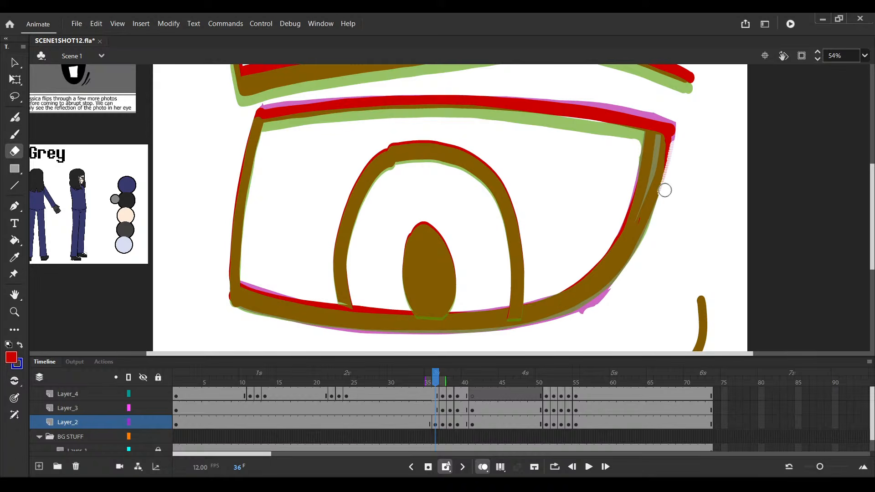
{"action": "left_click_drag", "start_coordinate": [677, 132], "coordinate": [665, 175]}
{"action": "key", "text": "v"}
{"action": "left_click", "coordinate": [666, 176]}
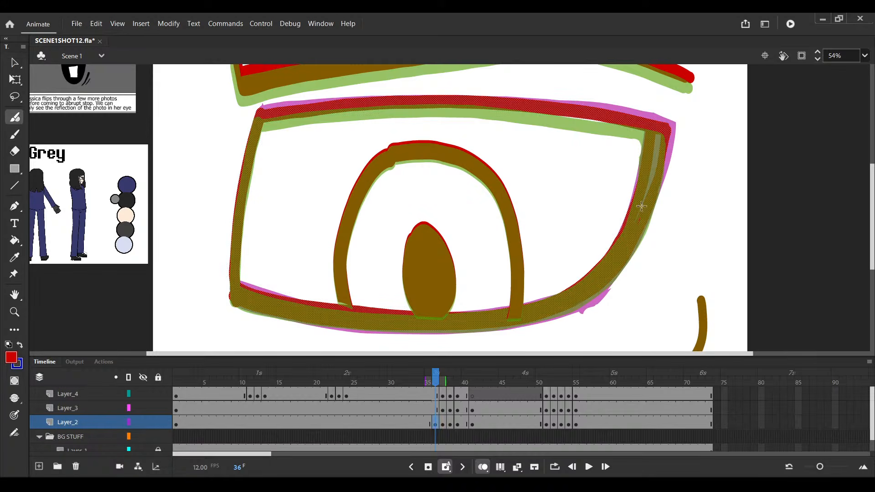
{"action": "key", "text": "y"}
{"action": "left_click_drag", "start_coordinate": [639, 218], "coordinate": [656, 140]}
{"action": "scroll", "coordinate": [473, 160], "scroll_direction": "down", "scroll_amount": 4}
{"action": "key", "text": "ctrl+s"}
{"action": "scroll", "coordinate": [474, 208], "scroll_direction": "up", "scroll_amount": 3}
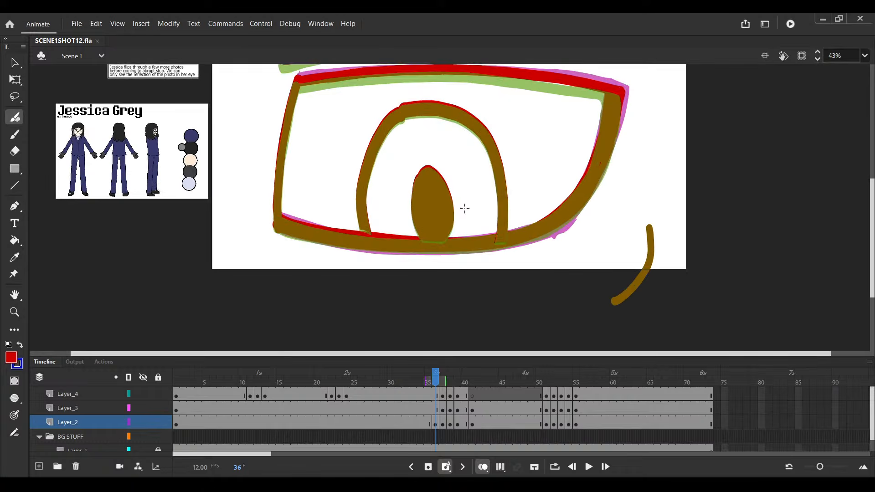
Insert a keyframe for the iris and pupil on Layer_4 at frame 36, nudge them slightly down, and save
{"action": "key", "text": "v"}
{"action": "scroll", "coordinate": [449, 202], "scroll_direction": "up", "scroll_amount": 1}
{"action": "left_click", "coordinate": [449, 205]}
{"action": "left_click", "coordinate": [501, 159], "text": "shift"}
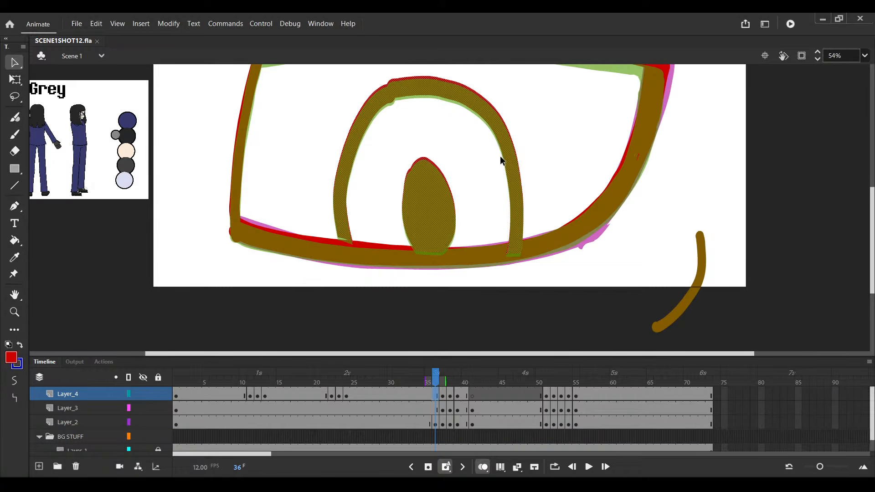
{"action": "key", "text": "F6"}
{"action": "key", "text": "Down"}
{"action": "key", "text": "Down"}
{"action": "key", "text": "Down"}
{"action": "key", "text": "Down"}
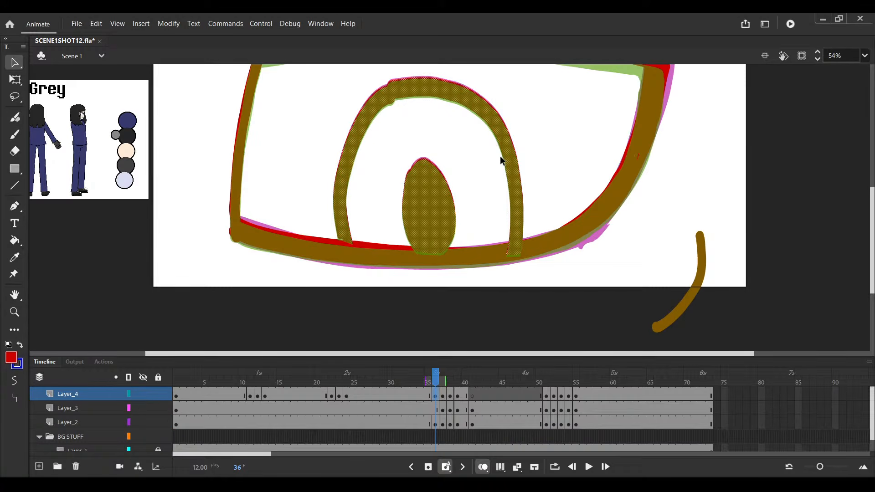
{"action": "key", "text": "Down"}
{"action": "key", "text": "Up"}
{"action": "key", "text": "ctrl+s"}
Insert a keyframe for the eyebrow on Layer_3 at frame 36, shift it slightly down, and save
{"action": "scroll", "coordinate": [436, 120], "scroll_direction": "down", "scroll_amount": 3}
{"action": "scroll", "coordinate": [408, 135], "scroll_direction": "up", "scroll_amount": 3}
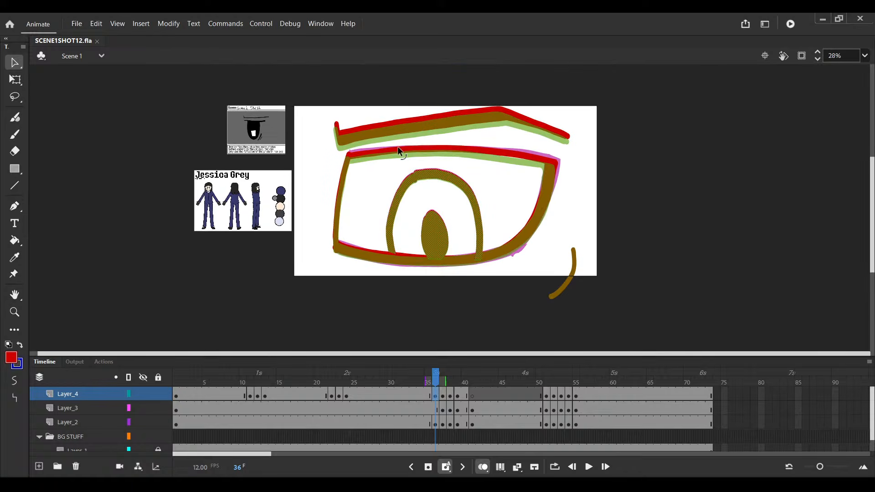
{"action": "left_click", "coordinate": [384, 126]}
{"action": "scroll", "coordinate": [383, 126], "scroll_direction": "up", "scroll_amount": 5}
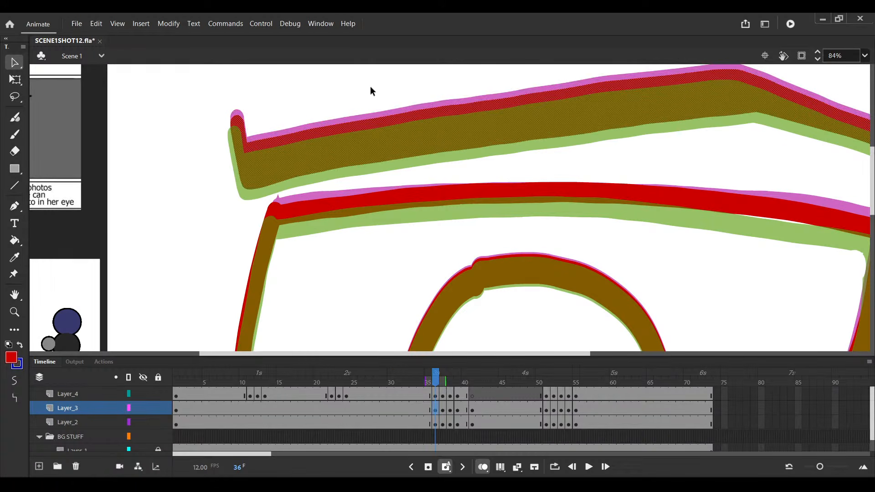
{"action": "key", "text": "ctrl+s"}
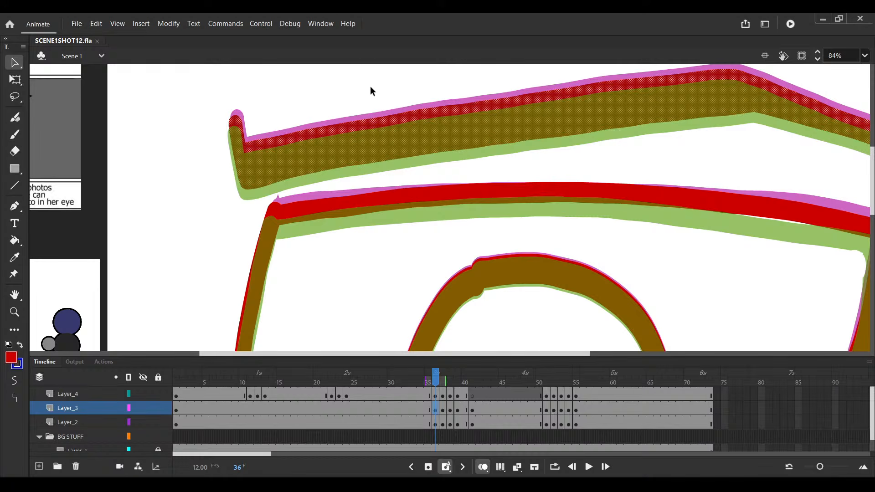
Play the blink from frame 35 to check the motion into the new drawings
{"action": "scroll", "coordinate": [406, 162], "scroll_direction": "down", "scroll_amount": 4}
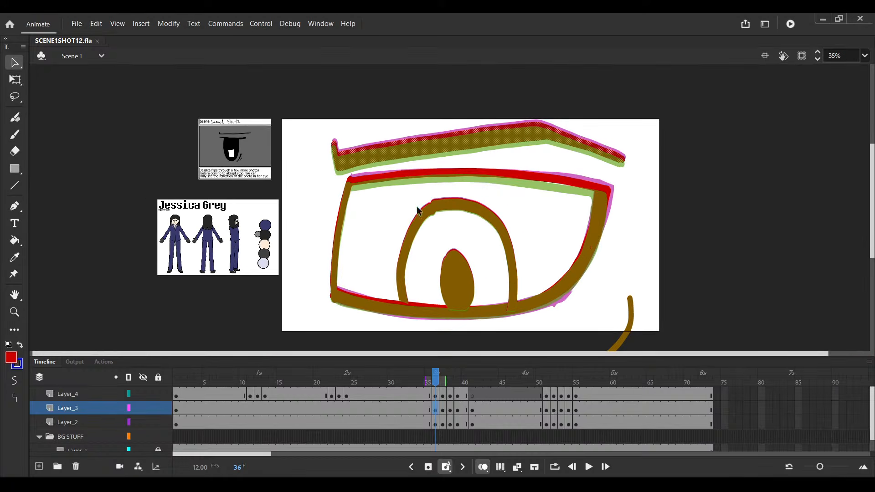
{"action": "left_click", "coordinate": [425, 418]}
{"action": "left_click", "coordinate": [425, 409]}
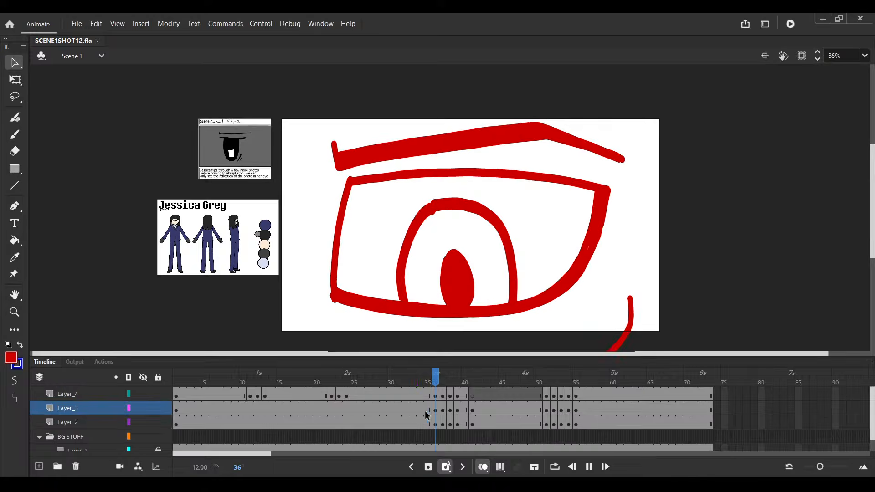
{"action": "left_click", "coordinate": [427, 410]}
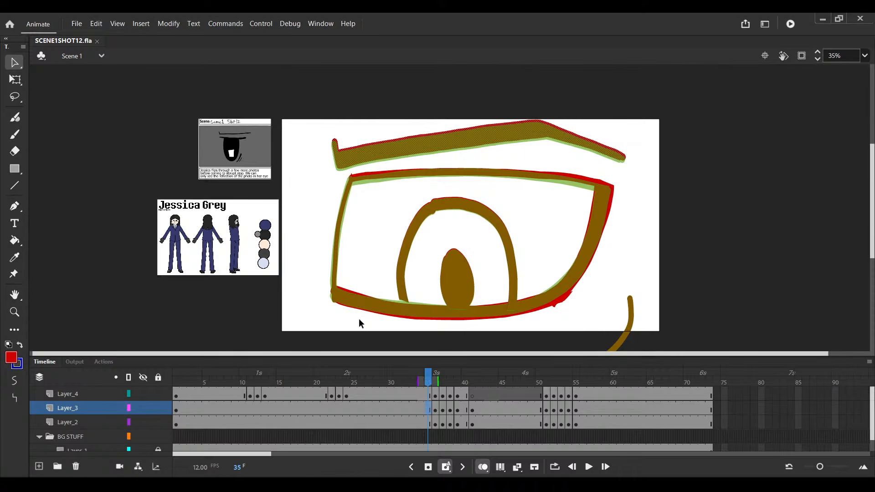
{"action": "left_click", "coordinate": [426, 396]}
{"action": "key", "text": "Return"}
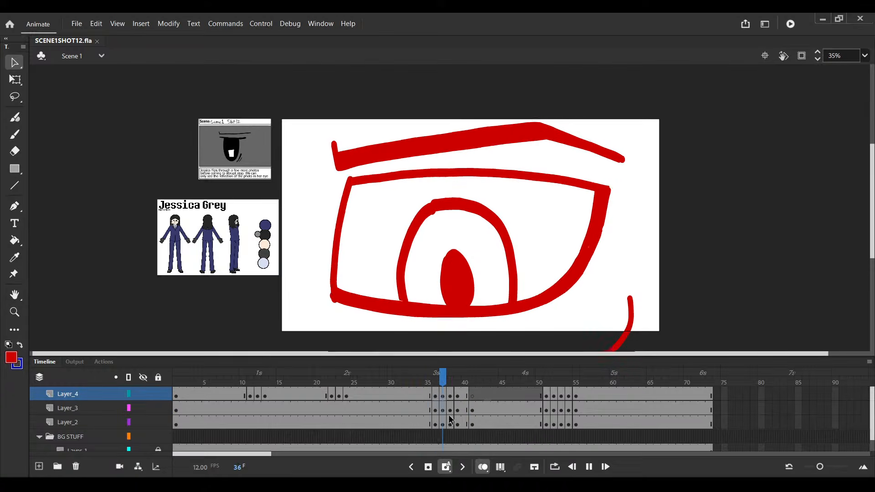
Create a Layer_2 keyframe at frame 40 and delete its copied eye outline
{"action": "left_click", "coordinate": [436, 410]}
{"action": "left_click", "coordinate": [464, 413]}
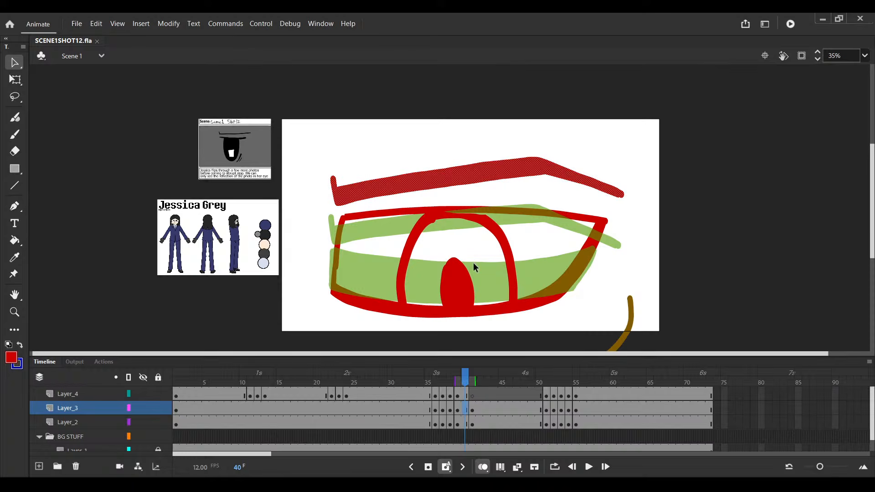
{"action": "scroll", "coordinate": [518, 280], "scroll_direction": "up", "scroll_amount": 2}
{"action": "left_click", "coordinate": [534, 163]}
{"action": "key", "text": "Delete"}
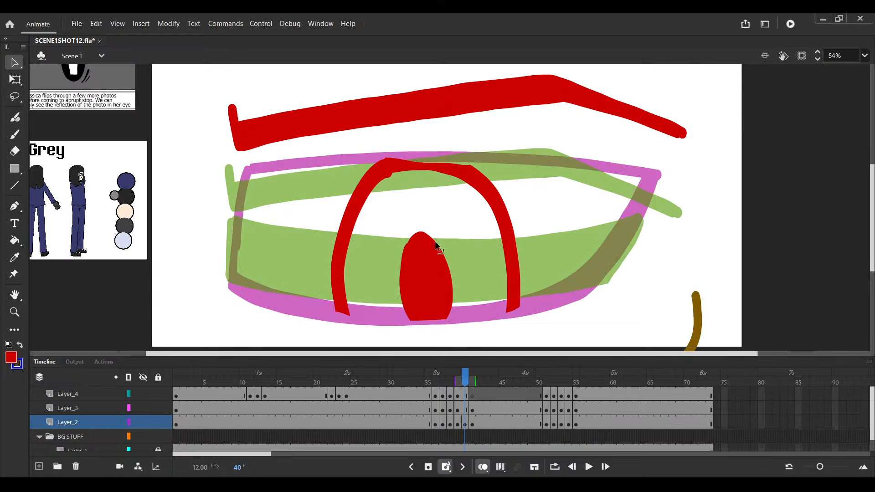
Paint the inner corner line and the lower lid curve on Layer_2 at frame 40, and save
{"action": "left_click_drag", "start_coordinate": [401, 209], "coordinate": [394, 194]}
{"action": "key", "text": "b"}
{"action": "scroll", "coordinate": [292, 177], "scroll_direction": "right", "scroll_amount": 1}
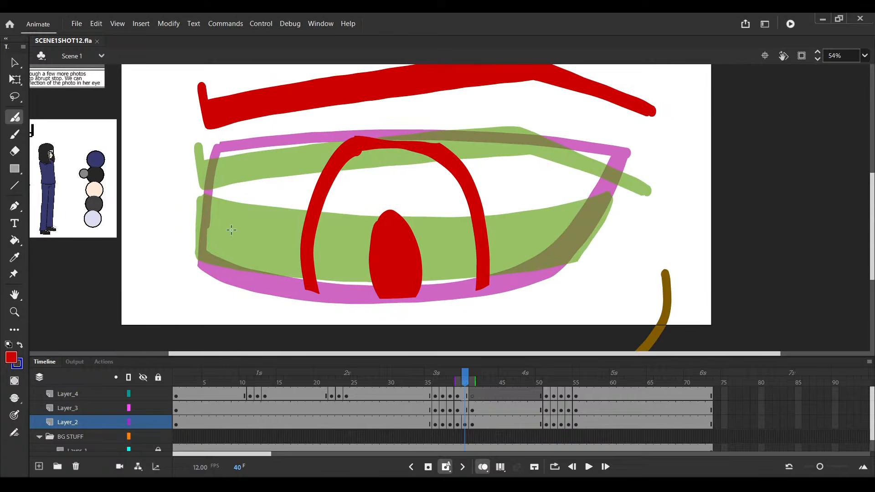
{"action": "scroll", "coordinate": [196, 169], "scroll_direction": "up", "scroll_amount": 1}
{"action": "left_click_drag", "start_coordinate": [210, 151], "coordinate": [206, 286]}
{"action": "key", "text": "ctrl+z"}
{"action": "key", "text": "ctrl+z"}
{"action": "key", "text": "ctrl+z"}
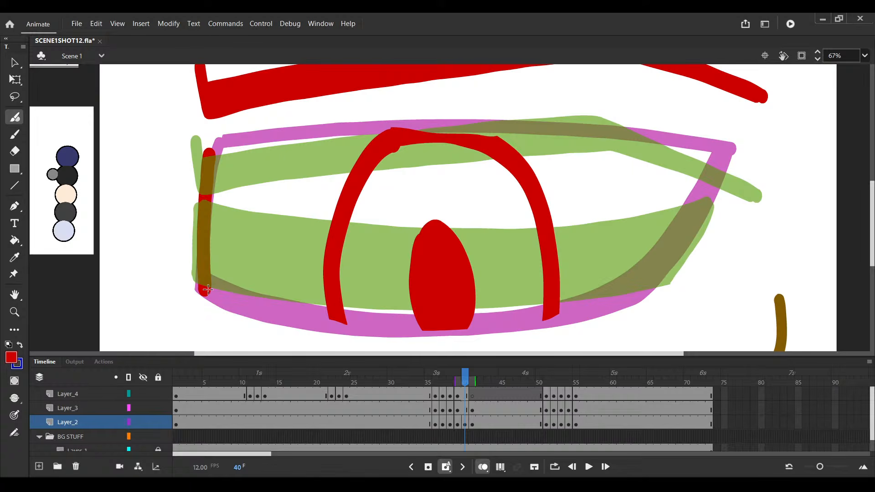
{"action": "left_click_drag", "start_coordinate": [208, 290], "coordinate": [653, 280]}
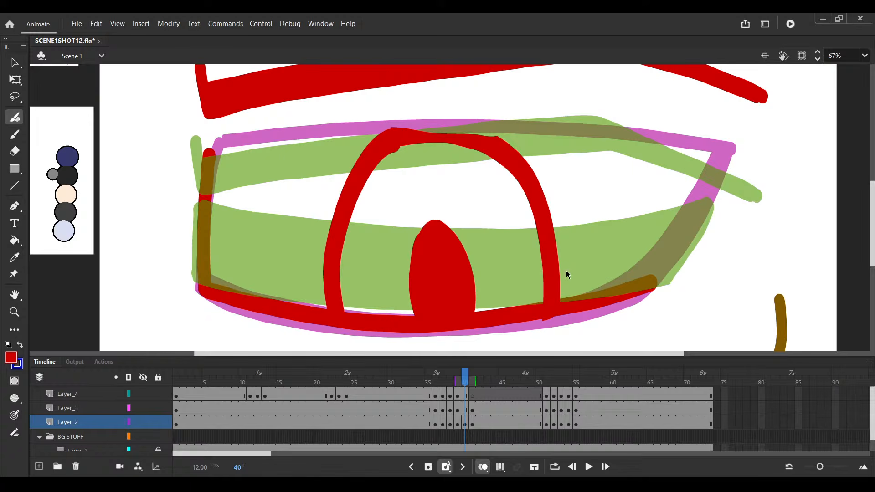
{"action": "key", "text": "ctrl+s"}
Trim the top of the inner corner line and paint a lowered, downward-curving upper lid across to the outer corner
{"action": "left_click_drag", "start_coordinate": [508, 256], "coordinate": [429, 271]}
{"action": "key", "text": "v"}
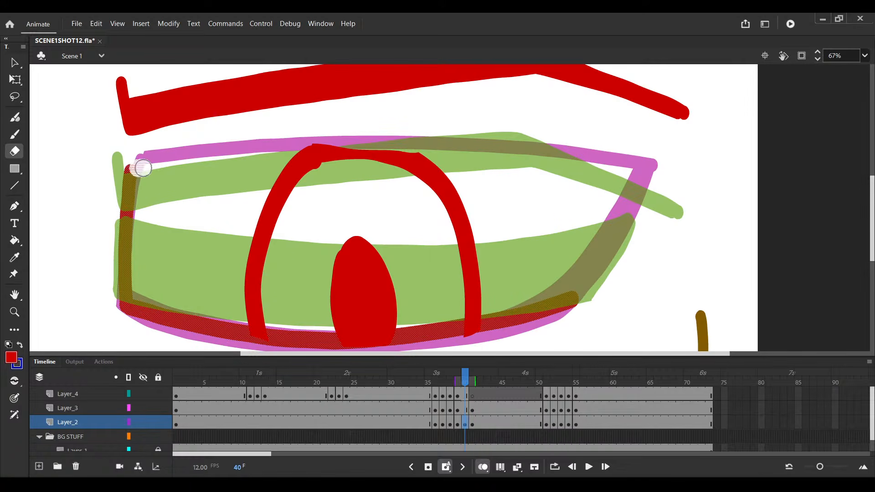
{"action": "left_click", "coordinate": [128, 179]}
{"action": "key", "text": "b"}
{"action": "key", "text": "ctrl+z"}
{"action": "left_click_drag", "start_coordinate": [128, 180], "coordinate": [609, 203]}
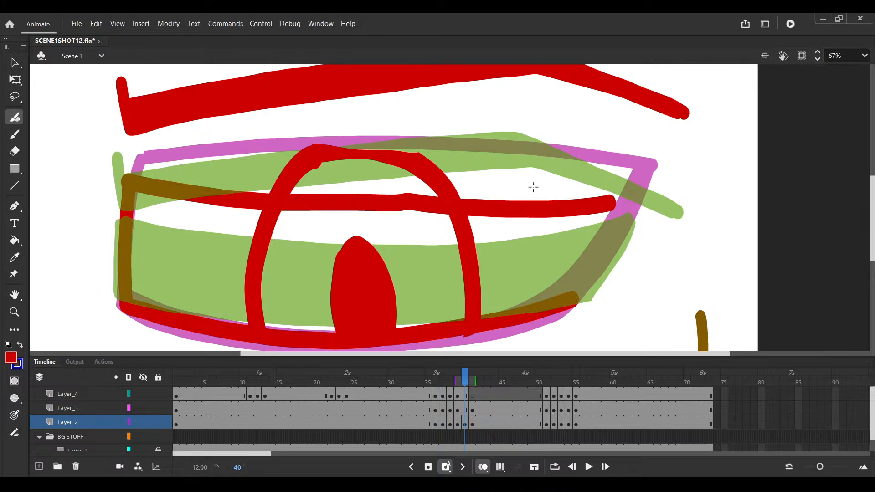
{"action": "key", "text": "ctrl+z"}
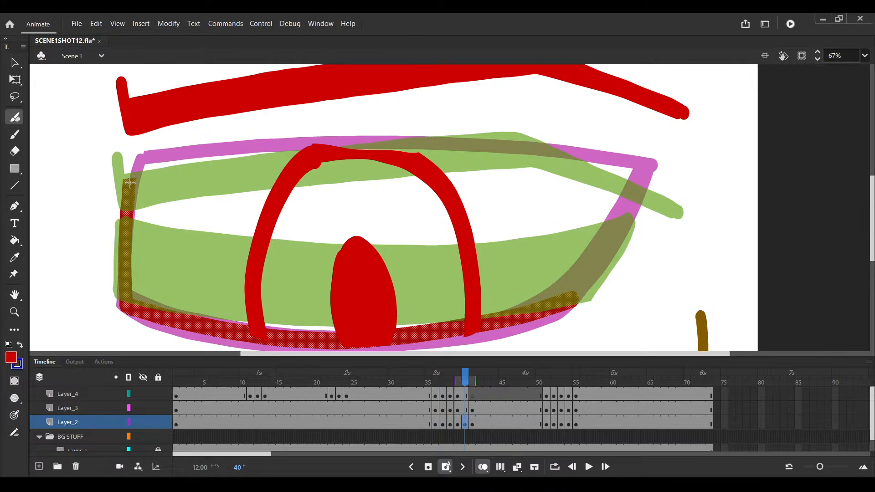
{"action": "left_click_drag", "start_coordinate": [130, 182], "coordinate": [636, 203]}
{"action": "key", "text": "ctrl+z"}
{"action": "left_click_drag", "start_coordinate": [133, 182], "coordinate": [635, 192]}
Paint the thick outer corner joining the lower lid to the upper lid at frame 40, and save
{"action": "key", "text": "v"}
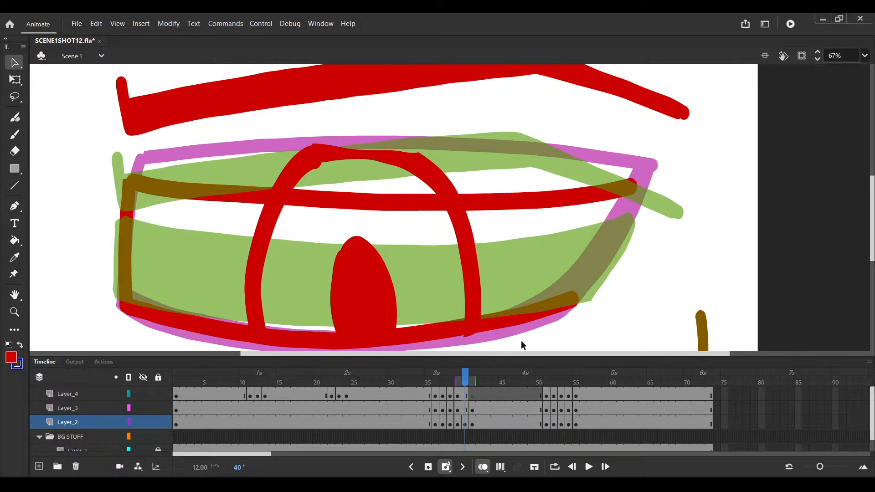
{"action": "scroll", "coordinate": [520, 340], "scroll_direction": "up", "scroll_amount": 2}
{"action": "left_click", "coordinate": [548, 300]}
{"action": "key", "text": "b"}
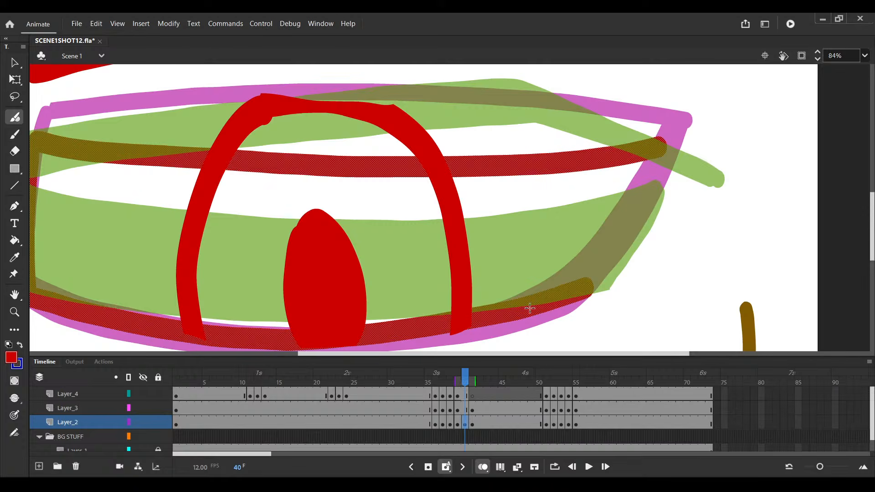
{"action": "left_click_drag", "start_coordinate": [530, 308], "coordinate": [659, 148]}
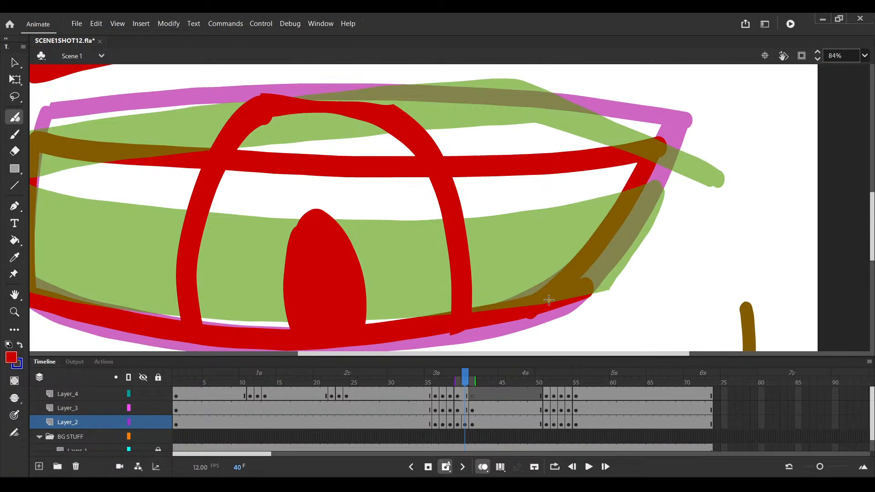
{"action": "key", "text": "ctrl+z"}
{"action": "key", "text": "ctrl+s"}
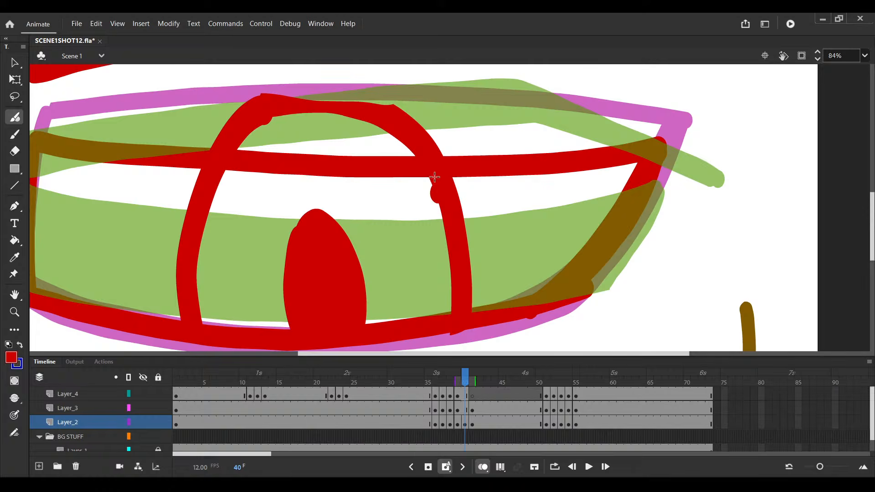
Erase the part of the iris above the upper lid on Layer_4 in a keyframe at frame 40
{"action": "scroll", "coordinate": [438, 182], "scroll_direction": "down", "scroll_amount": 2}
{"action": "left_click", "coordinate": [310, 144], "text": "ctrl"}
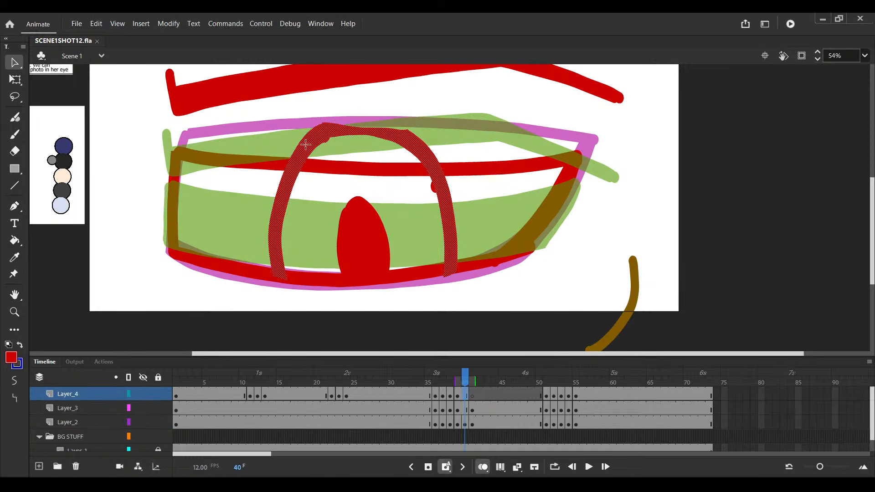
{"action": "key", "text": "e"}
{"action": "mouse_move", "coordinate": [303, 144]}
{"action": "left_mouse_down"}
{"action": "mouse_move", "coordinate": [419, 137]}
{"action": "mouse_move", "coordinate": [438, 153]}
{"action": "left_mouse_up"}
{"action": "left_click", "coordinate": [492, 173], "text": "ctrl"}
{"action": "key", "text": "y"}
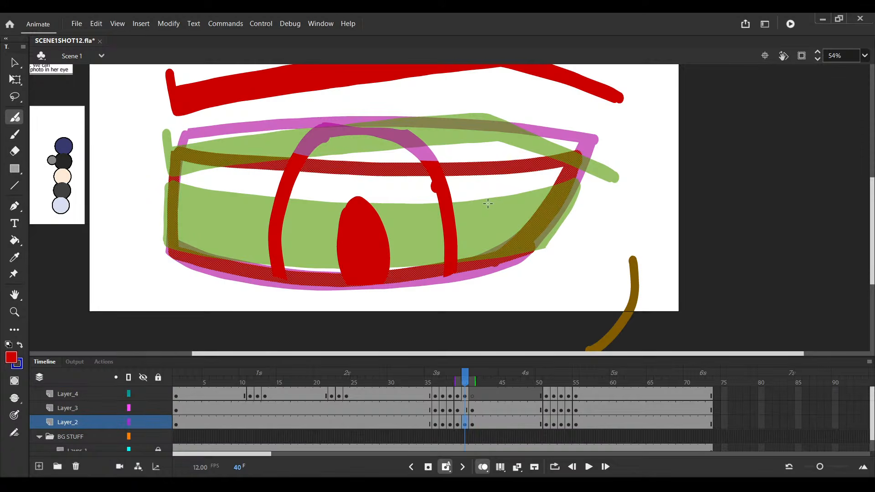
Move the eyebrow down toward the lid on Layer_3 in a keyframe at frame 40, and save
{"action": "scroll", "coordinate": [494, 220], "scroll_direction": "down", "scroll_amount": 2}
{"action": "scroll", "coordinate": [401, 121], "scroll_direction": "up", "scroll_amount": 1}
{"action": "left_click", "coordinate": [383, 123], "text": "ctrl"}
{"action": "left_click_drag", "start_coordinate": [381, 119], "coordinate": [382, 143]}
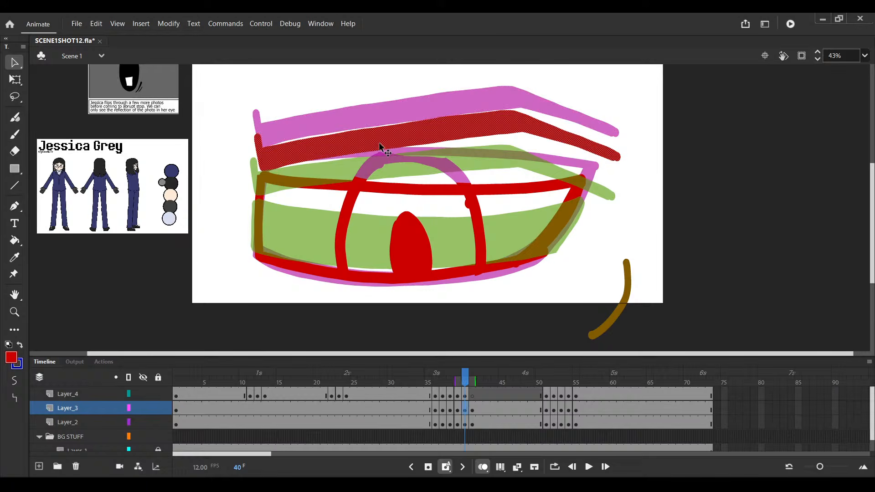
{"action": "key", "text": "ctrl+s"}
Rotate the frame 40 eyebrow slightly clockwise about its inner end with Free Transform, and save
{"action": "key", "text": "q"}
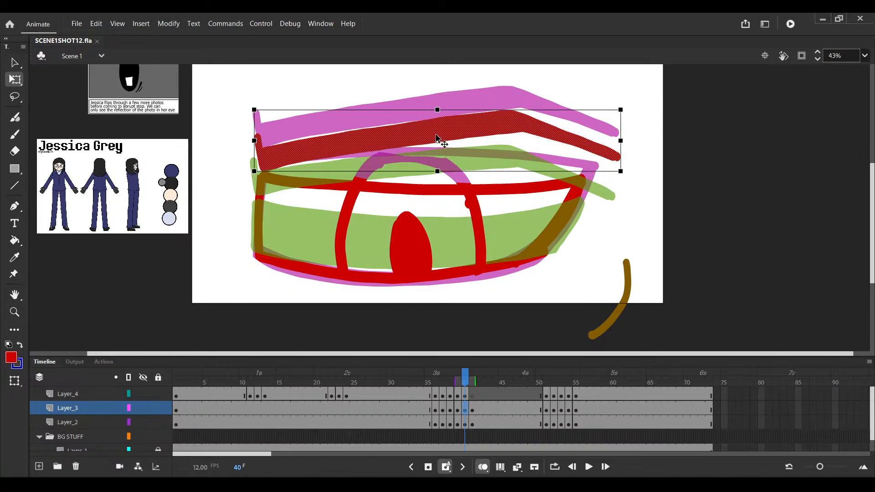
{"action": "scroll", "coordinate": [612, 117], "scroll_direction": "up", "scroll_amount": 5}
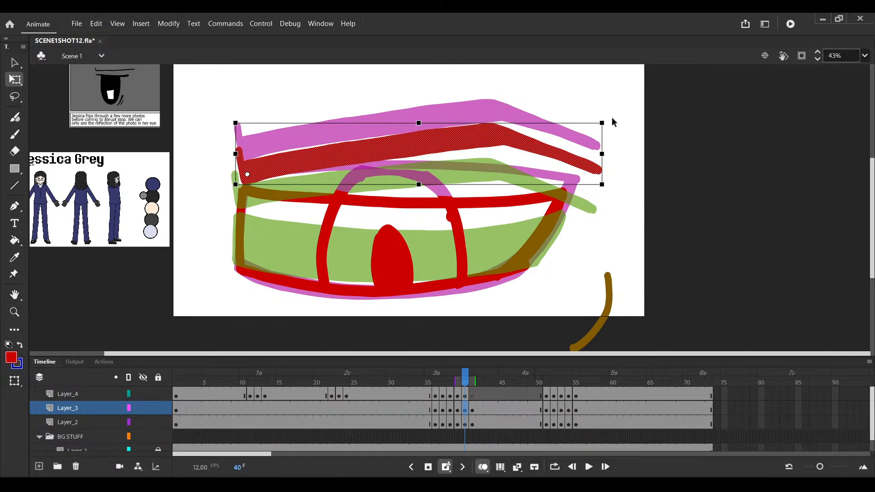
{"action": "left_click_drag", "start_coordinate": [596, 131], "coordinate": [603, 144]}
{"action": "scroll", "coordinate": [604, 144], "scroll_direction": "down", "scroll_amount": 5}
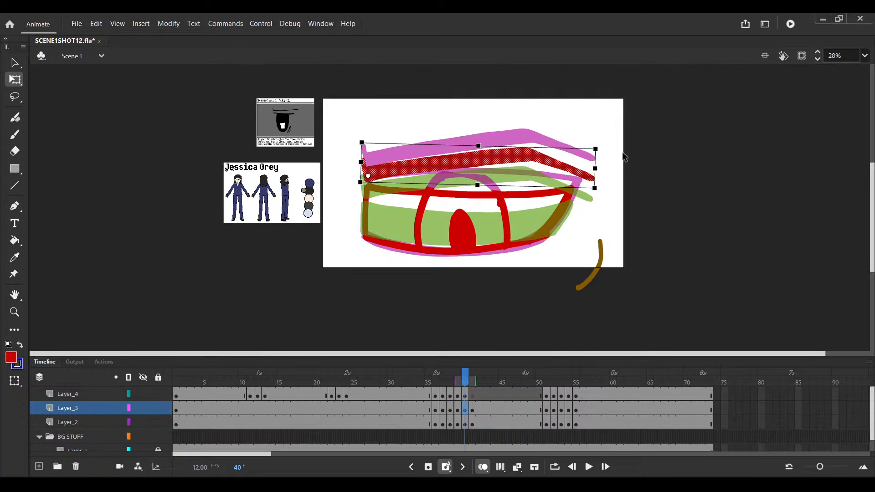
{"action": "scroll", "coordinate": [603, 157], "scroll_direction": "up", "scroll_amount": 4}
{"action": "key", "text": "ctrl+s"}
{"action": "scroll", "coordinate": [606, 155], "scroll_direction": "up", "scroll_amount": 2}
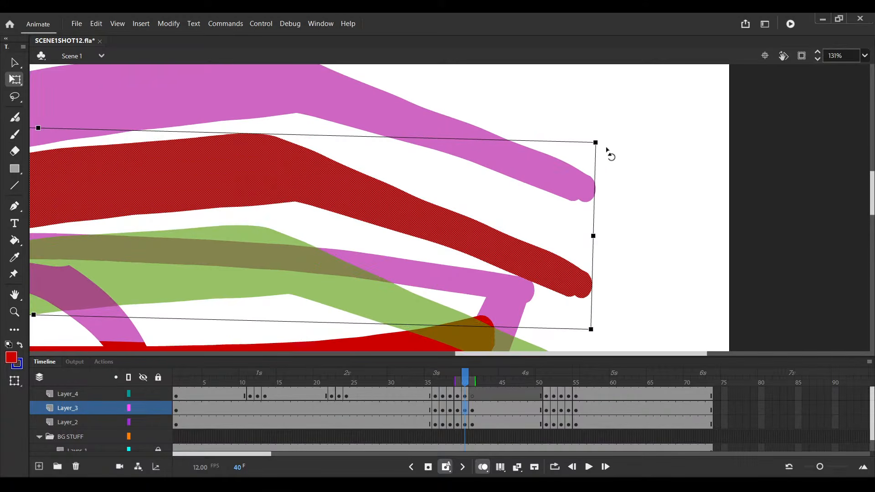
{"action": "scroll", "coordinate": [603, 160], "scroll_direction": "down", "scroll_amount": 6}
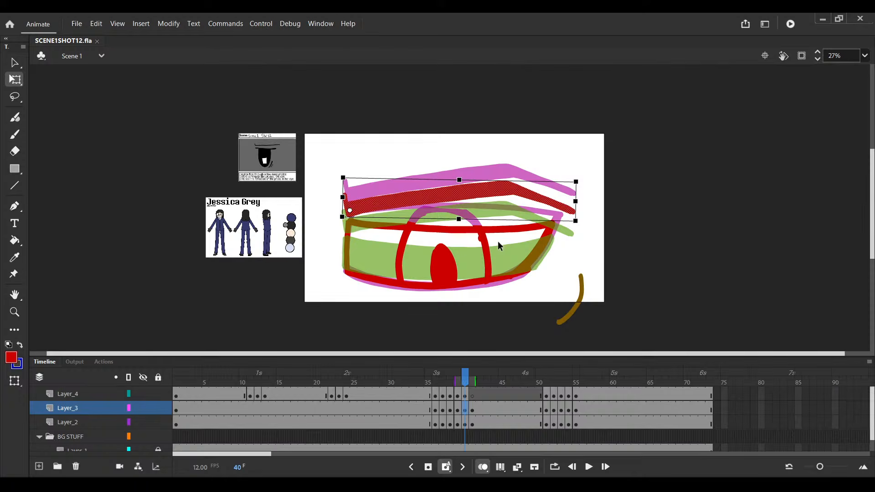
Play back the blink repeatedly from frame 35 to check the motion of the lids and eyebrow
{"action": "left_click", "coordinate": [430, 397]}
{"action": "key", "text": "Return"}
{"action": "left_click", "coordinate": [429, 405]}
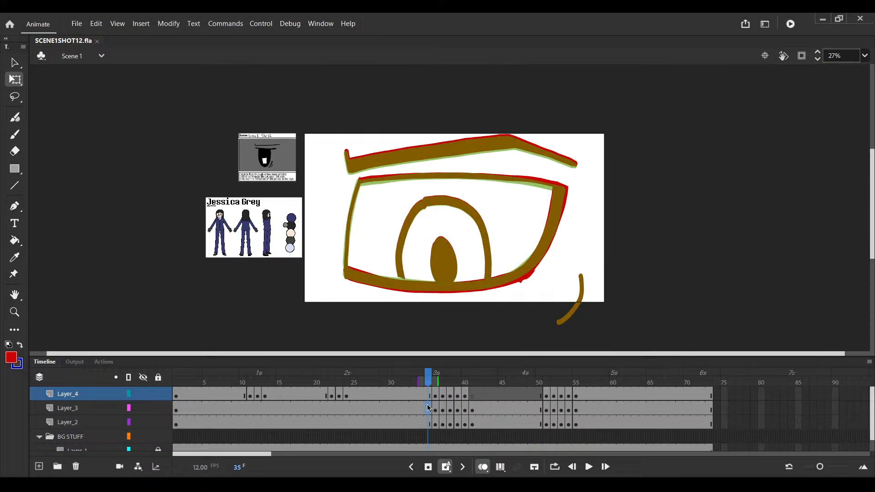
{"action": "key", "text": "e"}
{"action": "key", "text": "Return"}
{"action": "left_click", "coordinate": [429, 404]}
{"action": "key", "text": "Return"}
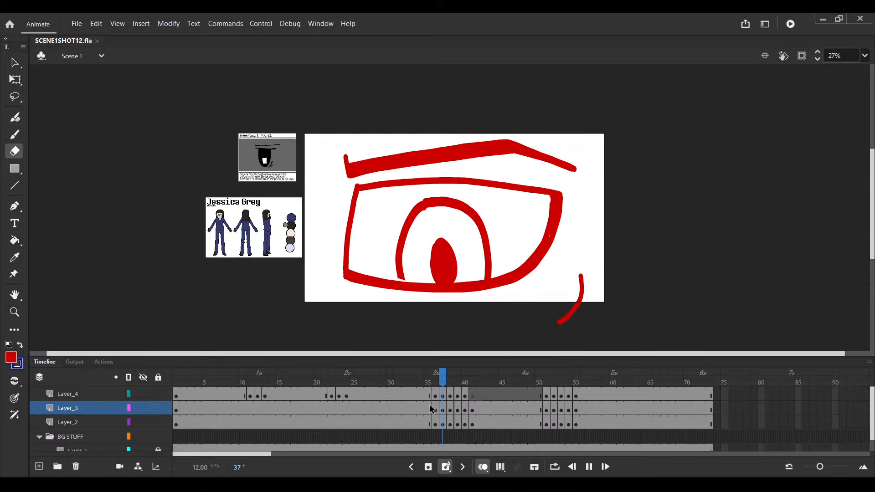
{"action": "left_click", "coordinate": [428, 401]}
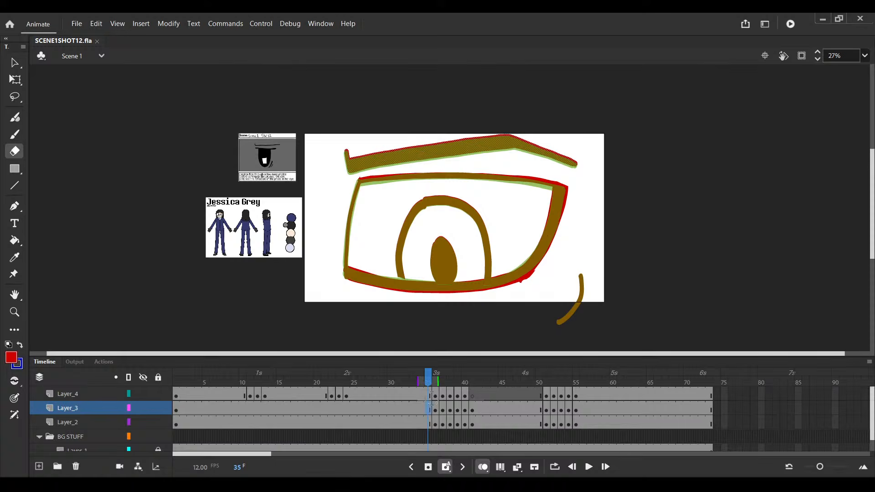
{"action": "key", "text": "Return"}
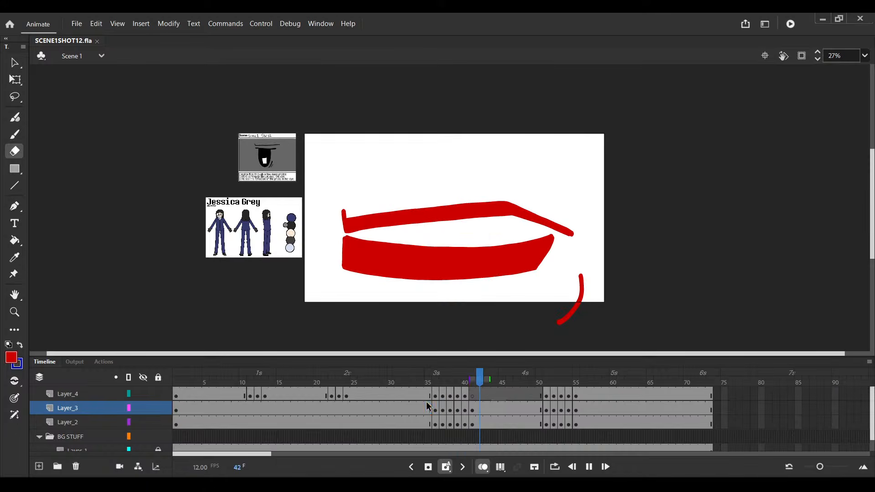
{"action": "key", "text": "Return"}
Repaint the inner side edge of the eye outline thicker on Layer_2 at frame 40, and save
{"action": "scroll", "coordinate": [510, 255], "scroll_direction": "up", "scroll_amount": 2}
{"action": "key", "text": "v"}
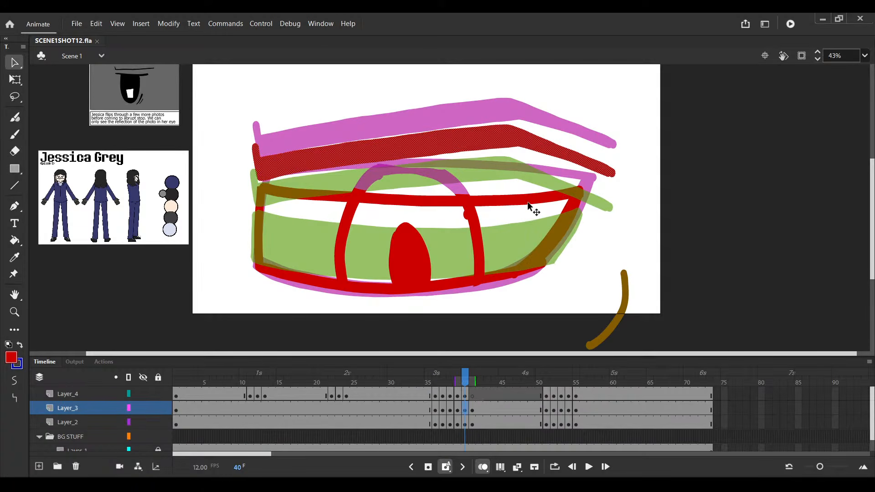
{"action": "left_click", "coordinate": [524, 200]}
{"action": "scroll", "coordinate": [474, 215], "scroll_direction": "up", "scroll_amount": 2}
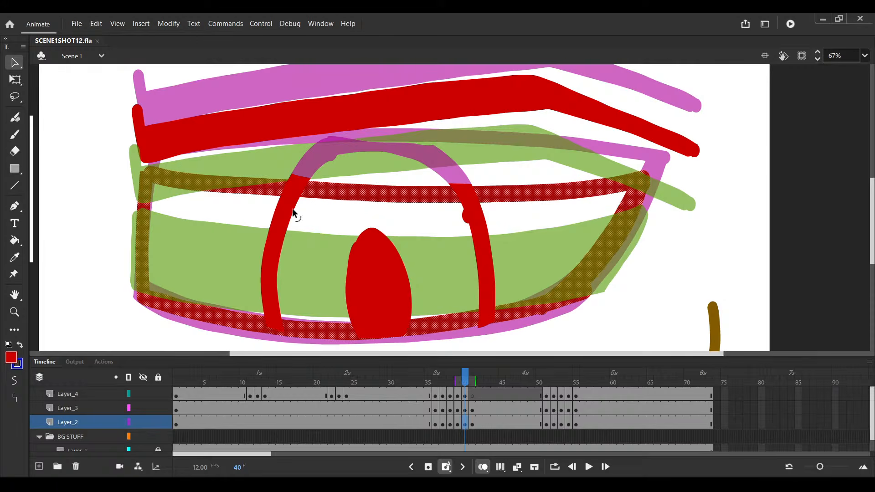
{"action": "key", "text": "q"}
{"action": "key", "text": "e"}
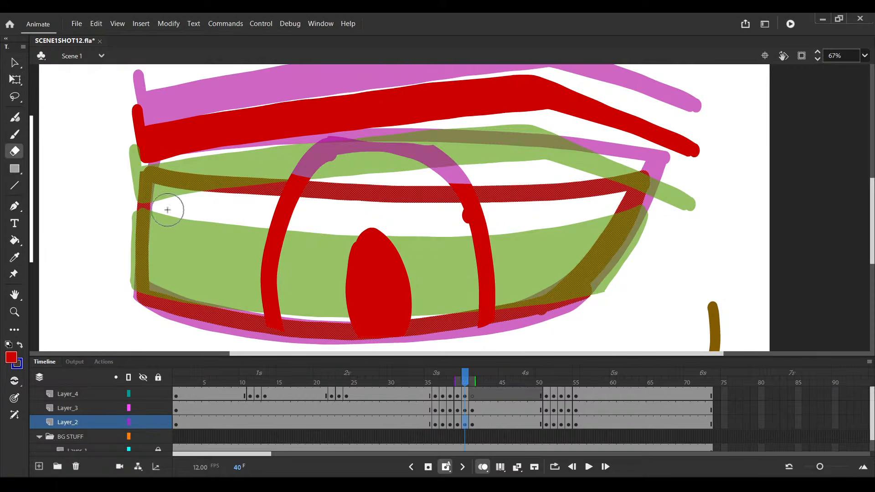
{"action": "left_click_drag", "start_coordinate": [133, 163], "coordinate": [136, 257]}
{"action": "key", "text": "ctrl+z"}
{"action": "key", "text": "y"}
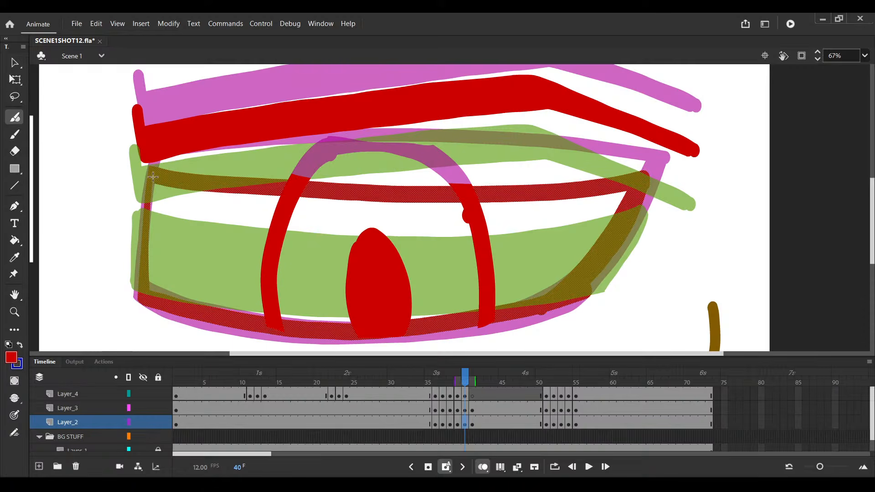
{"action": "key", "text": "ctrl+2"}
{"action": "key", "text": "ctrl+s"}
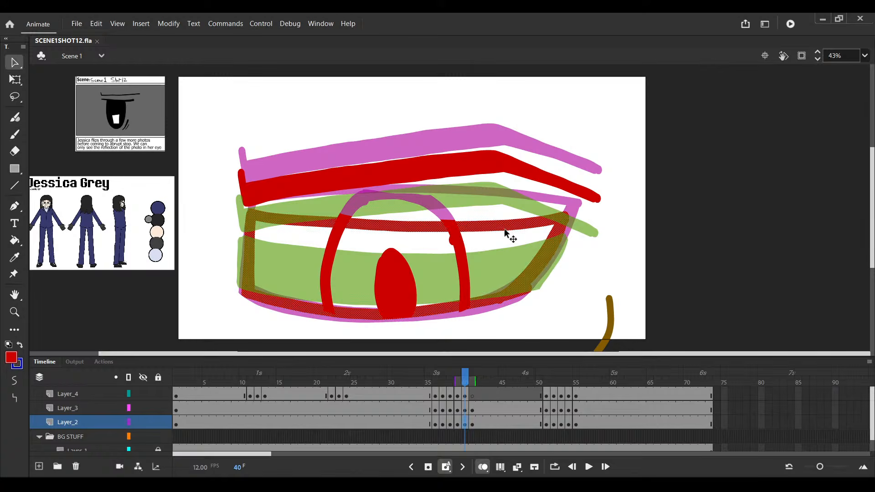
Play the blink from frame 35 and step back from frame 38 to frame 35 to examine the early closing drawings
{"action": "key", "text": "q"}
{"action": "scroll", "coordinate": [418, 268], "scroll_direction": "down", "scroll_amount": 4}
{"action": "left_click", "coordinate": [428, 407]}
{"action": "key", "text": "e"}
{"action": "key", "text": "Return"}
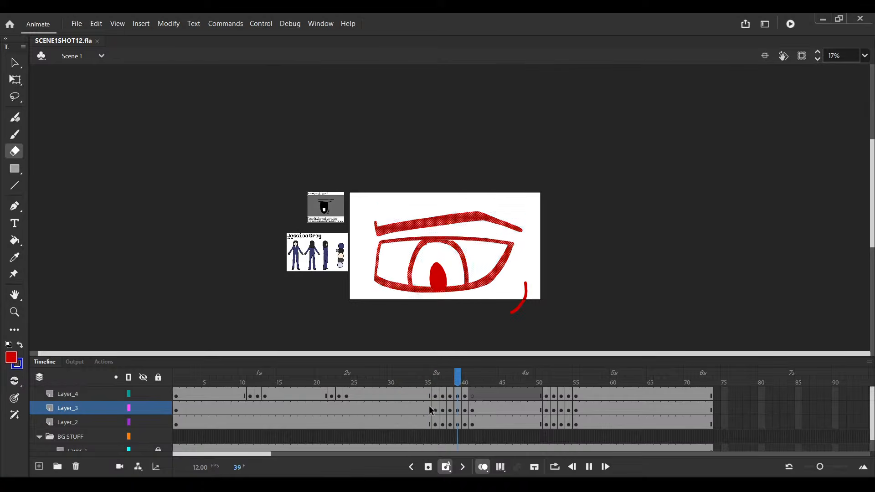
{"action": "left_click", "coordinate": [447, 423]}
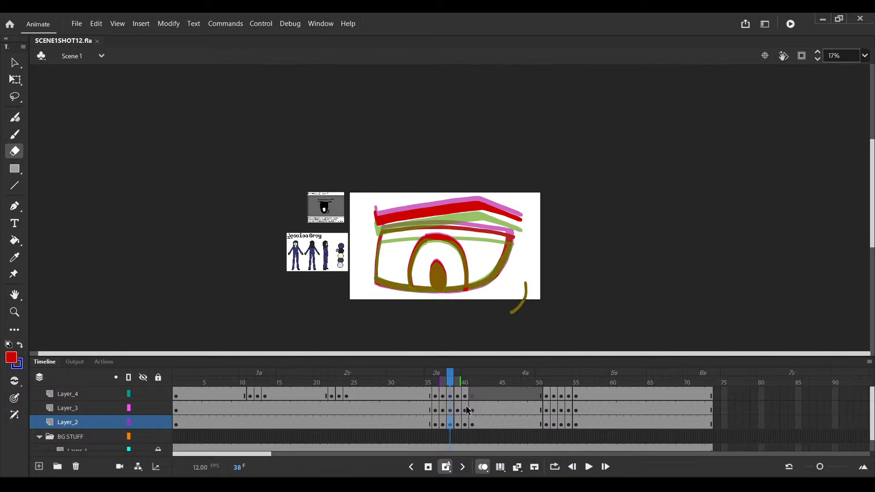
{"action": "key", "text": "comma"}
{"action": "key", "text": "comma"}
{"action": "key", "text": "comma"}
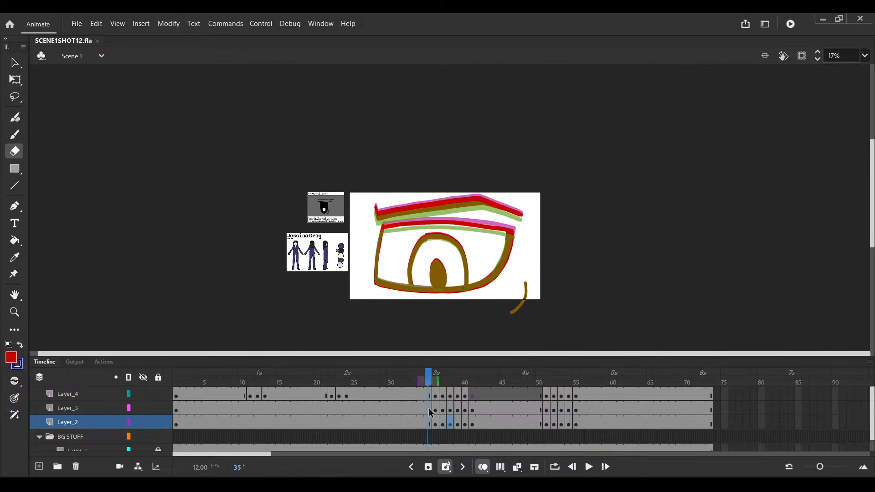
Clear the frame 36 keyframes on Layer_2, Layer_3 and Layer_4, save, and play back the blink
{"action": "left_click", "coordinate": [433, 420]}
{"action": "mouse_move", "coordinate": [433, 424]}
{"action": "left_mouse_down"}
{"action": "mouse_move", "coordinate": [449, 397]}
{"action": "mouse_move", "coordinate": [442, 409]}
{"action": "left_mouse_up"}
{"action": "left_click", "coordinate": [433, 406]}
{"action": "key", "text": "Return"}
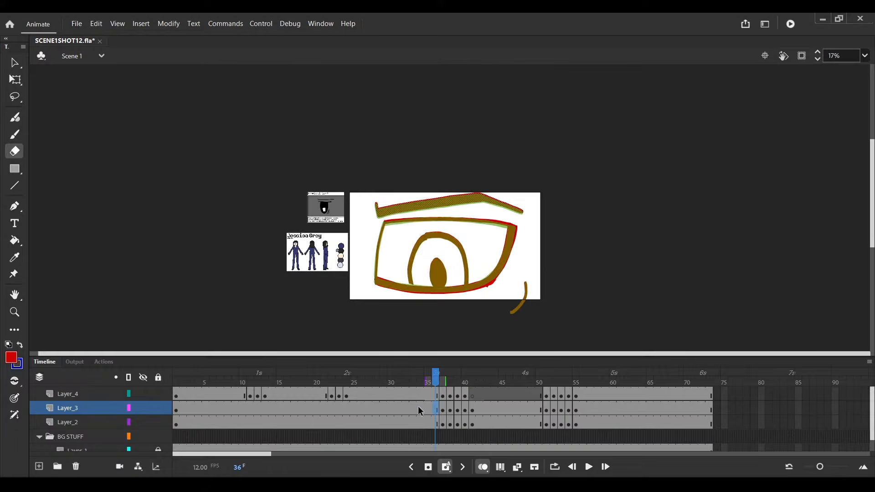
{"action": "key", "text": "ctrl+s"}
{"action": "left_click", "coordinate": [432, 407]}
{"action": "left_click", "coordinate": [428, 392]}
{"action": "key", "text": "Return"}
{"action": "left_click", "coordinate": [432, 406]}
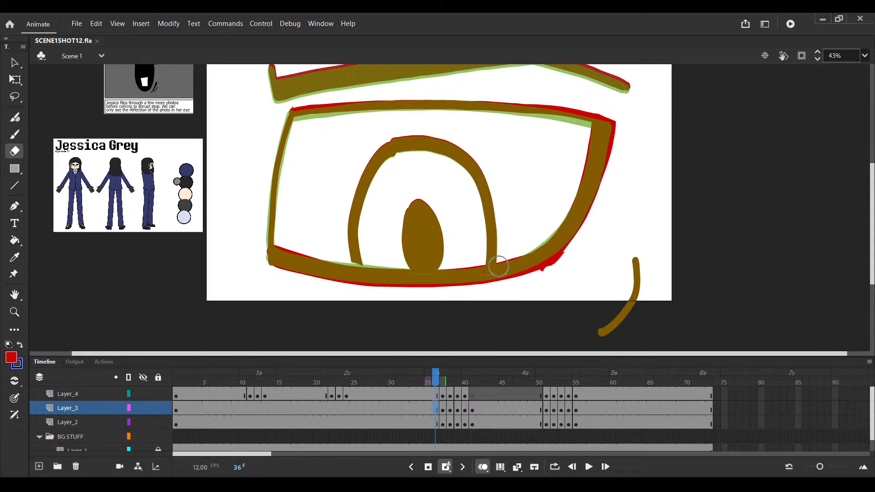
Create a keyframe at frame 36 on Layer_2 and delete the copied eye outline from it
{"action": "key", "text": "v"}
{"action": "left_click", "coordinate": [441, 192]}
{"action": "key", "text": "q"}
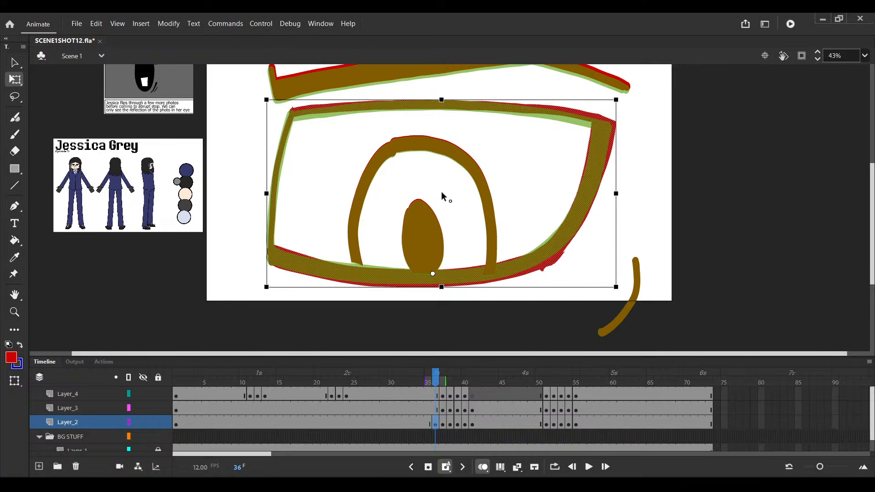
{"action": "left_click_drag", "start_coordinate": [441, 192], "coordinate": [434, 280]}
{"action": "scroll", "coordinate": [444, 136], "scroll_direction": "up", "scroll_amount": 2}
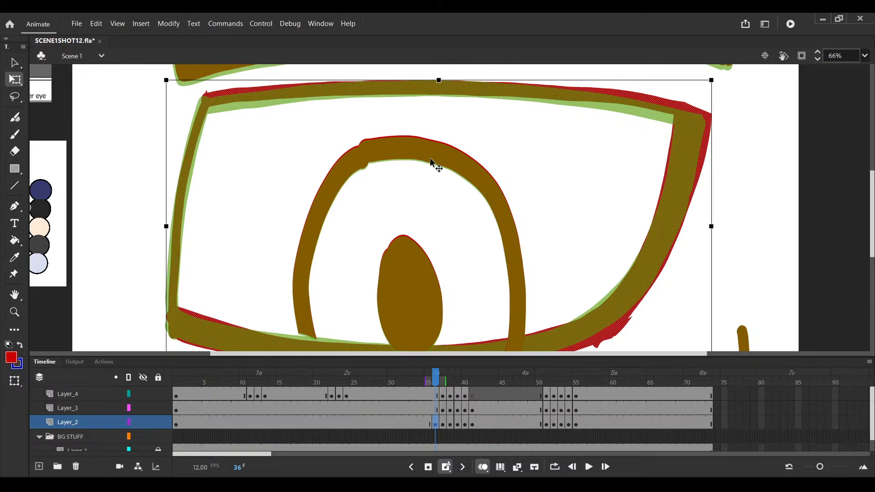
{"action": "left_click", "coordinate": [430, 158]}
Paint the inner side edge and the upper lid line on Layer_2 at frame 36, and save
{"action": "key", "text": "y"}
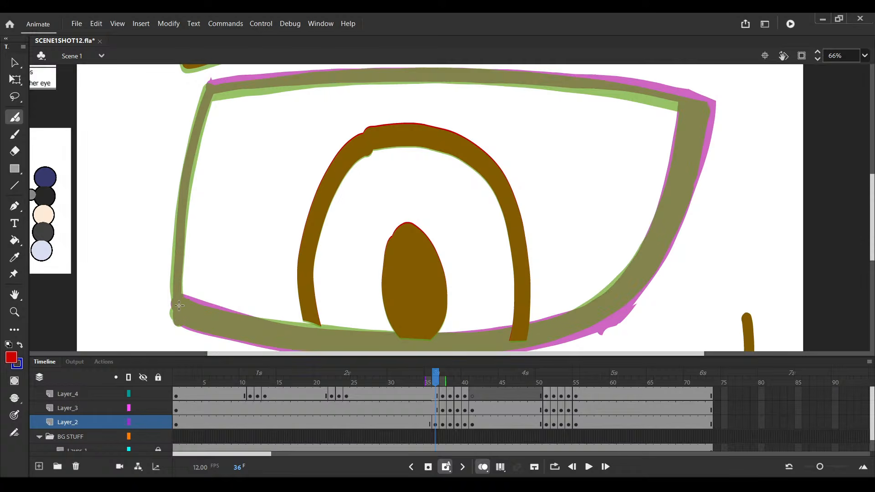
{"action": "mouse_move", "coordinate": [178, 313]}
{"action": "left_mouse_down"}
{"action": "mouse_move", "coordinate": [182, 169]}
{"action": "mouse_move", "coordinate": [177, 317]}
{"action": "mouse_move", "coordinate": [210, 90]}
{"action": "left_mouse_up"}
{"action": "left_click_drag", "start_coordinate": [234, 123], "coordinate": [192, 157]}
{"action": "scroll", "coordinate": [178, 127], "scroll_direction": "down", "scroll_amount": 1}
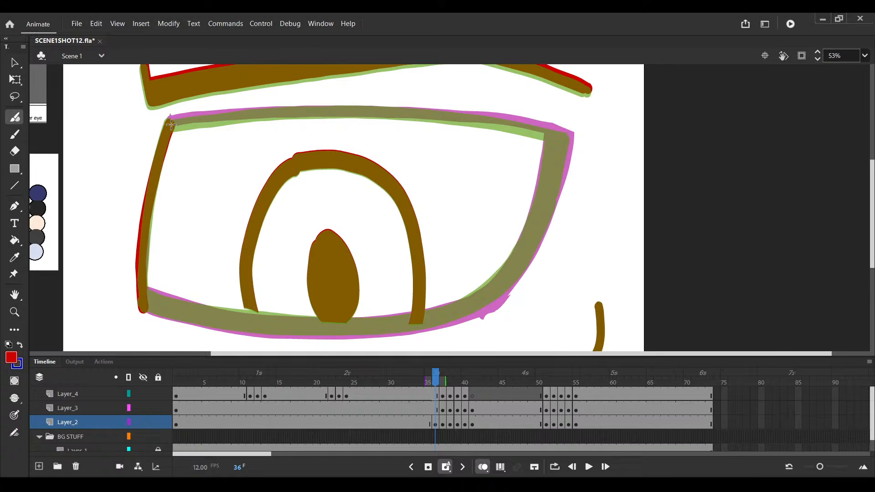
{"action": "left_click_drag", "start_coordinate": [171, 125], "coordinate": [550, 135]}
{"action": "key", "text": "ctrl+s"}
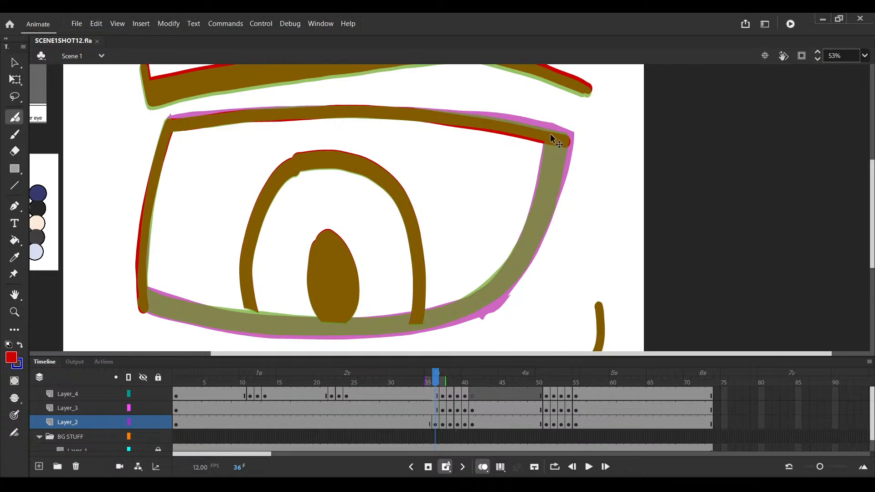
Paint the lower lid and its thick outer corner up to the upper lid on Layer_2 at frame 36, and save
{"action": "left_click_drag", "start_coordinate": [225, 309], "coordinate": [201, 305]}
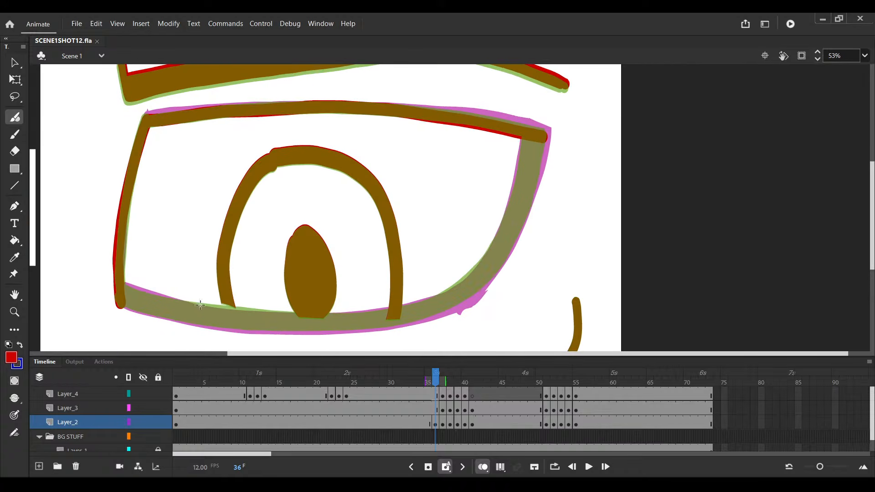
{"action": "left_click", "coordinate": [122, 295], "text": "ctrl"}
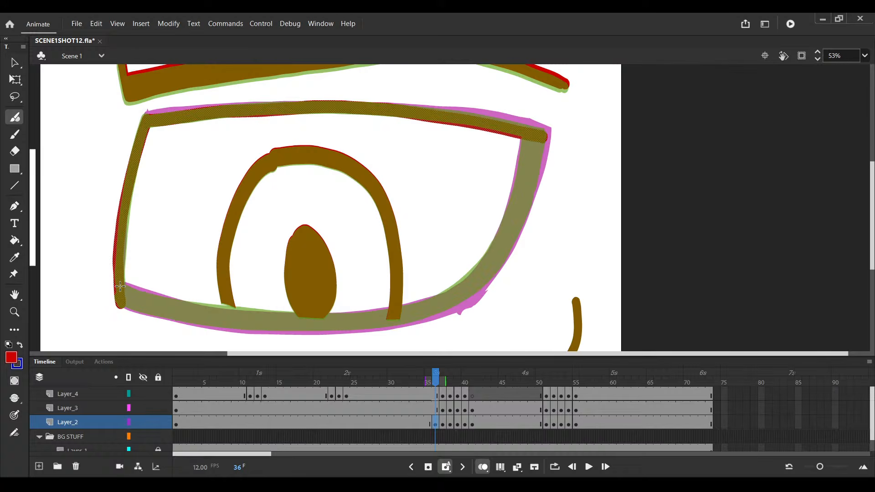
{"action": "left_click", "coordinate": [122, 296], "text": "ctrl"}
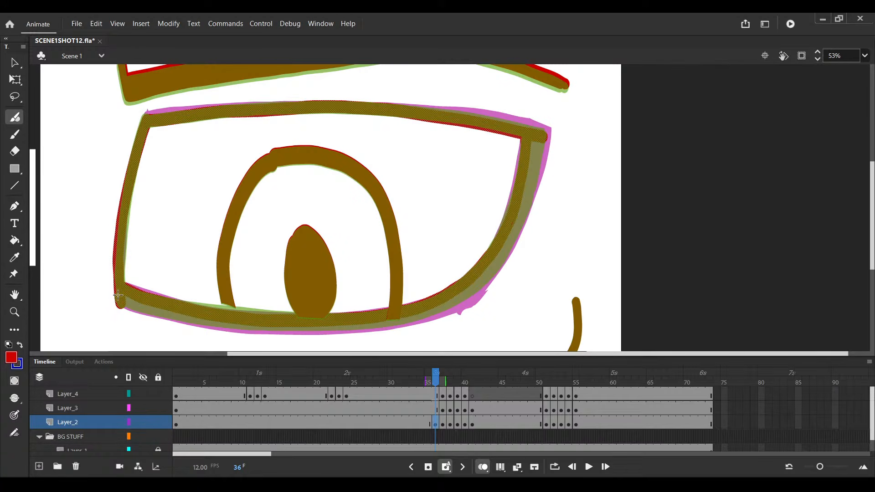
{"action": "left_click_drag", "start_coordinate": [117, 296], "coordinate": [538, 147]}
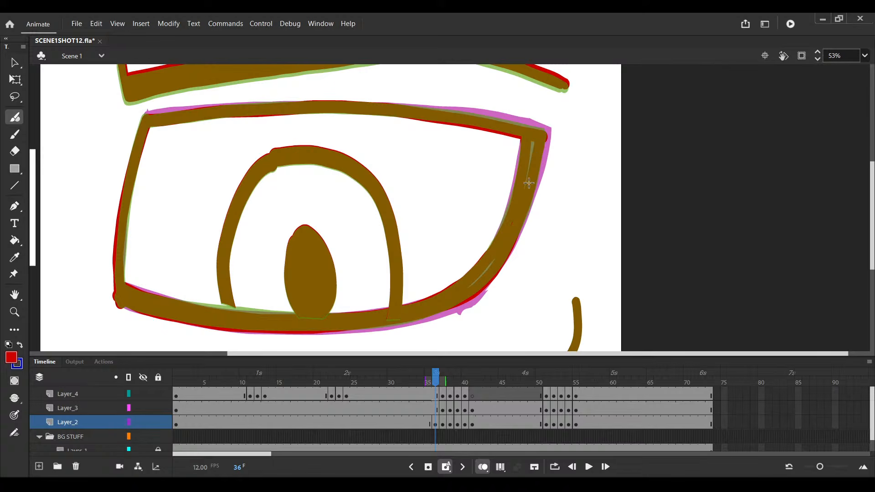
{"action": "key", "text": "ctrl+s"}
Nudge the eyebrow slightly down on Layer_3 in a keyframe at frame 36, and save
{"action": "left_click", "coordinate": [431, 404]}
{"action": "left_click", "coordinate": [434, 406]}
{"action": "scroll", "coordinate": [358, 147], "scroll_direction": "down", "scroll_amount": 5}
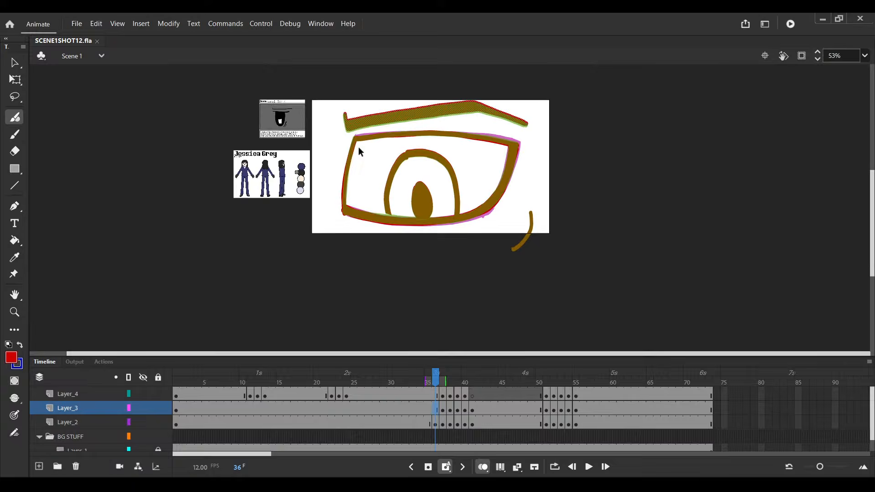
{"action": "scroll", "coordinate": [369, 155], "scroll_direction": "up", "scroll_amount": 4}
{"action": "scroll", "coordinate": [369, 157], "scroll_direction": "up", "scroll_amount": 4}
{"action": "key", "text": "v"}
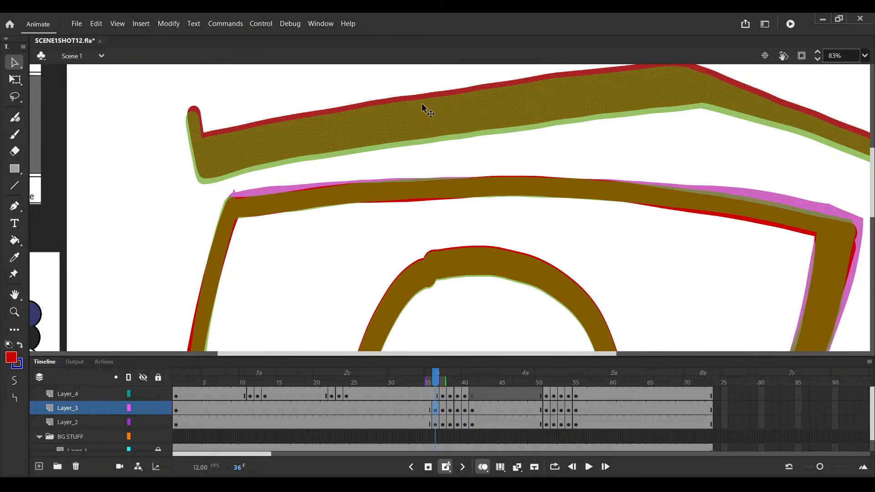
{"action": "key", "text": "shift+Down"}
{"action": "key", "text": "Up"}
{"action": "key", "text": "Up"}
{"action": "key", "text": "Up"}
{"action": "key", "text": "Up"}
{"action": "key", "text": "Up"}
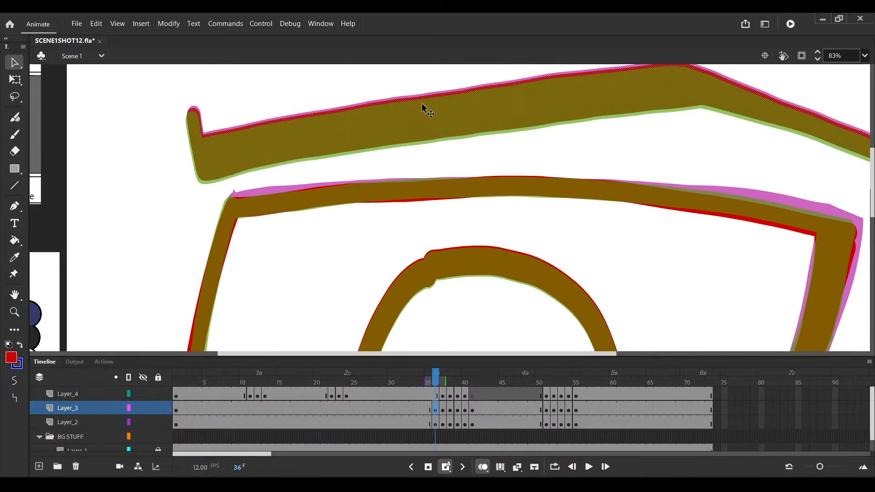
{"action": "key", "text": "ctrl+s"}
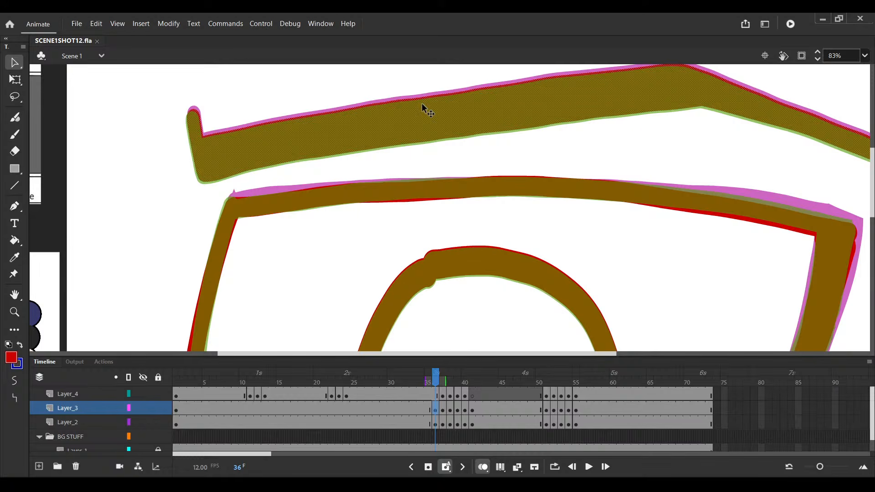
Nudge the frame 36 eyebrow slightly back up on Layer_3
{"action": "scroll", "coordinate": [364, 111], "scroll_direction": "down", "scroll_amount": 3}
{"action": "key", "text": "Up"}
{"action": "key", "text": "Up"}
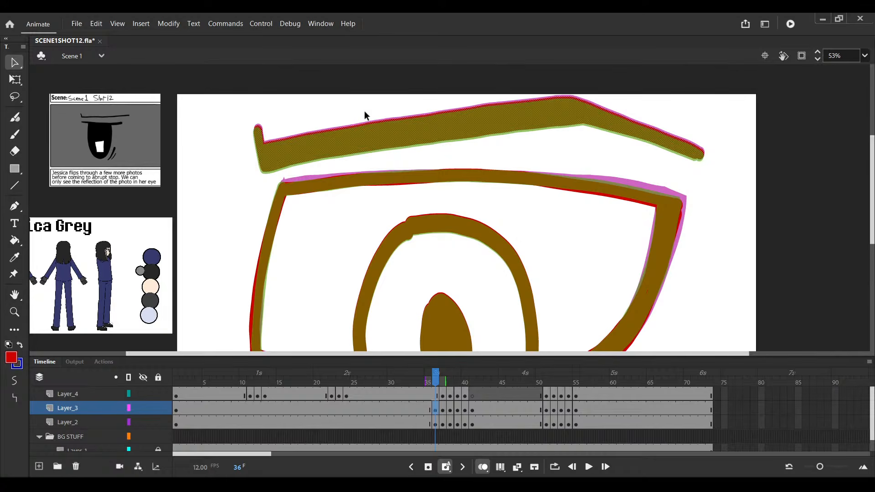
Try to rotate the frame 36 eyebrow slightly clockwise about its inner end with Free Transform
{"action": "key", "text": "q"}
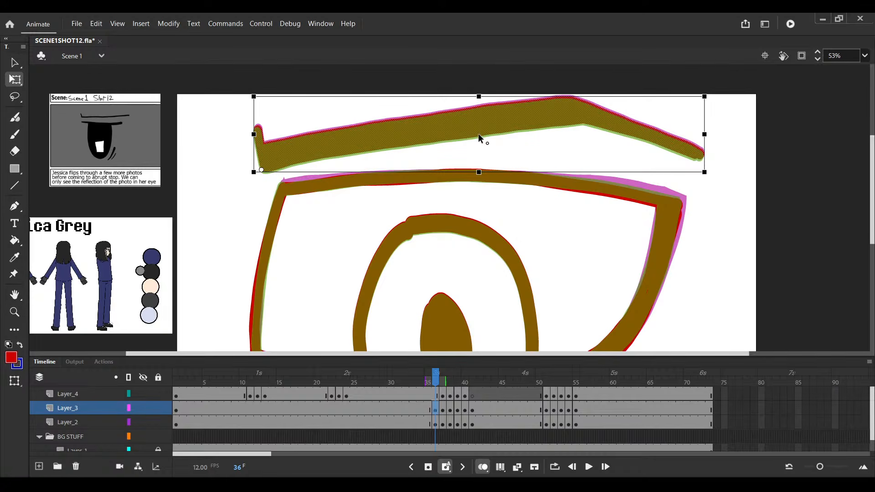
{"action": "scroll", "coordinate": [586, 170], "scroll_direction": "up", "scroll_amount": 6}
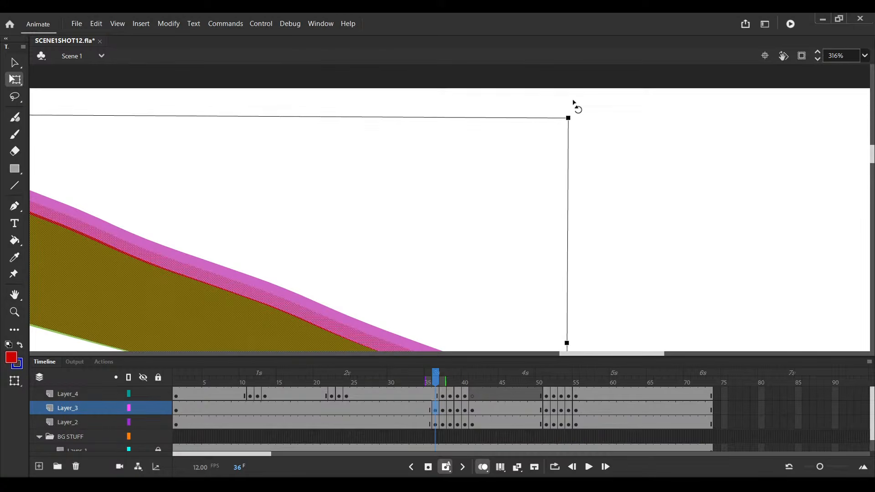
{"action": "scroll", "coordinate": [574, 101], "scroll_direction": "down", "scroll_amount": 3}
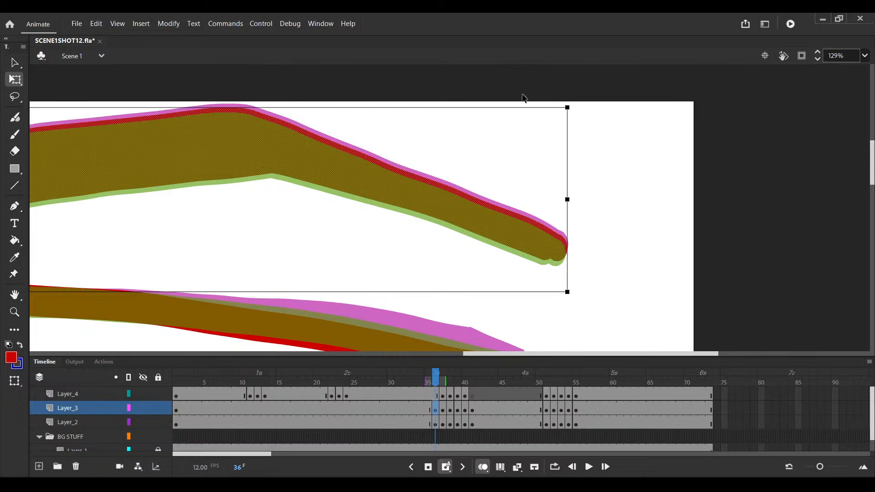
{"action": "scroll", "coordinate": [588, 108], "scroll_direction": "up", "scroll_amount": 4}
{"action": "scroll", "coordinate": [588, 109], "scroll_direction": "down", "scroll_amount": 4}
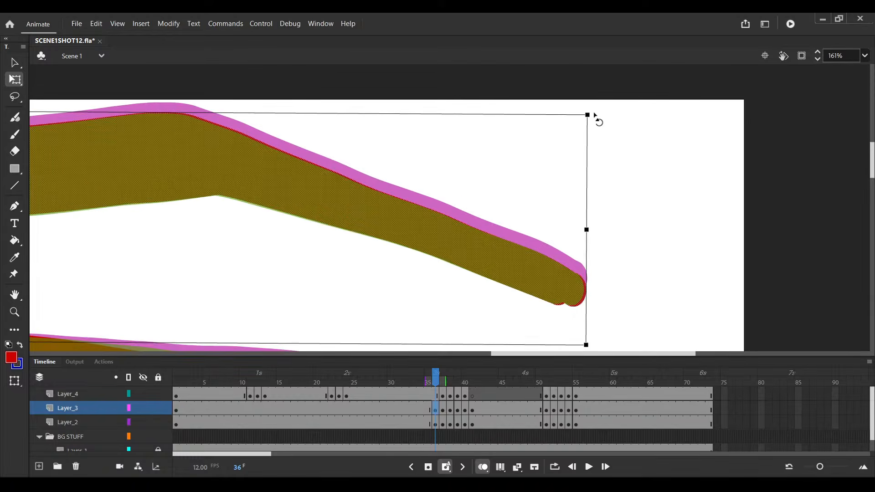
{"action": "scroll", "coordinate": [580, 300], "scroll_direction": "up", "scroll_amount": 3}
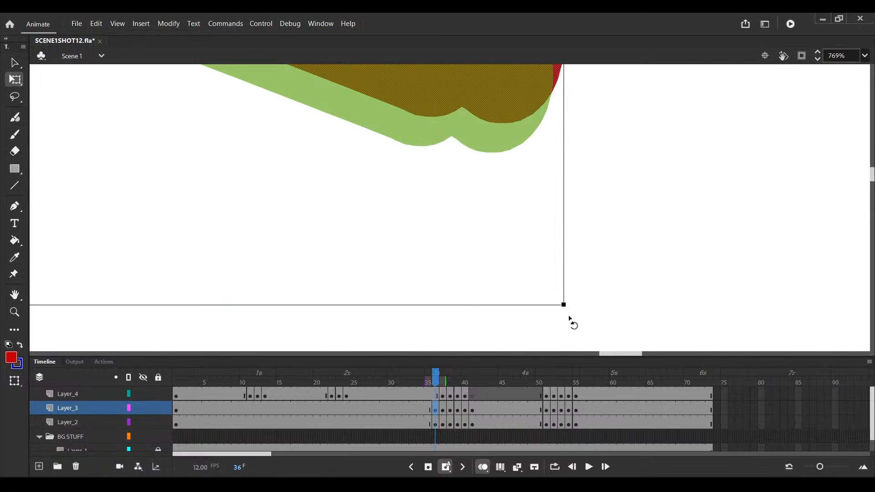
{"action": "scroll", "coordinate": [572, 319], "scroll_direction": "down", "scroll_amount": 6}
{"action": "left_click_drag", "start_coordinate": [436, 277], "coordinate": [420, 203]}
Play back the blink from frame 35 to check the frame 36 in-between
{"action": "left_click", "coordinate": [436, 398]}
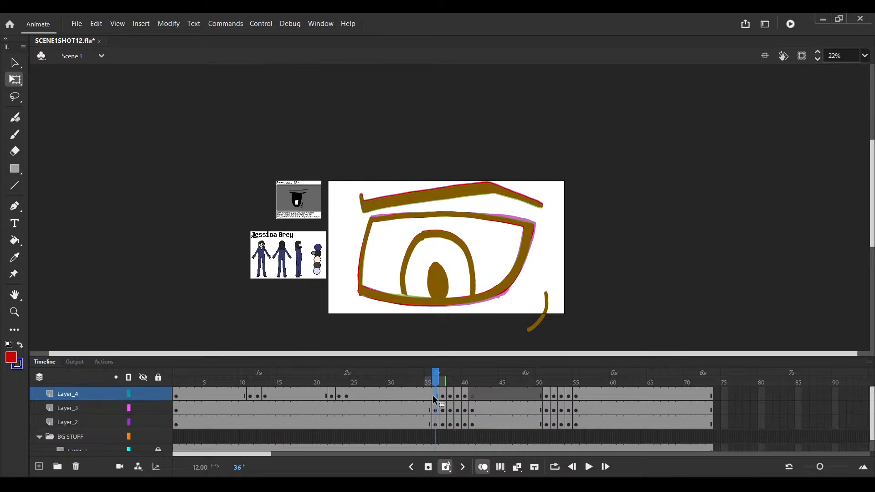
{"action": "left_click", "coordinate": [423, 403]}
{"action": "key", "text": "Return"}
{"action": "key", "text": "e"}
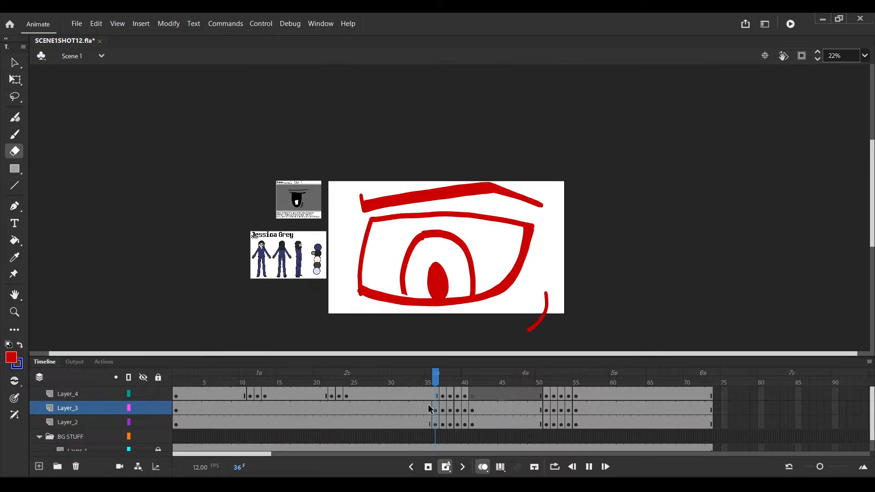
Examine the iris and pupil ends against the lower eyelid at frame 40 on Layer_4
{"action": "left_click", "coordinate": [429, 406]}
{"action": "left_click", "coordinate": [458, 410]}
{"action": "left_click", "coordinate": [465, 408]}
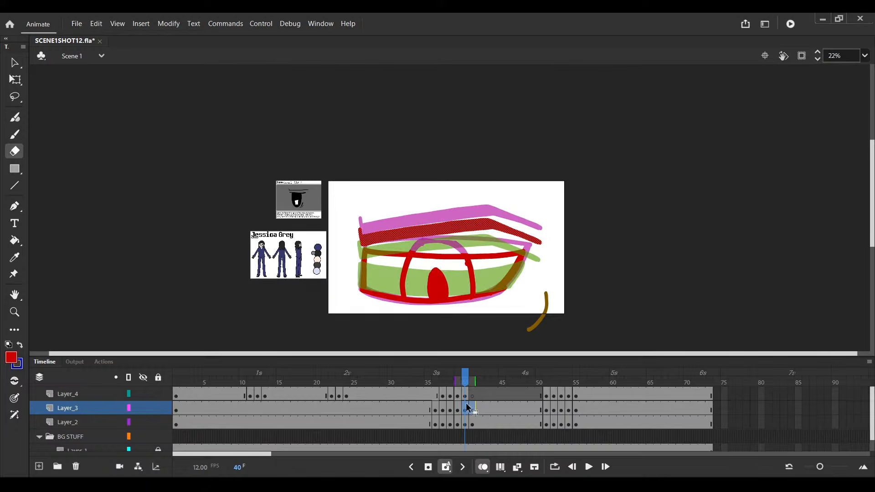
{"action": "scroll", "coordinate": [451, 347], "scroll_direction": "up", "scroll_amount": 2}
{"action": "left_click", "coordinate": [465, 396]}
{"action": "scroll", "coordinate": [476, 285], "scroll_direction": "up", "scroll_amount": 3}
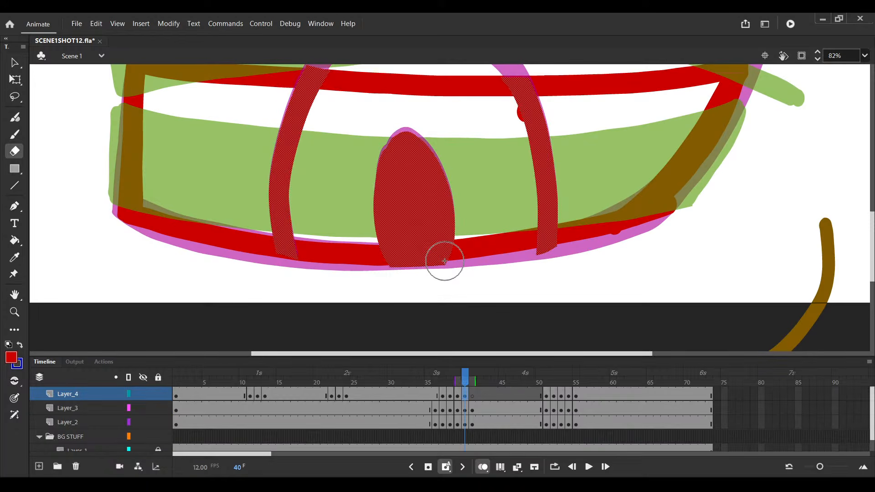
{"action": "scroll", "coordinate": [441, 292], "scroll_direction": "down", "scroll_amount": 3}
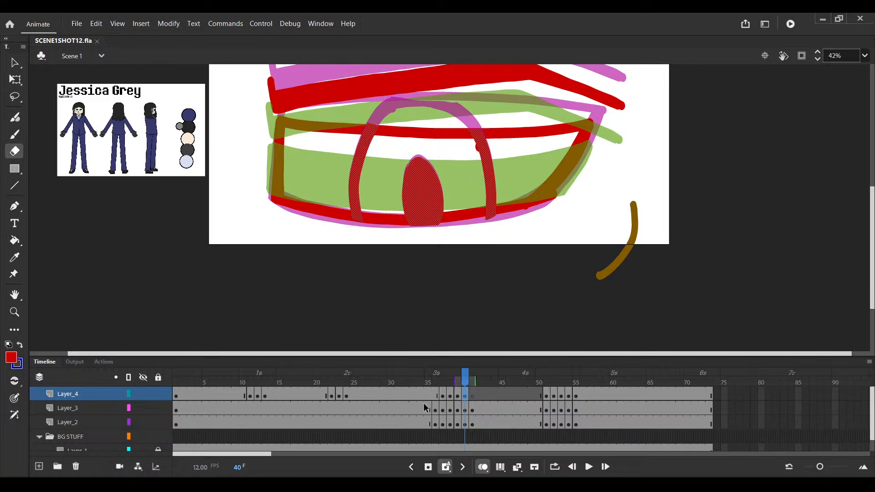
Play back the blink several times from around frames 34 and 35 to judge the eye closing
{"action": "left_click", "coordinate": [427, 408]}
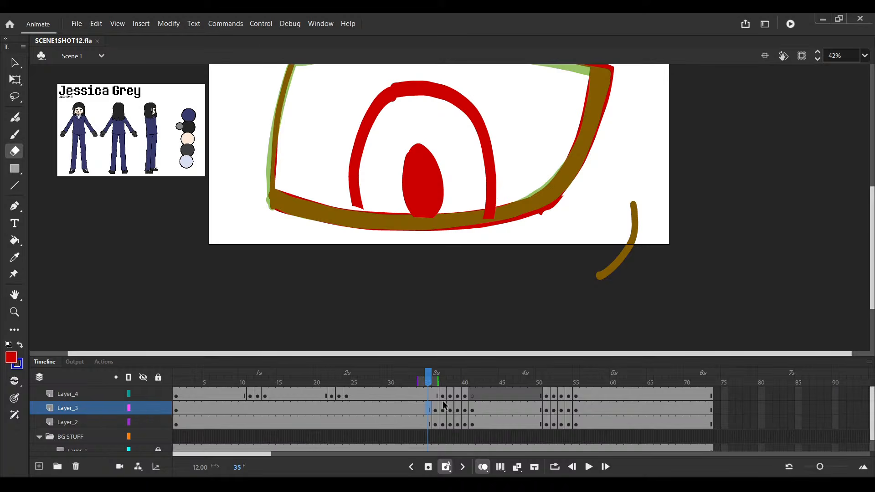
{"action": "key", "text": "Return"}
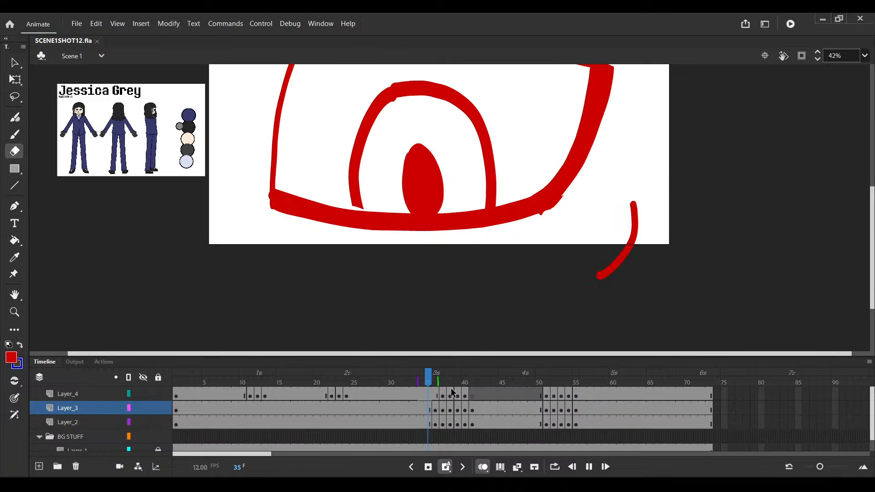
{"action": "scroll", "coordinate": [427, 319], "scroll_direction": "down", "scroll_amount": 4}
{"action": "key", "text": "Return"}
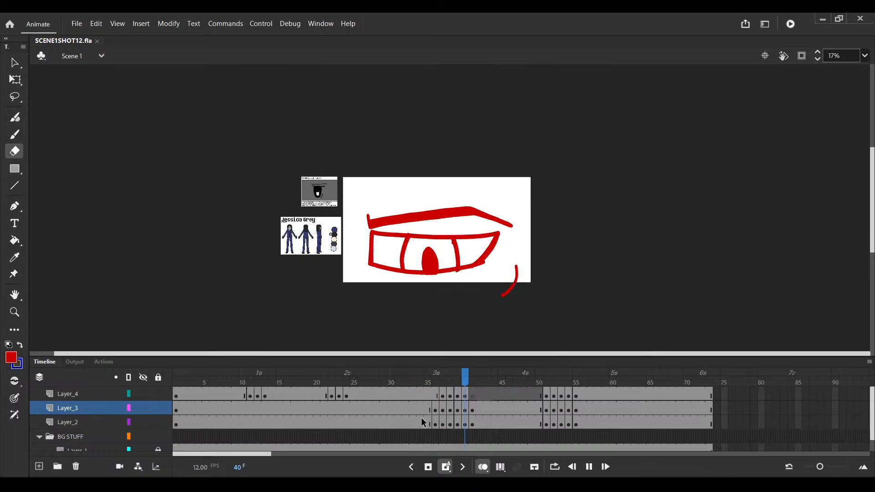
{"action": "left_click", "coordinate": [418, 411]}
{"action": "key", "text": "Return"}
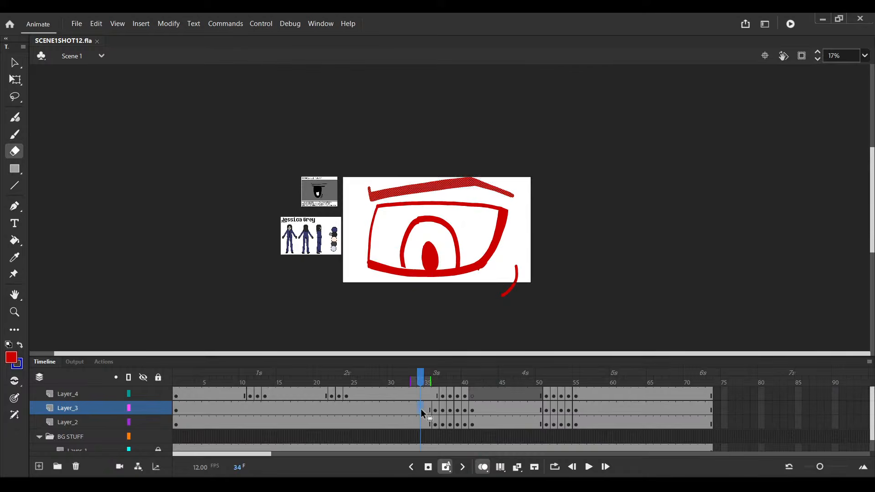
{"action": "left_click", "coordinate": [430, 409]}
{"action": "key", "text": "Return"}
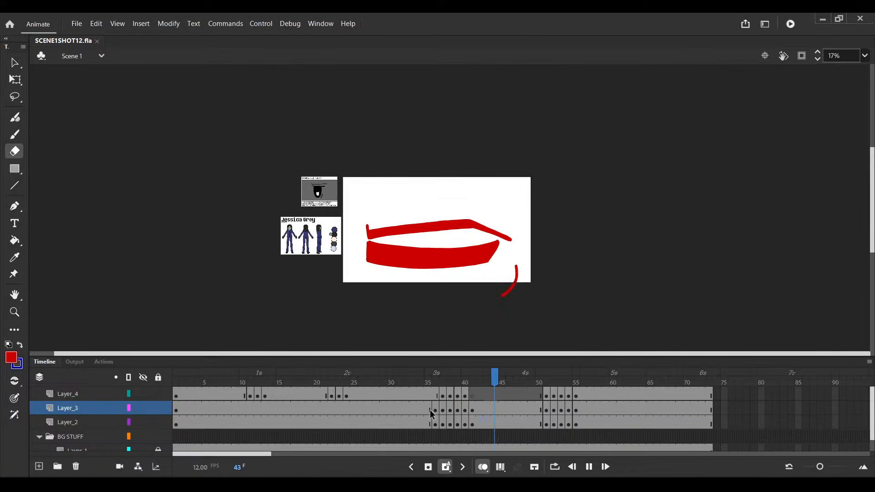
{"action": "left_click", "coordinate": [422, 406]}
{"action": "key", "text": "Return"}
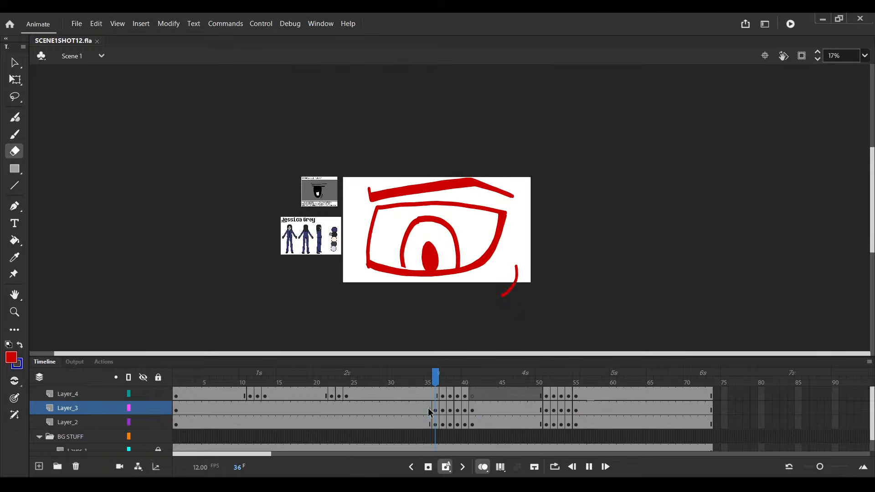
{"action": "left_click", "coordinate": [425, 405]}
{"action": "key", "text": "Return"}
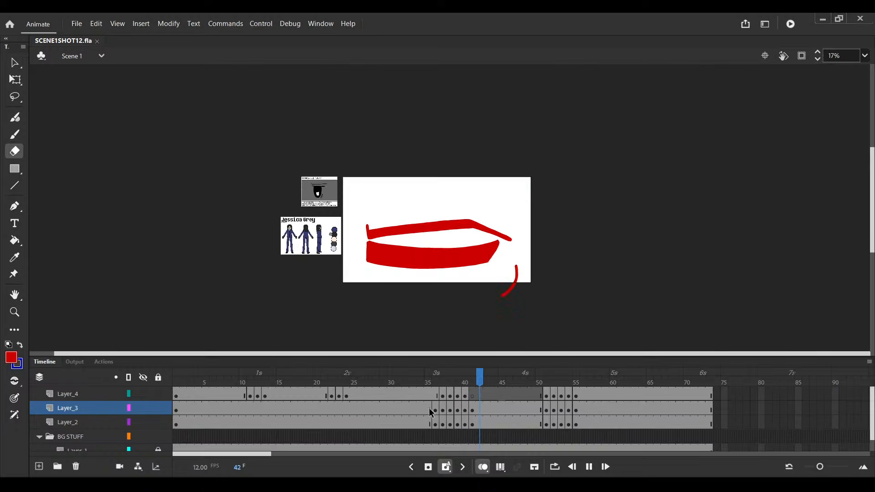
Insert a keyframe at frame 36 on Layer_4 for the iris and pupil
{"action": "left_click", "coordinate": [434, 423]}
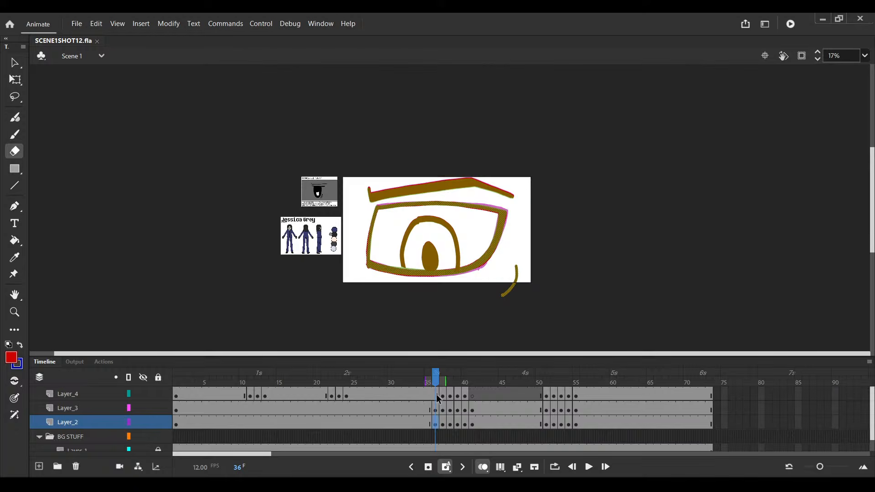
{"action": "left_click", "coordinate": [438, 395]}
{"action": "left_click", "coordinate": [427, 467]}
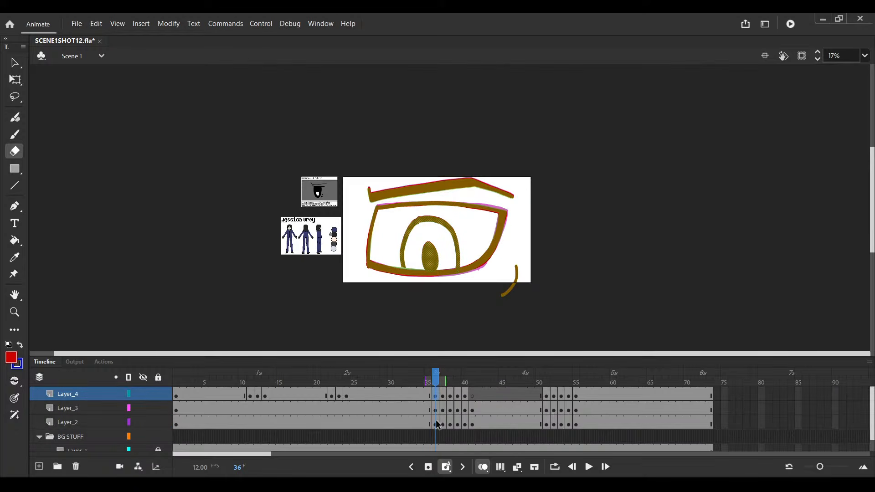
Play back the shot from frame 35, and compare the eye-opening in-betweens from frame 55 back to frame 52
{"action": "left_click", "coordinate": [429, 422]}
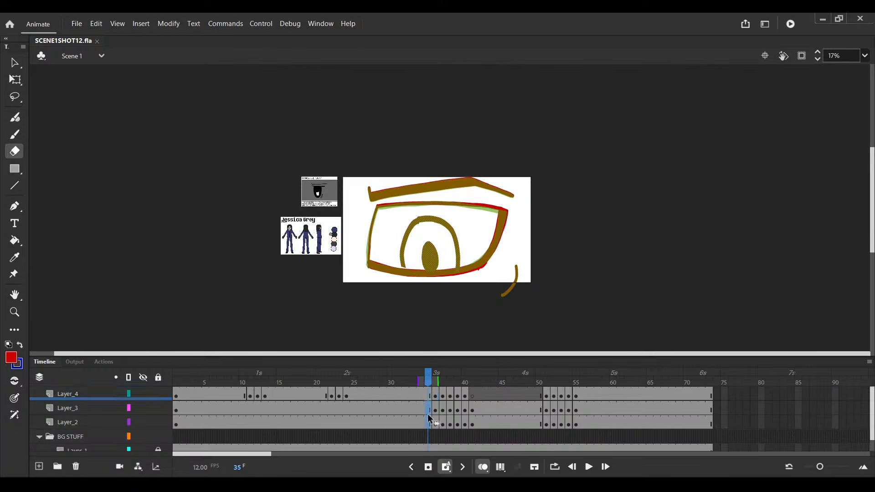
{"action": "key", "text": "Return"}
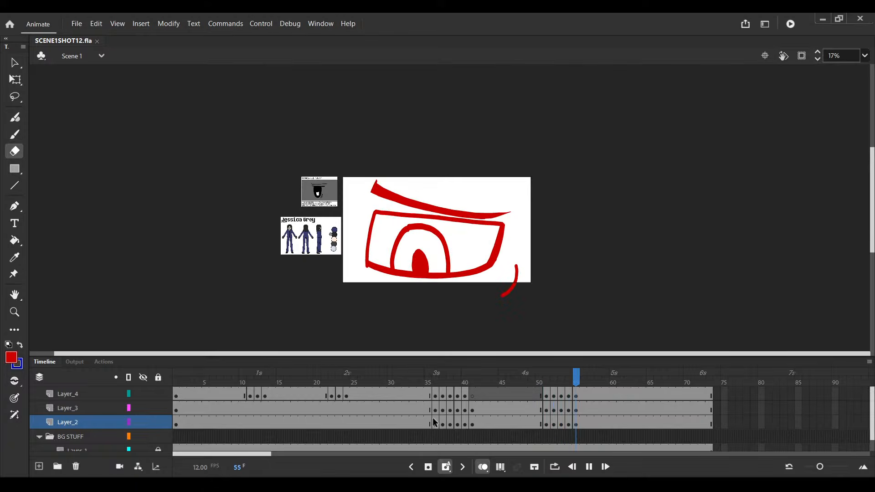
{"action": "key", "text": "Return"}
{"action": "left_click", "coordinate": [577, 424]}
{"action": "left_click", "coordinate": [568, 410]}
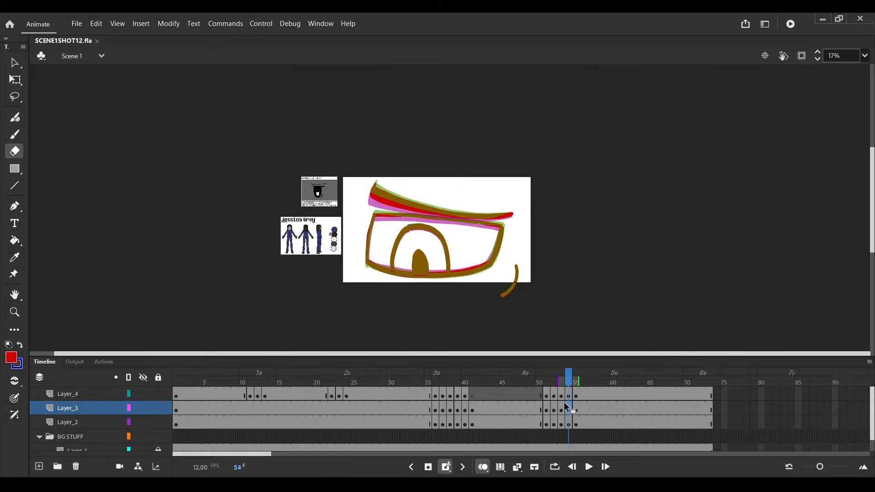
{"action": "left_click", "coordinate": [561, 410]}
{"action": "key", "text": "comma"}
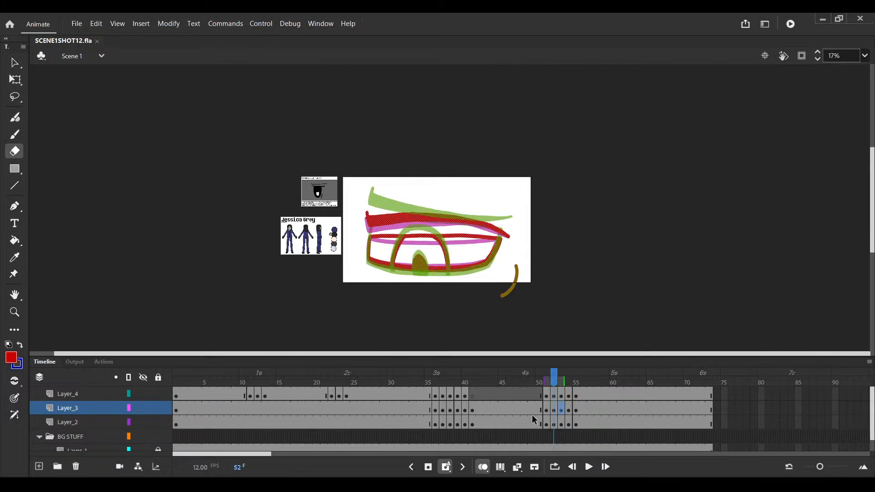
Delete the eyebrow drawing at frame 53 on Layer_3
{"action": "key", "text": "period"}
{"action": "scroll", "coordinate": [528, 273], "scroll_direction": "up", "scroll_amount": 2}
{"action": "scroll", "coordinate": [531, 211], "scroll_direction": "up", "scroll_amount": 3}
{"action": "key", "text": "v"}
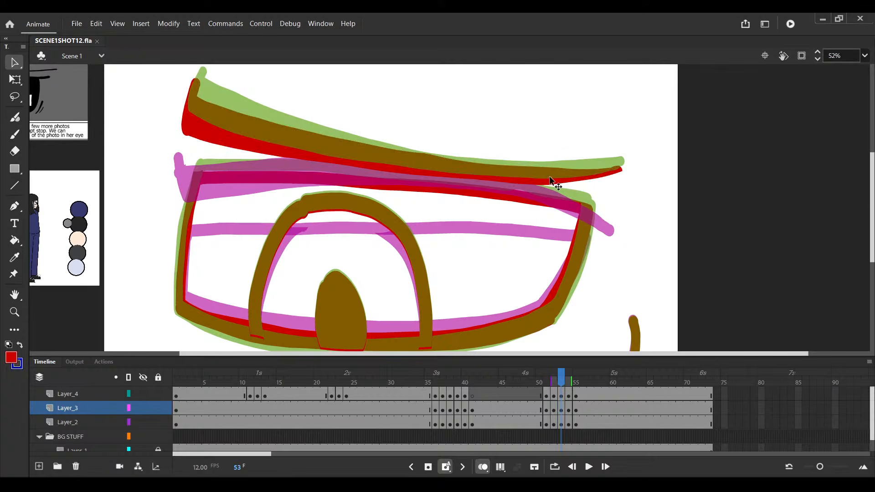
{"action": "key", "text": "Delete"}
Draw the short upright inner edge of a new frame 53 eyebrow on Layer_3 and trim its lower tip with the Eraser
{"action": "scroll", "coordinate": [286, 145], "scroll_direction": "up", "scroll_amount": 2}
{"action": "key", "text": "b"}
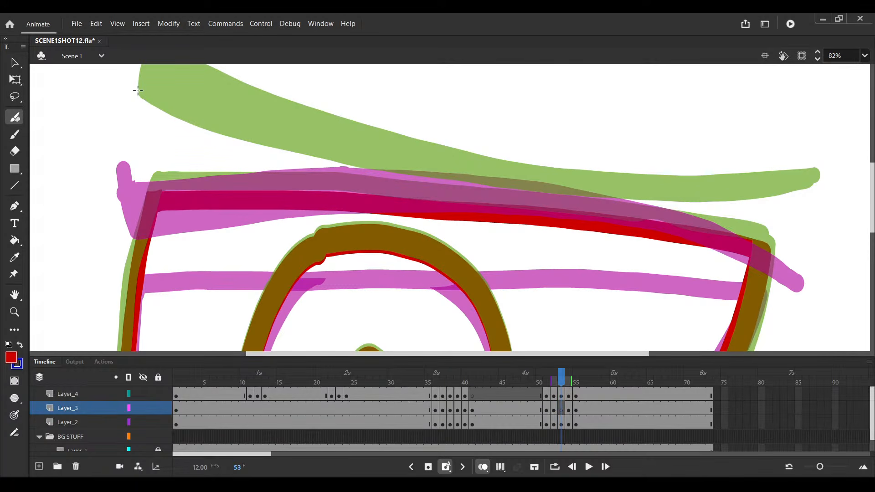
{"action": "left_click_drag", "start_coordinate": [135, 80], "coordinate": [135, 173]}
{"action": "scroll", "coordinate": [267, 154], "scroll_direction": "down", "scroll_amount": 1}
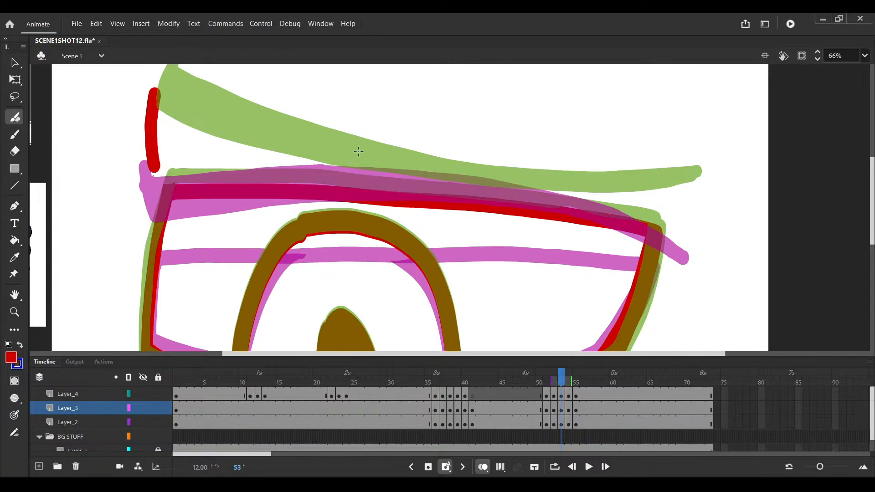
{"action": "left_click_drag", "start_coordinate": [303, 182], "coordinate": [268, 195]}
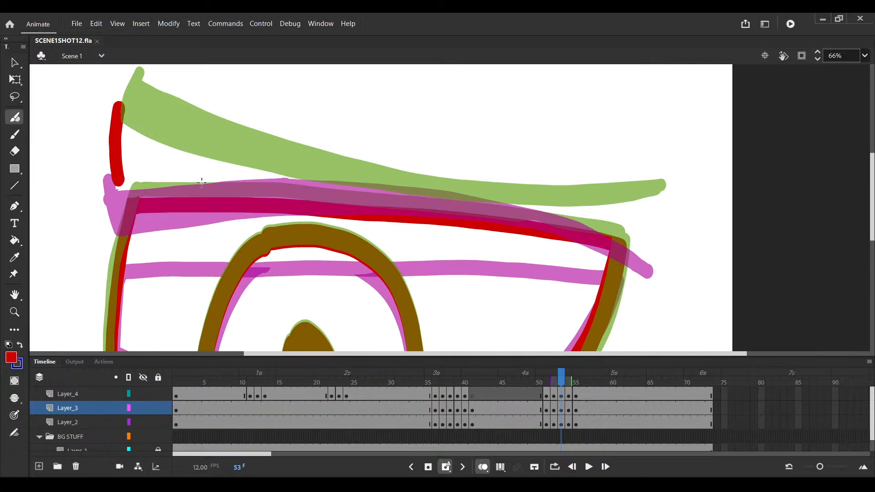
{"action": "key", "text": "v"}
{"action": "left_click", "coordinate": [116, 159]}
{"action": "key", "text": "e"}
{"action": "left_click_drag", "start_coordinate": [119, 177], "coordinate": [109, 182]}
{"action": "key", "text": "v"}
Try to draw the frame 53 eyebrow's lower edge from the inner edge to the outer tip, undoing each attempt
{"action": "key", "text": "b"}
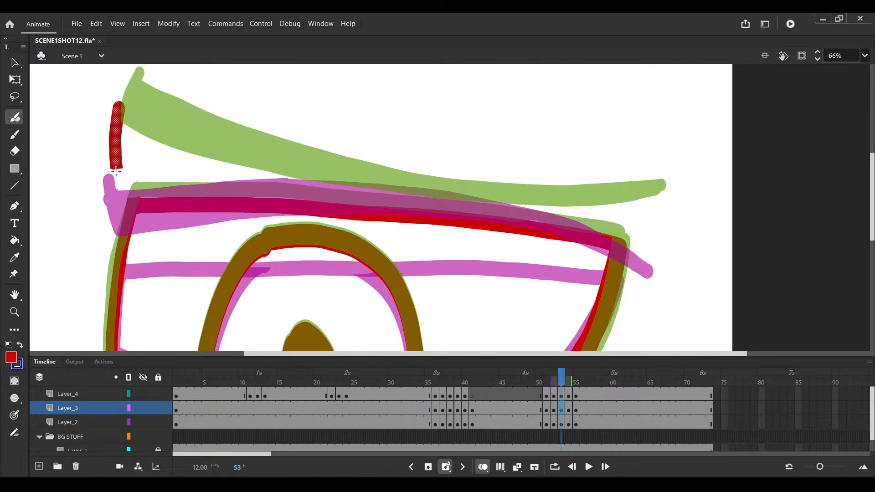
{"action": "left_click_drag", "start_coordinate": [116, 172], "coordinate": [657, 233]}
{"action": "key", "text": "v"}
{"action": "left_click", "coordinate": [172, 166]}
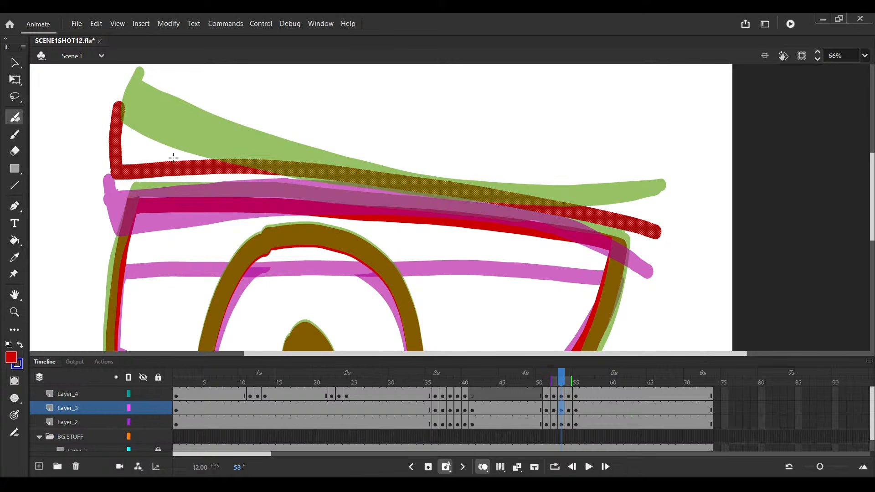
{"action": "key", "text": "ctrl+s"}
{"action": "key", "text": "ctrl+z"}
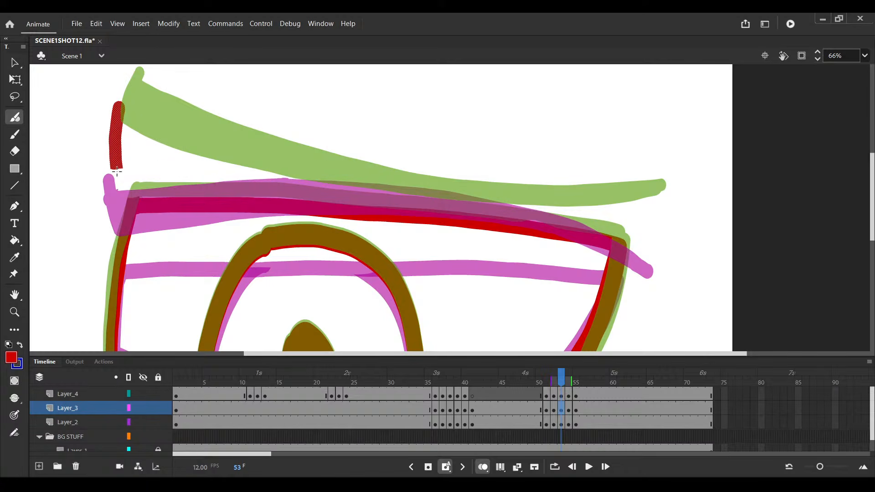
{"action": "left_click_drag", "start_coordinate": [117, 172], "coordinate": [663, 241]}
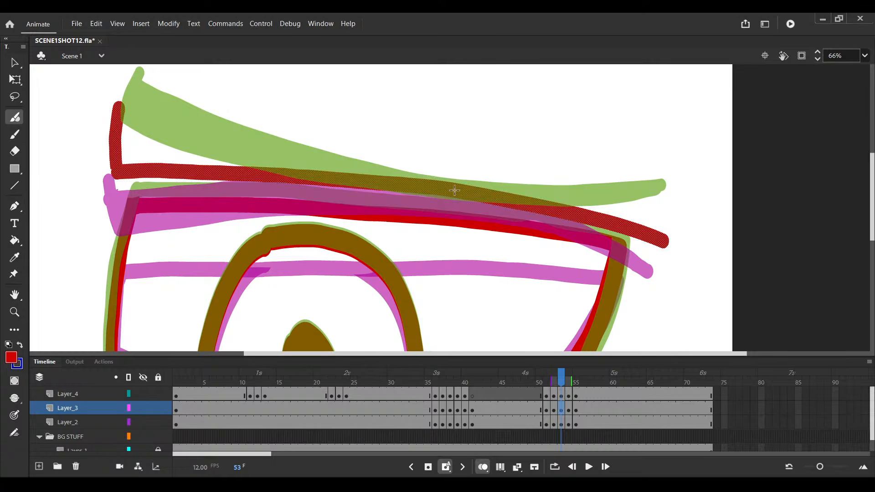
{"action": "key", "text": "ctrl+z"}
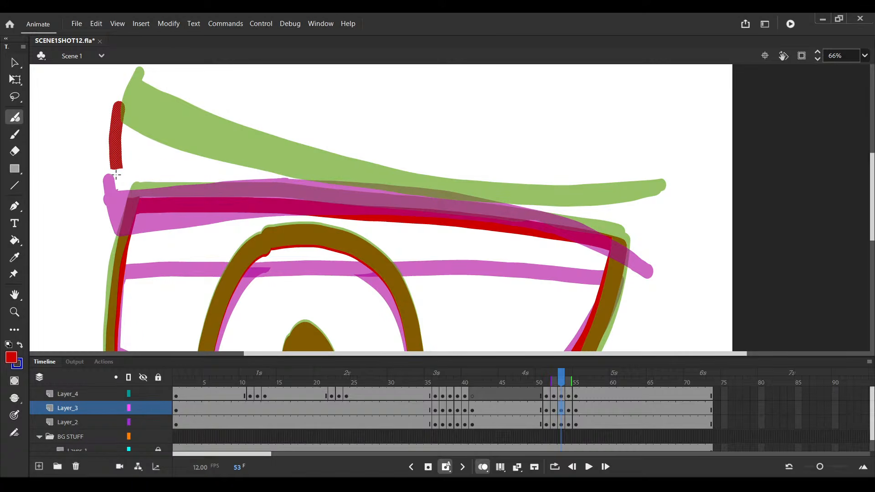
Draw the frame 53 eyebrow's lower edge, sloping gently down from the inner edge to the outer tip, and save
{"action": "left_click_drag", "start_coordinate": [116, 175], "coordinate": [658, 239]}
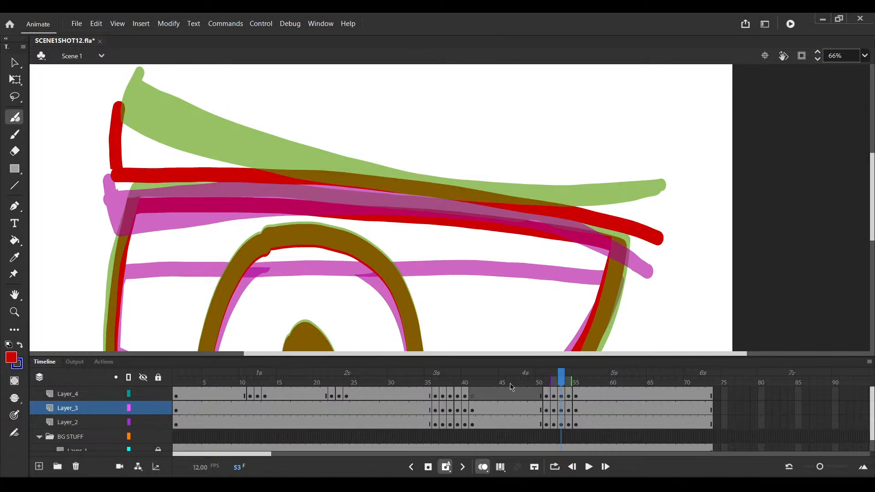
{"action": "key", "text": "v"}
{"action": "key", "text": "ctrl+s"}
Draw the frame 53 eyebrow's upper edge from the outer tip back to the middle of the inner edge
{"action": "left_click_drag", "start_coordinate": [553, 287], "coordinate": [543, 294]}
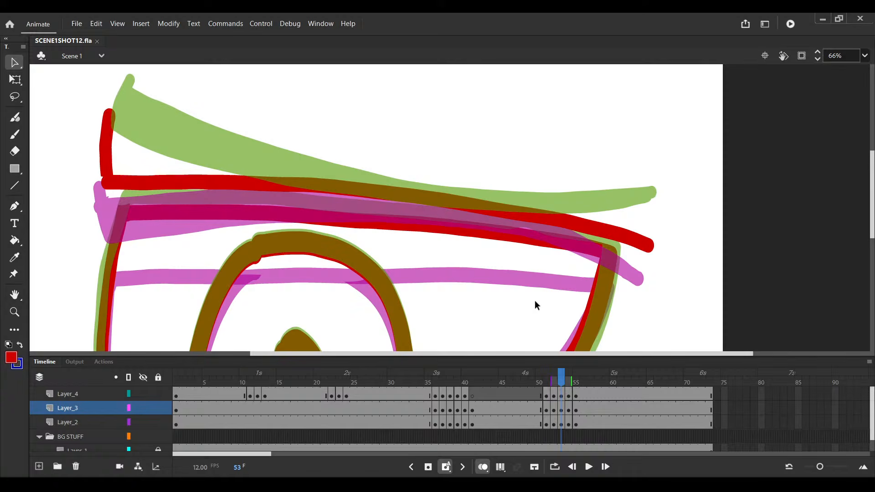
{"action": "left_click", "coordinate": [642, 241]}
{"action": "key", "text": "y"}
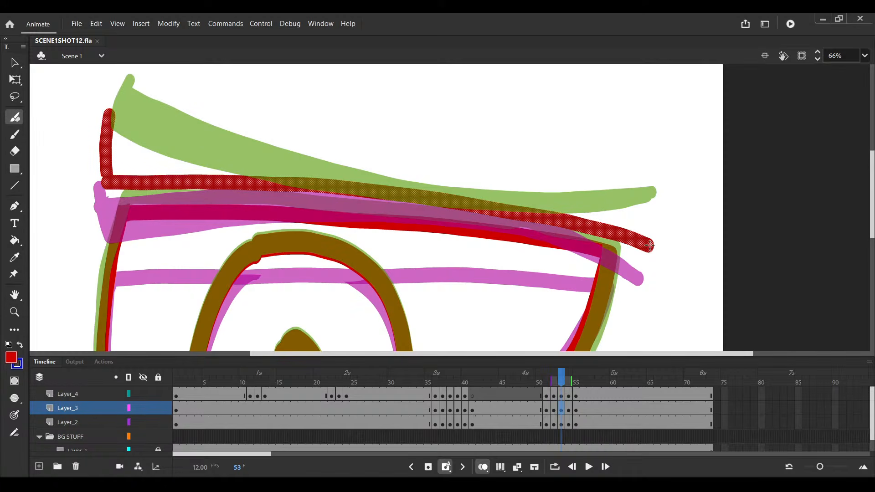
{"action": "left_click_drag", "start_coordinate": [649, 246], "coordinate": [110, 146]}
{"action": "left_click", "coordinate": [108, 148]}
{"action": "left_click_drag", "start_coordinate": [106, 147], "coordinate": [231, 155]}
{"action": "key", "text": "ctrl+z"}
{"action": "left_click_drag", "start_coordinate": [108, 146], "coordinate": [208, 154]}
{"action": "key", "text": "ctrl+z"}
{"action": "key", "text": "ctrl+z"}
{"action": "key", "text": "e"}
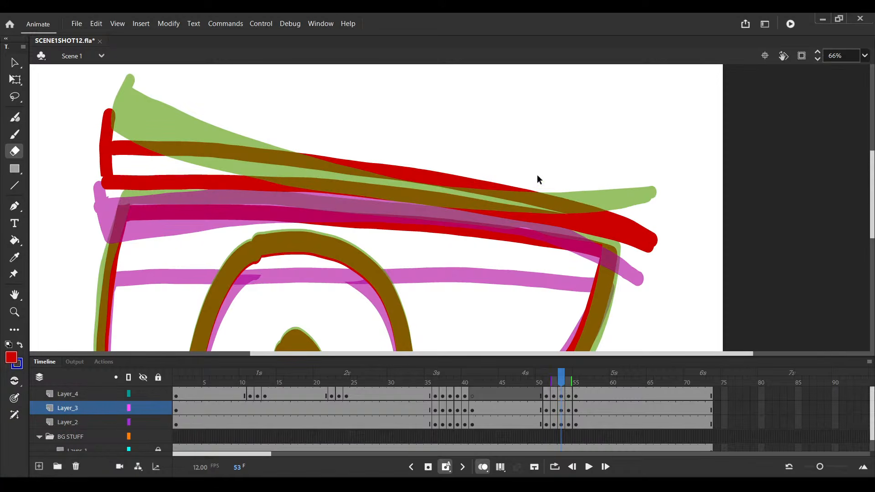
Squash the frame 53 eyebrow slightly in height with Free Transform, rotate it slightly clockwise about its outer tip, and save
{"action": "key", "text": "v"}
{"action": "left_click", "coordinate": [633, 241]}
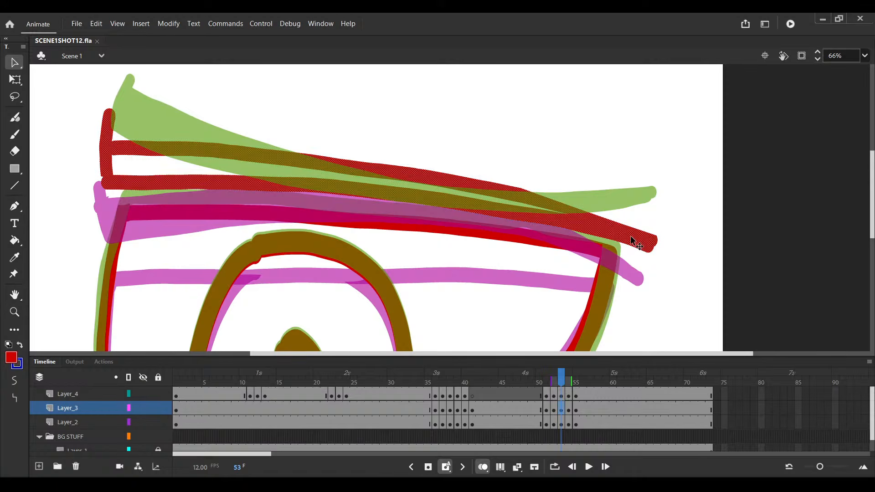
{"action": "key", "text": "q"}
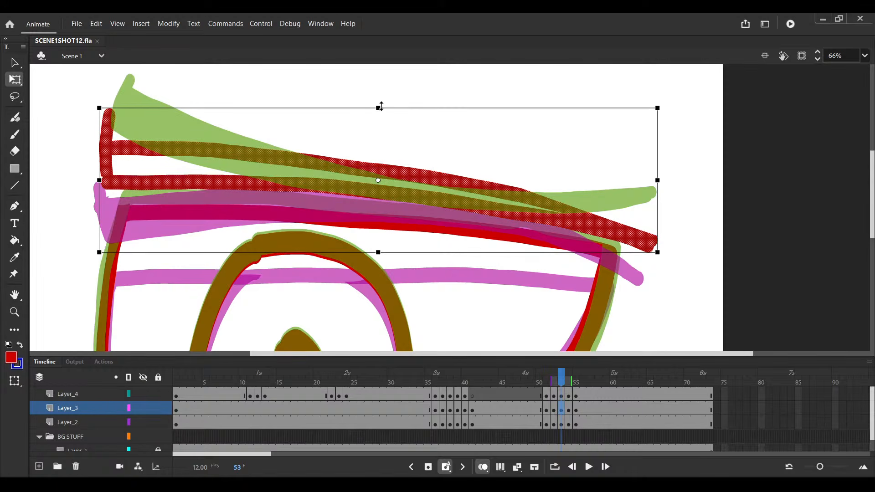
{"action": "left_click_drag", "start_coordinate": [381, 107], "coordinate": [381, 109]}
{"action": "left_click_drag", "start_coordinate": [565, 210], "coordinate": [567, 217]}
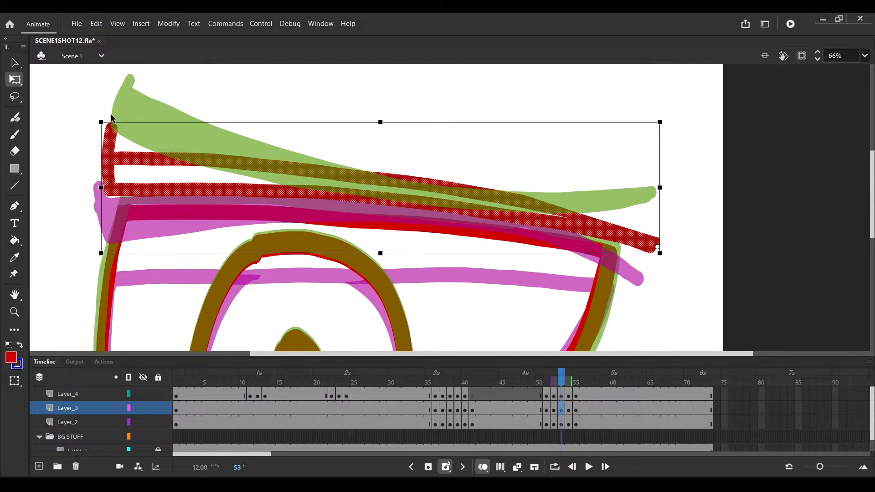
{"action": "left_click_drag", "start_coordinate": [110, 122], "coordinate": [106, 114]}
{"action": "key", "text": "ctrl+s"}
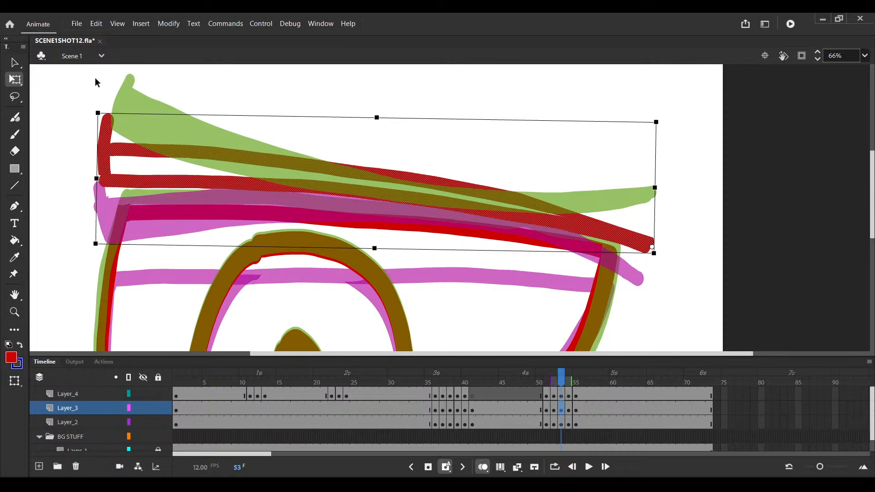
Taper the outer tip of the frame 53 eyebrow to a thin point with the Eraser
{"action": "key", "text": "e"}
{"action": "mouse_move", "coordinate": [554, 187]}
{"action": "left_mouse_down"}
{"action": "mouse_move", "coordinate": [646, 234]}
{"action": "mouse_move", "coordinate": [547, 188]}
{"action": "mouse_move", "coordinate": [647, 235]}
{"action": "left_mouse_up"}
{"action": "key", "text": "ctrl+z"}
{"action": "key", "text": "ctrl+z"}
{"action": "key", "text": "ctrl+z"}
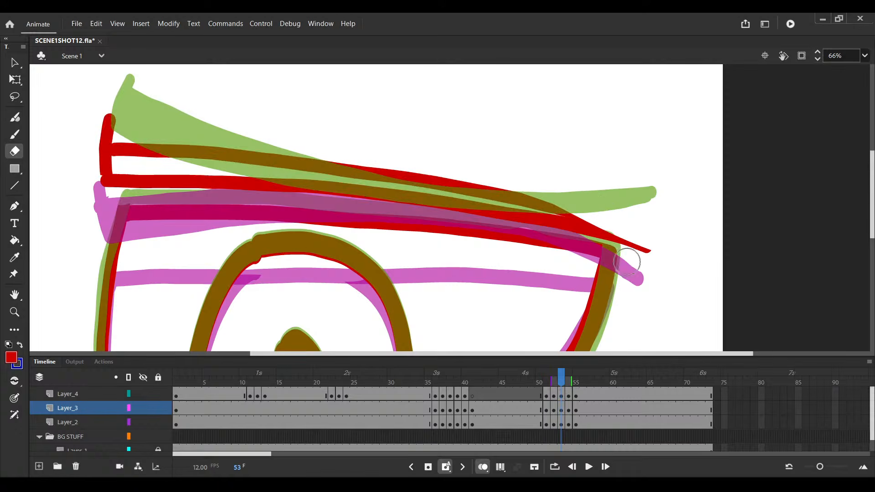
{"action": "scroll", "coordinate": [511, 319], "scroll_direction": "down", "scroll_amount": 2}
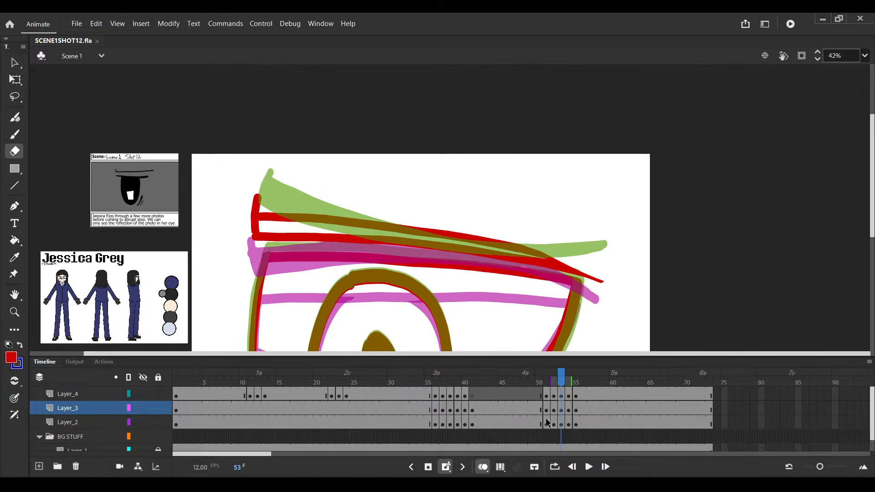
Fill the inside of the frame 53 eyebrow outline with solid red and play back the eye opening from frame 50
{"action": "left_click", "coordinate": [15, 241]}
{"action": "left_click", "coordinate": [287, 182]}
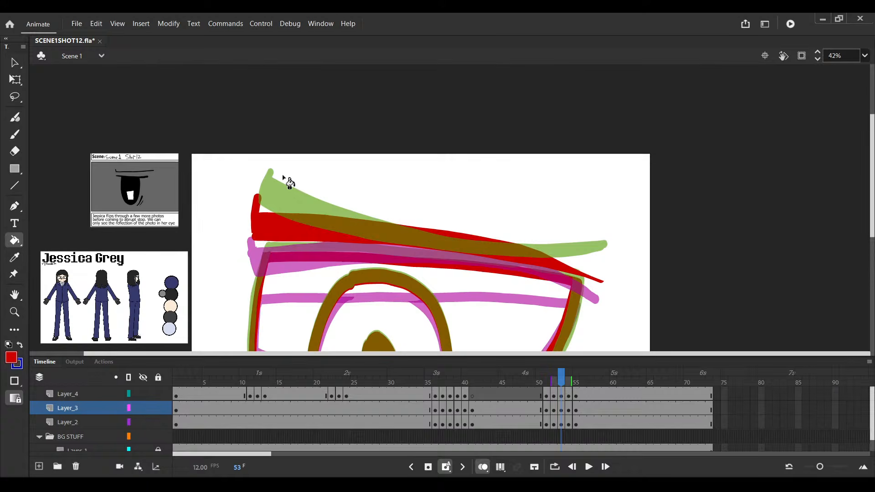
{"action": "left_click", "coordinate": [541, 403]}
{"action": "key", "text": "e"}
{"action": "key", "text": "Return"}
{"action": "left_click", "coordinate": [537, 399]}
{"action": "key", "text": "Return"}
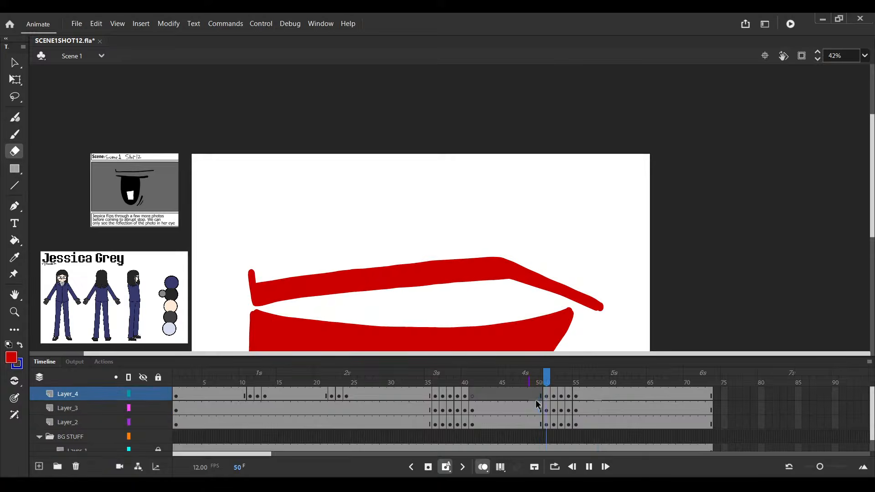
{"action": "left_click", "coordinate": [534, 400]}
{"action": "key", "text": "ctrl+s"}
{"action": "mouse_move", "coordinate": [581, 422]}
{"action": "left_mouse_down"}
{"action": "mouse_move", "coordinate": [576, 399]}
{"action": "mouse_move", "coordinate": [584, 406]}
{"action": "left_mouse_up"}
{"action": "left_click", "coordinate": [542, 403]}
{"action": "key", "text": "Return"}
{"action": "left_click", "coordinate": [551, 405]}
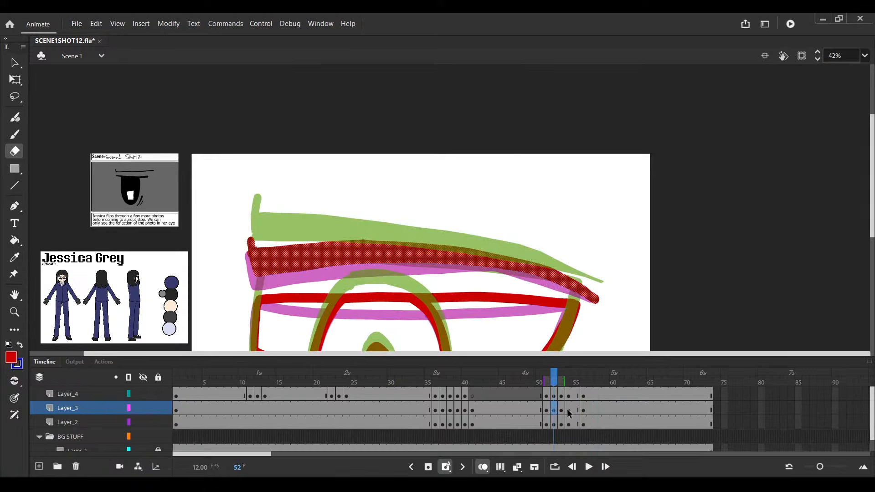
{"action": "left_click", "coordinate": [577, 408]}
{"action": "key", "text": "ctrl+z"}
{"action": "key", "text": "ctrl+z"}
{"action": "key", "text": "ctrl+z"}
{"action": "key", "text": "ctrl+z"}
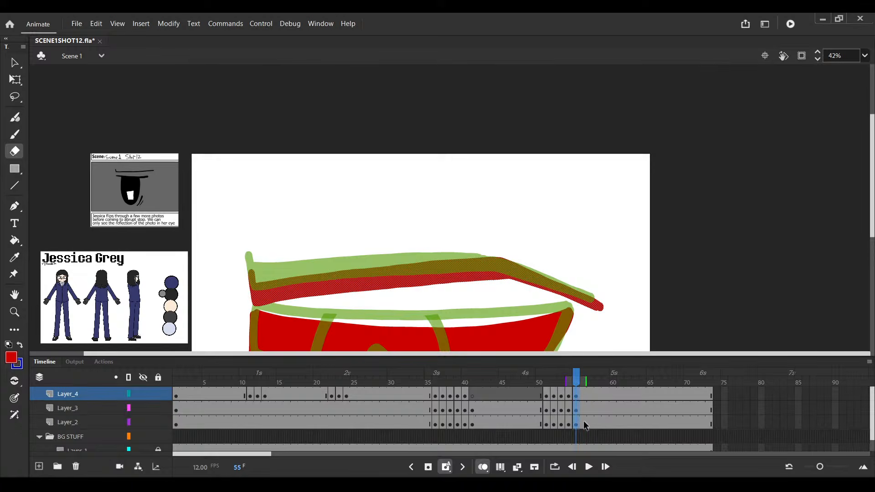
{"action": "left_click_drag", "start_coordinate": [583, 422], "coordinate": [583, 402]}
{"action": "left_click", "coordinate": [428, 466]}
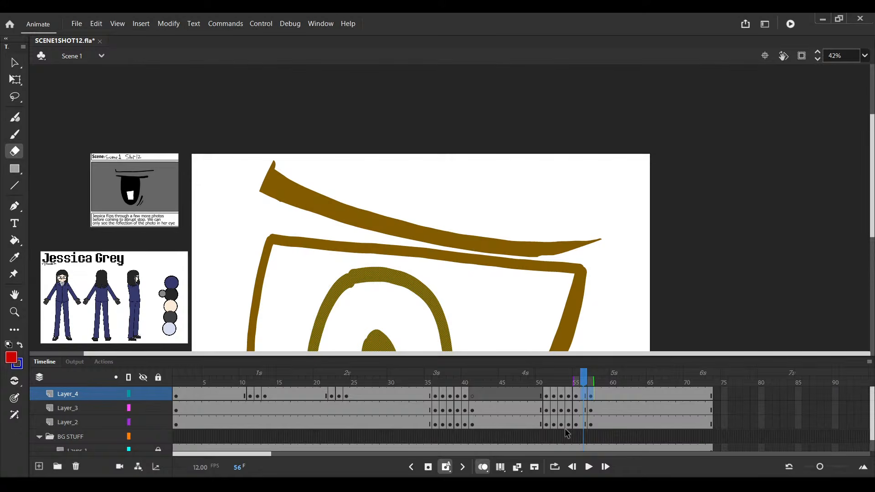
{"action": "key", "text": "ctrl+z"}
{"action": "key", "text": "ctrl+z"}
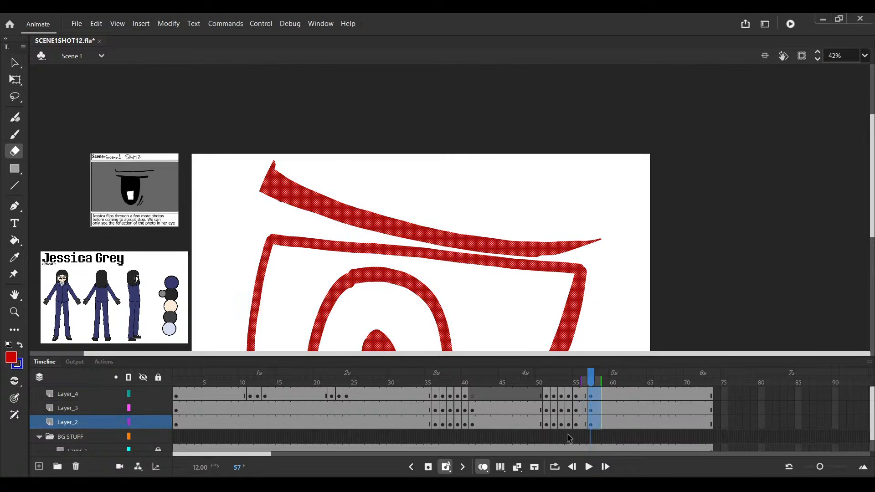
Insert keyframes at frame 56 on Layer_2, Layer_3 and Layer_4 to hold the open-eye drawing, and save
{"action": "left_click", "coordinate": [584, 423]}
{"action": "left_click_drag", "start_coordinate": [576, 402], "coordinate": [582, 396]}
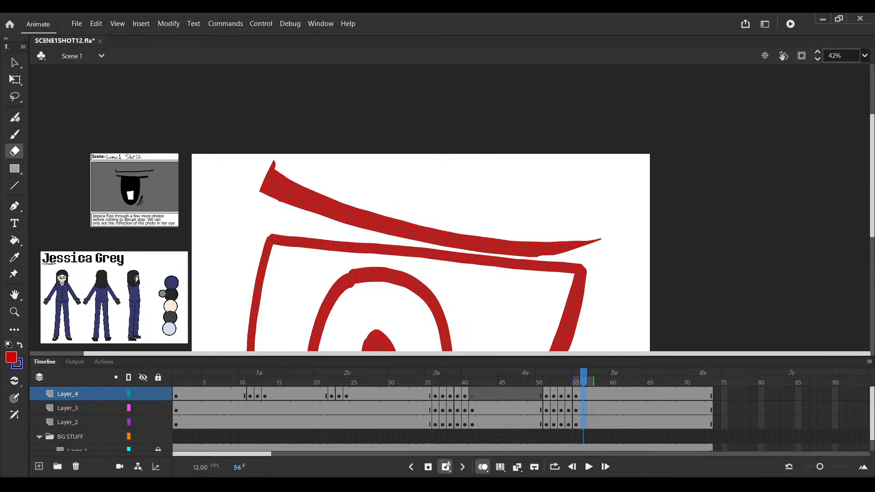
{"action": "left_click", "coordinate": [428, 467]}
{"action": "key", "text": "ctrl+s"}
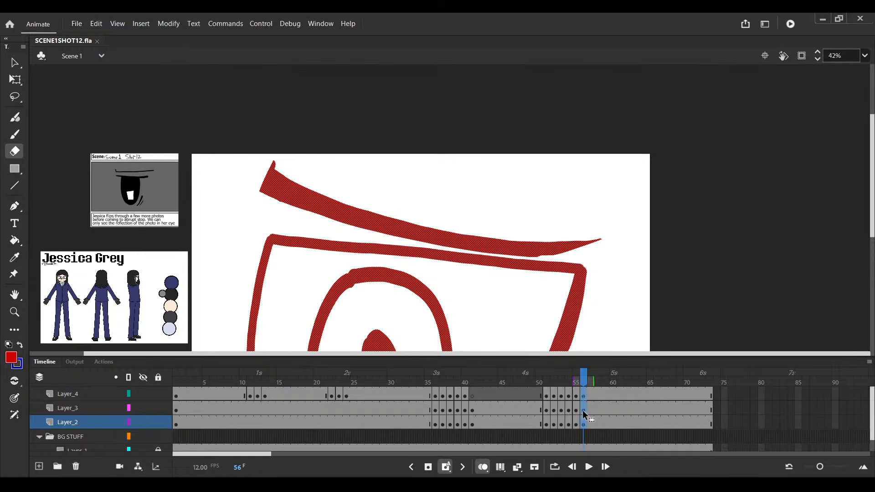
Delete the existing eyebrow from the frame 55 keyframe on Layer_3 and save
{"action": "left_click", "coordinate": [575, 410]}
{"action": "scroll", "coordinate": [435, 266], "scroll_direction": "up", "scroll_amount": 2}
{"action": "key", "text": "v"}
{"action": "left_click", "coordinate": [515, 219]}
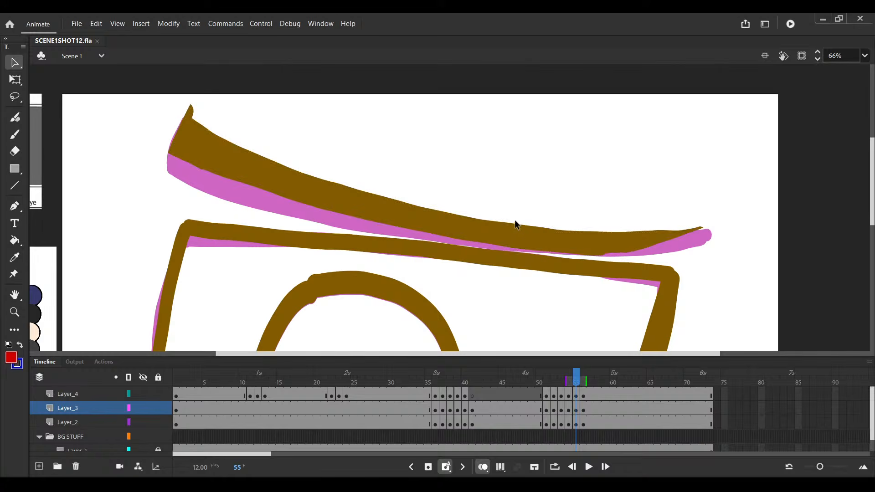
{"action": "left_click", "coordinate": [516, 239]}
{"action": "key", "text": "Delete"}
{"action": "scroll", "coordinate": [205, 136], "scroll_direction": "up", "scroll_amount": 2}
{"action": "key", "text": "ctrl+s"}
Brush the frame 55 eyebrow's short slanted inner edge between the onion-skinned eyebrows of frames 54 and 56
{"action": "key", "text": "b"}
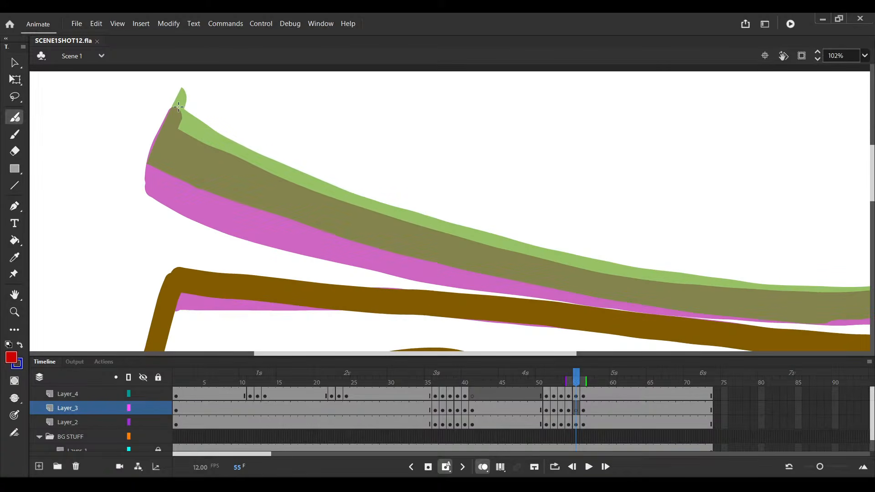
{"action": "left_click_drag", "start_coordinate": [178, 107], "coordinate": [151, 178]}
{"action": "key", "text": "ctrl+z"}
{"action": "scroll", "coordinate": [201, 145], "scroll_direction": "down", "scroll_amount": 2}
{"action": "left_click_drag", "start_coordinate": [223, 132], "coordinate": [142, 141]}
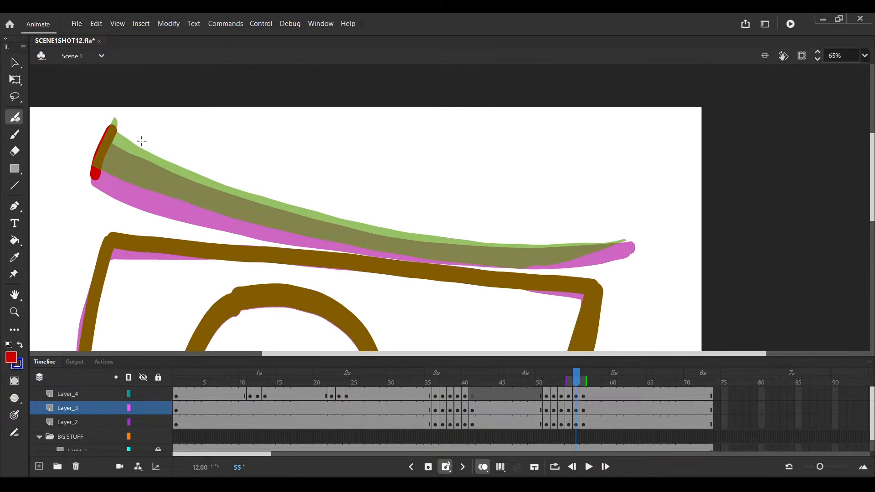
Draw the frame 55 eyebrow's upper edge, curving down from the inner edge and lifting slightly at the outer tip
{"action": "key", "text": "v"}
{"action": "left_click", "coordinate": [108, 143]}
{"action": "key", "text": "b"}
{"action": "left_click_drag", "start_coordinate": [110, 141], "coordinate": [631, 242]}
{"action": "key", "text": "v"}
{"action": "left_click", "coordinate": [611, 249]}
{"action": "key", "text": "b"}
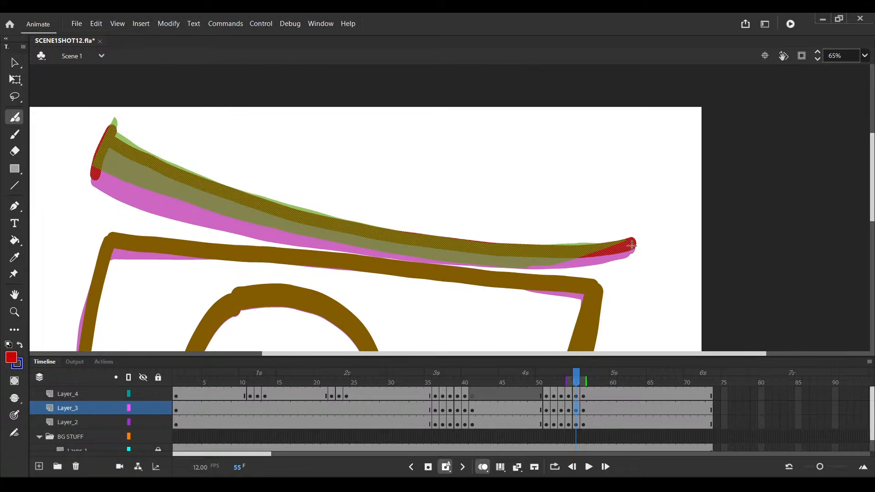
Draw the frame 55 eyebrow's lower edge from the outer tip back to the bottom of the inner edge
{"action": "key", "text": "ctrl+shift+a"}
{"action": "key", "text": "ctrl+s"}
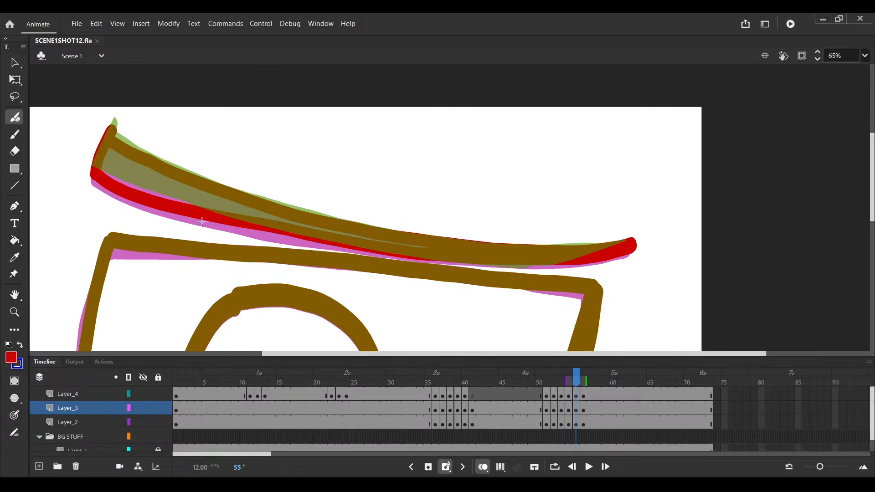
{"action": "key", "text": "ctrl+z"}
{"action": "left_click", "coordinate": [633, 245]}
{"action": "key", "text": "ctrl+z"}
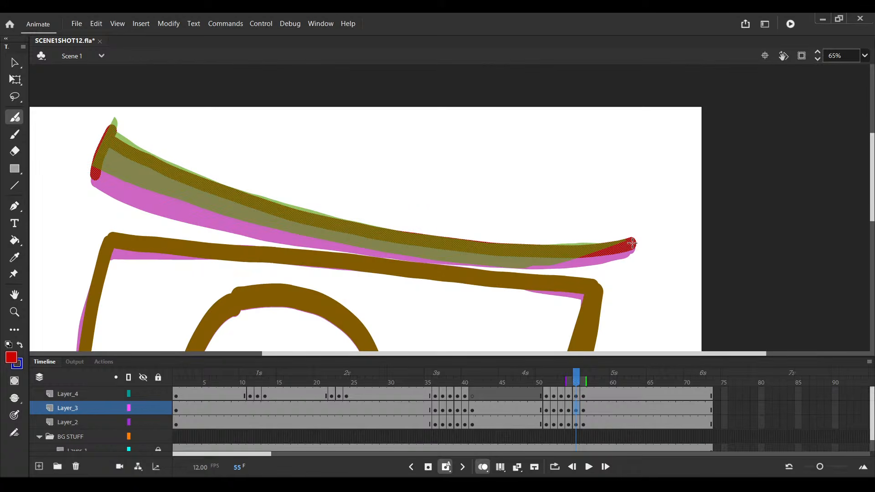
{"action": "left_click_drag", "start_coordinate": [633, 243], "coordinate": [110, 184]}
{"action": "key", "text": "e"}
{"action": "mouse_move", "coordinate": [275, 233]}
{"action": "left_mouse_down"}
{"action": "mouse_move", "coordinate": [114, 188]}
{"action": "mouse_move", "coordinate": [275, 233]}
{"action": "left_mouse_up"}
{"action": "key", "text": "b"}
{"action": "left_click_drag", "start_coordinate": [95, 175], "coordinate": [161, 202]}
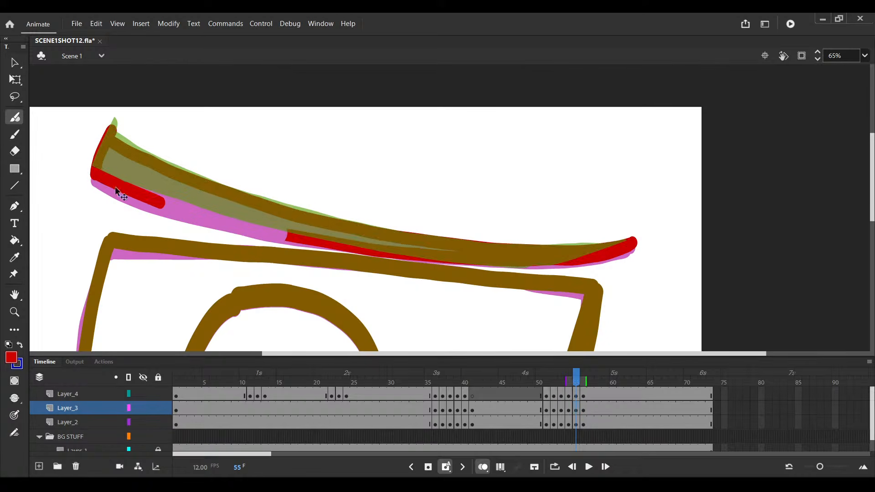
{"action": "key", "text": "ctrl+z"}
{"action": "key", "text": "ctrl+z"}
Fill the inside of the frame 55 eyebrow outline with solid red and save
{"action": "key", "text": "k"}
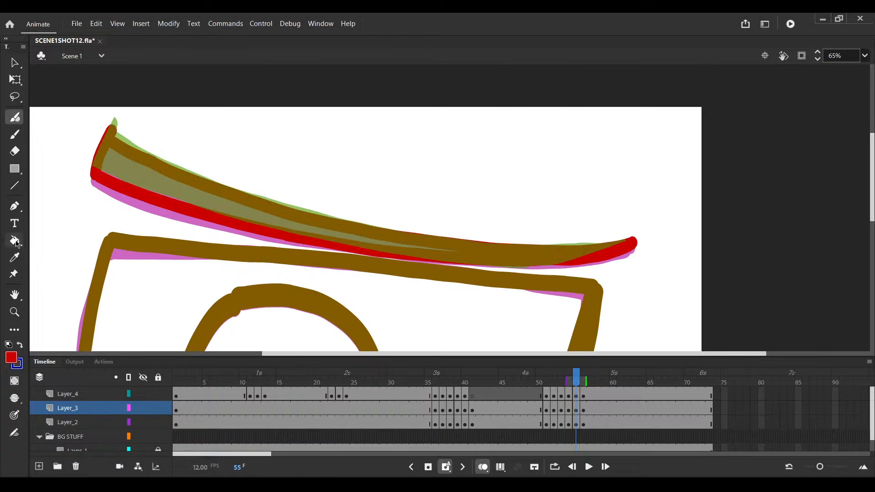
{"action": "key", "text": "ctrl+shift+a"}
{"action": "key", "text": "ctrl+s"}
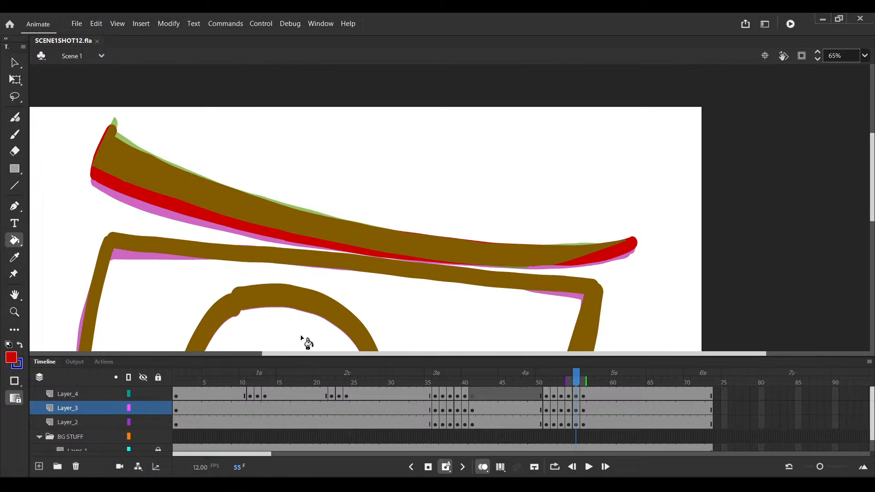
Squash the frame 55 eyebrow slightly in height with Free Transform and rotate it very slightly clockwise
{"action": "key", "text": "v"}
{"action": "left_click", "coordinate": [320, 240]}
{"action": "key", "text": "q"}
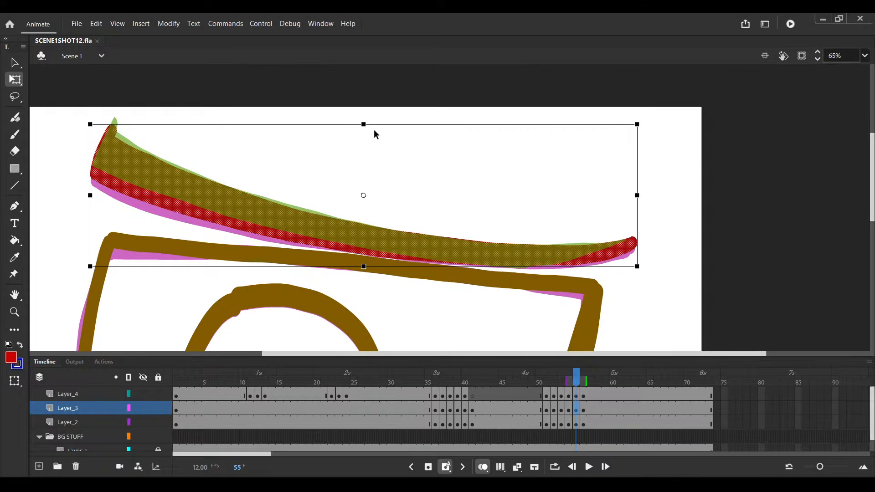
{"action": "scroll", "coordinate": [374, 131], "scroll_direction": "up", "scroll_amount": 2}
{"action": "left_click_drag", "start_coordinate": [357, 119], "coordinate": [357, 128]}
{"action": "scroll", "coordinate": [360, 131], "scroll_direction": "down", "scroll_amount": 3}
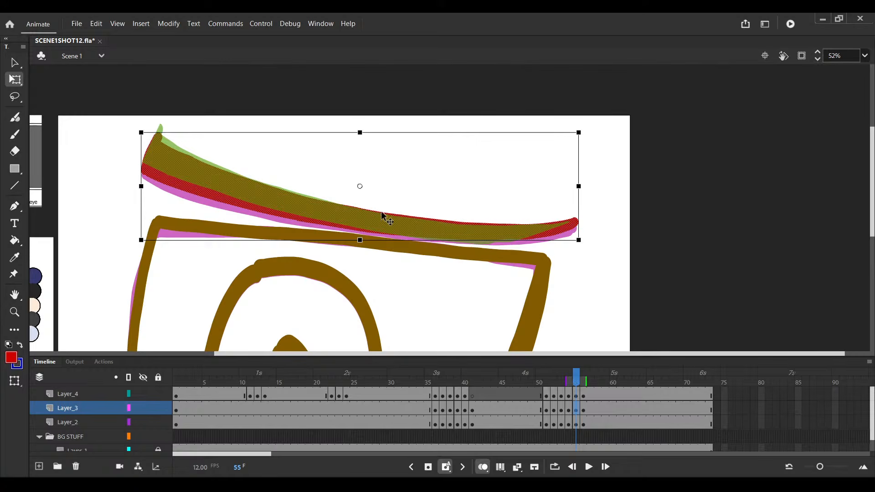
{"action": "left_click_drag", "start_coordinate": [360, 186], "coordinate": [198, 195]}
Taper the outer tip of the frame 55 eyebrow to a point with the Eraser and play back the opening from frame 50
{"action": "scroll", "coordinate": [583, 134], "scroll_direction": "up", "scroll_amount": 3}
{"action": "key", "text": "e"}
{"action": "scroll", "coordinate": [527, 308], "scroll_direction": "down", "scroll_amount": 4}
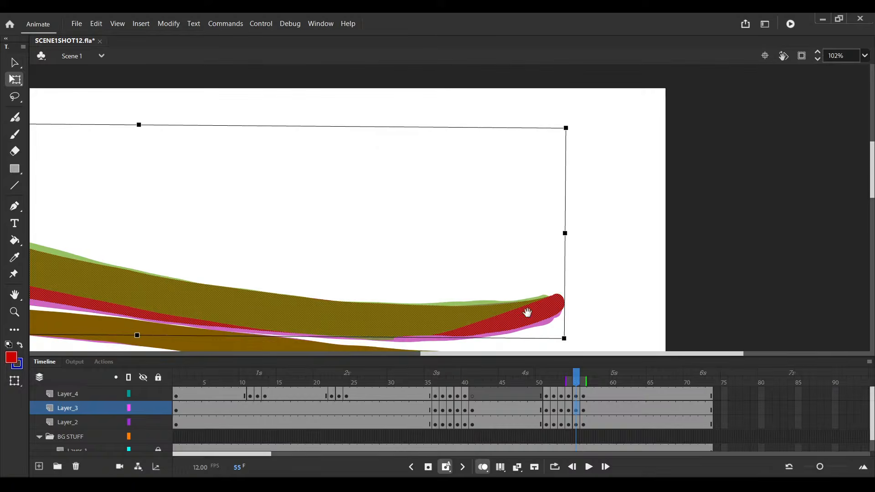
{"action": "left_click", "coordinate": [458, 266]}
{"action": "mouse_move", "coordinate": [458, 266]}
{"action": "left_mouse_down"}
{"action": "mouse_move", "coordinate": [574, 216]}
{"action": "mouse_move", "coordinate": [552, 225]}
{"action": "left_mouse_up"}
{"action": "key", "text": "ctrl+s"}
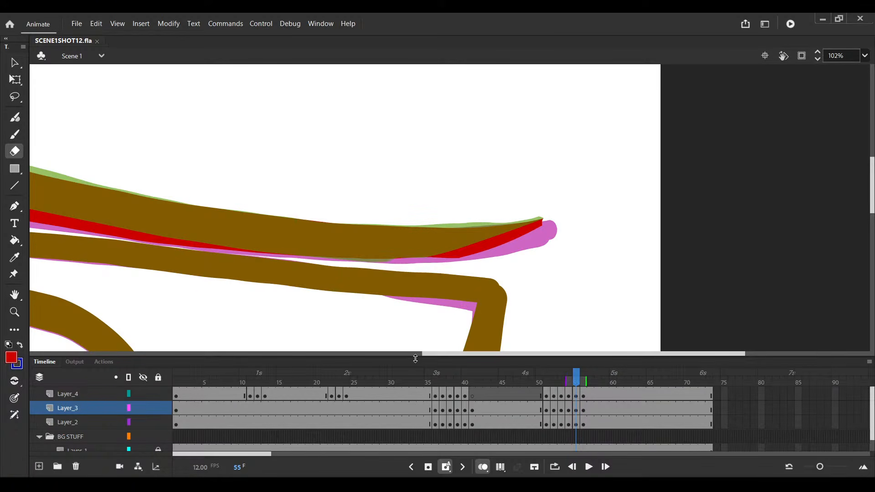
{"action": "scroll", "coordinate": [606, 246], "scroll_direction": "down", "scroll_amount": 5}
{"action": "left_click", "coordinate": [539, 410]}
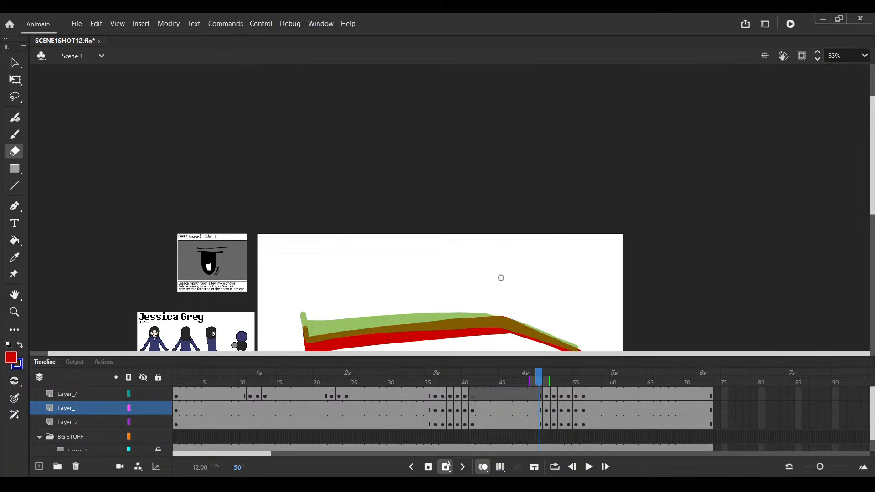
{"action": "scroll", "coordinate": [534, 294], "scroll_direction": "down", "scroll_amount": 5}
{"action": "key", "text": "Return"}
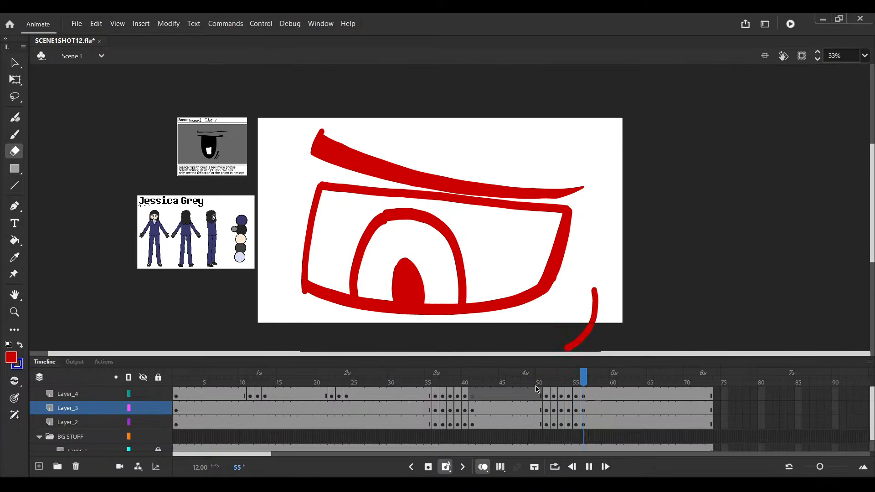
Shift the closing in-betweens on Layer_2 to Layer_4 to start at frame 43, lengthening the open hold and shortening the closed hold
{"action": "left_click", "coordinate": [418, 406]}
{"action": "left_click_drag", "start_coordinate": [487, 423], "coordinate": [481, 399]}
{"action": "left_click", "coordinate": [472, 406]}
{"action": "left_click_drag", "start_coordinate": [514, 426], "coordinate": [481, 402]}
{"action": "key", "text": "Return"}
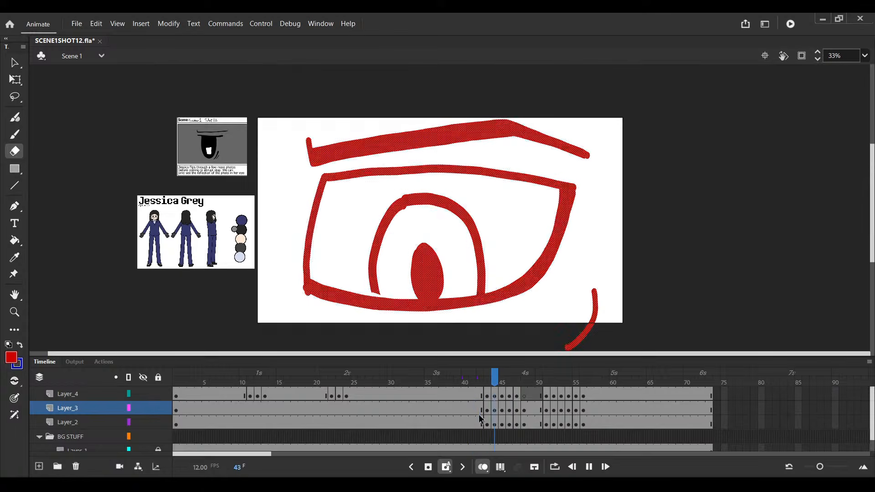
Clear the first closing keyframe at frame 43 so the closing starts at frame 44, and play back the blink
{"action": "left_click", "coordinate": [486, 397]}
{"action": "key", "text": "Return"}
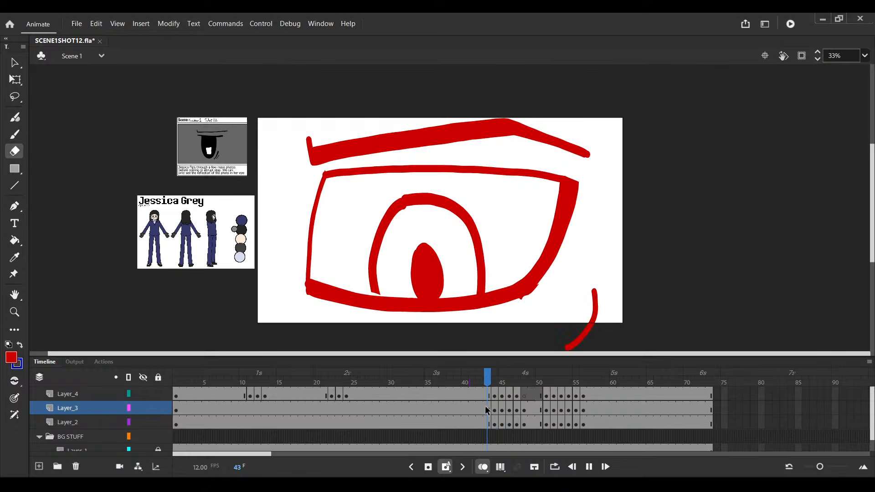
{"action": "left_click", "coordinate": [488, 410]}
{"action": "key", "text": "Return"}
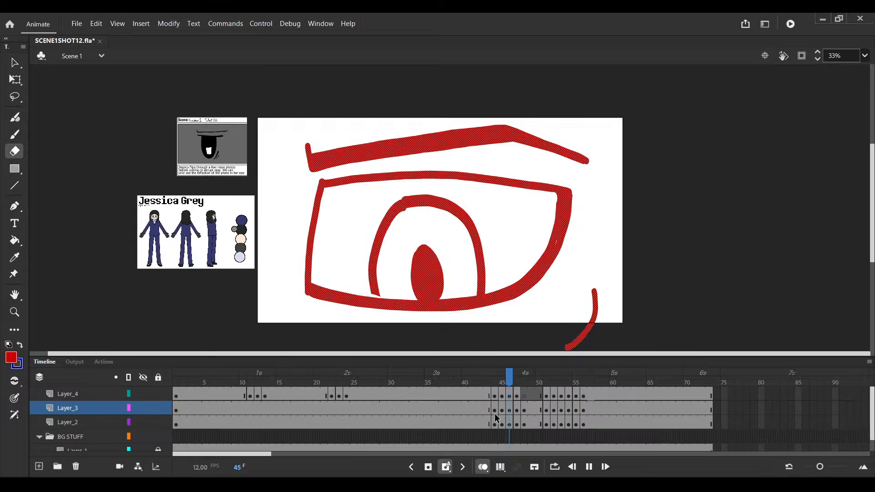
{"action": "left_click", "coordinate": [495, 423]}
Play the animation from frame 41 and again from frame 10 to check the timing of the blink
{"action": "left_click", "coordinate": [546, 420]}
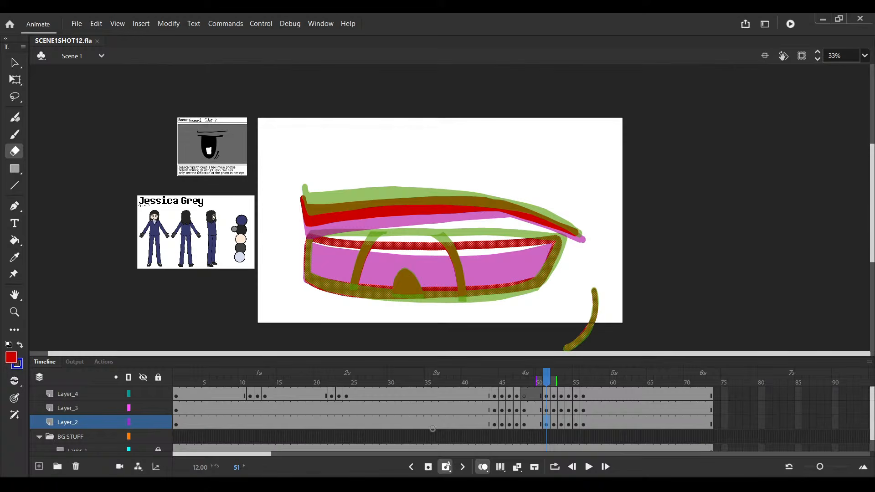
{"action": "left_click", "coordinate": [471, 408]}
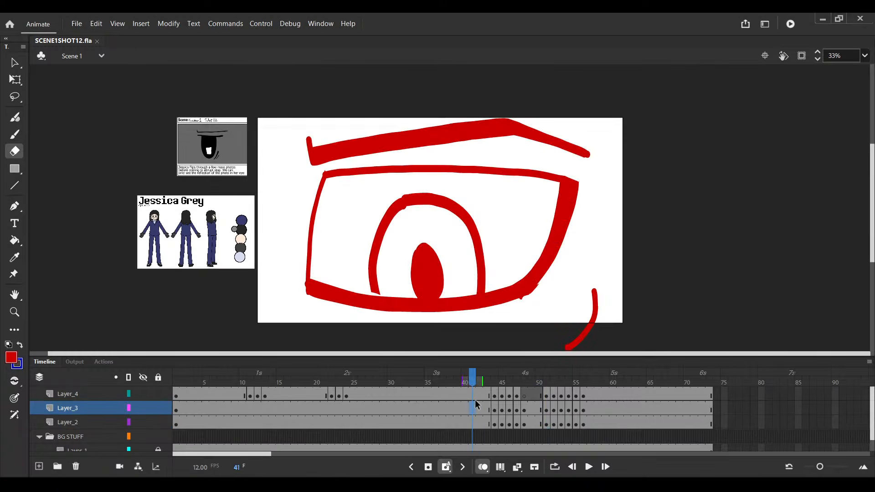
{"action": "key", "text": "Return"}
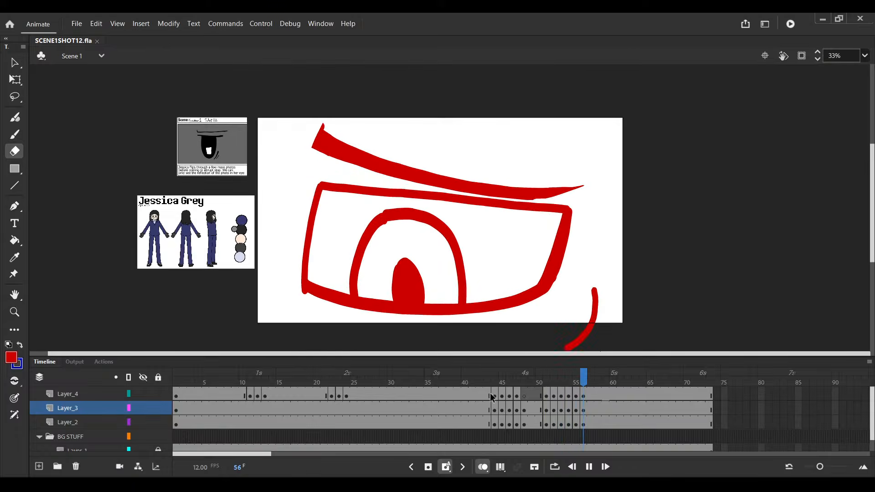
{"action": "left_click", "coordinate": [487, 396]}
{"action": "left_click", "coordinate": [237, 406]}
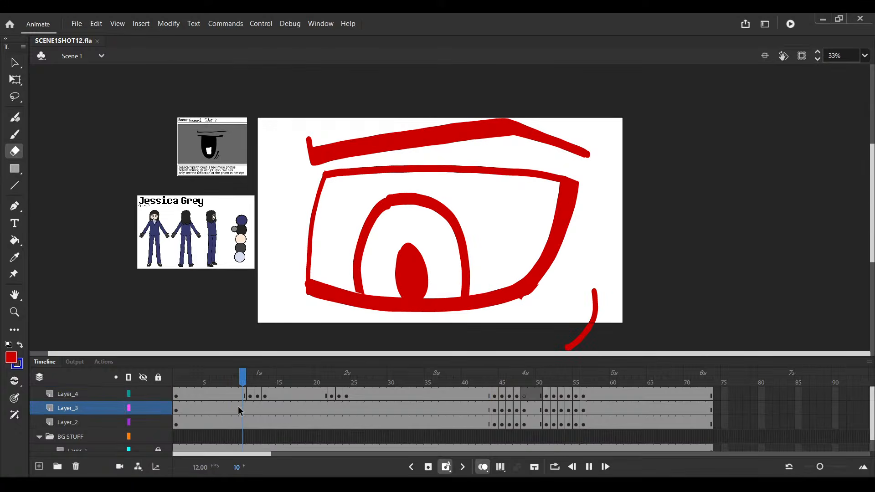
{"action": "key", "text": "Return"}
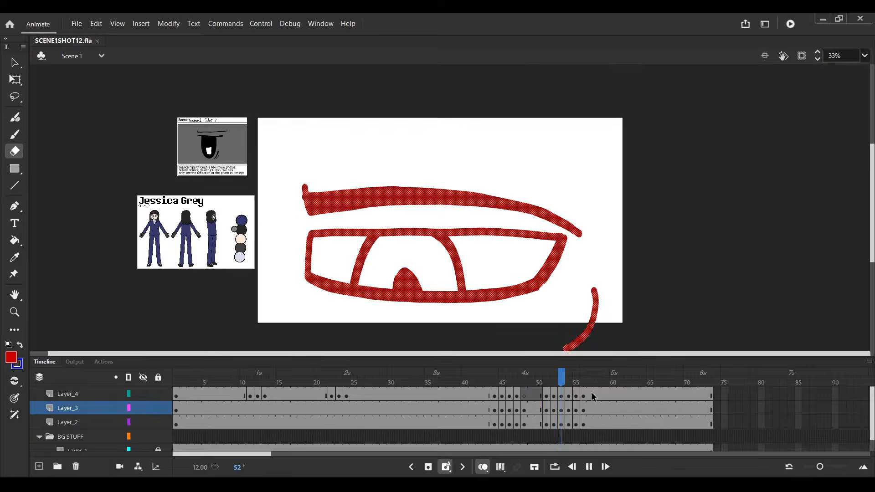
{"action": "key", "text": "Return"}
Insert four frames at frames 65 and 66 across all layers to lengthen the final hold, and save
{"action": "scroll", "coordinate": [655, 445], "scroll_direction": "down", "scroll_amount": 1}
{"action": "left_click", "coordinate": [655, 431]}
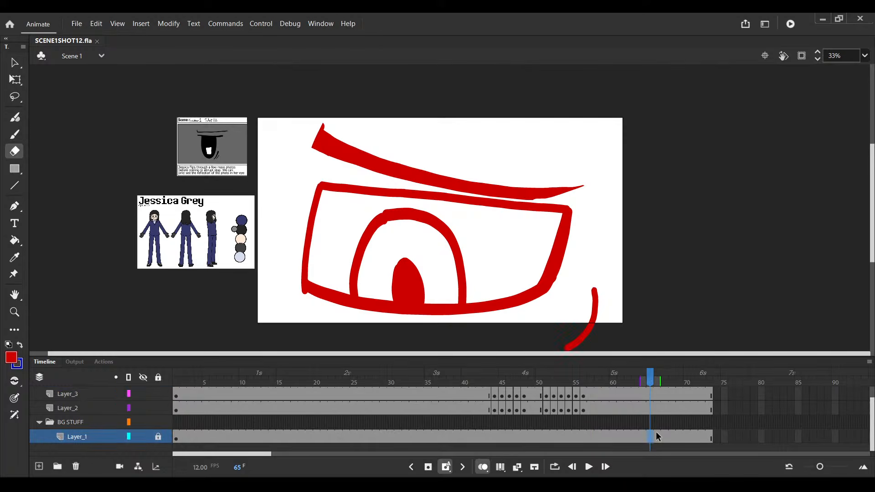
{"action": "scroll", "coordinate": [655, 431], "scroll_direction": "up", "scroll_amount": 1}
{"action": "left_click", "coordinate": [656, 388], "text": "shift"}
{"action": "key", "text": "F5"}
{"action": "key", "text": "F5"}
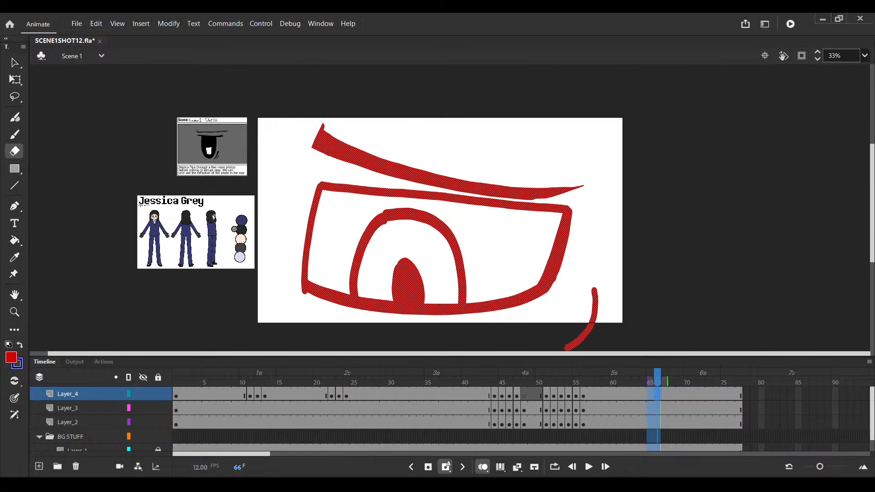
{"action": "key", "text": "ctrl+s"}
Turn on looped playback, set the loop range from about frame 8 to about frame 61, and play it
{"action": "left_click", "coordinate": [242, 394]}
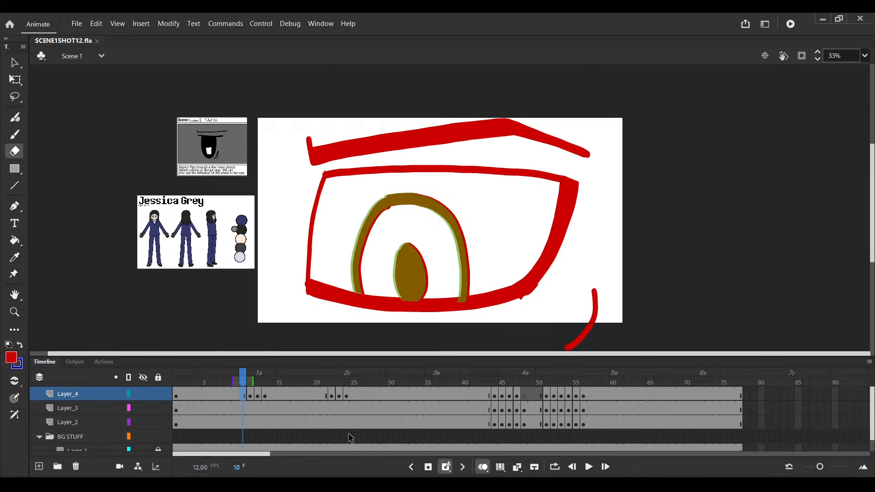
{"action": "left_click", "coordinate": [554, 467]}
{"action": "left_click_drag", "start_coordinate": [266, 374], "coordinate": [622, 373]}
{"action": "key", "text": "Return"}
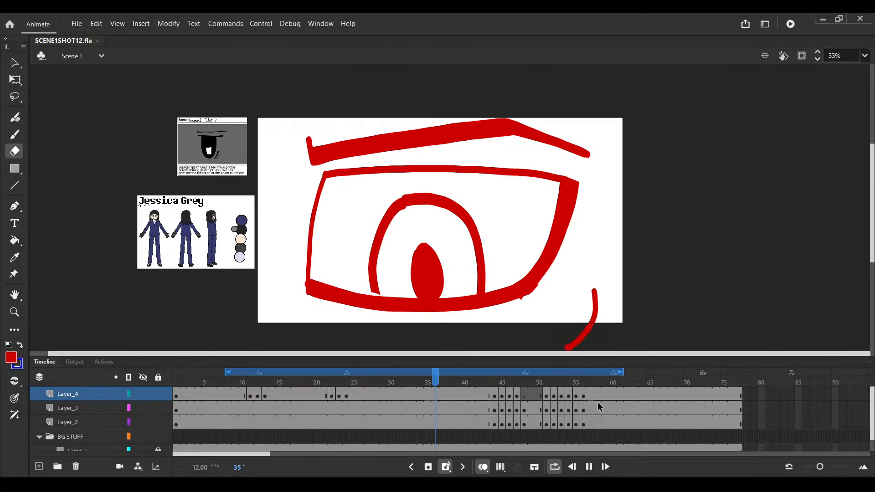
Try to return the iris to its starting position at frame 33 by moving a frame 7 keyframe there on Layer_4
{"action": "left_click", "coordinate": [353, 395]}
{"action": "left_click", "coordinate": [332, 395]}
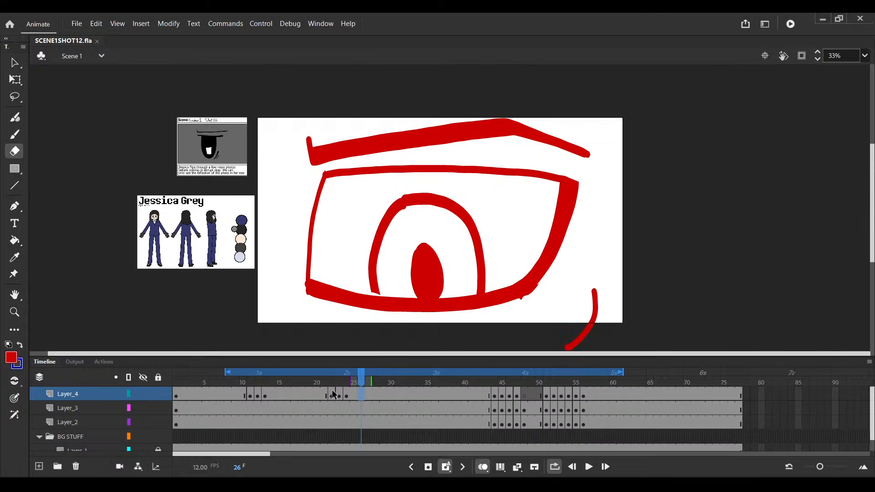
{"action": "left_click", "coordinate": [348, 395]}
{"action": "left_click", "coordinate": [365, 397]}
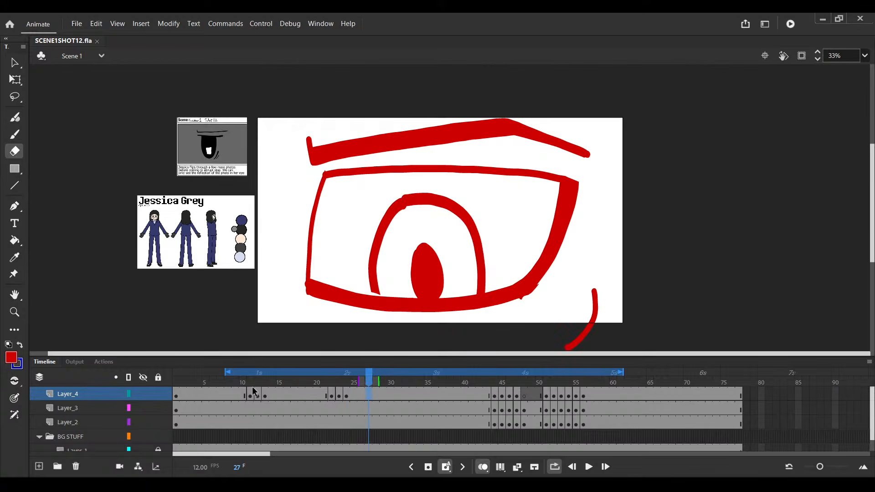
{"action": "left_click", "coordinate": [222, 394]}
{"action": "key", "text": "F6"}
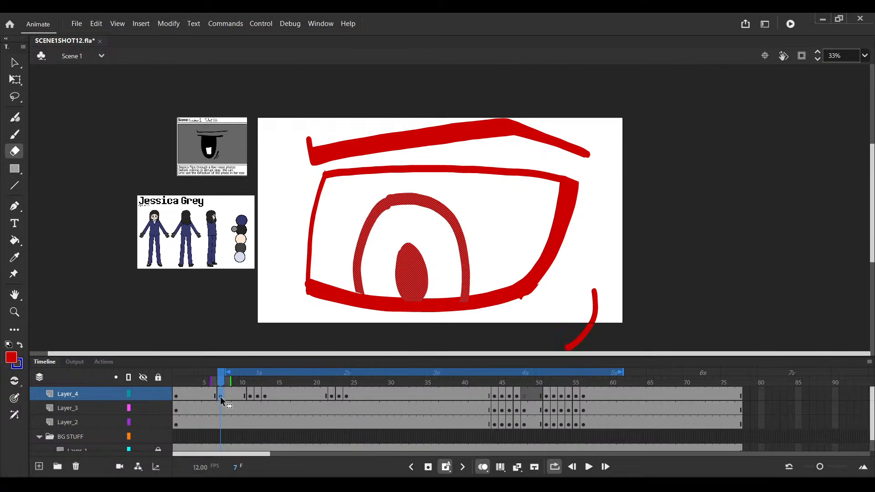
{"action": "left_click_drag", "start_coordinate": [220, 395], "coordinate": [412, 395]}
{"action": "left_click", "coordinate": [561, 396]}
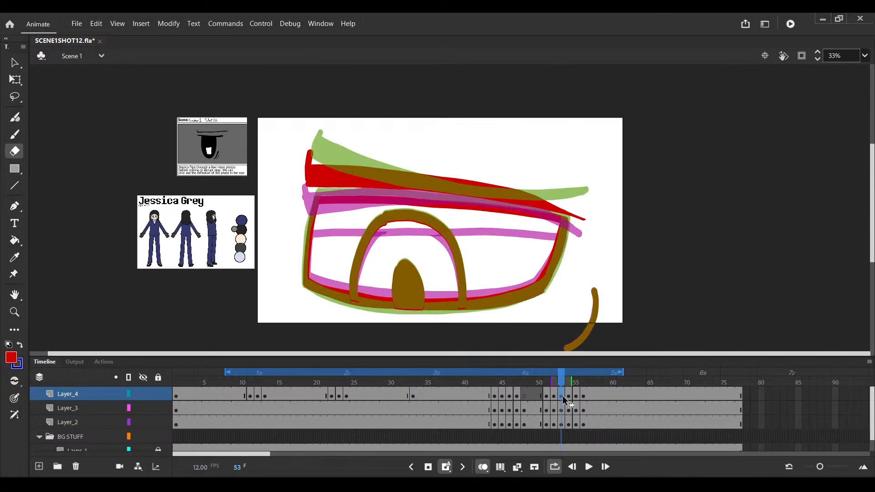
Turn off onion skinning, undo the iris keyframes tried around frame 33 on Layer_4, and save
{"action": "left_click", "coordinate": [482, 467]}
{"action": "left_click", "coordinate": [436, 396]}
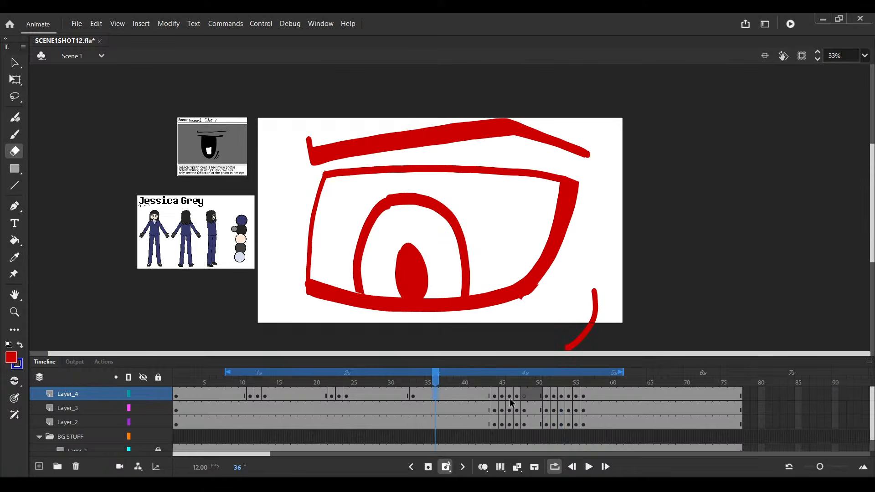
{"action": "left_click", "coordinate": [552, 397]}
{"action": "left_click", "coordinate": [413, 395]}
{"action": "left_click", "coordinate": [496, 395]}
{"action": "left_click", "coordinate": [412, 395]}
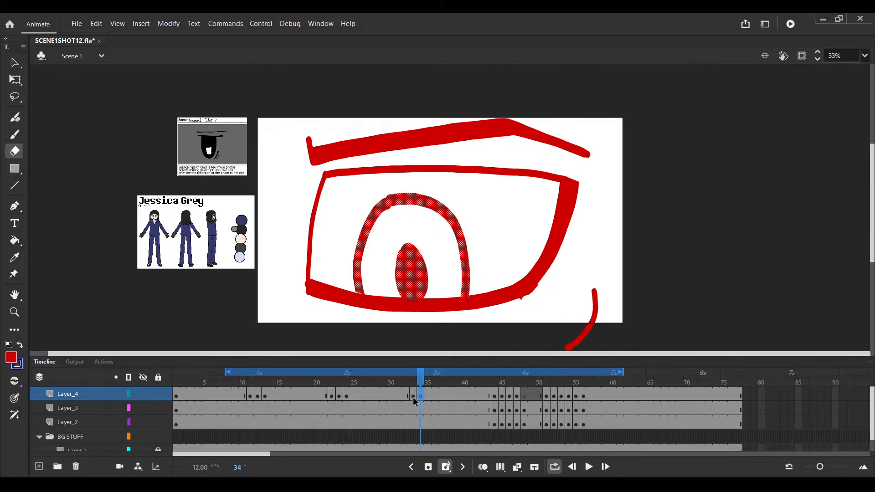
{"action": "key", "text": "ctrl+z"}
{"action": "key", "text": "ctrl+s"}
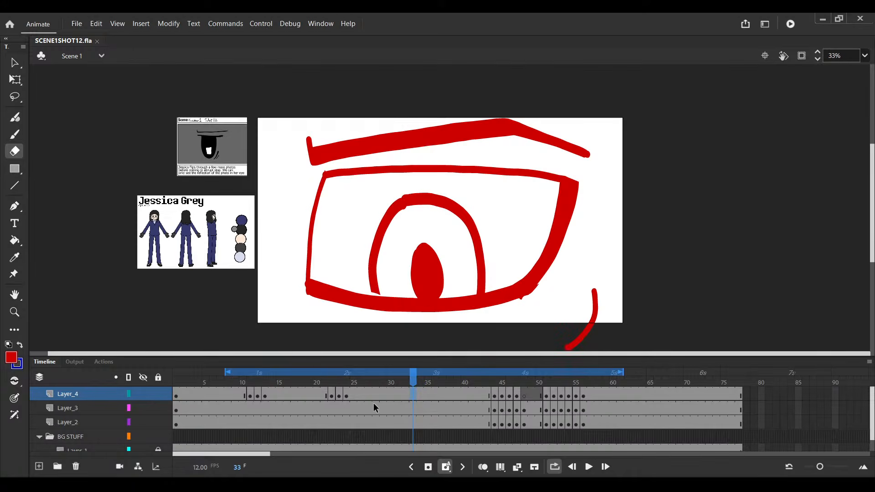
Play the looped animation from about frame 9 to review the timing, and stop at frame 11
{"action": "left_click", "coordinate": [233, 393]}
{"action": "key", "text": "Return"}
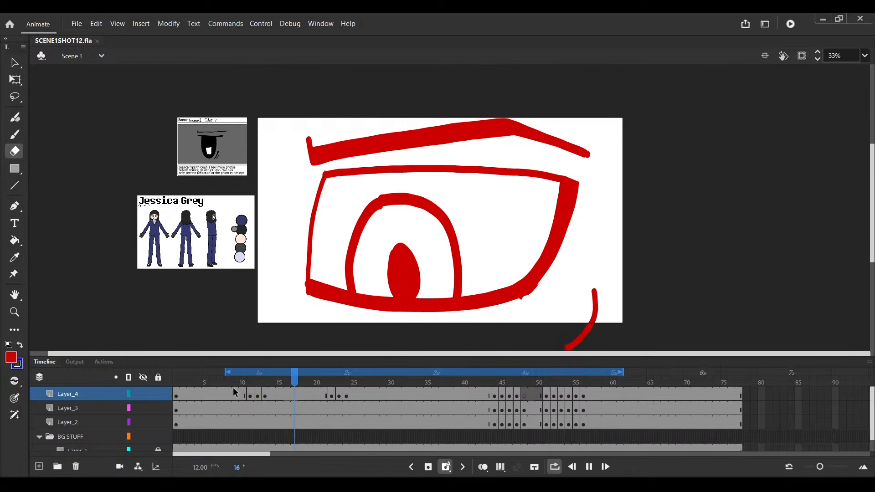
{"action": "left_click", "coordinate": [250, 408]}
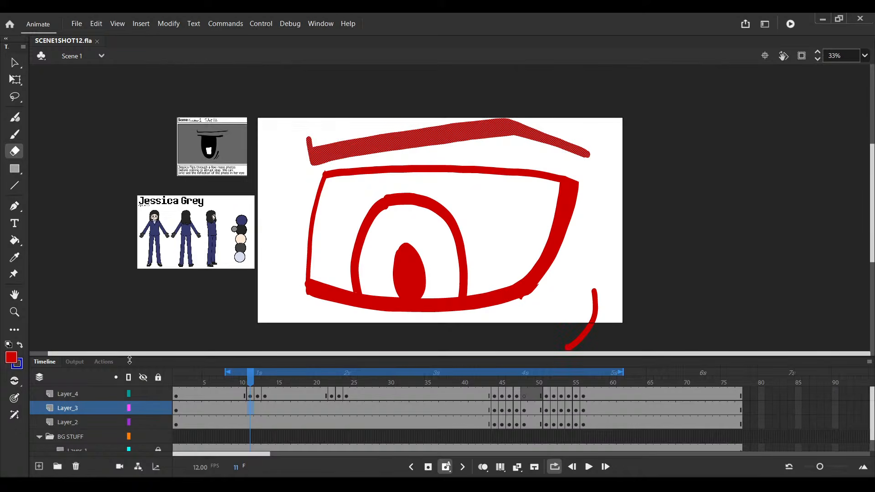
Create a new layer folder, move Layer_4, Layer_3 and Layer_2 into it, and collapse it
{"action": "left_click", "coordinate": [74, 396]}
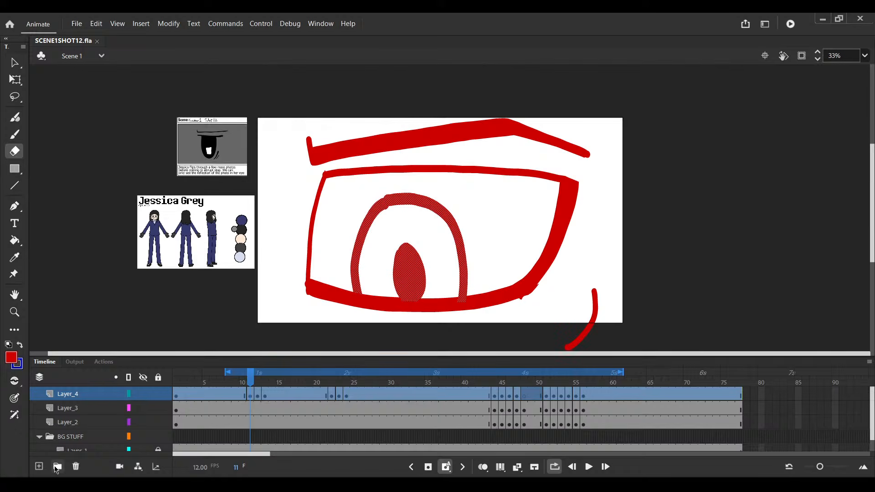
{"action": "left_click", "coordinate": [57, 467]}
{"action": "left_click", "coordinate": [80, 436]}
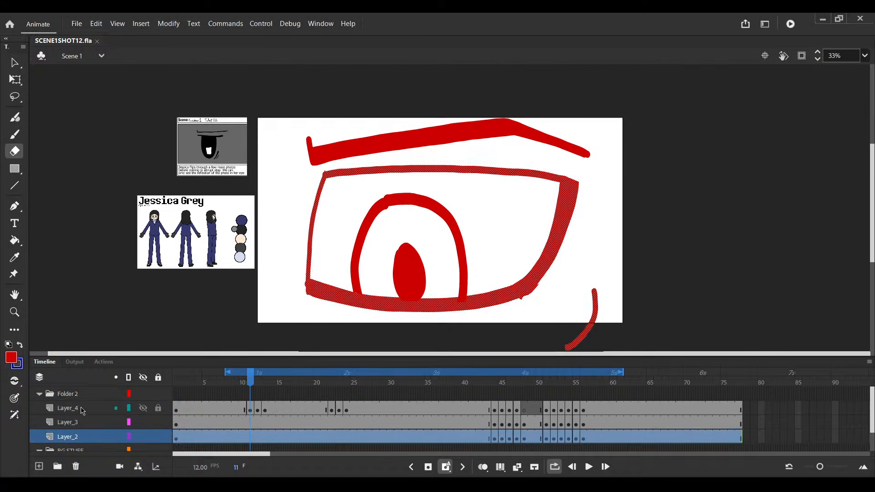
{"action": "left_click", "coordinate": [82, 412], "text": "shift"}
{"action": "left_click_drag", "start_coordinate": [82, 412], "coordinate": [68, 395]}
{"action": "left_click", "coordinate": [39, 394]}
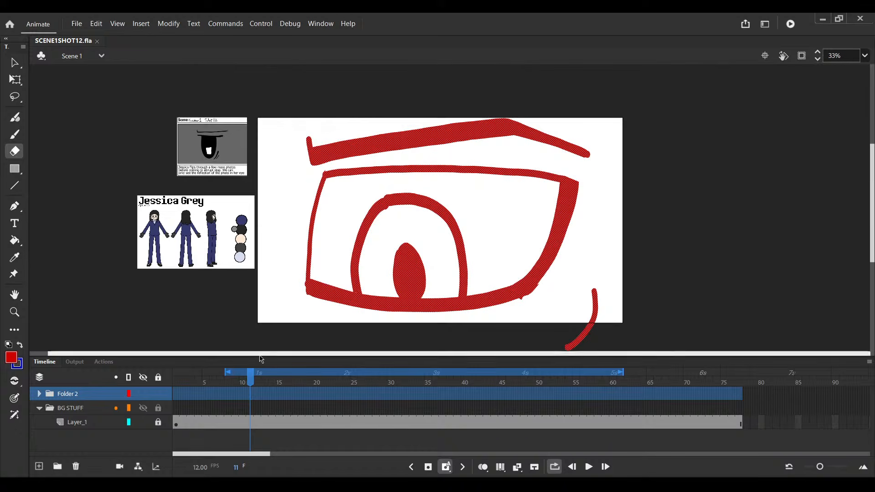
Turn off looped playback, and make the sketch folder semi-transparent and locked
{"action": "left_click", "coordinate": [555, 467]}
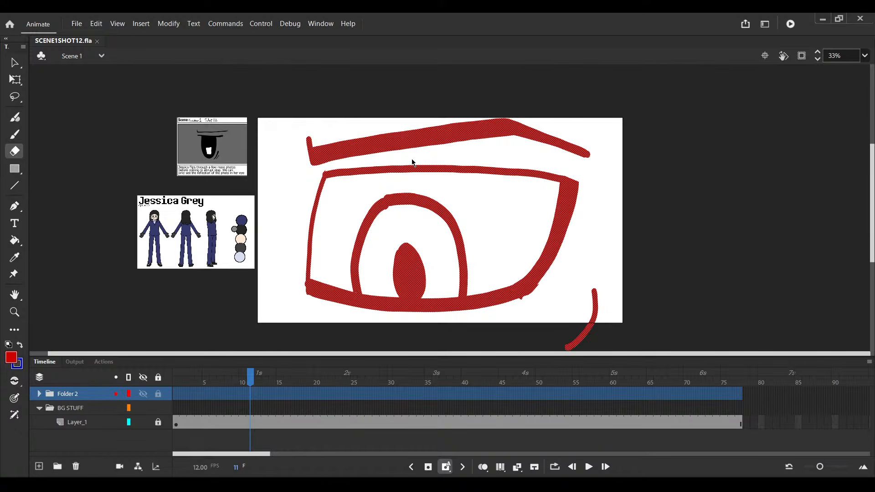
{"action": "left_click", "coordinate": [143, 393], "text": "shift"}
{"action": "left_click", "coordinate": [158, 393]}
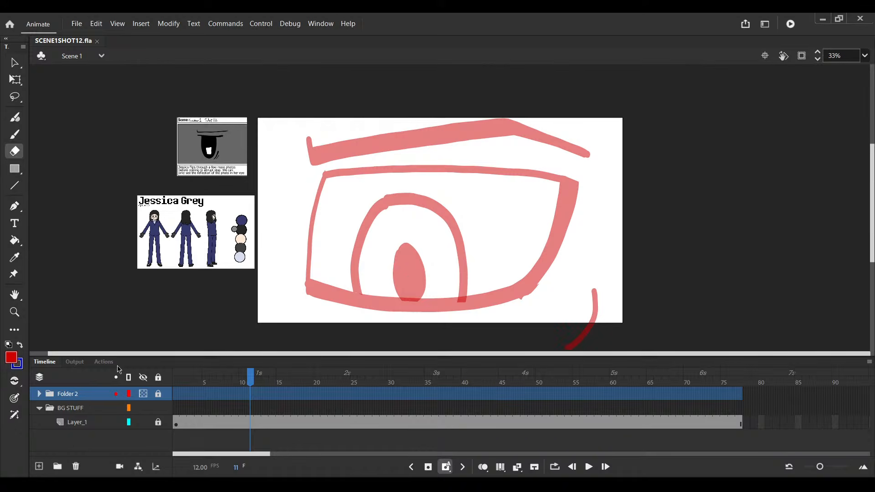
Add a new layer above the sketch folder and ready a brush with black colour for inking
{"action": "left_click", "coordinate": [39, 466]}
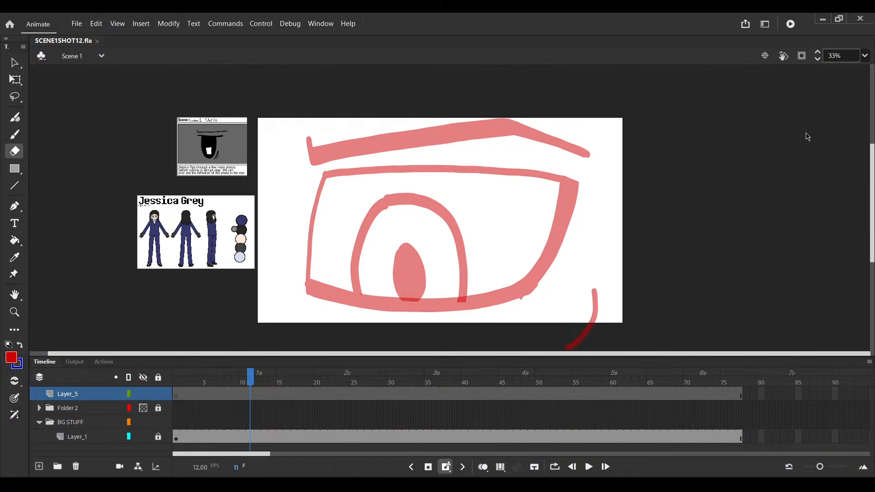
{"action": "key", "text": "b"}
{"action": "scroll", "coordinate": [448, 281], "scroll_direction": "down", "scroll_amount": 2}
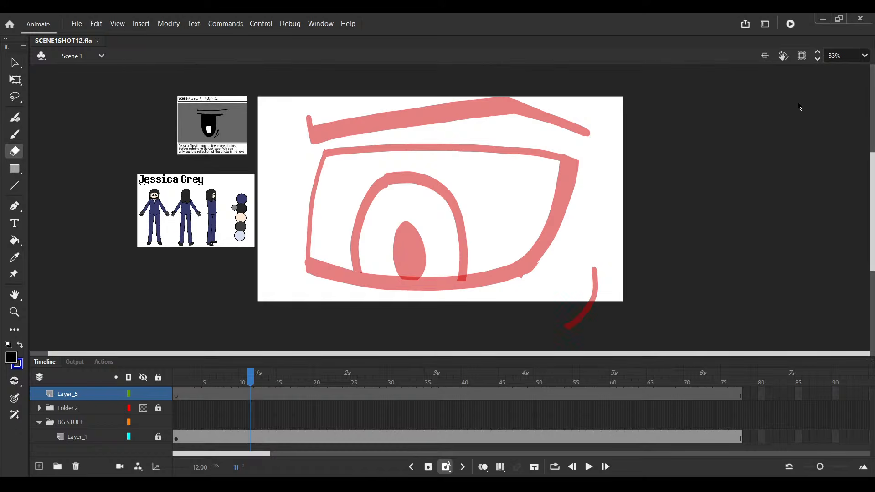
{"action": "key", "text": "y"}
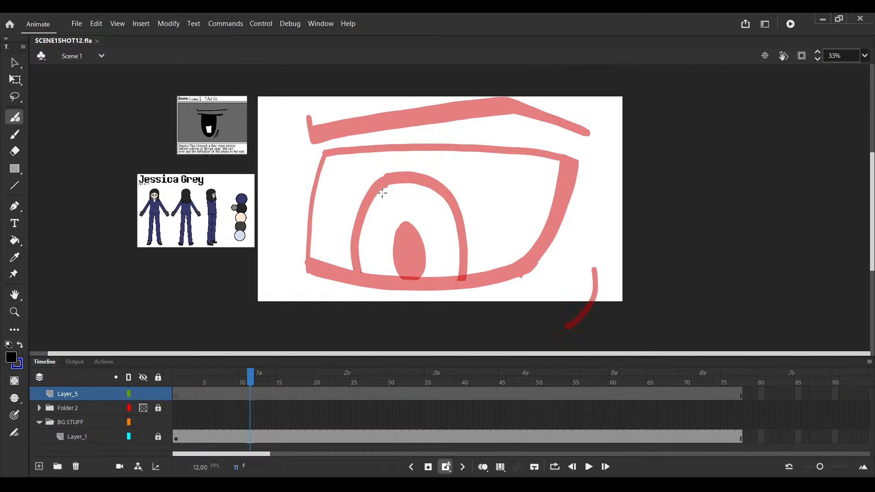
Try inking the left edge of the eye in black over the faded sketch at frame 11
{"action": "left_click_drag", "start_coordinate": [382, 191], "coordinate": [377, 211]}
{"action": "scroll", "coordinate": [398, 192], "scroll_direction": "up", "scroll_amount": 3}
{"action": "scroll", "coordinate": [397, 192], "scroll_direction": "down", "scroll_amount": 1}
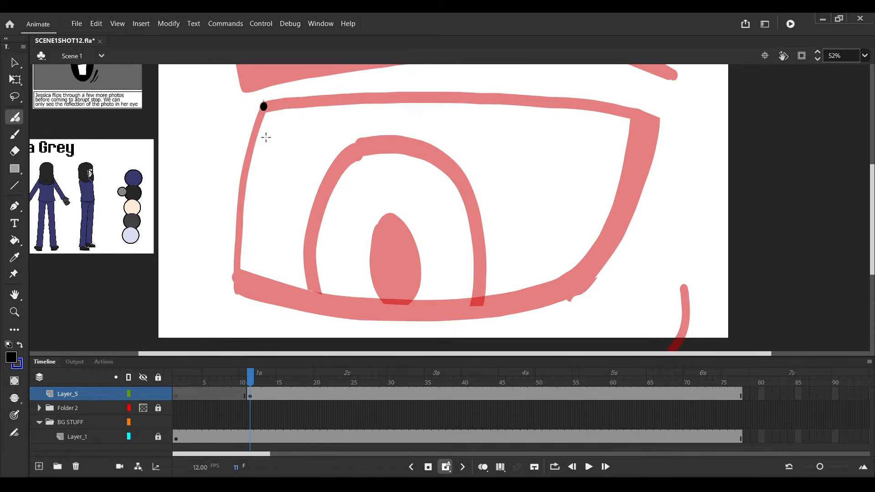
{"action": "left_click_drag", "start_coordinate": [262, 107], "coordinate": [234, 239]}
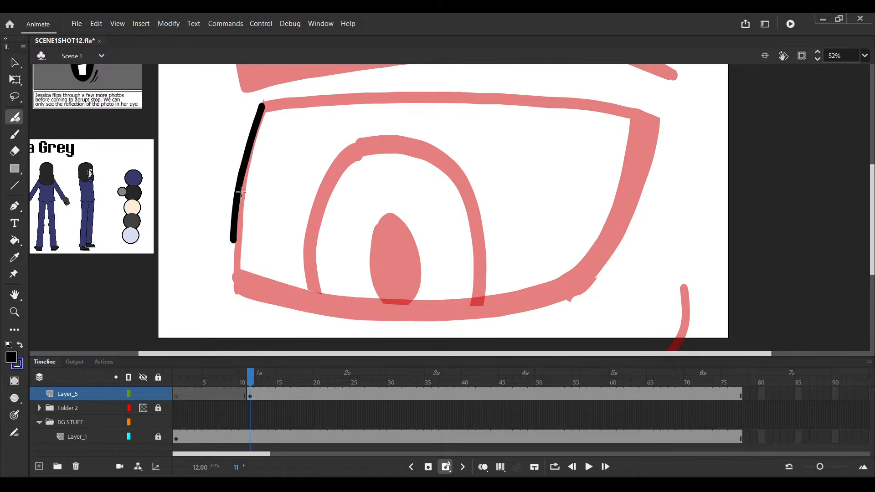
{"action": "key", "text": "ctrl+z"}
{"action": "left_click_drag", "start_coordinate": [262, 107], "coordinate": [234, 282]}
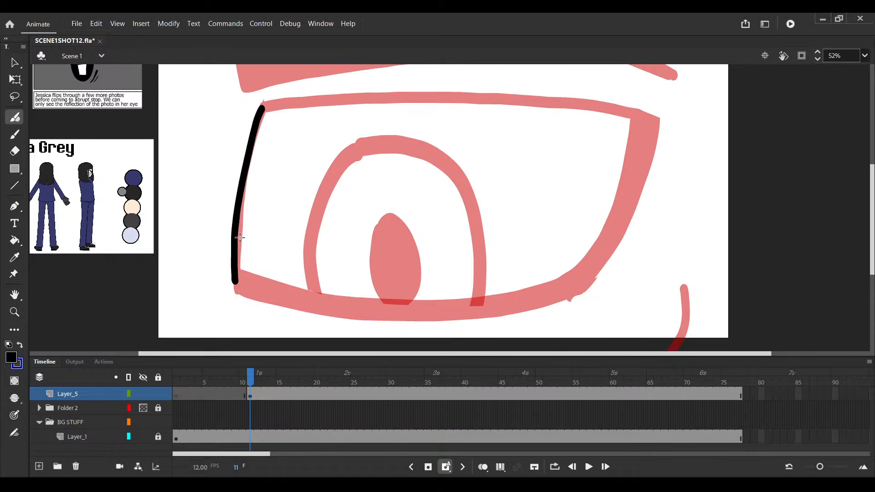
{"action": "key", "text": "ctrl+z"}
{"action": "key", "text": "ctrl+s"}
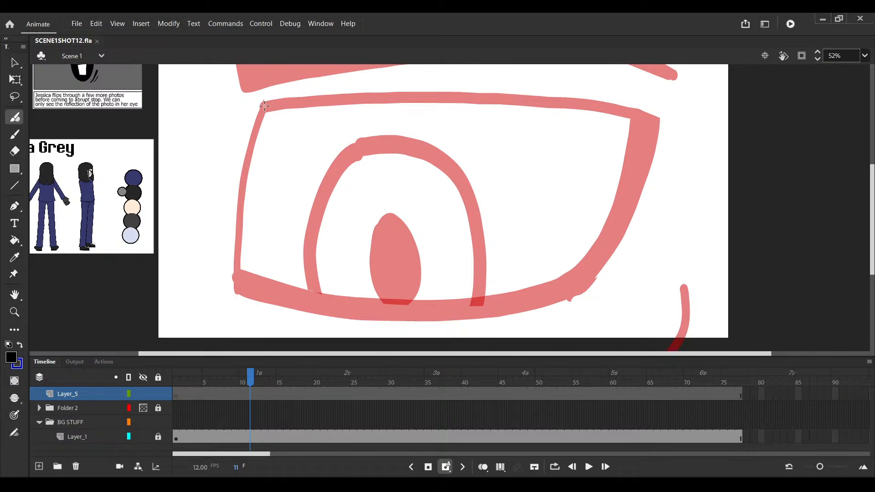
{"action": "left_click_drag", "start_coordinate": [263, 106], "coordinate": [245, 165]}
{"action": "left_click_drag", "start_coordinate": [264, 108], "coordinate": [241, 184]}
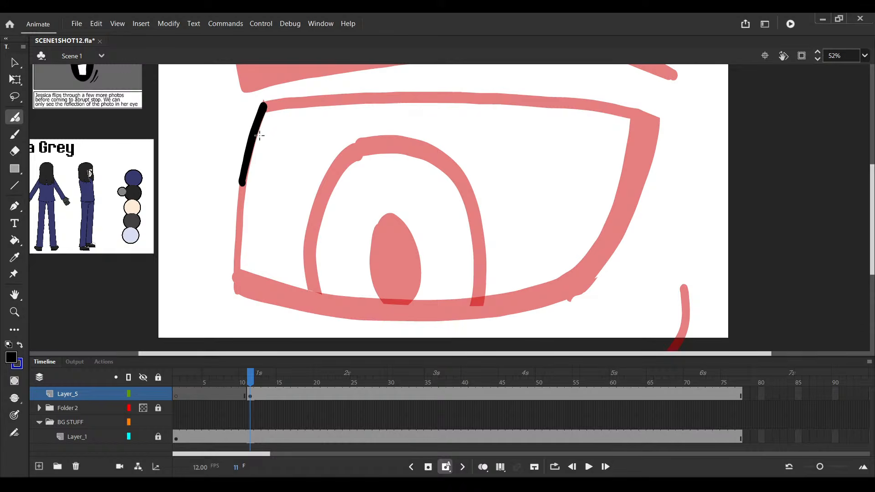
{"action": "key", "text": "ctrl+z"}
{"action": "key", "text": "ctrl+z"}
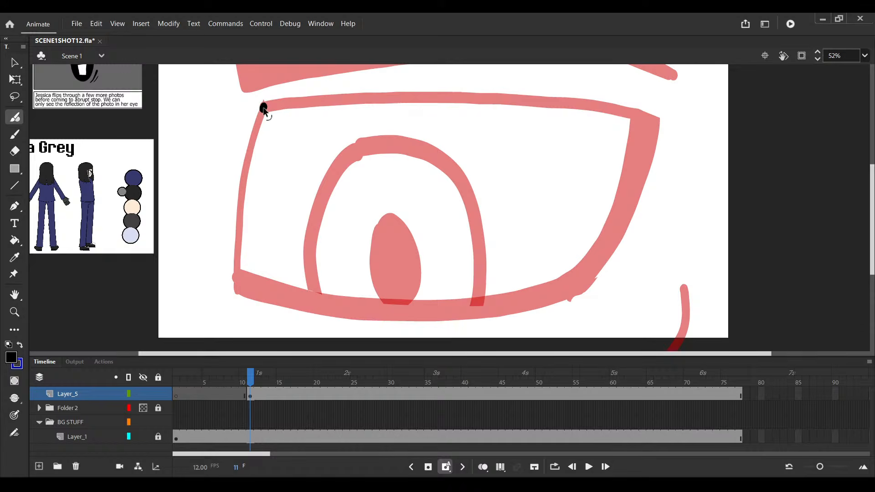
{"action": "key", "text": "ctrl+z"}
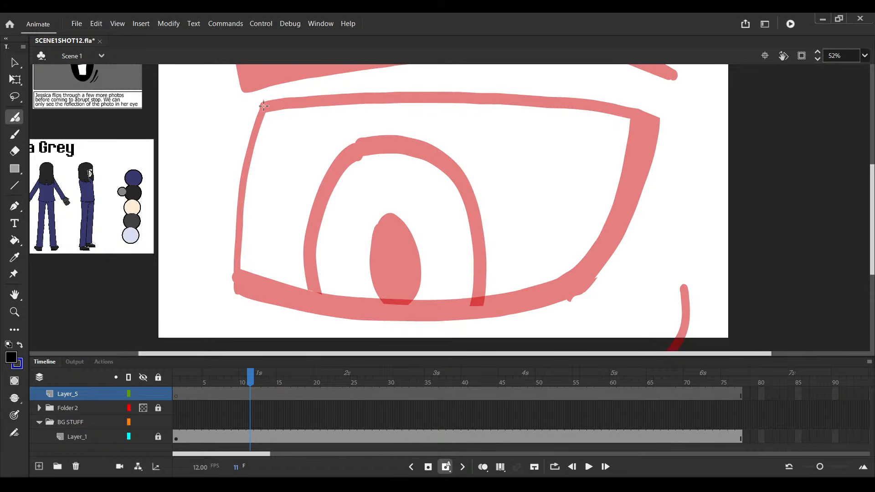
Ink the left edge of the eye in black from the upper corner to the lower corner, and save
{"action": "left_click_drag", "start_coordinate": [264, 106], "coordinate": [239, 293]}
{"action": "left_click_drag", "start_coordinate": [465, 202], "coordinate": [408, 225]}
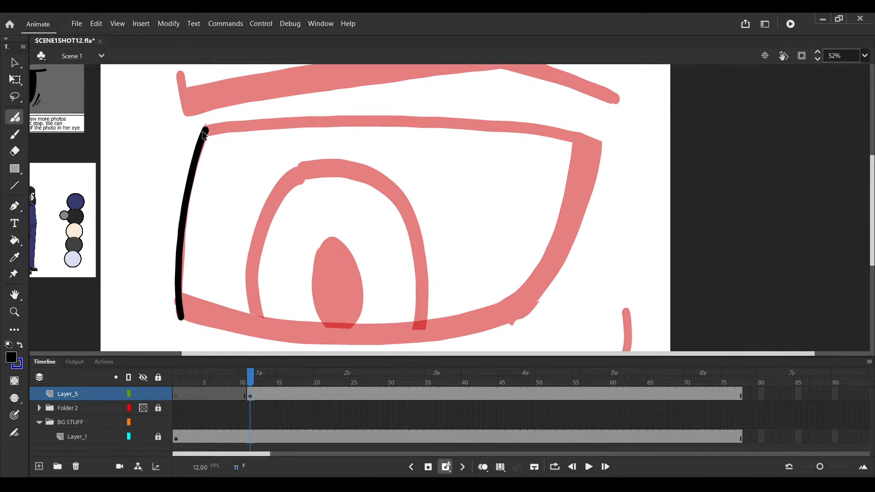
{"action": "key", "text": "ctrl+s"}
Ink the upper lid line from the eye's upper left corner to its upper right corner, and save
{"action": "left_click", "coordinate": [205, 129], "text": "ctrl"}
{"action": "key", "text": "b"}
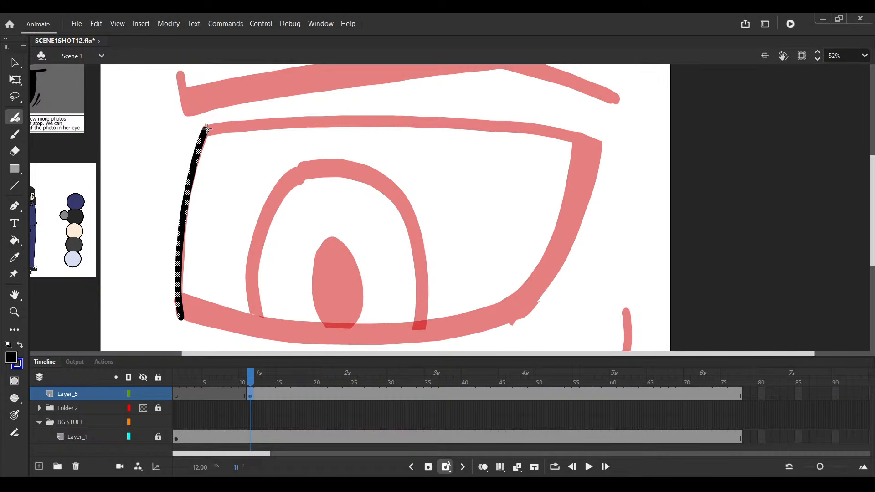
{"action": "left_click_drag", "start_coordinate": [206, 128], "coordinate": [601, 142]}
{"action": "key", "text": "ctrl+s"}
Erase the overhanging tip at the lower end of the inked left edge
{"action": "left_click_drag", "start_coordinate": [451, 286], "coordinate": [399, 249]}
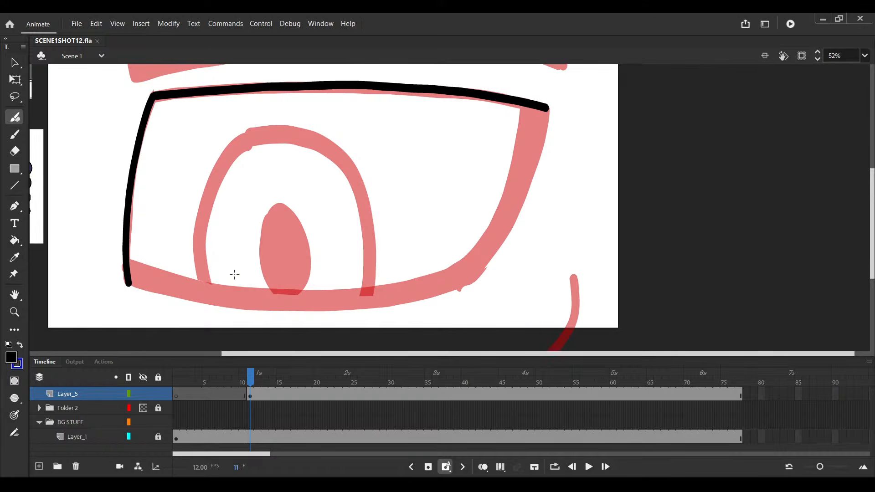
{"action": "left_click_drag", "start_coordinate": [125, 280], "coordinate": [126, 285]}
{"action": "key", "text": "e"}
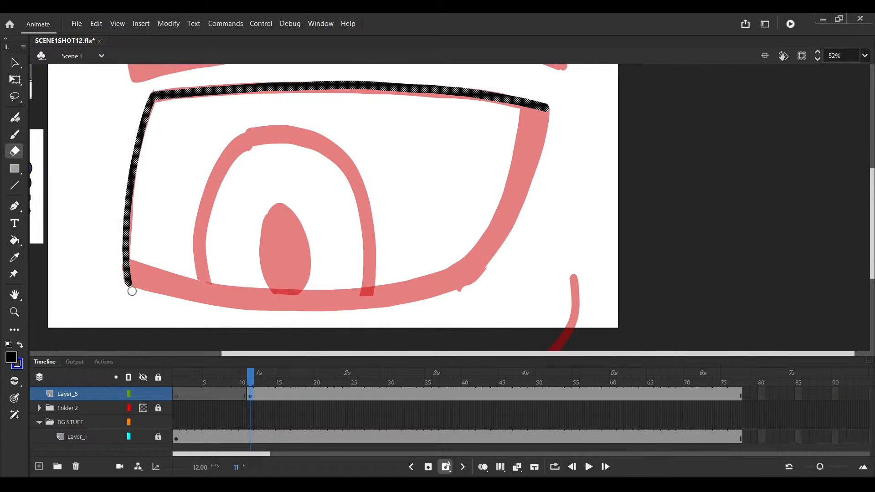
{"action": "left_click_drag", "start_coordinate": [213, 248], "coordinate": [195, 263]}
Ink the outer line of the lower lid from the lower left corner to the start of the right-hand curve
{"action": "key", "text": "v"}
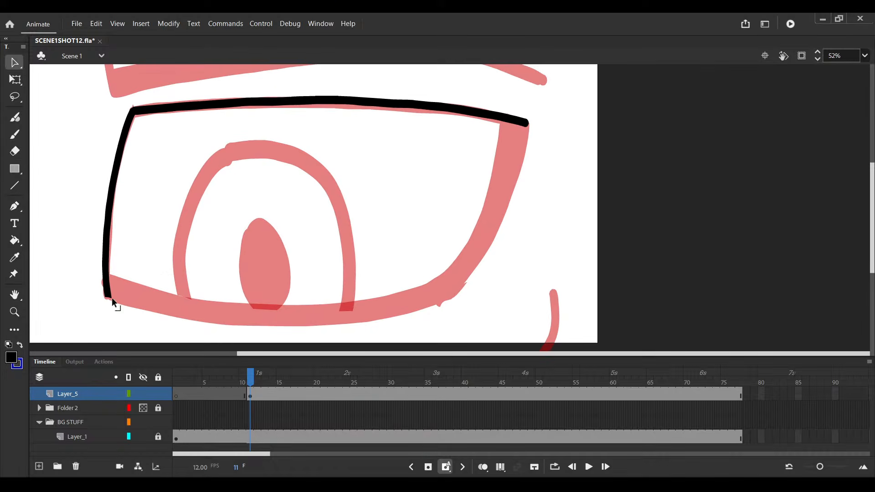
{"action": "left_click", "coordinate": [108, 295]}
{"action": "key", "text": "b"}
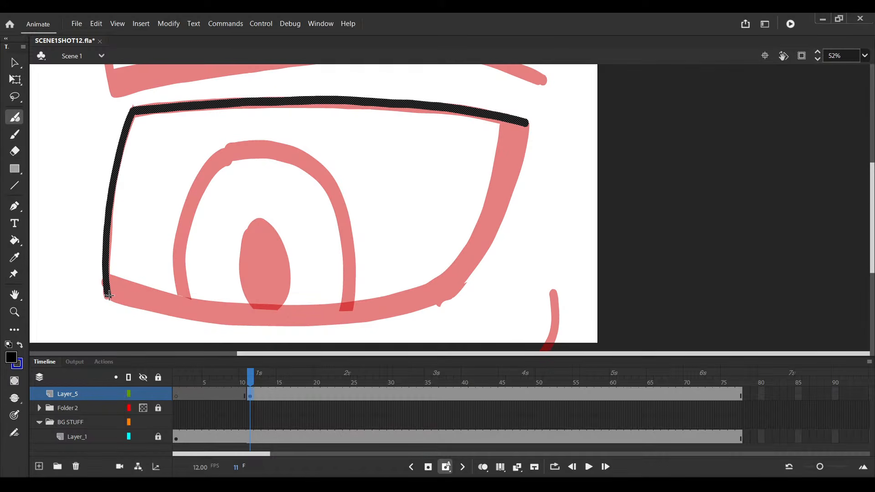
{"action": "key", "text": "ctrl+z"}
{"action": "key", "text": "ctrl+y"}
{"action": "left_click_drag", "start_coordinate": [108, 296], "coordinate": [464, 281]}
Ink the outer right edge of the eye to connect the upper lid's right end with the lower lid line
{"action": "scroll", "coordinate": [485, 259], "scroll_direction": "up", "scroll_amount": 1}
{"action": "key", "text": "v"}
{"action": "left_click", "coordinate": [537, 89]}
{"action": "key", "text": "b"}
{"action": "left_click", "coordinate": [537, 89]}
{"action": "key", "text": "ctrl+z"}
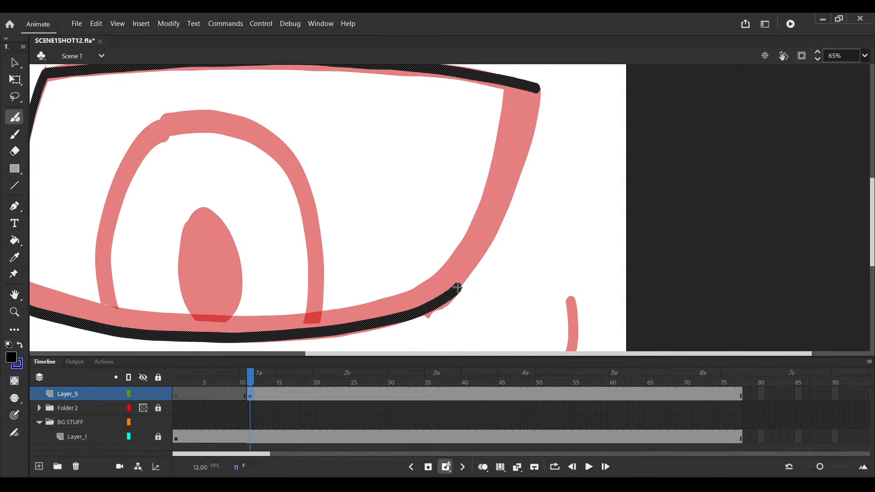
{"action": "key", "text": "Escape"}
{"action": "scroll", "coordinate": [248, 276], "scroll_direction": "down", "scroll_amount": 1}
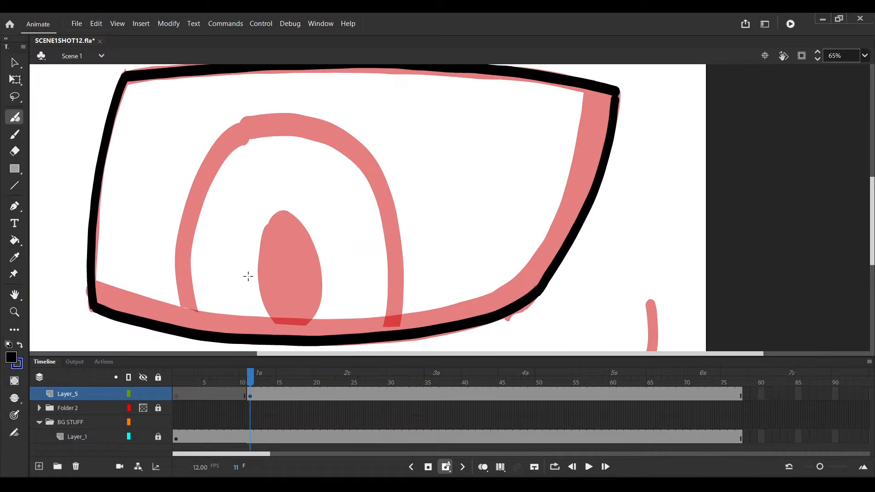
Ink the inner line of the thick lower lid and erase its overshooting end on the right-hand curve
{"action": "scroll", "coordinate": [94, 283], "scroll_direction": "down", "scroll_amount": 1}
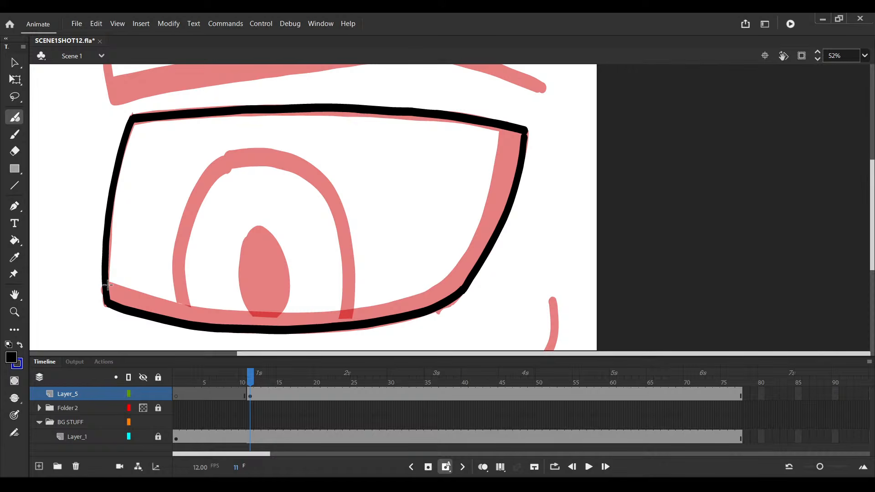
{"action": "left_click_drag", "start_coordinate": [108, 285], "coordinate": [485, 220]}
{"action": "scroll", "coordinate": [486, 219], "scroll_direction": "up", "scroll_amount": 3}
{"action": "key", "text": "v"}
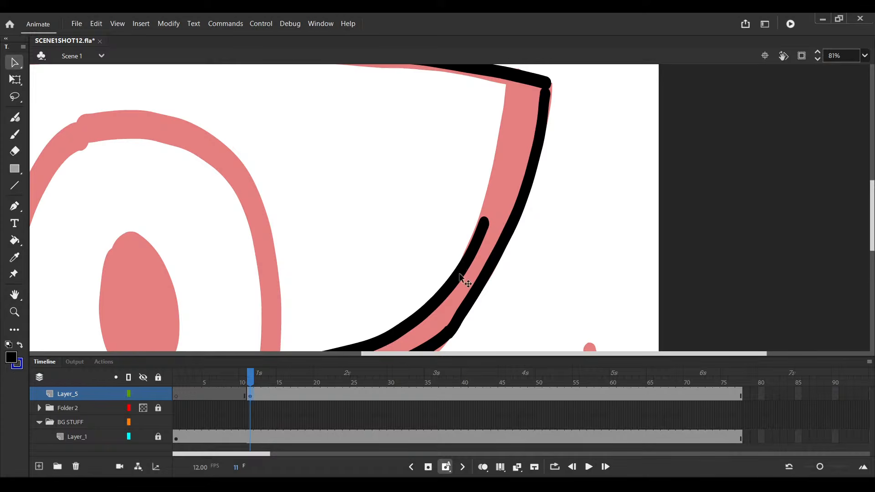
{"action": "left_click", "coordinate": [459, 275]}
{"action": "key", "text": "e"}
{"action": "left_click_drag", "start_coordinate": [452, 283], "coordinate": [485, 214]}
Ink the inner edge of the thick right lid up to the upper lid line and save the file
{"action": "key", "text": "v"}
{"action": "left_click", "coordinate": [509, 77]}
{"action": "key", "text": "b"}
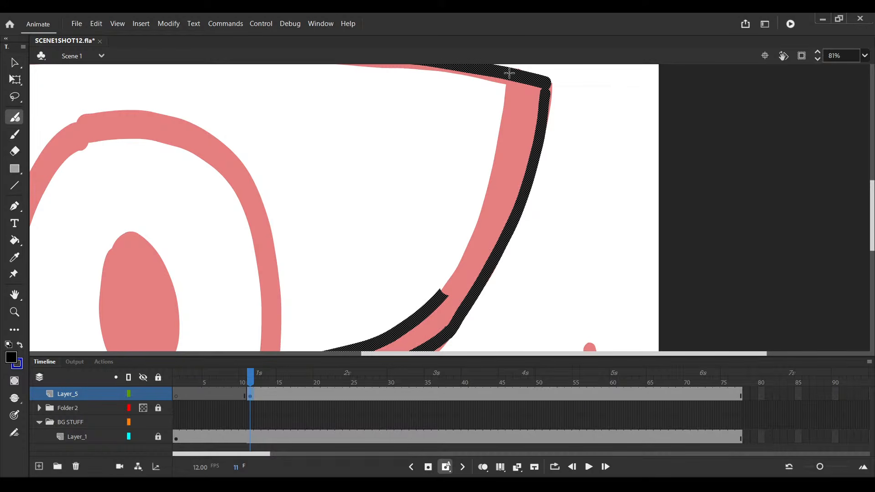
{"action": "key", "text": "ctrl+z"}
{"action": "key", "text": "ctrl+z"}
{"action": "key", "text": "ctrl+s"}
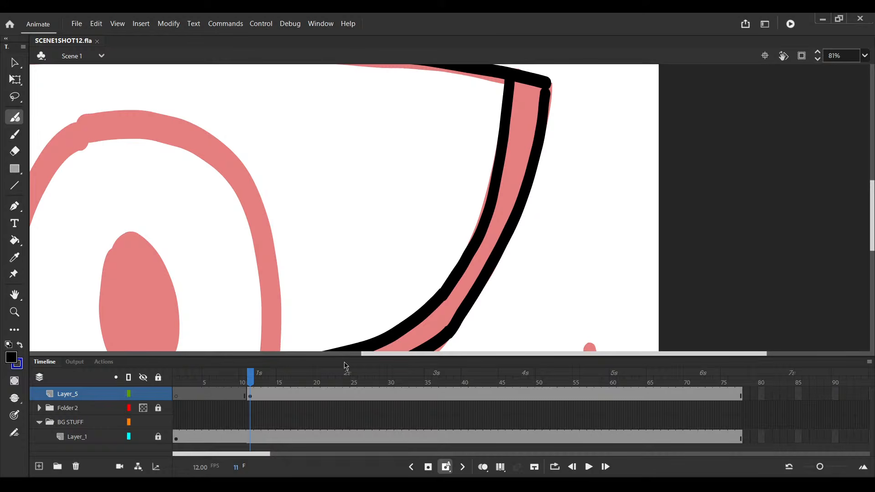
Fill the outlined thick lower and right lid with black and save the file
{"action": "scroll", "coordinate": [63, 264], "scroll_direction": "left", "scroll_amount": 3}
{"action": "left_click", "coordinate": [15, 240]}
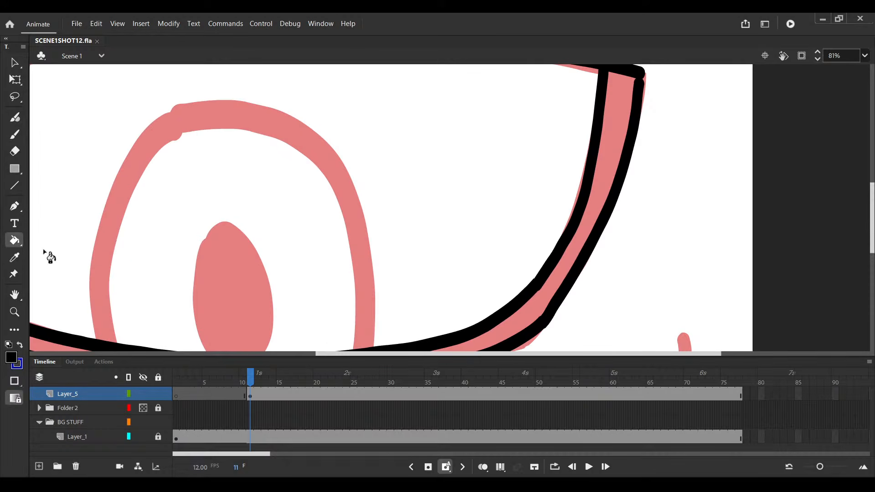
{"action": "scroll", "coordinate": [465, 268], "scroll_direction": "down", "scroll_amount": 5}
{"action": "left_click", "coordinate": [550, 293]}
{"action": "scroll", "coordinate": [558, 286], "scroll_direction": "up", "scroll_amount": 3}
{"action": "left_click_drag", "start_coordinate": [558, 282], "coordinate": [510, 279]}
{"action": "scroll", "coordinate": [505, 282], "scroll_direction": "up", "scroll_amount": 1}
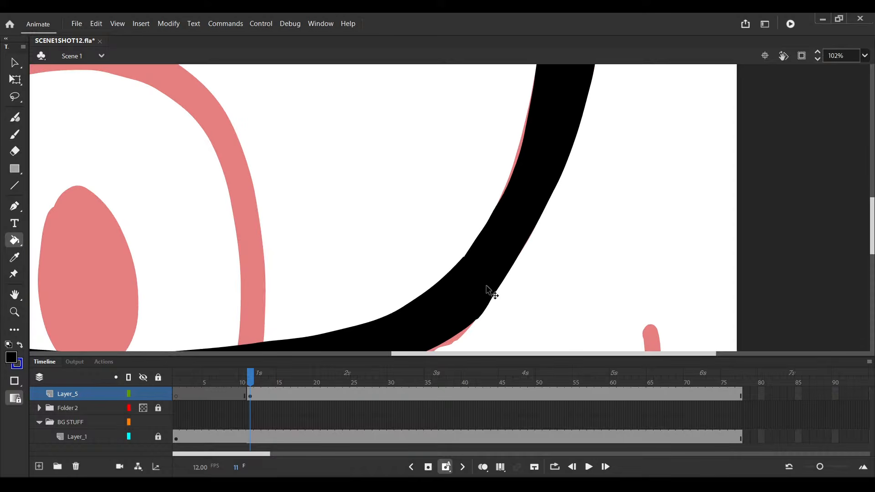
{"action": "key", "text": "v"}
{"action": "left_click", "coordinate": [481, 295]}
{"action": "key", "text": "b"}
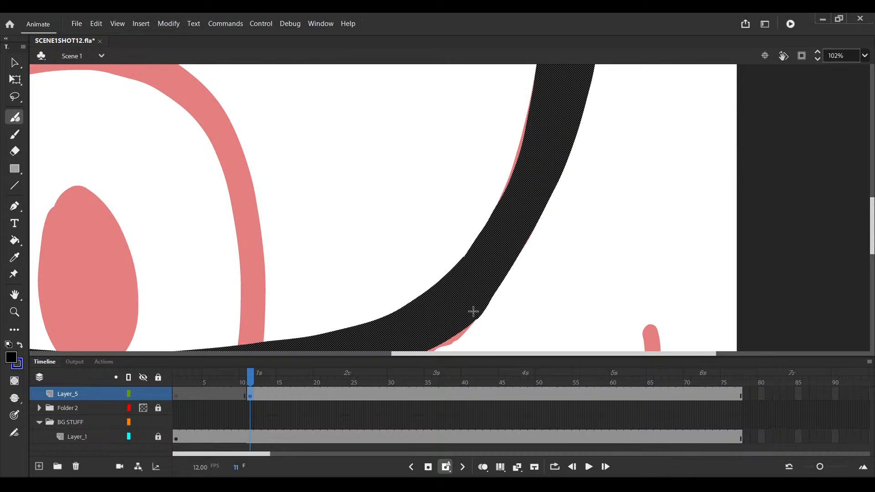
{"action": "key", "text": "ctrl+s"}
Move the inked keyframe on Layer_5 from frame 11 to frame 1
{"action": "scroll", "coordinate": [557, 135], "scroll_direction": "down", "scroll_amount": 4}
{"action": "left_click_drag", "start_coordinate": [415, 245], "coordinate": [479, 245]}
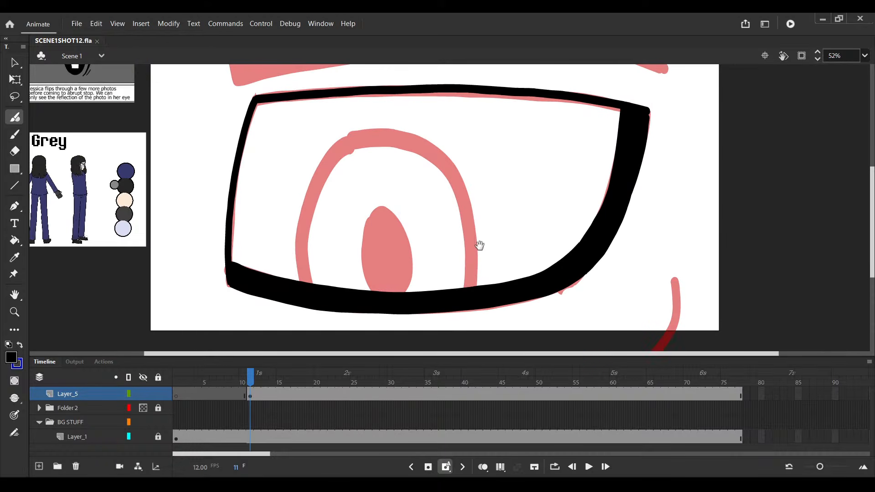
{"action": "left_click_drag", "start_coordinate": [250, 395], "coordinate": [176, 395]}
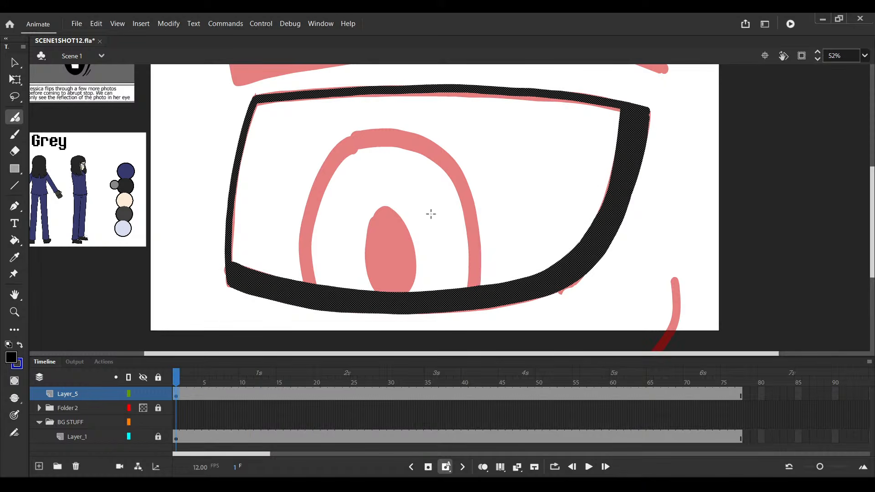
Try inking the iris outline as one arch rising from the lower lid over the pupil
{"action": "scroll", "coordinate": [472, 274], "scroll_direction": "up", "scroll_amount": 3}
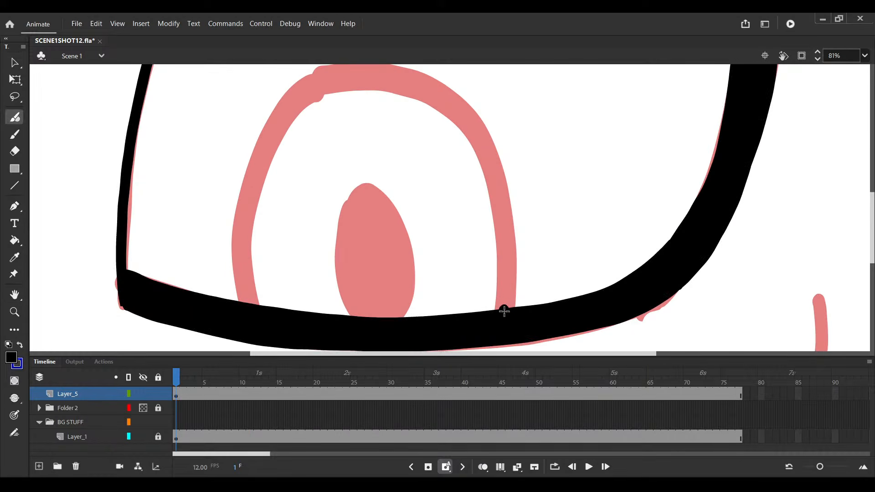
{"action": "key", "text": "ctrl+z"}
{"action": "left_click", "coordinate": [506, 308]}
{"action": "key", "text": "ctrl+z"}
{"action": "left_click_drag", "start_coordinate": [505, 309], "coordinate": [515, 323]}
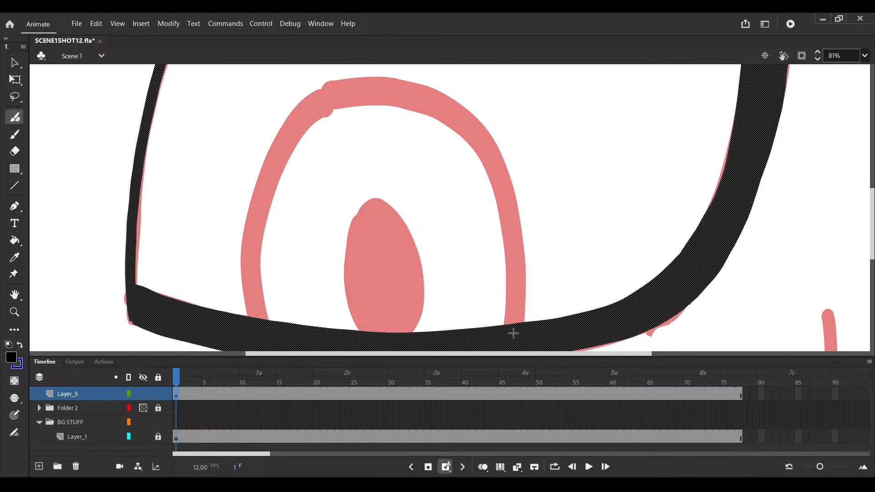
{"action": "key", "text": "ctrl+y"}
{"action": "key", "text": "ctrl+z"}
{"action": "key", "text": "ctrl+y"}
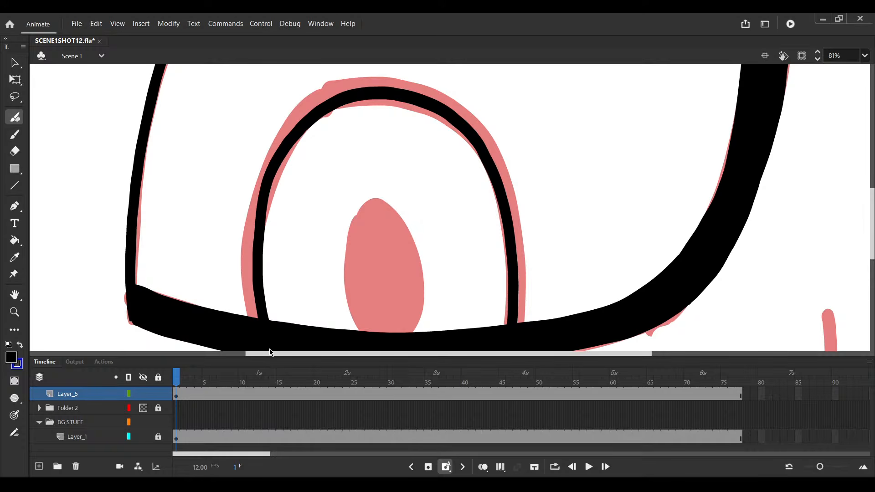
{"action": "key", "text": "ctrl+s"}
Redraw the iris outline in black over the sketched arch, with both ends meeting the lower lid, and save the file
{"action": "left_click_drag", "start_coordinate": [350, 258], "coordinate": [352, 253]}
{"action": "key", "text": "ctrl+z"}
{"action": "left_click", "coordinate": [510, 326]}
{"action": "key", "text": "ctrl+z"}
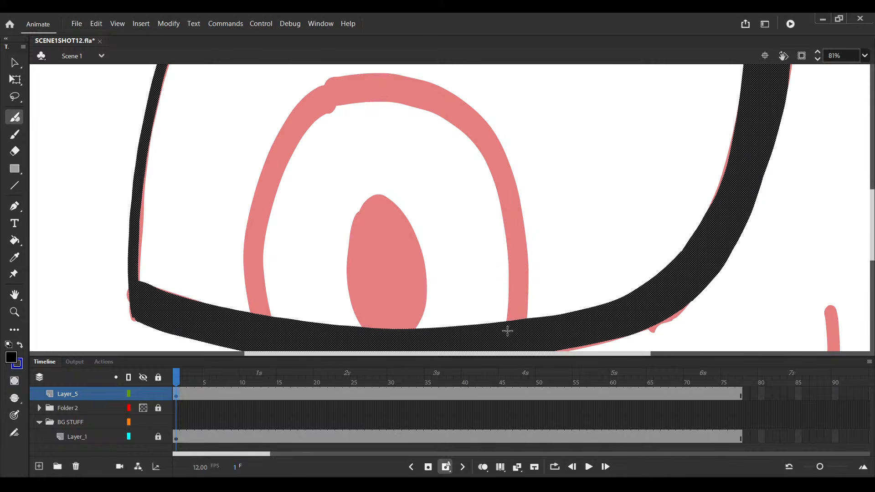
{"action": "key", "text": "ctrl+y"}
{"action": "key", "text": "ctrl+z"}
{"action": "key", "text": "ctrl+y"}
{"action": "scroll", "coordinate": [438, 319], "scroll_direction": "up", "scroll_amount": 5}
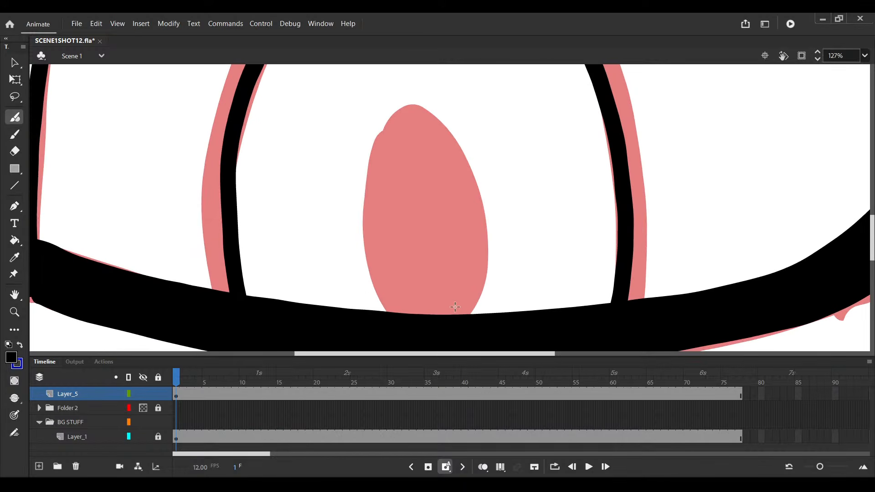
{"action": "key", "text": "ctrl+s"}
Ink the outline of the pupil over the sketched oval, with its ends running into the lower lid
{"action": "mouse_move", "coordinate": [420, 265]}
{"action": "left_mouse_down"}
{"action": "mouse_move", "coordinate": [412, 299]}
{"action": "mouse_move", "coordinate": [398, 272]}
{"action": "left_mouse_up"}
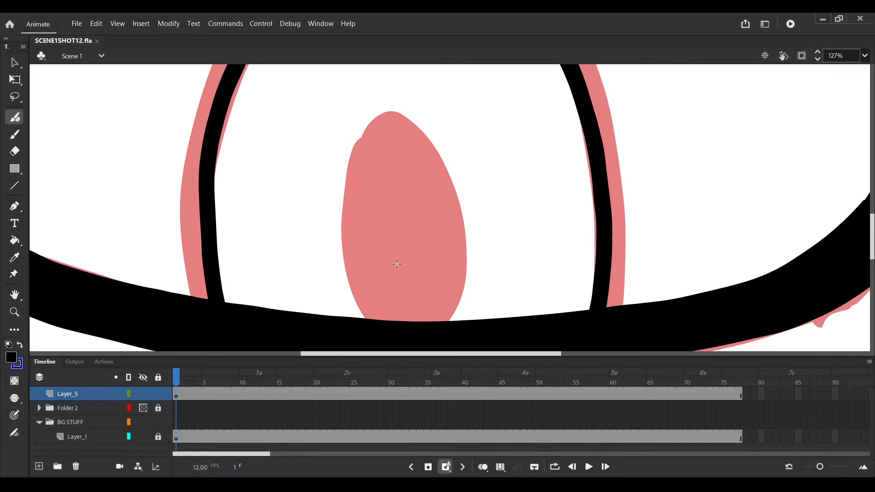
{"action": "left_click", "coordinate": [459, 330], "text": "ctrl"}
{"action": "left_click", "coordinate": [446, 324]}
{"action": "key", "text": "ctrl+z"}
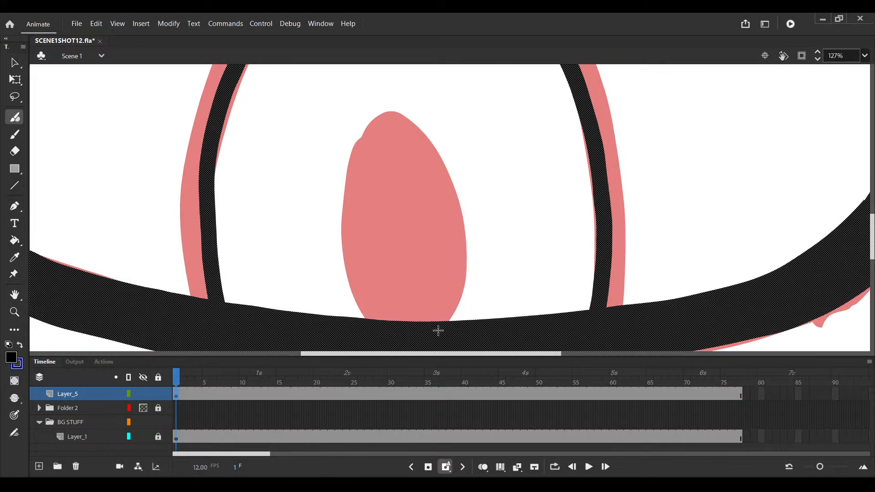
{"action": "left_click", "coordinate": [436, 338]}
{"action": "key", "text": "ctrl+z"}
{"action": "left_click_drag", "start_coordinate": [434, 340], "coordinate": [392, 122]}
{"action": "key", "text": "ctrl+z"}
{"action": "left_click_drag", "start_coordinate": [438, 330], "coordinate": [433, 335]}
Fill the outlined pupil with black and save the file
{"action": "left_click", "coordinate": [15, 241]}
{"action": "left_click", "coordinate": [429, 245]}
{"action": "scroll", "coordinate": [424, 244], "scroll_direction": "down", "scroll_amount": 5}
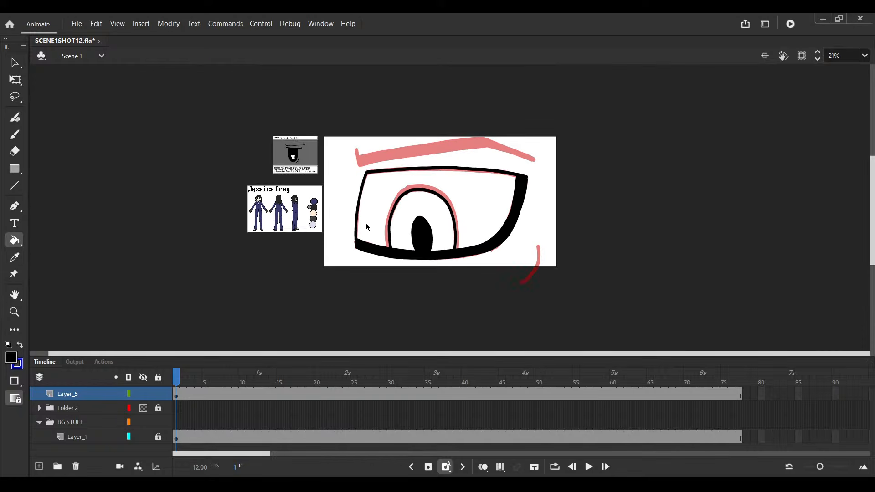
{"action": "key", "text": "ctrl+s"}
Add a new layer and place it directly below Layer_5
{"action": "scroll", "coordinate": [346, 217], "scroll_direction": "up", "scroll_amount": 2}
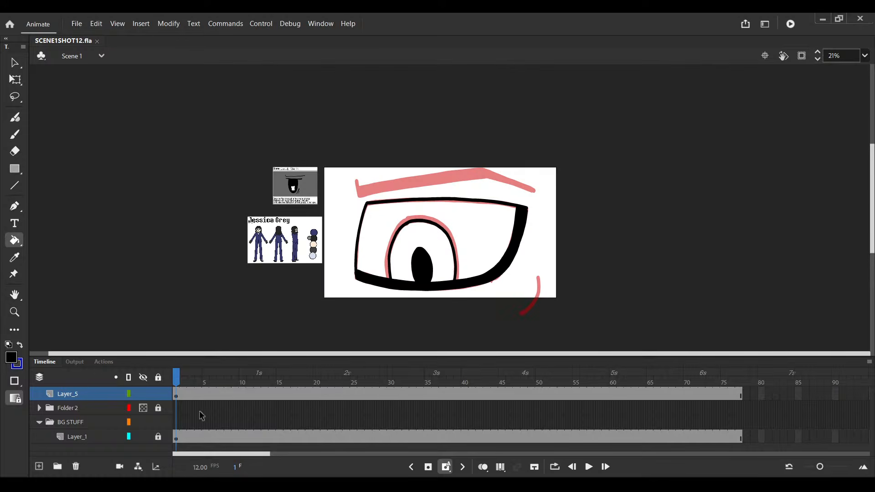
{"action": "left_click", "coordinate": [39, 466]}
{"action": "left_click_drag", "start_coordinate": [68, 394], "coordinate": [68, 408]}
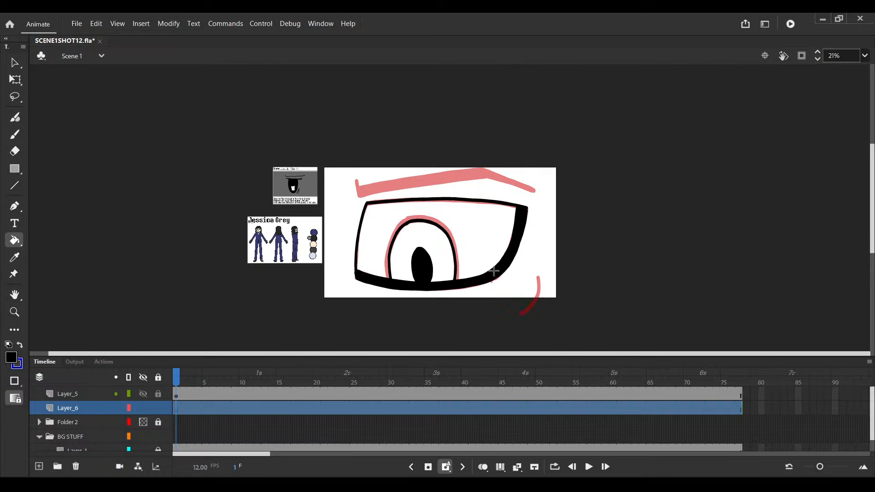
Ink the short curved line beyond the eye's lower right side on Layer_6 and save the file
{"action": "key", "text": "b"}
{"action": "scroll", "coordinate": [512, 297], "scroll_direction": "up", "scroll_amount": 5}
{"action": "left_click_drag", "start_coordinate": [638, 305], "coordinate": [443, 247]}
{"action": "scroll", "coordinate": [400, 218], "scroll_direction": "up", "scroll_amount": 3}
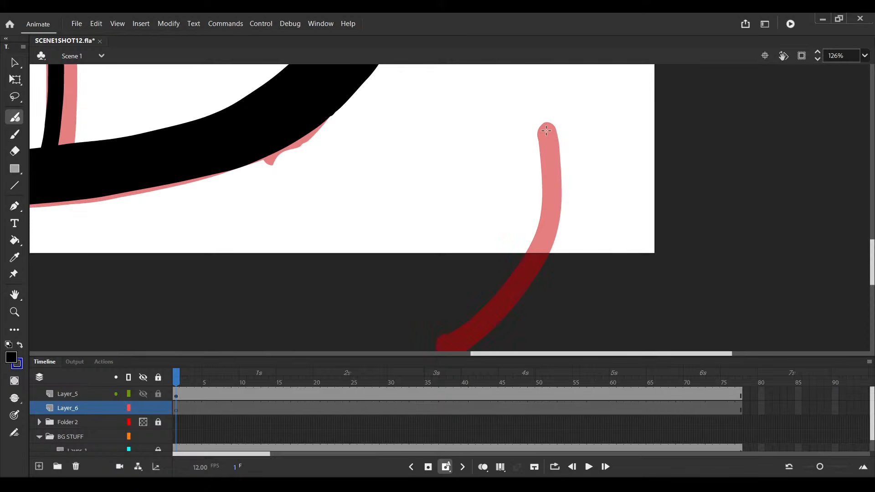
{"action": "left_click_drag", "start_coordinate": [545, 131], "coordinate": [546, 131]}
{"action": "scroll", "coordinate": [437, 328], "scroll_direction": "down", "scroll_amount": 6}
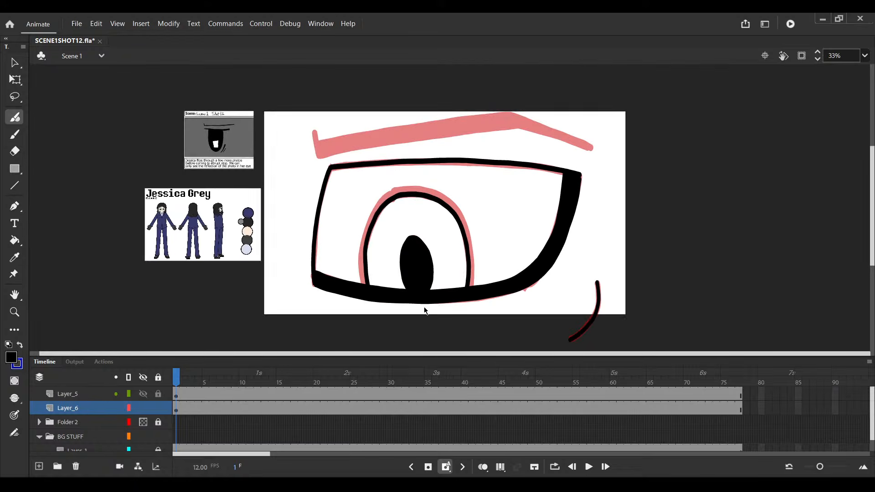
{"action": "key", "text": "ctrl+s"}
Return to Layer_5 and ink the short slanted stroke at the eyebrow's left end
{"action": "key", "text": "v"}
{"action": "left_click", "coordinate": [451, 163]}
{"action": "key", "text": "y"}
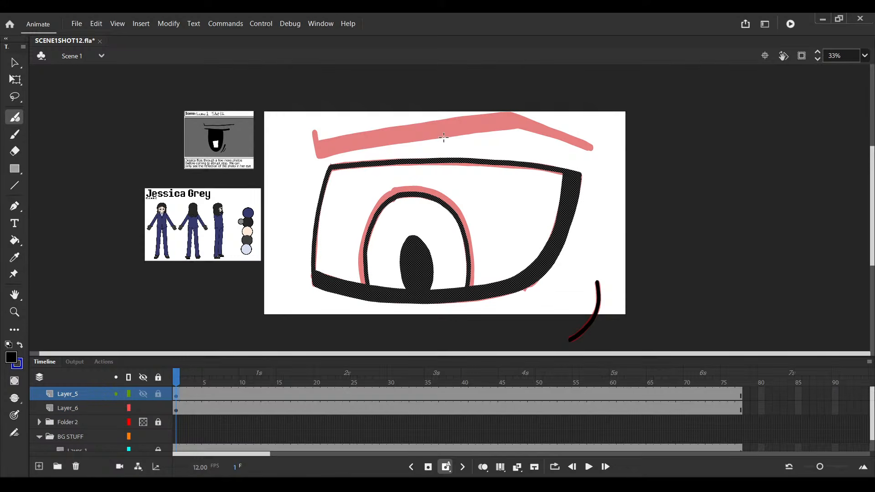
{"action": "scroll", "coordinate": [457, 151], "scroll_direction": "up", "scroll_amount": 3}
{"action": "scroll", "coordinate": [494, 209], "scroll_direction": "up", "scroll_amount": 2}
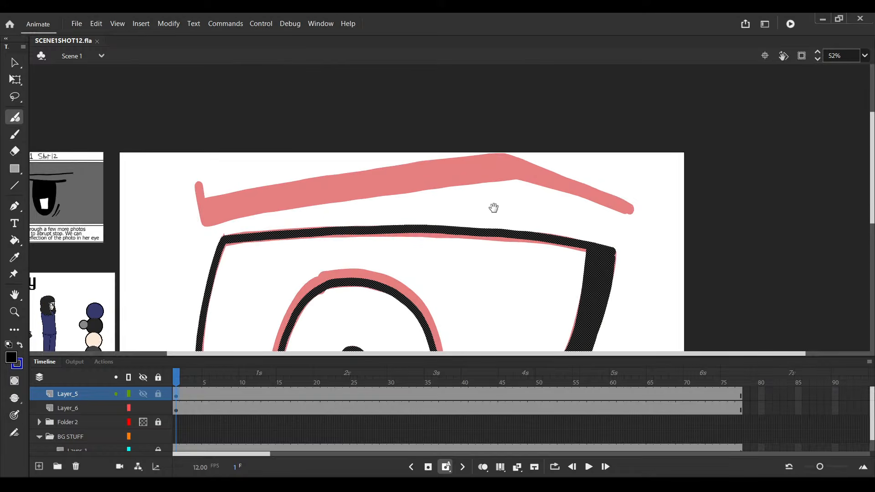
{"action": "scroll", "coordinate": [410, 189], "scroll_direction": "up", "scroll_amount": 2}
{"action": "key", "text": "ctrl+s"}
{"action": "scroll", "coordinate": [279, 182], "scroll_direction": "up", "scroll_amount": 1}
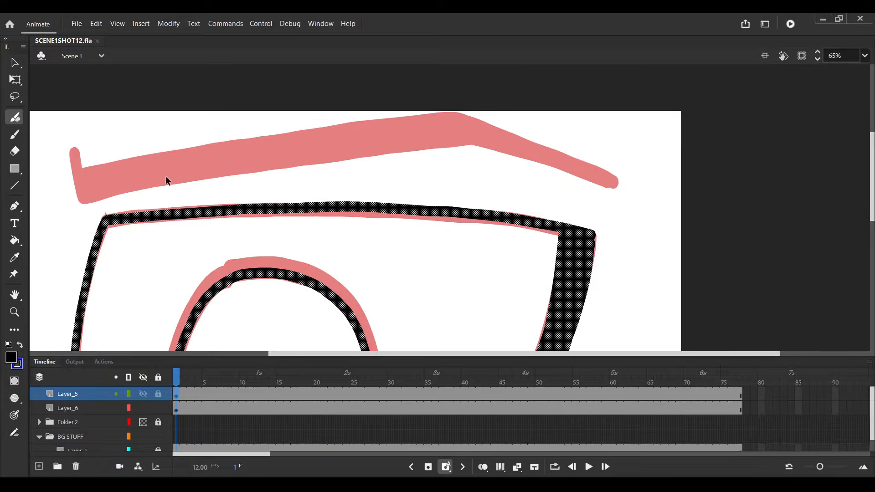
{"action": "scroll", "coordinate": [182, 181], "scroll_direction": "up", "scroll_amount": 1}
{"action": "left_click_drag", "start_coordinate": [47, 145], "coordinate": [58, 206]}
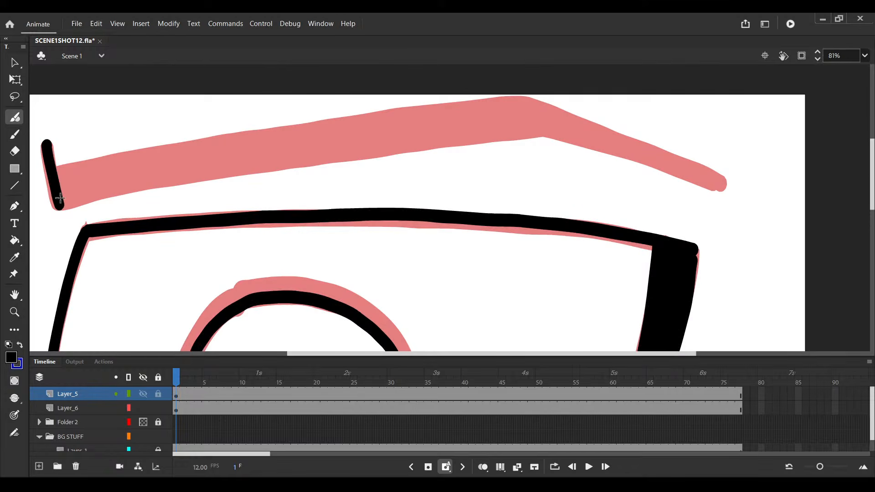
Ink the eyebrow's lower edge out to its right tip and its upper edge between the peak and that tip
{"action": "scroll", "coordinate": [58, 206], "scroll_direction": "down", "scroll_amount": 1}
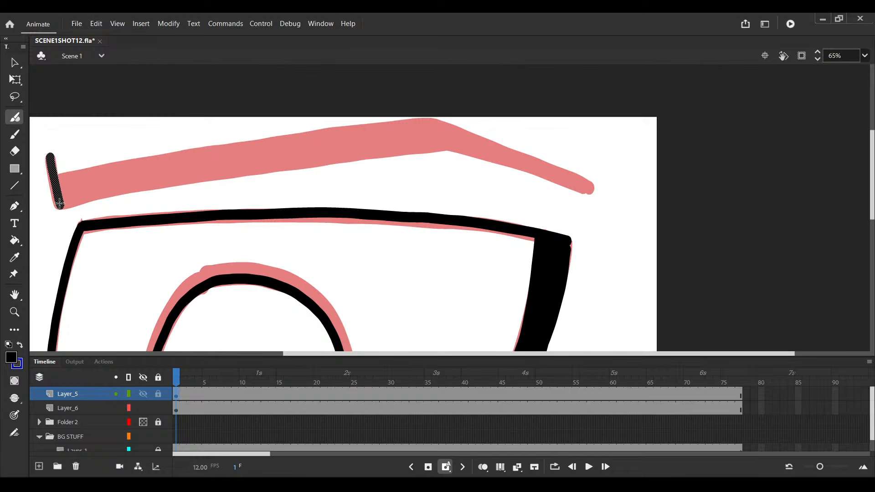
{"action": "left_click_drag", "start_coordinate": [59, 204], "coordinate": [590, 190]}
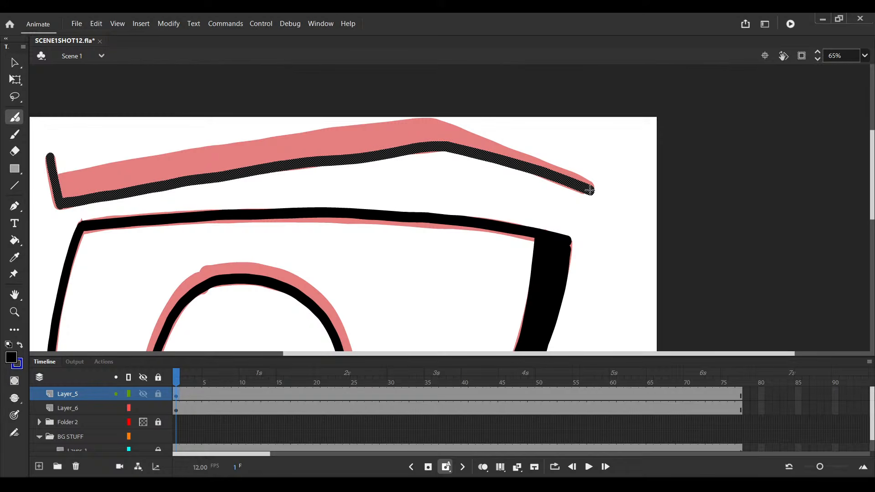
{"action": "key", "text": "ctrl+s"}
{"action": "left_click_drag", "start_coordinate": [590, 190], "coordinate": [654, 205]}
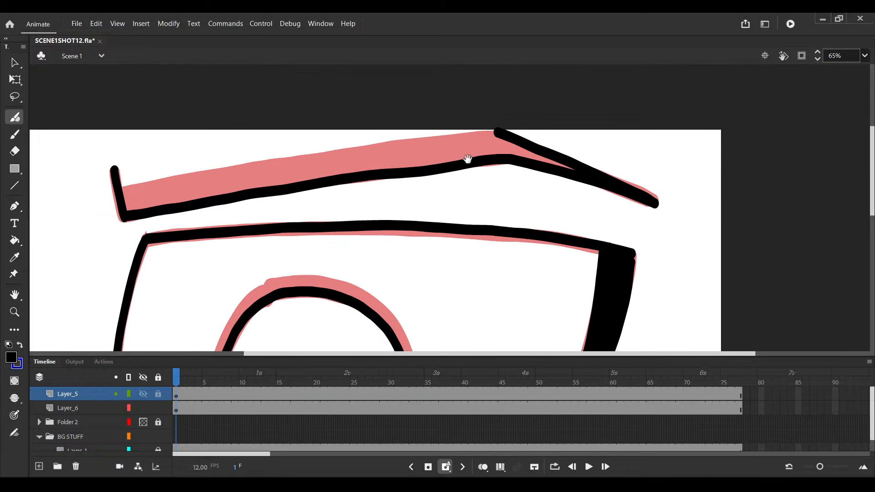
Ink the eyebrow's upper edge from the short left stroke to the peak, closing the outline
{"action": "key", "text": "v"}
{"action": "left_click_drag", "start_coordinate": [151, 179], "coordinate": [127, 181]}
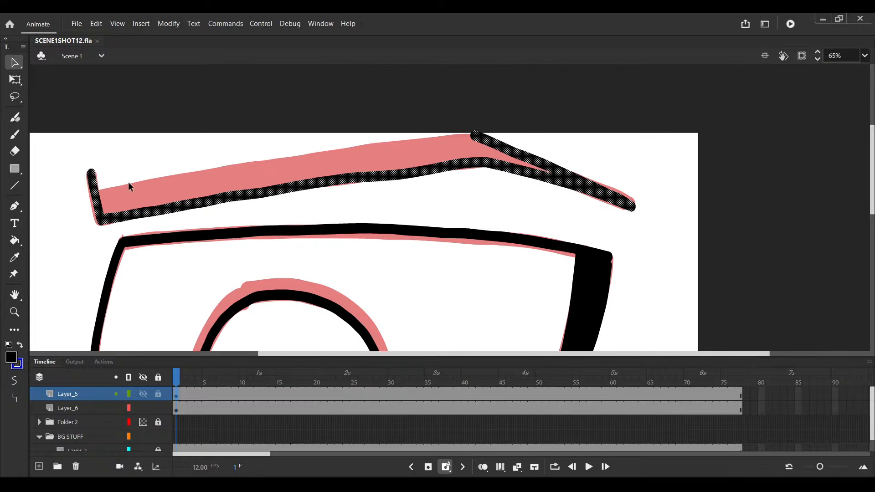
{"action": "scroll", "coordinate": [128, 182], "scroll_direction": "up", "scroll_amount": 1}
{"action": "key", "text": "b"}
{"action": "scroll", "coordinate": [87, 195], "scroll_direction": "down", "scroll_amount": 1}
{"action": "left_click", "coordinate": [85, 197]}
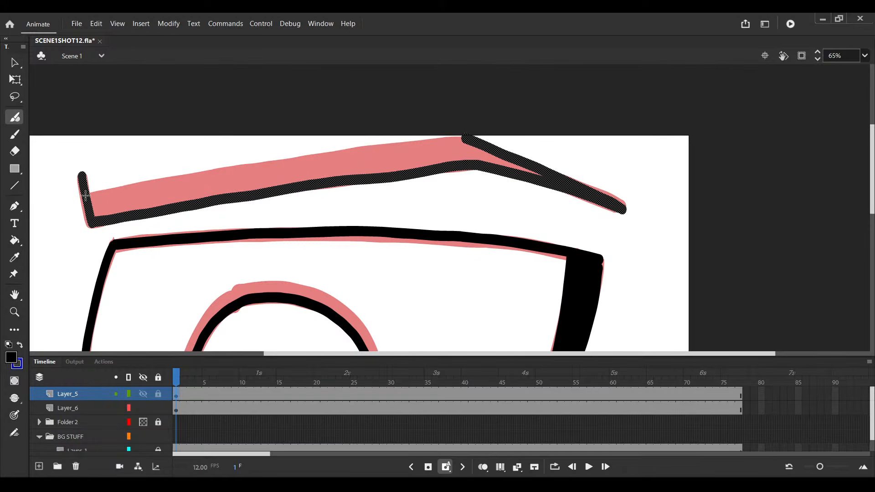
{"action": "left_click_drag", "start_coordinate": [86, 196], "coordinate": [463, 137]}
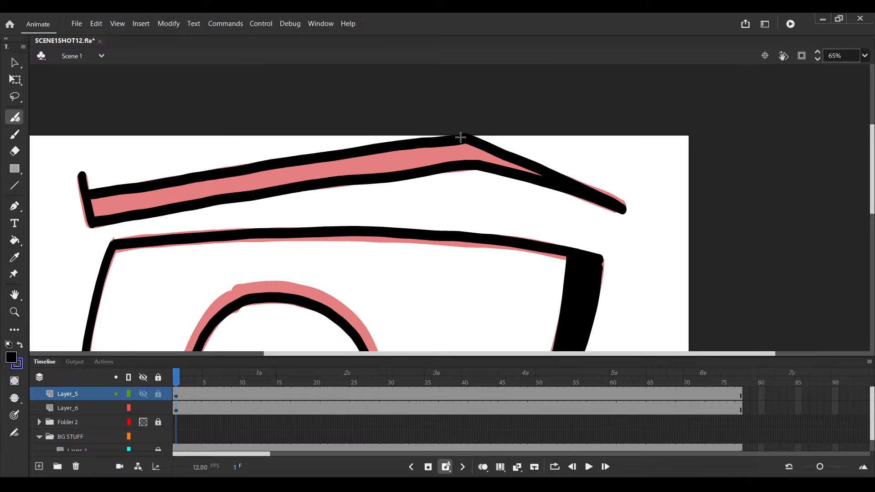
Save the file and fill the outlined eyebrow with black
{"action": "scroll", "coordinate": [518, 152], "scroll_direction": "down", "scroll_amount": 4}
{"action": "key", "text": "ctrl+s"}
{"action": "left_click", "coordinate": [15, 240]}
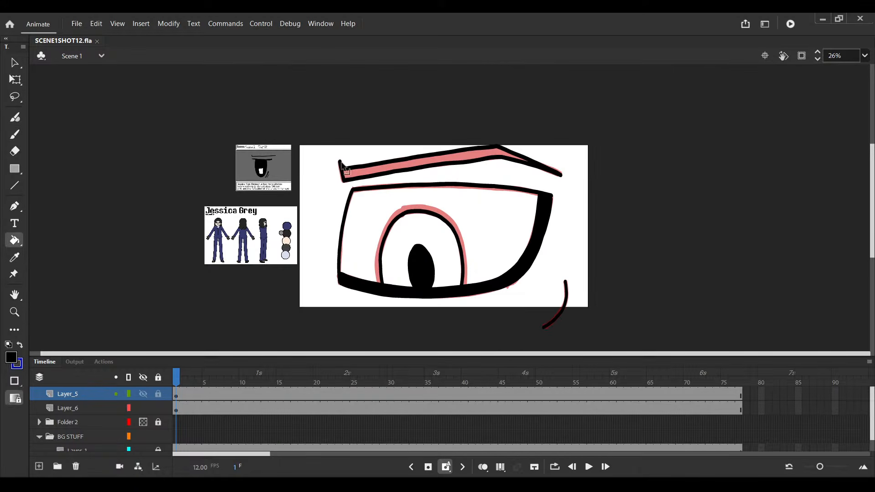
{"action": "left_click", "coordinate": [453, 164]}
Cut the uneven bulge off the eyebrow's lower edge near the peak and delete the leftover sliver
{"action": "scroll", "coordinate": [469, 171], "scroll_direction": "up", "scroll_amount": 6}
{"action": "key", "text": "v"}
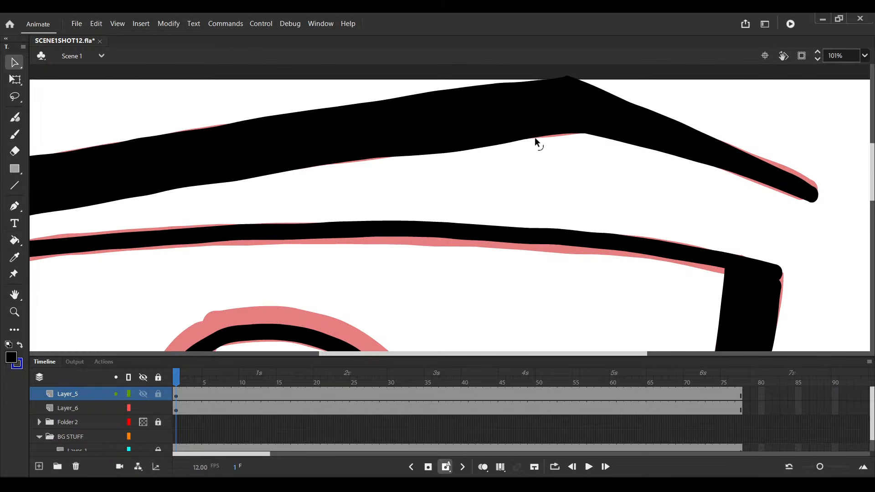
{"action": "left_click_drag", "start_coordinate": [534, 137], "coordinate": [397, 162]}
{"action": "left_click", "coordinate": [453, 153]}
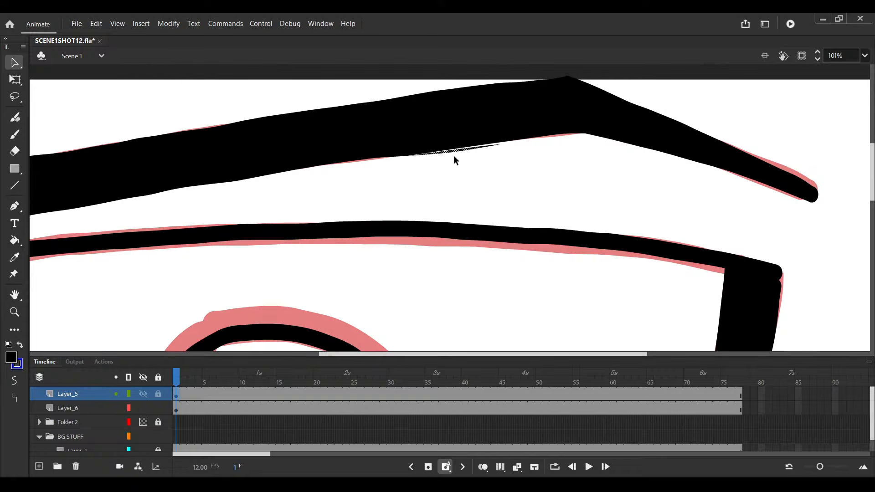
{"action": "key", "text": "Delete"}
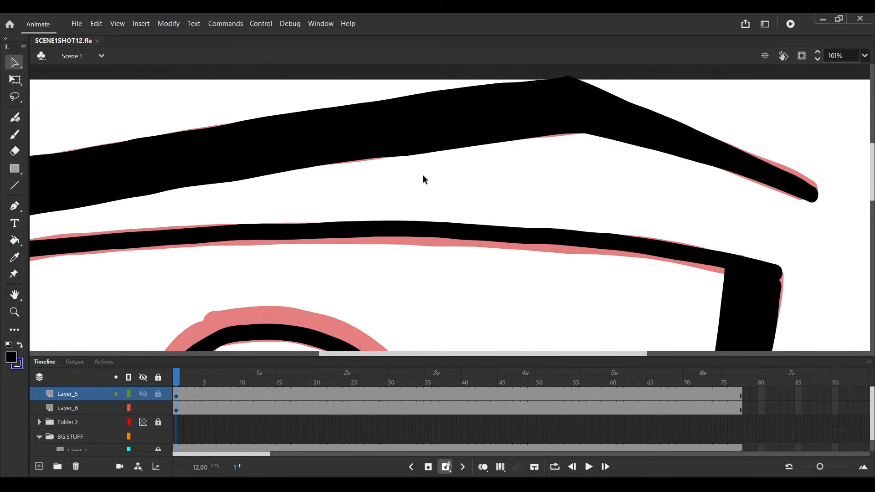
Step forward through the frames from frame 1 to compare the inked eye with the underlying sketch animation
{"action": "scroll", "coordinate": [422, 175], "scroll_direction": "down", "scroll_amount": 6}
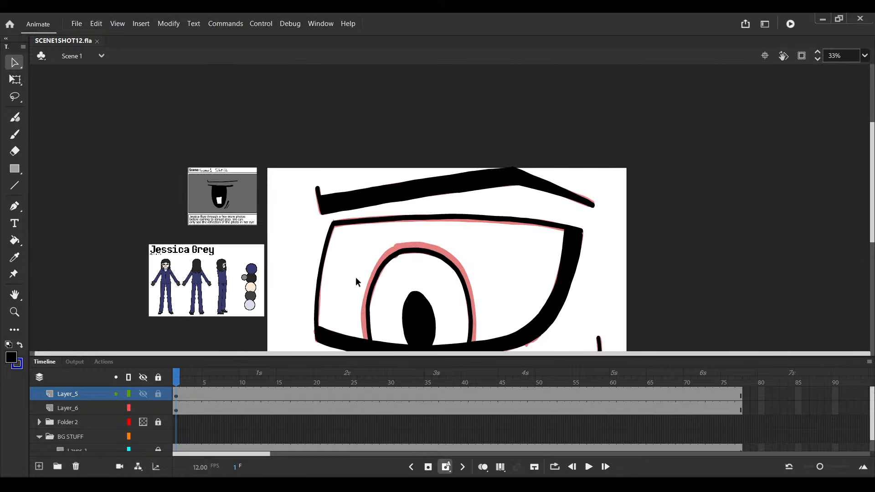
{"action": "key", "text": "."}
{"action": "key", "text": "."}
{"action": "key", "text": "."}
{"action": "key", "text": "."}
{"action": "key", "text": "."}
{"action": "key", "text": "."}
{"action": "key", "text": "."}
{"action": "key", "text": "."}
{"action": "key", "text": "."}
{"action": "key", "text": "."}
{"action": "key", "text": "."}
{"action": "key", "text": "."}
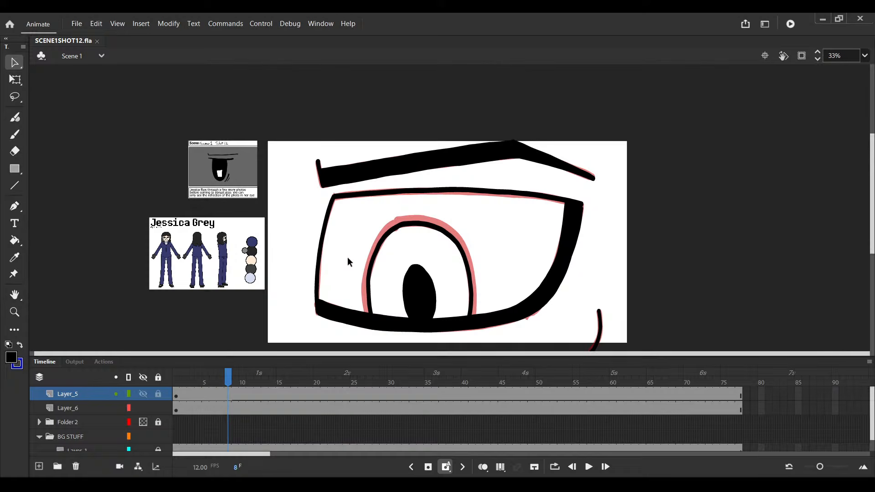
On frame 11, erase the iris line ends and the pupil's base where they meet the lower lid line
{"action": "key", "text": "comma"}
{"action": "key", "text": "comma"}
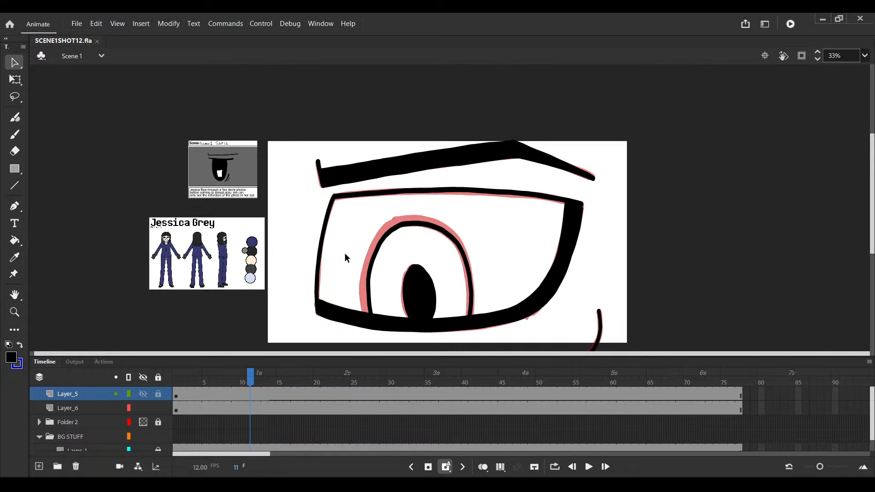
{"action": "scroll", "coordinate": [400, 306], "scroll_direction": "up", "scroll_amount": 5}
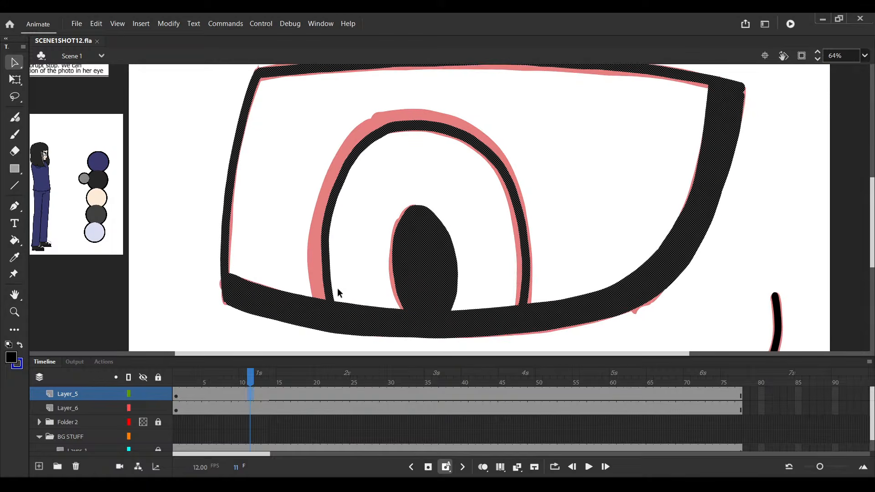
{"action": "key", "text": "e"}
{"action": "left_click", "coordinate": [321, 285]}
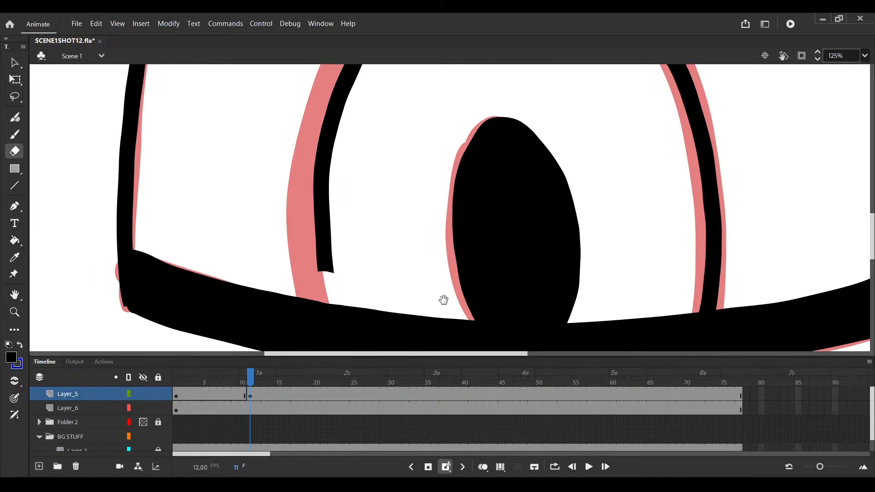
{"action": "left_click_drag", "start_coordinate": [442, 298], "coordinate": [336, 283]}
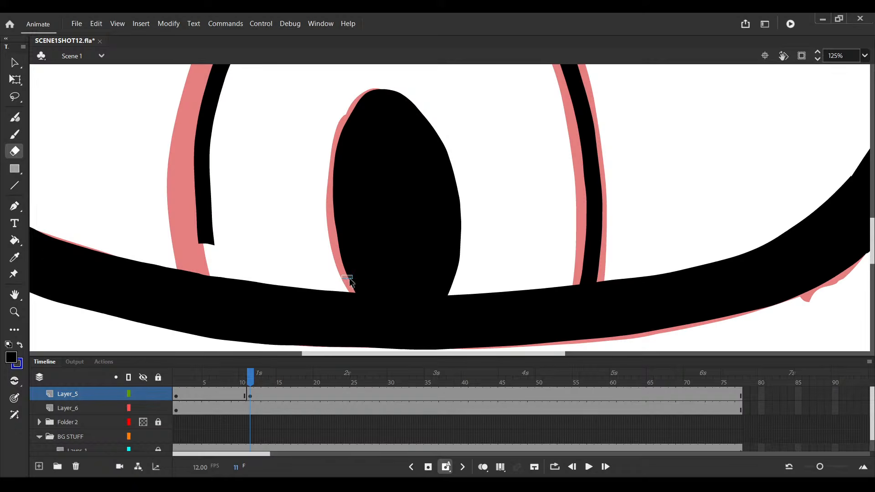
{"action": "key", "text": "v"}
{"action": "left_click", "coordinate": [378, 273]}
{"action": "key", "text": "e"}
{"action": "mouse_move", "coordinate": [351, 271]}
{"action": "left_mouse_down"}
{"action": "mouse_move", "coordinate": [360, 280]}
{"action": "mouse_move", "coordinate": [456, 273]}
{"action": "mouse_move", "coordinate": [438, 291]}
{"action": "mouse_move", "coordinate": [383, 294]}
{"action": "mouse_move", "coordinate": [410, 295]}
{"action": "mouse_move", "coordinate": [597, 268]}
{"action": "mouse_move", "coordinate": [588, 246]}
{"action": "mouse_move", "coordinate": [352, 272]}
{"action": "left_mouse_up"}
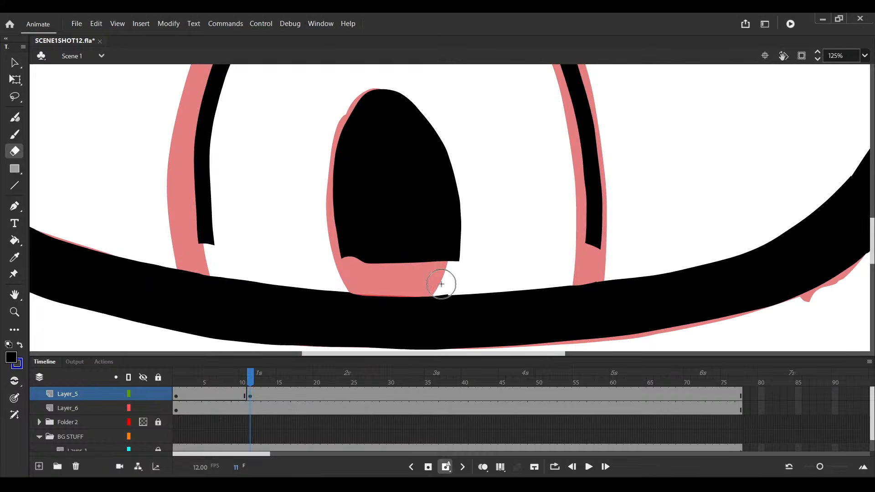
Delete the detached pupil and iris linework from frame 11, keeping the eye outline
{"action": "key", "text": "v"}
{"action": "key", "text": "ctrl+a"}
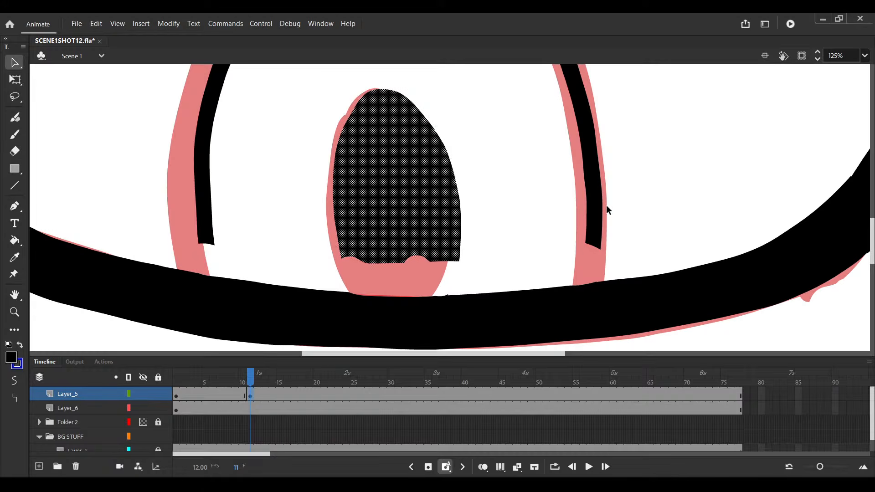
{"action": "key", "text": "Delete"}
Ink a new black iris arch over the sketch on frame 11, with both ends joining the lower lid
{"action": "scroll", "coordinate": [564, 207], "scroll_direction": "down", "scroll_amount": 3}
{"action": "left_click_drag", "start_coordinate": [543, 198], "coordinate": [507, 231]}
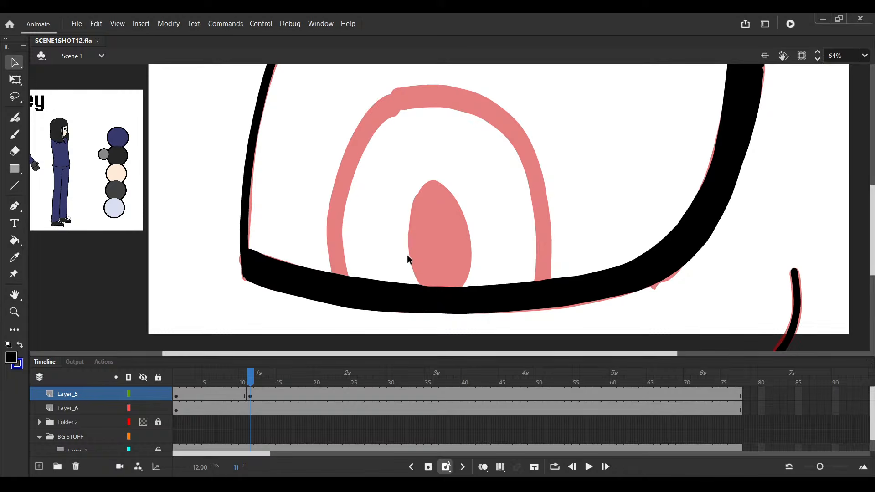
{"action": "key", "text": "y"}
{"action": "scroll", "coordinate": [541, 307], "scroll_direction": "up", "scroll_amount": 2}
{"action": "scroll", "coordinate": [546, 312], "scroll_direction": "up", "scroll_amount": 2}
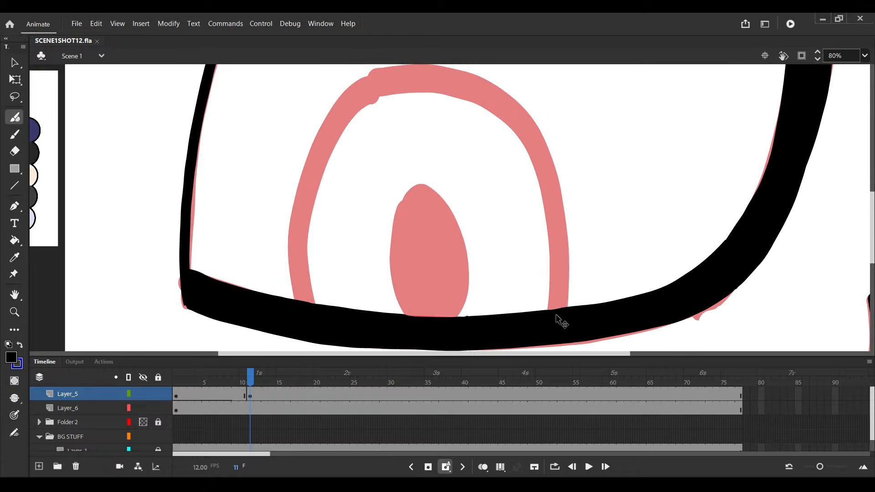
{"action": "left_click", "coordinate": [552, 322], "text": "ctrl"}
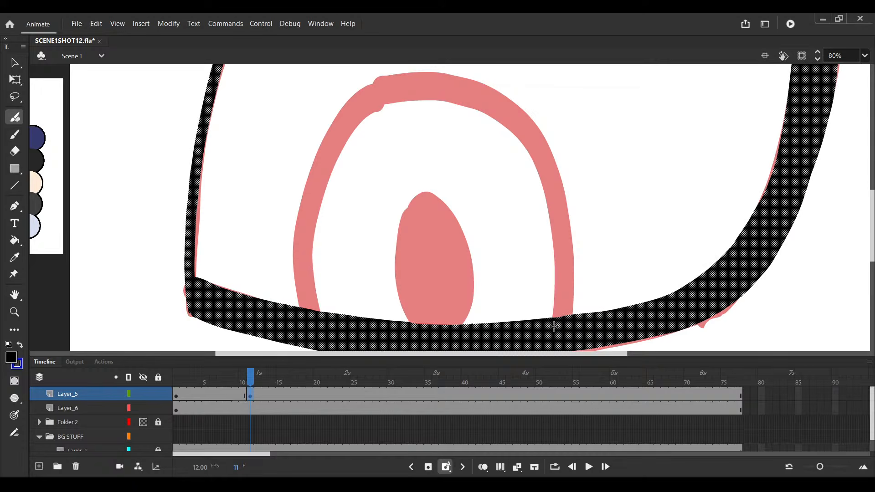
{"action": "key", "text": "ctrl+z"}
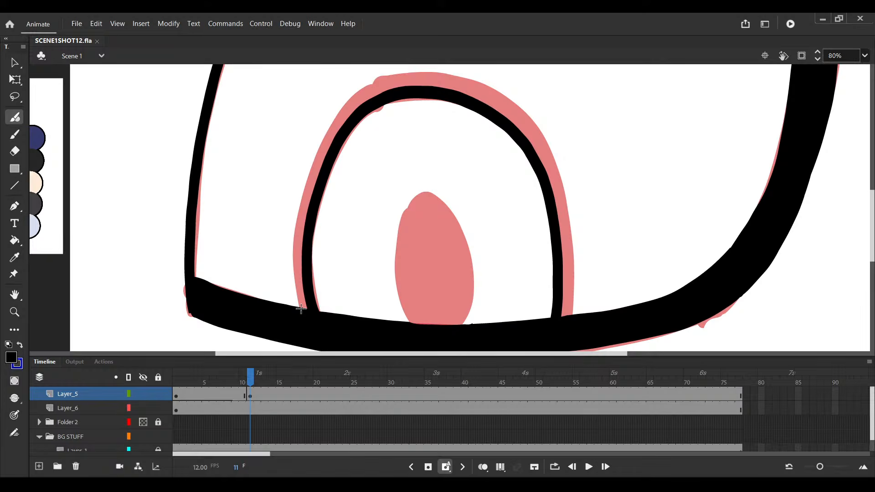
{"action": "key", "text": "ctrl+z"}
{"action": "left_click", "coordinate": [552, 318]}
{"action": "key", "text": "ctrl+z"}
{"action": "left_click", "coordinate": [554, 319]}
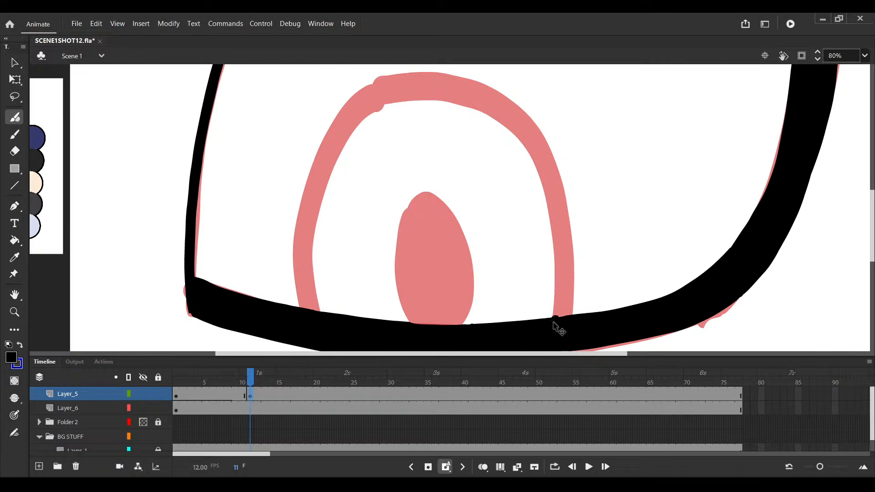
{"action": "left_click", "coordinate": [553, 324]}
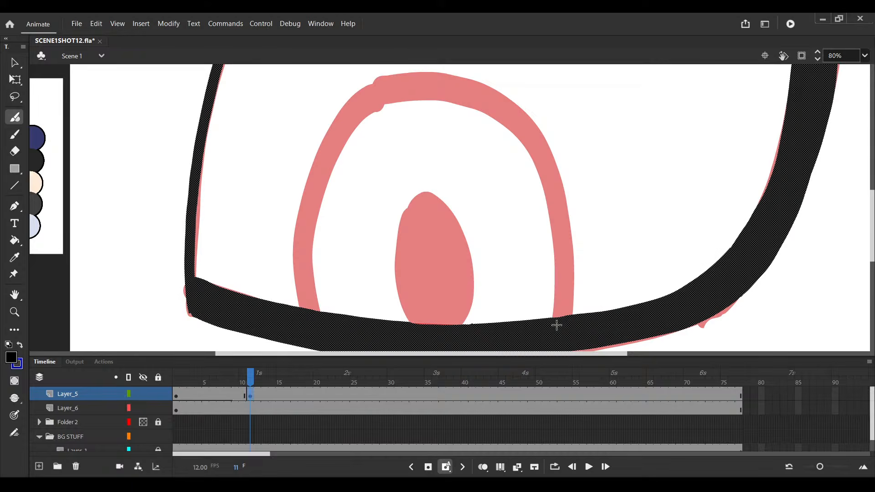
{"action": "left_click_drag", "start_coordinate": [556, 324], "coordinate": [318, 313]}
Ink the pupil's outline over the sketch on frame 11, fill it with black and save the file
{"action": "scroll", "coordinate": [464, 319], "scroll_direction": "up", "scroll_amount": 3}
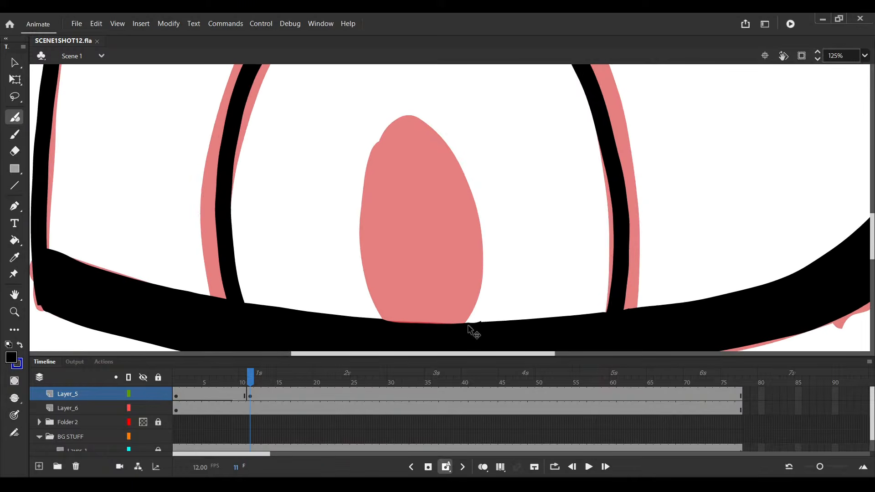
{"action": "left_click", "coordinate": [459, 331], "text": "ctrl"}
{"action": "left_click_drag", "start_coordinate": [460, 331], "coordinate": [465, 347]}
{"action": "left_click", "coordinate": [472, 340]}
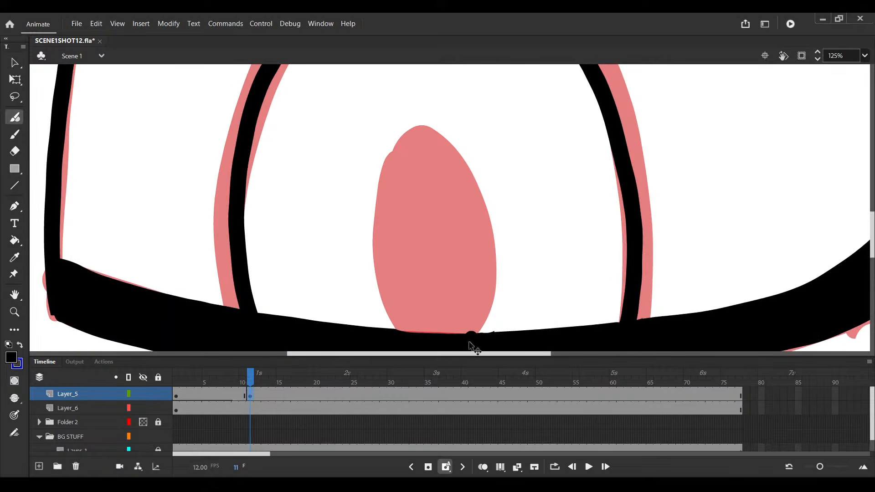
{"action": "key", "text": "ctrl+z"}
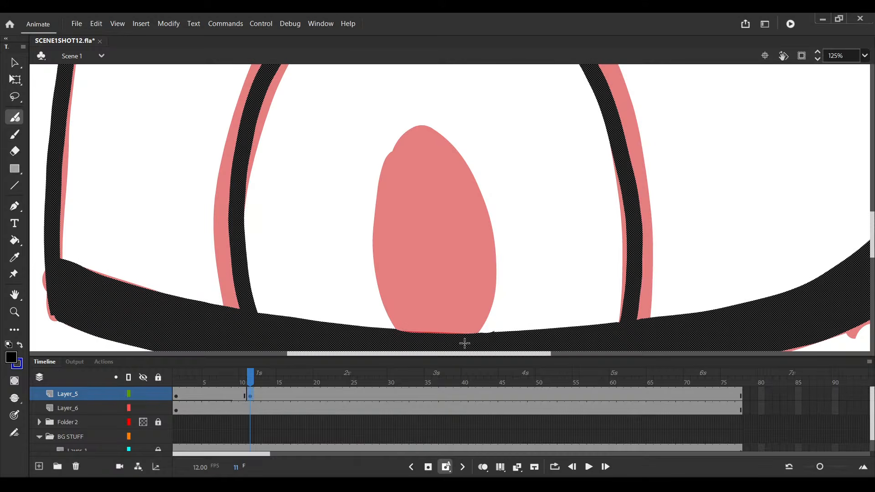
{"action": "key", "text": "ctrl+z"}
{"action": "key", "text": "k"}
{"action": "left_click", "coordinate": [450, 252]}
{"action": "scroll", "coordinate": [438, 254], "scroll_direction": "down", "scroll_amount": 5}
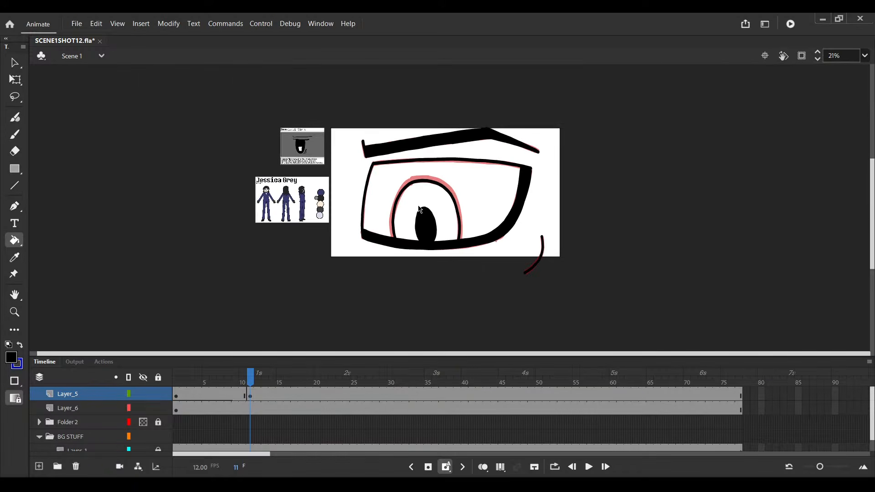
{"action": "key", "text": "ctrl+s"}
On frame 12, erase the iris line ends and the pupil's base to separate them from the lower lid
{"action": "key", "text": "period"}
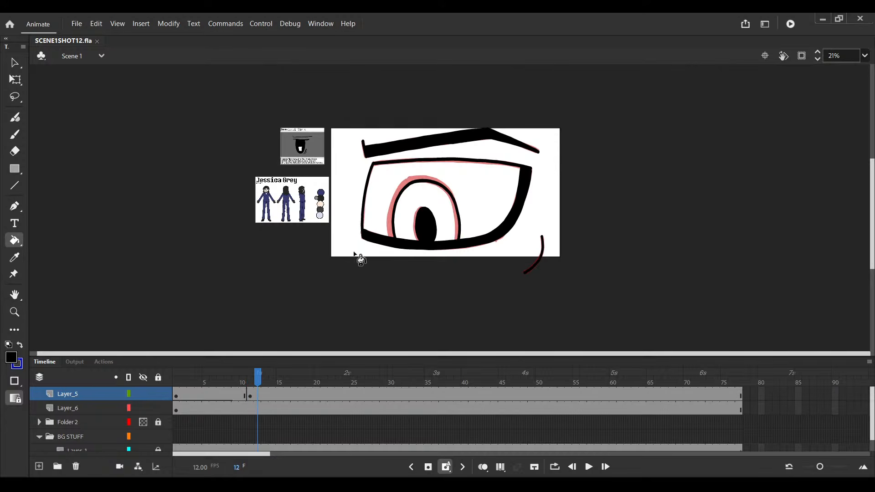
{"action": "scroll", "coordinate": [298, 270], "scroll_direction": "up", "scroll_amount": 10}
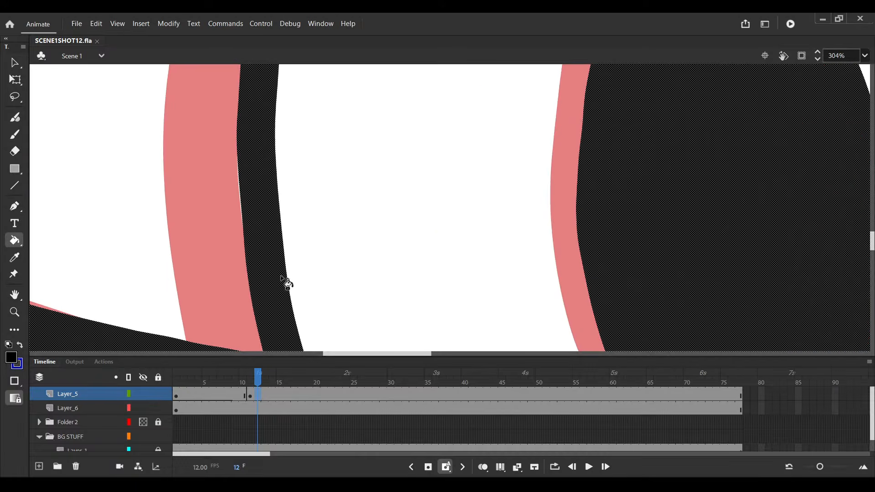
{"action": "key", "text": "e"}
{"action": "left_click_drag", "start_coordinate": [277, 280], "coordinate": [319, 199]}
{"action": "mouse_move", "coordinate": [351, 226]}
{"action": "left_mouse_down"}
{"action": "mouse_move", "coordinate": [308, 238]}
{"action": "mouse_move", "coordinate": [344, 246]}
{"action": "left_mouse_up"}
{"action": "scroll", "coordinate": [345, 242], "scroll_direction": "down", "scroll_amount": 3}
{"action": "mouse_move", "coordinate": [401, 255]}
{"action": "left_mouse_down"}
{"action": "mouse_move", "coordinate": [424, 247]}
{"action": "mouse_move", "coordinate": [533, 262]}
{"action": "mouse_move", "coordinate": [381, 244]}
{"action": "left_mouse_up"}
{"action": "scroll", "coordinate": [463, 227], "scroll_direction": "down", "scroll_amount": 2}
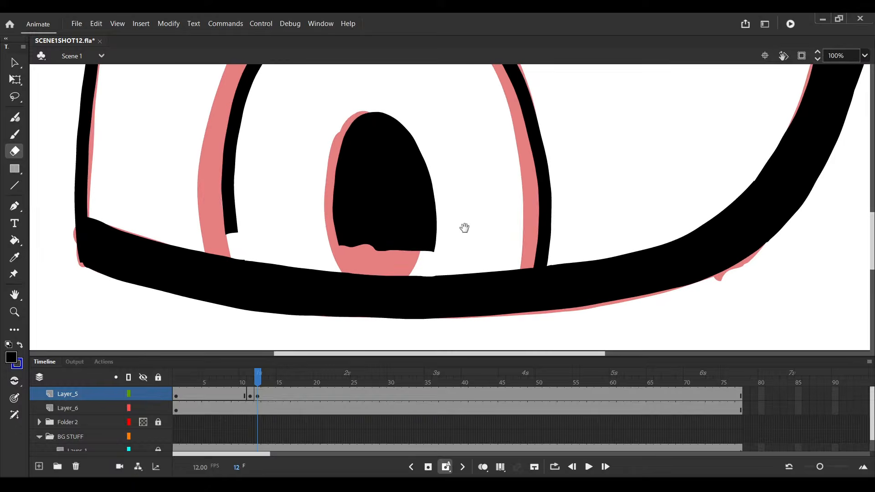
{"action": "scroll", "coordinate": [566, 246], "scroll_direction": "up", "scroll_amount": 1}
{"action": "left_click_drag", "start_coordinate": [568, 247], "coordinate": [531, 252]}
Delete the separated pupil and iris linework from frame 12
{"action": "scroll", "coordinate": [530, 244], "scroll_direction": "down", "scroll_amount": 2}
{"action": "key", "text": "v"}
{"action": "left_click", "coordinate": [418, 221]}
{"action": "left_click", "coordinate": [545, 196], "text": "shift"}
{"action": "key", "text": "Delete"}
Ink the iris arch in black over the sketch on frame 12, ending both sides at the lower lid
{"action": "left_click_drag", "start_coordinate": [517, 196], "coordinate": [546, 238]}
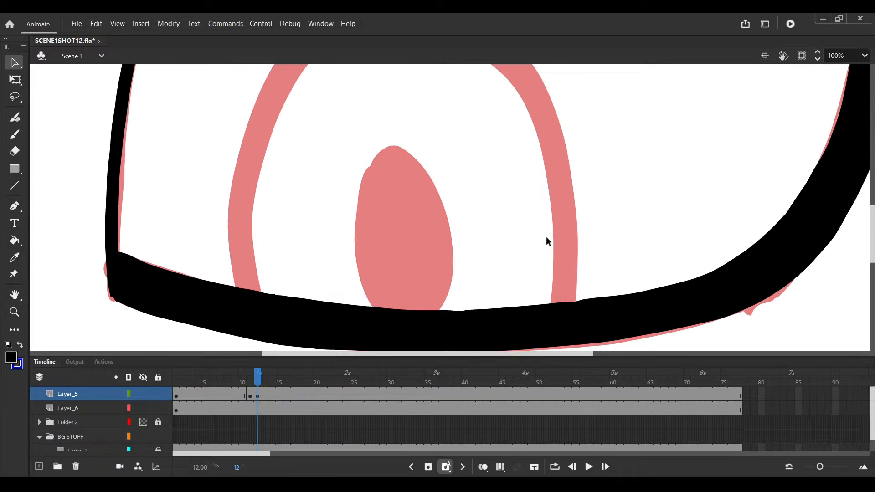
{"action": "left_click", "coordinate": [564, 332]}
{"action": "scroll", "coordinate": [566, 332], "scroll_direction": "down", "scroll_amount": 2}
{"action": "left_click_drag", "start_coordinate": [498, 333], "coordinate": [575, 342]}
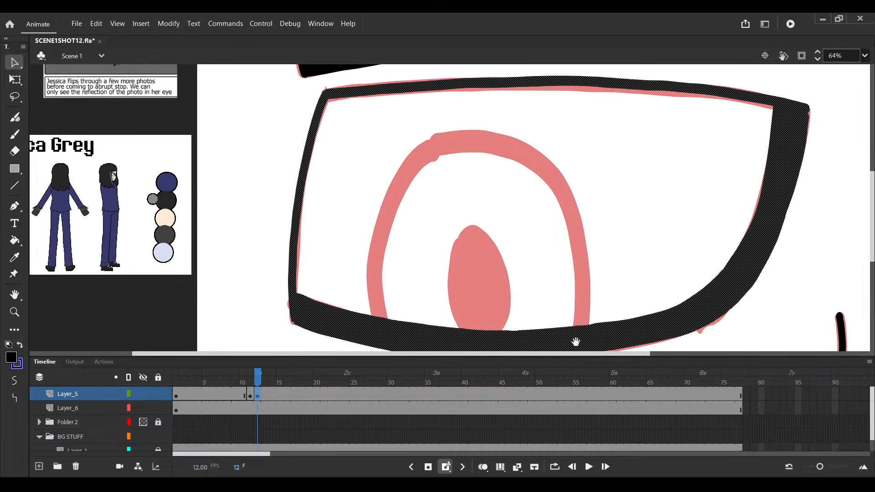
{"action": "scroll", "coordinate": [576, 342], "scroll_direction": "up", "scroll_amount": 1}
{"action": "key", "text": "y"}
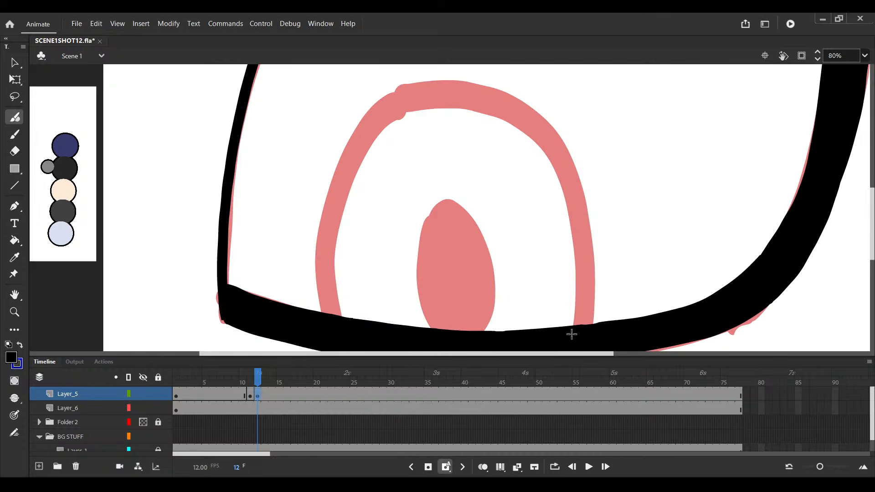
{"action": "left_click", "coordinate": [572, 336], "text": "ctrl"}
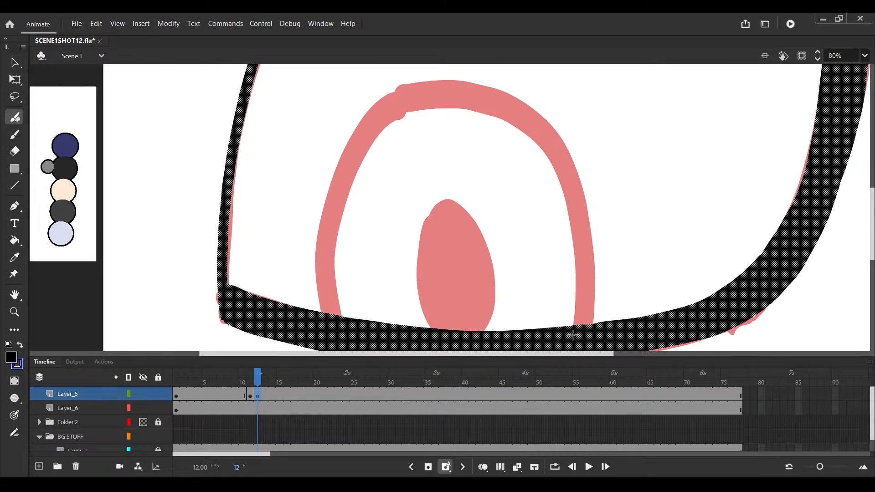
Ink the pupil's outline over the sketch on frame 12, fill it with black and save the file
{"action": "scroll", "coordinate": [478, 332], "scroll_direction": "up", "scroll_amount": 2}
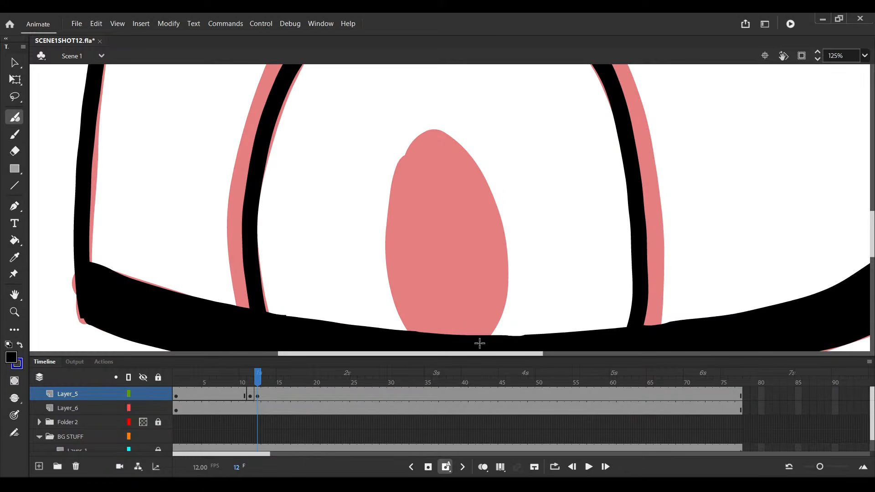
{"action": "left_click_drag", "start_coordinate": [479, 343], "coordinate": [411, 338]}
{"action": "left_click", "coordinate": [14, 241]}
{"action": "scroll", "coordinate": [383, 243], "scroll_direction": "down", "scroll_amount": 4}
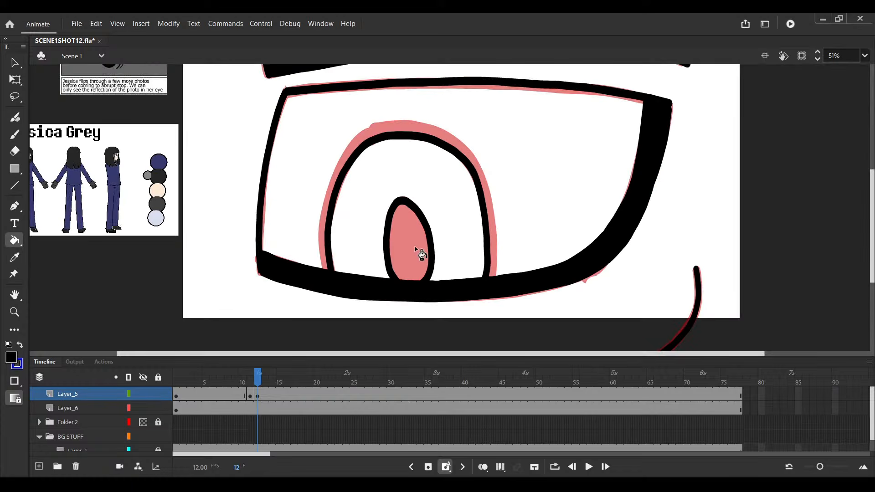
{"action": "scroll", "coordinate": [419, 252], "scroll_direction": "down", "scroll_amount": 4}
{"action": "left_click", "coordinate": [419, 252]}
{"action": "key", "text": "ctrl+s"}
On frame 13, erase the left end of the iris line where it joins the lower lid
{"action": "key", "text": "Return"}
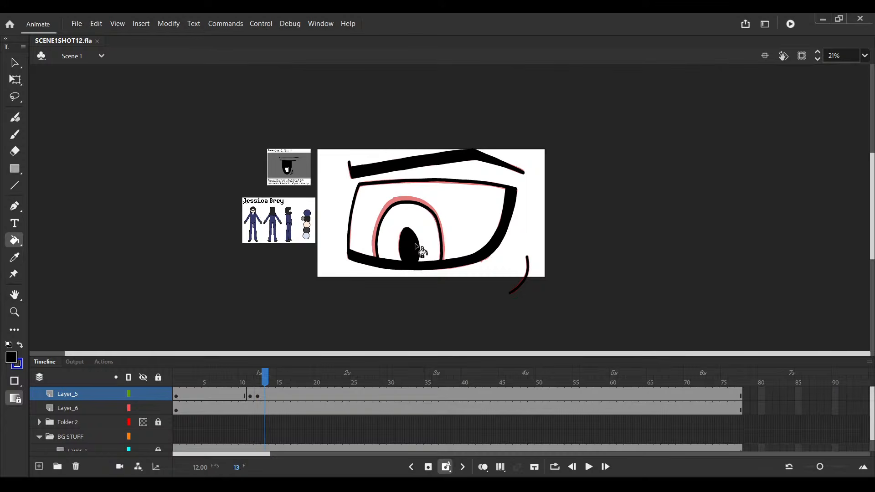
{"action": "key", "text": "e"}
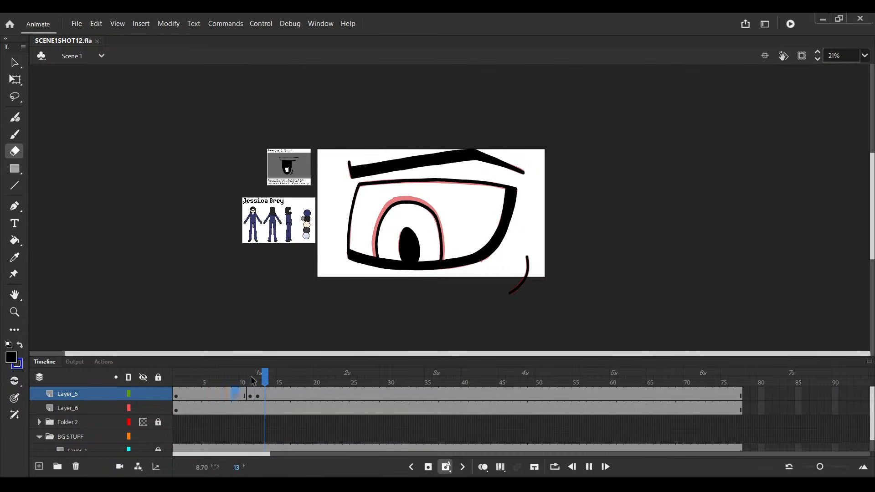
{"action": "scroll", "coordinate": [398, 270], "scroll_direction": "up", "scroll_amount": 4}
{"action": "key", "text": "Return"}
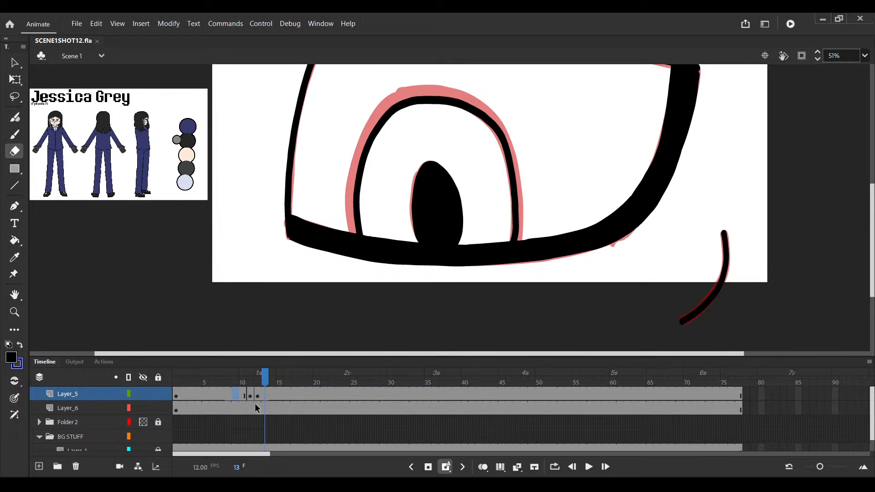
{"action": "scroll", "coordinate": [388, 227], "scroll_direction": "up", "scroll_amount": 4}
{"action": "left_click_drag", "start_coordinate": [388, 227], "coordinate": [394, 227]}
{"action": "scroll", "coordinate": [440, 228], "scroll_direction": "down", "scroll_amount": 3}
{"action": "left_click_drag", "start_coordinate": [553, 244], "coordinate": [430, 271]}
{"action": "scroll", "coordinate": [430, 272], "scroll_direction": "up", "scroll_amount": 3}
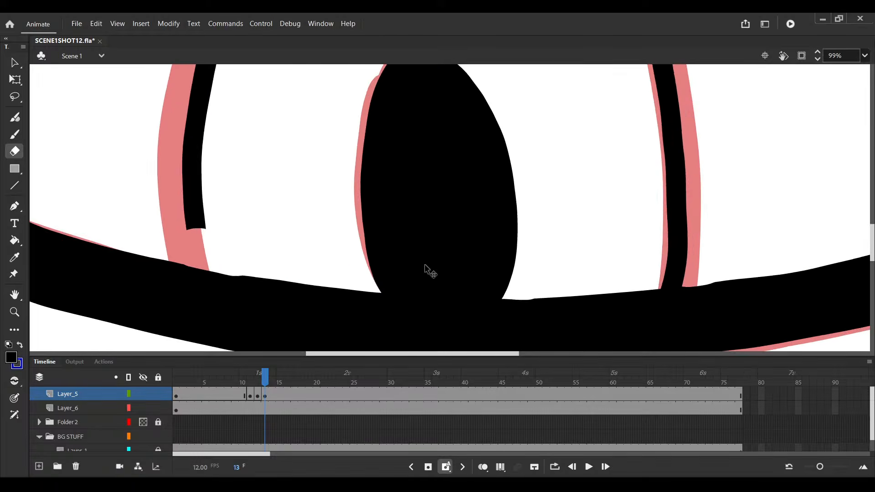
Erase the pupil's base and the iris line's right end above the lower lid on frame 13
{"action": "mouse_move", "coordinate": [374, 277]}
{"action": "left_mouse_down"}
{"action": "mouse_move", "coordinate": [429, 268]}
{"action": "mouse_move", "coordinate": [514, 277]}
{"action": "mouse_move", "coordinate": [371, 244]}
{"action": "left_mouse_up"}
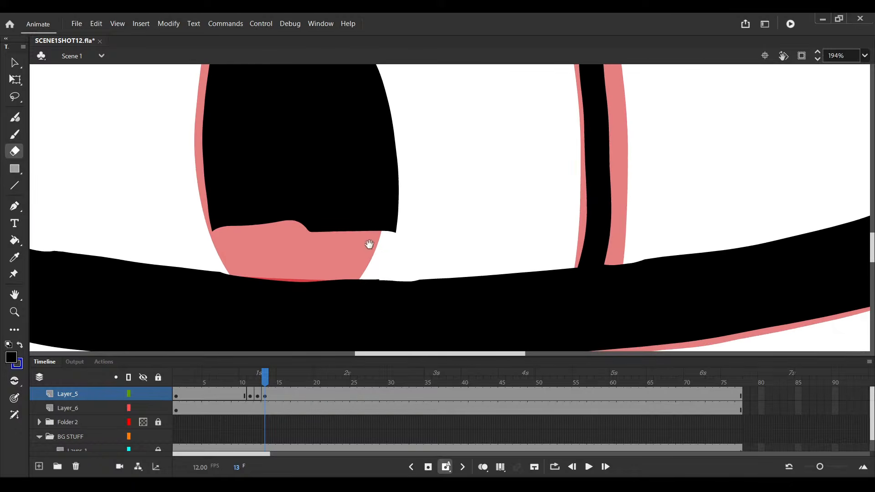
{"action": "scroll", "coordinate": [504, 242], "scroll_direction": "up", "scroll_amount": 3}
{"action": "mouse_move", "coordinate": [535, 238]}
{"action": "left_mouse_down"}
{"action": "mouse_move", "coordinate": [518, 236]}
{"action": "mouse_move", "coordinate": [570, 230]}
{"action": "mouse_move", "coordinate": [510, 237]}
{"action": "left_mouse_up"}
{"action": "scroll", "coordinate": [564, 227], "scroll_direction": "down", "scroll_amount": 4}
{"action": "scroll", "coordinate": [568, 229], "scroll_direction": "up", "scroll_amount": 5}
{"action": "key", "text": "ctrl+z"}
{"action": "scroll", "coordinate": [510, 236], "scroll_direction": "down", "scroll_amount": 3}
Delete the cut-off iris and pupil linework from frame 13
{"action": "key", "text": "v"}
{"action": "left_click", "coordinate": [534, 184]}
{"action": "left_click", "coordinate": [270, 171], "text": "shift"}
{"action": "key", "text": "Delete"}
Ink the pupil's outline over the sketch on frame 13 and fill it with black
{"action": "scroll", "coordinate": [288, 171], "scroll_direction": "down", "scroll_amount": 4}
{"action": "left_click_drag", "start_coordinate": [166, 132], "coordinate": [332, 177]}
{"action": "scroll", "coordinate": [395, 259], "scroll_direction": "up", "scroll_amount": 2}
{"action": "left_click", "coordinate": [236, 396]}
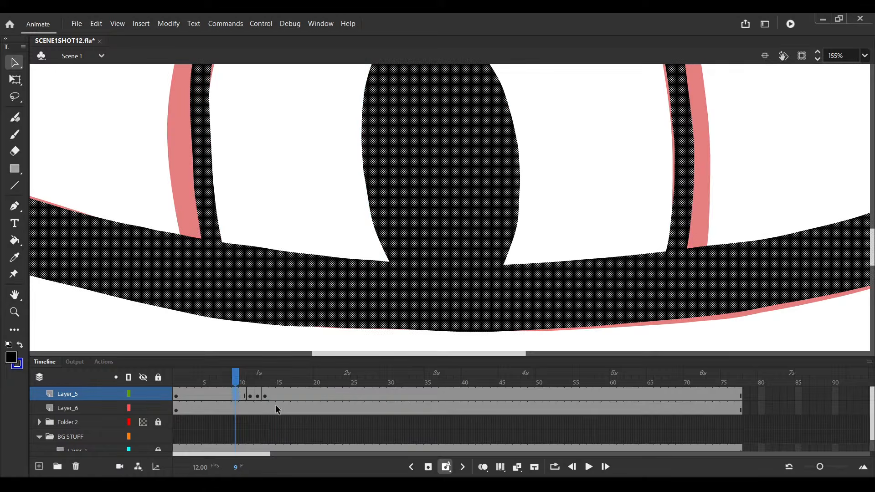
{"action": "left_click", "coordinate": [264, 395]}
{"action": "mouse_move", "coordinate": [424, 268]}
{"action": "left_mouse_down"}
{"action": "mouse_move", "coordinate": [437, 313]}
{"action": "mouse_move", "coordinate": [484, 318]}
{"action": "mouse_move", "coordinate": [495, 336]}
{"action": "left_mouse_up"}
{"action": "key", "text": "b"}
{"action": "left_click", "coordinate": [478, 345]}
{"action": "key", "text": "ctrl+z"}
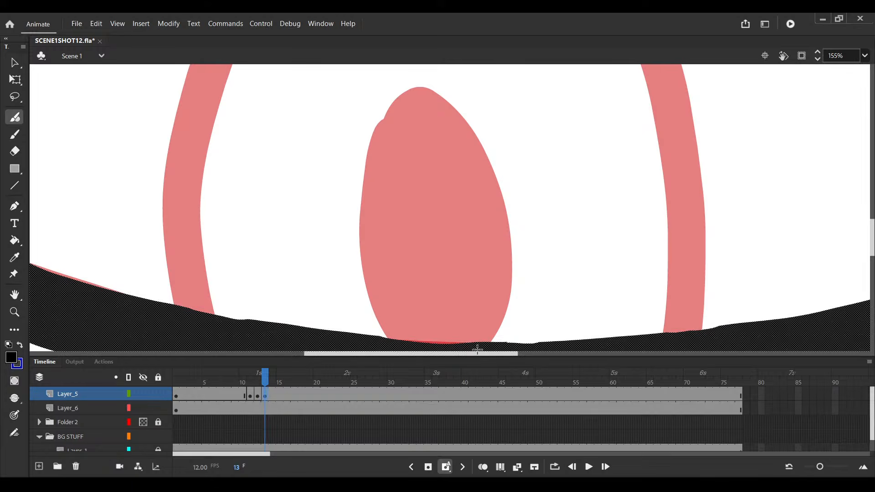
{"action": "left_click", "coordinate": [477, 348]}
{"action": "key", "text": "ctrl+z"}
{"action": "left_click", "coordinate": [14, 240]}
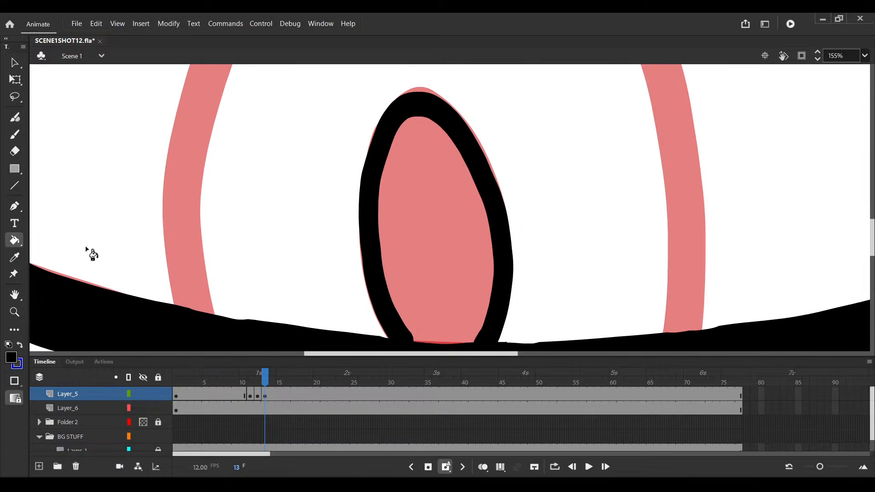
{"action": "left_click", "coordinate": [447, 267]}
Ink the iris outline over the sketch on frame 13, ending both sides at the lower lid, and save the file
{"action": "scroll", "coordinate": [449, 261], "scroll_direction": "down", "scroll_amount": 2}
{"action": "left_click_drag", "start_coordinate": [524, 238], "coordinate": [527, 268]}
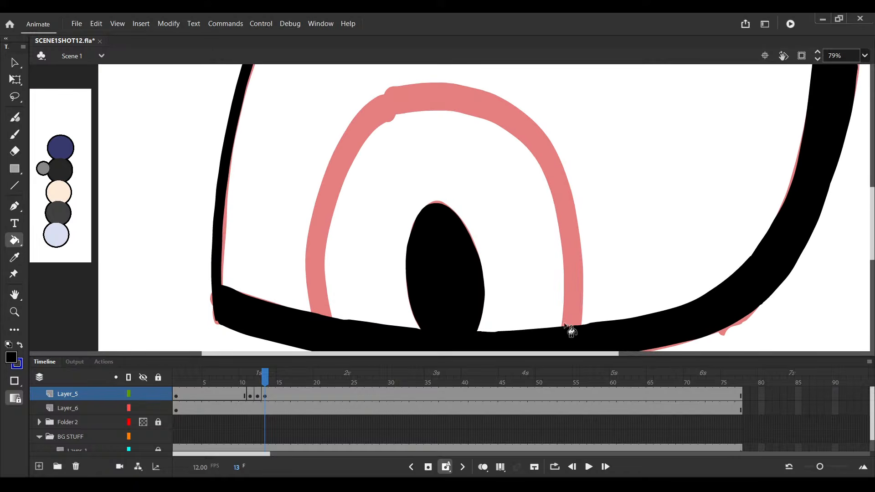
{"action": "key", "text": "v"}
{"action": "left_click", "coordinate": [570, 332]}
{"action": "mouse_move", "coordinate": [565, 319]}
{"action": "left_mouse_down"}
{"action": "mouse_move", "coordinate": [572, 336]}
{"action": "mouse_move", "coordinate": [595, 337]}
{"action": "left_mouse_up"}
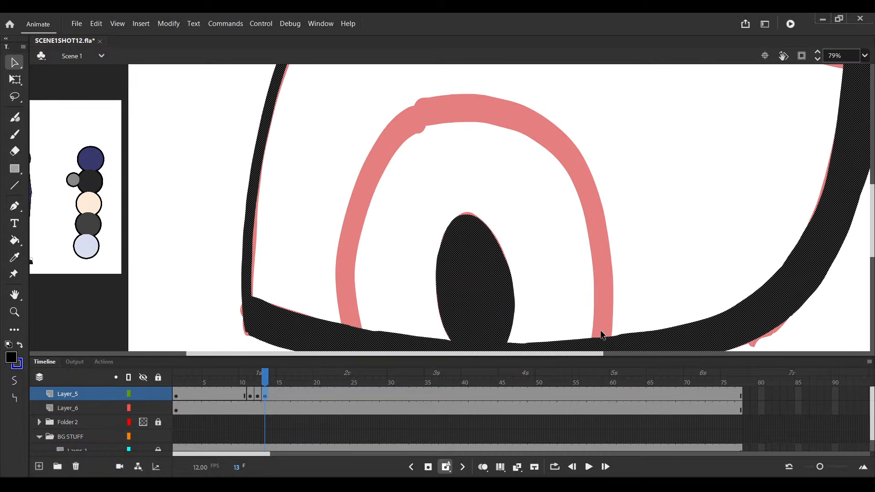
{"action": "scroll", "coordinate": [594, 341], "scroll_direction": "up", "scroll_amount": 1}
{"action": "scroll", "coordinate": [593, 343], "scroll_direction": "down", "scroll_amount": 1}
{"action": "key", "text": "b"}
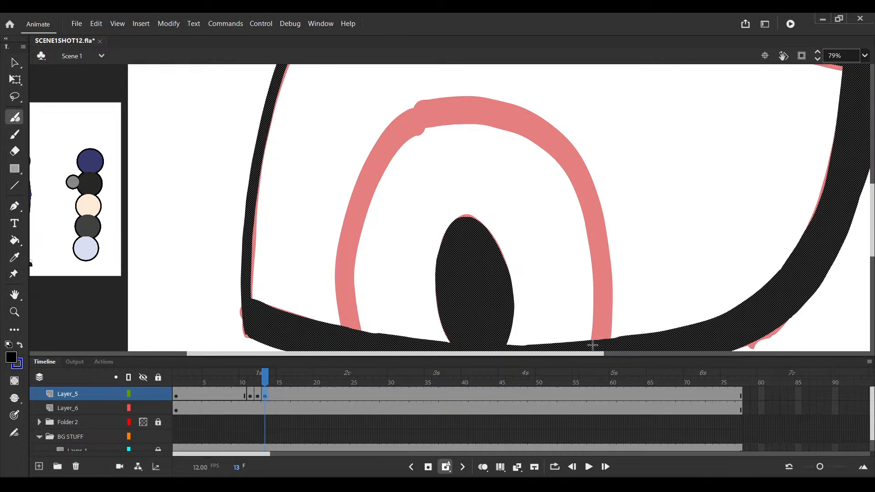
{"action": "left_click_drag", "start_coordinate": [593, 345], "coordinate": [358, 329]}
{"action": "key", "text": "ctrl+z"}
{"action": "scroll", "coordinate": [574, 316], "scroll_direction": "down", "scroll_amount": 1}
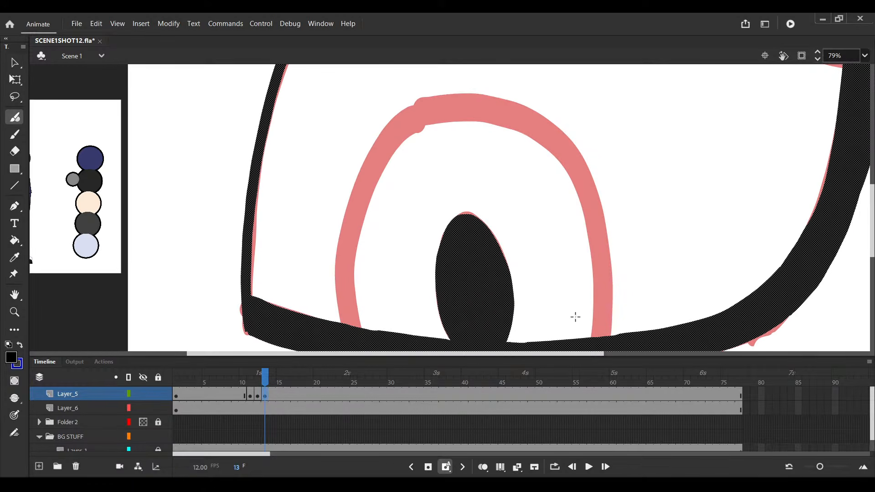
{"action": "key", "text": "ctrl+s"}
{"action": "left_click_drag", "start_coordinate": [592, 343], "coordinate": [363, 342]}
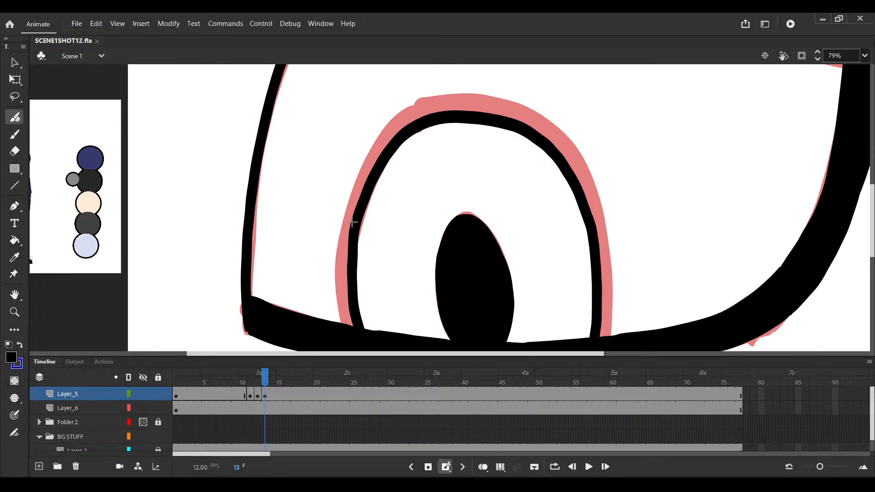
Step through frames 9 to 20 to check the iris movement against the sketch animation
{"action": "scroll", "coordinate": [354, 224], "scroll_direction": "down", "scroll_amount": 2}
{"action": "key", "text": "comma"}
{"action": "key", "text": "comma"}
{"action": "key", "text": "comma"}
{"action": "key", "text": "comma"}
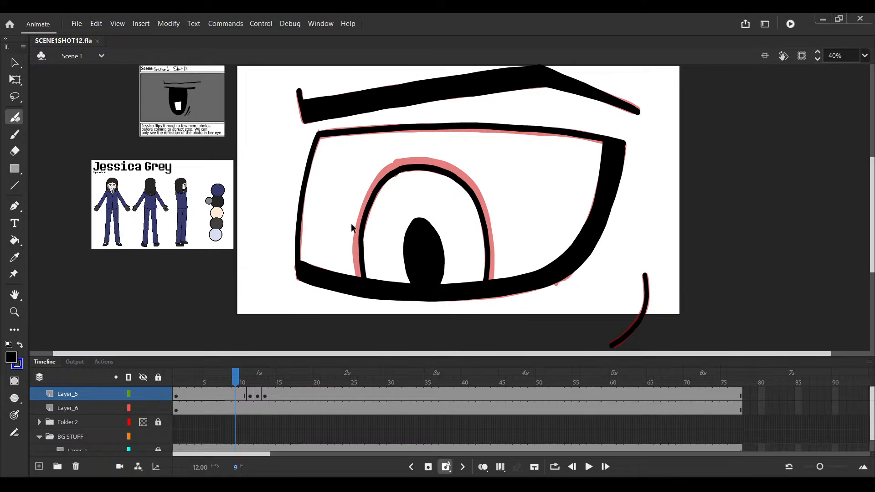
{"action": "key", "text": "period"}
{"action": "key", "text": "period"}
{"action": "key", "text": "period"}
{"action": "key", "text": "period"}
{"action": "key", "text": "period"}
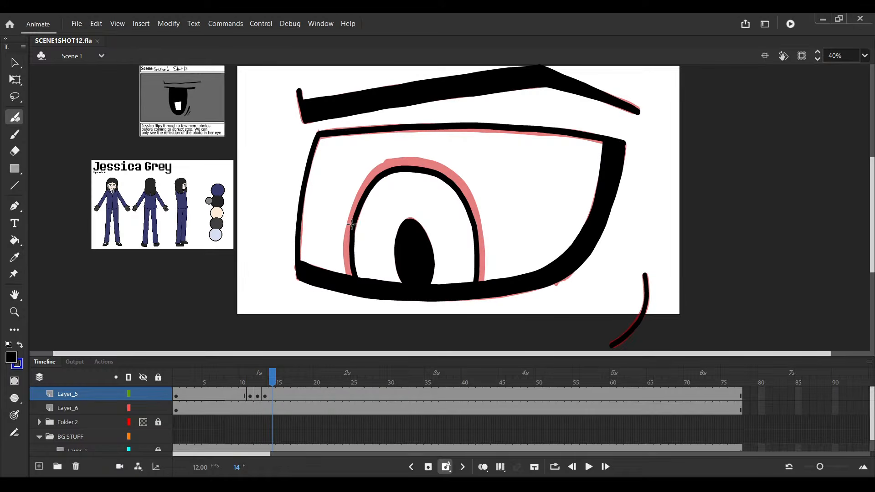
{"action": "key", "text": "period"}
{"action": "key", "text": "period"}
{"action": "key", "text": "period"}
{"action": "key", "text": "period"}
{"action": "key", "text": "period"}
{"action": "key", "text": "period"}
{"action": "key", "text": "period"}
{"action": "key", "text": "period"}
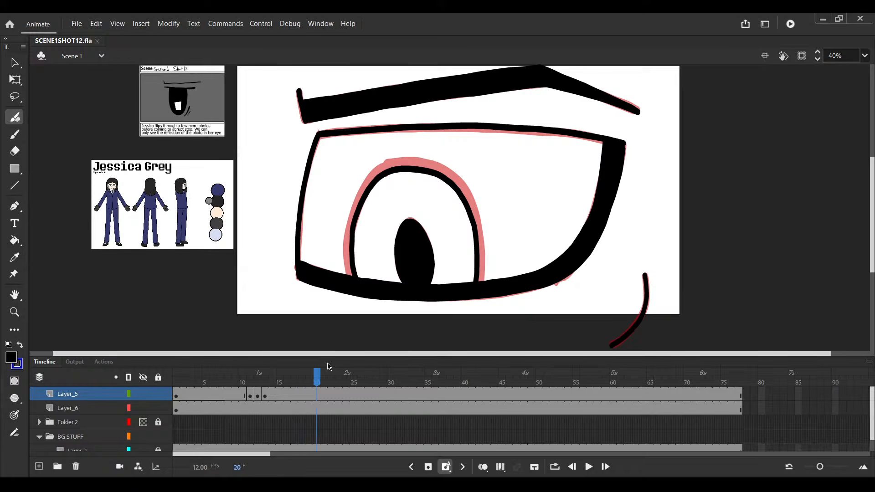
Copy the eye drawing from frame 7 of Layer_5 to frame 22 as a keyframe and save the file
{"action": "left_click", "coordinate": [220, 394]}
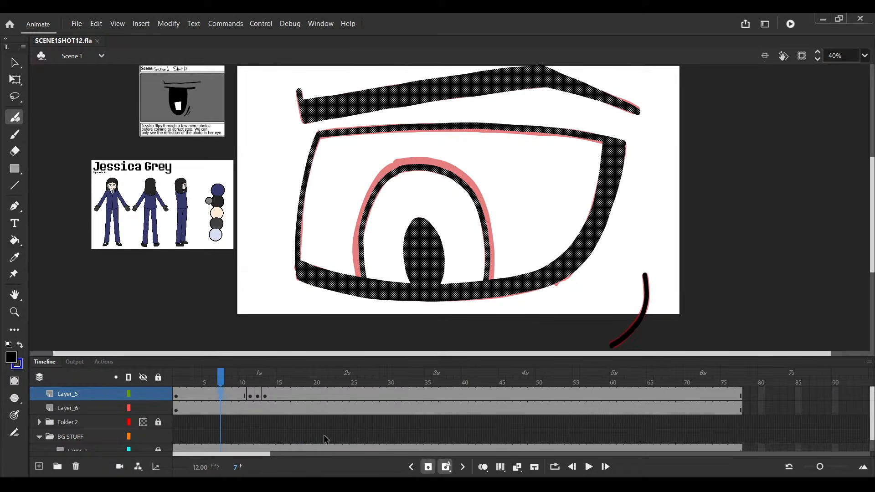
{"action": "left_click_drag", "start_coordinate": [221, 395], "coordinate": [340, 396]}
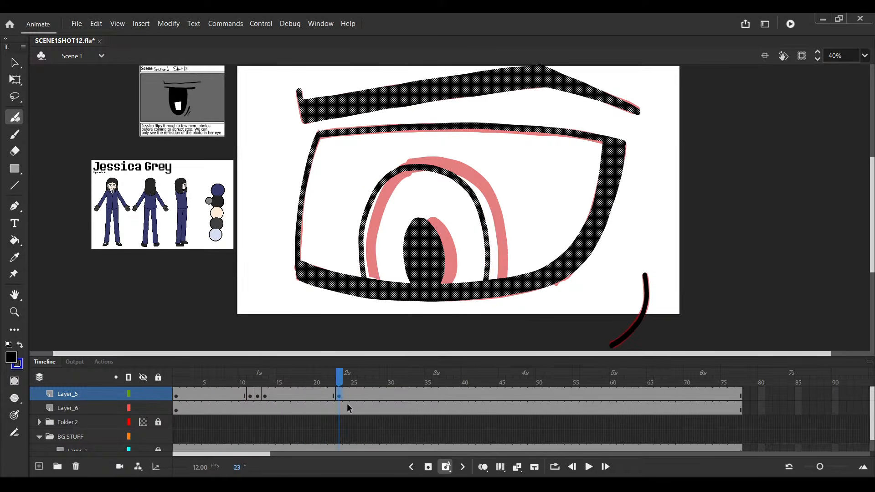
{"action": "key", "text": "comma"}
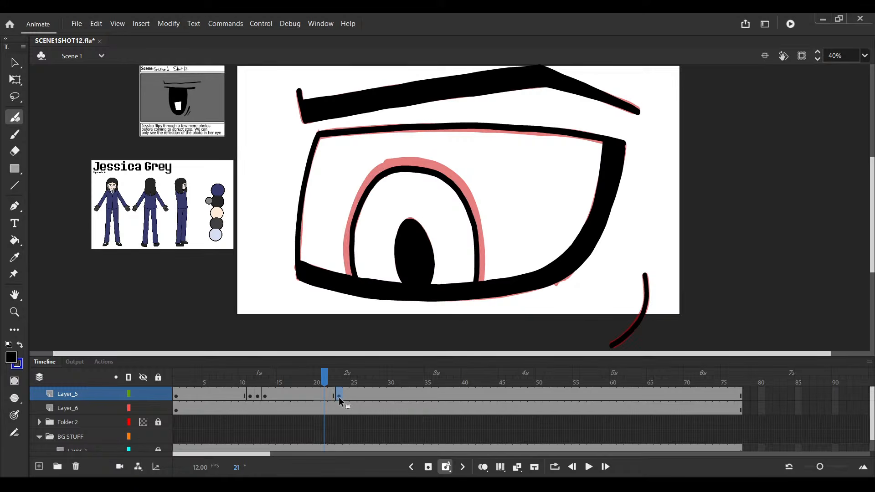
{"action": "key", "text": "period"}
{"action": "left_click", "coordinate": [337, 396]}
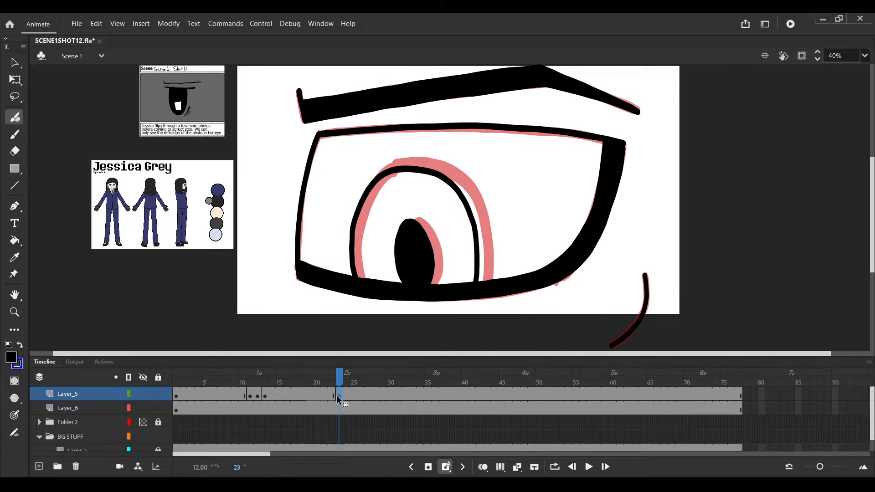
{"action": "left_click_drag", "start_coordinate": [337, 396], "coordinate": [331, 396]}
{"action": "scroll", "coordinate": [382, 309], "scroll_direction": "up", "scroll_amount": 3}
{"action": "key", "text": "ctrl+s"}
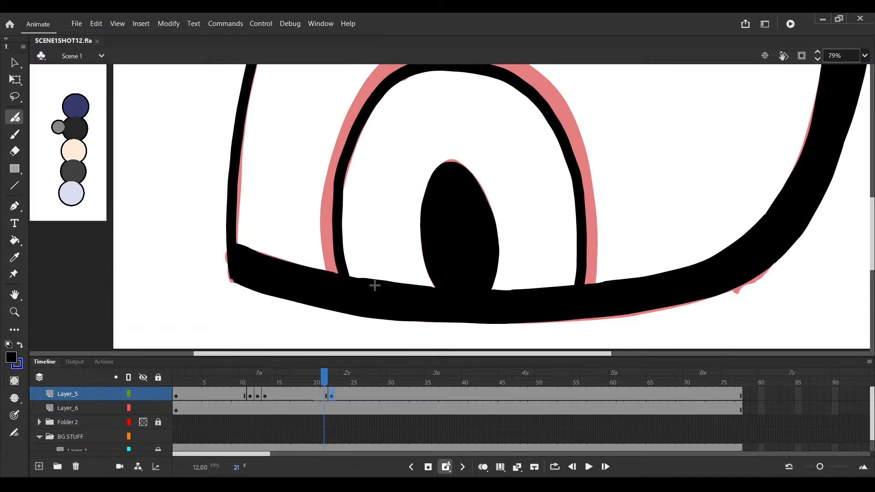
Erase the iris line and pupil where they join the lower lid on frame 22
{"action": "left_click", "coordinate": [324, 395]}
{"action": "key", "text": "period"}
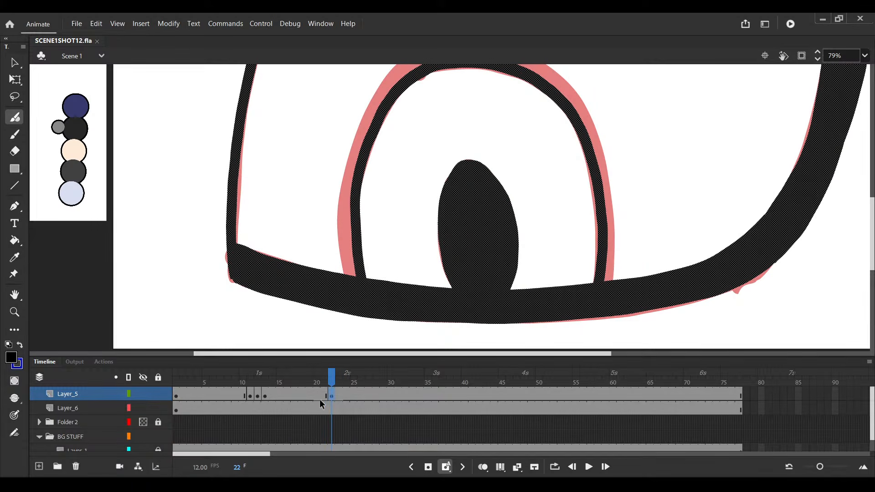
{"action": "key", "text": "e"}
{"action": "mouse_move", "coordinate": [357, 267]}
{"action": "left_mouse_down"}
{"action": "mouse_move", "coordinate": [375, 260]}
{"action": "mouse_move", "coordinate": [357, 271]}
{"action": "left_mouse_up"}
{"action": "key", "text": "space"}
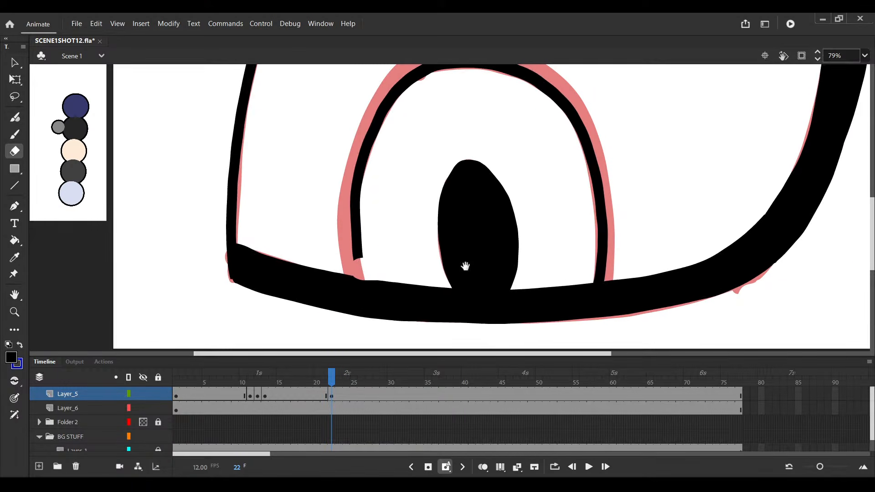
{"action": "key", "text": "comma"}
{"action": "mouse_move", "coordinate": [464, 266]}
{"action": "left_mouse_down"}
{"action": "mouse_move", "coordinate": [407, 263]}
{"action": "mouse_move", "coordinate": [400, 276]}
{"action": "mouse_move", "coordinate": [548, 264]}
{"action": "left_mouse_up"}
{"action": "key", "text": "period"}
Delete the cut-off iris and pupil linework from frame 22
{"action": "key", "text": "v"}
{"action": "left_click_drag", "start_coordinate": [399, 276], "coordinate": [340, 324]}
{"action": "left_click", "coordinate": [544, 246]}
{"action": "left_click", "coordinate": [446, 244], "text": "shift"}
{"action": "key", "text": "Delete"}
Ink the pupil's outline over the sketch on frame 22 and fill it with black
{"action": "scroll", "coordinate": [374, 269], "scroll_direction": "up", "scroll_amount": 4}
{"action": "key", "text": "space"}
{"action": "key", "text": "space"}
{"action": "mouse_move", "coordinate": [488, 307]}
{"action": "left_mouse_down"}
{"action": "mouse_move", "coordinate": [494, 329]}
{"action": "mouse_move", "coordinate": [495, 300]}
{"action": "left_mouse_up"}
{"action": "left_click", "coordinate": [487, 327]}
{"action": "scroll", "coordinate": [486, 327], "scroll_direction": "down", "scroll_amount": 2}
{"action": "scroll", "coordinate": [485, 328], "scroll_direction": "up", "scroll_amount": 1}
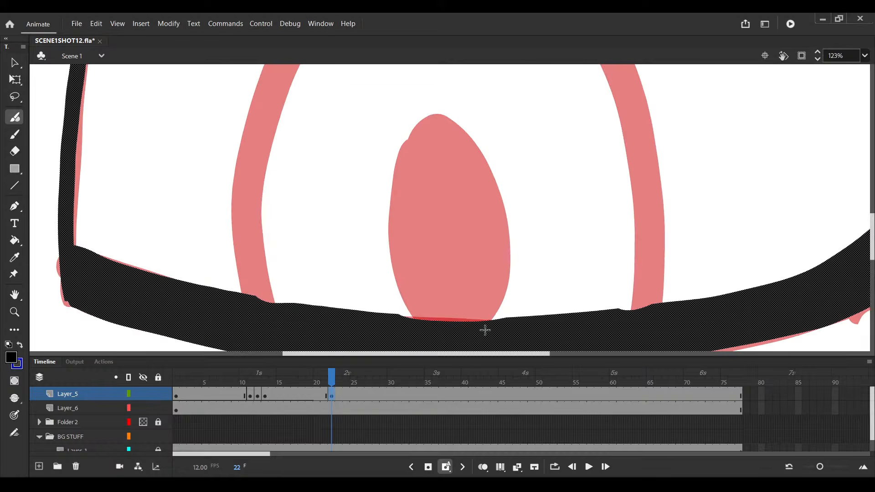
{"action": "key", "text": "y"}
{"action": "left_click_drag", "start_coordinate": [481, 331], "coordinate": [422, 320]}
{"action": "left_click", "coordinate": [16, 241]}
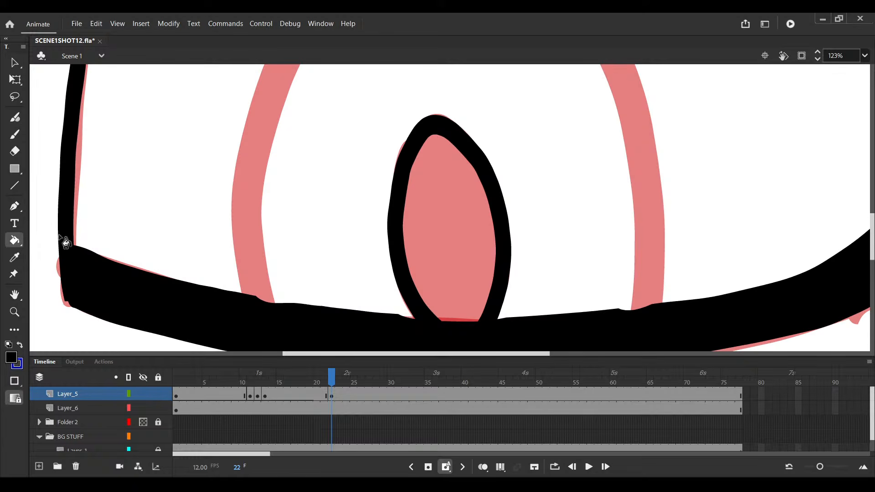
{"action": "left_click", "coordinate": [428, 249]}
Brush over the notches in the lower lid's upper edge beneath both iris ends on frame 22
{"action": "scroll", "coordinate": [452, 255], "scroll_direction": "down", "scroll_amount": 3}
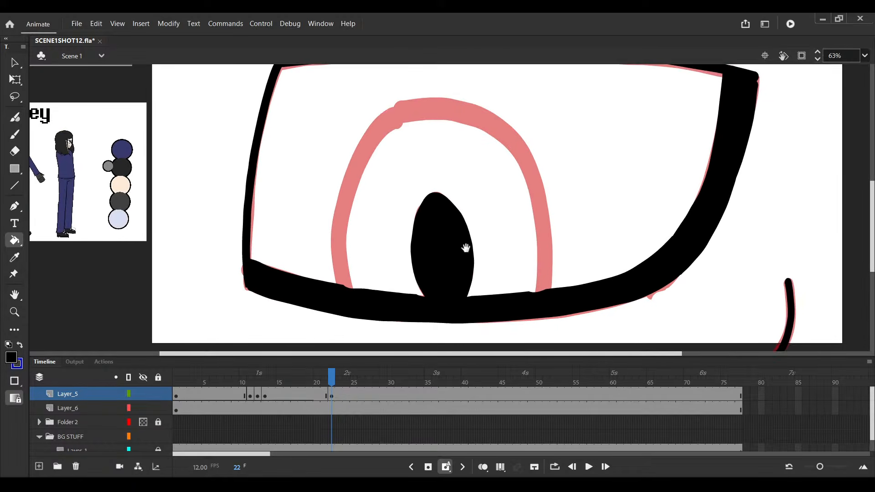
{"action": "scroll", "coordinate": [528, 279], "scroll_direction": "up", "scroll_amount": 1}
{"action": "scroll", "coordinate": [534, 284], "scroll_direction": "up", "scroll_amount": 1}
{"action": "key", "text": "v"}
{"action": "left_click", "coordinate": [562, 332]}
{"action": "key", "text": "b"}
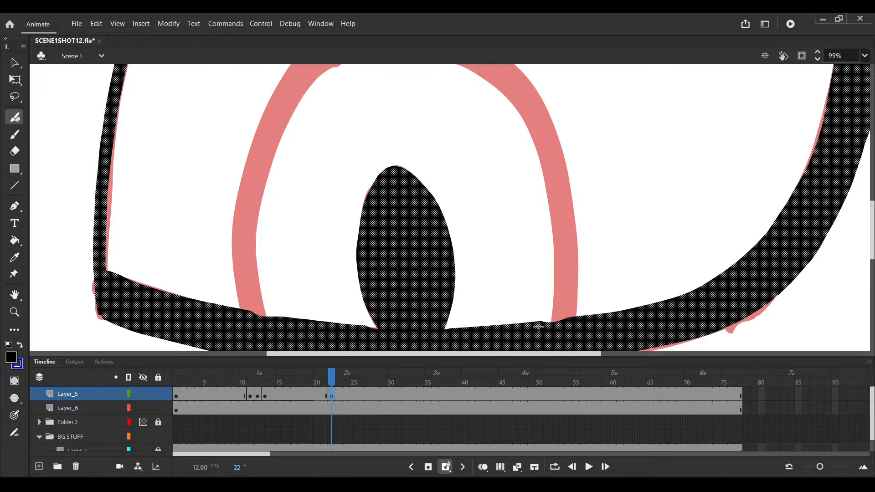
{"action": "left_click_drag", "start_coordinate": [573, 322], "coordinate": [541, 329]}
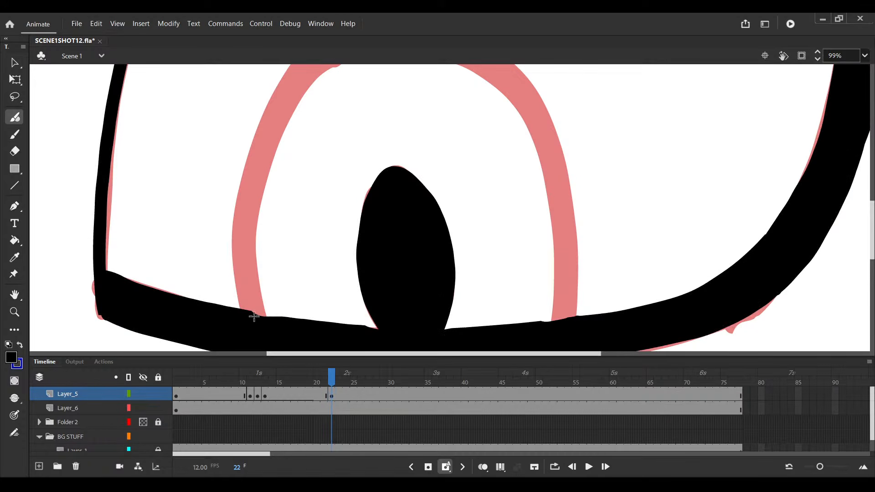
{"action": "left_click_drag", "start_coordinate": [244, 316], "coordinate": [275, 321]}
Ink the iris outline over the sketch on frame 22 down to the lower lid and save the file
{"action": "scroll", "coordinate": [542, 330], "scroll_direction": "down", "scroll_amount": 2}
{"action": "left_click", "coordinate": [551, 336]}
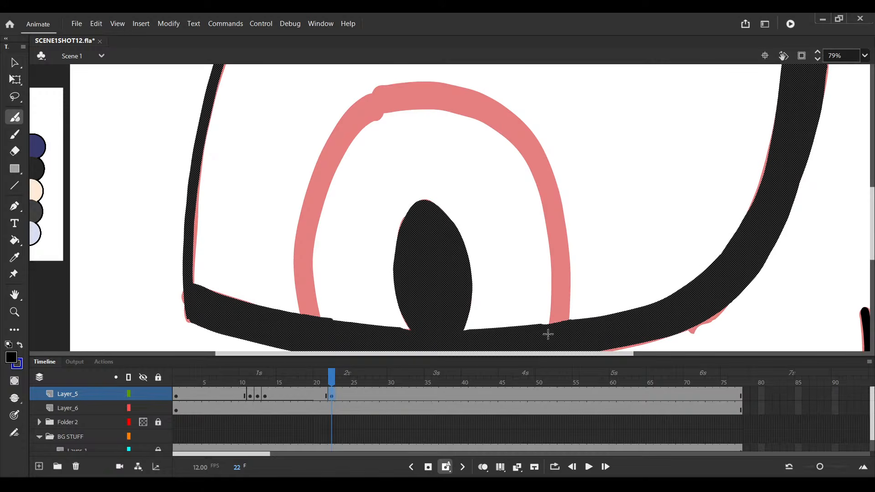
{"action": "left_click_drag", "start_coordinate": [548, 335], "coordinate": [316, 327]}
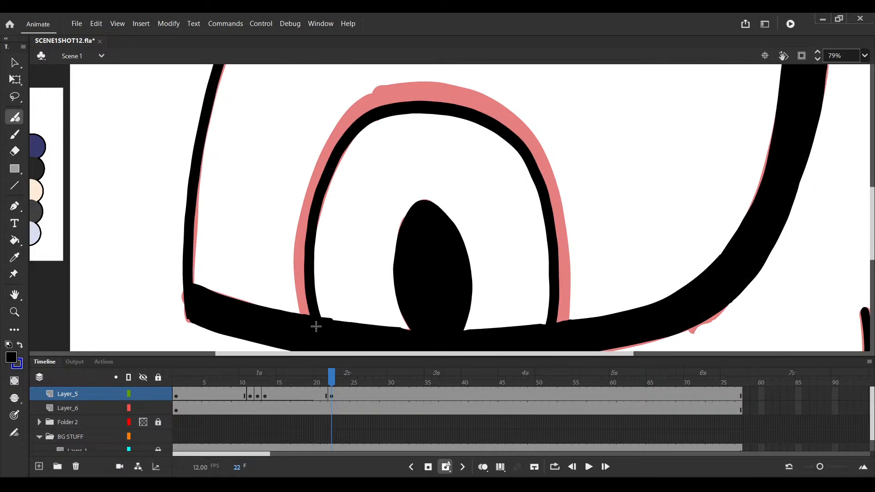
{"action": "key", "text": "ctrl+s"}
Add a keyframe at frame 23 of Layer_5 and erase the iris line and pupil where they join the lower lid
{"action": "key", "text": "period"}
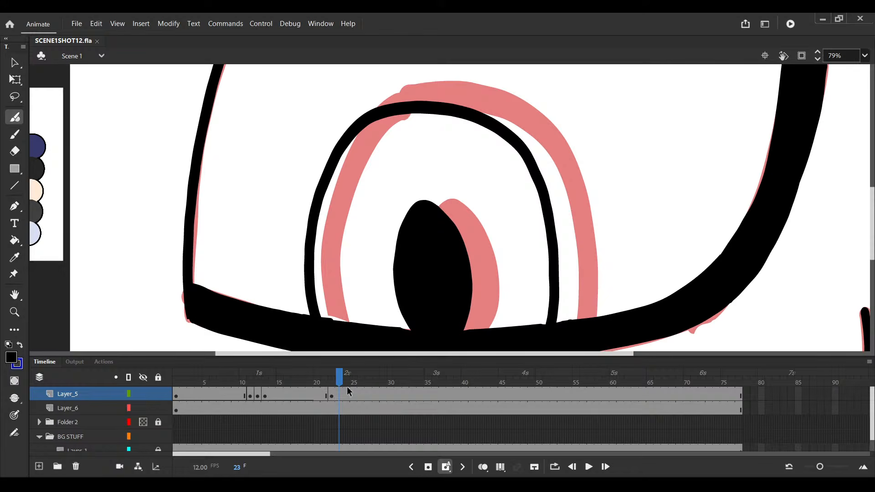
{"action": "key", "text": "ctrl+a"}
{"action": "scroll", "coordinate": [266, 264], "scroll_direction": "up", "scroll_amount": 3}
{"action": "key", "text": "e"}
{"action": "mouse_move", "coordinate": [237, 269]}
{"action": "left_mouse_down"}
{"action": "mouse_move", "coordinate": [212, 256]}
{"action": "mouse_move", "coordinate": [223, 268]}
{"action": "mouse_move", "coordinate": [404, 292]}
{"action": "mouse_move", "coordinate": [470, 284]}
{"action": "mouse_move", "coordinate": [344, 301]}
{"action": "mouse_move", "coordinate": [336, 272]}
{"action": "left_mouse_up"}
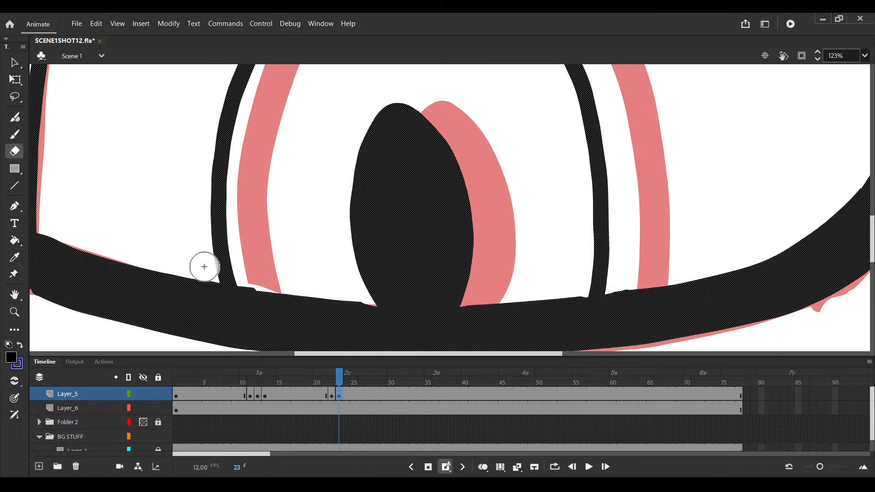
{"action": "mouse_move", "coordinate": [203, 266]}
{"action": "left_mouse_down"}
{"action": "mouse_move", "coordinate": [273, 287]}
{"action": "mouse_move", "coordinate": [424, 296]}
{"action": "mouse_move", "coordinate": [602, 281]}
{"action": "mouse_move", "coordinate": [602, 266]}
{"action": "mouse_move", "coordinate": [492, 299]}
{"action": "mouse_move", "coordinate": [534, 322]}
{"action": "mouse_move", "coordinate": [539, 274]}
{"action": "left_mouse_up"}
Delete the cut-off iris and pupil linework from frame 23
{"action": "scroll", "coordinate": [596, 271], "scroll_direction": "down", "scroll_amount": 2}
{"action": "key", "text": "v"}
{"action": "left_click", "coordinate": [596, 256]}
{"action": "left_click", "coordinate": [486, 239], "text": "shift"}
{"action": "key", "text": "Delete"}
Ink the iris outline over the sketch on frame 23, redoing unsatisfactory strokes, and save the file
{"action": "key", "text": "b"}
{"action": "key", "text": "ctrl+z"}
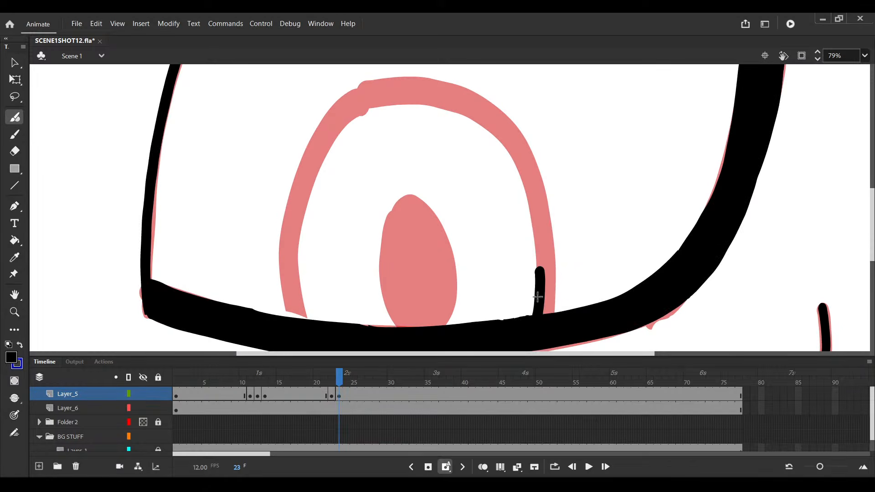
{"action": "key", "text": "ctrl+z"}
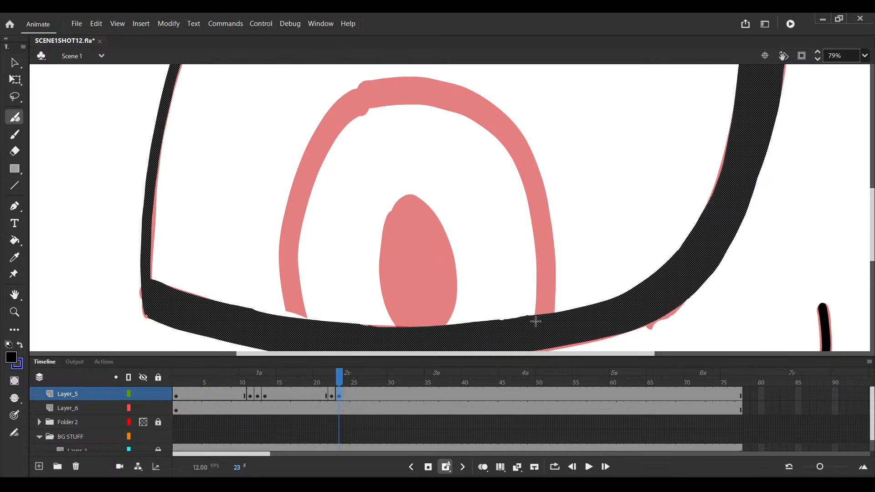
{"action": "key", "text": "ctrl+z"}
{"action": "scroll", "coordinate": [300, 323], "scroll_direction": "down", "scroll_amount": 2}
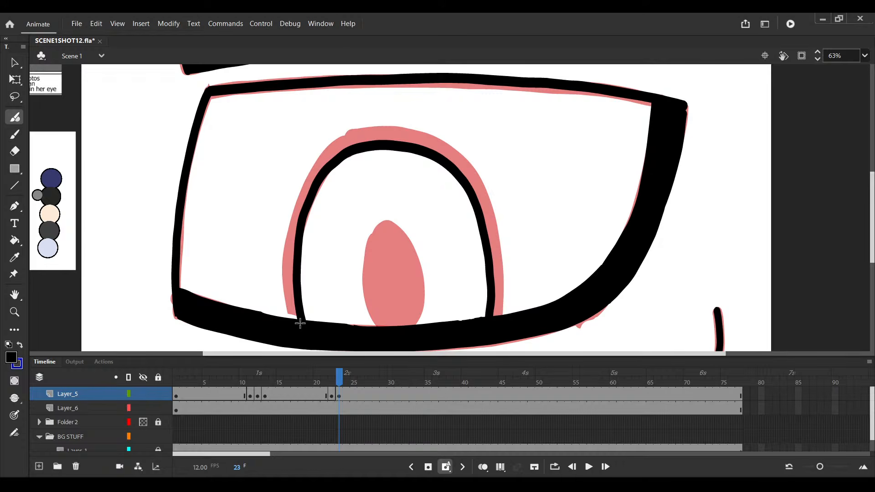
{"action": "key", "text": "ctrl+s"}
Ink the pupil's outline over the sketch on frame 23, fill it with black and save the file
{"action": "scroll", "coordinate": [395, 293], "scroll_direction": "up", "scroll_amount": 2}
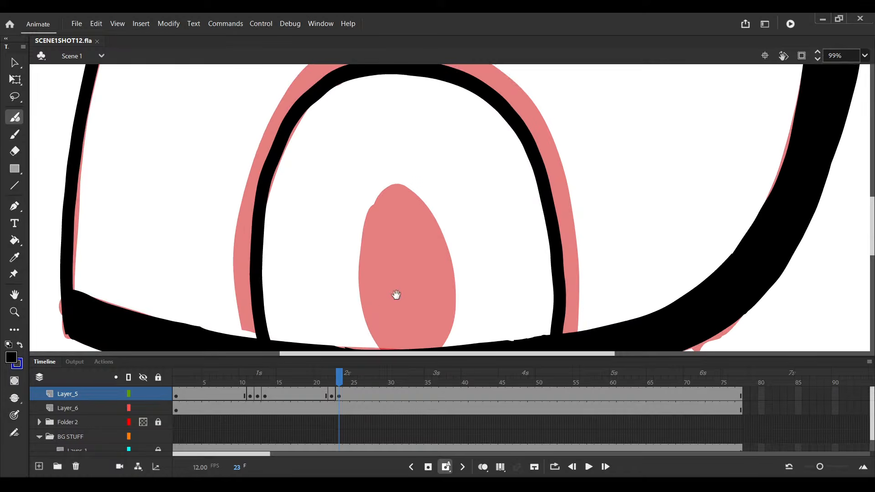
{"action": "scroll", "coordinate": [410, 273], "scroll_direction": "up", "scroll_amount": 1}
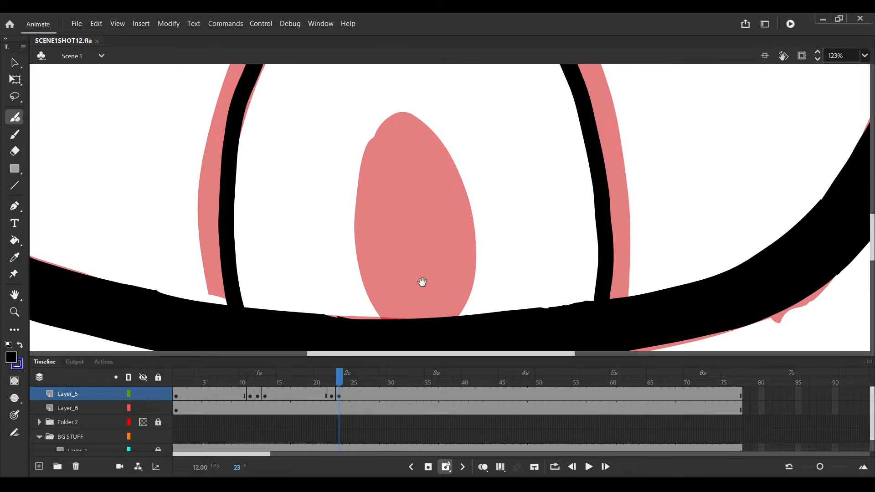
{"action": "key", "text": "v"}
{"action": "left_click", "coordinate": [459, 322]}
{"action": "scroll", "coordinate": [465, 329], "scroll_direction": "up", "scroll_amount": 1}
{"action": "key", "text": "b"}
{"action": "left_click_drag", "start_coordinate": [456, 331], "coordinate": [467, 345]}
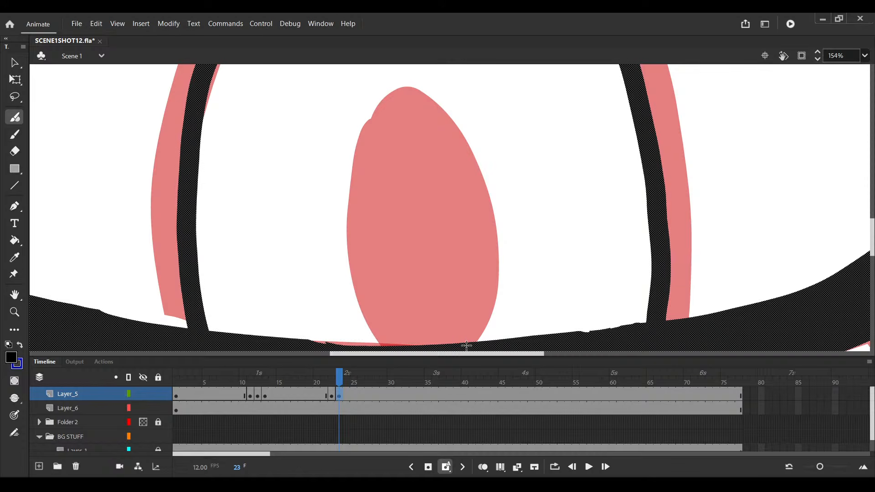
{"action": "left_click", "coordinate": [15, 240]}
{"action": "left_click", "coordinate": [412, 247]}
{"action": "scroll", "coordinate": [401, 237], "scroll_direction": "down", "scroll_amount": 4}
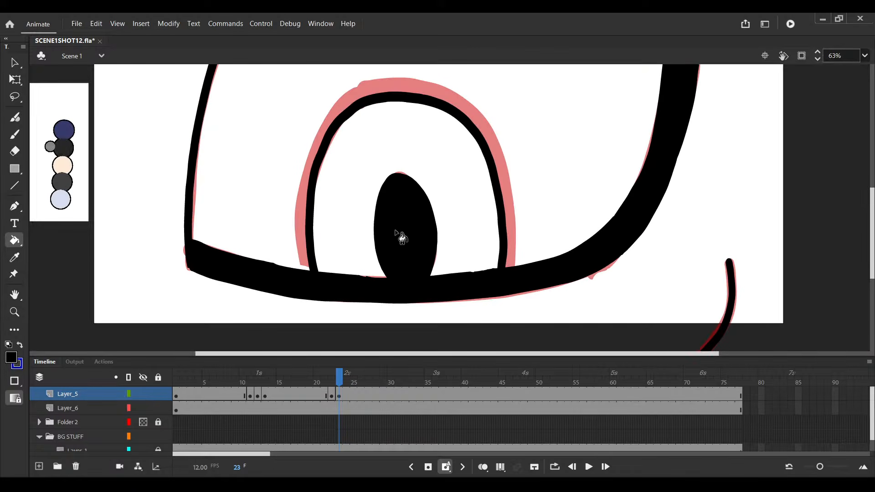
{"action": "scroll", "coordinate": [401, 237], "scroll_direction": "down", "scroll_amount": 3}
{"action": "key", "text": "ctrl+s"}
Erase the iris line's ends and the pupil's base above the lower lid on frame 24
{"action": "key", "text": "period"}
{"action": "key", "text": "period"}
{"action": "key", "text": "comma"}
{"action": "key", "text": "period"}
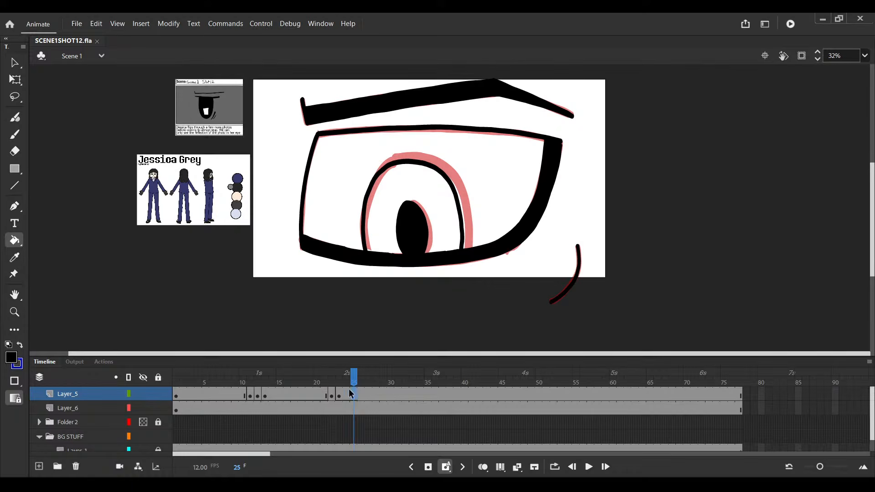
{"action": "scroll", "coordinate": [445, 226], "scroll_direction": "up", "scroll_amount": 5}
{"action": "key", "text": "comma"}
{"action": "key", "text": "e"}
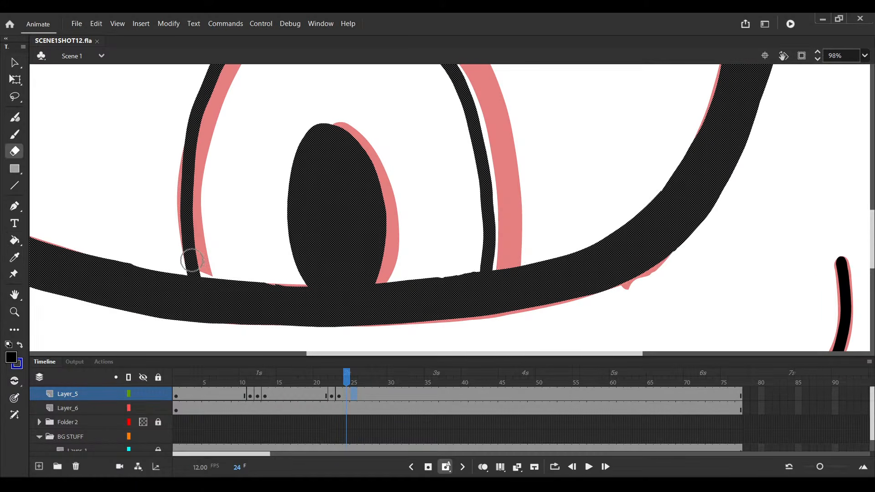
{"action": "mouse_move", "coordinate": [192, 260]}
{"action": "left_mouse_down"}
{"action": "mouse_move", "coordinate": [190, 248]}
{"action": "mouse_move", "coordinate": [159, 253]}
{"action": "mouse_move", "coordinate": [207, 269]}
{"action": "mouse_move", "coordinate": [483, 271]}
{"action": "mouse_move", "coordinate": [387, 275]}
{"action": "mouse_move", "coordinate": [515, 251]}
{"action": "left_mouse_up"}
{"action": "scroll", "coordinate": [200, 268], "scroll_direction": "up", "scroll_amount": 2}
{"action": "mouse_move", "coordinate": [623, 237]}
{"action": "left_mouse_down"}
{"action": "mouse_move", "coordinate": [356, 262]}
{"action": "mouse_move", "coordinate": [337, 278]}
{"action": "left_mouse_up"}
{"action": "scroll", "coordinate": [355, 263], "scroll_direction": "up", "scroll_amount": 2}
{"action": "scroll", "coordinate": [193, 248], "scroll_direction": "down", "scroll_amount": 2}
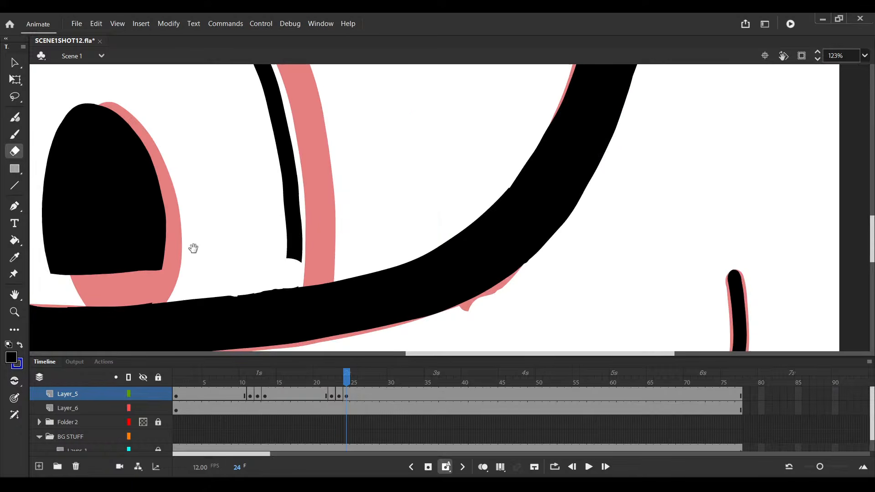
Delete the cut-off iris and pupil linework from frame 24
{"action": "left_click_drag", "start_coordinate": [193, 248], "coordinate": [275, 247]}
{"action": "key", "text": "v"}
{"action": "left_click", "coordinate": [276, 248]}
{"action": "left_click", "coordinate": [421, 217], "text": "shift"}
{"action": "key", "text": "Delete"}
{"action": "left_click_drag", "start_coordinate": [406, 198], "coordinate": [415, 202]}
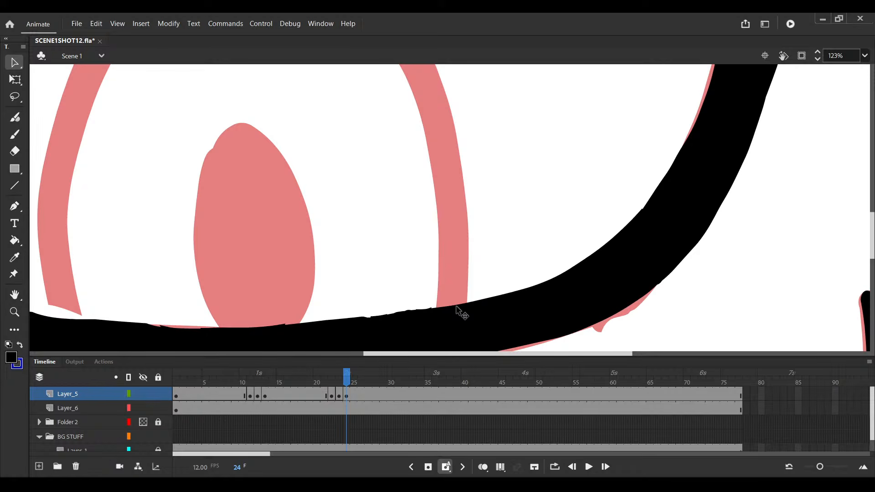
Ink the iris outline over the red sketch on frame 24, ending both sides at the lower lid, and save the file
{"action": "scroll", "coordinate": [457, 309], "scroll_direction": "down", "scroll_amount": 5}
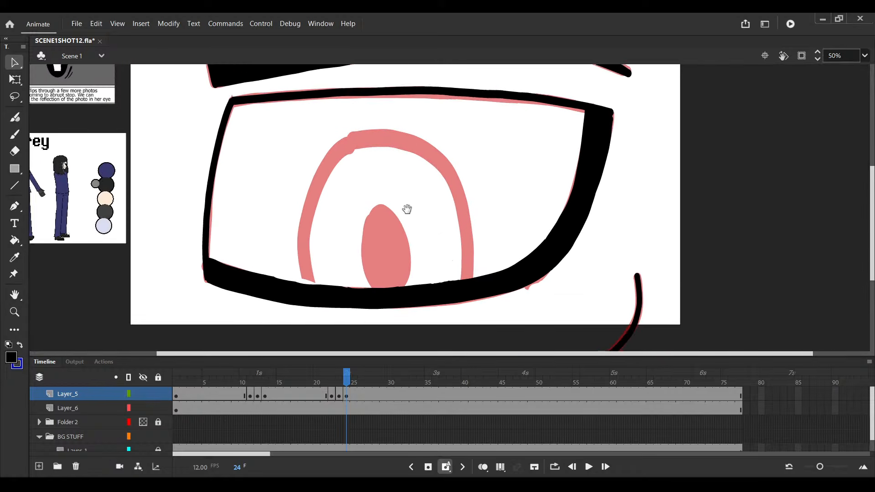
{"action": "scroll", "coordinate": [498, 289], "scroll_direction": "up", "scroll_amount": 4}
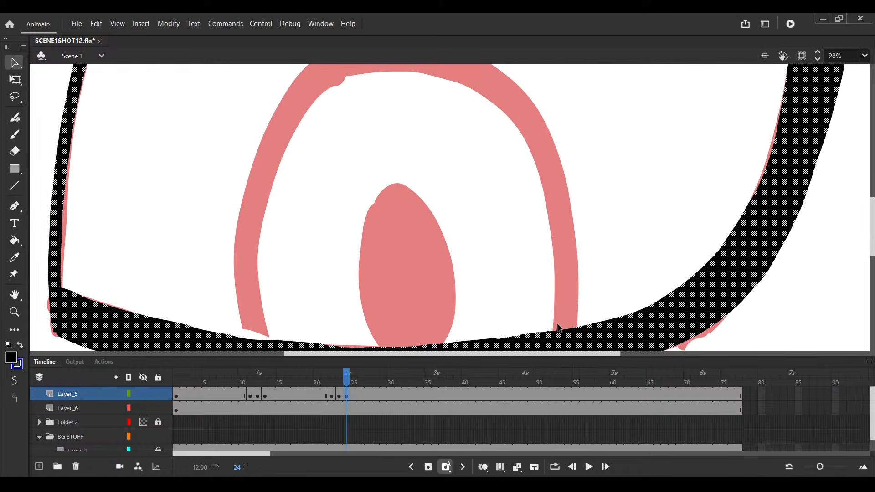
{"action": "key", "text": "b"}
{"action": "scroll", "coordinate": [554, 331], "scroll_direction": "down", "scroll_amount": 1}
{"action": "left_click", "coordinate": [554, 333]}
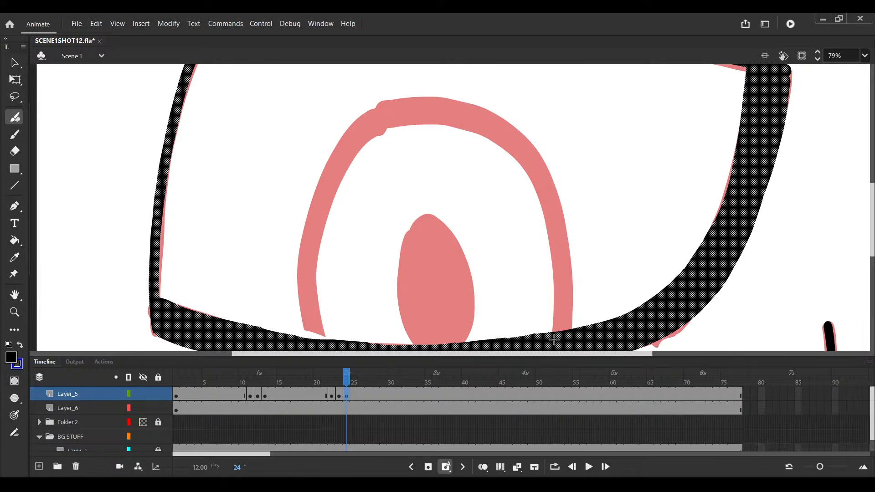
{"action": "left_click_drag", "start_coordinate": [554, 338], "coordinate": [322, 344]}
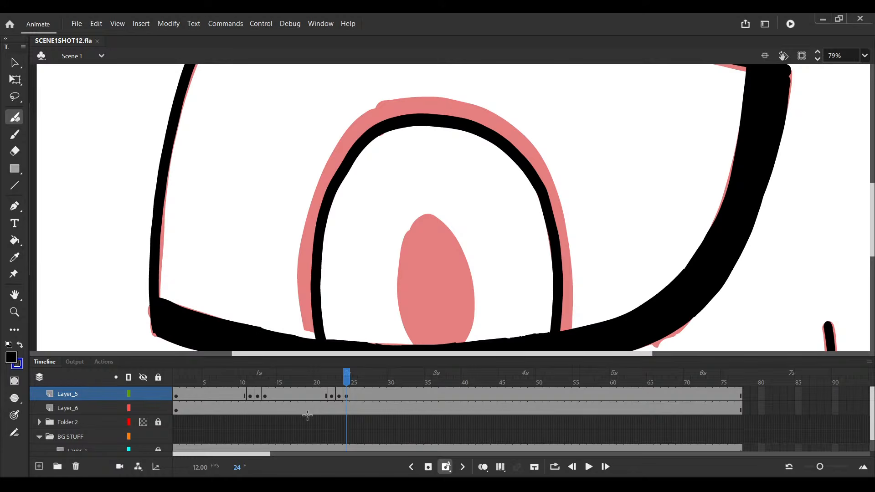
Ink the pupil's outline over the sketch on frame 24, fill it with black and save the file
{"action": "scroll", "coordinate": [463, 190], "scroll_direction": "down", "scroll_amount": 3}
{"action": "scroll", "coordinate": [456, 229], "scroll_direction": "up", "scroll_amount": 5}
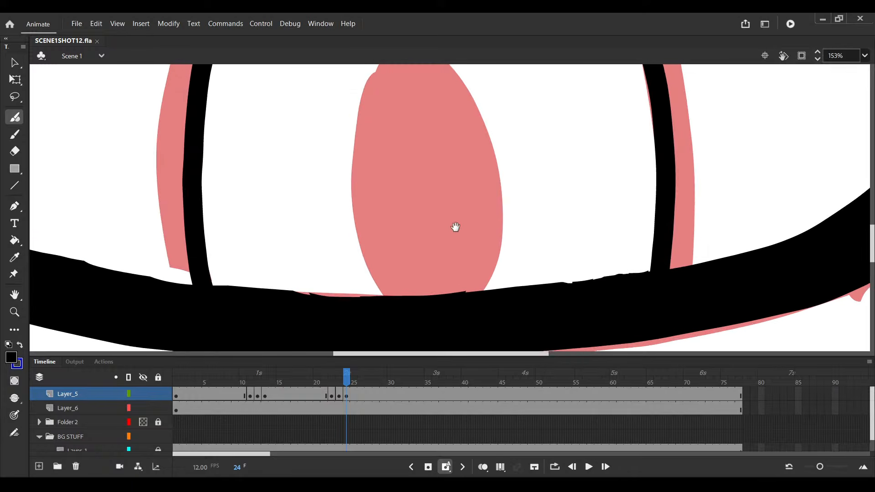
{"action": "key", "text": "v"}
{"action": "left_click_drag", "start_coordinate": [500, 294], "coordinate": [506, 311]}
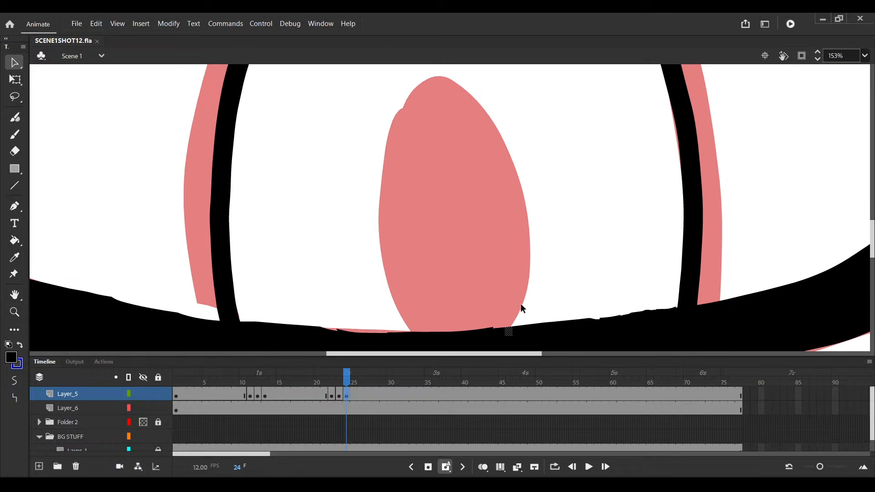
{"action": "left_click", "coordinate": [520, 304]}
{"action": "left_click", "coordinate": [520, 333]}
{"action": "key", "text": "b"}
{"action": "left_click", "coordinate": [506, 334]}
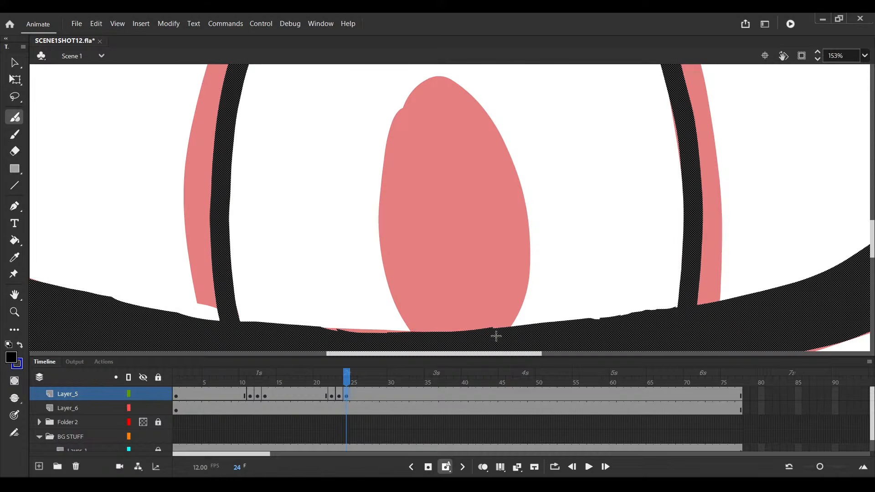
{"action": "left_click_drag", "start_coordinate": [496, 336], "coordinate": [422, 335]}
{"action": "key", "text": "k"}
{"action": "left_click", "coordinate": [431, 227]}
{"action": "key", "text": "ctrl+s"}
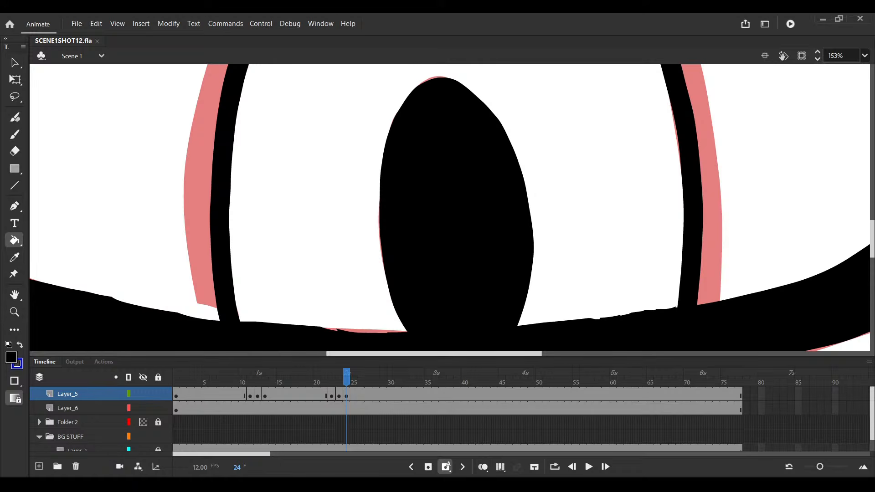
Play back the iris and pupil movement through the newly inked frames up to frame 24
{"action": "scroll", "coordinate": [472, 344], "scroll_direction": "down", "scroll_amount": 4}
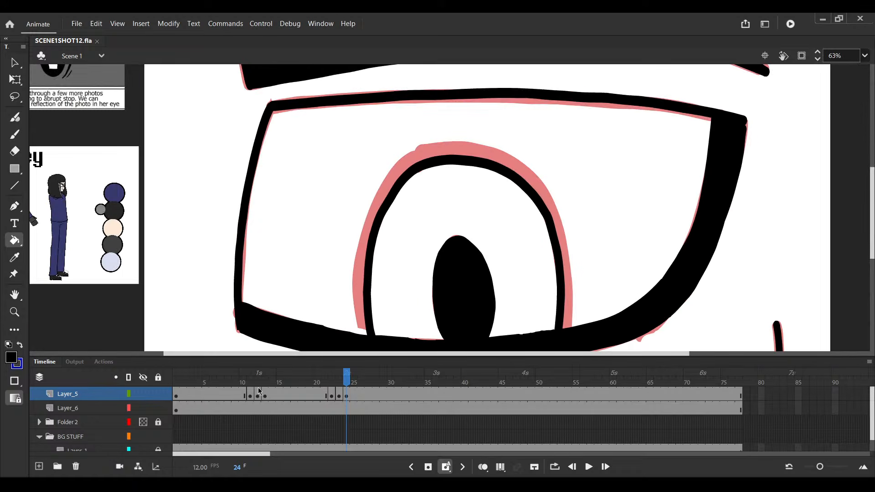
{"action": "left_click", "coordinate": [237, 393]}
{"action": "key", "text": "Return"}
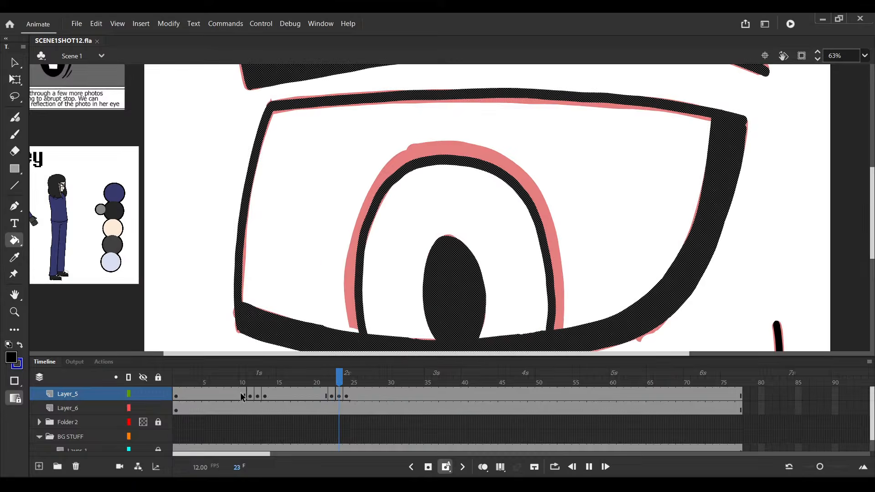
{"action": "key", "text": "Return"}
Step back and forth through the frames up to 45 to examine where the sketched eyelids change shape
{"action": "key", "text": "period"}
{"action": "key", "text": "period"}
{"action": "key", "text": "period"}
{"action": "key", "text": "period"}
{"action": "key", "text": "period"}
{"action": "key", "text": "period"}
{"action": "key", "text": "period"}
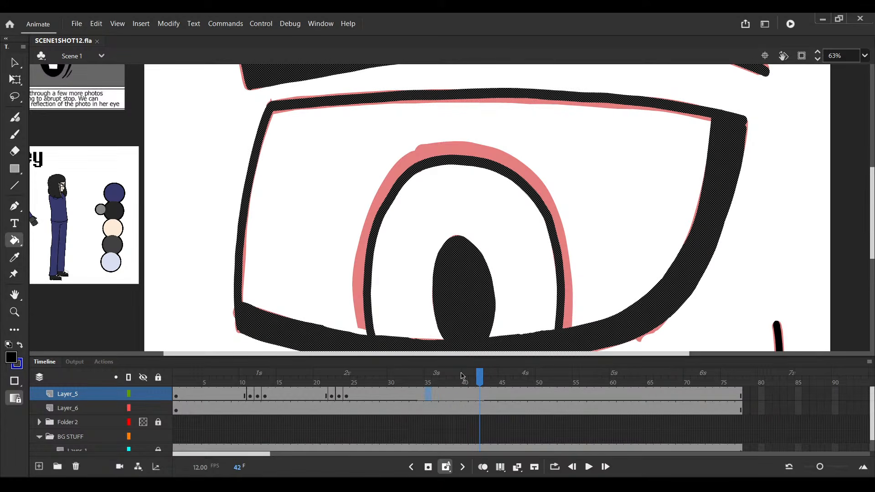
{"action": "key", "text": "period"}
{"action": "key", "text": "period"}
{"action": "key", "text": "period"}
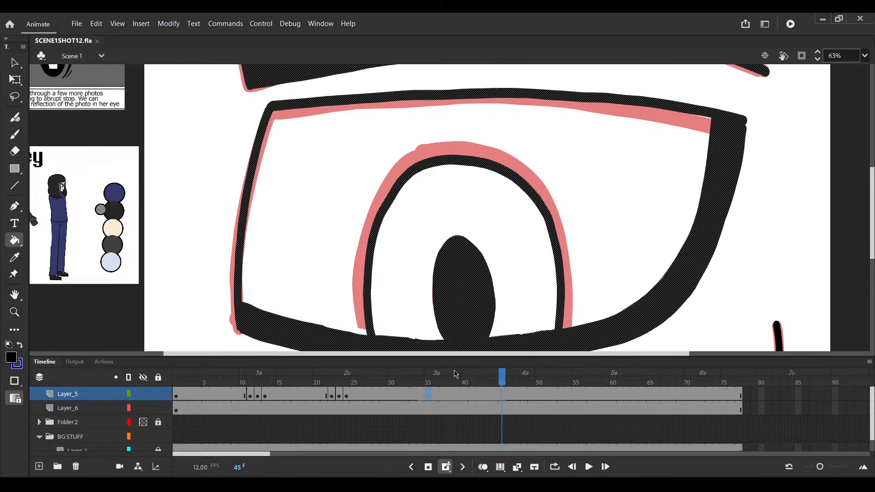
{"action": "key", "text": "comma"}
{"action": "key", "text": "comma"}
{"action": "left_click", "coordinate": [472, 393]}
{"action": "key", "text": "period"}
{"action": "key", "text": "period"}
{"action": "key", "text": "period"}
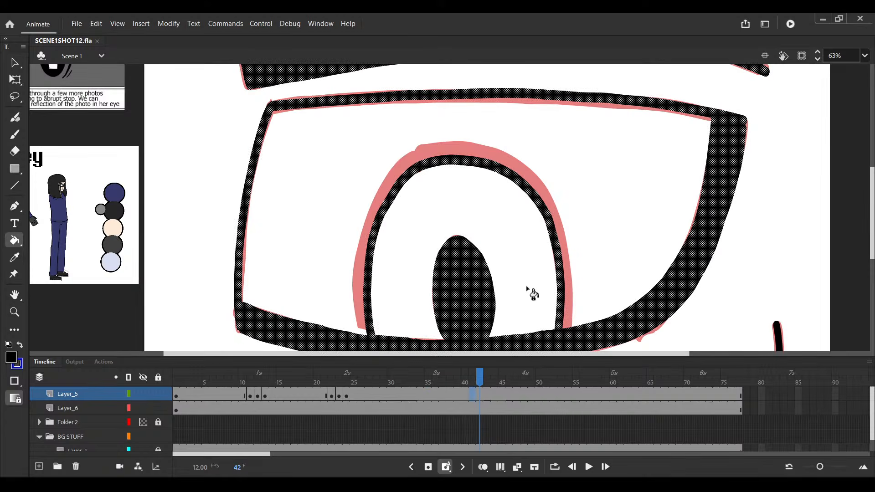
{"action": "key", "text": "comma"}
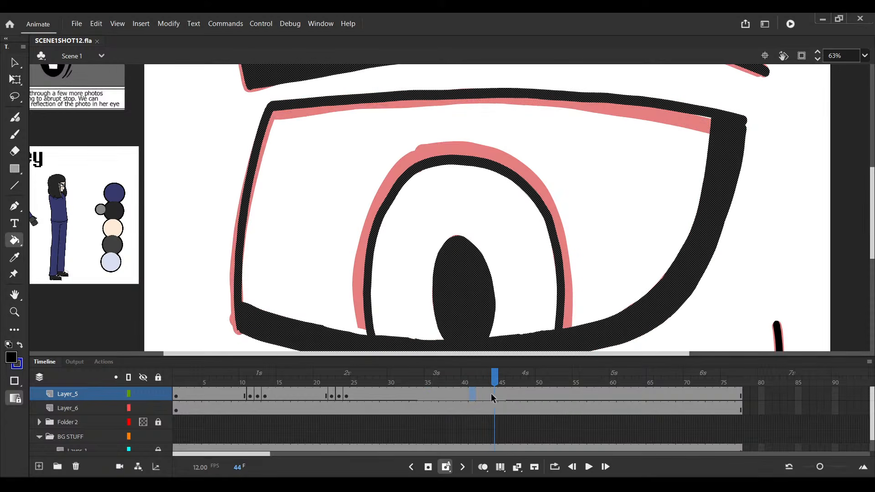
Insert a blank keyframe at frame 44 on Layer_5 and lock Layer_6
{"action": "left_click", "coordinate": [493, 392]}
{"action": "scroll", "coordinate": [493, 388], "scroll_direction": "down", "scroll_amount": 1}
{"action": "scroll", "coordinate": [484, 188], "scroll_direction": "down", "scroll_amount": 2}
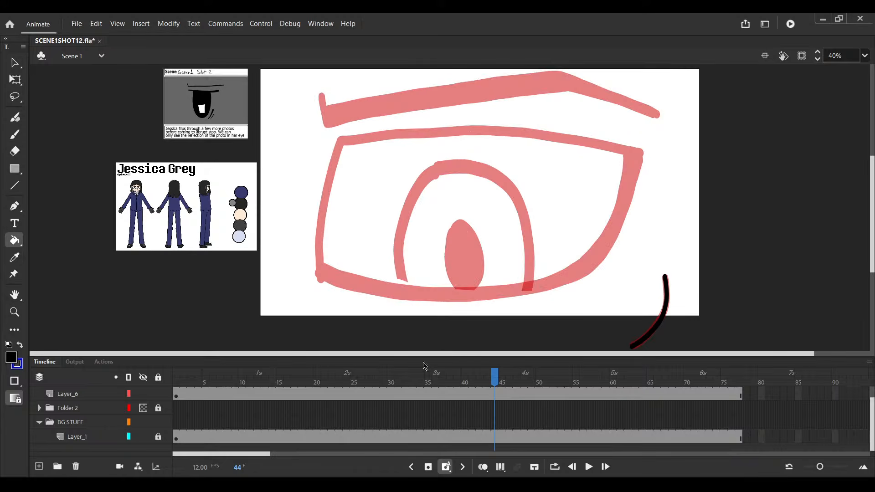
{"action": "left_click", "coordinate": [158, 394]}
{"action": "key", "text": "comma"}
{"action": "key", "text": "period"}
Ink the short left side of the eye outline over the sketch on frame 44, redoing unsatisfactory strokes
{"action": "left_click_drag", "start_coordinate": [407, 182], "coordinate": [348, 183]}
{"action": "scroll", "coordinate": [348, 183], "scroll_direction": "up", "scroll_amount": 2}
{"action": "left_click_drag", "start_coordinate": [264, 169], "coordinate": [263, 134]}
{"action": "key", "text": "b"}
{"action": "mouse_move", "coordinate": [248, 86]}
{"action": "left_mouse_down"}
{"action": "mouse_move", "coordinate": [223, 172]}
{"action": "mouse_move", "coordinate": [247, 93]}
{"action": "mouse_move", "coordinate": [218, 280]}
{"action": "left_mouse_up"}
{"action": "key", "text": "ctrl+z"}
{"action": "key", "text": "ctrl+z"}
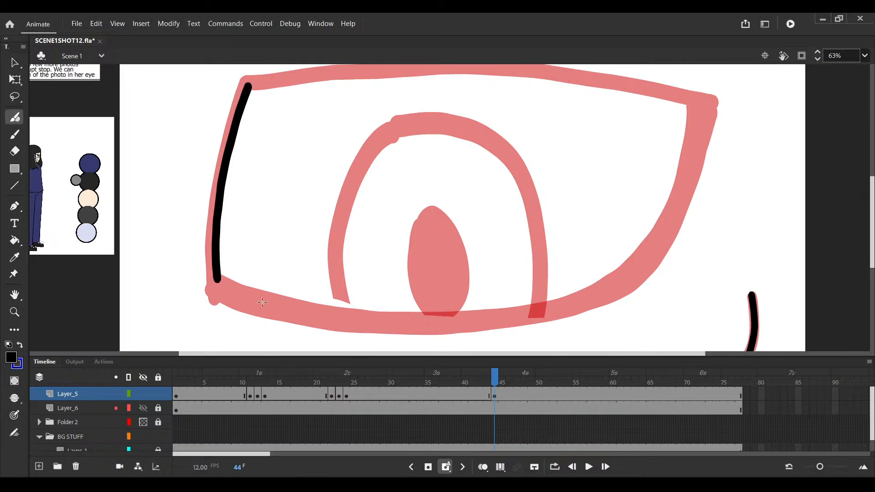
Turn on onion skinning, redraw the eye outline's left side down to the lower corner on frame 44 and save the file
{"action": "left_click", "coordinate": [481, 467]}
{"action": "scroll", "coordinate": [254, 293], "scroll_direction": "right", "scroll_amount": 3}
{"action": "scroll", "coordinate": [254, 293], "scroll_direction": "down", "scroll_amount": 1}
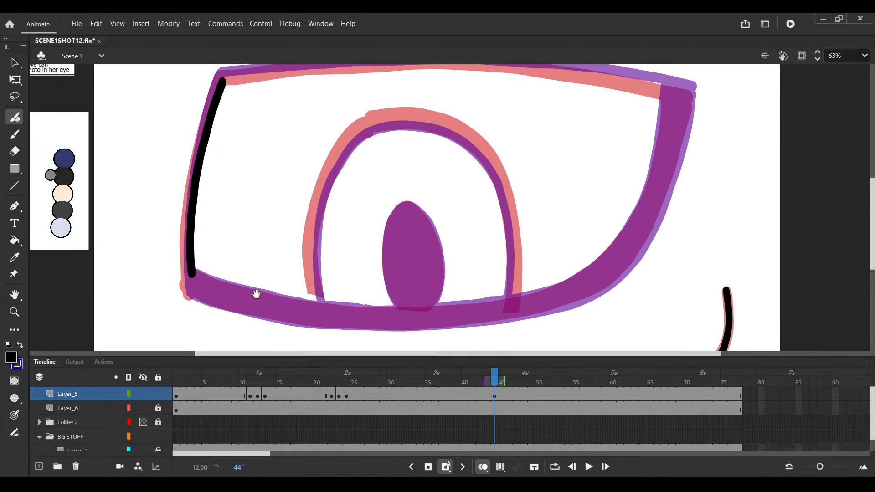
{"action": "key", "text": "ctrl+z"}
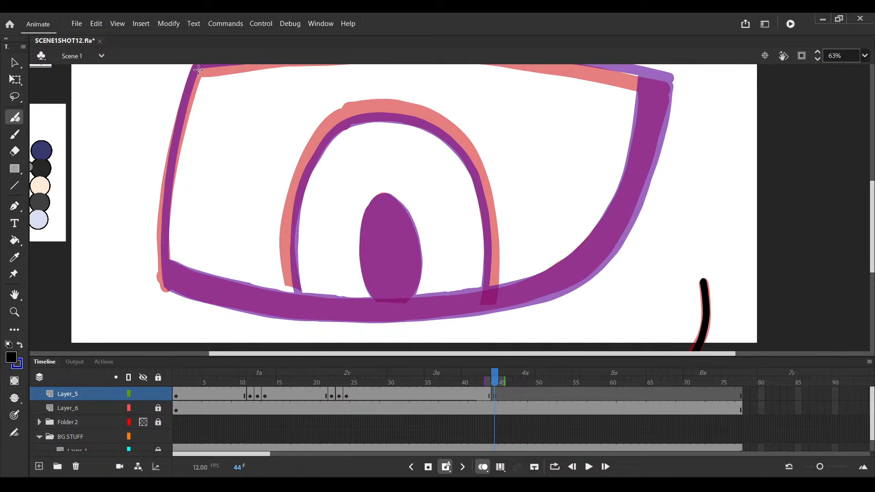
{"action": "key", "text": "ctrl+y"}
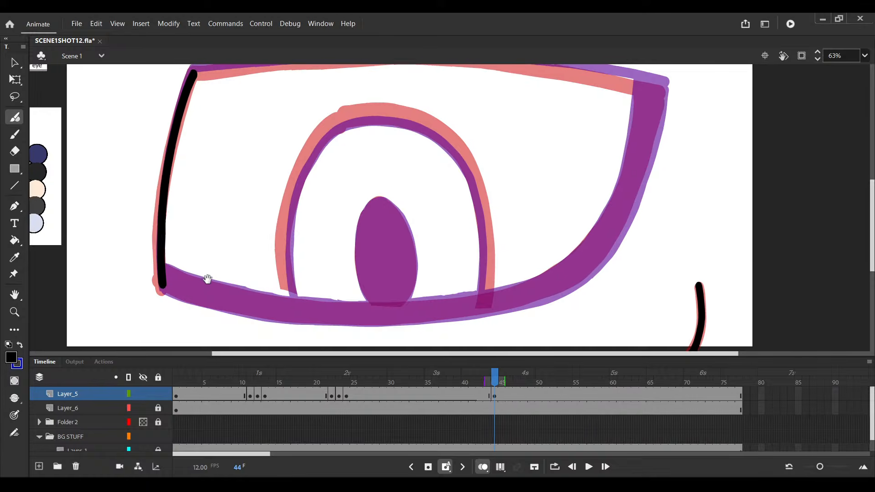
{"action": "scroll", "coordinate": [209, 279], "scroll_direction": "right", "scroll_amount": 2}
{"action": "scroll", "coordinate": [209, 279], "scroll_direction": "up", "scroll_amount": 1}
{"action": "key", "text": "ctrl+s"}
{"action": "key", "text": "v"}
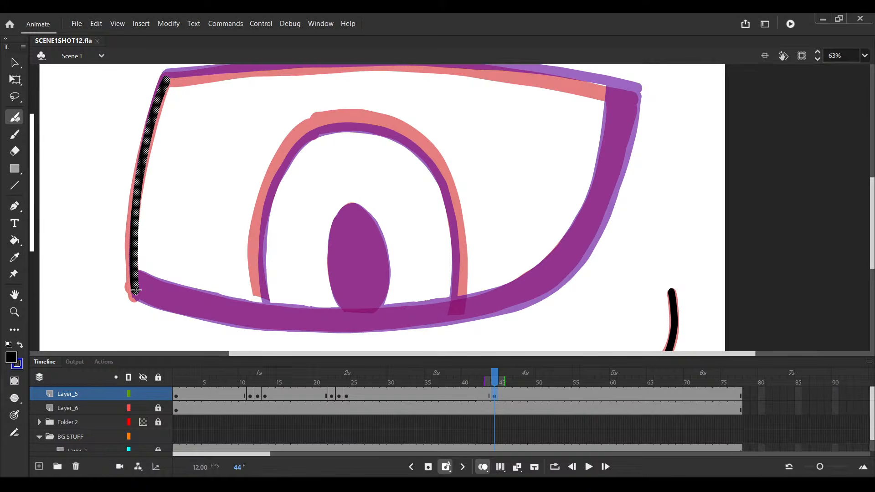
{"action": "left_click_drag", "start_coordinate": [137, 290], "coordinate": [596, 232]}
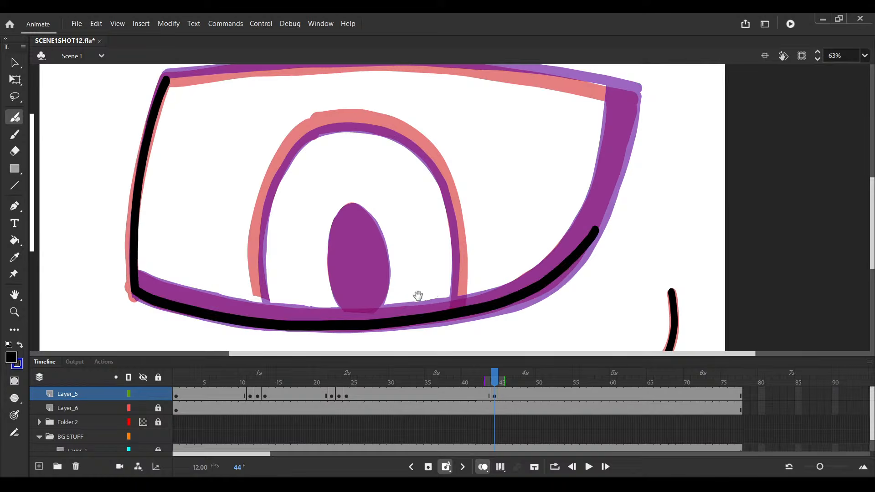
{"action": "left_click_drag", "start_coordinate": [418, 297], "coordinate": [400, 296]}
{"action": "key", "text": "ctrl+z"}
Ink the upper lid line on frame 44 from the left corner across to the right corner
{"action": "left_click_drag", "start_coordinate": [187, 123], "coordinate": [180, 172]}
{"action": "left_click_drag", "start_coordinate": [164, 88], "coordinate": [161, 122]}
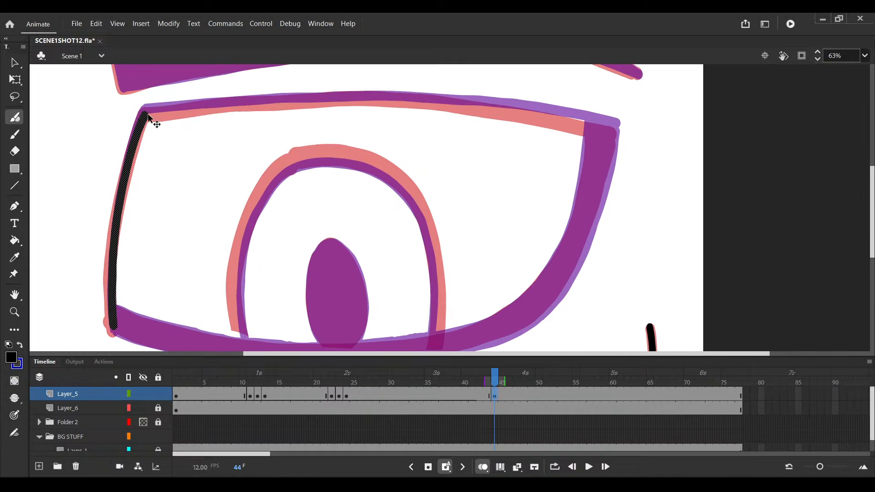
{"action": "key", "text": "ctrl+z"}
{"action": "left_click_drag", "start_coordinate": [145, 116], "coordinate": [612, 137]}
Ink the lower lid's inner edge on frame 44 from the left side up to the upper lid's right end, comparing with frame 43, and save
{"action": "left_click_drag", "start_coordinate": [528, 194], "coordinate": [514, 169]}
{"action": "mouse_move", "coordinate": [101, 284]}
{"action": "left_mouse_down"}
{"action": "mouse_move", "coordinate": [104, 293]}
{"action": "mouse_move", "coordinate": [165, 302]}
{"action": "left_mouse_up"}
{"action": "key", "text": "ctrl+z"}
{"action": "key", "text": "comma"}
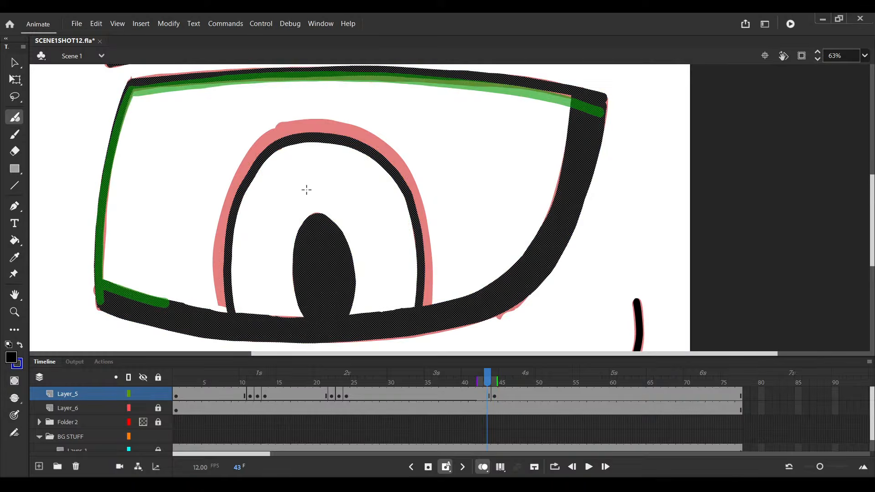
{"action": "key", "text": "period"}
{"action": "key", "text": "ctrl+z"}
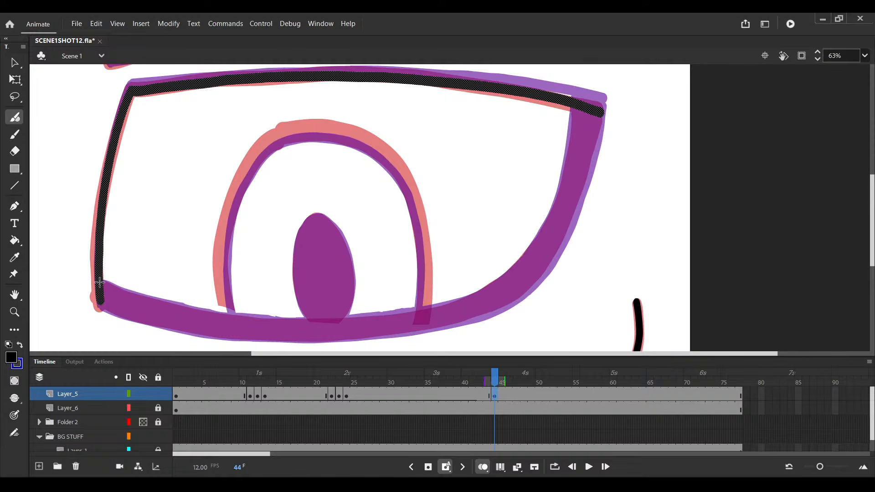
{"action": "key", "text": "ctrl+shift+a"}
{"action": "key", "text": "ctrl+s"}
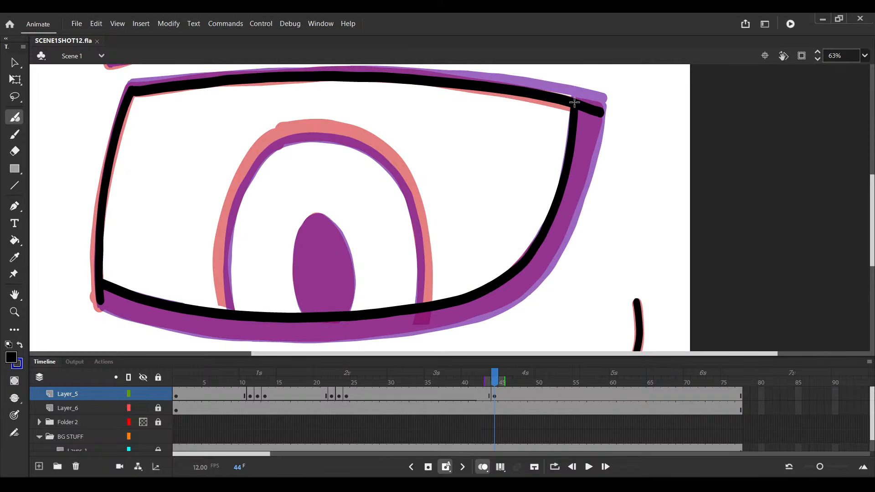
Erase the overrun of the left side line at the eye's lower-left corner on frame 44
{"action": "key", "text": "v"}
{"action": "left_click", "coordinate": [101, 295]}
{"action": "key", "text": "e"}
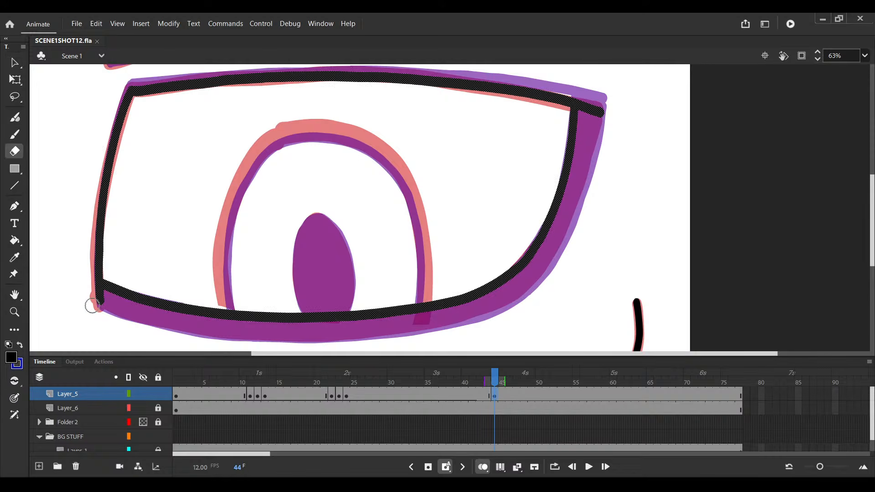
{"action": "left_click_drag", "start_coordinate": [92, 307], "coordinate": [105, 308]}
{"action": "key", "text": "v"}
{"action": "left_click", "coordinate": [99, 303]}
{"action": "left_click", "coordinate": [99, 304]}
{"action": "key", "text": "y"}
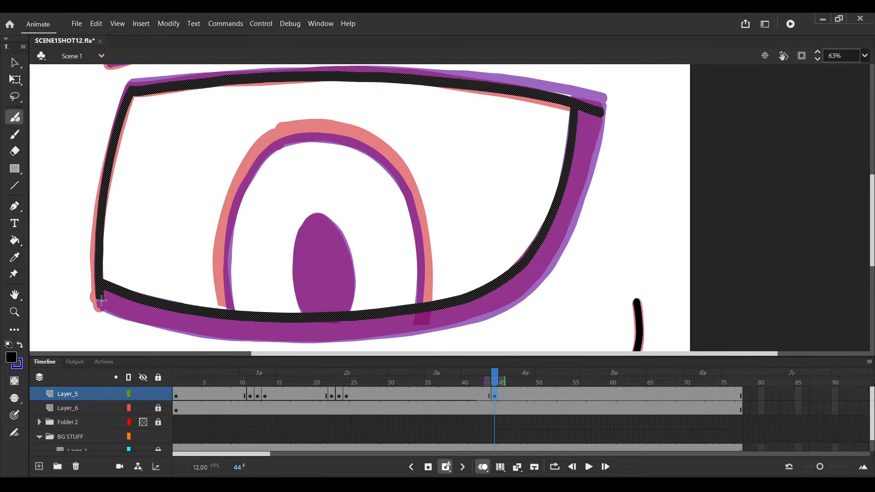
{"action": "left_click_drag", "start_coordinate": [102, 300], "coordinate": [482, 308]}
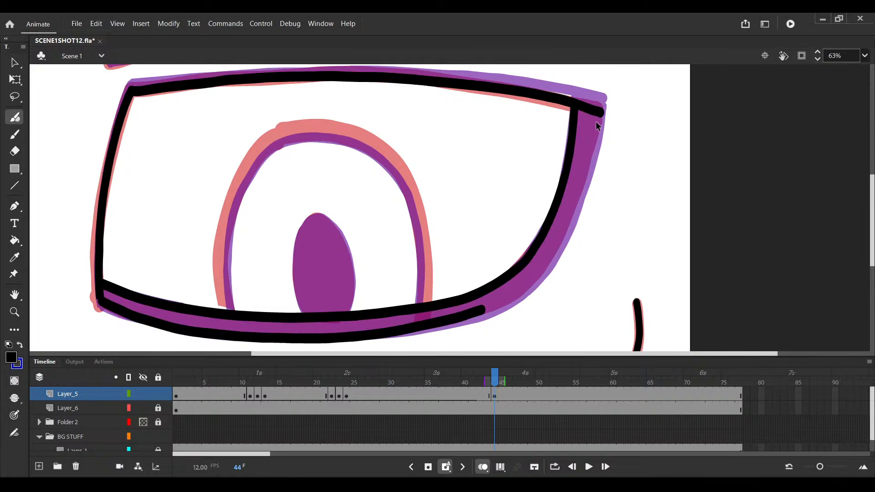
{"action": "key", "text": "v"}
{"action": "left_click", "coordinate": [573, 160]}
{"action": "left_click_drag", "start_coordinate": [241, 307], "coordinate": [248, 293]}
{"action": "left_click", "coordinate": [248, 293]}
{"action": "key", "text": "ctrl+z"}
Ink the lower lid's outer edge on frame 44 from the lower-left corner up to the upper lid's right end
{"action": "key", "text": "y"}
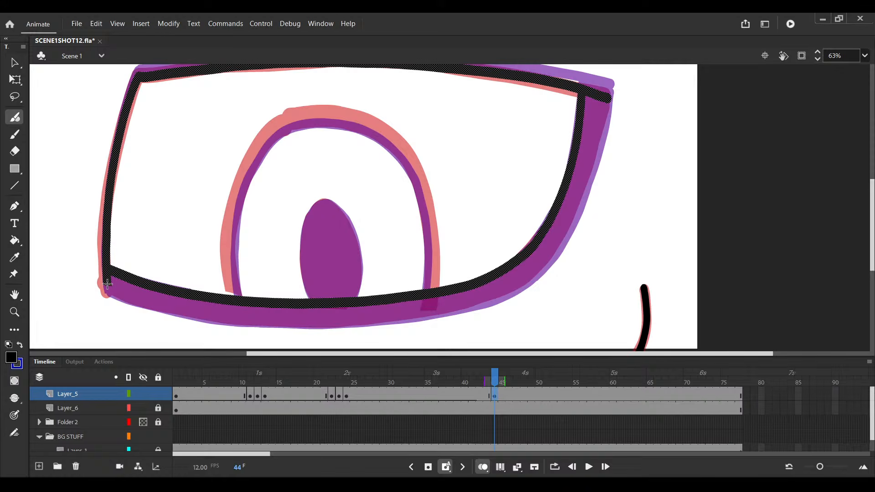
{"action": "left_click_drag", "start_coordinate": [108, 284], "coordinate": [524, 283]}
{"action": "key", "text": "v"}
{"action": "left_click", "coordinate": [607, 102]}
{"action": "scroll", "coordinate": [607, 103], "scroll_direction": "up", "scroll_amount": 2}
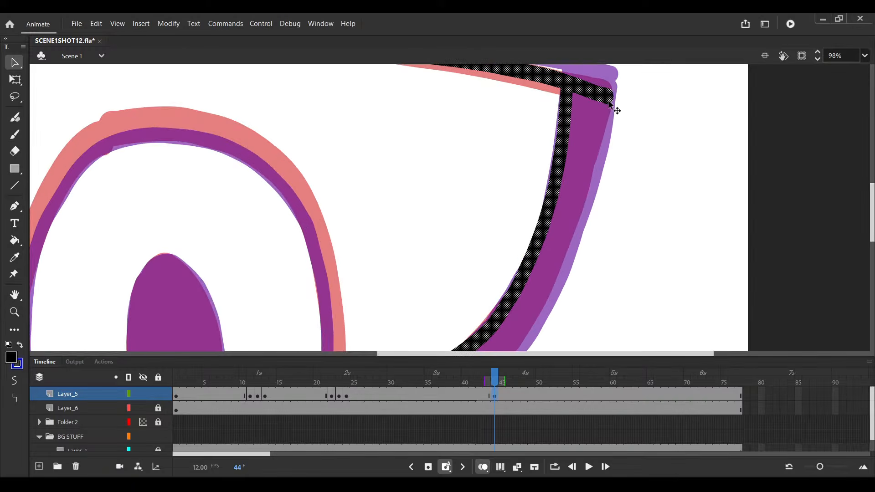
{"action": "left_click_drag", "start_coordinate": [602, 142], "coordinate": [603, 136]}
{"action": "scroll", "coordinate": [603, 135], "scroll_direction": "down", "scroll_amount": 1}
{"action": "key", "text": "y"}
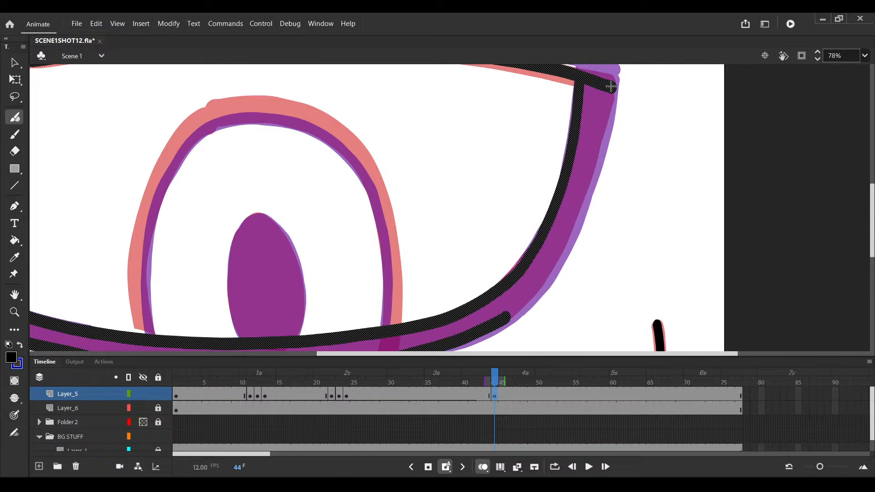
{"action": "key", "text": "Escape"}
Fill the gap between the lower lid's inner and outer edges on frame 44 with black
{"action": "key", "text": "k"}
{"action": "scroll", "coordinate": [461, 303], "scroll_direction": "down", "scroll_amount": 3}
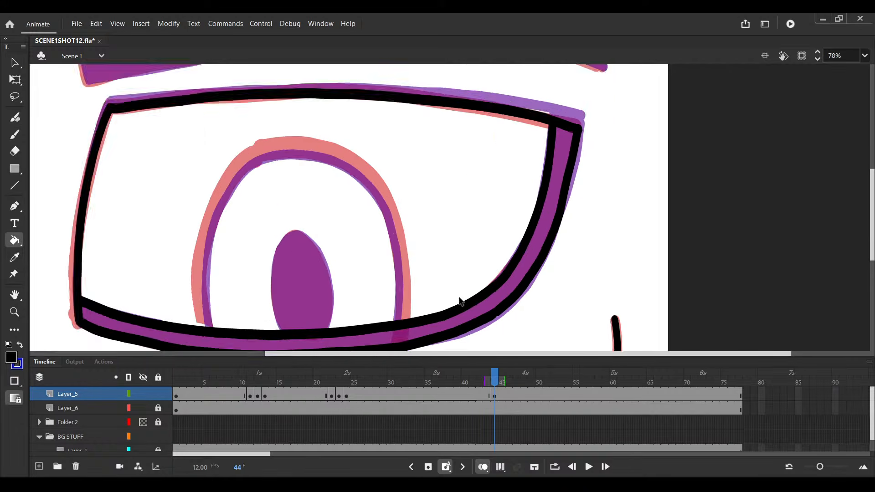
{"action": "left_click", "coordinate": [489, 323]}
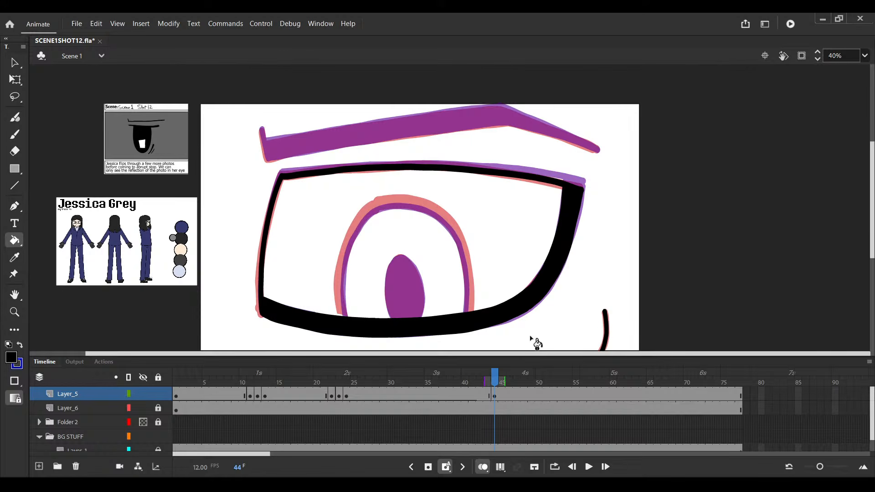
Ink the eyebrow's left end and its lower edge through to the right tip on frame 44, and save
{"action": "scroll", "coordinate": [326, 155], "scroll_direction": "up", "scroll_amount": 4}
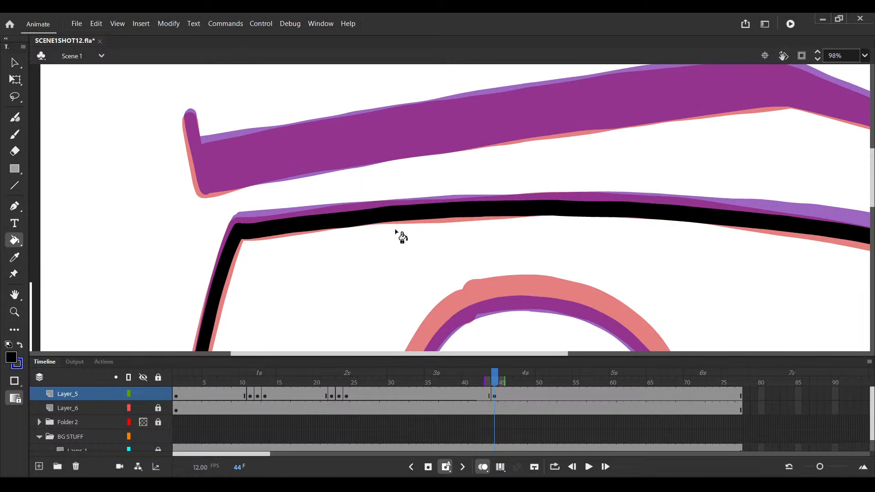
{"action": "scroll", "coordinate": [338, 179], "scroll_direction": "down", "scroll_amount": 1}
{"action": "key", "text": "b"}
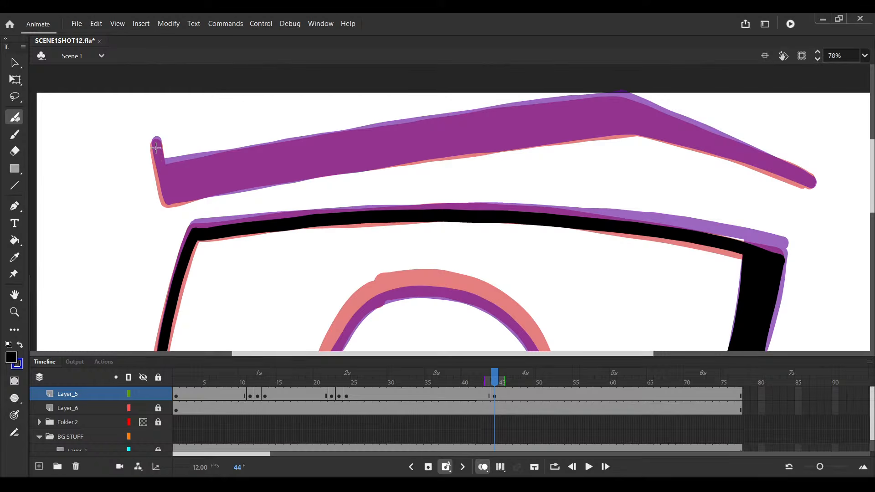
{"action": "left_click_drag", "start_coordinate": [155, 146], "coordinate": [166, 204]}
{"action": "scroll", "coordinate": [169, 202], "scroll_direction": "down", "scroll_amount": 1}
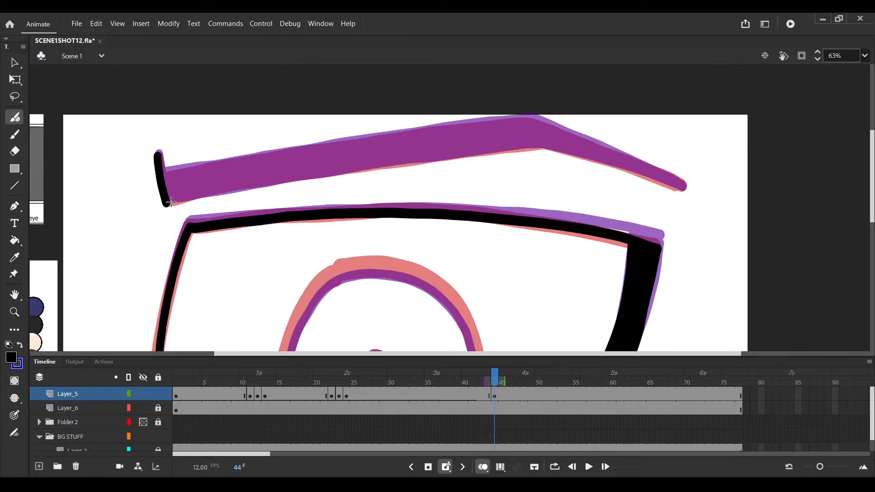
{"action": "left_click", "coordinate": [167, 202], "text": "ctrl"}
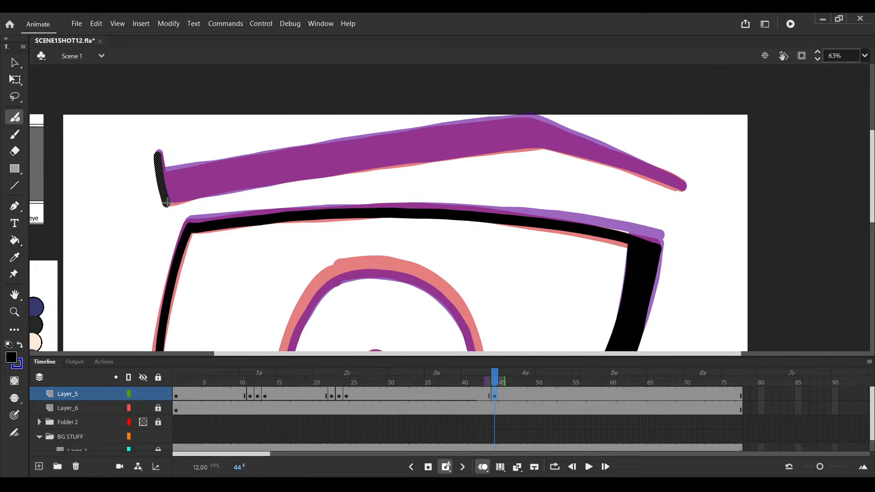
{"action": "left_click_drag", "start_coordinate": [167, 202], "coordinate": [679, 189]}
{"action": "key", "text": "v"}
{"action": "key", "text": "ctrl+s"}
Ink the eyebrow's upper edge on frame 44, fill the eyebrow with black, and save
{"action": "left_click_drag", "start_coordinate": [200, 176], "coordinate": [118, 193]}
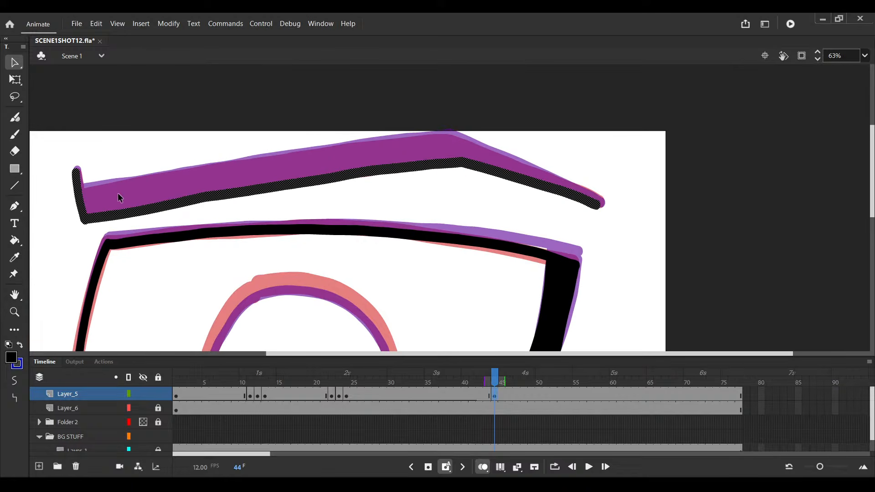
{"action": "scroll", "coordinate": [160, 210], "scroll_direction": "up", "scroll_amount": 1}
{"action": "key", "text": "b"}
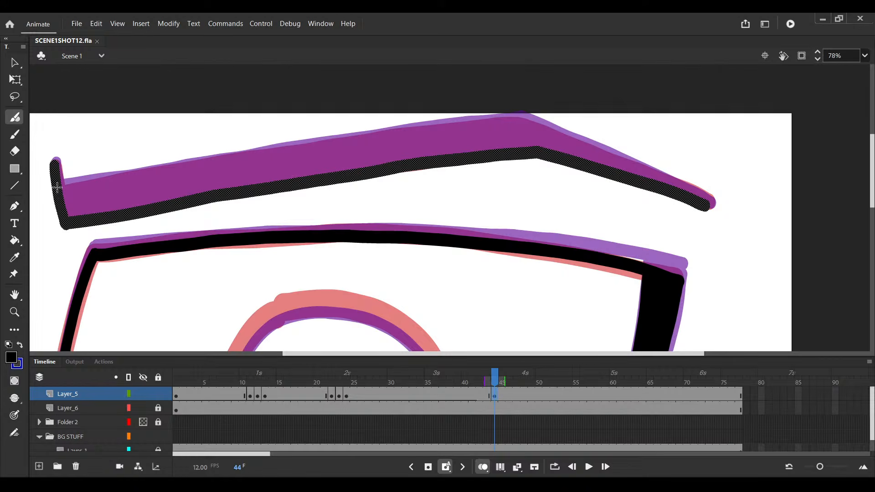
{"action": "mouse_move", "coordinate": [58, 182]}
{"action": "left_mouse_down"}
{"action": "mouse_move", "coordinate": [524, 119]}
{"action": "mouse_move", "coordinate": [704, 199]}
{"action": "left_mouse_up"}
{"action": "left_click", "coordinate": [14, 240]}
{"action": "left_click", "coordinate": [142, 206]}
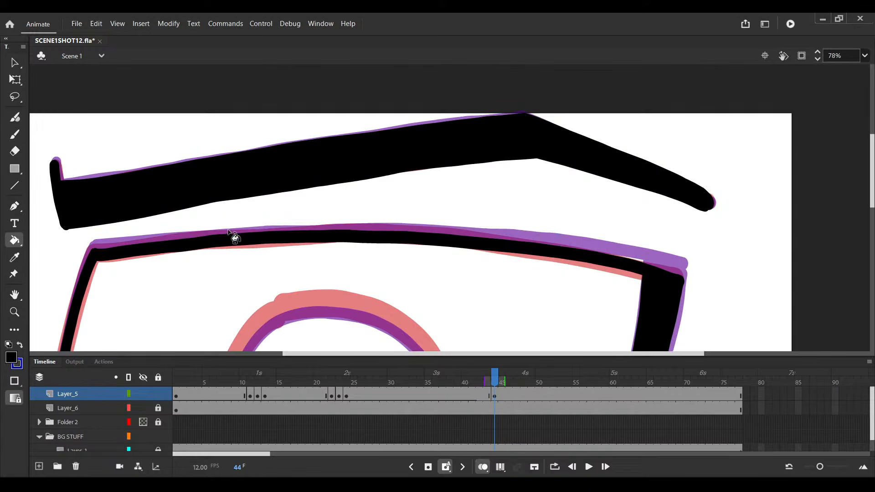
{"action": "scroll", "coordinate": [346, 232], "scroll_direction": "down", "scroll_amount": 6}
{"action": "key", "text": "ctrl+s"}
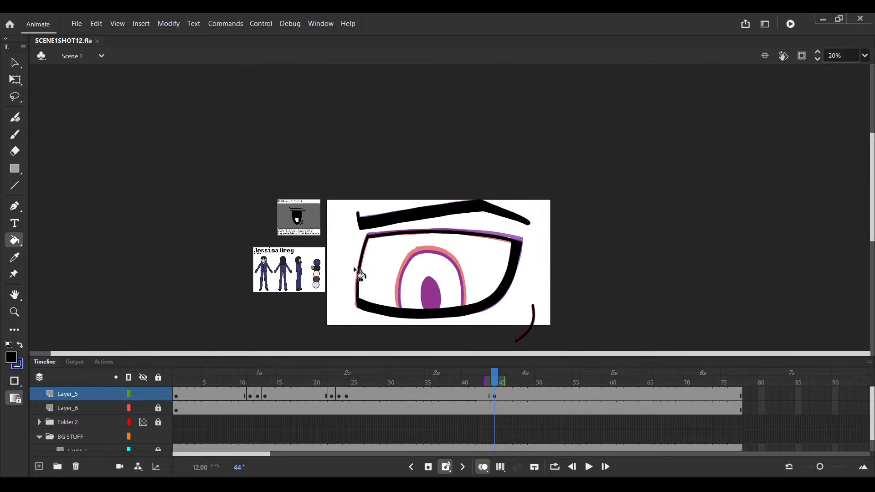
Ink the iris outline on frame 44 as an arch starting and ending on the lower lid, and save
{"action": "scroll", "coordinate": [360, 274], "scroll_direction": "up", "scroll_amount": 5}
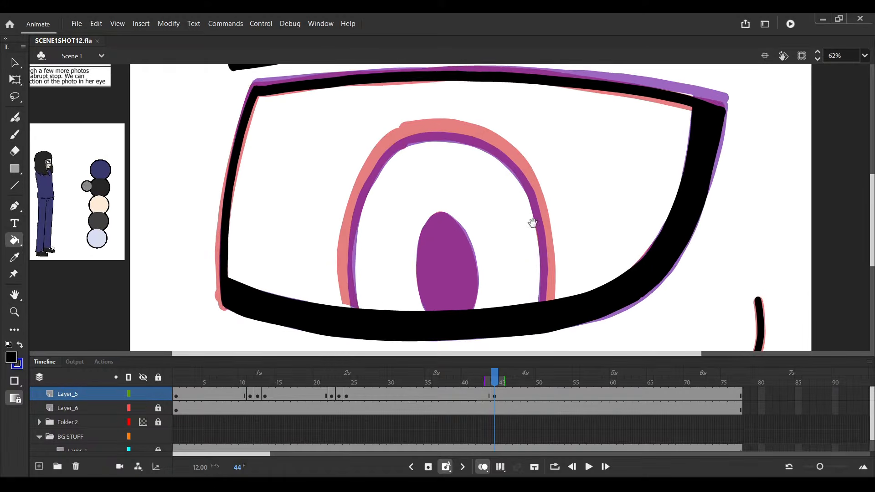
{"action": "key", "text": "v"}
{"action": "scroll", "coordinate": [538, 283], "scroll_direction": "up", "scroll_amount": 3}
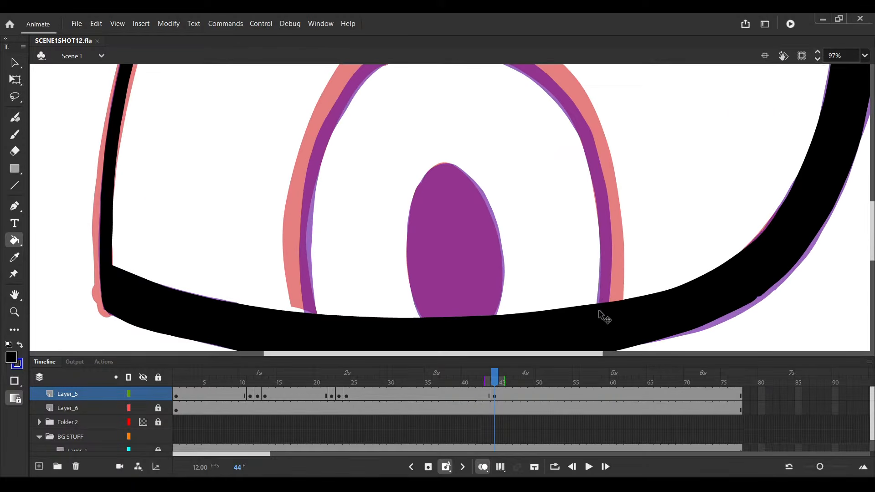
{"action": "key", "text": "b"}
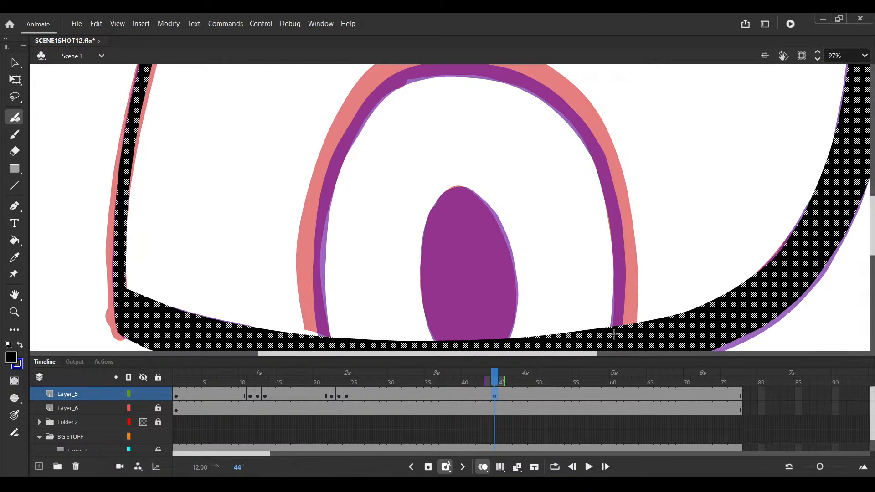
{"action": "left_click_drag", "start_coordinate": [613, 334], "coordinate": [614, 333]}
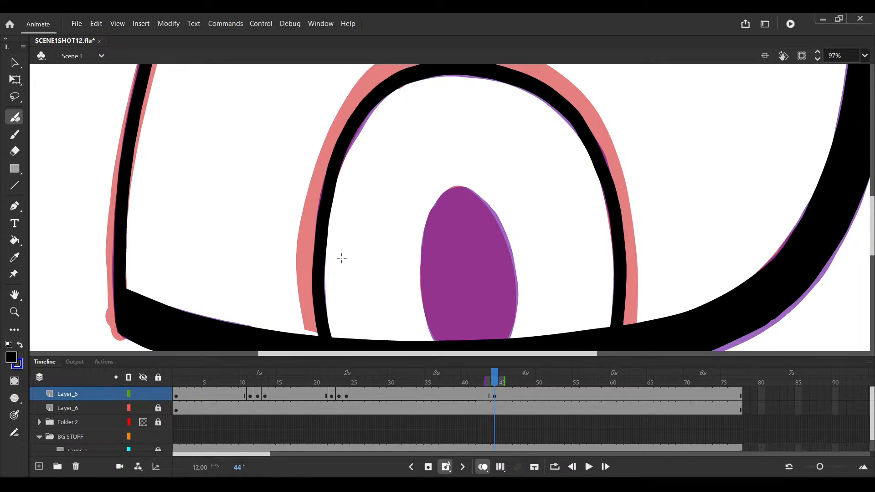
{"action": "key", "text": "ctrl+s"}
Outline the pupil above the lower lid on frame 44, fill it with black, and save
{"action": "scroll", "coordinate": [341, 258], "scroll_direction": "down", "scroll_amount": 2}
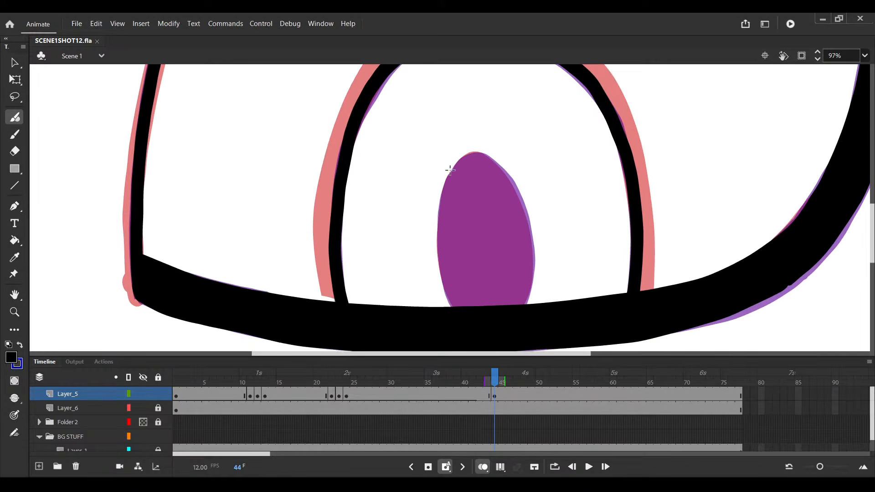
{"action": "scroll", "coordinate": [482, 305], "scroll_direction": "up", "scroll_amount": 4, "text": "ctrl"}
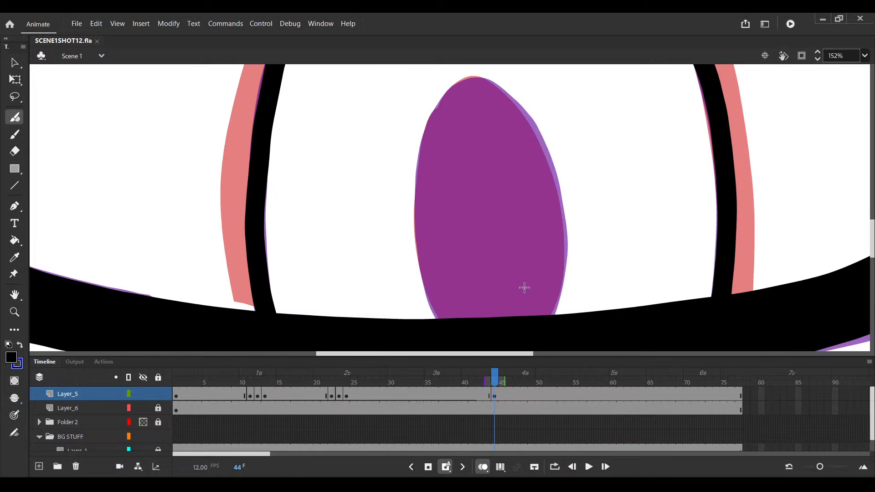
{"action": "left_click", "coordinate": [539, 325]}
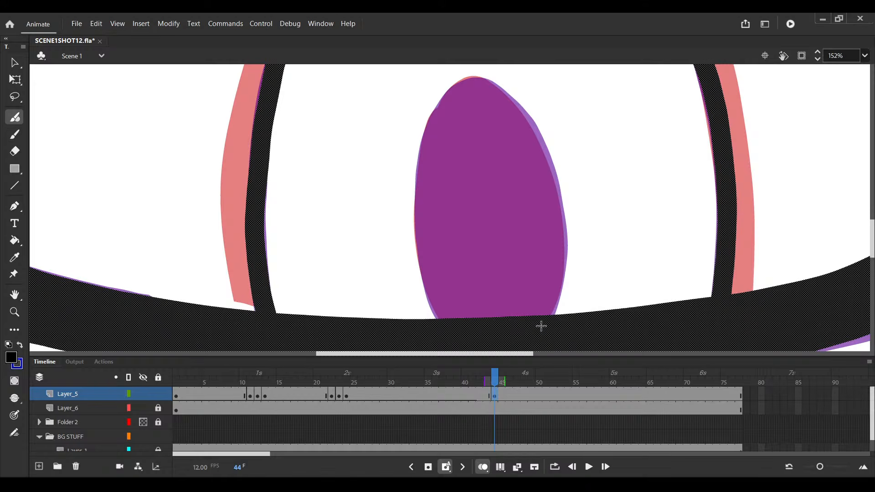
{"action": "left_click_drag", "start_coordinate": [541, 326], "coordinate": [442, 302]}
{"action": "left_click_drag", "start_coordinate": [426, 246], "coordinate": [436, 313]}
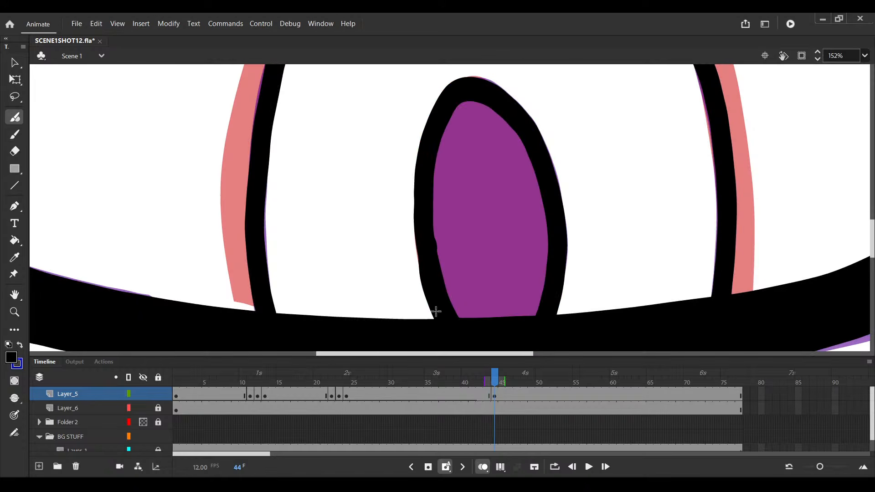
{"action": "left_click", "coordinate": [15, 241]}
{"action": "left_click", "coordinate": [453, 238]}
{"action": "scroll", "coordinate": [452, 236], "scroll_direction": "down", "scroll_amount": 5}
{"action": "key", "text": "ctrl+s"}
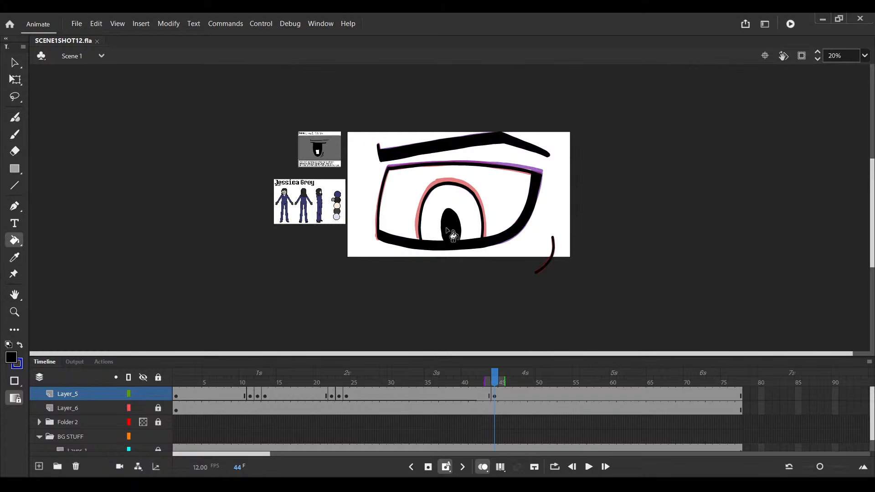
Create an empty keyframe at frame 45 on Layer_5
{"action": "key", "text": "."}
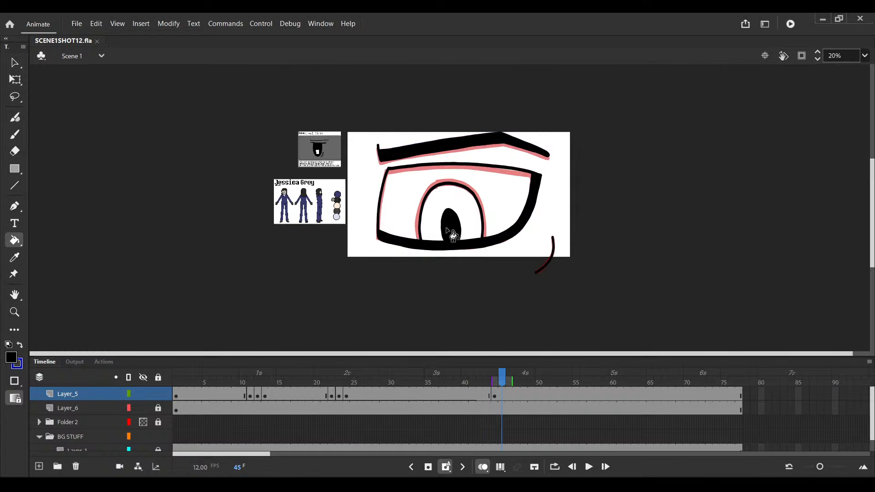
{"action": "left_click", "coordinate": [502, 395]}
{"action": "scroll", "coordinate": [500, 266], "scroll_direction": "up", "scroll_amount": 2}
{"action": "scroll", "coordinate": [459, 176], "scroll_direction": "up", "scroll_amount": 3}
{"action": "key", "text": "Delete"}
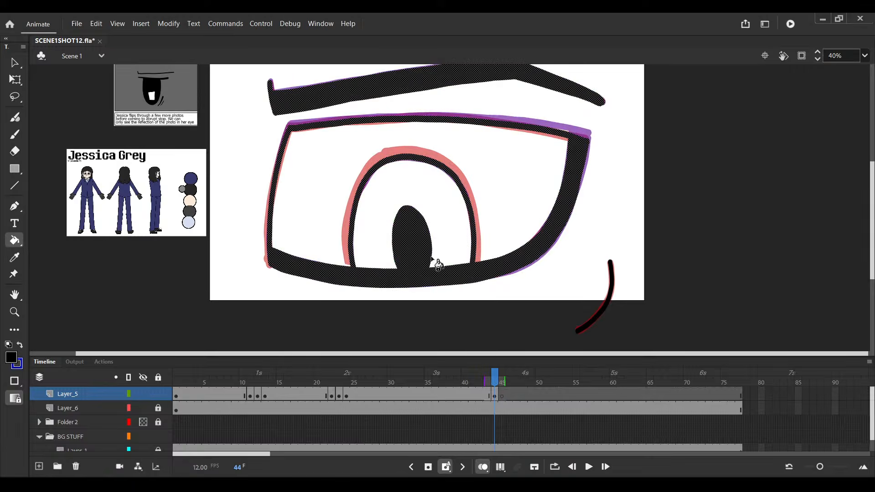
On frame 45 of Layer_5, paint the upper eyelid line with a black brush between the onion-skin guides and save
{"action": "key", "text": "ctrl+s"}
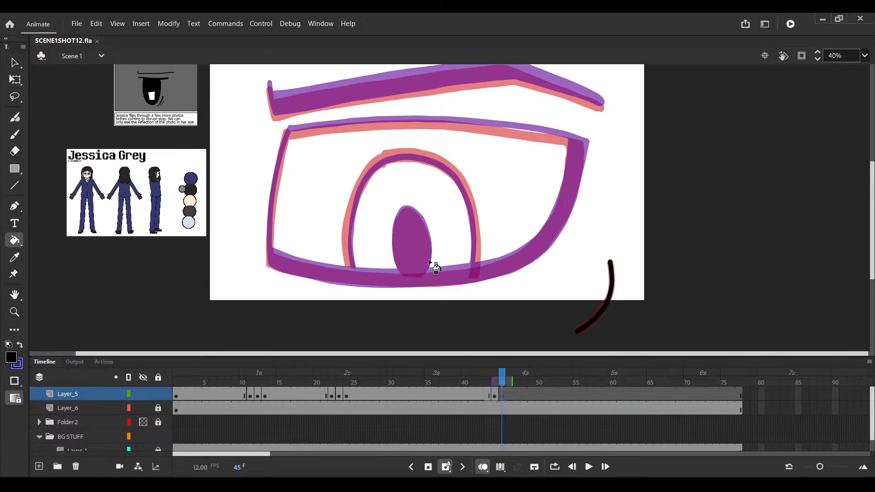
{"action": "scroll", "coordinate": [433, 186], "scroll_direction": "up", "scroll_amount": 2}
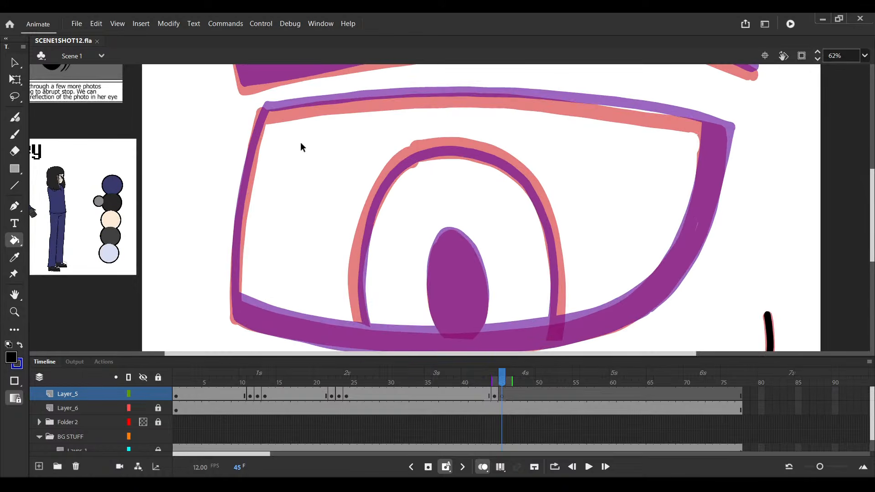
{"action": "key", "text": "y"}
{"action": "left_click", "coordinate": [258, 123]}
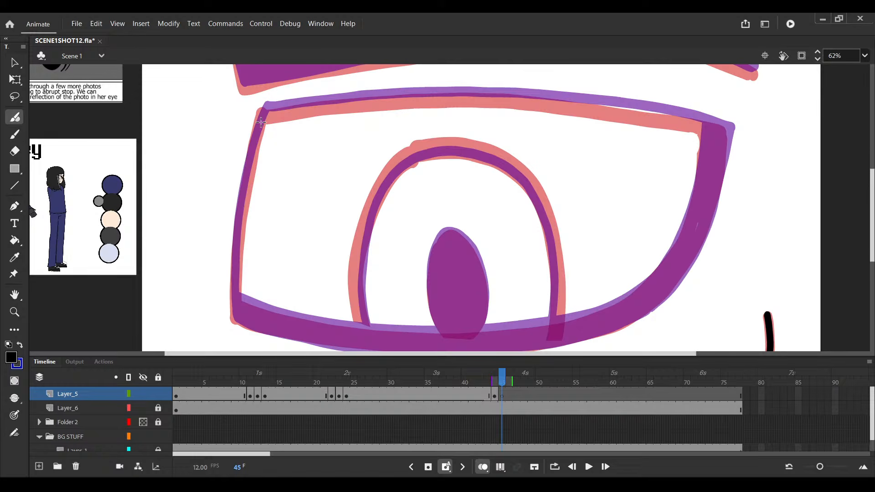
{"action": "left_click_drag", "start_coordinate": [261, 122], "coordinate": [729, 139]}
{"action": "key", "text": "ctrl+s"}
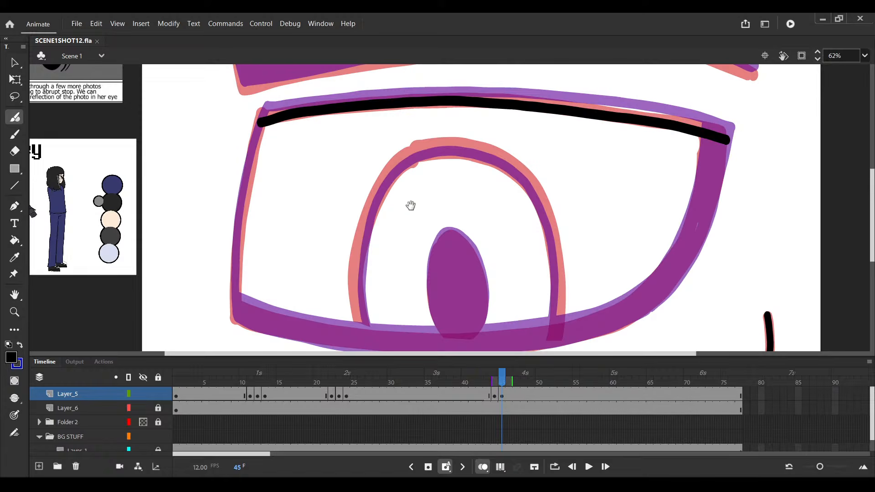
Paint the eye's inner side and the inner edge of the lower lid round to the outer corner, and save
{"action": "left_click_drag", "start_coordinate": [410, 205], "coordinate": [357, 188]}
{"action": "left_click", "coordinate": [206, 106], "text": "ctrl"}
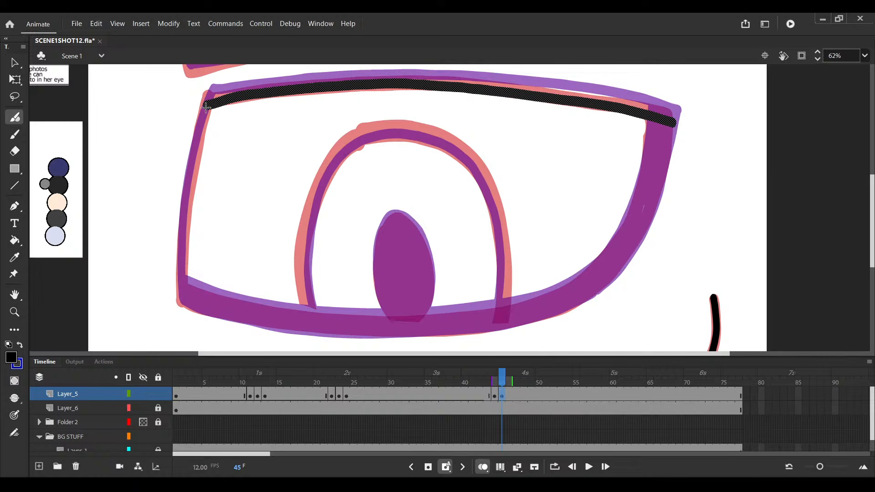
{"action": "left_click_drag", "start_coordinate": [206, 106], "coordinate": [182, 106]}
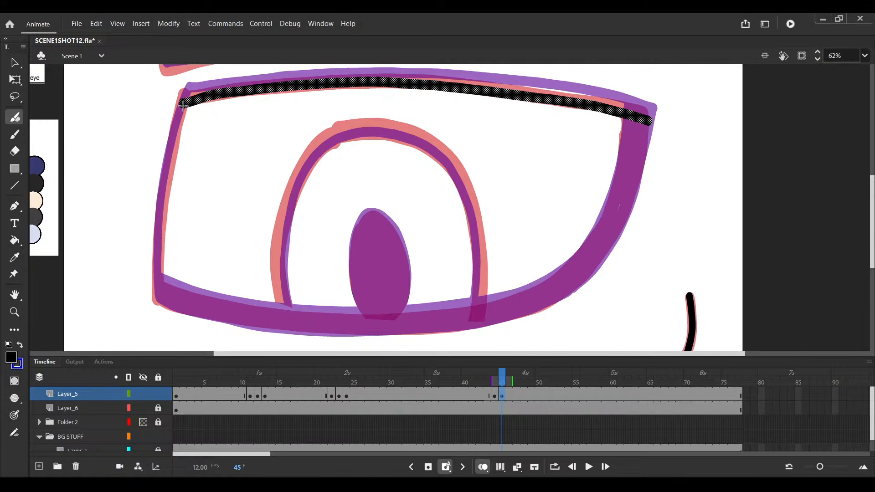
{"action": "left_click_drag", "start_coordinate": [183, 107], "coordinate": [622, 117]}
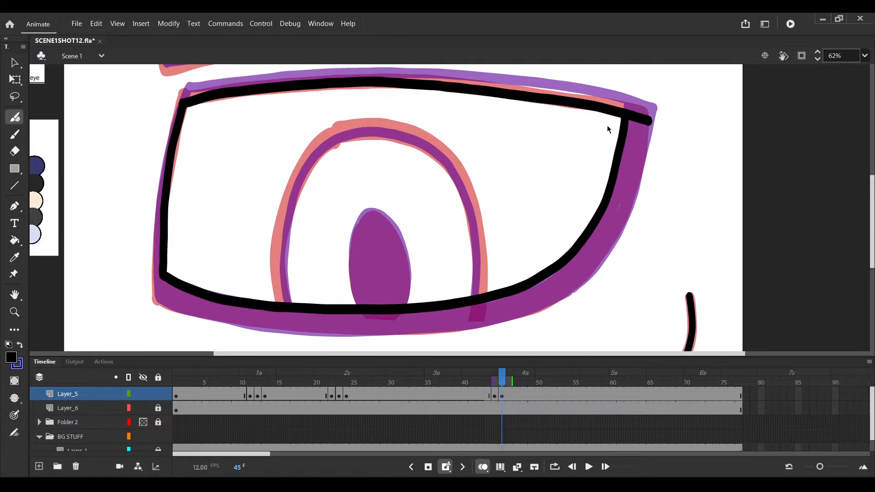
{"action": "key", "text": "ctrl+s"}
Paint the outer contour of the lower lid from the eye's inner side round to the outer corner
{"action": "left_click", "coordinate": [160, 236], "text": "ctrl"}
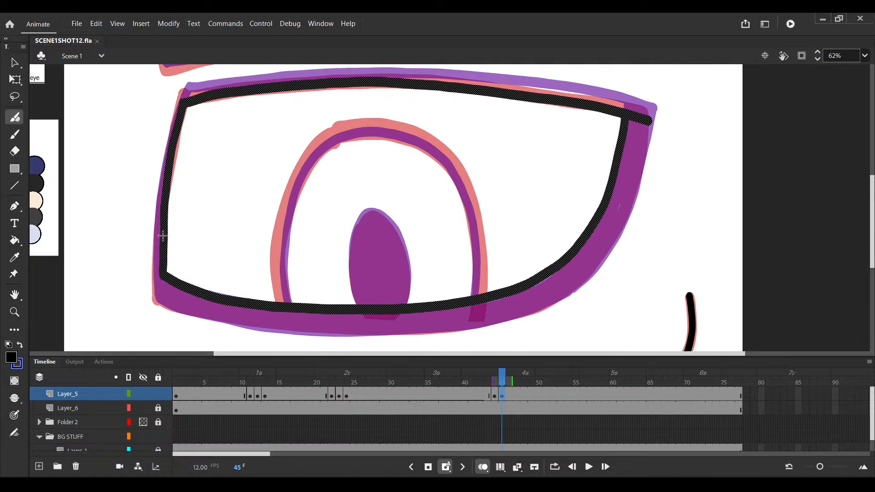
{"action": "left_click_drag", "start_coordinate": [162, 264], "coordinate": [240, 322]}
{"action": "key", "text": "ctrl+z"}
{"action": "left_click_drag", "start_coordinate": [161, 252], "coordinate": [516, 312]}
{"action": "left_click_drag", "start_coordinate": [641, 236], "coordinate": [601, 238]}
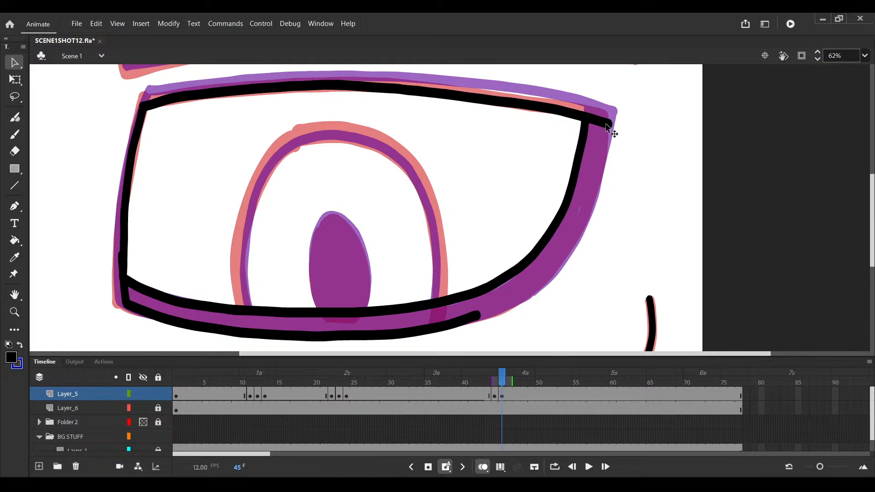
{"action": "left_click", "coordinate": [606, 125], "text": "ctrl"}
{"action": "mouse_move", "coordinate": [608, 129]}
{"action": "left_mouse_down"}
{"action": "mouse_move", "coordinate": [589, 138]}
{"action": "mouse_move", "coordinate": [590, 146]}
{"action": "left_mouse_up"}
{"action": "key", "text": "ctrl+z"}
{"action": "key", "text": "ctrl+z"}
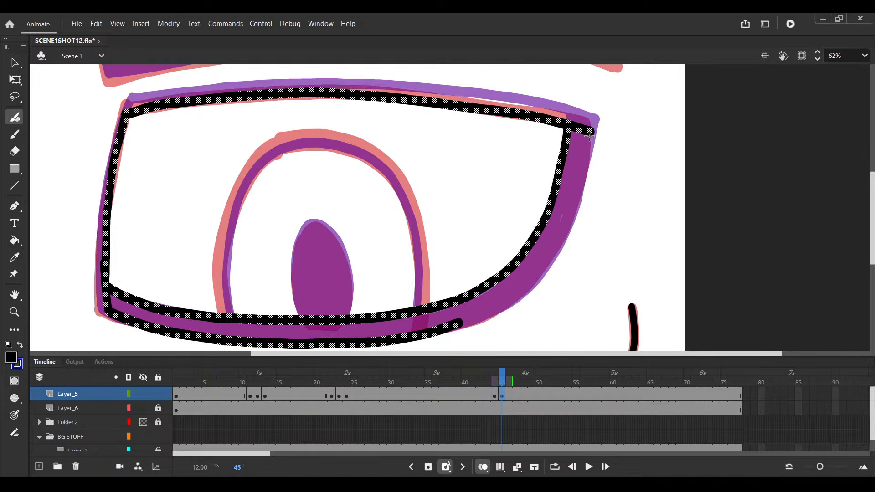
Fill the band between the two lower-lid contours with black and save the file
{"action": "key", "text": "ctrl+shift+a"}
{"action": "left_click", "coordinate": [14, 241]}
{"action": "left_click", "coordinate": [130, 314]}
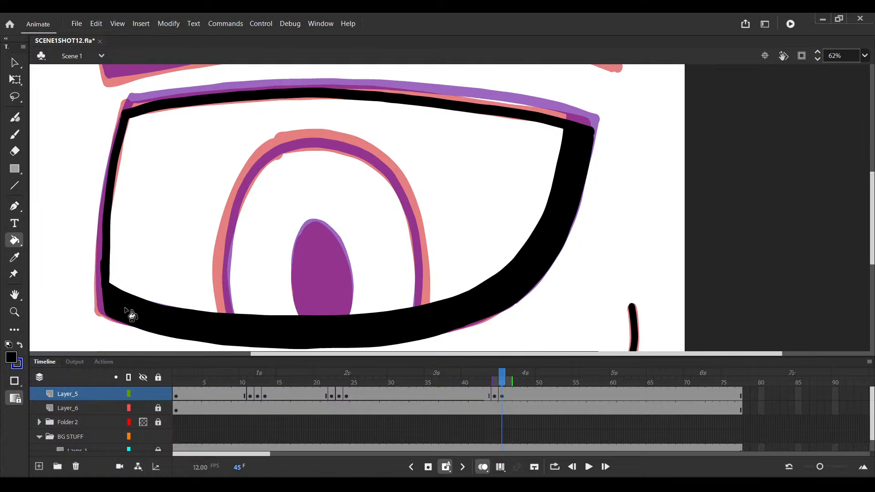
{"action": "scroll", "coordinate": [294, 315], "scroll_direction": "down", "scroll_amount": 1}
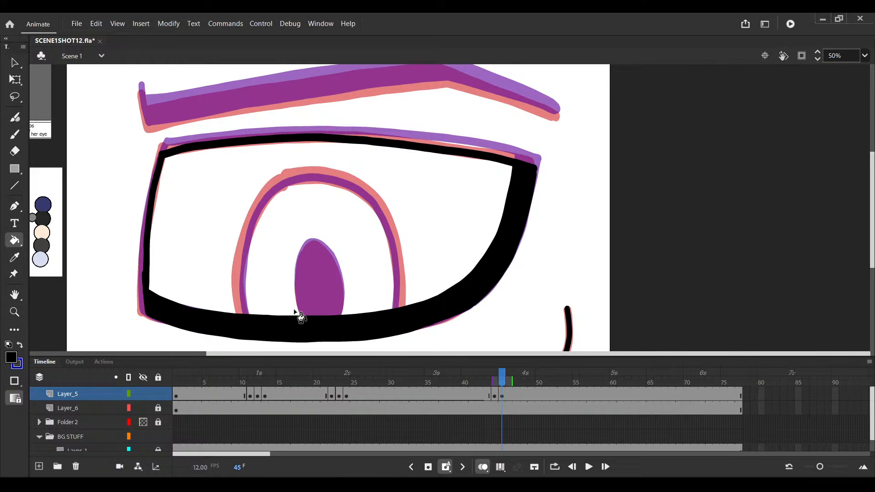
{"action": "key", "text": "y"}
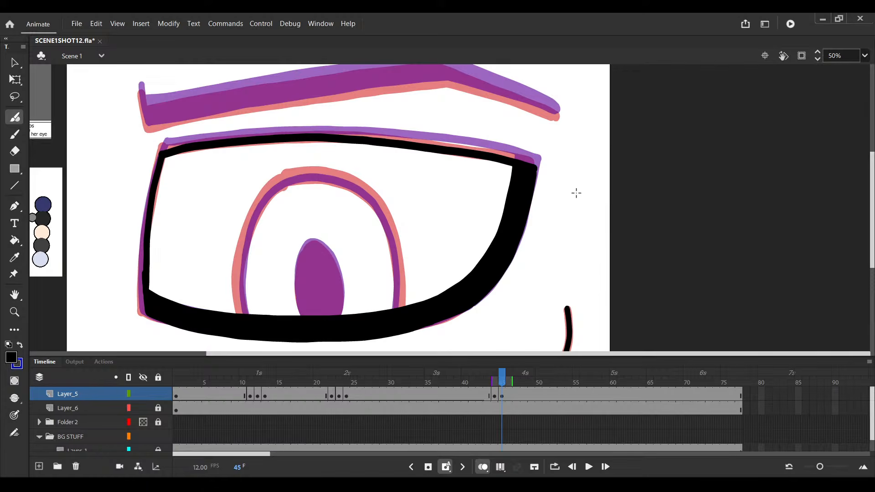
{"action": "key", "text": "ctrl+s"}
Paint the iris outline as an arch standing on the lower lid, between the onion-skin guides, and save
{"action": "left_click_drag", "start_coordinate": [333, 259], "coordinate": [389, 264]}
{"action": "scroll", "coordinate": [455, 320], "scroll_direction": "up", "scroll_amount": 2}
{"action": "left_click_drag", "start_coordinate": [456, 320], "coordinate": [517, 314]}
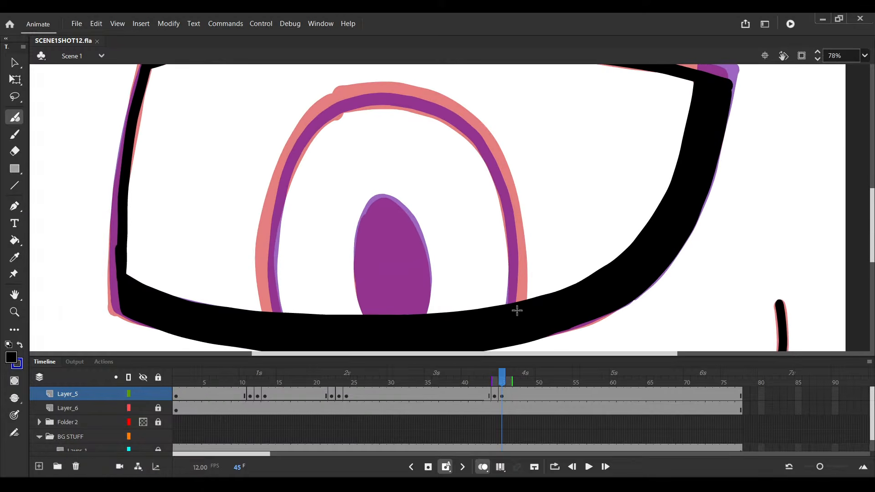
{"action": "scroll", "coordinate": [492, 189], "scroll_direction": "left", "scroll_amount": 3}
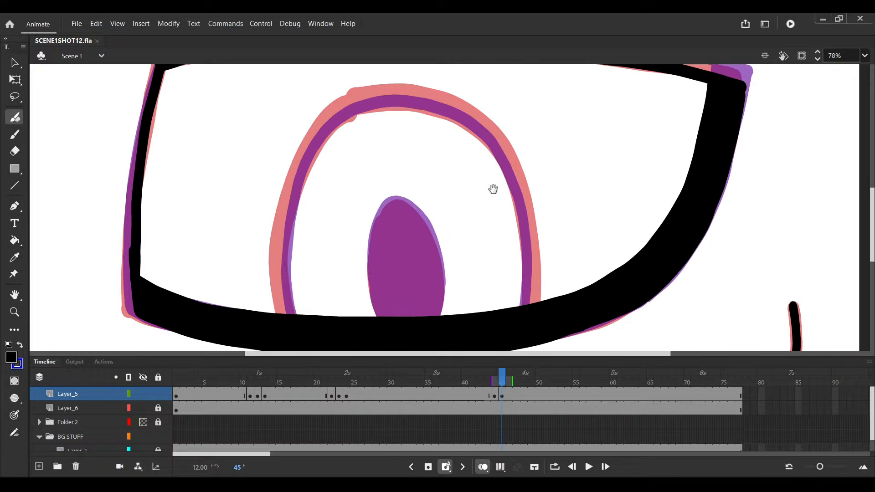
{"action": "left_click", "coordinate": [550, 314], "text": "ctrl"}
{"action": "left_click", "coordinate": [550, 315]}
{"action": "left_click", "coordinate": [550, 315], "text": "ctrl"}
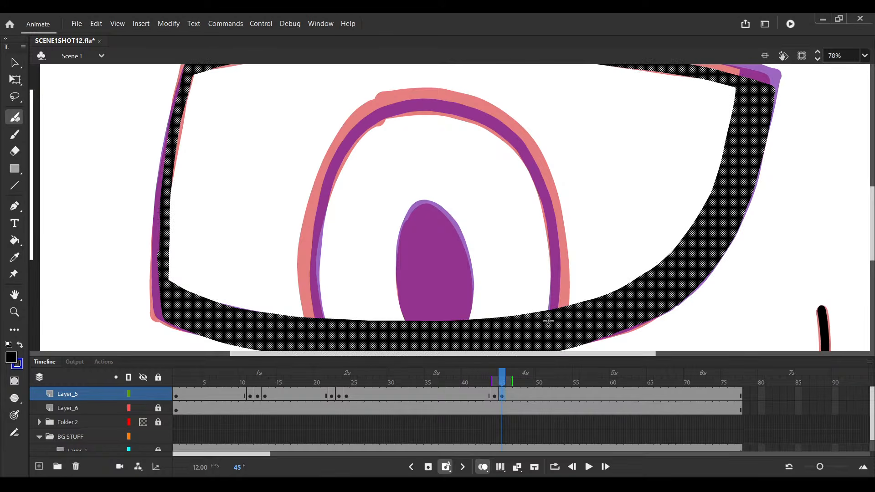
{"action": "left_click", "coordinate": [552, 314]}
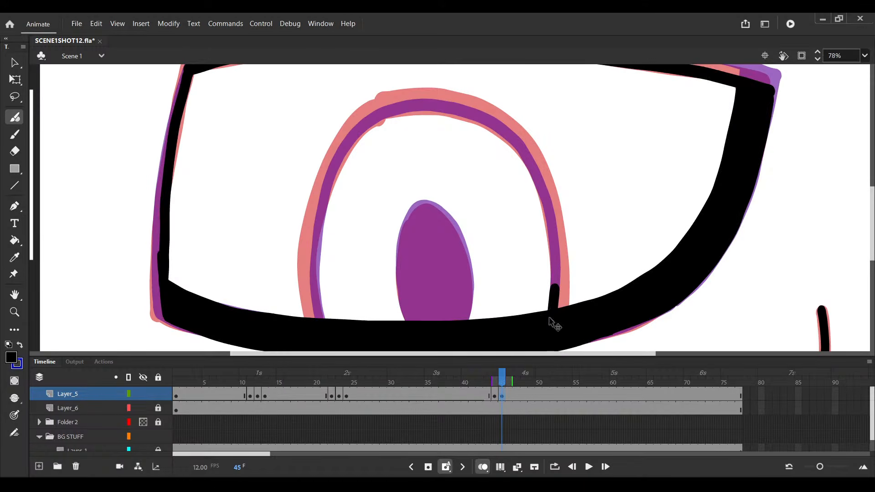
{"action": "left_click", "coordinate": [550, 319], "text": "ctrl"}
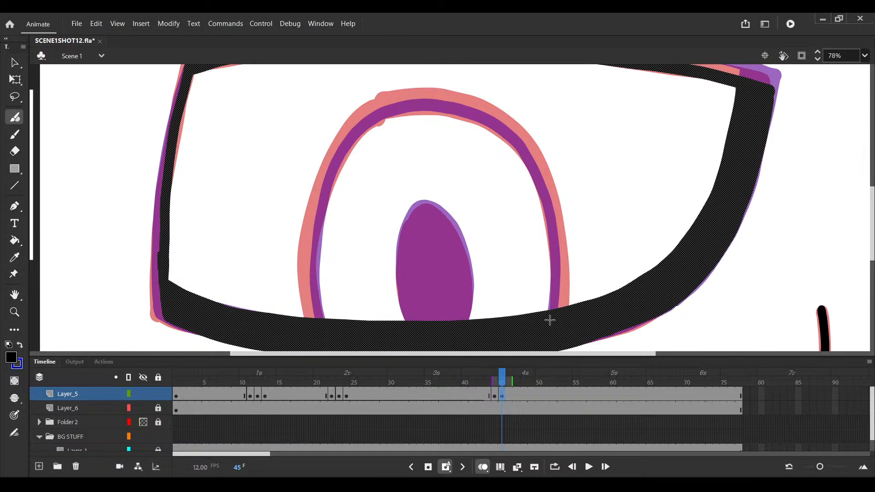
{"action": "left_click_drag", "start_coordinate": [549, 319], "coordinate": [320, 319]}
{"action": "key", "text": "ctrl+s"}
Paint the pupil's oval outline inside the iris, with both ends meeting the lower lid, and save
{"action": "scroll", "coordinate": [461, 320], "scroll_direction": "up", "scroll_amount": 3}
{"action": "mouse_move", "coordinate": [461, 320]}
{"action": "left_mouse_down"}
{"action": "mouse_move", "coordinate": [509, 280]}
{"action": "mouse_move", "coordinate": [521, 315]}
{"action": "left_mouse_up"}
{"action": "left_click", "coordinate": [521, 318], "text": "ctrl"}
{"action": "scroll", "coordinate": [521, 323], "scroll_direction": "up", "scroll_amount": 1}
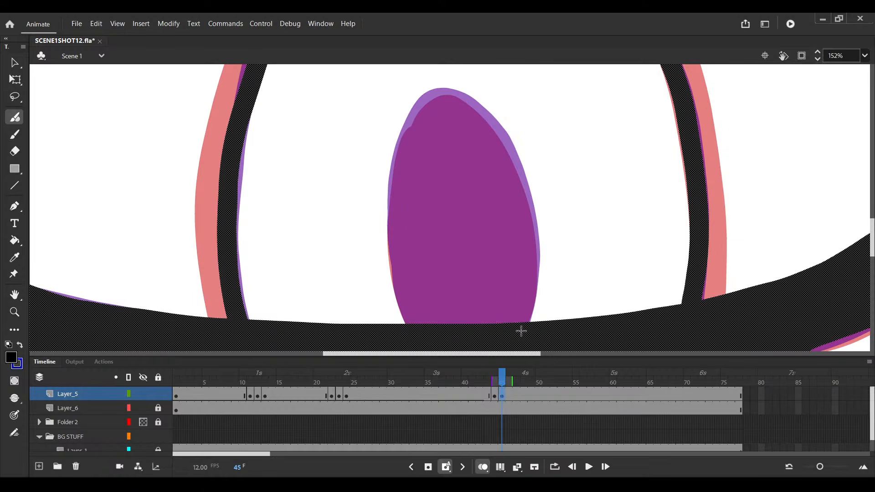
{"action": "mouse_move", "coordinate": [521, 331]}
{"action": "left_mouse_down"}
{"action": "mouse_move", "coordinate": [425, 326]}
{"action": "mouse_move", "coordinate": [363, 257]}
{"action": "left_mouse_up"}
{"action": "scroll", "coordinate": [365, 235], "scroll_direction": "up", "scroll_amount": 2}
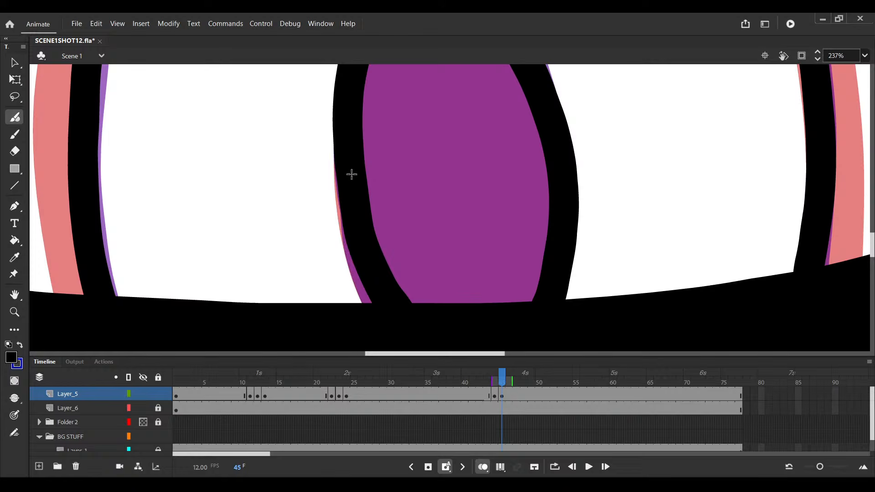
{"action": "key", "text": "ctrl+s"}
Fill the pupil with black and save the file
{"action": "scroll", "coordinate": [236, 235], "scroll_direction": "down", "scroll_amount": 4}
{"action": "left_click", "coordinate": [18, 245]}
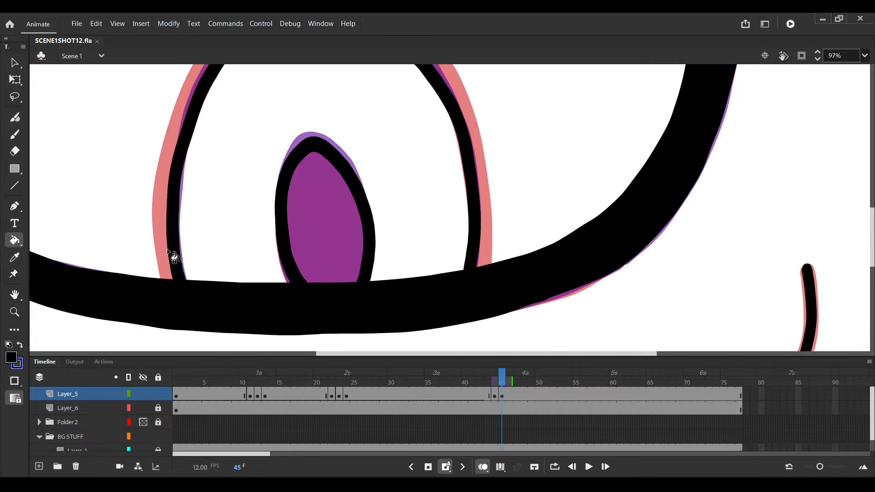
{"action": "left_click", "coordinate": [332, 242]}
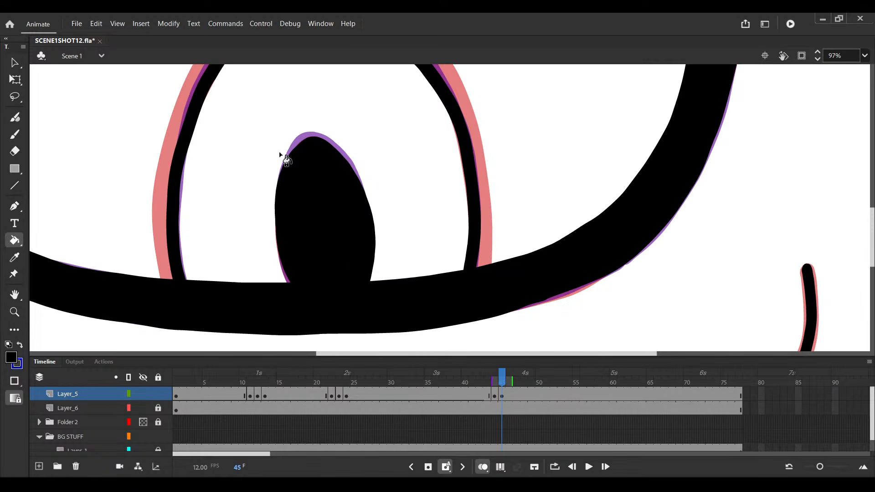
{"action": "key", "text": "ctrl+s"}
{"action": "scroll", "coordinate": [360, 187], "scroll_direction": "down", "scroll_amount": 3}
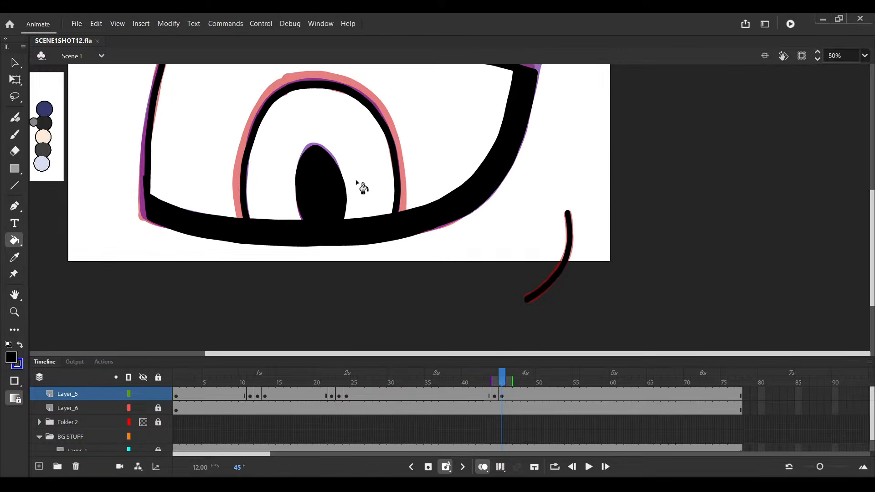
Paint the eyebrow's short inner end and its lower edge out to the tip with the brush
{"action": "scroll", "coordinate": [366, 217], "scroll_direction": "up", "scroll_amount": 1}
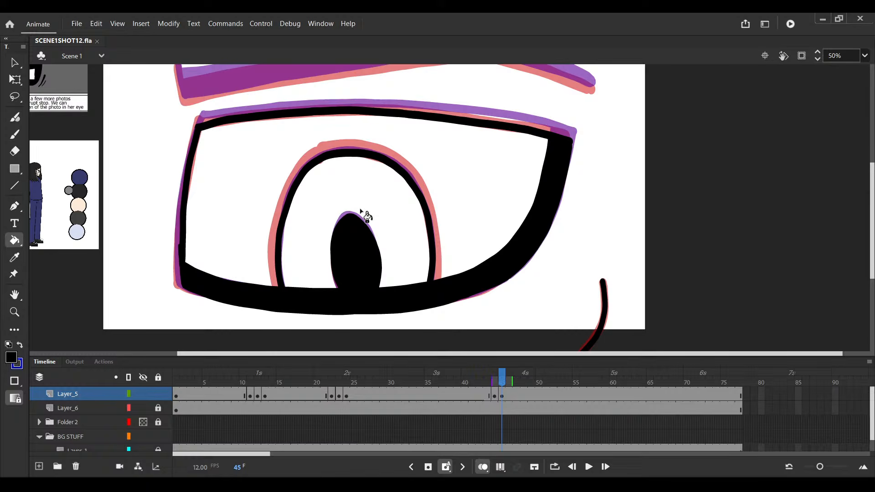
{"action": "scroll", "coordinate": [398, 143], "scroll_direction": "up", "scroll_amount": 2}
{"action": "scroll", "coordinate": [170, 141], "scroll_direction": "up", "scroll_amount": 4}
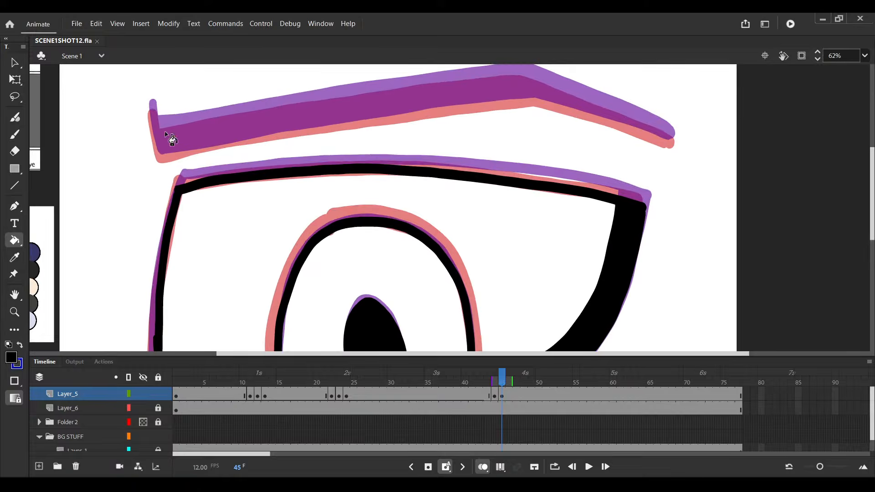
{"action": "key", "text": "y"}
{"action": "left_click_drag", "start_coordinate": [148, 110], "coordinate": [159, 171]}
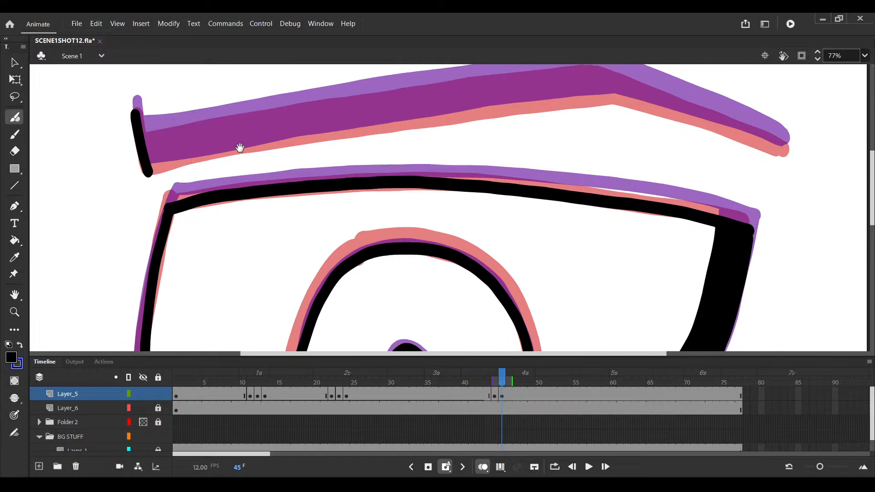
{"action": "scroll", "coordinate": [134, 168], "scroll_direction": "down", "scroll_amount": 2}
{"action": "left_click", "coordinate": [120, 174], "text": "ctrl"}
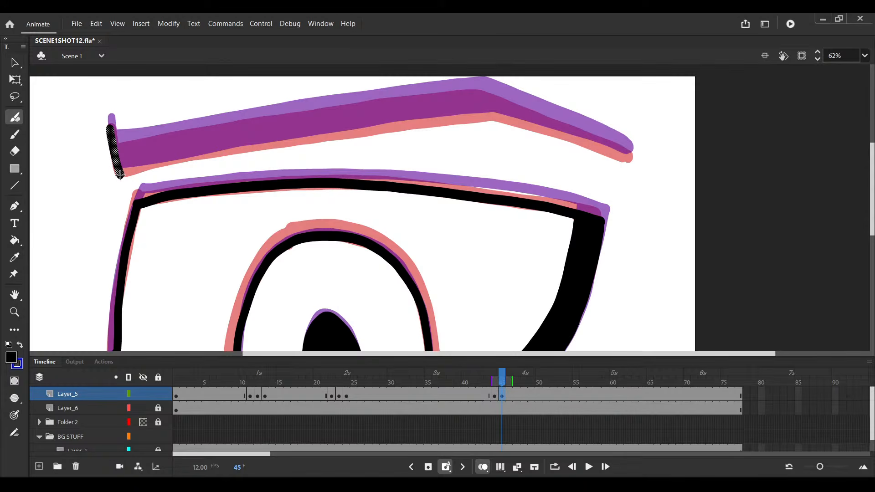
{"action": "left_click_drag", "start_coordinate": [120, 175], "coordinate": [647, 179]}
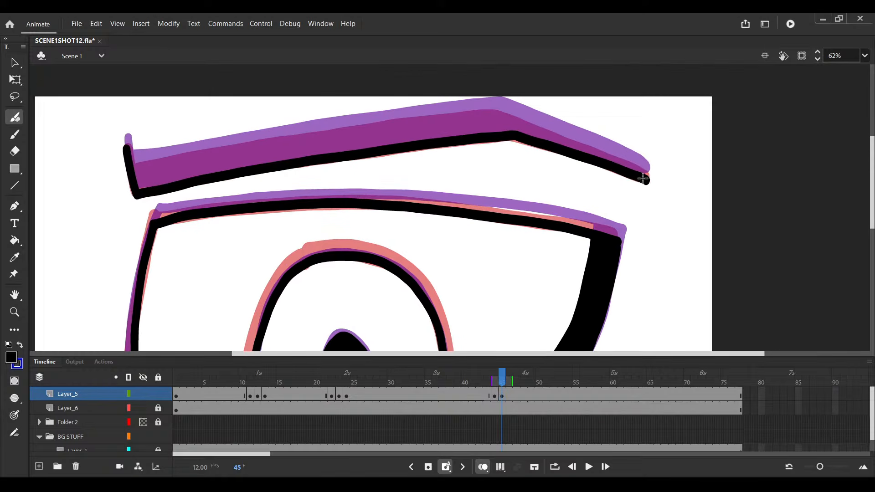
Paint the eyebrow's upper edge from the outer tip over the peak to the inner end
{"action": "left_click", "coordinate": [647, 179], "text": "ctrl"}
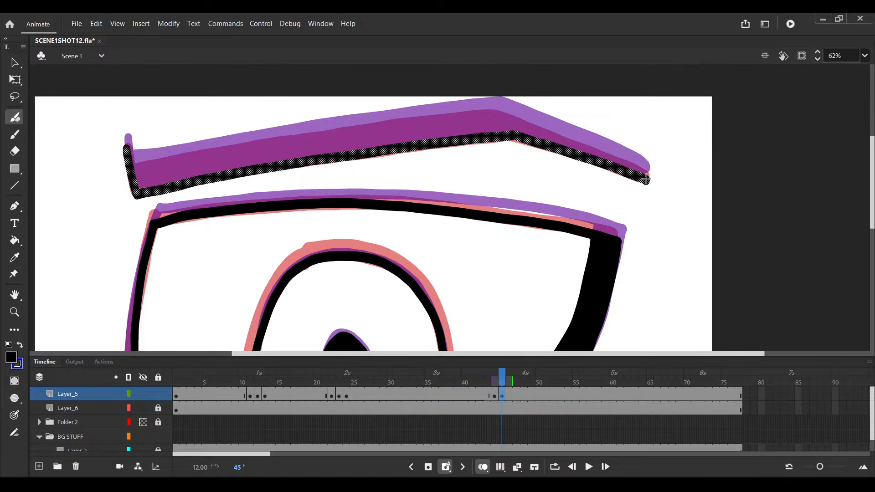
{"action": "left_click_drag", "start_coordinate": [646, 179], "coordinate": [497, 115]}
{"action": "scroll", "coordinate": [177, 155], "scroll_direction": "up", "scroll_amount": 2}
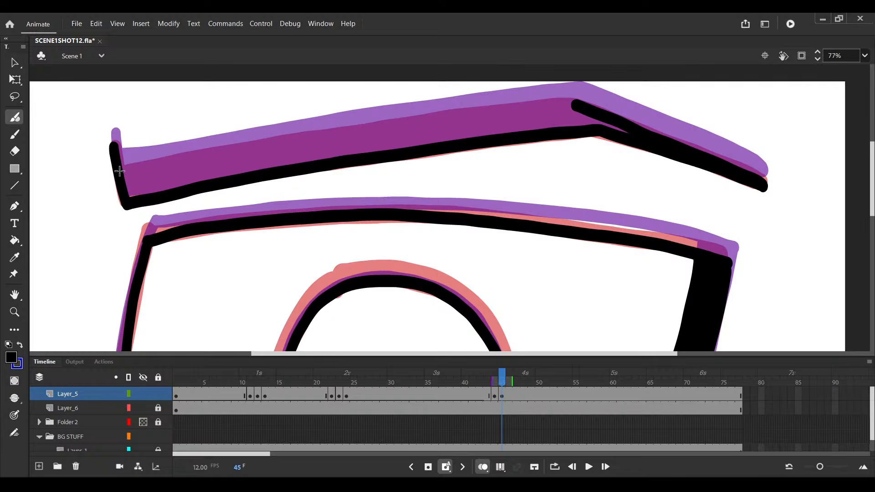
{"action": "left_click_drag", "start_coordinate": [120, 171], "coordinate": [572, 105]}
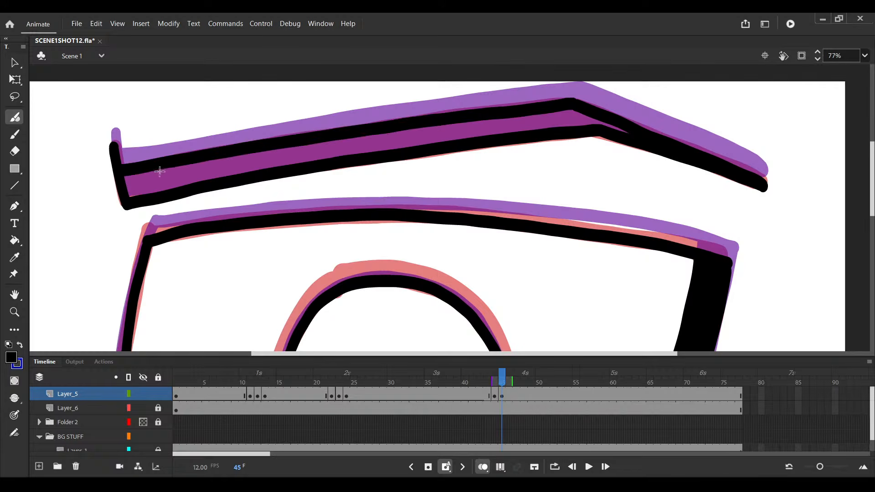
Fill the eyebrow shape with black and save the file
{"action": "left_click", "coordinate": [12, 241]}
{"action": "left_click", "coordinate": [205, 178]}
{"action": "scroll", "coordinate": [438, 172], "scroll_direction": "down", "scroll_amount": 4}
{"action": "key", "text": "ctrl+s"}
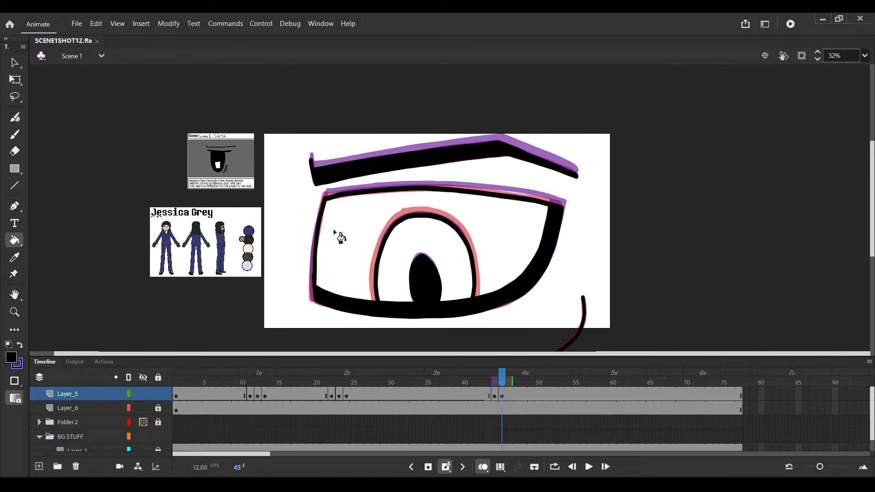
Go to frame 46 of Layer_5 and delete the eye drawing carried over from frame 45
{"action": "key", "text": "period"}
{"action": "left_click", "coordinate": [513, 397]}
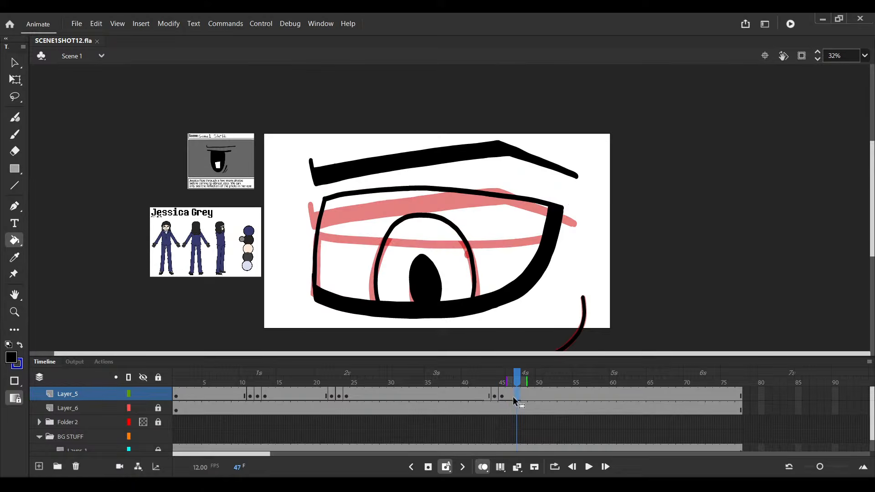
{"action": "key", "text": "comma"}
{"action": "scroll", "coordinate": [528, 303], "scroll_direction": "up", "scroll_amount": 1}
{"action": "key", "text": "v"}
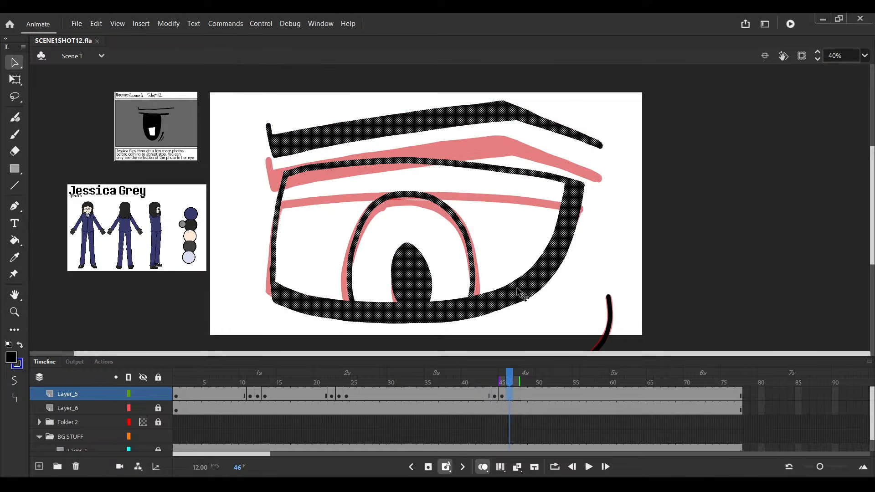
{"action": "key", "text": "Delete"}
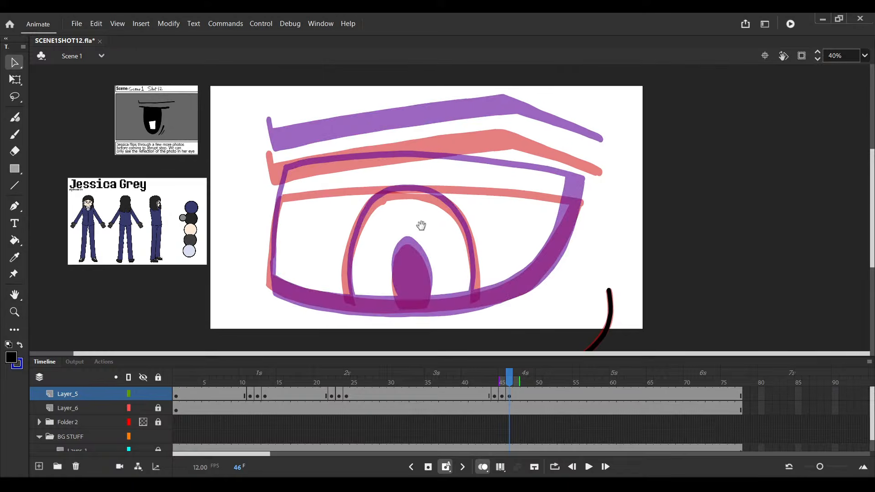
Paint the eye outline with the brush, covering the inner side, the bottom edge and the upper lid, and save the file
{"action": "scroll", "coordinate": [390, 201], "scroll_direction": "up", "scroll_amount": 2}
{"action": "key", "text": "y"}
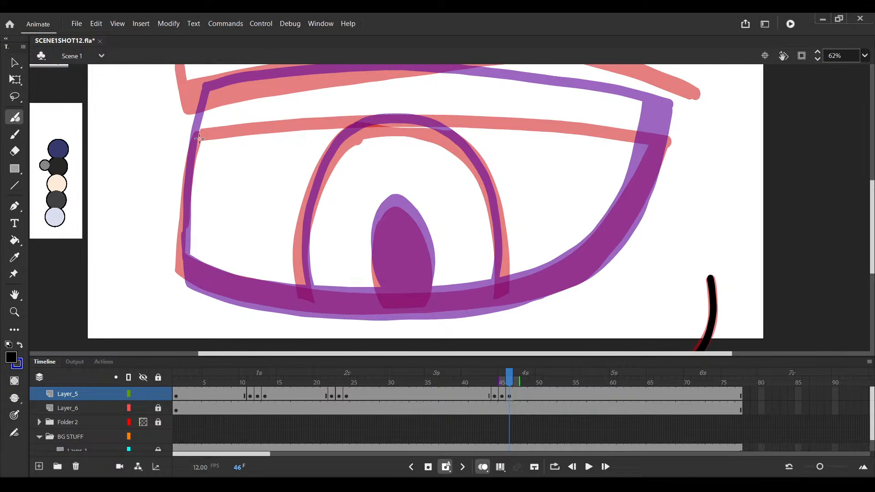
{"action": "left_click_drag", "start_coordinate": [199, 138], "coordinate": [663, 144]}
{"action": "left_click", "coordinate": [200, 143], "text": "ctrl"}
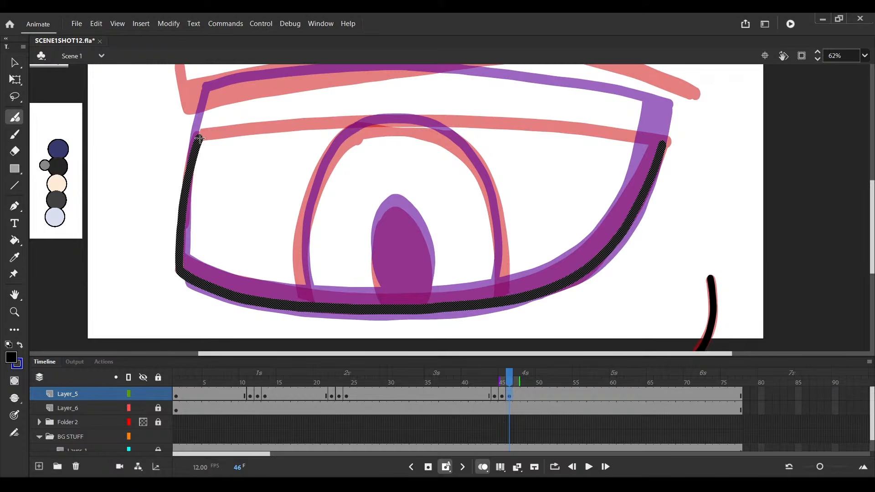
{"action": "left_click_drag", "start_coordinate": [199, 138], "coordinate": [665, 142]}
{"action": "left_click_drag", "start_coordinate": [506, 248], "coordinate": [475, 257]}
{"action": "key", "text": "ctrl+s"}
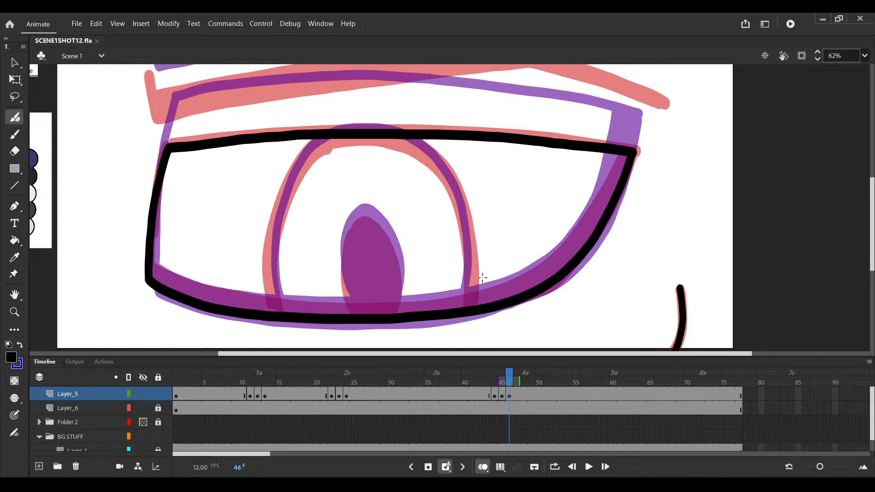
{"action": "left_click", "coordinate": [149, 268], "text": "ctrl"}
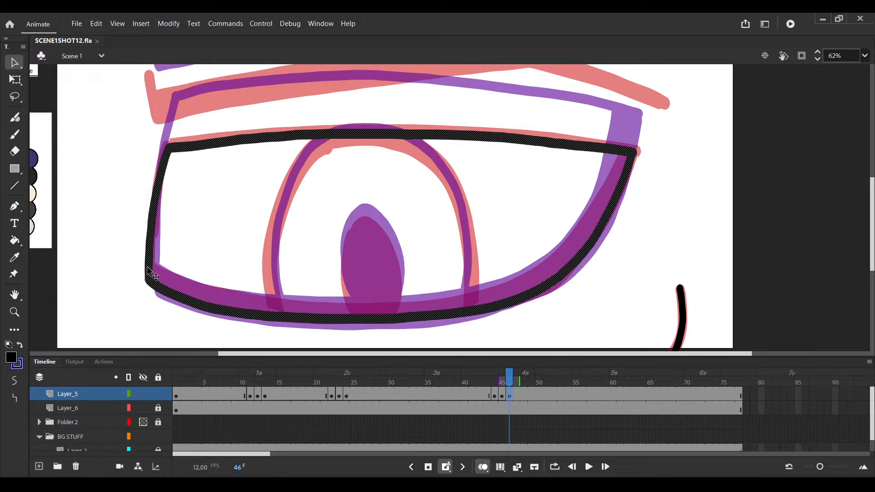
{"action": "key", "text": "Escape"}
{"action": "left_click", "coordinate": [150, 266], "text": "ctrl"}
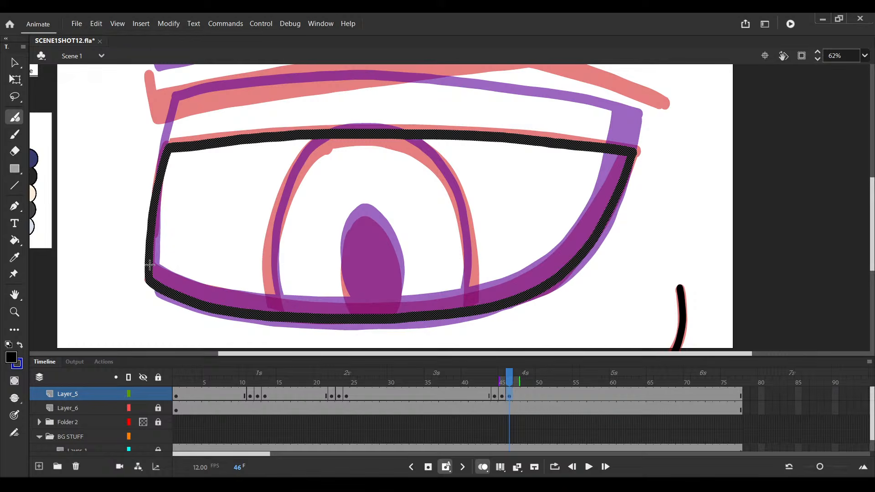
{"action": "key", "text": "ctrl+z"}
{"action": "left_click_drag", "start_coordinate": [150, 265], "coordinate": [226, 295]}
{"action": "key", "text": "ctrl+z"}
{"action": "key", "text": "ctrl+z"}
{"action": "left_click_drag", "start_coordinate": [153, 264], "coordinate": [318, 297]}
{"action": "key", "text": "ctrl+z"}
Paint the lower lid's inner edge from the inner side to the outer corner, save, and fill the band with black
{"action": "scroll", "coordinate": [494, 248], "scroll_direction": "up", "scroll_amount": 2}
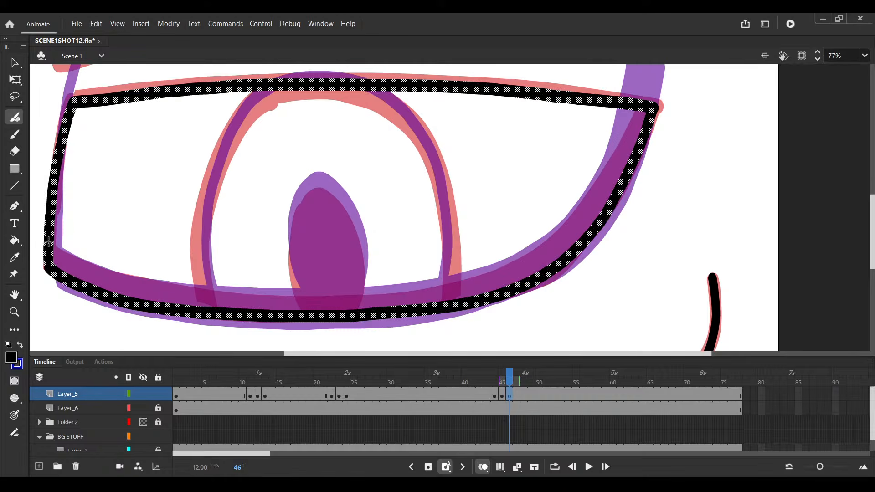
{"action": "left_click_drag", "start_coordinate": [48, 242], "coordinate": [629, 111]}
{"action": "key", "text": "ctrl+s"}
{"action": "scroll", "coordinate": [238, 225], "scroll_direction": "down", "scroll_amount": 1}
{"action": "left_click", "coordinate": [15, 240]}
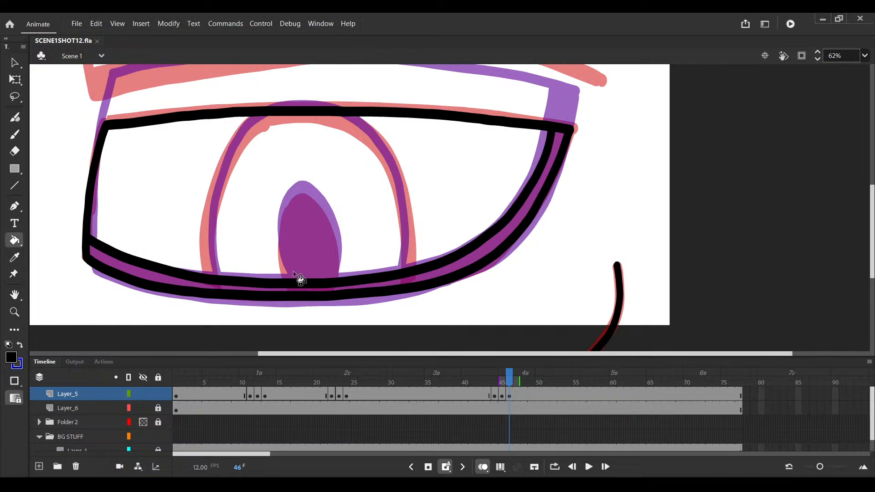
{"action": "left_click", "coordinate": [373, 286]}
Paint the iris outline as an arch from the lower lid up to the upper lid and back down
{"action": "left_click_drag", "start_coordinate": [315, 251], "coordinate": [373, 264]}
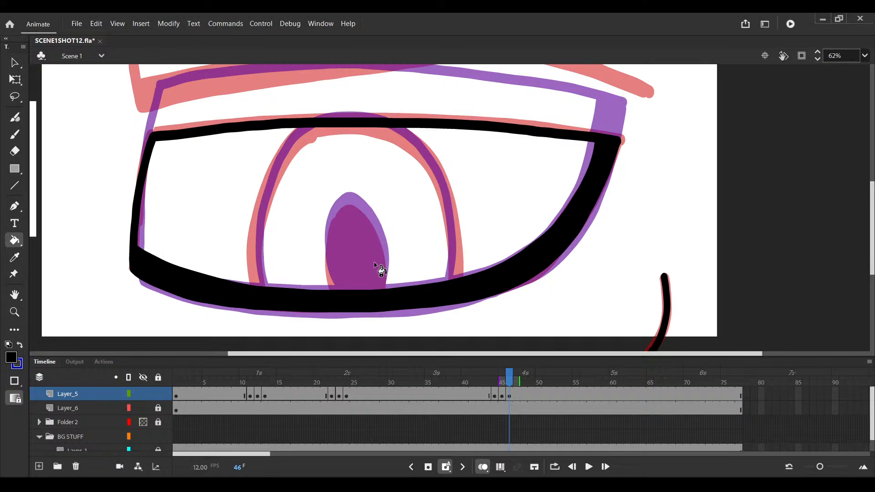
{"action": "scroll", "coordinate": [461, 273], "scroll_direction": "up", "scroll_amount": 2}
{"action": "key", "text": "v"}
{"action": "left_click", "coordinate": [488, 300]}
{"action": "key", "text": "b"}
{"action": "mouse_move", "coordinate": [489, 278]}
{"action": "left_mouse_down"}
{"action": "mouse_move", "coordinate": [507, 305]}
{"action": "mouse_move", "coordinate": [508, 251]}
{"action": "left_mouse_up"}
{"action": "left_click", "coordinate": [510, 316]}
{"action": "key", "text": "ctrl+z"}
{"action": "key", "text": "ctrl+z"}
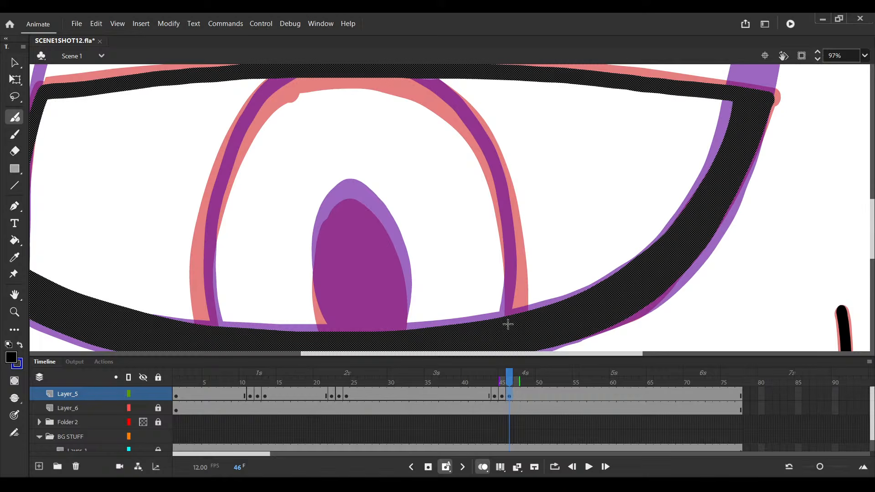
{"action": "key", "text": "ctrl+z"}
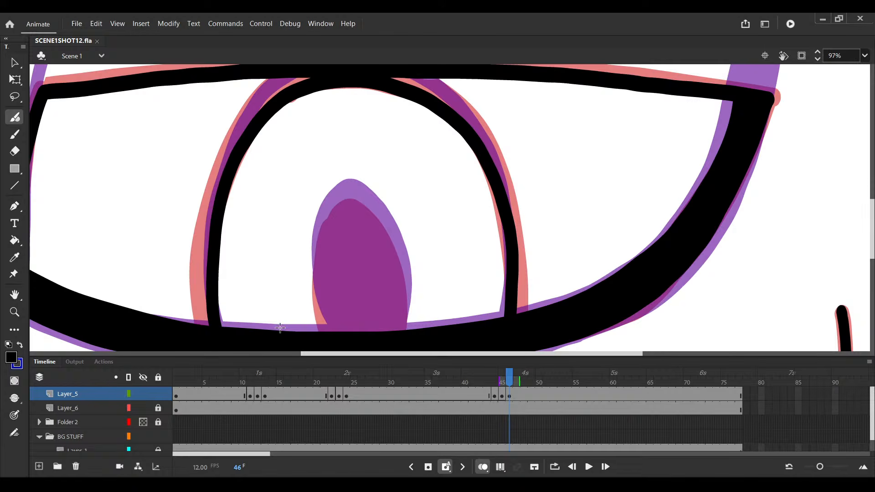
Try painting the pupil's outline over the onion skin and filling it with black
{"action": "scroll", "coordinate": [406, 246], "scroll_direction": "up", "scroll_amount": 3}
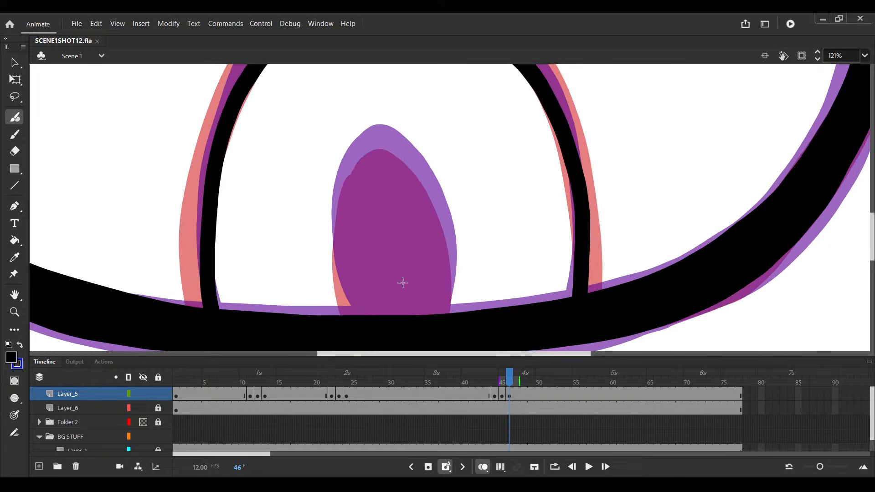
{"action": "scroll", "coordinate": [461, 308], "scroll_direction": "up", "scroll_amount": 2}
{"action": "left_click", "coordinate": [465, 307], "text": "ctrl"}
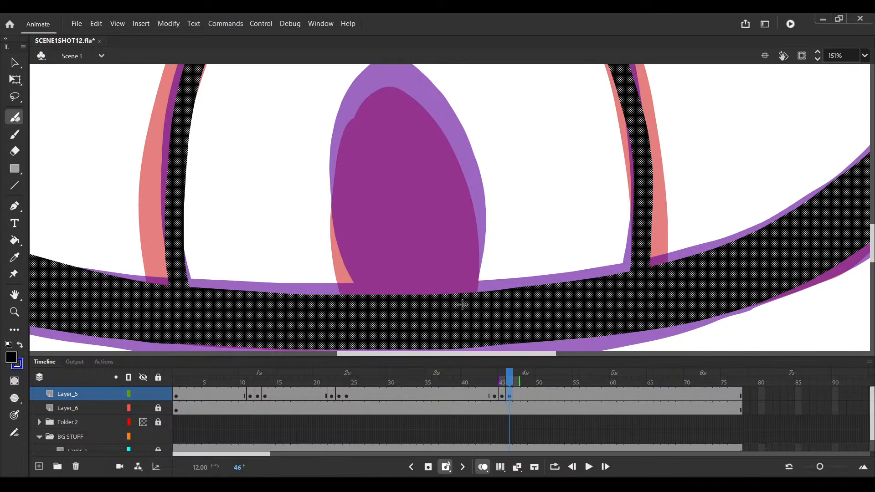
{"action": "key", "text": "ctrl+y"}
{"action": "key", "text": "ctrl+z"}
{"action": "key", "text": "Escape"}
{"action": "key", "text": "k"}
{"action": "left_click", "coordinate": [405, 228]}
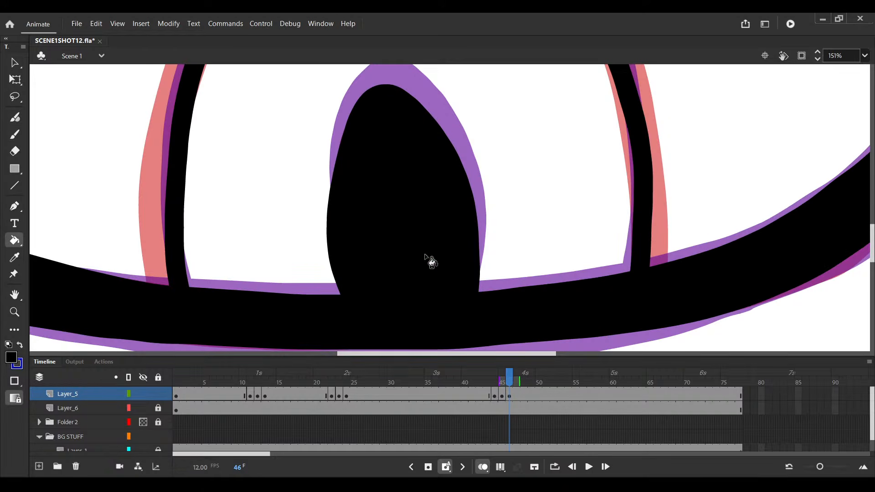
{"action": "key", "text": "ctrl+s"}
{"action": "key", "text": "ctrl+z"}
{"action": "key", "text": "ctrl+z"}
{"action": "key", "text": "ctrl+z"}
Repaint the pupil's outline rising from the lower lid, fill it with black and save the file
{"action": "key", "text": "b"}
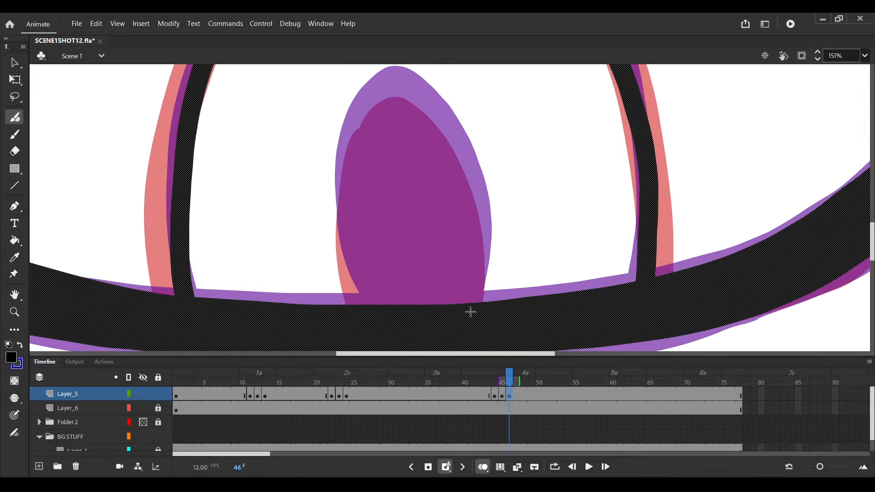
{"action": "key", "text": "Escape"}
{"action": "key", "text": "ctrl+a"}
{"action": "left_click_drag", "start_coordinate": [469, 317], "coordinate": [469, 319]}
{"action": "left_click", "coordinate": [15, 243]}
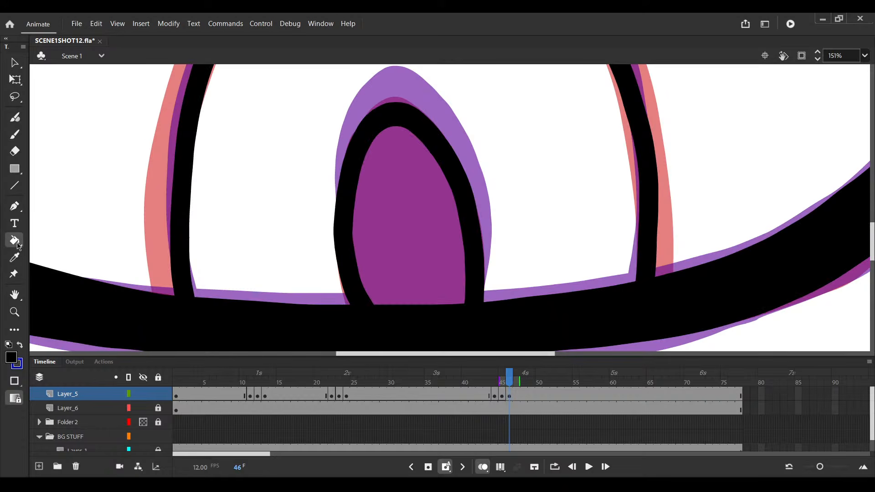
{"action": "left_click", "coordinate": [370, 242]}
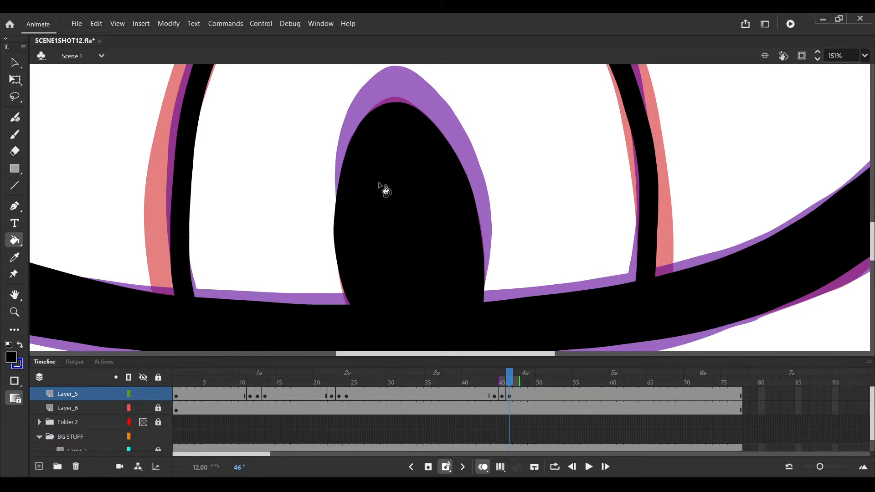
{"action": "key", "text": "ctrl+2"}
{"action": "key", "text": "ctrl+s"}
Paint the eyebrow's short inner end over the red onion skin and save the file
{"action": "scroll", "coordinate": [356, 203], "scroll_direction": "up", "scroll_amount": 1}
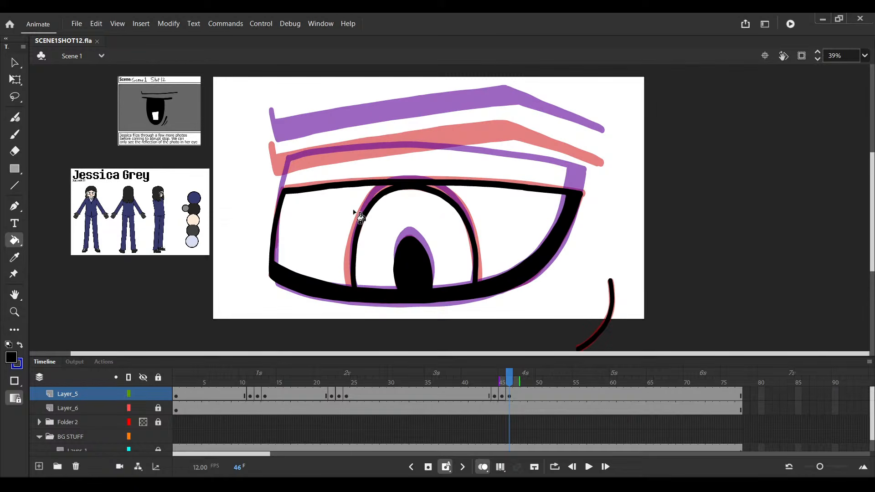
{"action": "scroll", "coordinate": [301, 163], "scroll_direction": "up", "scroll_amount": 2}
{"action": "scroll", "coordinate": [291, 170], "scroll_direction": "up", "scroll_amount": 1}
{"action": "key", "text": "b"}
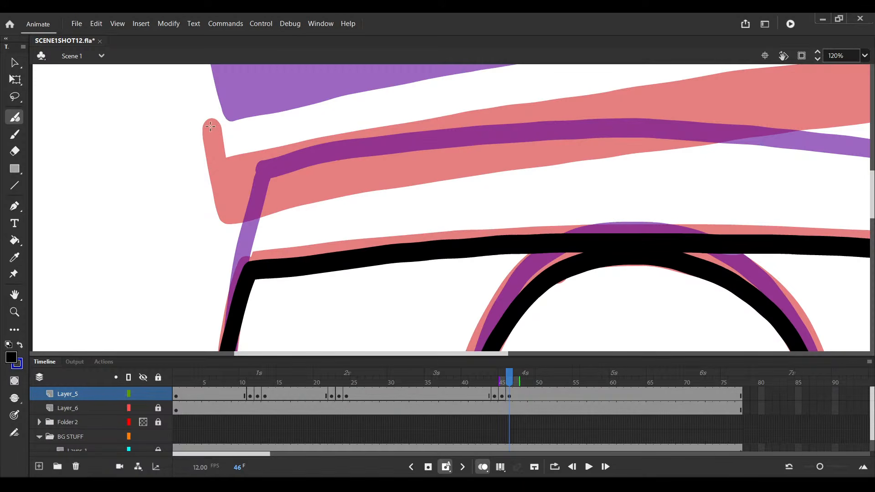
{"action": "left_click_drag", "start_coordinate": [211, 126], "coordinate": [225, 218]}
{"action": "key", "text": "ctrl+s"}
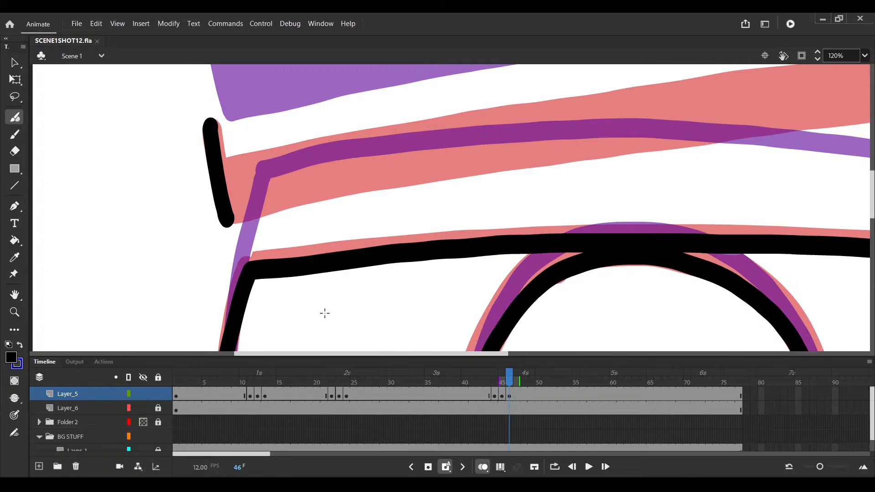
Paint the eyebrow's lower edge from the inner end to the bend below the peak and save the file
{"action": "scroll", "coordinate": [324, 313], "scroll_direction": "down", "scroll_amount": 2}
{"action": "scroll", "coordinate": [199, 202], "scroll_direction": "up", "scroll_amount": 1}
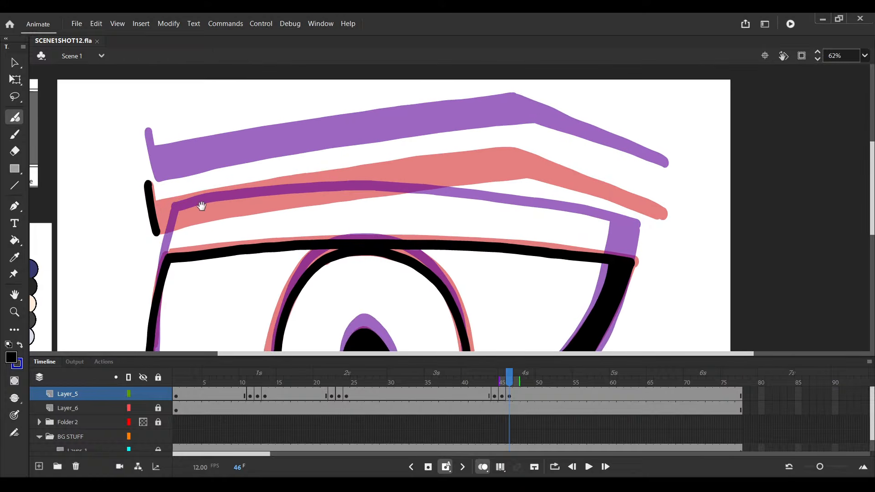
{"action": "key", "text": "v"}
{"action": "left_click", "coordinate": [154, 232]}
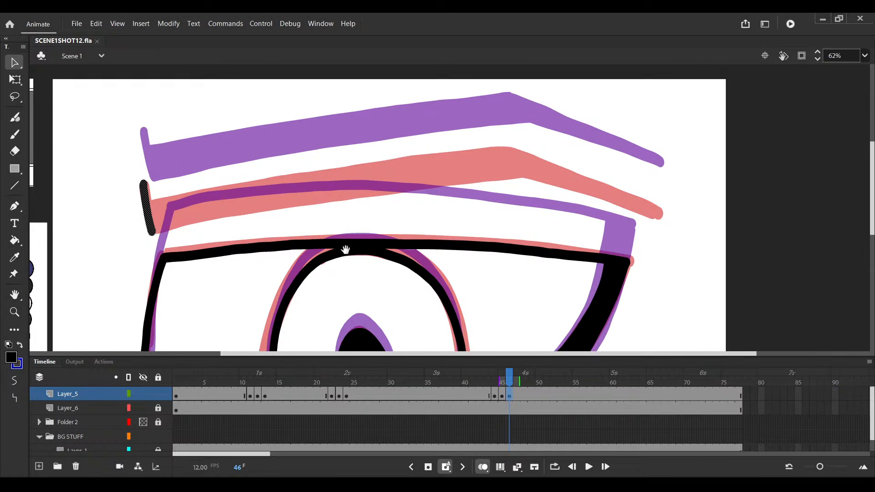
{"action": "left_click_drag", "start_coordinate": [345, 249], "coordinate": [272, 233]}
{"action": "scroll", "coordinate": [81, 228], "scroll_direction": "up", "scroll_amount": 2}
{"action": "left_click_drag", "start_coordinate": [153, 225], "coordinate": [139, 224]}
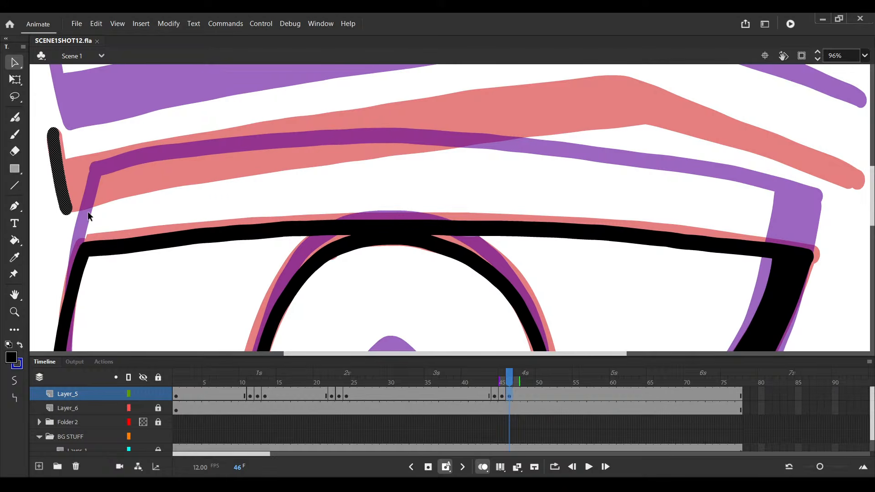
{"action": "key", "text": "b"}
{"action": "scroll", "coordinate": [72, 209], "scroll_direction": "down", "scroll_amount": 1}
{"action": "scroll", "coordinate": [71, 210], "scroll_direction": "down", "scroll_amount": 2}
{"action": "scroll", "coordinate": [198, 208], "scroll_direction": "up", "scroll_amount": 1}
{"action": "left_click_drag", "start_coordinate": [227, 205], "coordinate": [182, 204]}
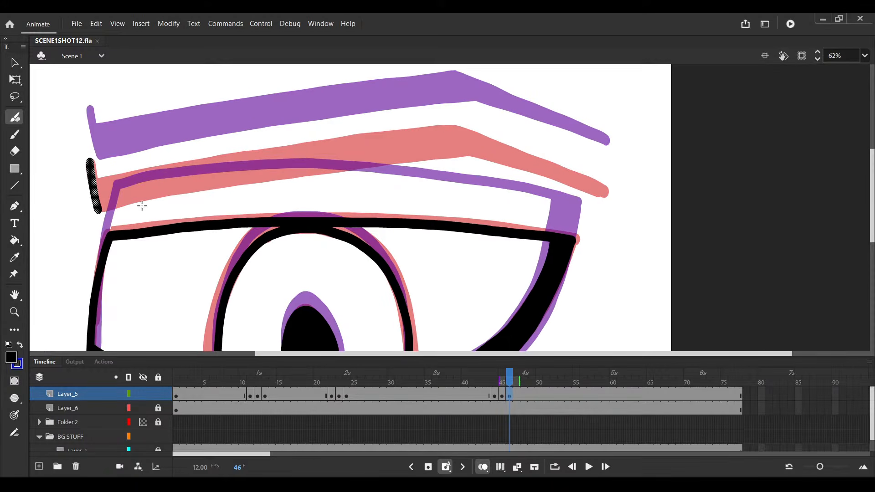
{"action": "left_click_drag", "start_coordinate": [99, 208], "coordinate": [100, 206]}
{"action": "left_click_drag", "start_coordinate": [100, 209], "coordinate": [474, 152]}
{"action": "key", "text": "ctrl+s"}
Extend the eyebrow's lower edge from the bend out to the outer tip and save the file
{"action": "left_click_drag", "start_coordinate": [550, 154], "coordinate": [469, 187]}
{"action": "scroll", "coordinate": [469, 188], "scroll_direction": "up", "scroll_amount": 4}
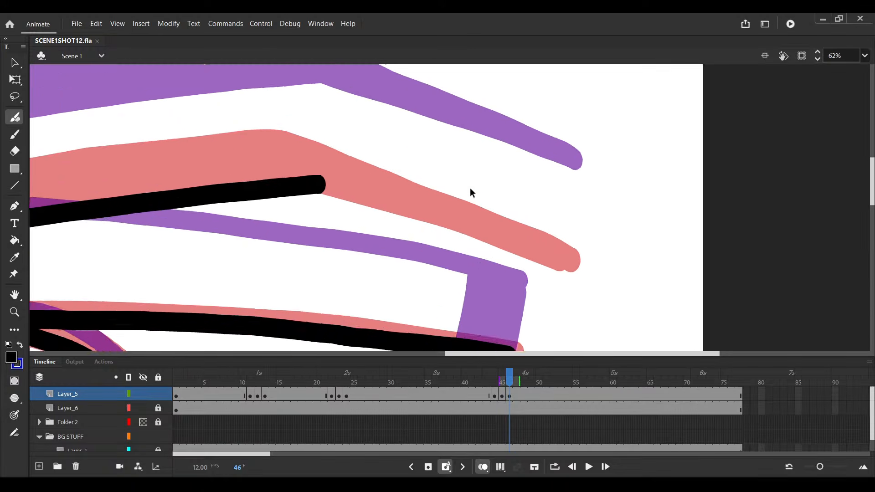
{"action": "key", "text": "v"}
{"action": "left_click", "coordinate": [285, 188]}
{"action": "key", "text": "b"}
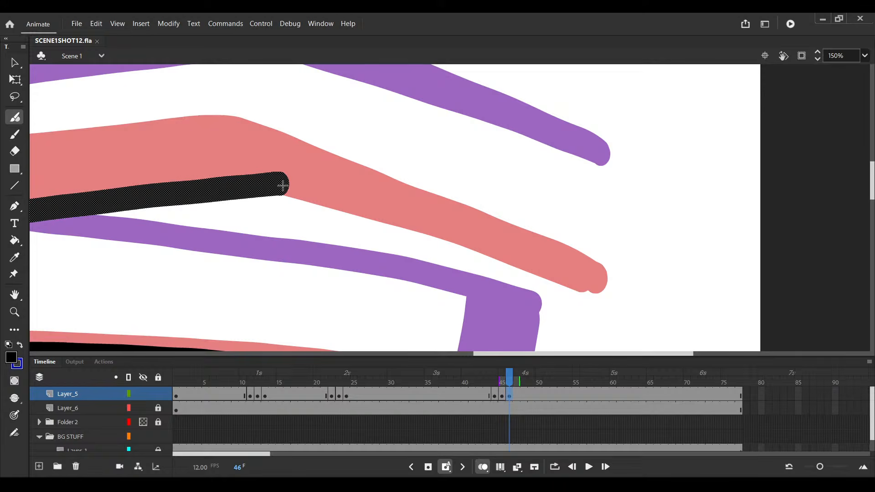
{"action": "left_click_drag", "start_coordinate": [282, 186], "coordinate": [586, 288]}
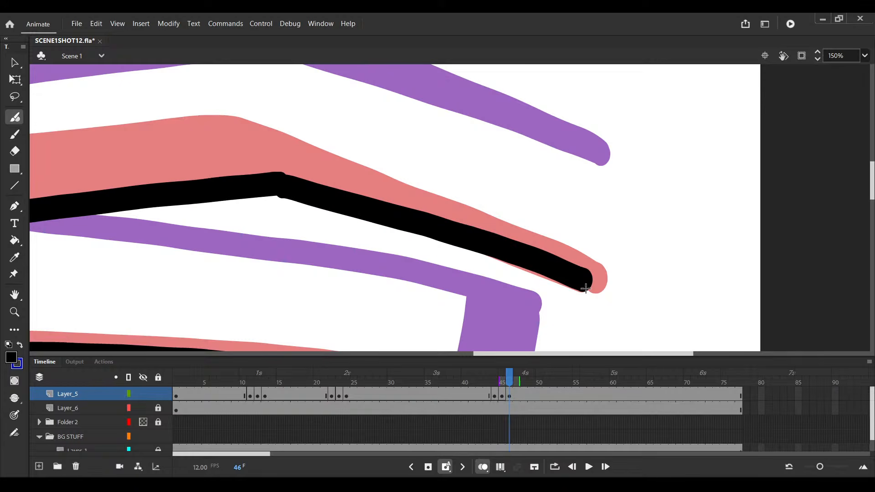
{"action": "scroll", "coordinate": [585, 288], "scroll_direction": "down", "scroll_amount": 5}
{"action": "key", "text": "ctrl+s"}
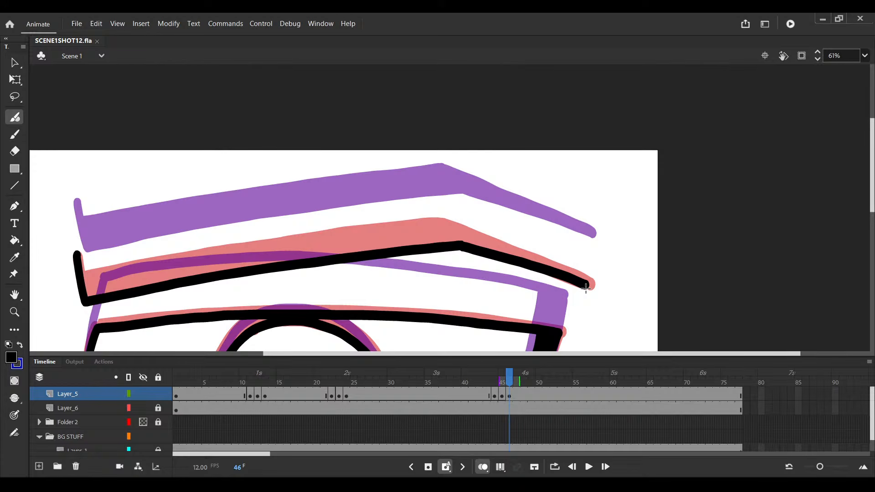
Paint the eyebrow's upper edge between the outer tip and the peak and save the file
{"action": "left_click_drag", "start_coordinate": [394, 233], "coordinate": [452, 225]}
{"action": "key", "text": "v"}
{"action": "left_click", "coordinate": [441, 248]}
{"action": "scroll", "coordinate": [601, 261], "scroll_direction": "up", "scroll_amount": 1}
{"action": "key", "text": "b"}
{"action": "scroll", "coordinate": [661, 280], "scroll_direction": "up", "scroll_amount": 2}
{"action": "left_click", "coordinate": [662, 283]}
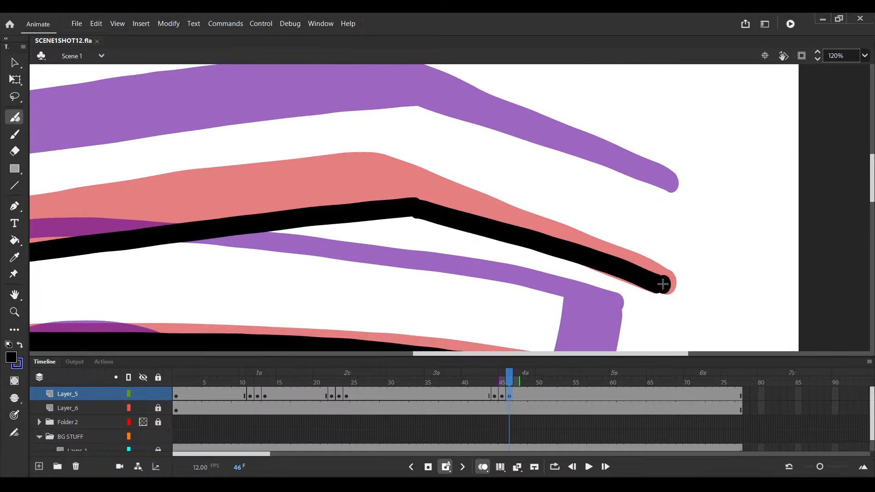
{"action": "left_click_drag", "start_coordinate": [624, 258], "coordinate": [666, 287]}
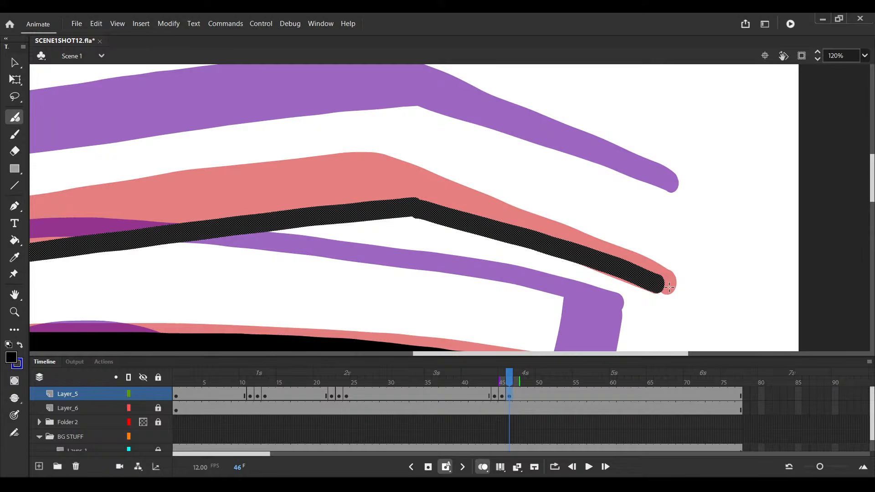
{"action": "left_click_drag", "start_coordinate": [381, 166], "coordinate": [667, 287]}
{"action": "left_click_drag", "start_coordinate": [177, 191], "coordinate": [487, 166]}
{"action": "scroll", "coordinate": [342, 172], "scroll_direction": "down", "scroll_amount": 2}
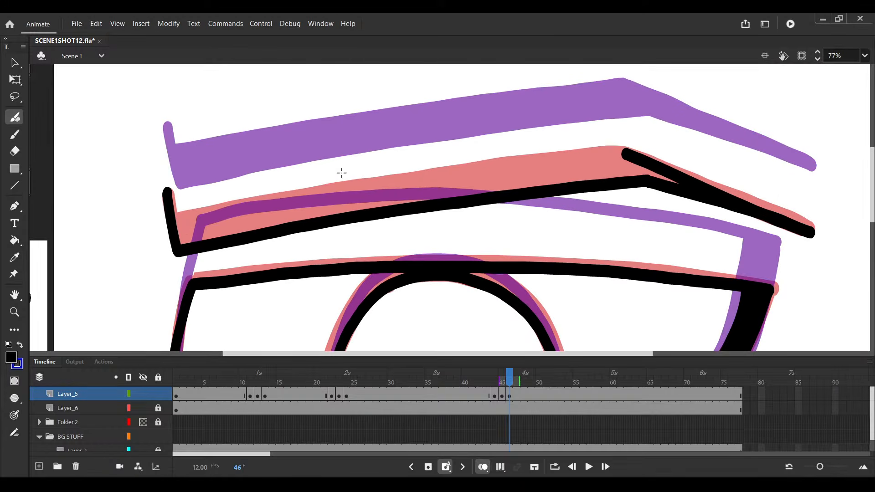
{"action": "key", "text": "ctrl+s"}
Paint the eyebrow's upper edge from the inner end to the peak, closing the shape
{"action": "left_click_drag", "start_coordinate": [266, 186], "coordinate": [178, 181]}
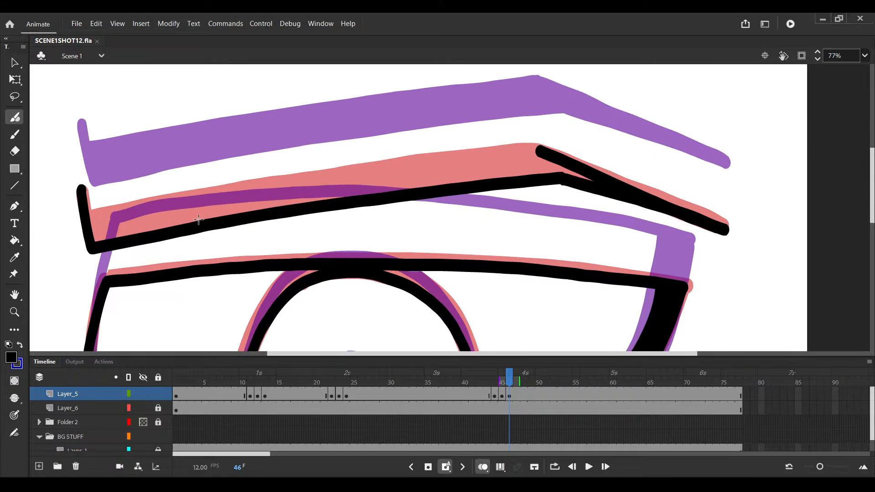
{"action": "scroll", "coordinate": [87, 220], "scroll_direction": "up", "scroll_amount": 1}
{"action": "key", "text": "v"}
{"action": "left_click", "coordinate": [86, 217]}
{"action": "key", "text": "b"}
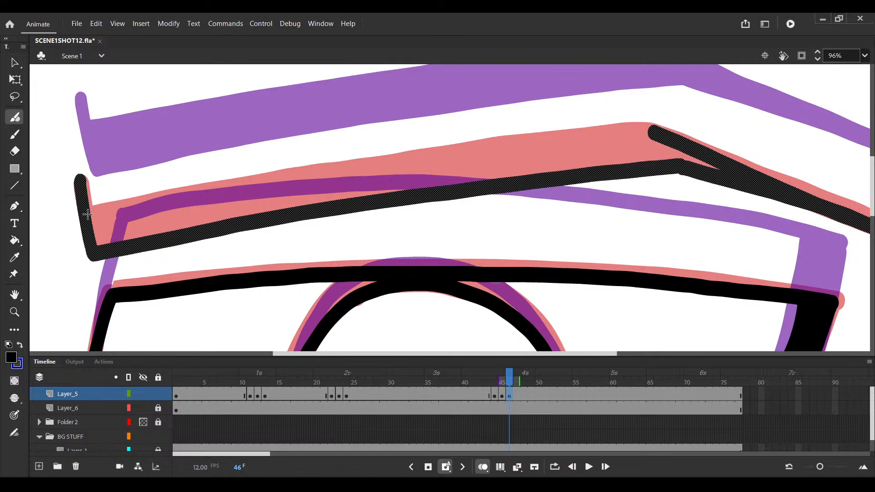
{"action": "left_click", "coordinate": [86, 215]}
{"action": "key", "text": "ctrl+z"}
{"action": "left_click_drag", "start_coordinate": [87, 215], "coordinate": [654, 132]}
Fill the closed eyebrow shape with black and save the file
{"action": "left_click", "coordinate": [14, 240]}
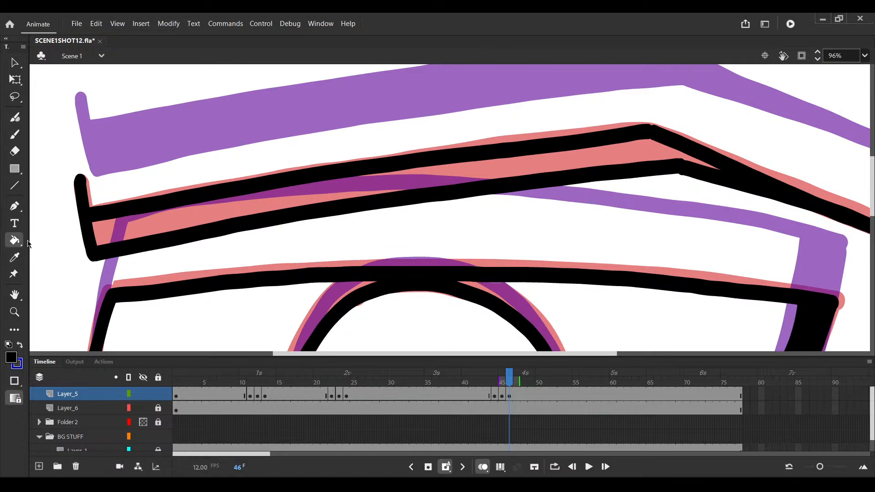
{"action": "left_click", "coordinate": [200, 214]}
{"action": "scroll", "coordinate": [232, 235], "scroll_direction": "down", "scroll_amount": 6}
{"action": "key", "text": "ctrl+s"}
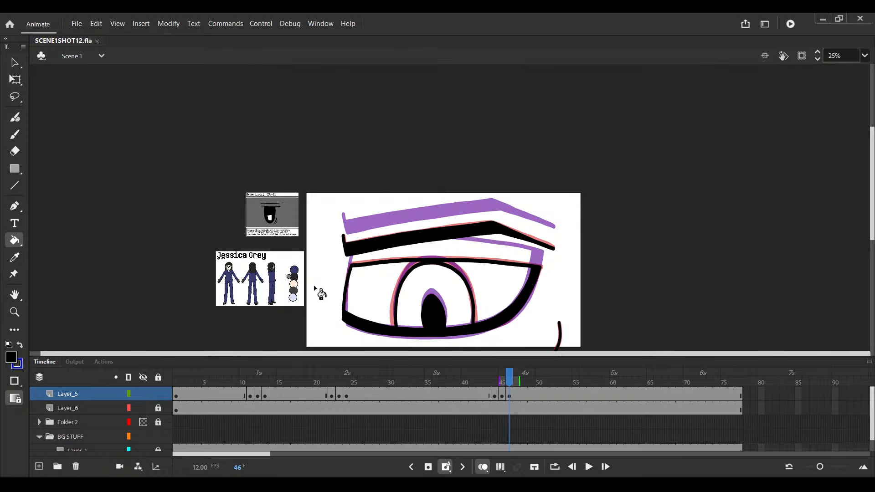
Play back the animation from frame 43 of Layer_5 to review the newly drawn eye and eyebrow frames
{"action": "left_click", "coordinate": [485, 398]}
{"action": "key", "text": "Return"}
{"action": "left_click_drag", "start_coordinate": [488, 396], "coordinate": [492, 395]}
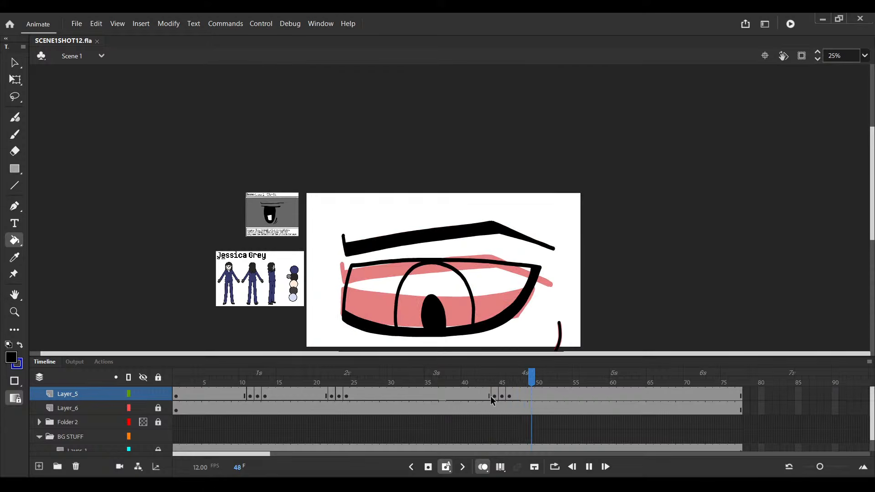
Insert a blank keyframe at frame 47 of Layer_5 and save the file
{"action": "left_click", "coordinate": [515, 396]}
{"action": "key", "text": "F7"}
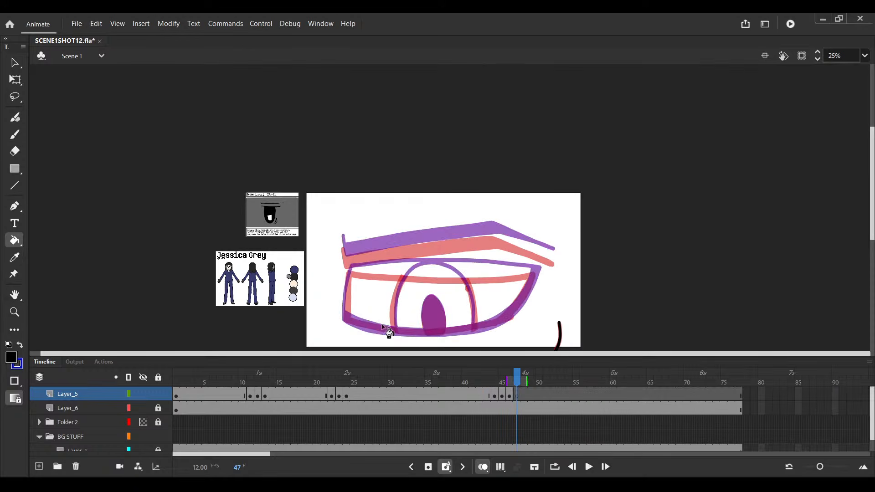
{"action": "key", "text": "ctrl+s"}
{"action": "scroll", "coordinate": [410, 287], "scroll_direction": "up", "scroll_amount": 4}
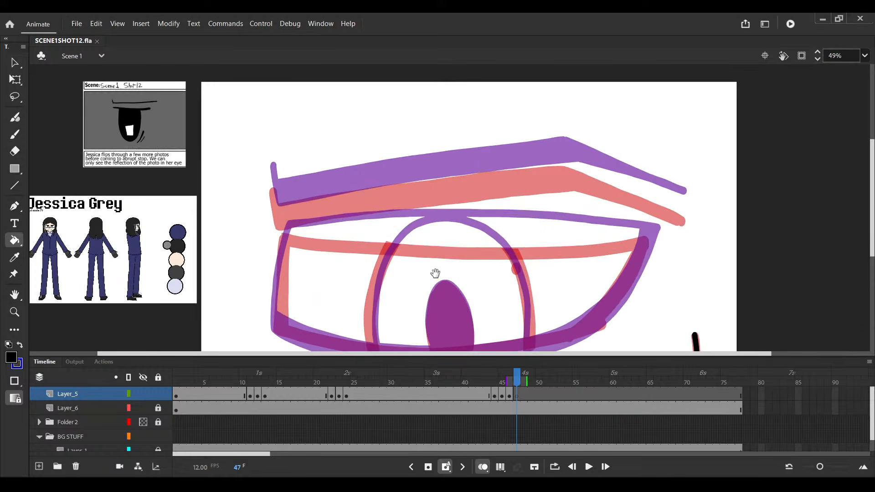
Paint the eye's upper lid line from the inner to the outer corner and its straight inner side edge in black
{"action": "key", "text": "b"}
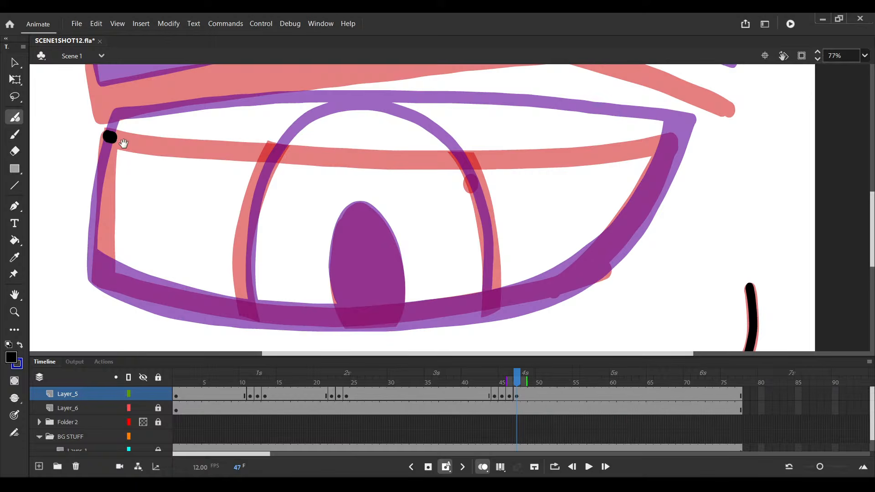
{"action": "scroll", "coordinate": [111, 136], "scroll_direction": "up", "scroll_amount": 1}
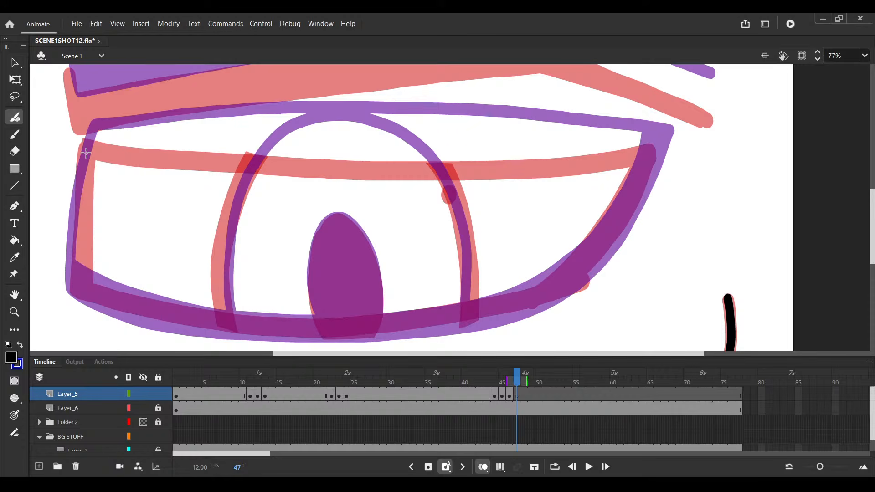
{"action": "left_click_drag", "start_coordinate": [86, 154], "coordinate": [647, 155]}
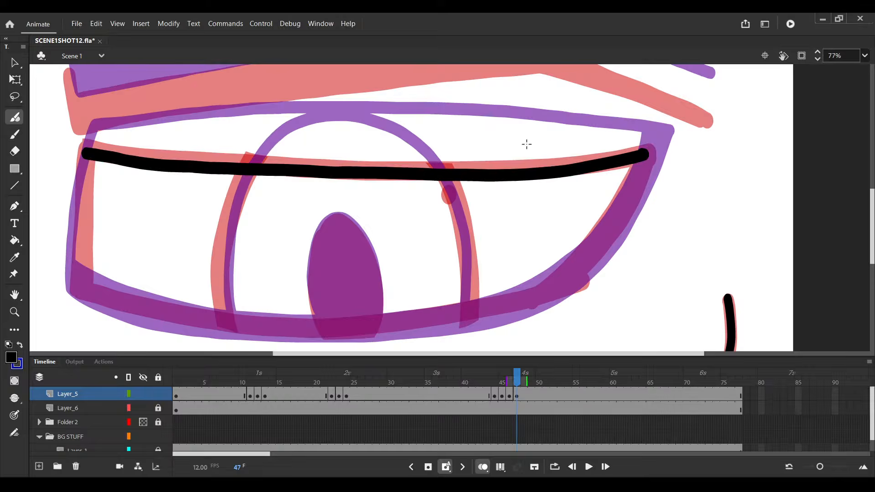
{"action": "left_click", "coordinate": [86, 157], "text": "ctrl"}
{"action": "left_click", "coordinate": [89, 154], "text": "ctrl"}
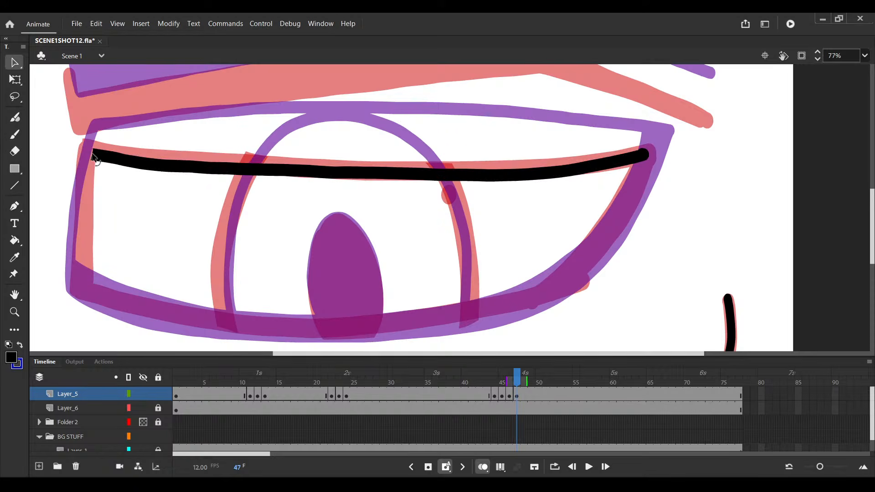
{"action": "left_click", "coordinate": [93, 155], "text": "ctrl"}
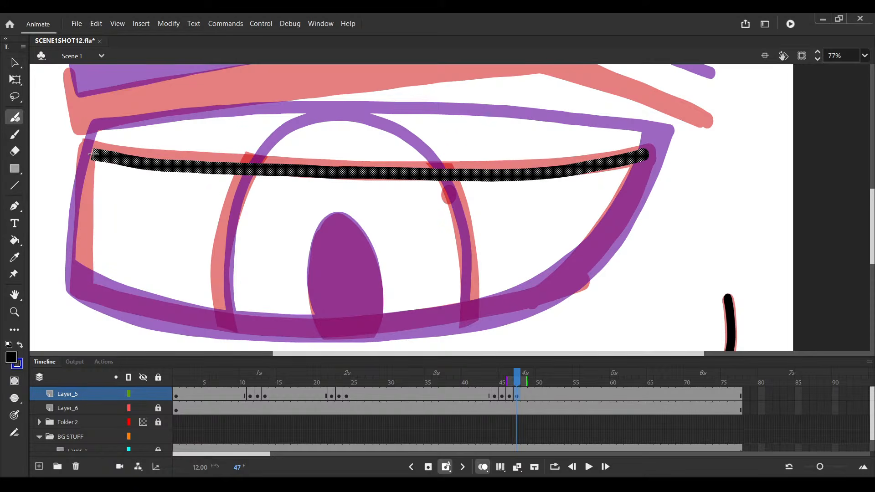
{"action": "left_click", "coordinate": [92, 155], "text": "ctrl"}
{"action": "left_click", "coordinate": [92, 155], "text": "ctrl"}
{"action": "left_click_drag", "start_coordinate": [90, 153], "coordinate": [85, 291]}
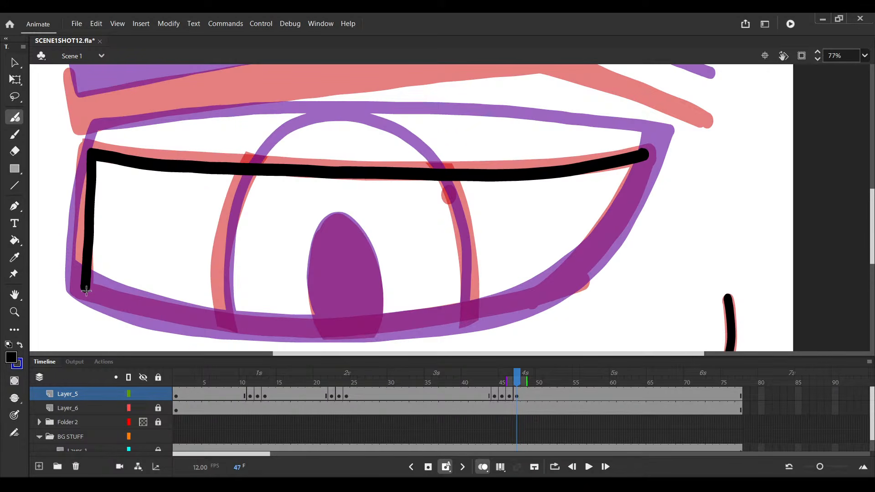
Paint the lower lid curve from the inner corner and join it to the outer corner, closing the eye outline
{"action": "left_click_drag", "start_coordinate": [85, 290], "coordinate": [588, 266]}
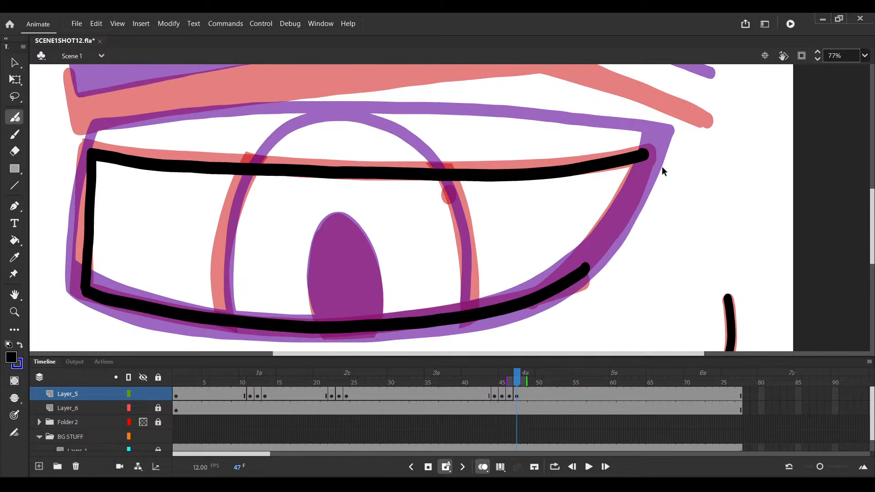
{"action": "left_click", "coordinate": [646, 155], "text": "ctrl"}
{"action": "left_click_drag", "start_coordinate": [646, 155], "coordinate": [587, 267]}
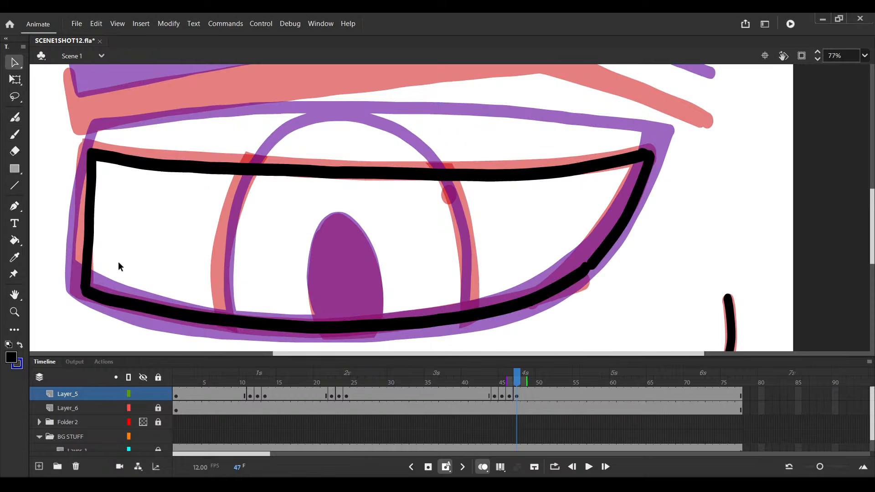
Thicken the lower lid up to the outer corner, cover the gap near the inner corner and save the file
{"action": "left_click", "coordinate": [89, 275], "text": "ctrl"}
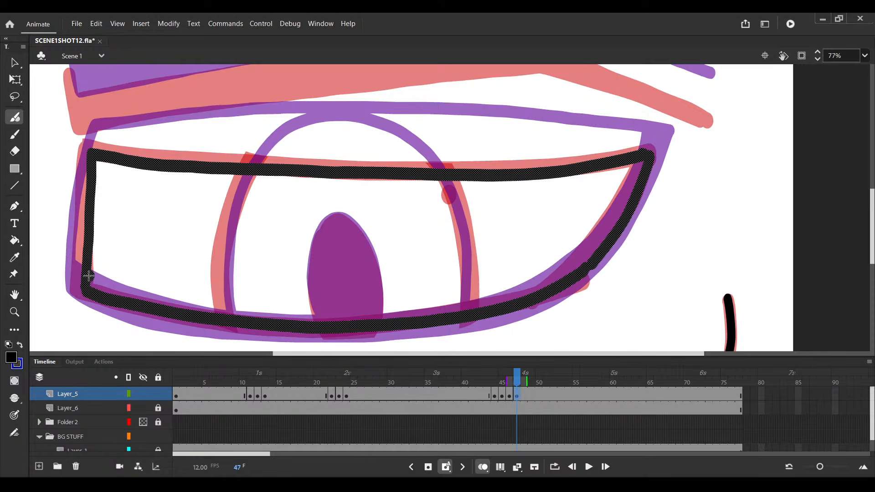
{"action": "left_click_drag", "start_coordinate": [88, 276], "coordinate": [636, 162]}
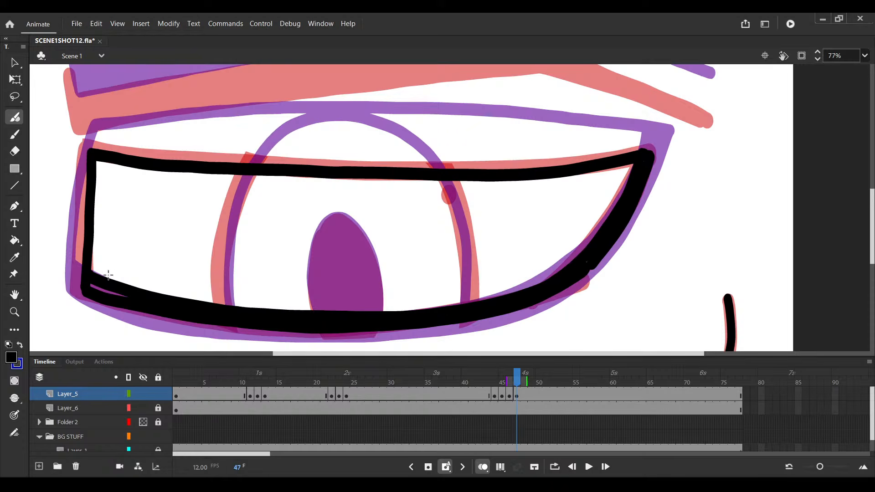
{"action": "key", "text": "ctrl+s"}
{"action": "left_click_drag", "start_coordinate": [193, 278], "coordinate": [172, 275]}
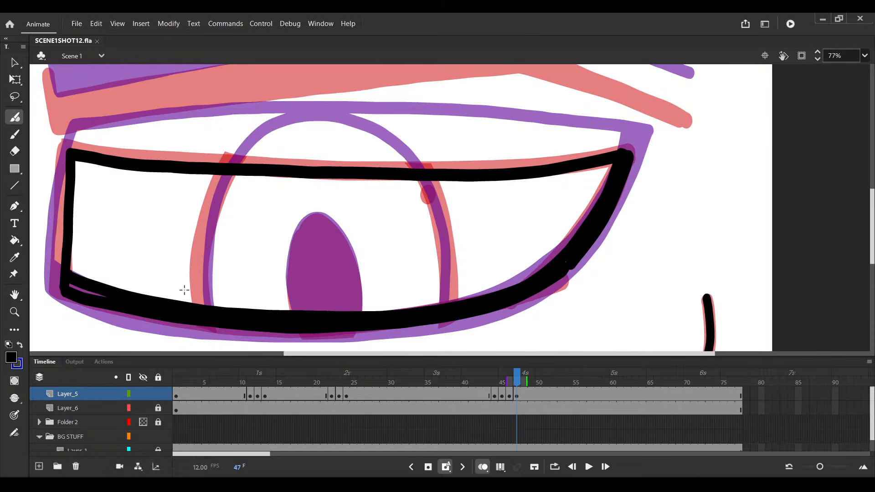
{"action": "left_click_drag", "start_coordinate": [299, 297], "coordinate": [280, 289]}
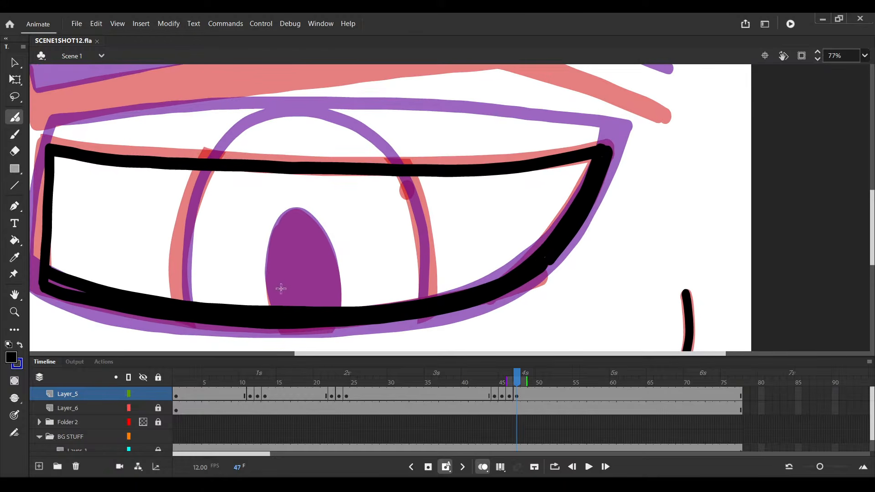
{"action": "left_click_drag", "start_coordinate": [57, 286], "coordinate": [51, 270]}
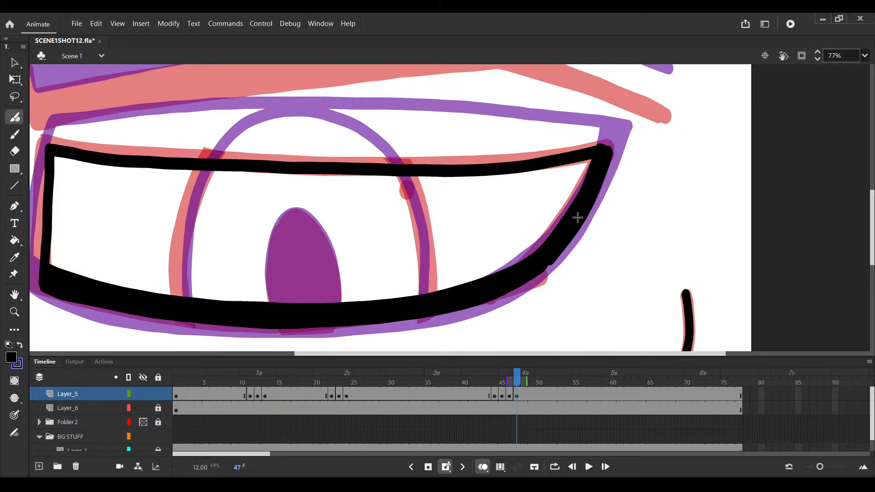
{"action": "scroll", "coordinate": [465, 248], "scroll_direction": "down", "scroll_amount": 3}
{"action": "key", "text": "ctrl+s"}
Paint the iris's two curved side edges between the upper and lower lids and save the file
{"action": "scroll", "coordinate": [507, 207], "scroll_direction": "up", "scroll_amount": 5}
{"action": "scroll", "coordinate": [484, 173], "scroll_direction": "up", "scroll_amount": 5}
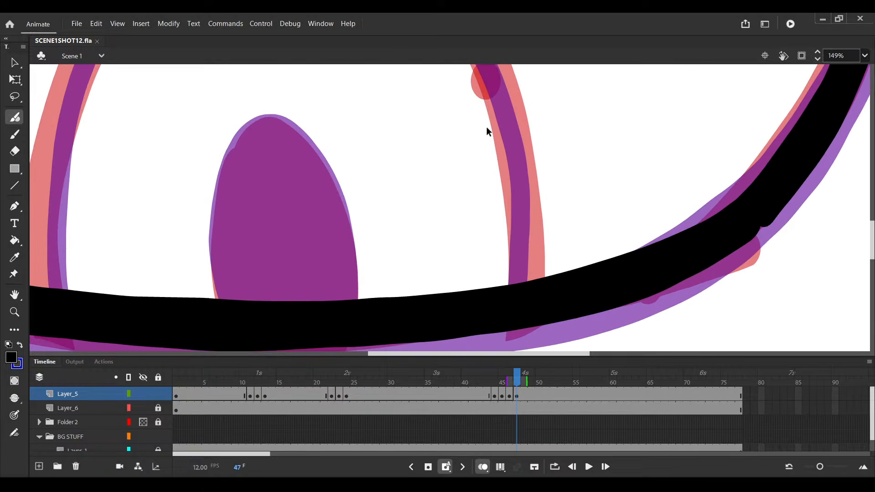
{"action": "left_click", "coordinate": [487, 98], "text": "ctrl"}
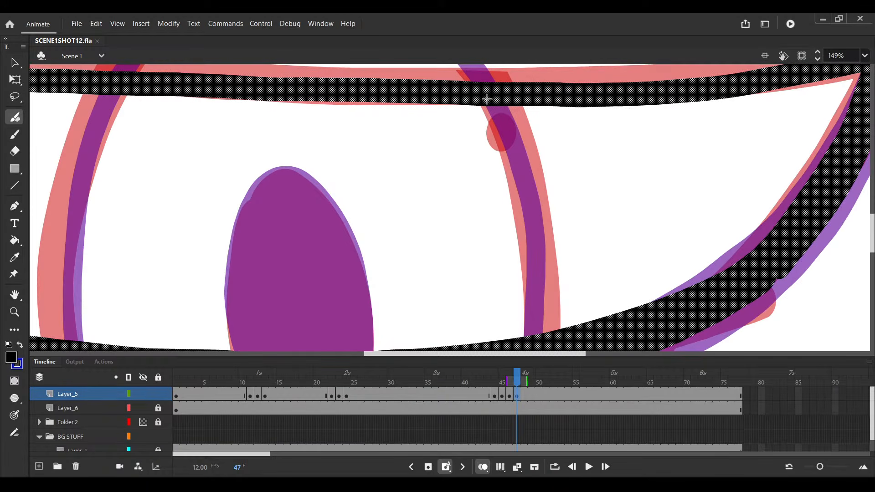
{"action": "left_click_drag", "start_coordinate": [487, 98], "coordinate": [531, 344]}
{"action": "scroll", "coordinate": [296, 172], "scroll_direction": "down", "scroll_amount": 2}
{"action": "scroll", "coordinate": [253, 97], "scroll_direction": "up", "scroll_amount": 1}
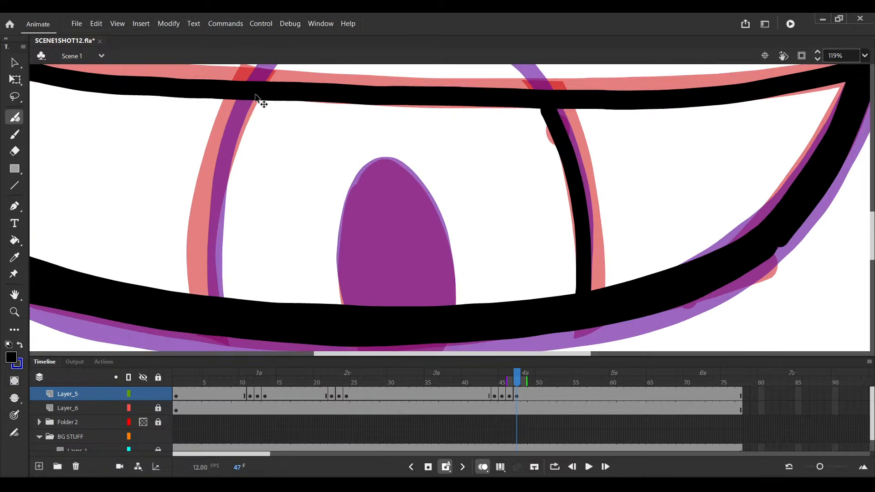
{"action": "left_click", "coordinate": [254, 93], "text": "ctrl"}
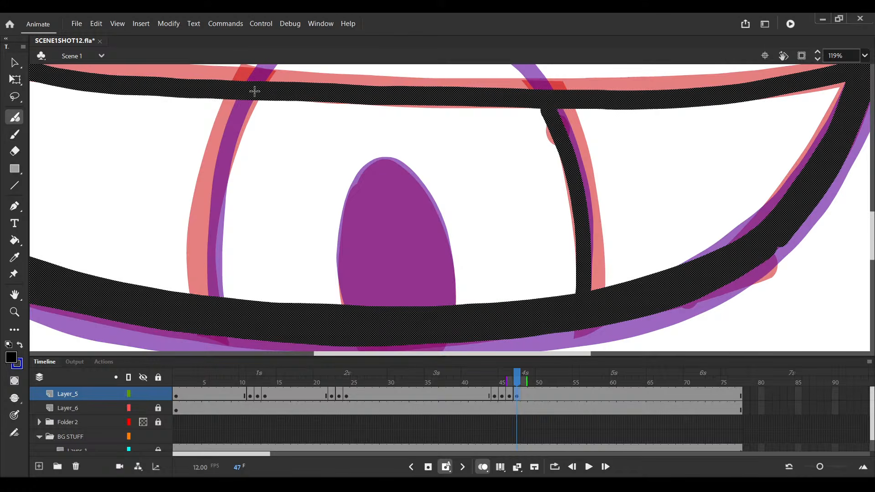
{"action": "scroll", "coordinate": [208, 309], "scroll_direction": "down", "scroll_amount": 2}
{"action": "key", "text": "ctrl+s"}
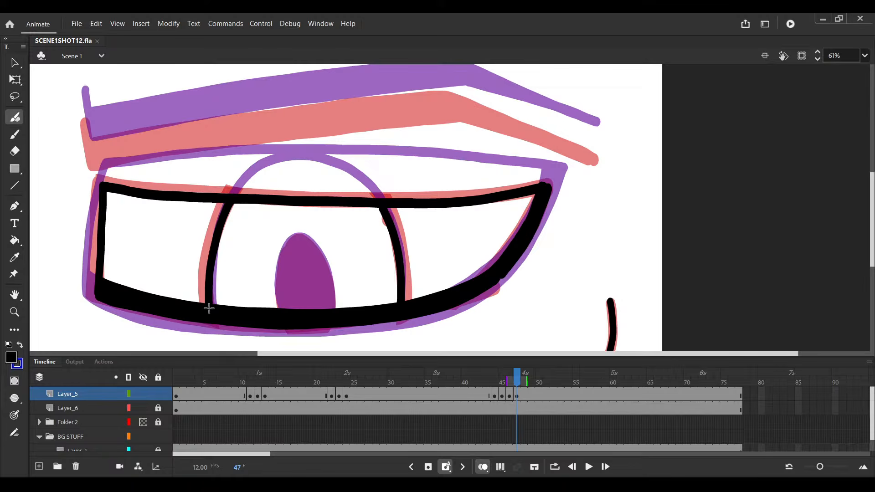
Outline the pupil as an arch standing on the lower lid, fill it with black and save the file
{"action": "scroll", "coordinate": [208, 308], "scroll_direction": "up", "scroll_amount": 5}
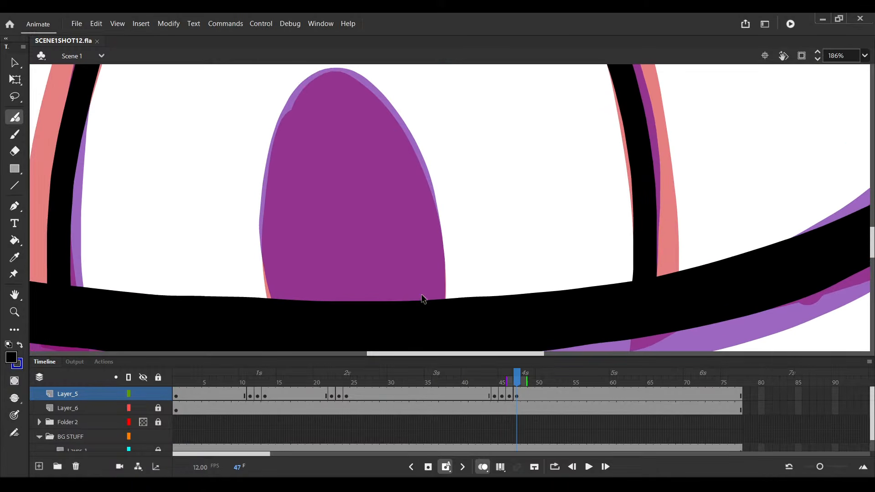
{"action": "left_click", "coordinate": [431, 305], "text": "ctrl"}
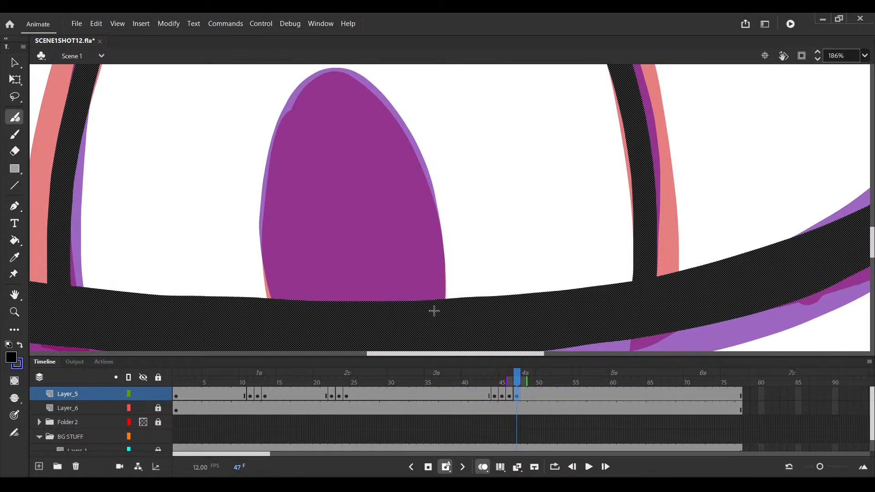
{"action": "left_click_drag", "start_coordinate": [434, 311], "coordinate": [278, 312]}
{"action": "left_click", "coordinate": [15, 239]}
{"action": "left_click", "coordinate": [325, 259]}
{"action": "scroll", "coordinate": [328, 270], "scroll_direction": "down", "scroll_amount": 4}
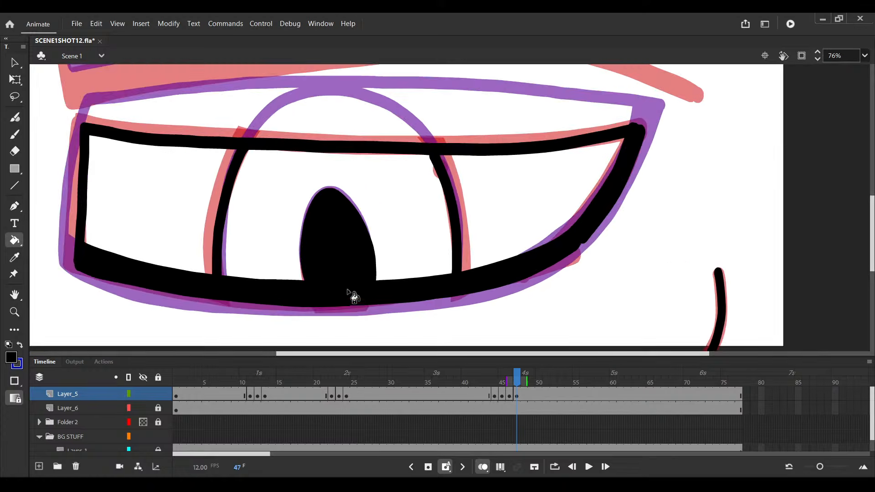
{"action": "scroll", "coordinate": [353, 295], "scroll_direction": "down", "scroll_amount": 2}
{"action": "key", "text": "ctrl+s"}
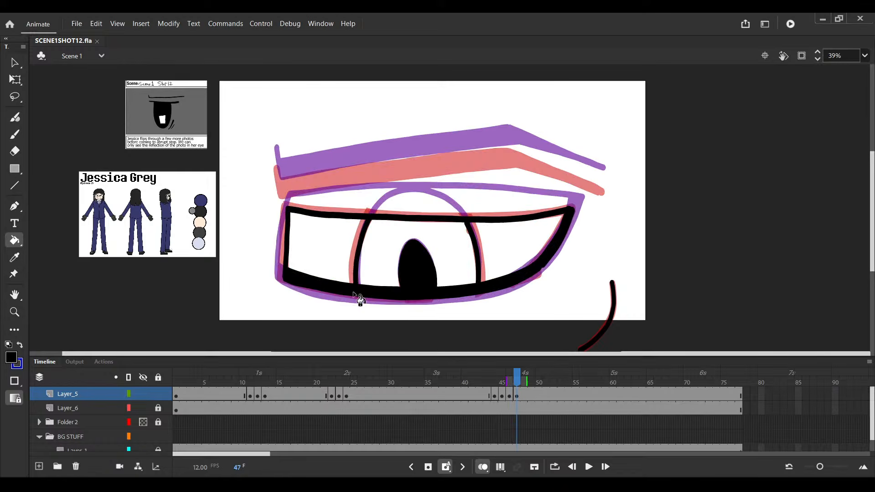
Turn off onion skinning, paint the eyebrow's inner end and lower edge over the pink sketch, and save the file
{"action": "scroll", "coordinate": [381, 219], "scroll_direction": "up", "scroll_amount": 2}
{"action": "key", "text": "alt+shift+o"}
{"action": "left_click_drag", "start_coordinate": [361, 190], "coordinate": [345, 257]}
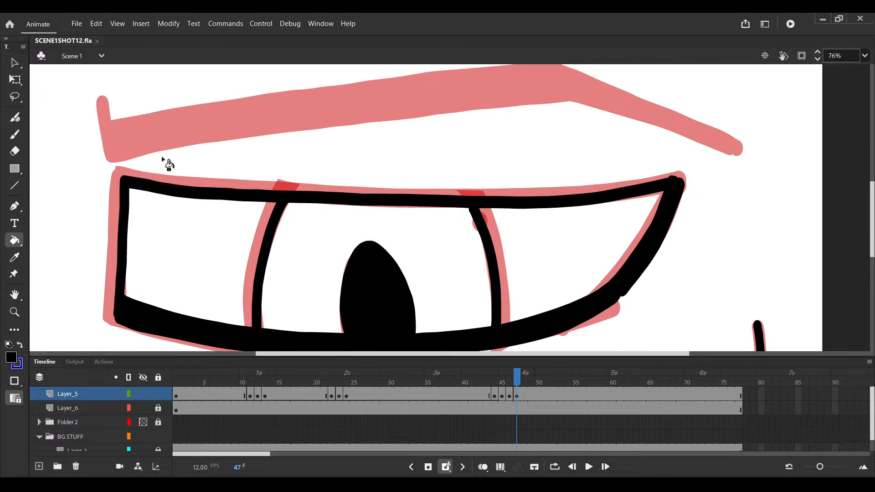
{"action": "key", "text": "b"}
{"action": "mouse_move", "coordinate": [102, 100]}
{"action": "left_mouse_down"}
{"action": "mouse_move", "coordinate": [112, 157]}
{"action": "mouse_move", "coordinate": [121, 166]}
{"action": "mouse_move", "coordinate": [147, 156]}
{"action": "left_mouse_up"}
{"action": "key", "text": "ctrl+z"}
{"action": "scroll", "coordinate": [148, 156], "scroll_direction": "down", "scroll_amount": 1}
{"action": "key", "text": "ctrl+z"}
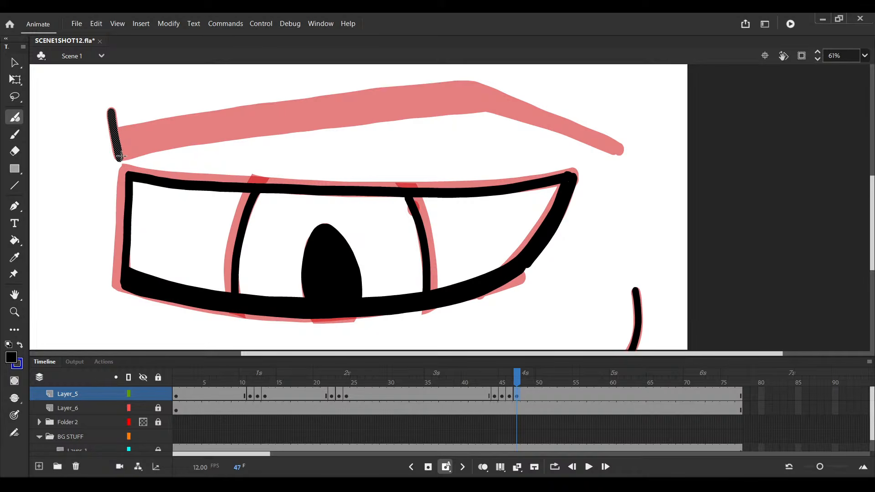
{"action": "left_click_drag", "start_coordinate": [120, 157], "coordinate": [617, 149]}
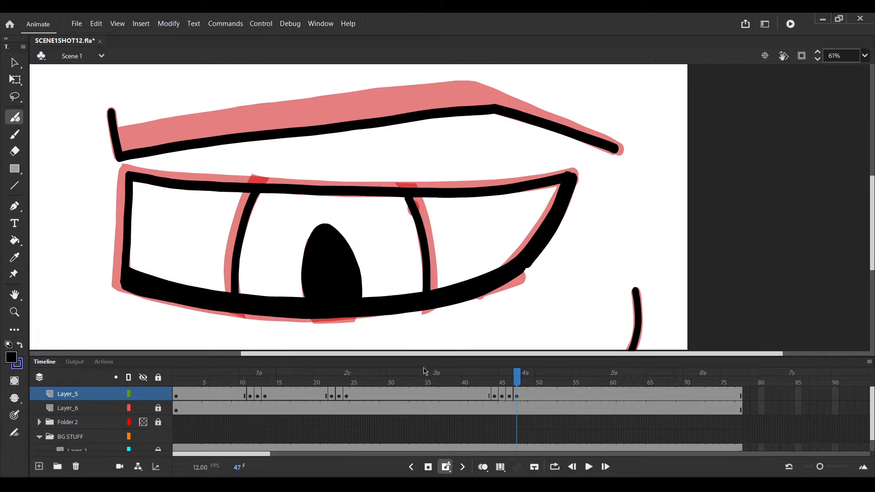
{"action": "key", "text": "ctrl+s"}
Paint the eyebrow's upper edge from the outer tip to the peak over the pink sketch
{"action": "left_click_drag", "start_coordinate": [471, 159], "coordinate": [499, 192]}
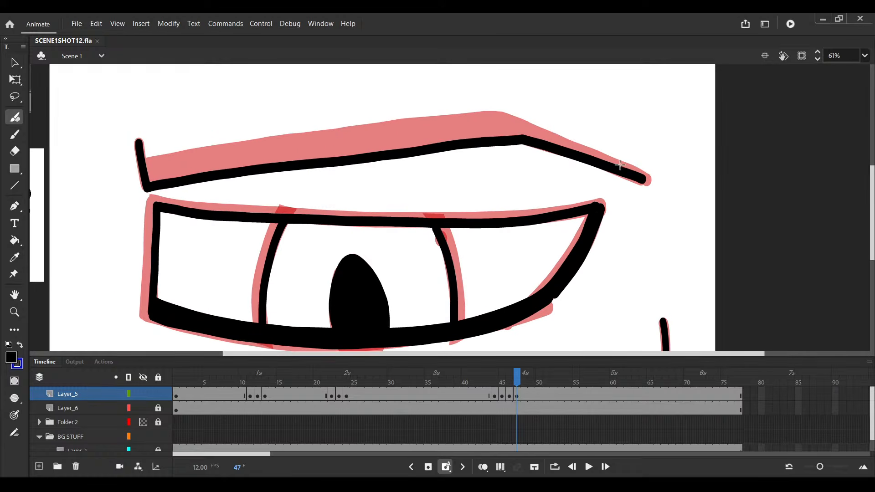
{"action": "scroll", "coordinate": [641, 174], "scroll_direction": "up", "scroll_amount": 1}
{"action": "key", "text": "v"}
{"action": "left_click_drag", "start_coordinate": [618, 161], "coordinate": [680, 211]}
{"action": "left_click", "coordinate": [709, 233]}
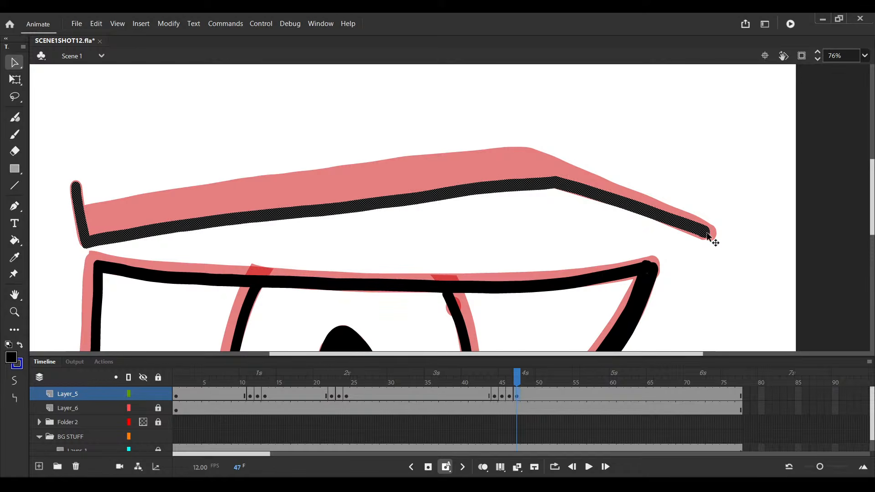
{"action": "key", "text": "b"}
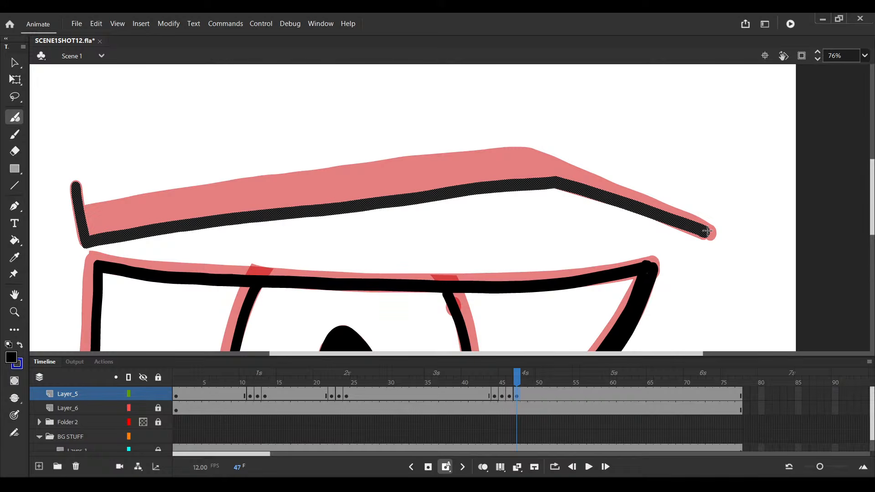
{"action": "left_click_drag", "start_coordinate": [706, 232], "coordinate": [528, 155]}
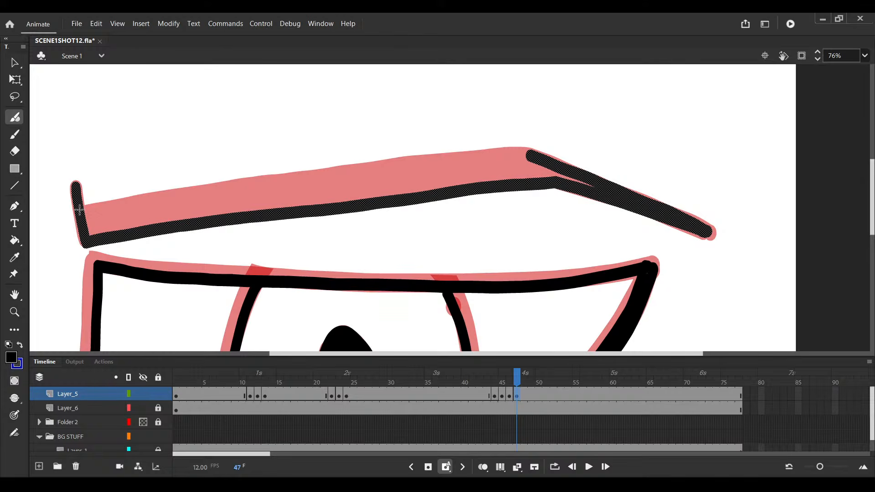
Complete the closed eyebrow shape by filling it with black, and save the file
{"action": "key", "text": "Escape"}
{"action": "key", "text": "k"}
{"action": "left_click", "coordinate": [201, 218]}
{"action": "key", "text": "ctrl+minus"}
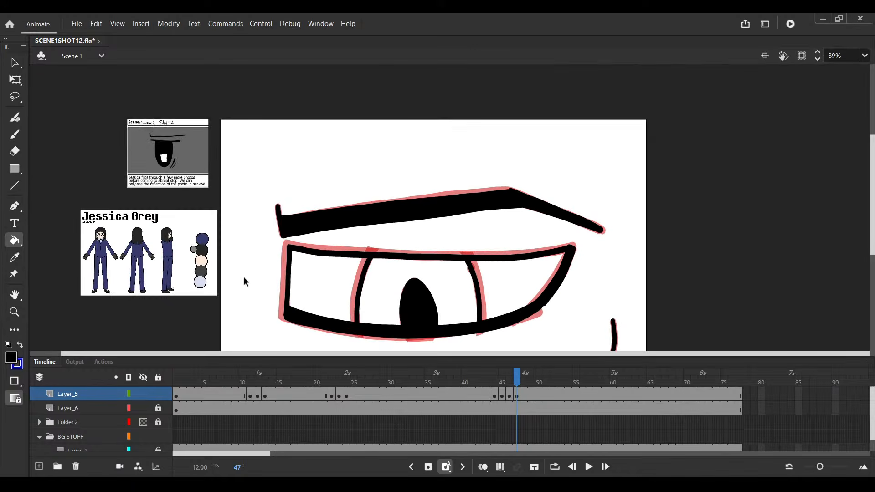
{"action": "key", "text": "ctrl+s"}
Play back the animation from frame 43 to review the eye and eyebrow drawn on frame 47
{"action": "key", "text": "ctrl+minus"}
{"action": "left_click", "coordinate": [488, 408]}
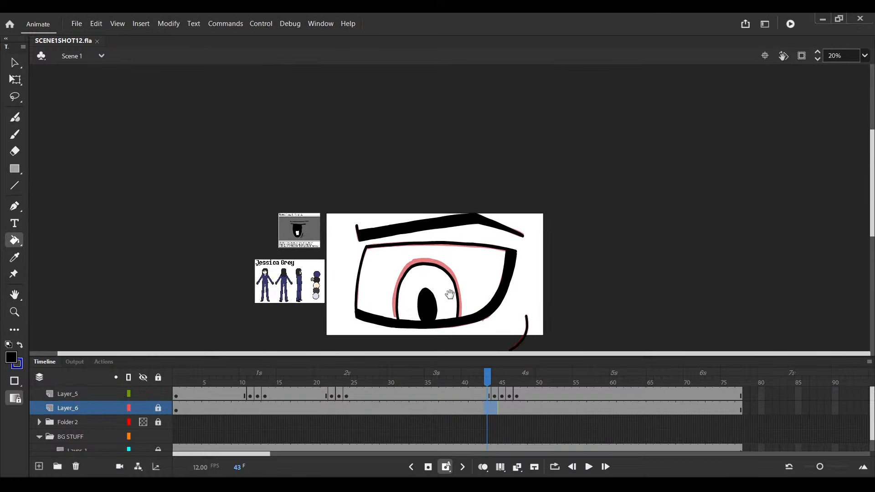
{"action": "key", "text": "Return"}
Start a blank drawing at frame 48 of Layer_5 and paint the eye's straight inner side edge over the pink sketch
{"action": "left_click", "coordinate": [523, 396]}
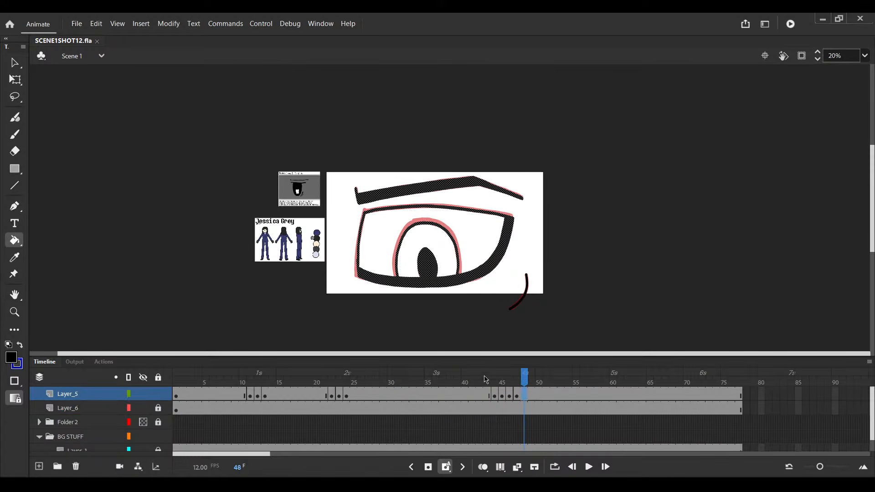
{"action": "scroll", "coordinate": [400, 280], "scroll_direction": "up", "scroll_amount": 4}
{"action": "left_click_drag", "start_coordinate": [486, 257], "coordinate": [441, 240]}
{"action": "scroll", "coordinate": [441, 240], "scroll_direction": "up", "scroll_amount": 1}
{"action": "mouse_move", "coordinate": [230, 188]}
{"action": "left_mouse_down"}
{"action": "mouse_move", "coordinate": [169, 167]}
{"action": "mouse_move", "coordinate": [171, 234]}
{"action": "mouse_move", "coordinate": [231, 249]}
{"action": "left_mouse_up"}
{"action": "key", "text": "b"}
{"action": "key", "text": "ctrl+z"}
{"action": "key", "text": "ctrl+z"}
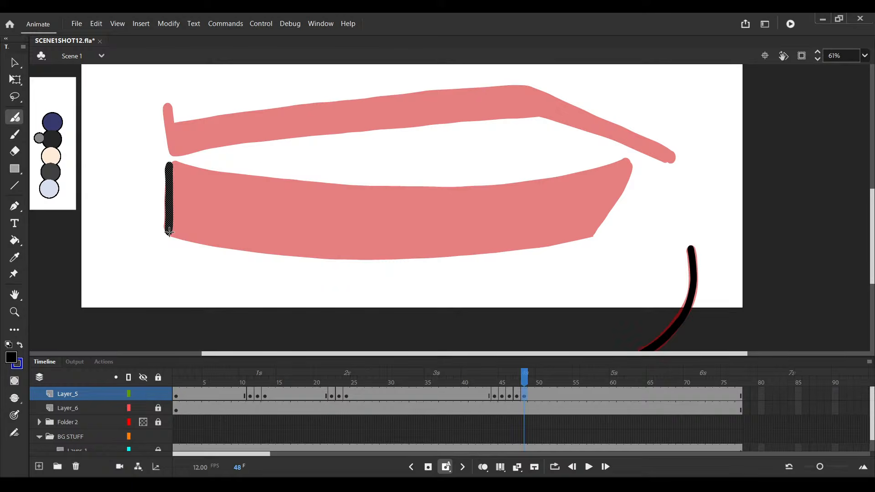
Paint the closed eye's lower, outer side and upper edges over the pink sketch to complete its outline on frame 48
{"action": "scroll", "coordinate": [591, 240], "scroll_direction": "up", "scroll_amount": 3}
{"action": "mouse_move", "coordinate": [169, 233]}
{"action": "left_mouse_down"}
{"action": "mouse_move", "coordinate": [591, 240]}
{"action": "mouse_move", "coordinate": [658, 105]}
{"action": "left_mouse_up"}
{"action": "scroll", "coordinate": [452, 136], "scroll_direction": "down", "scroll_amount": 4}
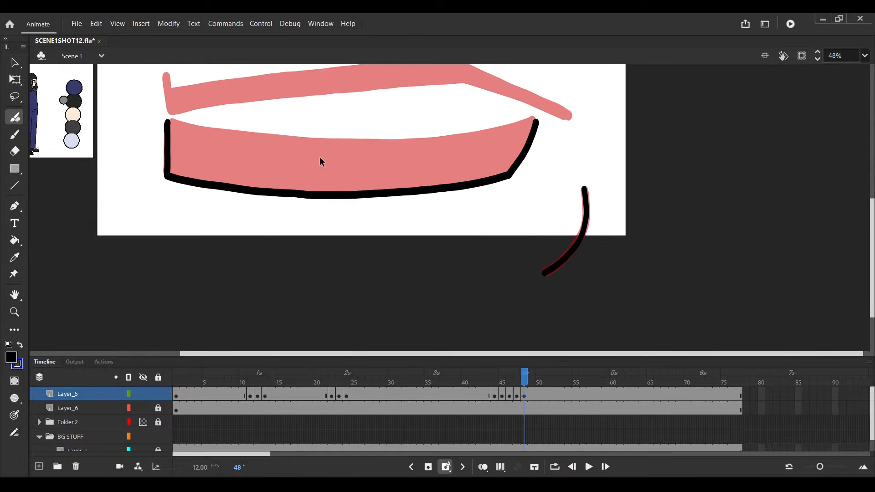
{"action": "left_click_drag", "start_coordinate": [177, 97], "coordinate": [168, 151]}
{"action": "scroll", "coordinate": [166, 173], "scroll_direction": "up", "scroll_amount": 1}
{"action": "left_click", "coordinate": [165, 174], "text": "ctrl"}
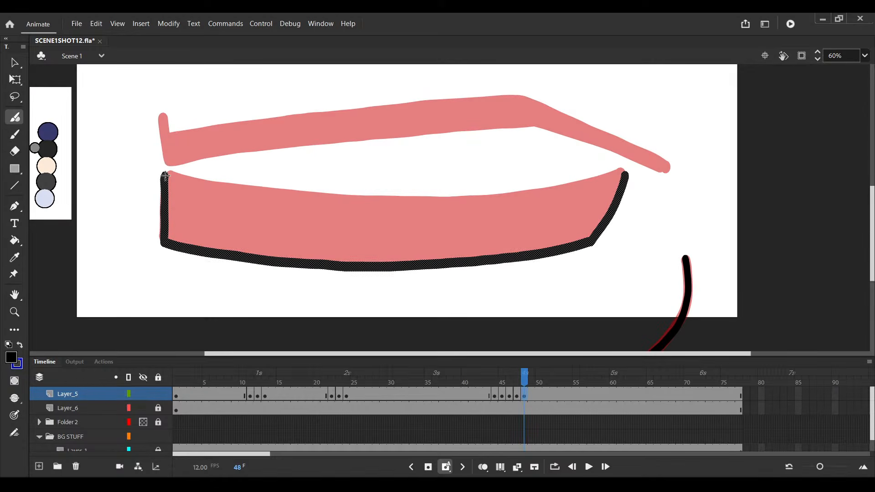
{"action": "scroll", "coordinate": [219, 188], "scroll_direction": "up", "scroll_amount": 3}
{"action": "scroll", "coordinate": [92, 187], "scroll_direction": "down", "scroll_amount": 1}
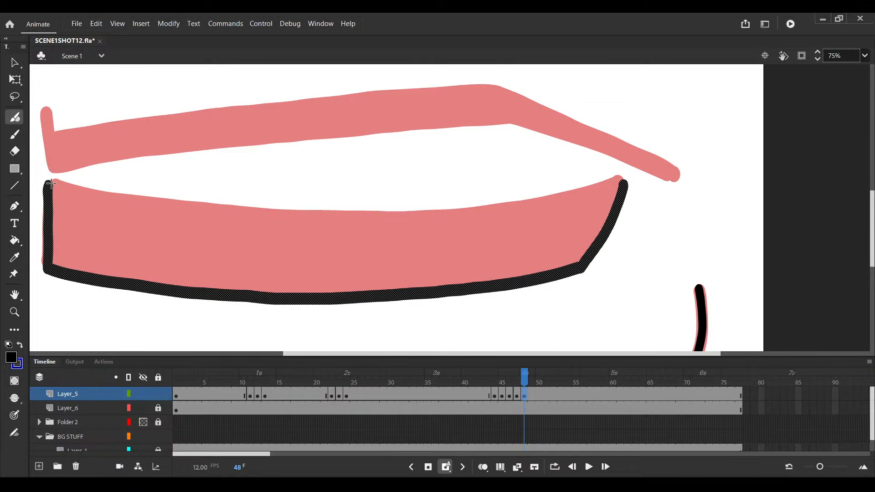
{"action": "key", "text": "ctrl+shift+a"}
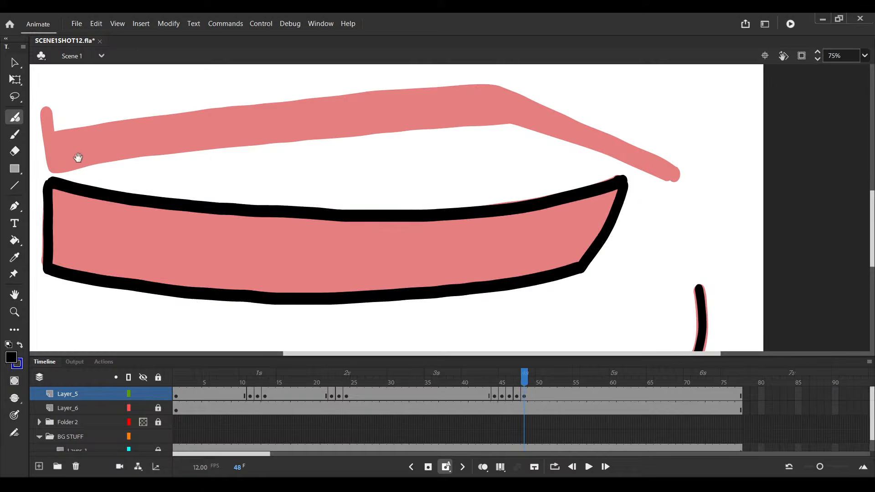
Paint the short slanted stroke at the eyebrow's inner end over the pink sketch and save the file
{"action": "scroll", "coordinate": [76, 158], "scroll_direction": "up", "scroll_amount": 2}
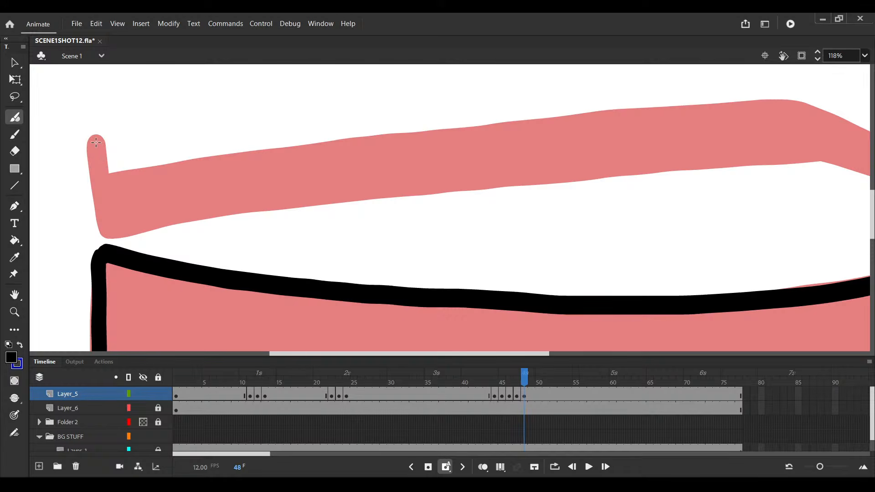
{"action": "left_click_drag", "start_coordinate": [96, 143], "coordinate": [106, 233]}
{"action": "scroll", "coordinate": [146, 212], "scroll_direction": "down", "scroll_amount": 2}
{"action": "scroll", "coordinate": [182, 183], "scroll_direction": "right", "scroll_amount": 3}
{"action": "key", "text": "ctrl+s"}
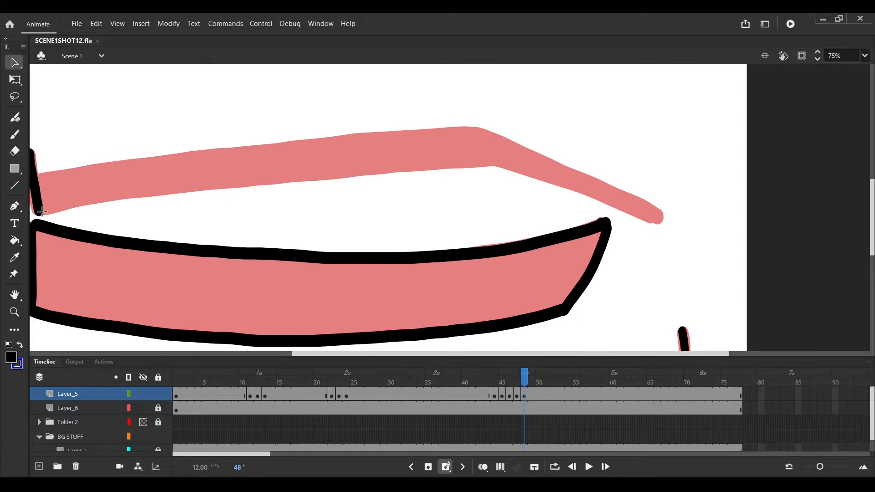
Paint the eyebrow's lower edge from the inner end to the outer tip, redoing the first attempt
{"action": "left_click", "coordinate": [40, 211]}
{"action": "left_click_drag", "start_coordinate": [41, 211], "coordinate": [176, 190]}
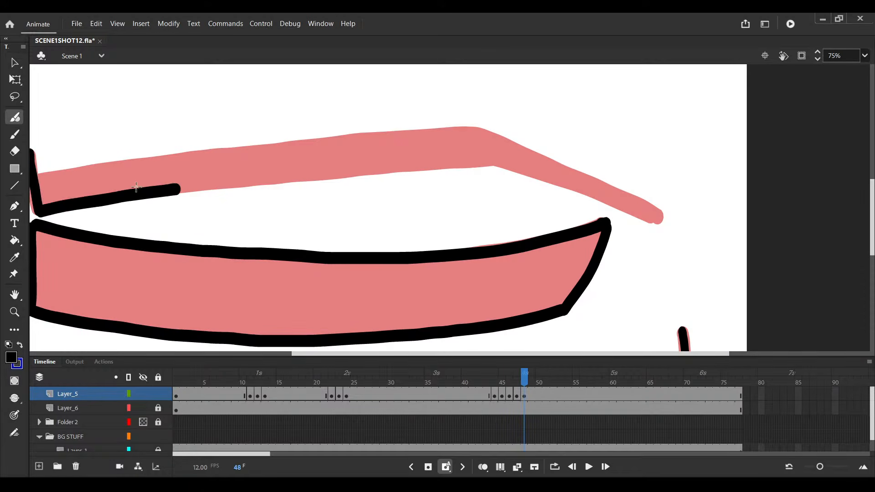
{"action": "key", "text": "ctrl+z"}
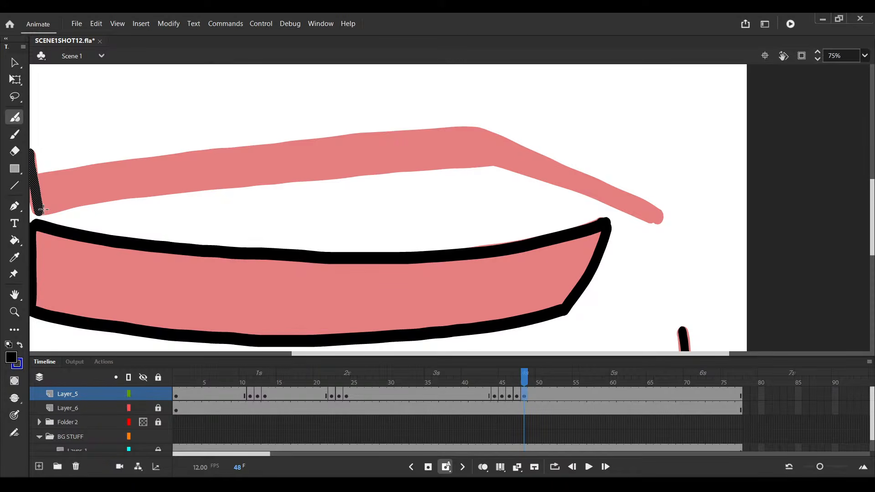
{"action": "left_click_drag", "start_coordinate": [41, 211], "coordinate": [622, 222]}
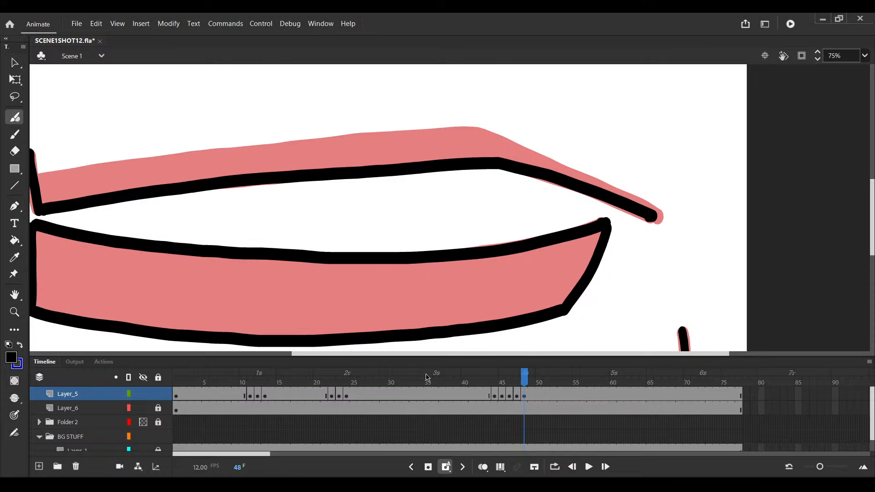
Save the file and paint the eyebrow's upper edge from the outer tip up to the peak
{"action": "key", "text": "ctrl+s"}
{"action": "key", "text": "ctrl+z"}
{"action": "left_click_drag", "start_coordinate": [412, 152], "coordinate": [551, 177]}
{"action": "left_click", "coordinate": [550, 177], "text": "ctrl"}
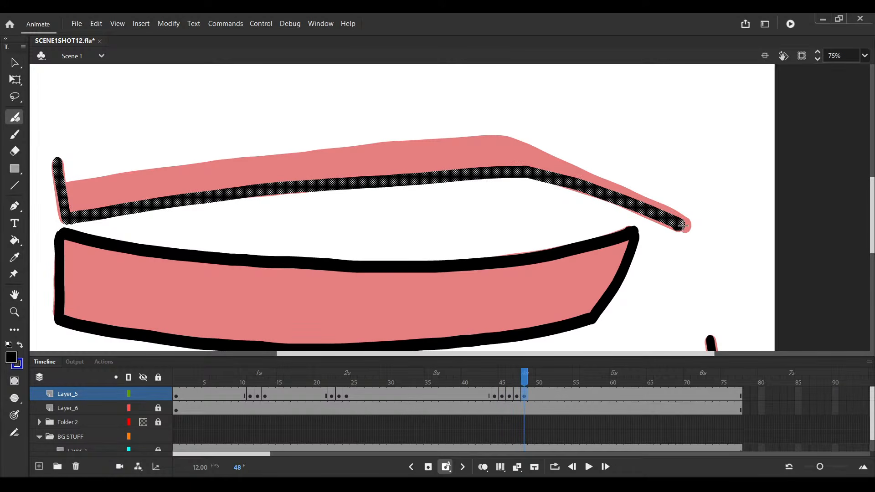
{"action": "left_click_drag", "start_coordinate": [684, 226], "coordinate": [521, 145]}
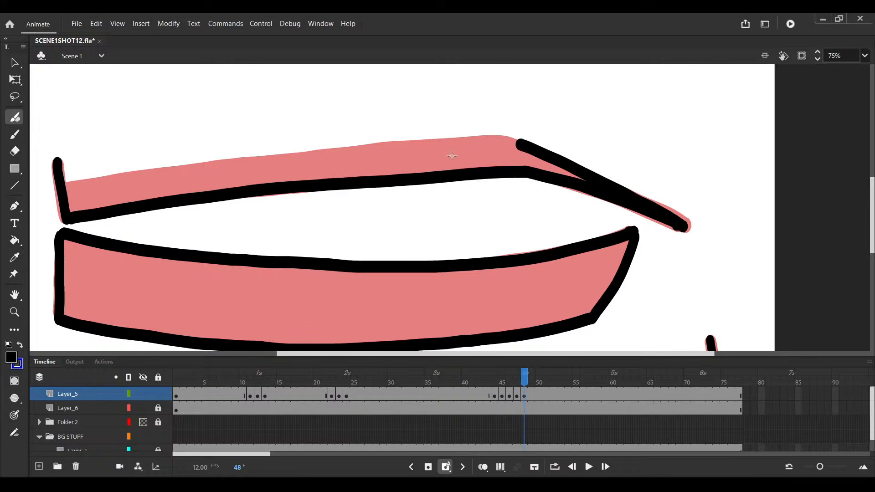
Paint the eyebrow's upper edge from the inner end to the peak, closing the outline, and save the file
{"action": "left_click", "coordinate": [67, 192], "text": "ctrl"}
{"action": "left_click_drag", "start_coordinate": [68, 190], "coordinate": [101, 185]}
{"action": "key", "text": "ctrl+z"}
{"action": "left_click", "coordinate": [65, 189], "text": "ctrl"}
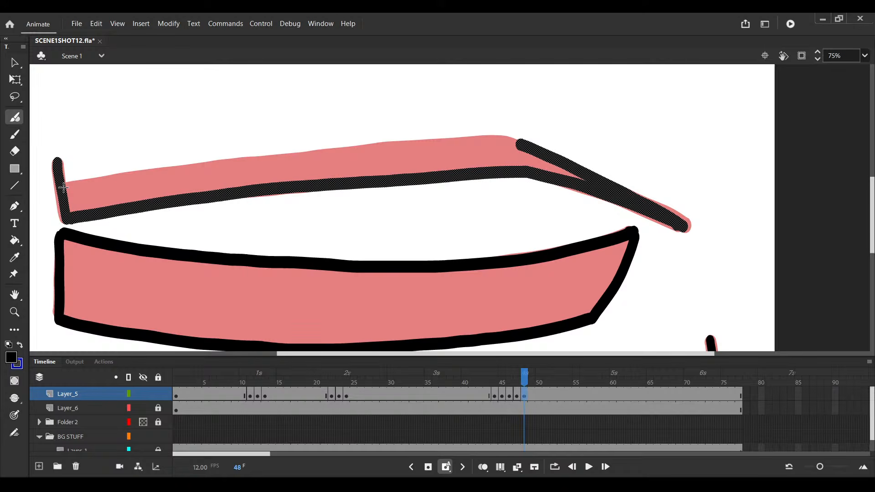
{"action": "left_click_drag", "start_coordinate": [64, 186], "coordinate": [519, 148]}
{"action": "key", "text": "ctrl+minus"}
{"action": "key", "text": "ctrl+minus"}
{"action": "key", "text": "ctrl+minus"}
{"action": "key", "text": "ctrl+minus"}
{"action": "key", "text": "ctrl+s"}
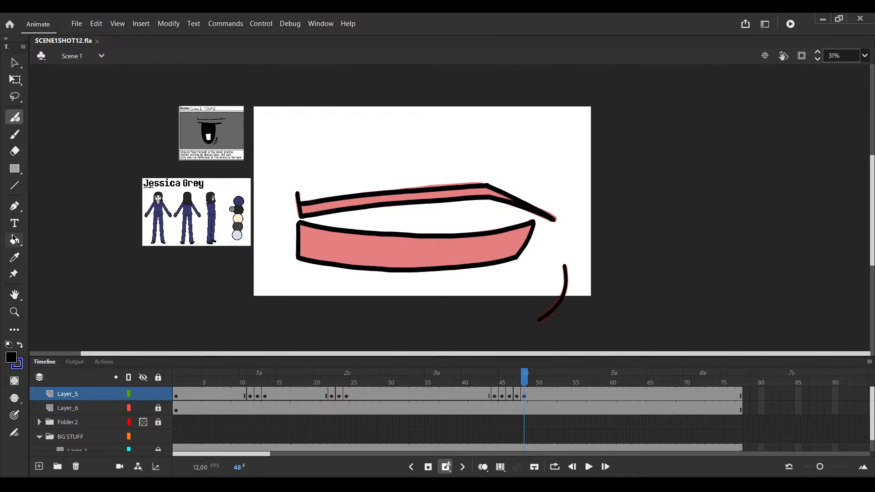
Fill the closed eye and eyebrow outlines on frame 48 with black
{"action": "left_click", "coordinate": [15, 240]}
{"action": "left_click", "coordinate": [396, 250]}
{"action": "left_click", "coordinate": [394, 203]}
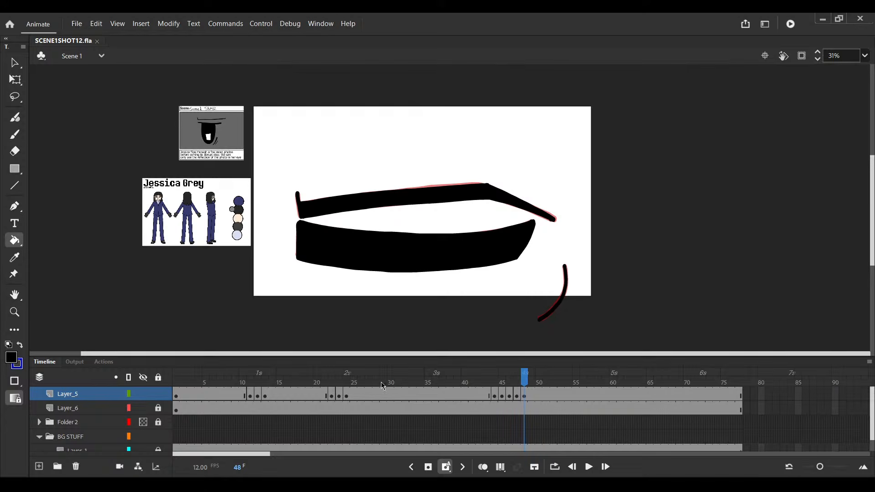
Insert a keyframe at frame 49 of Layer_5 that repeats the frame 48 drawing
{"action": "left_click", "coordinate": [523, 396]}
{"action": "left_click_drag", "start_coordinate": [523, 397], "coordinate": [524, 396]}
{"action": "left_click", "coordinate": [537, 395]}
{"action": "left_click", "coordinate": [427, 467]}
Stretch the black eye shape on frame 48 slightly upward, using its lower edge as the transformation centre
{"action": "scroll", "coordinate": [415, 236], "scroll_direction": "up", "scroll_amount": 3}
{"action": "key", "text": "q"}
{"action": "left_click", "coordinate": [419, 253]}
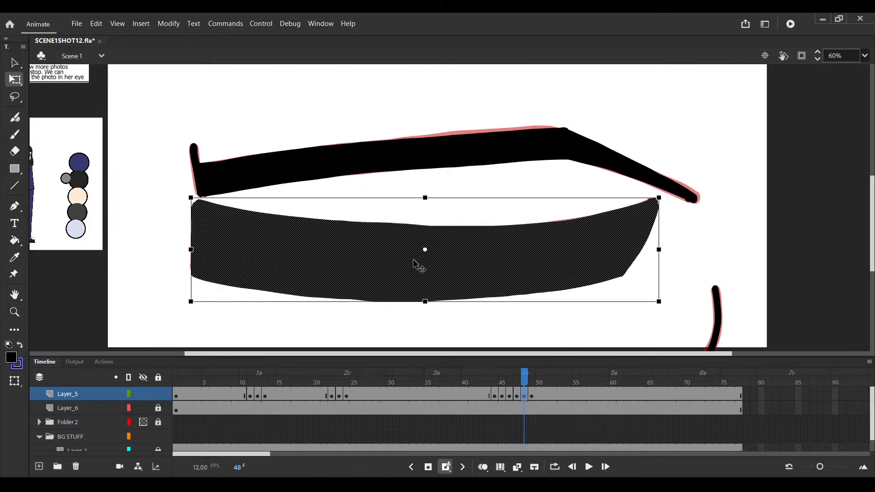
{"action": "scroll", "coordinate": [425, 255], "scroll_direction": "up", "scroll_amount": 4}
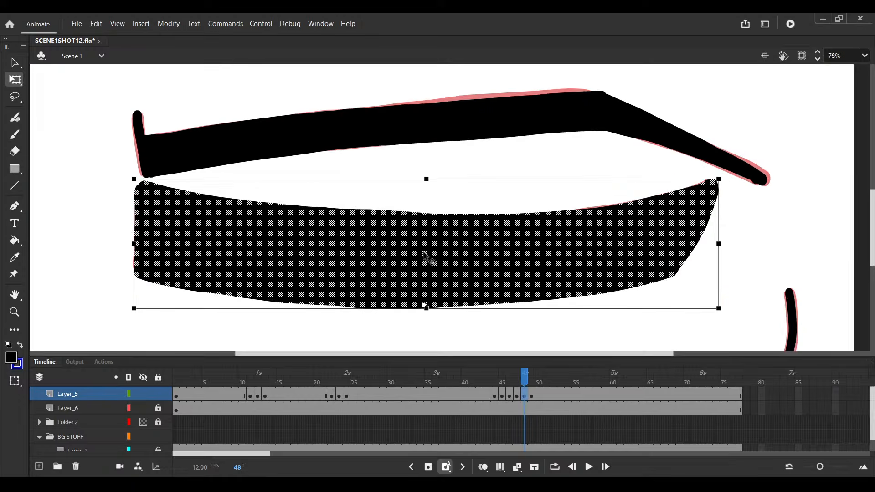
{"action": "left_click_drag", "start_coordinate": [424, 153], "coordinate": [424, 147]}
{"action": "scroll", "coordinate": [423, 147], "scroll_direction": "down", "scroll_amount": 4}
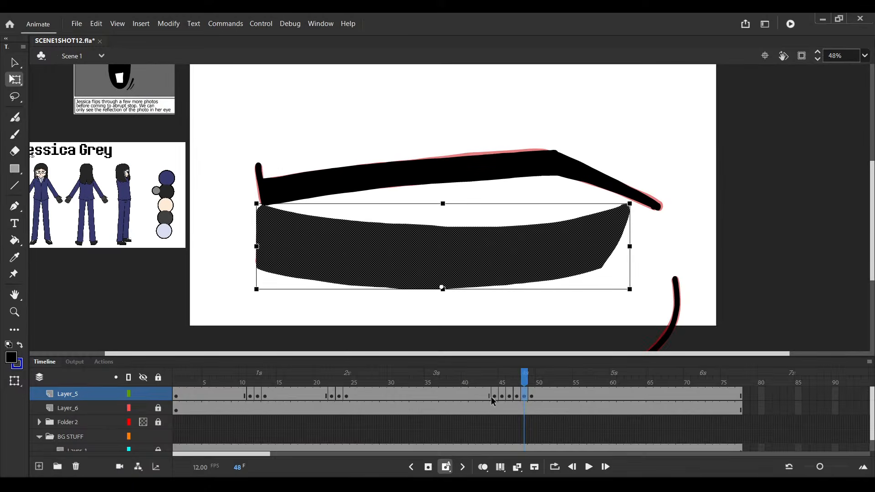
Play back the animation from frame 43 to review the closed eye motion
{"action": "left_click", "coordinate": [489, 393]}
{"action": "key", "text": "Return"}
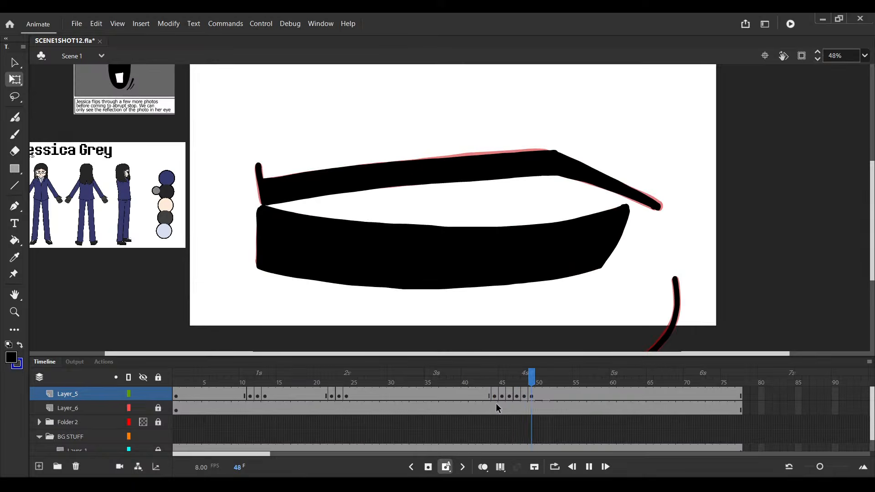
{"action": "left_click", "coordinate": [496, 405]}
On frame 48, erase the overlap joining the eyebrow to the eye's inner upper corner with a reduced eraser size
{"action": "left_click", "coordinate": [520, 396]}
{"action": "left_click", "coordinate": [523, 396]}
{"action": "key", "text": "v"}
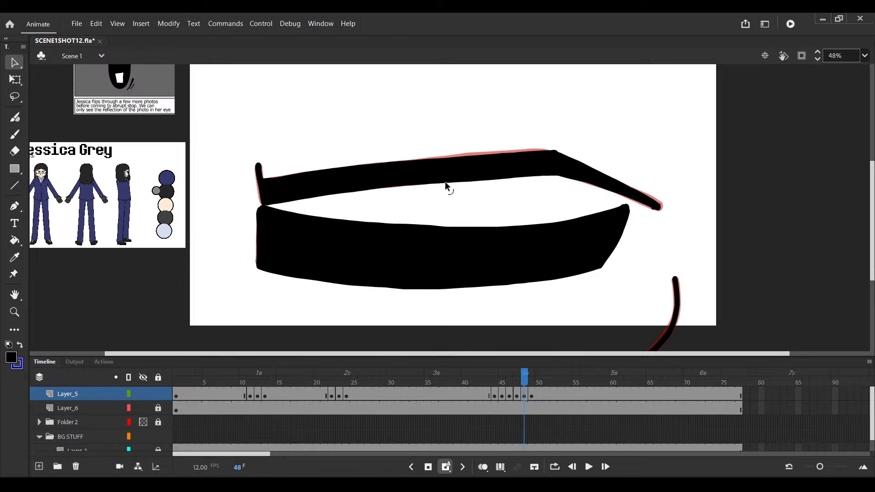
{"action": "scroll", "coordinate": [259, 207], "scroll_direction": "up", "scroll_amount": 8}
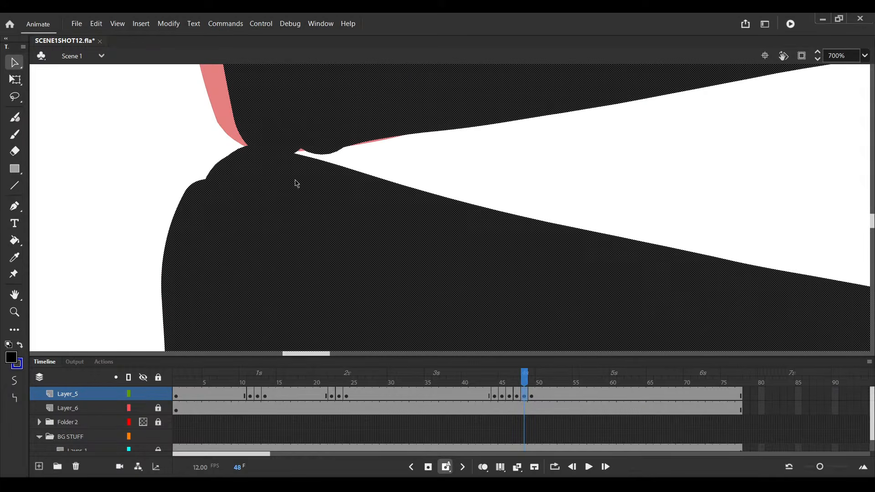
{"action": "key", "text": "ctrl+s"}
{"action": "key", "text": "e"}
{"action": "key", "text": "bracketleft"}
{"action": "key", "text": "bracketleft"}
{"action": "key", "text": "bracketleft"}
{"action": "key", "text": "bracketleft"}
{"action": "key", "text": "bracketleft"}
{"action": "key", "text": "bracketleft"}
{"action": "key", "text": "bracketleft"}
{"action": "key", "text": "bracketleft"}
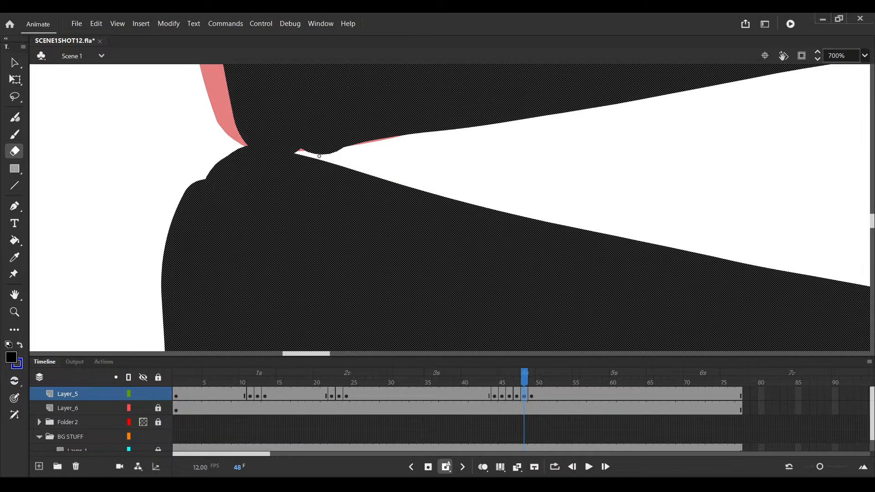
{"action": "mouse_move", "coordinate": [275, 147]}
{"action": "left_mouse_down"}
{"action": "mouse_move", "coordinate": [315, 156]}
{"action": "mouse_move", "coordinate": [241, 139]}
{"action": "left_mouse_up"}
{"action": "scroll", "coordinate": [414, 111], "scroll_direction": "down", "scroll_amount": 5}
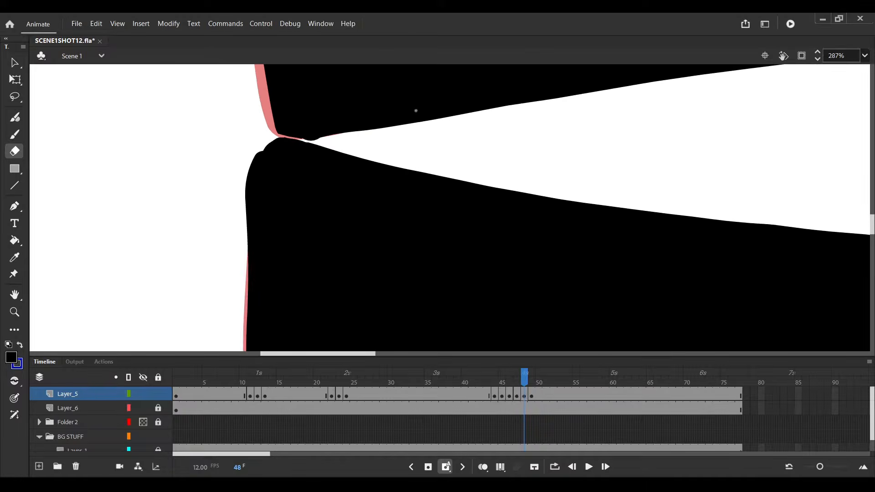
Select the separated eyebrow on frame 48 and move it slightly up, away from the eye
{"action": "key", "text": "v"}
{"action": "left_click", "coordinate": [437, 102]}
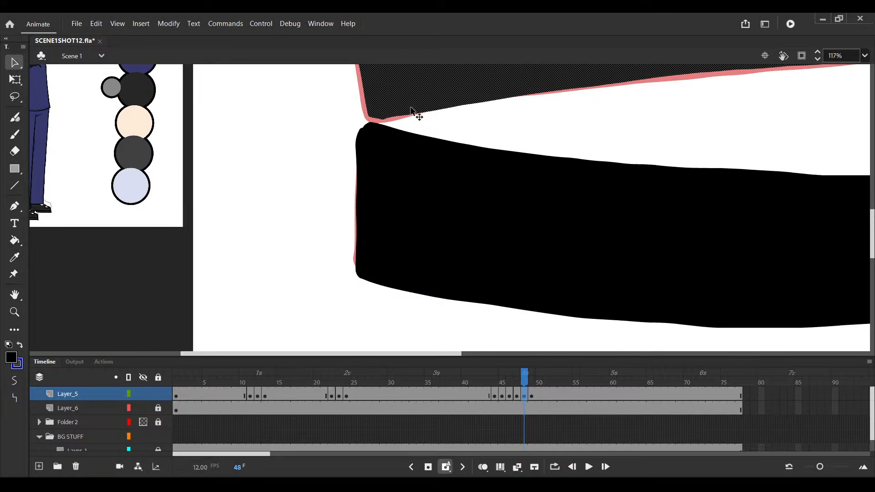
{"action": "scroll", "coordinate": [411, 109], "scroll_direction": "down", "scroll_amount": 4}
Replay the animation from frame 44 and stop on frame 47 to check the adjusted eyebrow
{"action": "left_click", "coordinate": [493, 418]}
{"action": "key", "text": "Return"}
{"action": "left_click", "coordinate": [494, 410]}
{"action": "key", "text": "Return"}
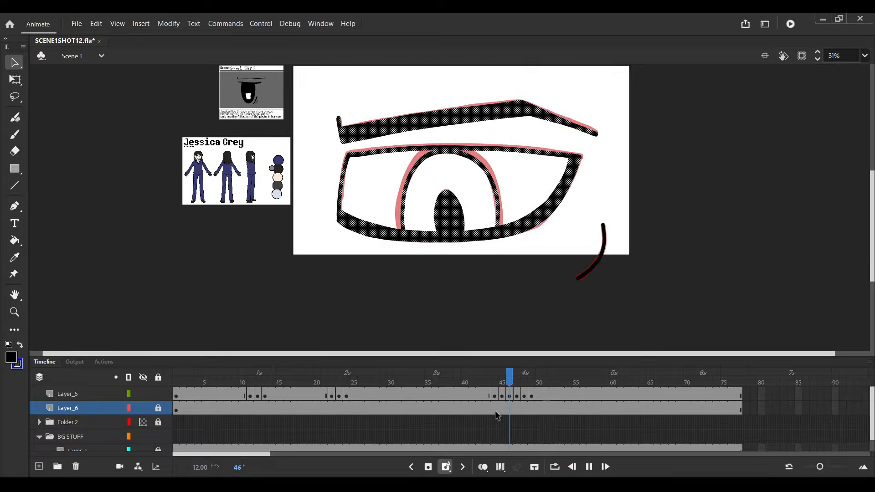
{"action": "left_click", "coordinate": [518, 411]}
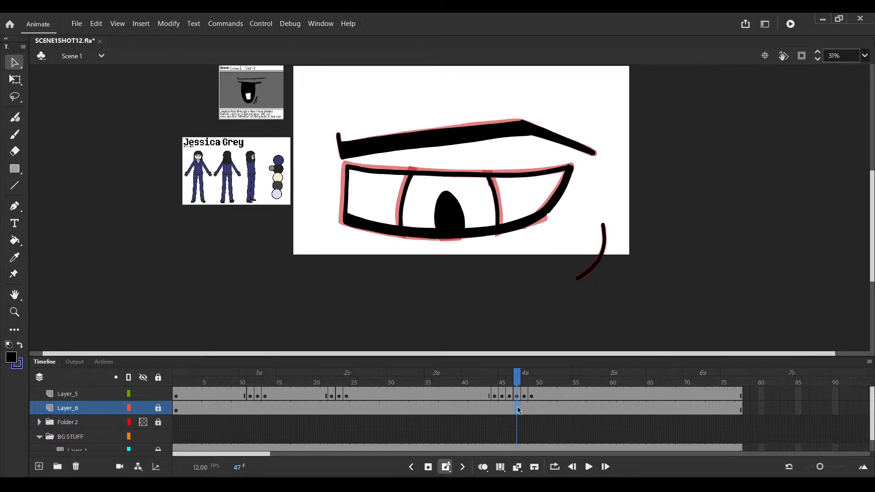
Save the file and advance to frame 50
{"action": "key", "text": "ctrl+s"}
{"action": "key", "text": "period"}
{"action": "key", "text": "period"}
{"action": "key", "text": "period"}
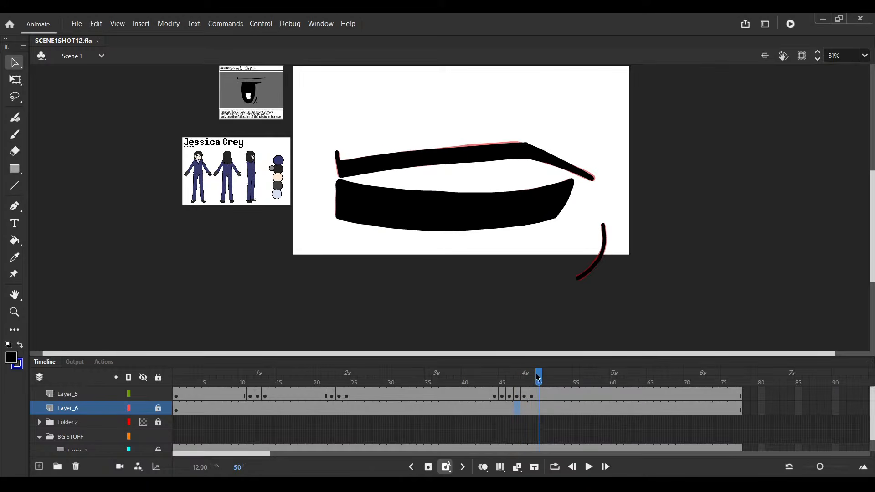
Try shifting Layer_5's keyframes on frames 44 to 49 one frame earlier, and play back from frame 42
{"action": "left_click_drag", "start_coordinate": [535, 374], "coordinate": [521, 394]}
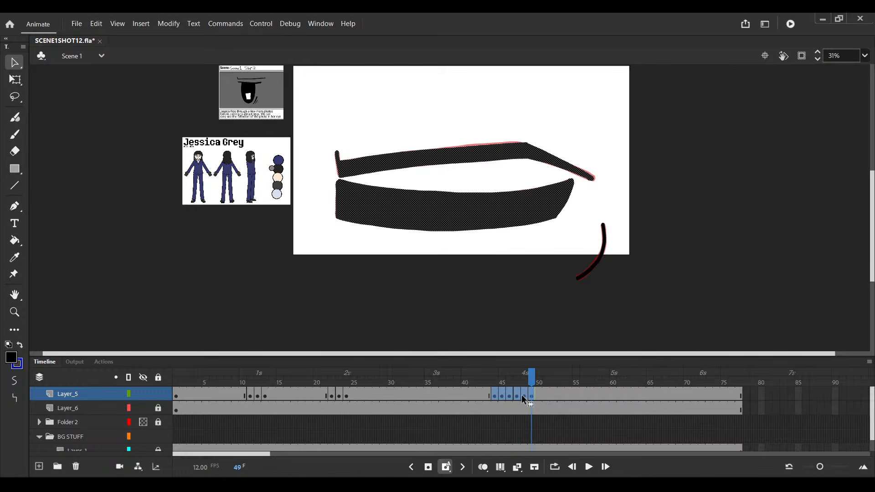
{"action": "key", "text": "ctrl+z"}
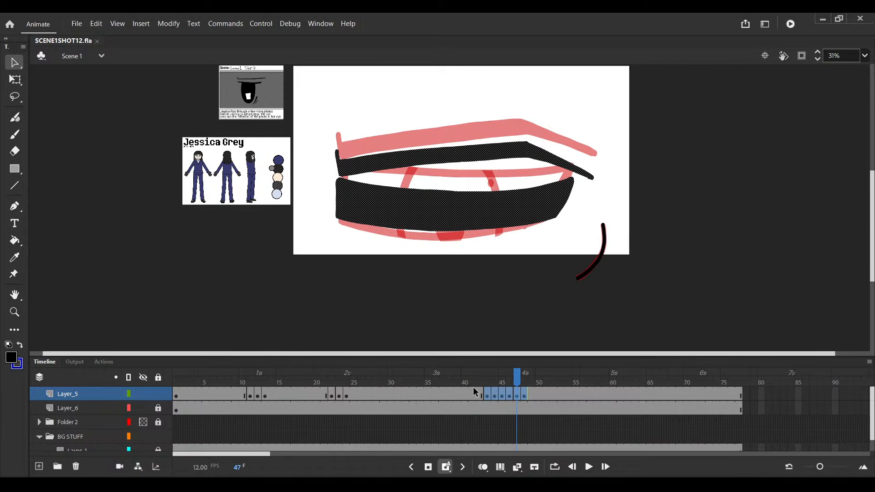
{"action": "left_click", "coordinate": [477, 395]}
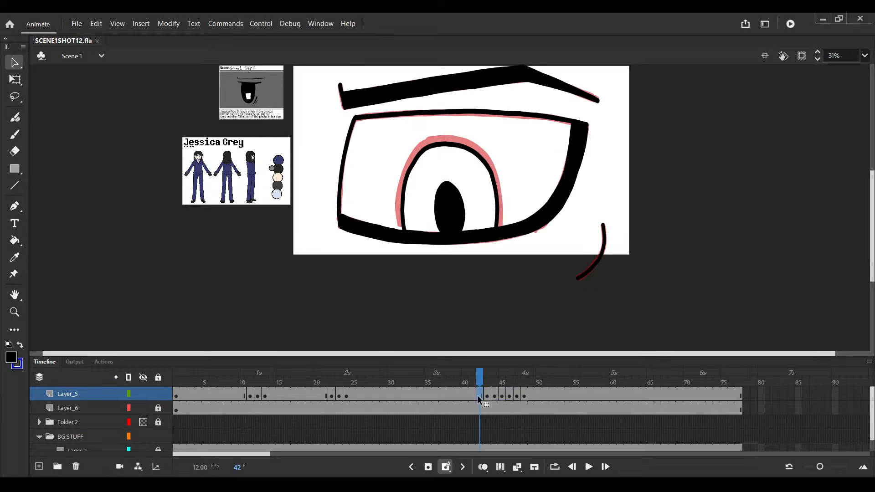
{"action": "key", "text": "Return"}
Return the shifted keyframes to frames 44 to 49 of Layer_5 and replay the animation
{"action": "mouse_move", "coordinate": [521, 398]}
{"action": "left_mouse_down"}
{"action": "mouse_move", "coordinate": [486, 396]}
{"action": "mouse_move", "coordinate": [505, 395]}
{"action": "left_mouse_up"}
{"action": "key", "text": "Return"}
{"action": "key", "text": "Return"}
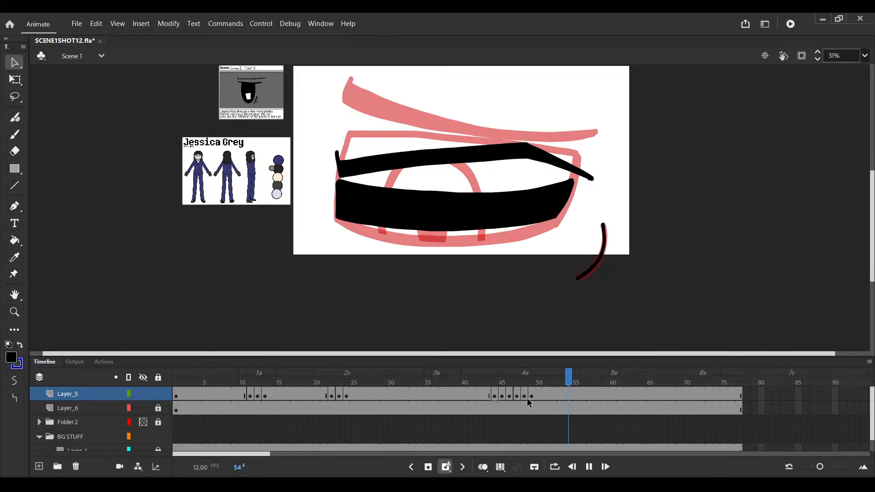
Insert a blank keyframe at frame 51 of Layer_5 and save the file
{"action": "left_click", "coordinate": [549, 398]}
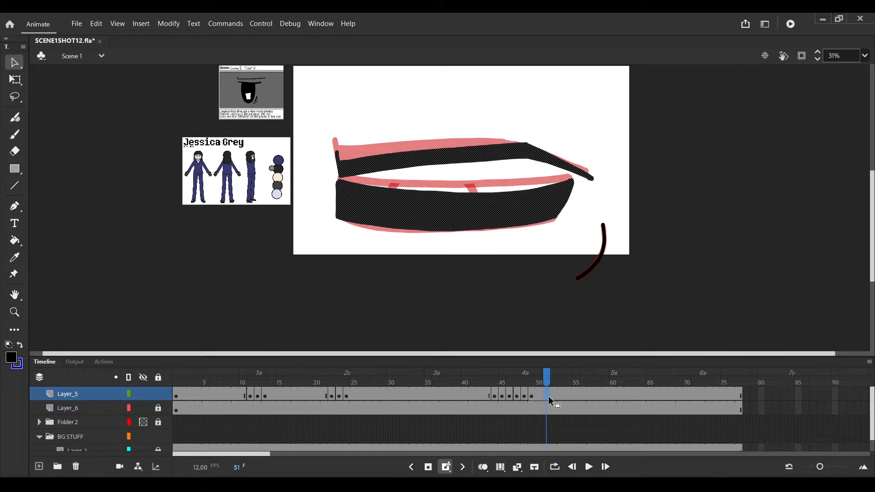
{"action": "key", "text": "F7"}
{"action": "key", "text": "ctrl+s"}
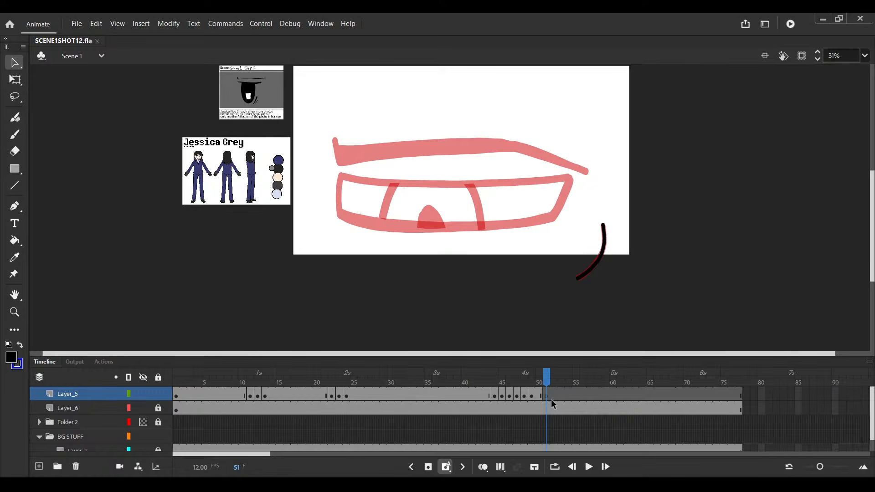
Paint the eye's curved inner side edge over the pink sketch on frame 51, redoing the stroke until it fits
{"action": "key", "text": "b"}
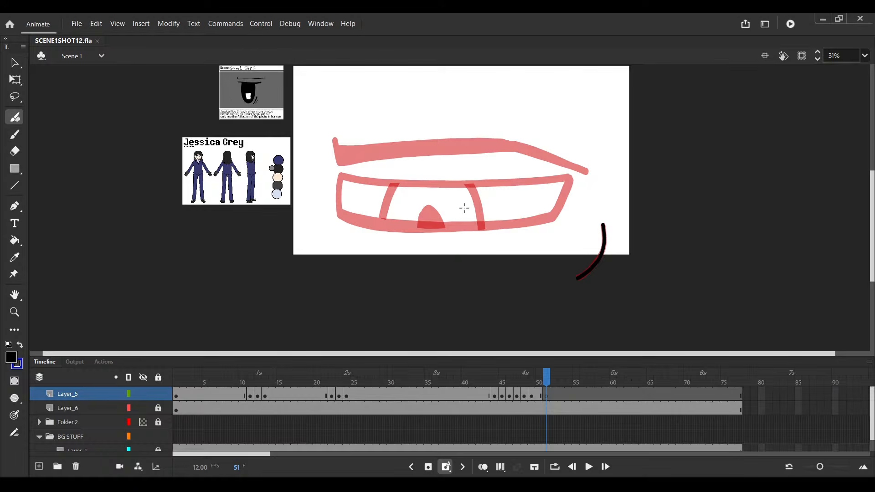
{"action": "scroll", "coordinate": [454, 207], "scroll_direction": "up", "scroll_amount": 3}
{"action": "left_click_drag", "start_coordinate": [492, 108], "coordinate": [451, 177]}
{"action": "left_click_drag", "start_coordinate": [245, 201], "coordinate": [190, 197]}
{"action": "scroll", "coordinate": [205, 188], "scroll_direction": "up", "scroll_amount": 1}
{"action": "scroll", "coordinate": [206, 189], "scroll_direction": "up", "scroll_amount": 3}
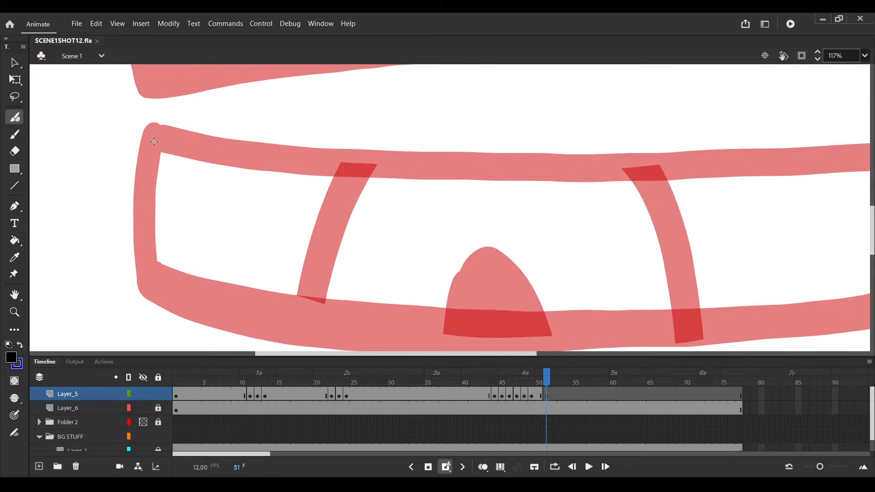
{"action": "left_click_drag", "start_coordinate": [153, 133], "coordinate": [146, 298]}
{"action": "key", "text": "ctrl+z"}
{"action": "left_click_drag", "start_coordinate": [154, 132], "coordinate": [148, 282]}
{"action": "key", "text": "ctrl+z"}
{"action": "left_click_drag", "start_coordinate": [153, 132], "coordinate": [146, 291]}
{"action": "scroll", "coordinate": [101, 155], "scroll_direction": "down", "scroll_amount": 3}
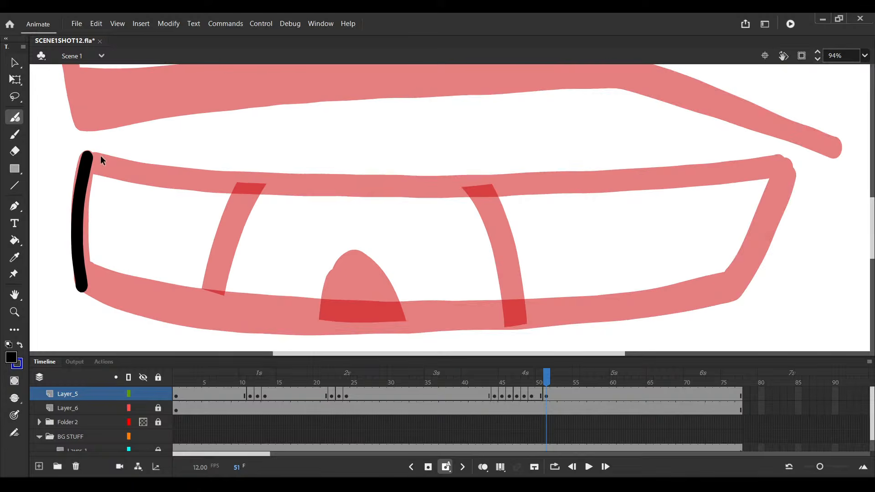
Paint the upper eyelid line over the pink sketch on frame 51, from the inner corner to the outer corner
{"action": "key", "text": "v"}
{"action": "left_click", "coordinate": [93, 160]}
{"action": "key", "text": "b"}
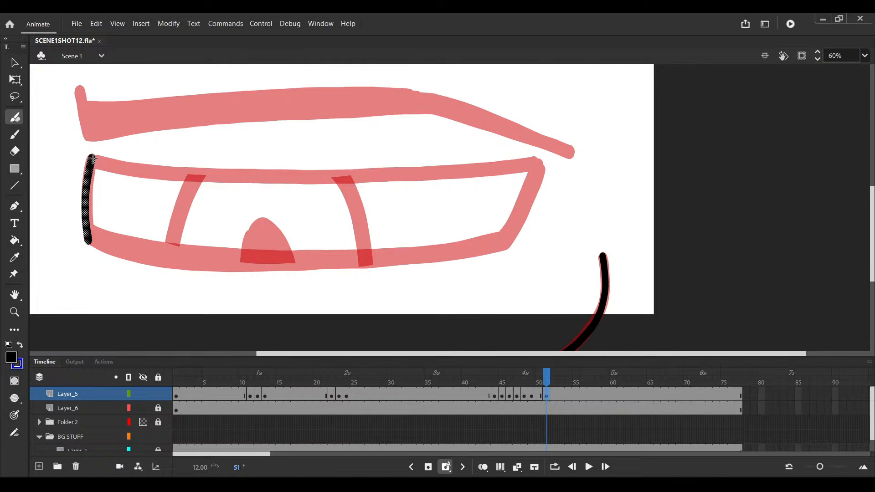
{"action": "left_click_drag", "start_coordinate": [91, 160], "coordinate": [542, 165]}
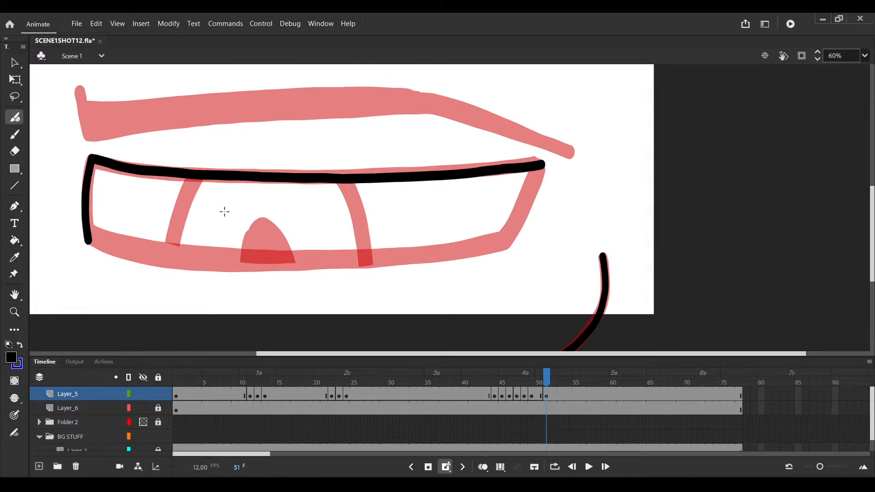
Paint the lower eyelid line and the outer side edge on frame 51 to close the eye outline
{"action": "key", "text": "v"}
{"action": "left_click", "coordinate": [91, 243]}
{"action": "key", "text": "b"}
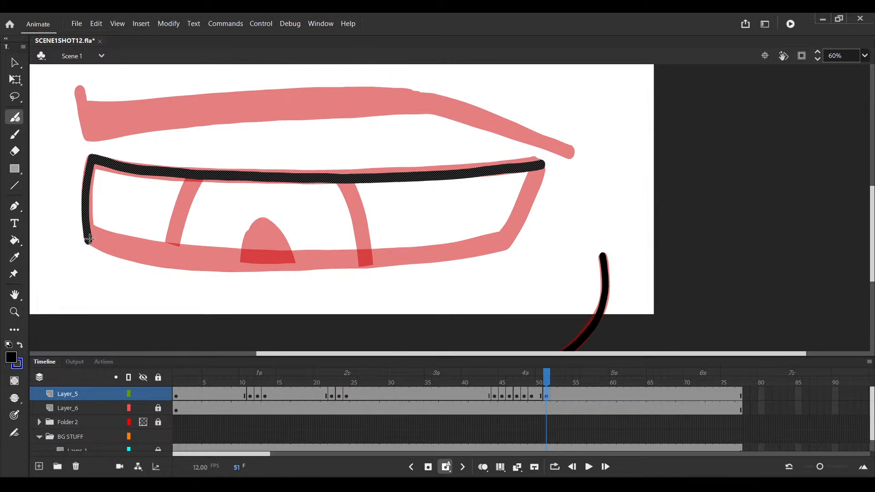
{"action": "key", "text": "v"}
{"action": "left_click", "coordinate": [514, 244]}
{"action": "mouse_move", "coordinate": [89, 240]}
{"action": "left_mouse_down"}
{"action": "mouse_move", "coordinate": [514, 244]}
{"action": "mouse_move", "coordinate": [558, 130]}
{"action": "left_mouse_up"}
{"action": "scroll", "coordinate": [513, 244], "scroll_direction": "up", "scroll_amount": 2}
{"action": "key", "text": "b"}
{"action": "scroll", "coordinate": [497, 150], "scroll_direction": "down", "scroll_amount": 3}
{"action": "left_click_drag", "start_coordinate": [184, 169], "coordinate": [184, 214]}
{"action": "scroll", "coordinate": [184, 214], "scroll_direction": "up", "scroll_amount": 1}
{"action": "left_click_drag", "start_coordinate": [332, 193], "coordinate": [211, 209]}
{"action": "scroll", "coordinate": [161, 232], "scroll_direction": "up", "scroll_amount": 1}
{"action": "key", "text": "v"}
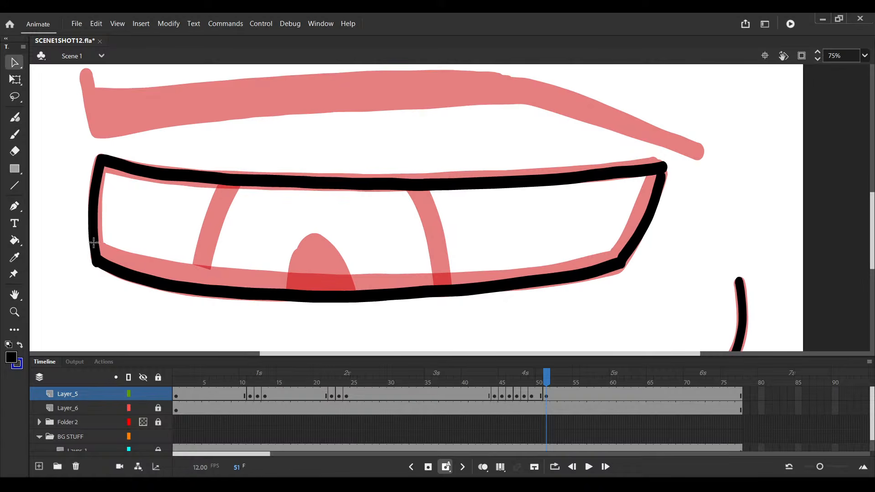
Thicken the lower eyelid and the outer side edge with additional strokes inside the outline, and save the file
{"action": "key", "text": "b"}
{"action": "key", "text": "v"}
{"action": "left_click", "coordinate": [95, 246]}
{"action": "scroll", "coordinate": [96, 246], "scroll_direction": "down", "scroll_amount": 1}
{"action": "key", "text": "b"}
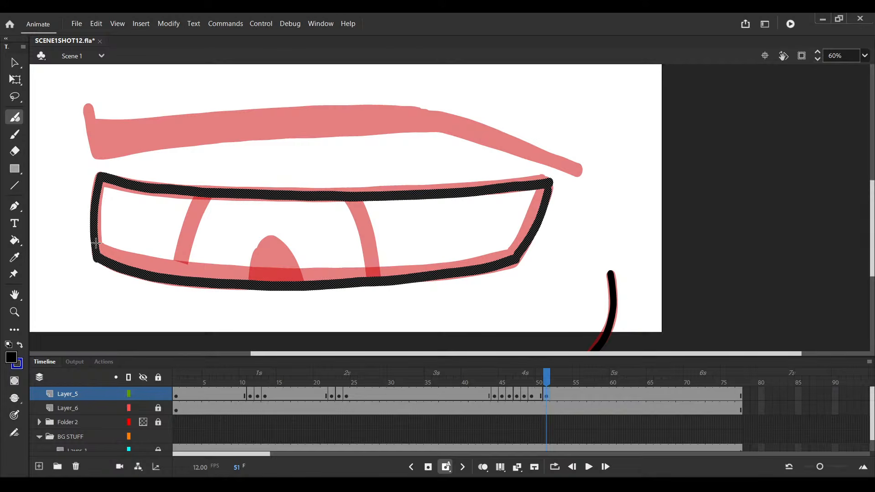
{"action": "left_click_drag", "start_coordinate": [97, 243], "coordinate": [175, 261]}
{"action": "key", "text": "ctrl+z"}
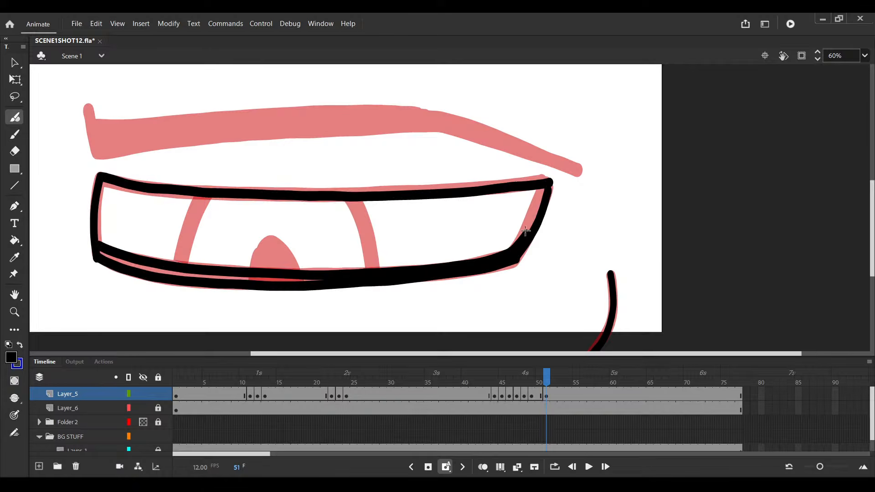
{"action": "scroll", "coordinate": [529, 242], "scroll_direction": "up", "scroll_amount": 4}
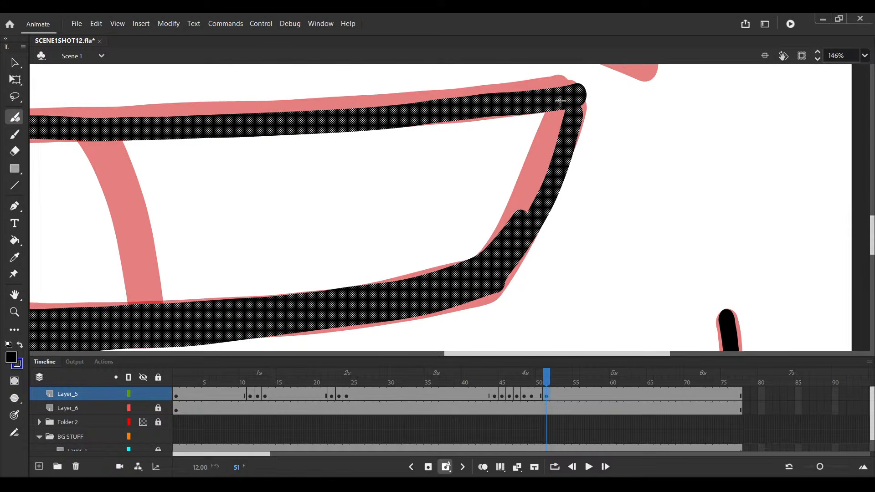
{"action": "key", "text": "ctrl+shift+a"}
{"action": "key", "text": "ctrl+s"}
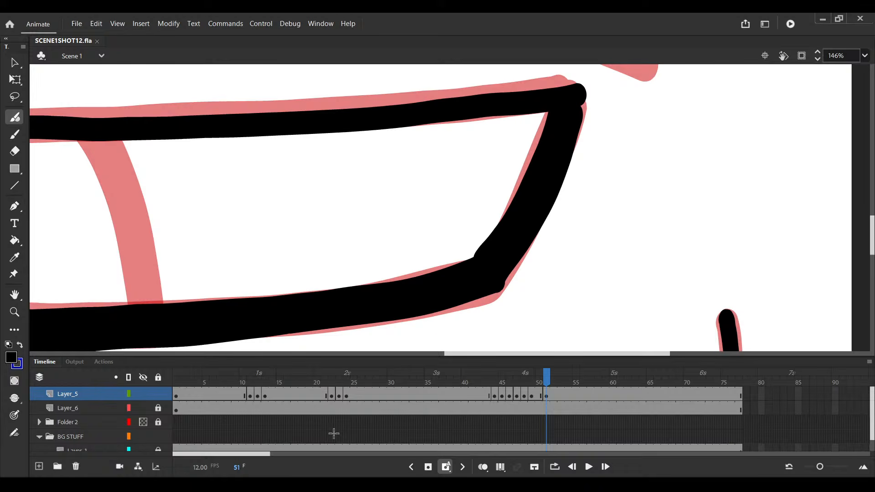
Fill the gap between the two lower eyelid strokes with black and save the file
{"action": "scroll", "coordinate": [85, 272], "scroll_direction": "down", "scroll_amount": 5}
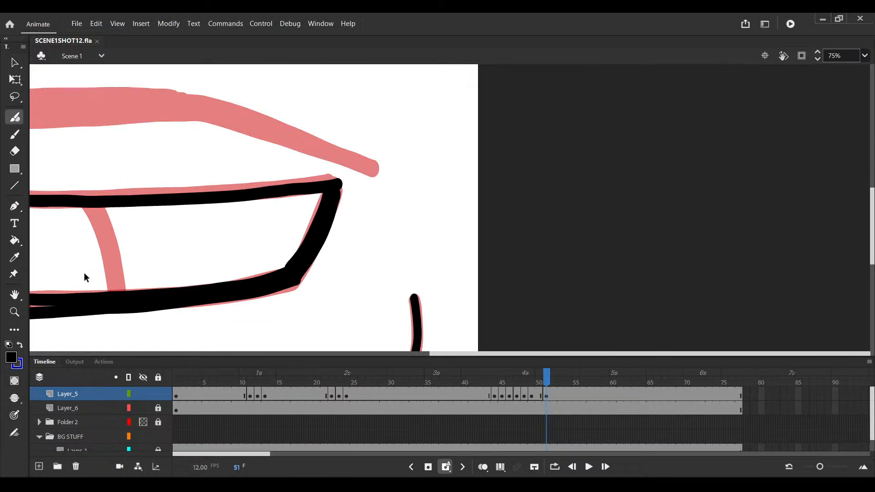
{"action": "left_click_drag", "start_coordinate": [108, 253], "coordinate": [155, 241]}
{"action": "scroll", "coordinate": [436, 248], "scroll_direction": "up", "scroll_amount": 3}
{"action": "scroll", "coordinate": [437, 248], "scroll_direction": "up", "scroll_amount": 2}
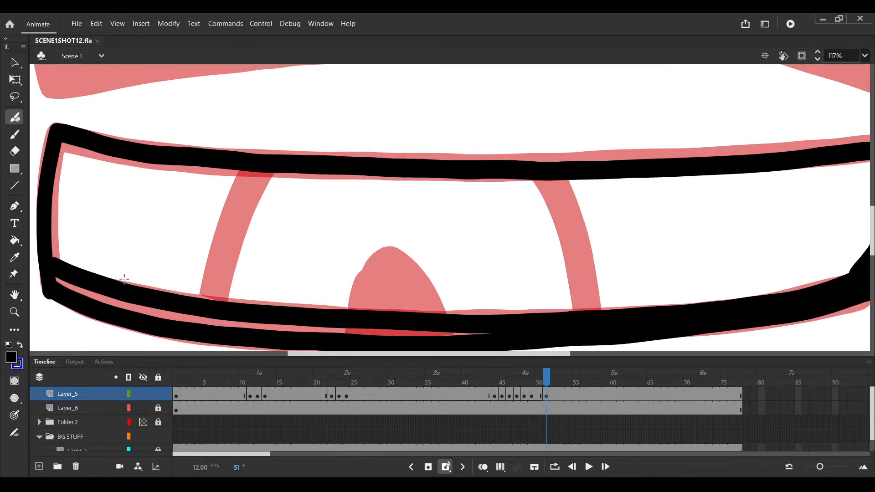
{"action": "left_click", "coordinate": [15, 240]}
{"action": "scroll", "coordinate": [147, 313], "scroll_direction": "down", "scroll_amount": 3}
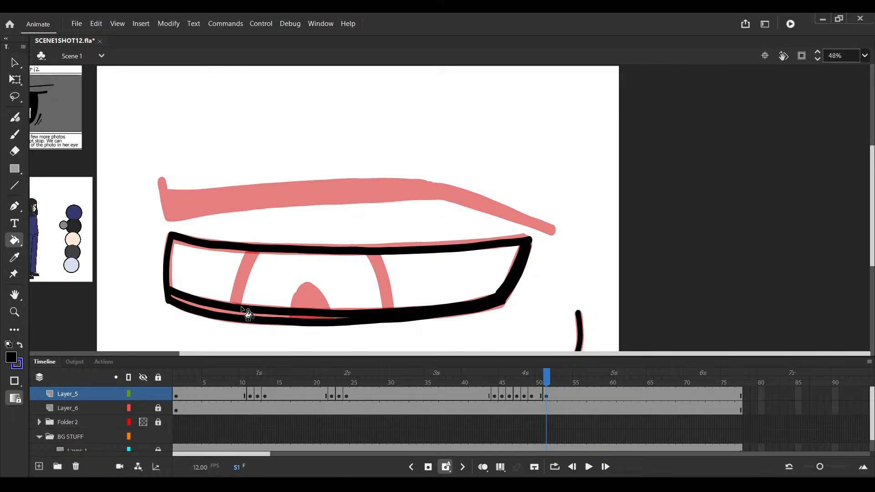
{"action": "scroll", "coordinate": [249, 313], "scroll_direction": "up", "scroll_amount": 2}
{"action": "scroll", "coordinate": [537, 286], "scroll_direction": "up", "scroll_amount": 1}
{"action": "key", "text": "ctrl+s"}
Paint the two curved side edges of the iris between the eyelids on frame 51, and save the file
{"action": "key", "text": "ctrl+a"}
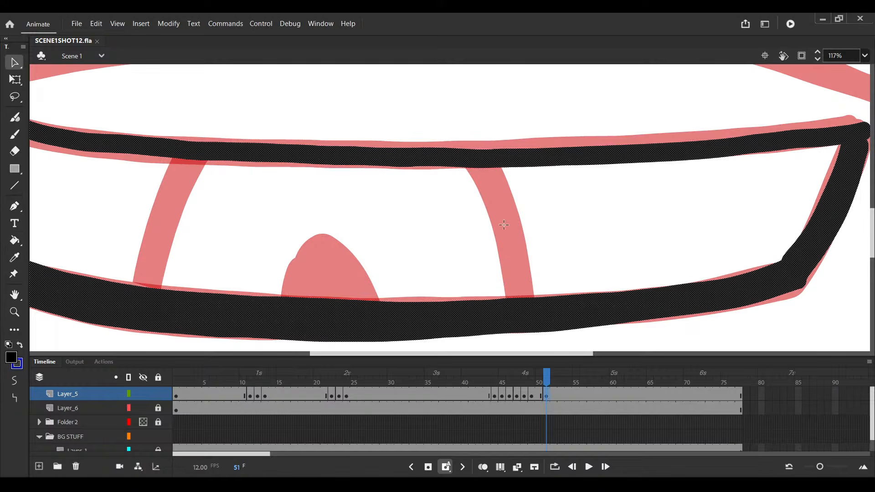
{"action": "key", "text": "y"}
{"action": "left_click_drag", "start_coordinate": [468, 158], "coordinate": [513, 297]}
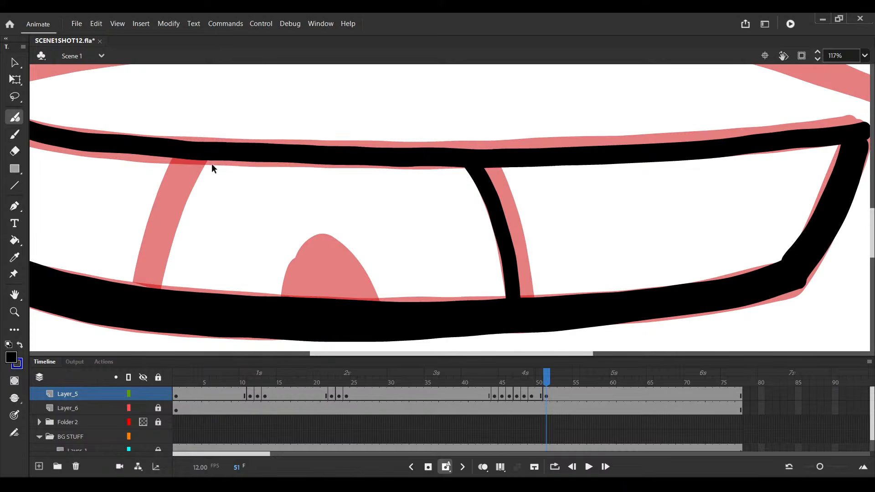
{"action": "key", "text": "ctrl+a"}
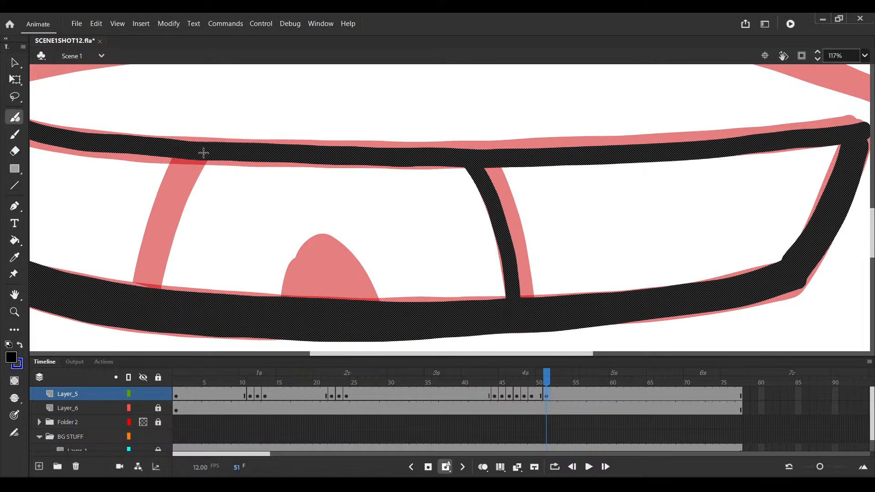
{"action": "left_click_drag", "start_coordinate": [203, 153], "coordinate": [152, 286]}
{"action": "key", "text": "ctrl+s"}
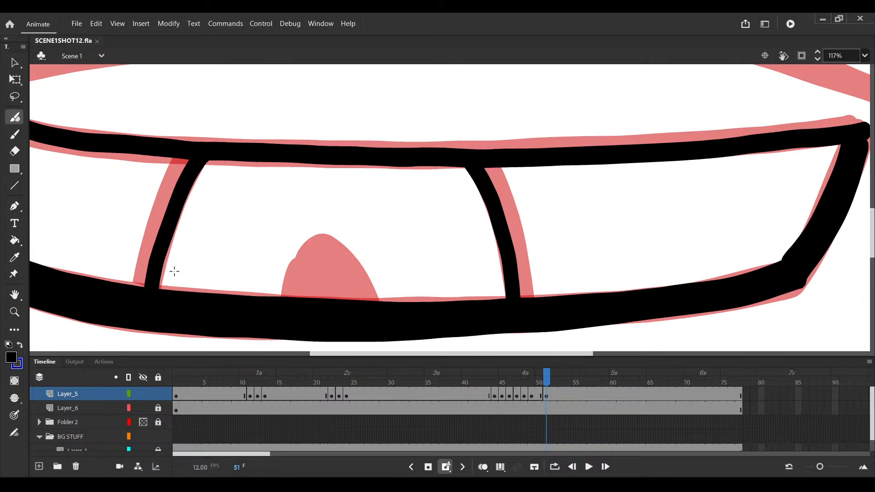
Paint the pupil's arch above the lower eyelid on frame 51, fill it with black, and save the file
{"action": "scroll", "coordinate": [174, 271], "scroll_direction": "up", "scroll_amount": 3}
{"action": "mouse_move", "coordinate": [410, 330]}
{"action": "left_mouse_down"}
{"action": "mouse_move", "coordinate": [319, 307]}
{"action": "mouse_move", "coordinate": [295, 321]}
{"action": "mouse_move", "coordinate": [295, 313]}
{"action": "left_mouse_up"}
{"action": "key", "text": "ctrl+a"}
{"action": "key", "text": "ctrl+z"}
{"action": "key", "text": "ctrl+z"}
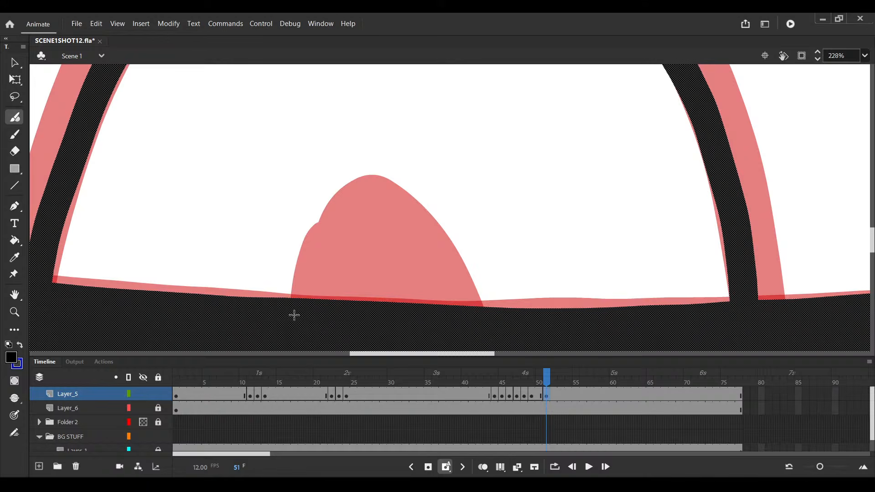
{"action": "scroll", "coordinate": [251, 242], "scroll_direction": "down", "scroll_amount": 3}
{"action": "left_click", "coordinate": [15, 240]}
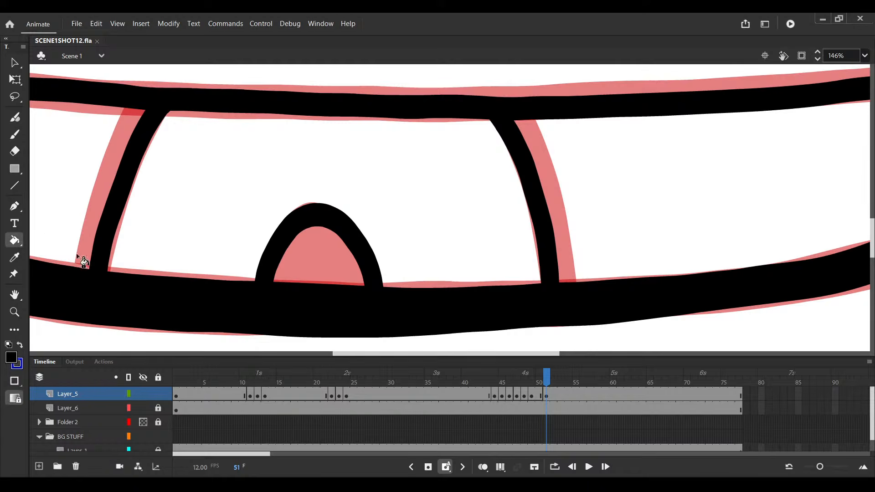
{"action": "scroll", "coordinate": [301, 250], "scroll_direction": "down", "scroll_amount": 4}
{"action": "key", "text": "ctrl+s"}
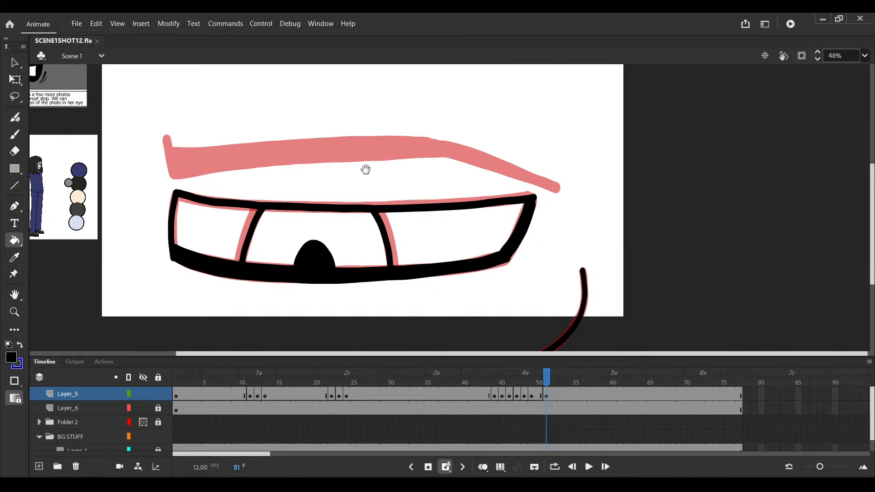
Paint the eyebrow's inner end and lower edge out to its outer tip over the pink sketch, and save the file
{"action": "scroll", "coordinate": [296, 192], "scroll_direction": "up", "scroll_amount": 3}
{"action": "key", "text": "y"}
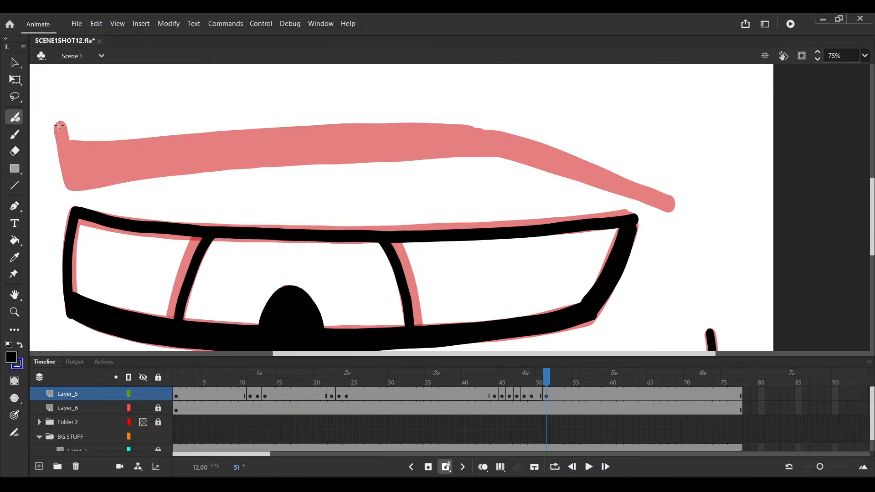
{"action": "mouse_move", "coordinate": [59, 125]}
{"action": "left_mouse_down"}
{"action": "mouse_move", "coordinate": [493, 151]}
{"action": "mouse_move", "coordinate": [395, 153]}
{"action": "left_mouse_up"}
{"action": "scroll", "coordinate": [395, 152], "scroll_direction": "up", "scroll_amount": 2}
{"action": "key", "text": "v"}
{"action": "left_click", "coordinate": [338, 139]}
{"action": "key", "text": "b"}
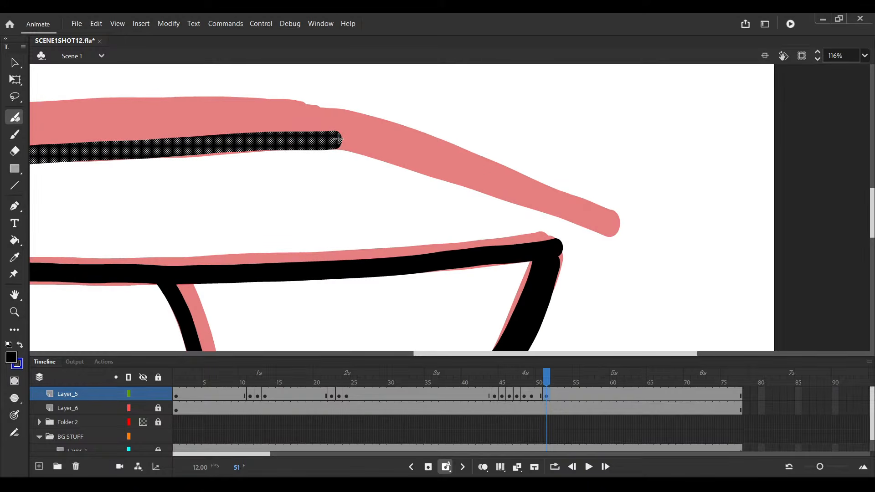
{"action": "left_click_drag", "start_coordinate": [338, 139], "coordinate": [611, 224]}
{"action": "key", "text": "ctrl+s"}
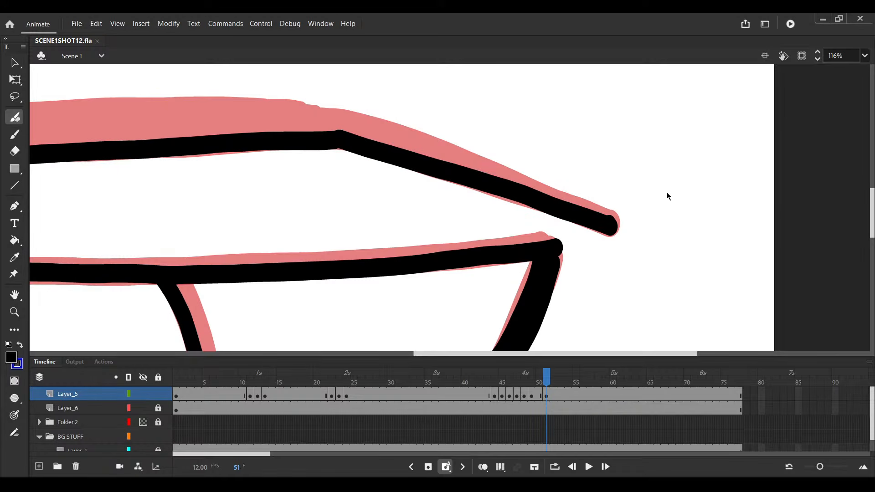
Paint the upper edge of the eyebrow's tapered outer part, from the tip back to the bend
{"action": "scroll", "coordinate": [490, 150], "scroll_direction": "down", "scroll_amount": 2}
{"action": "left_click_drag", "start_coordinate": [490, 150], "coordinate": [546, 201]}
{"action": "scroll", "coordinate": [432, 164], "scroll_direction": "down", "scroll_amount": 2}
{"action": "scroll", "coordinate": [326, 160], "scroll_direction": "up", "scroll_amount": 1}
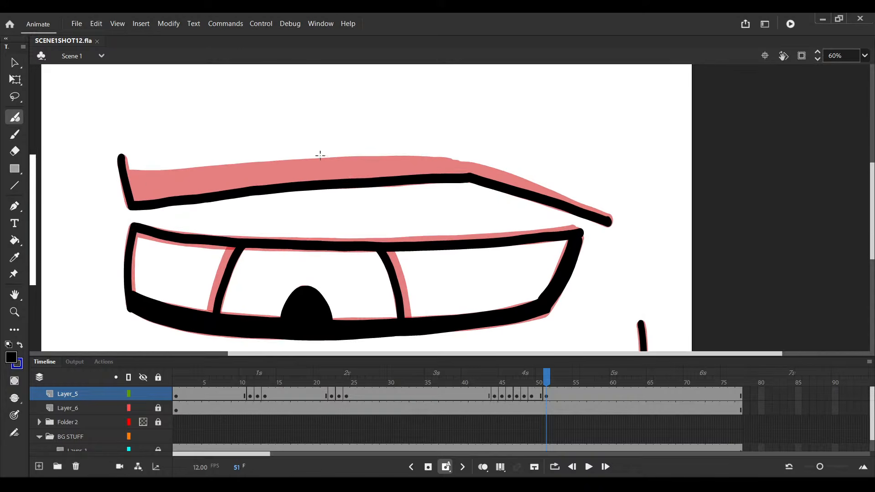
{"action": "key", "text": "v"}
{"action": "left_click", "coordinate": [579, 210]}
{"action": "scroll", "coordinate": [578, 210], "scroll_direction": "up", "scroll_amount": 2}
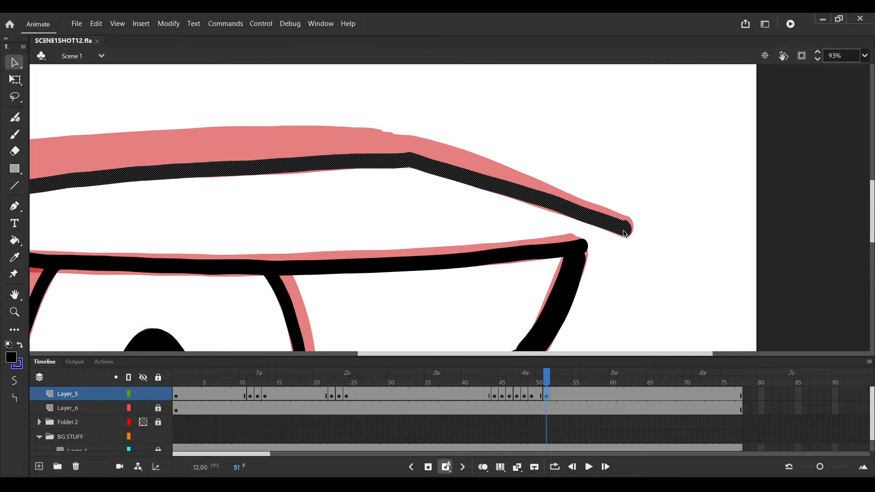
{"action": "left_click_drag", "start_coordinate": [614, 236], "coordinate": [583, 238]}
{"action": "scroll", "coordinate": [605, 239], "scroll_direction": "down", "scroll_amount": 1}
{"action": "key", "text": "b"}
{"action": "left_click", "coordinate": [598, 232]}
{"action": "key", "text": "ctrl+z"}
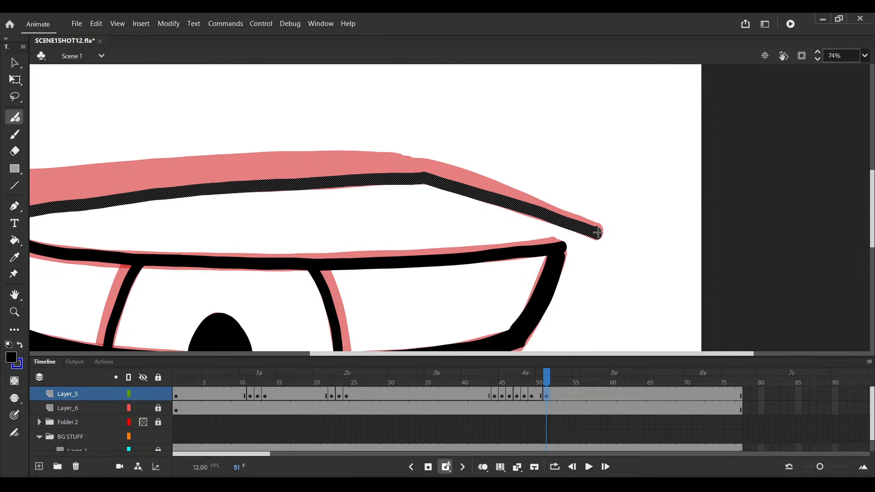
{"action": "left_click_drag", "start_coordinate": [598, 232], "coordinate": [422, 159]}
Paint the eyebrow's long upper edge from its inner end to the bend, closing the outline, and save the file
{"action": "left_click_drag", "start_coordinate": [284, 166], "coordinate": [452, 158]}
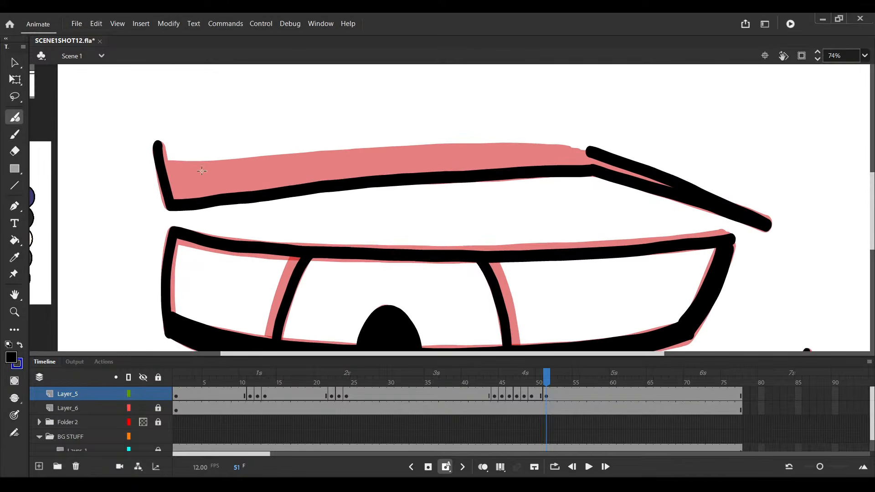
{"action": "key", "text": "v"}
{"action": "left_click", "coordinate": [205, 204]}
{"action": "left_click_drag", "start_coordinate": [230, 165], "coordinate": [123, 187]}
{"action": "key", "text": "b"}
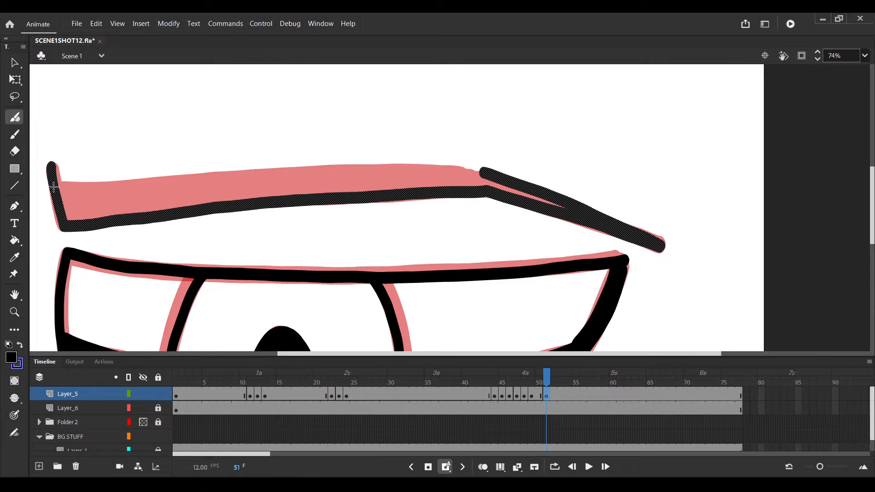
{"action": "key", "text": "Escape"}
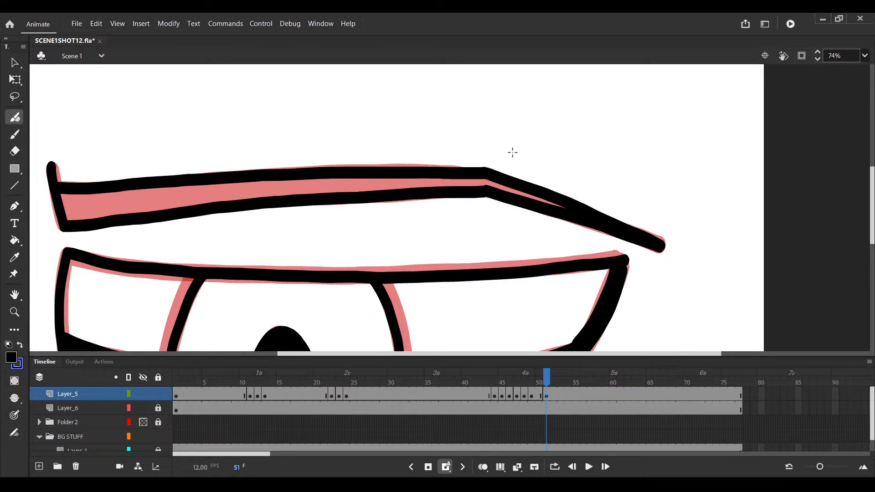
{"action": "key", "text": "ctrl+s"}
Fill the eyebrow outline on frame 51 with black and save the file
{"action": "left_click", "coordinate": [14, 240]}
{"action": "left_click", "coordinate": [99, 212]}
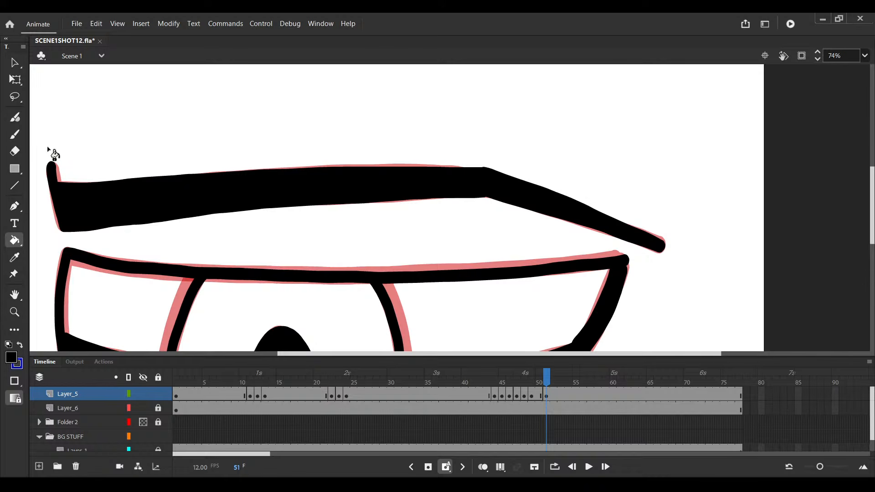
{"action": "scroll", "coordinate": [301, 205], "scroll_direction": "down", "scroll_amount": 4}
{"action": "scroll", "coordinate": [364, 210], "scroll_direction": "up", "scroll_amount": 4}
{"action": "scroll", "coordinate": [305, 153], "scroll_direction": "up", "scroll_amount": 4}
{"action": "key", "text": "ctrl+s"}
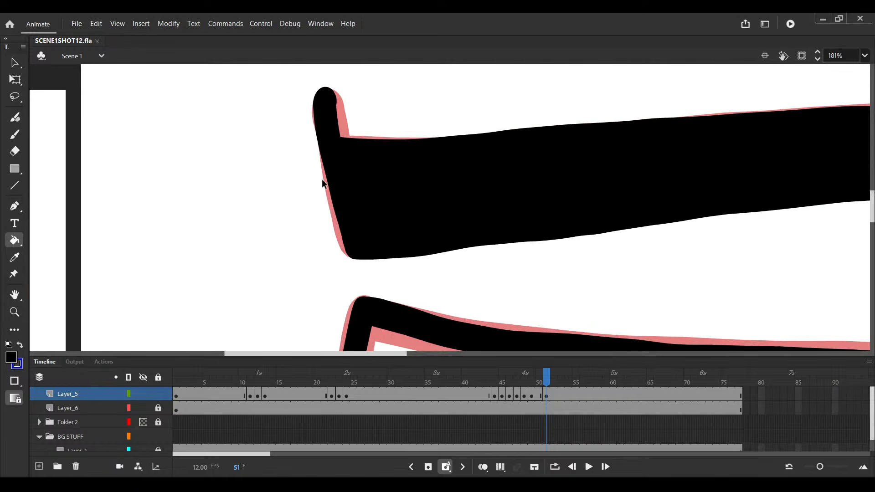
Trim the excess black along the eyebrow's inner vertical edge and save the file
{"action": "key", "text": "v"}
{"action": "left_click_drag", "start_coordinate": [330, 191], "coordinate": [327, 185]}
{"action": "left_click", "coordinate": [311, 69]}
{"action": "key", "text": "Delete"}
{"action": "left_click", "coordinate": [315, 116]}
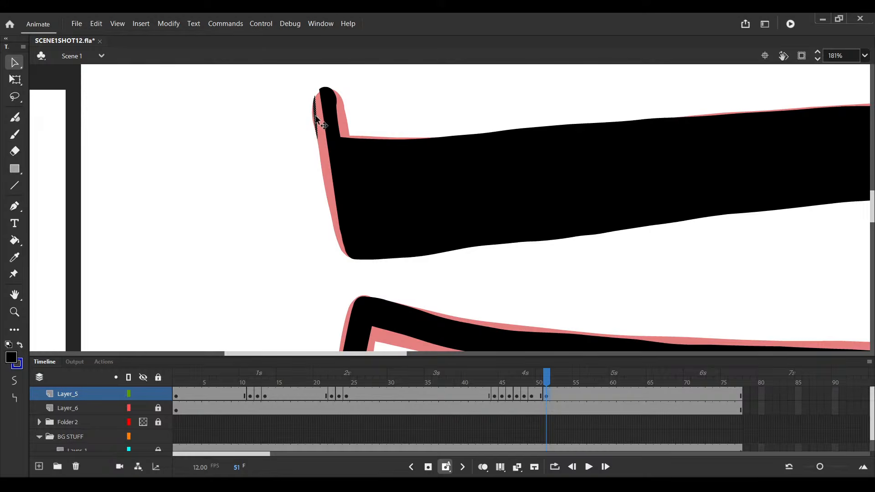
{"action": "key", "text": "ctrl+s"}
{"action": "scroll", "coordinate": [319, 120], "scroll_direction": "down", "scroll_amount": 5}
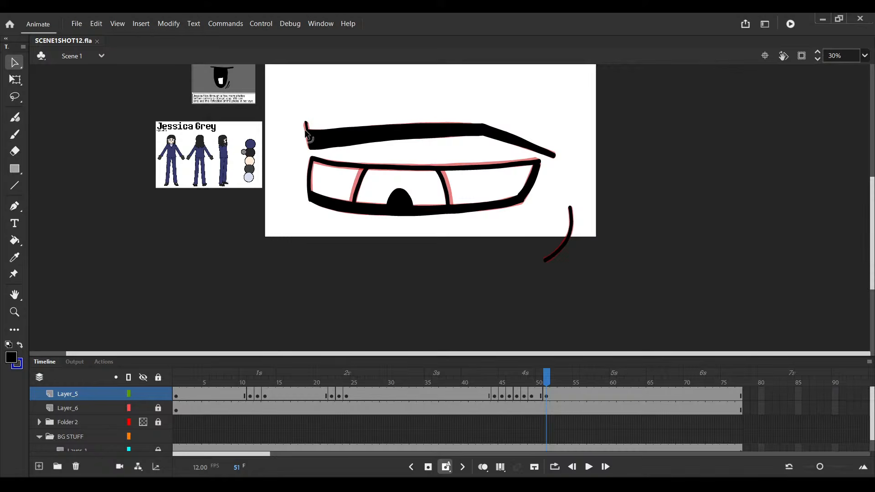
Insert a keyframe at frame 52 of Layer_5, clear its copied drawing, and get the brush ready for the next eye pose
{"action": "key", "text": "F6"}
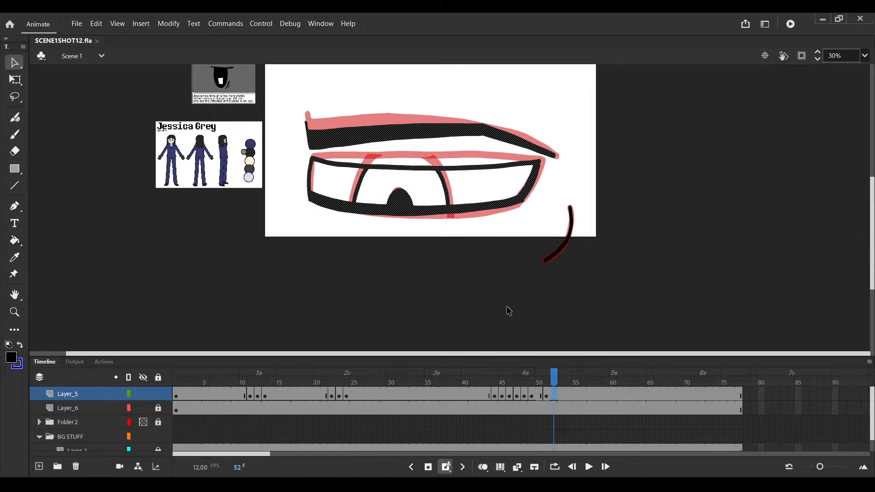
{"action": "key", "text": "Delete"}
{"action": "scroll", "coordinate": [452, 233], "scroll_direction": "up", "scroll_amount": 3}
{"action": "left_click_drag", "start_coordinate": [373, 127], "coordinate": [361, 144]}
{"action": "scroll", "coordinate": [412, 199], "scroll_direction": "up", "scroll_amount": 4}
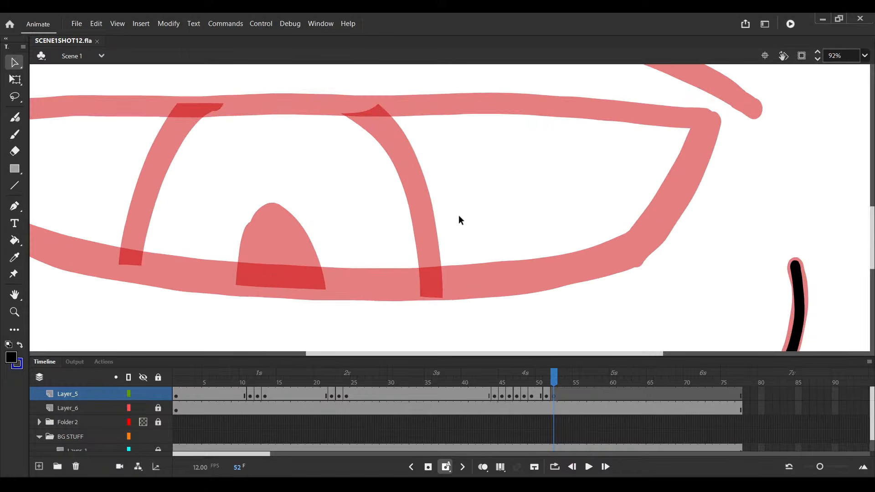
{"action": "key", "text": "y"}
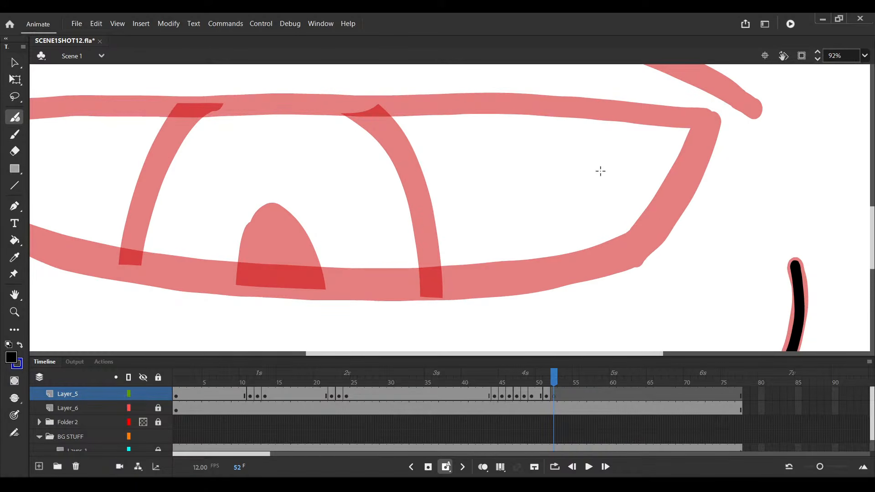
{"action": "scroll", "coordinate": [371, 187], "scroll_direction": "down", "scroll_amount": 3}
{"action": "scroll", "coordinate": [127, 162], "scroll_direction": "up", "scroll_amount": 2}
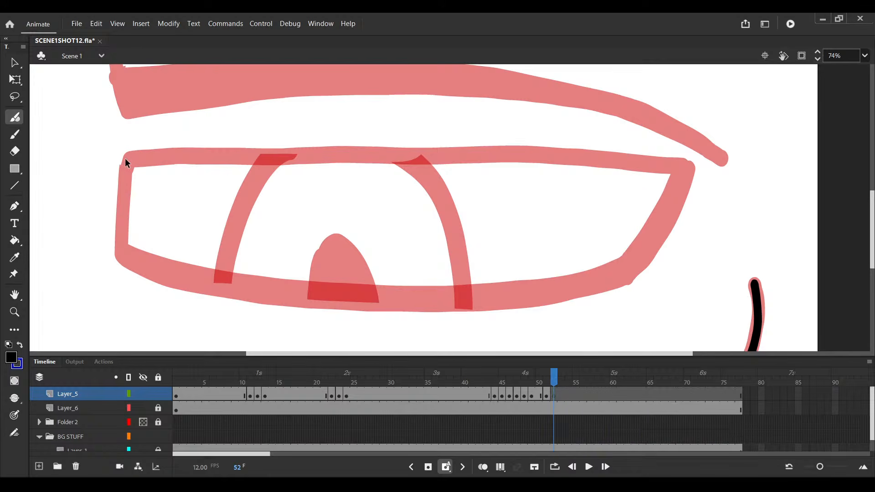
Paint the eye's short inner vertical edge on frame 52 in black along the pink sketch and save the file
{"action": "left_click_drag", "start_coordinate": [123, 156], "coordinate": [120, 230]}
{"action": "key", "text": "ctrl+z"}
{"action": "key", "text": "ctrl+s"}
{"action": "scroll", "coordinate": [162, 194], "scroll_direction": "up", "scroll_amount": 2}
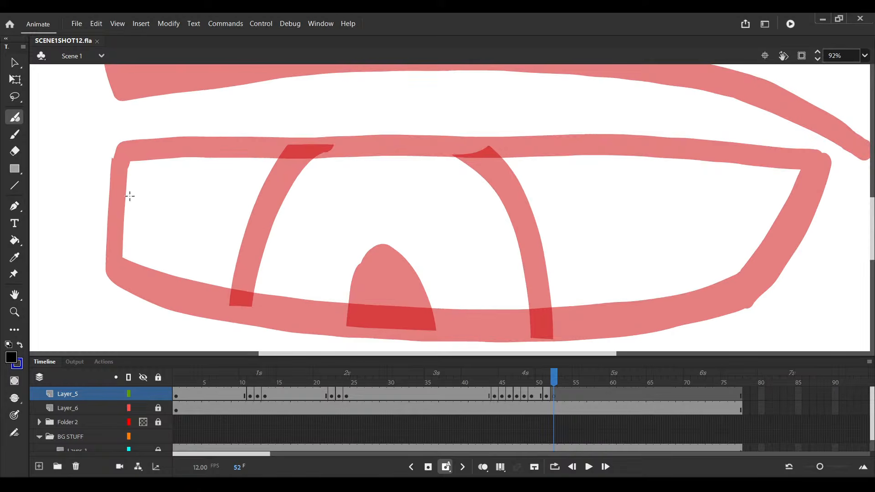
{"action": "left_click", "coordinate": [121, 150]}
{"action": "key", "text": "ctrl+z"}
{"action": "left_click_drag", "start_coordinate": [123, 149], "coordinate": [109, 238]}
{"action": "key", "text": "ctrl+z"}
{"action": "left_click_drag", "start_coordinate": [123, 149], "coordinate": [114, 275]}
{"action": "scroll", "coordinate": [129, 253], "scroll_direction": "down", "scroll_amount": 3}
{"action": "left_click_drag", "start_coordinate": [116, 240], "coordinate": [168, 236]}
{"action": "scroll", "coordinate": [169, 237], "scroll_direction": "up", "scroll_amount": 1}
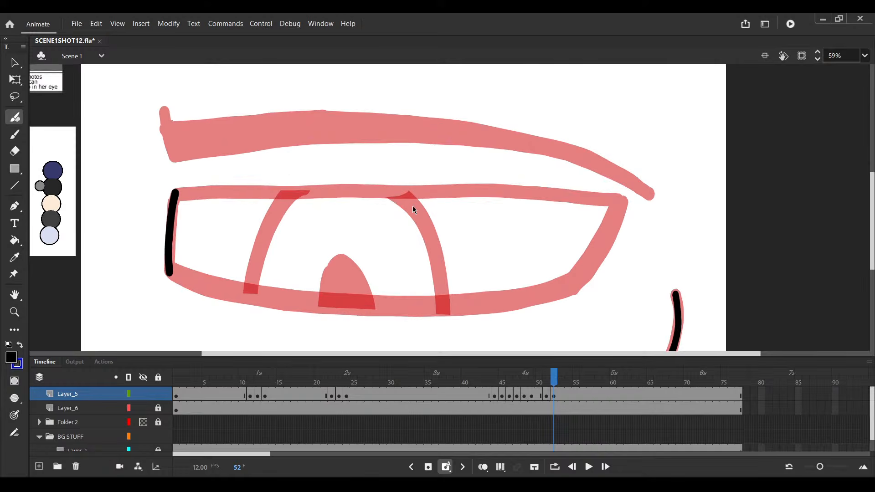
{"action": "key", "text": "ctrl+s"}
Paint the upper lid line from the inner corner across to the eye's outer corner and save the file
{"action": "left_click_drag", "start_coordinate": [361, 190], "coordinate": [286, 193]}
{"action": "key", "text": "v"}
{"action": "left_click", "coordinate": [102, 198]}
{"action": "key", "text": "b"}
{"action": "left_click_drag", "start_coordinate": [101, 196], "coordinate": [108, 197]}
{"action": "key", "text": "ctrl+z"}
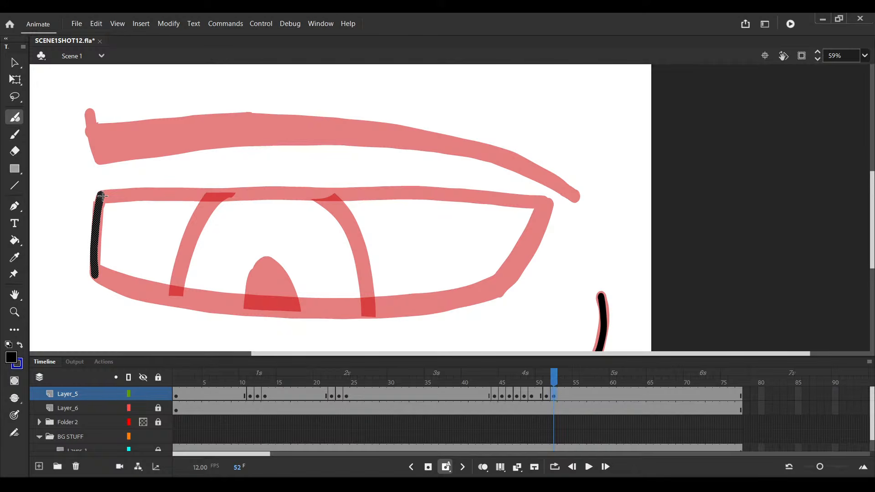
{"action": "left_click_drag", "start_coordinate": [102, 195], "coordinate": [539, 214]}
{"action": "key", "text": "ctrl+s"}
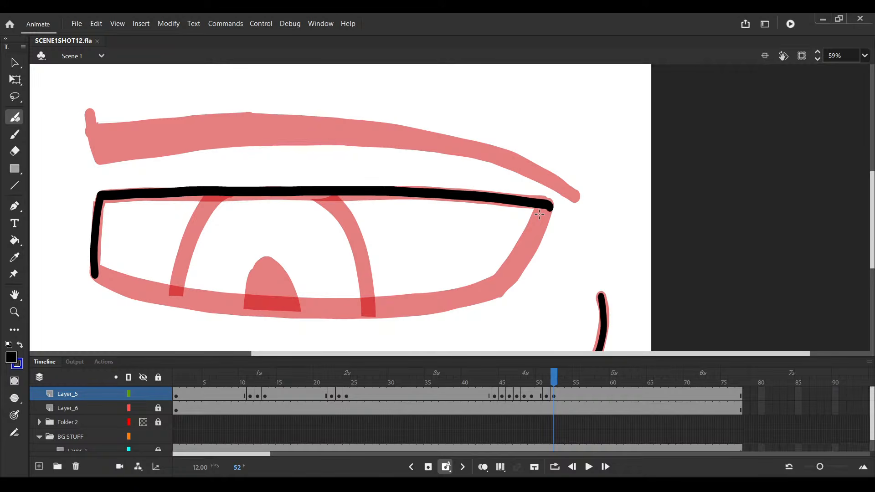
Paint the curved lower lid line from the inner corner to the outer corner, closing the eye outline
{"action": "scroll", "coordinate": [166, 246], "scroll_direction": "up", "scroll_amount": 3}
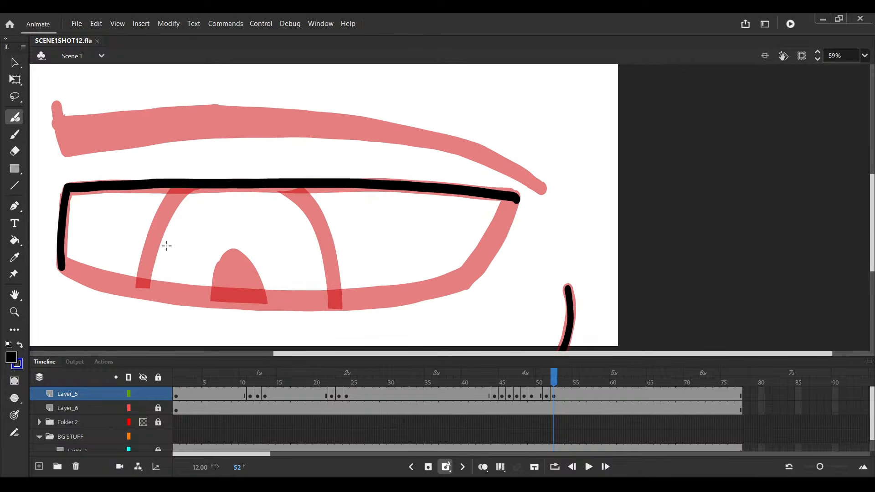
{"action": "scroll", "coordinate": [49, 263], "scroll_direction": "down", "scroll_amount": 2}
{"action": "left_click", "coordinate": [49, 266], "text": "ctrl"}
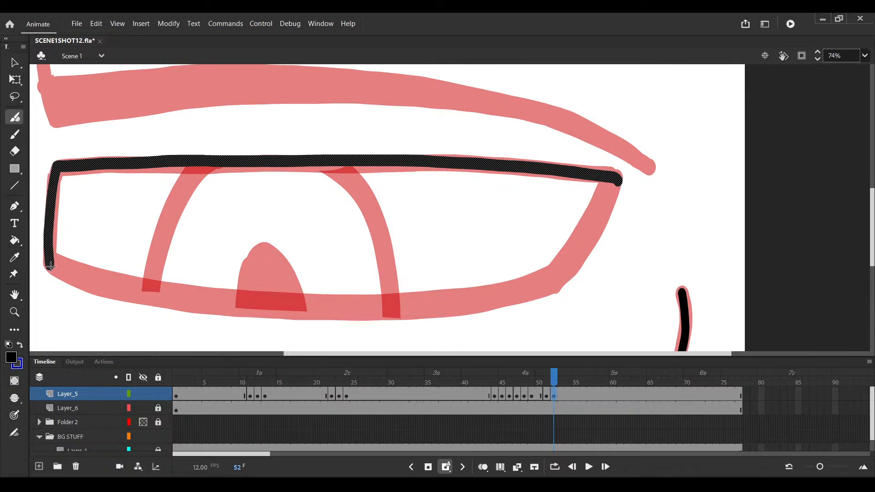
{"action": "left_click_drag", "start_coordinate": [50, 266], "coordinate": [618, 181]}
{"action": "key", "text": "v"}
{"action": "left_click", "coordinate": [51, 259]}
{"action": "key", "text": "b"}
{"action": "left_click_drag", "start_coordinate": [50, 258], "coordinate": [227, 295]}
{"action": "key", "text": "ctrl+z"}
{"action": "key", "text": "ctrl+z"}
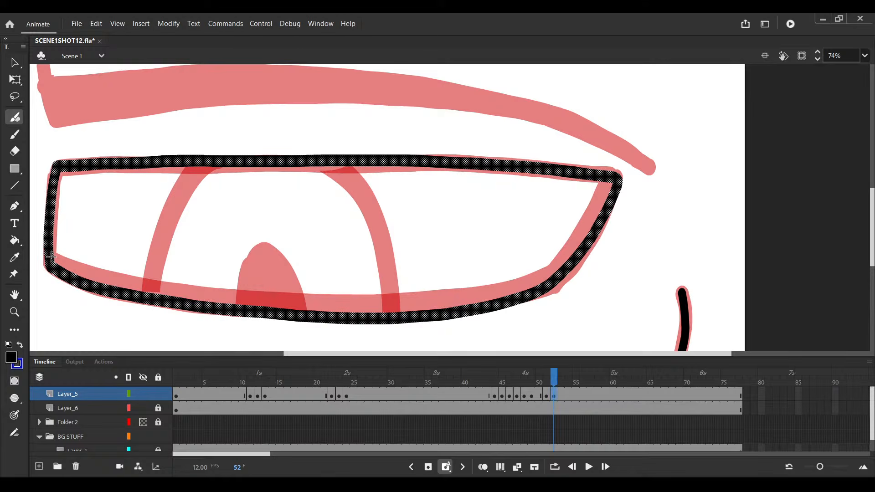
Thicken the lower lid and outer corner of the eye with black to match the sketch's heavier line, and save the file
{"action": "key", "text": "ctrl+shift+a"}
{"action": "scroll", "coordinate": [576, 254], "scroll_direction": "up", "scroll_amount": 2}
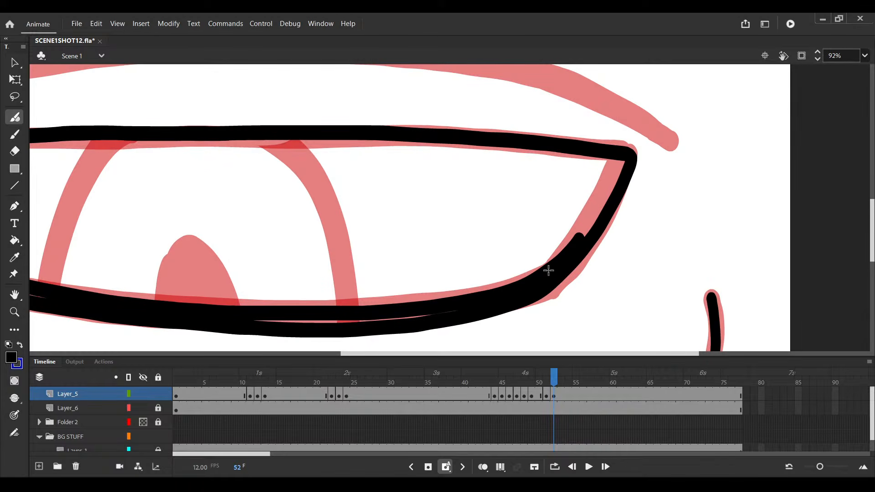
{"action": "scroll", "coordinate": [545, 279], "scroll_direction": "down", "scroll_amount": 2}
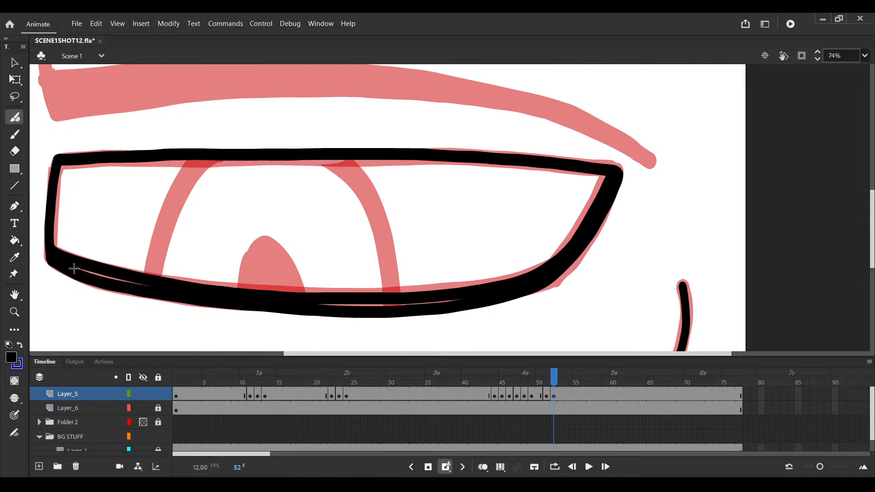
{"action": "scroll", "coordinate": [74, 269], "scroll_direction": "down", "scroll_amount": 1}
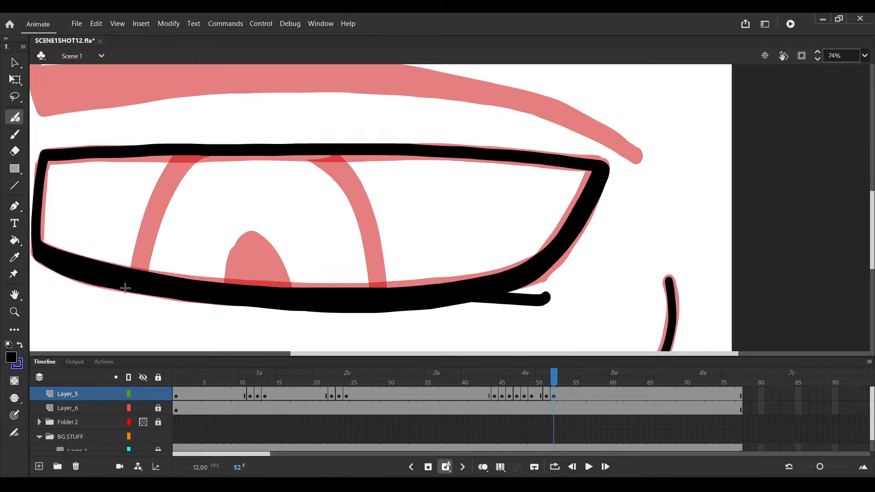
{"action": "scroll", "coordinate": [130, 292], "scroll_direction": "up", "scroll_amount": 1}
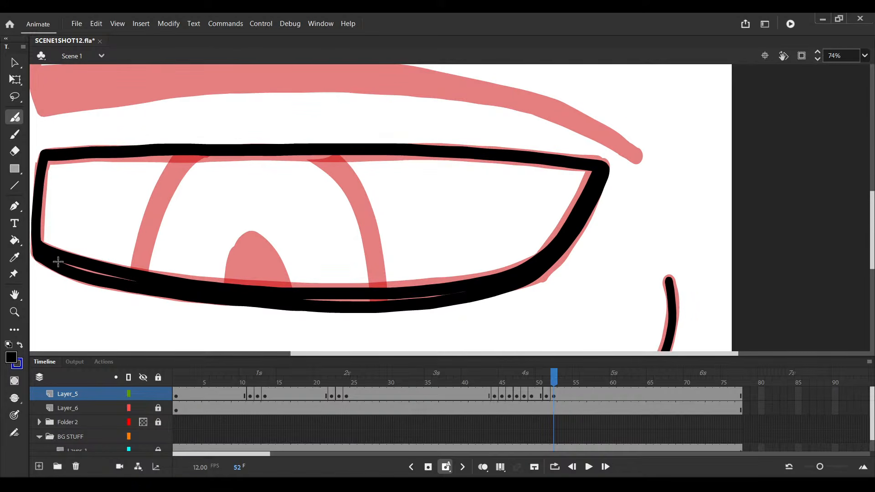
{"action": "scroll", "coordinate": [173, 307], "scroll_direction": "up", "scroll_amount": 2}
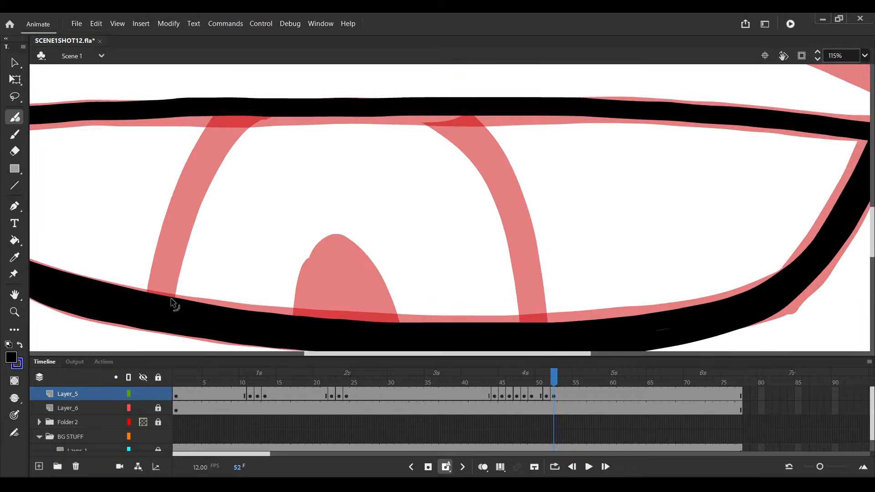
{"action": "key", "text": "ctrl+s"}
Paint the two curved iris edges between the upper and lower lids and save the file
{"action": "key", "text": "ctrl+a"}
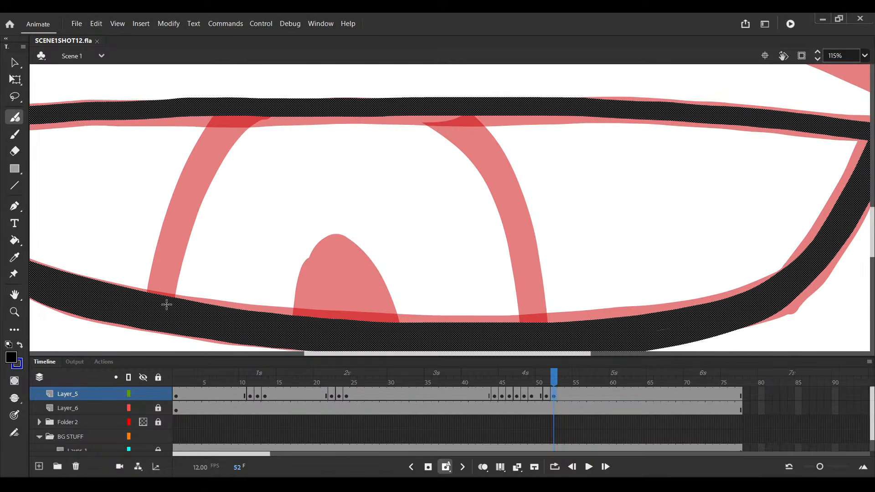
{"action": "left_click_drag", "start_coordinate": [166, 304], "coordinate": [246, 116]}
{"action": "key", "text": "ctrl+a"}
{"action": "left_click_drag", "start_coordinate": [417, 115], "coordinate": [465, 159]}
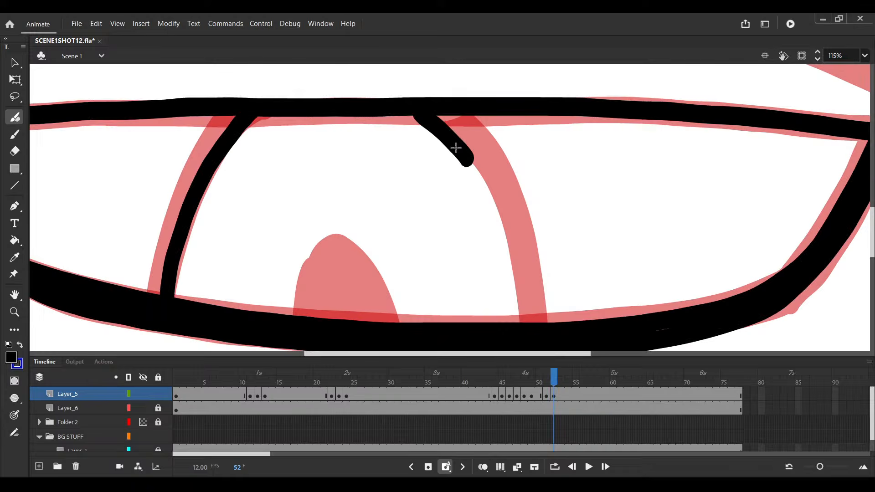
{"action": "key", "text": "ctrl+z"}
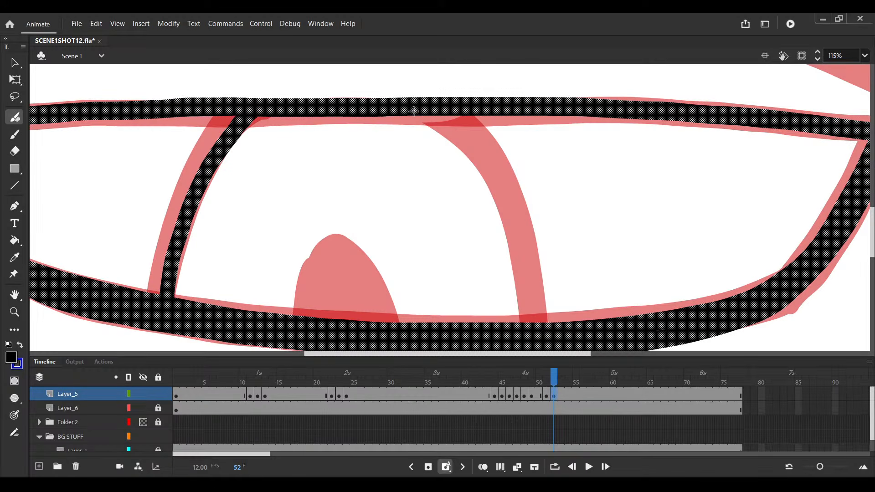
{"action": "key", "text": "ctrl+shift+a"}
{"action": "key", "text": "ctrl+s"}
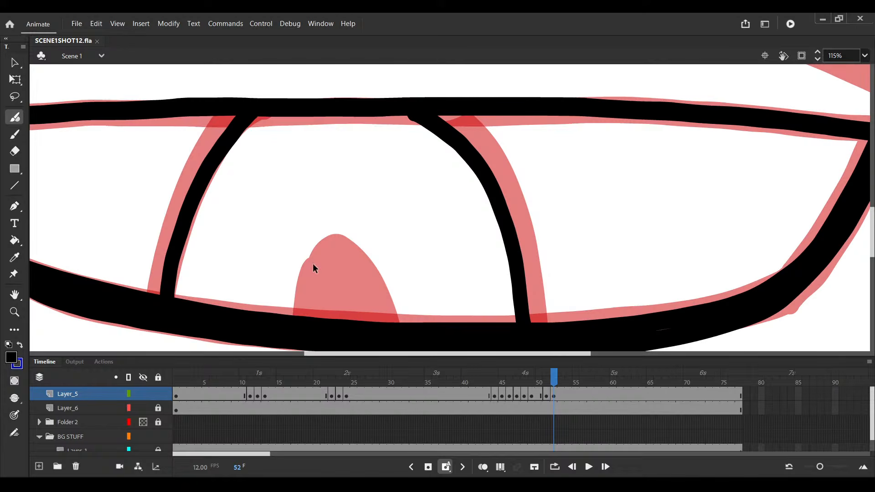
Try to paint the pupil freehand as a solid black dome rising from the lower lid
{"action": "scroll", "coordinate": [306, 306], "scroll_direction": "up", "scroll_amount": 3}
{"action": "scroll", "coordinate": [303, 303], "scroll_direction": "down", "scroll_amount": 1}
{"action": "key", "text": "ctrl+a"}
{"action": "scroll", "coordinate": [299, 297], "scroll_direction": "up", "scroll_amount": 1}
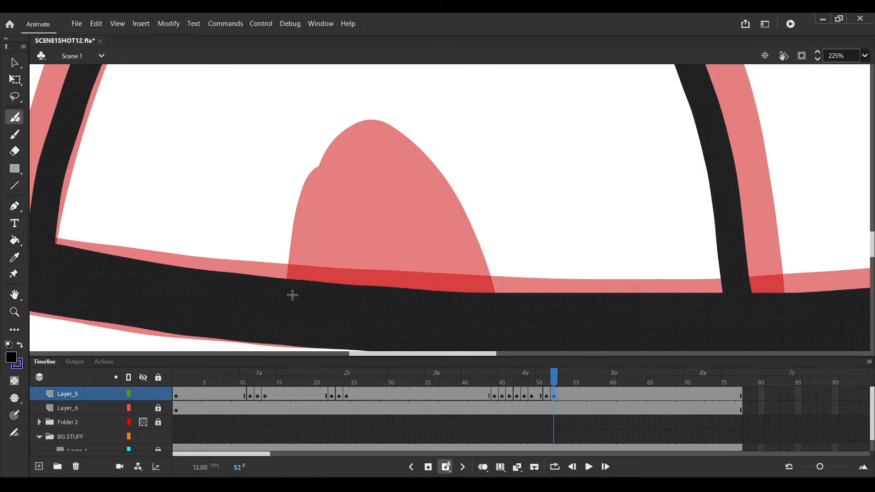
{"action": "left_click_drag", "start_coordinate": [292, 295], "coordinate": [324, 186]}
{"action": "key", "text": "ctrl+z"}
{"action": "left_click_drag", "start_coordinate": [288, 296], "coordinate": [323, 168]}
{"action": "key", "text": "ctrl+z"}
{"action": "left_click_drag", "start_coordinate": [296, 291], "coordinate": [345, 174]}
{"action": "key", "text": "ctrl+z"}
{"action": "key", "text": "ctrl+y"}
{"action": "key", "text": "ctrl+s"}
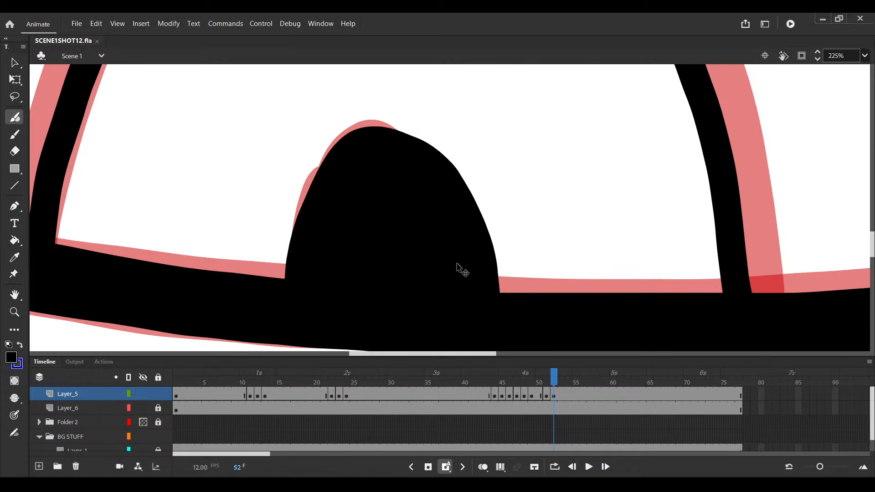
{"action": "scroll", "coordinate": [434, 172], "scroll_direction": "down", "scroll_amount": 4}
{"action": "scroll", "coordinate": [426, 164], "scroll_direction": "up", "scroll_amount": 4}
{"action": "key", "text": "ctrl+z"}
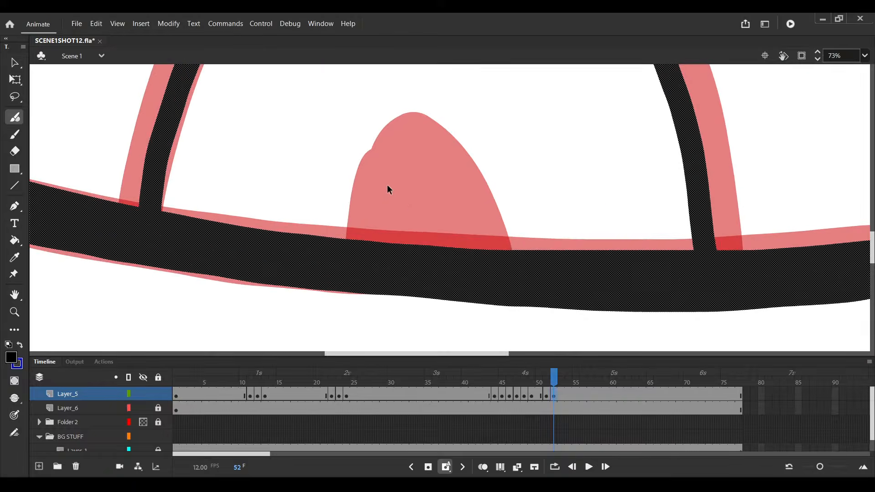
Paint the pupil's arched outline up from the lower lid, fill it with black, and save the file
{"action": "scroll", "coordinate": [388, 189], "scroll_direction": "up", "scroll_amount": 5}
{"action": "key", "text": "ctrl+s"}
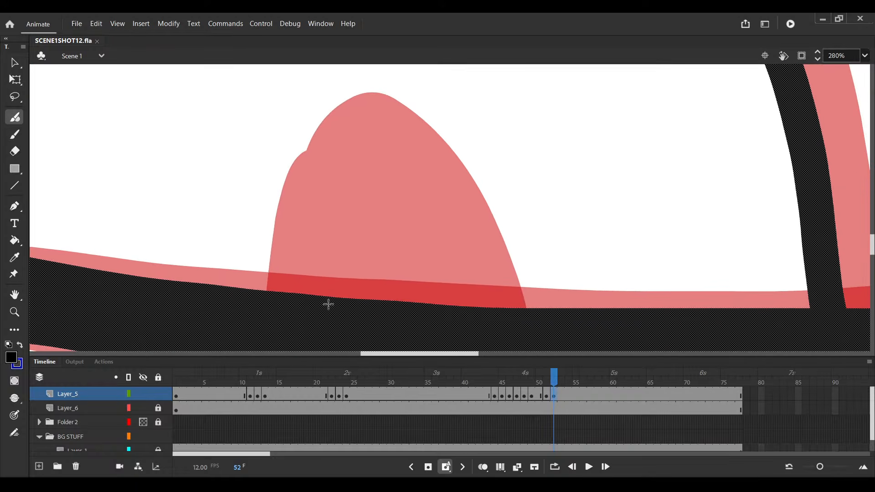
{"action": "left_click", "coordinate": [279, 309]}
{"action": "key", "text": "ctrl+z"}
{"action": "left_click_drag", "start_coordinate": [282, 312], "coordinate": [515, 314]}
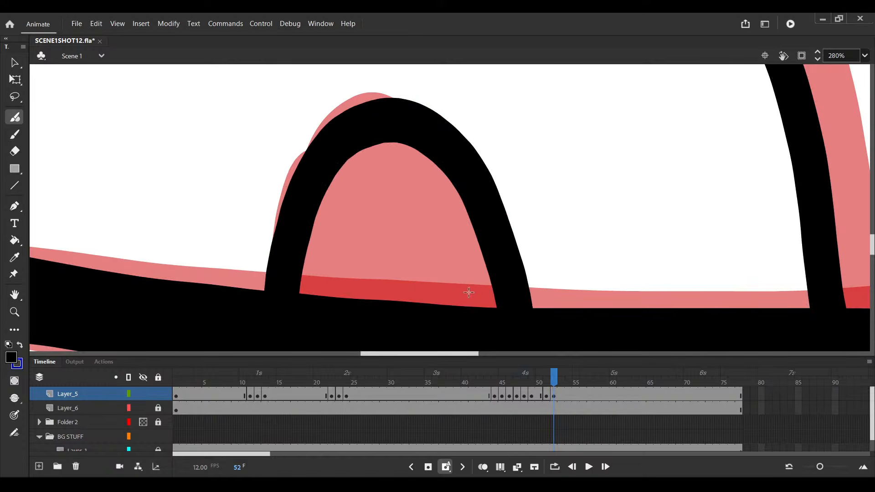
{"action": "left_click", "coordinate": [15, 241]}
{"action": "left_click", "coordinate": [396, 244]}
{"action": "scroll", "coordinate": [391, 251], "scroll_direction": "down", "scroll_amount": 7}
{"action": "key", "text": "ctrl+s"}
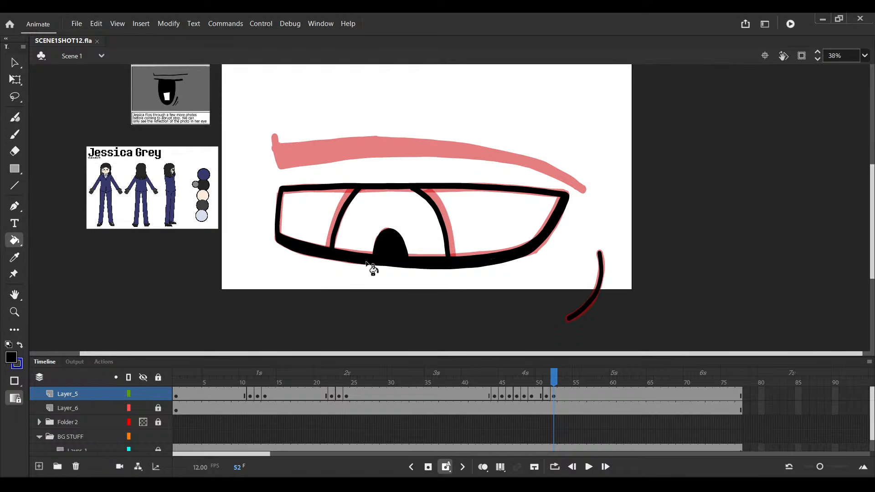
Paint the eyebrow's short slanted inner edge in black along the pink sketch
{"action": "scroll", "coordinate": [357, 156], "scroll_direction": "down", "scroll_amount": 1}
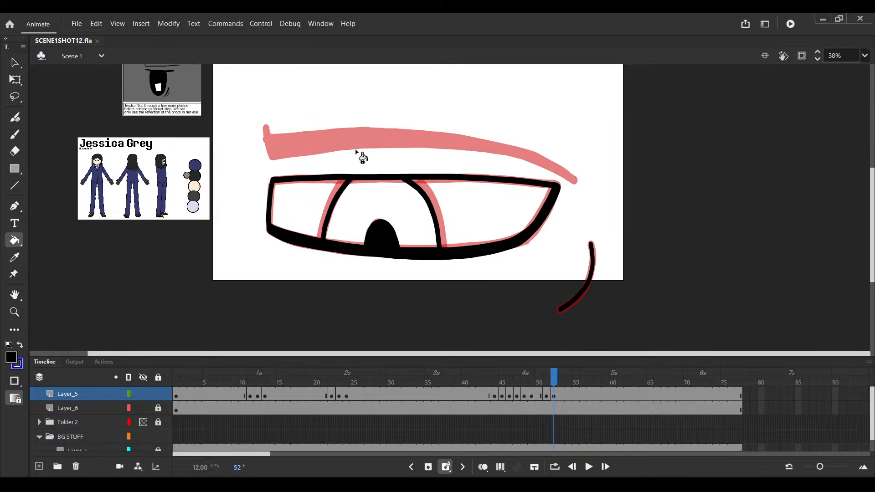
{"action": "scroll", "coordinate": [494, 142], "scroll_direction": "up", "scroll_amount": 3}
{"action": "key", "text": "y"}
{"action": "left_click", "coordinate": [125, 114]}
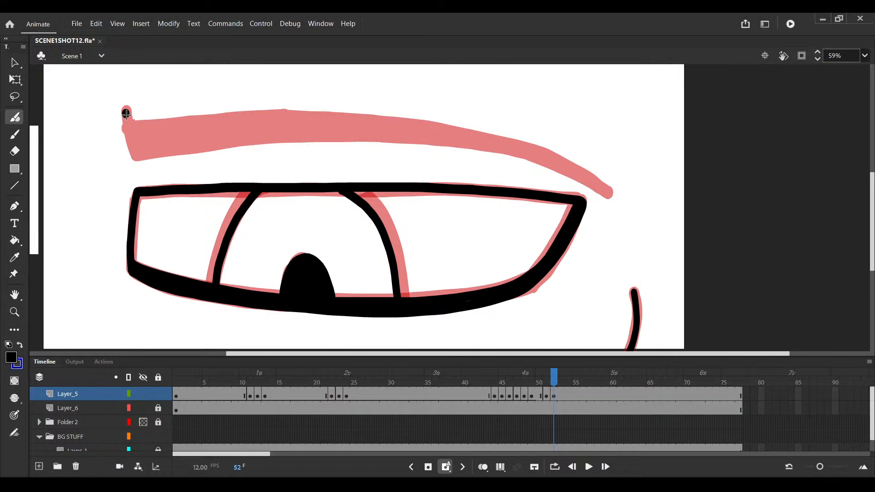
{"action": "left_click_drag", "start_coordinate": [225, 136], "coordinate": [205, 145]}
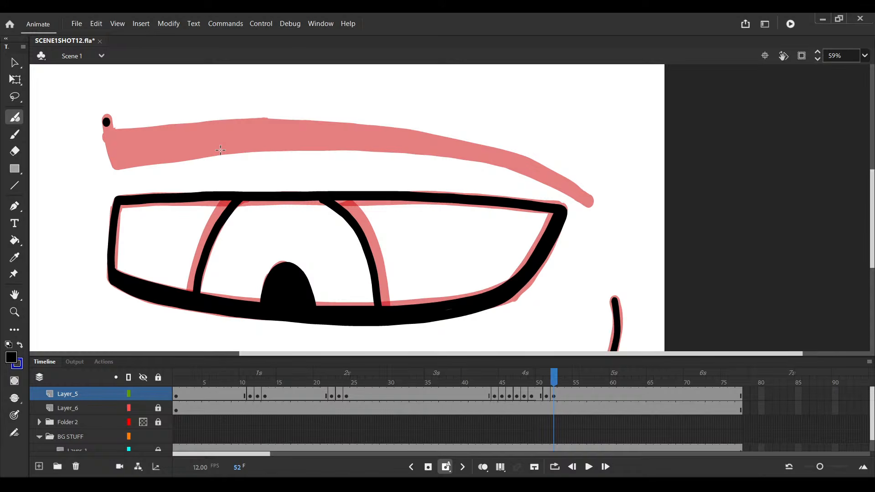
{"action": "key", "text": "ctrl+z"}
{"action": "scroll", "coordinate": [104, 124], "scroll_direction": "up", "scroll_amount": 1}
{"action": "left_click", "coordinate": [104, 118]}
{"action": "left_click_drag", "start_coordinate": [106, 118], "coordinate": [113, 176]}
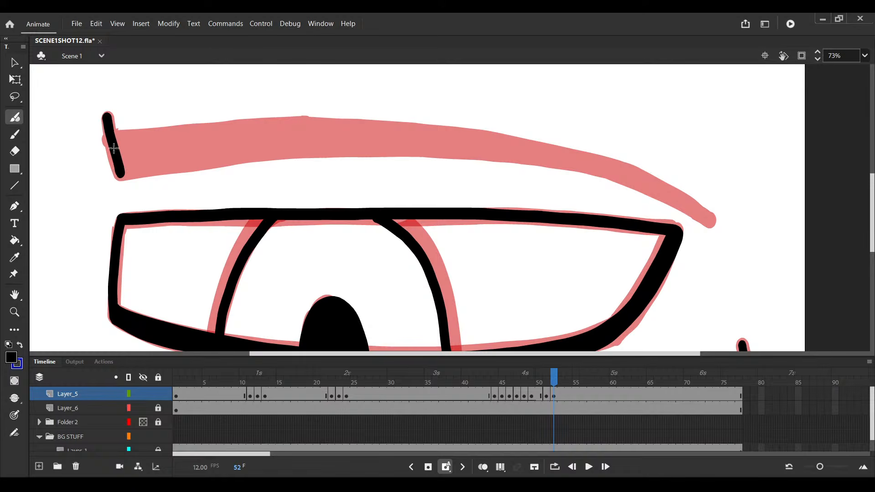
{"action": "scroll", "coordinate": [106, 117], "scroll_direction": "down", "scroll_amount": 1}
{"action": "left_click_drag", "start_coordinate": [108, 127], "coordinate": [128, 180]}
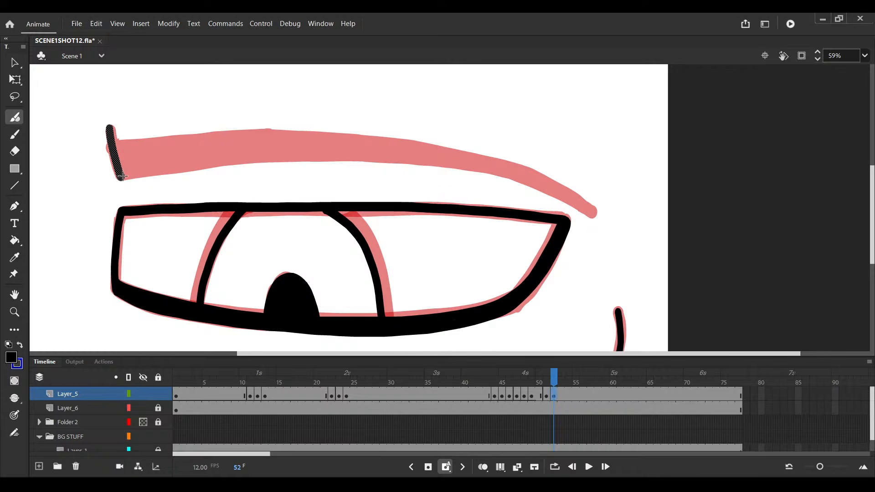
Paint the eyebrow's long lower edge from the base of its inner edge to the outer tip
{"action": "scroll", "coordinate": [122, 176], "scroll_direction": "up", "scroll_amount": 1}
{"action": "mouse_move", "coordinate": [123, 177]}
{"action": "left_mouse_down"}
{"action": "mouse_move", "coordinate": [464, 174]}
{"action": "mouse_move", "coordinate": [570, 230]}
{"action": "left_mouse_up"}
{"action": "scroll", "coordinate": [464, 174], "scroll_direction": "up", "scroll_amount": 1}
{"action": "scroll", "coordinate": [541, 220], "scroll_direction": "down", "scroll_amount": 2}
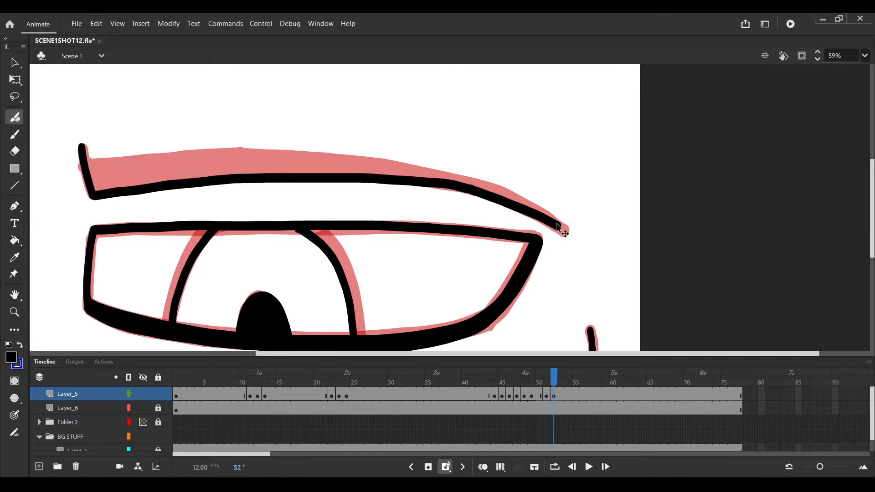
Paint the eyebrow's upper edge from the inner edge to the outer tip, closing the outline, and save the file
{"action": "scroll", "coordinate": [89, 167], "scroll_direction": "up", "scroll_amount": 1}
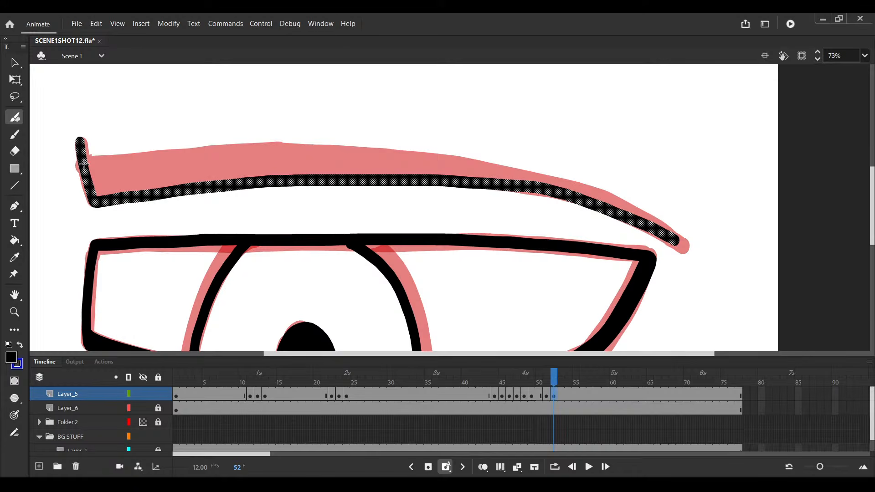
{"action": "left_click_drag", "start_coordinate": [84, 165], "coordinate": [503, 185]}
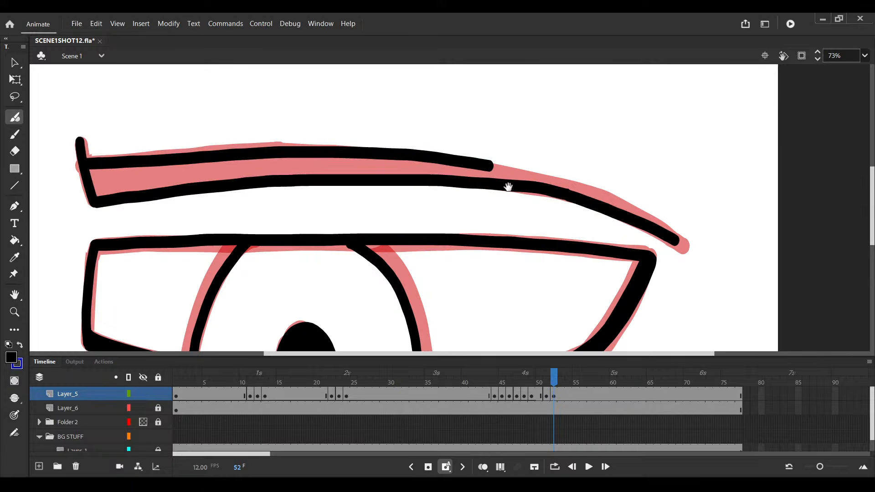
{"action": "scroll", "coordinate": [506, 205], "scroll_direction": "up", "scroll_amount": 1}
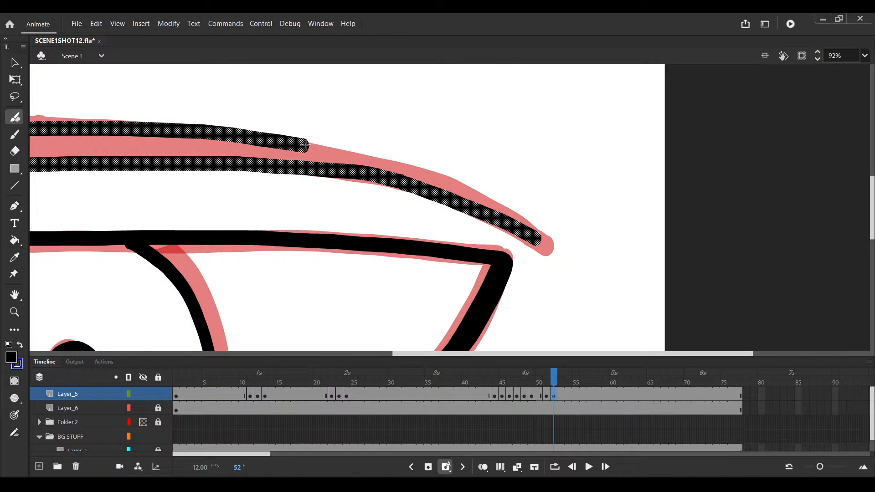
{"action": "scroll", "coordinate": [584, 231], "scroll_direction": "down", "scroll_amount": 3}
{"action": "key", "text": "ctrl+s"}
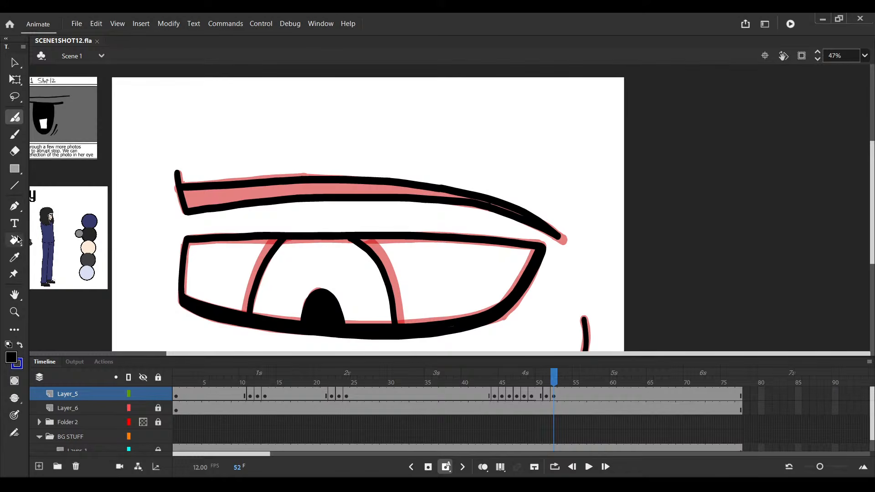
Fill the eyebrow outline on frame 52 with black and save the file
{"action": "key", "text": "k"}
{"action": "left_click", "coordinate": [261, 188]}
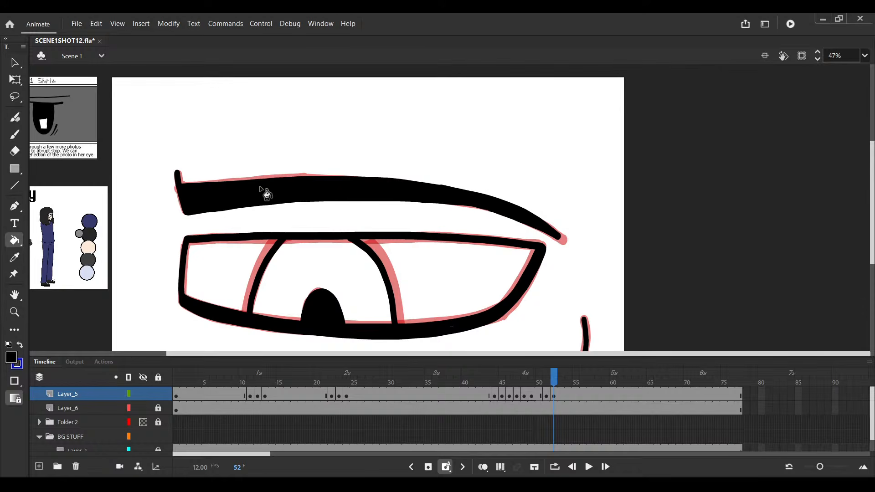
{"action": "scroll", "coordinate": [489, 214], "scroll_direction": "up", "scroll_amount": 3}
{"action": "key", "text": "ctrl+s"}
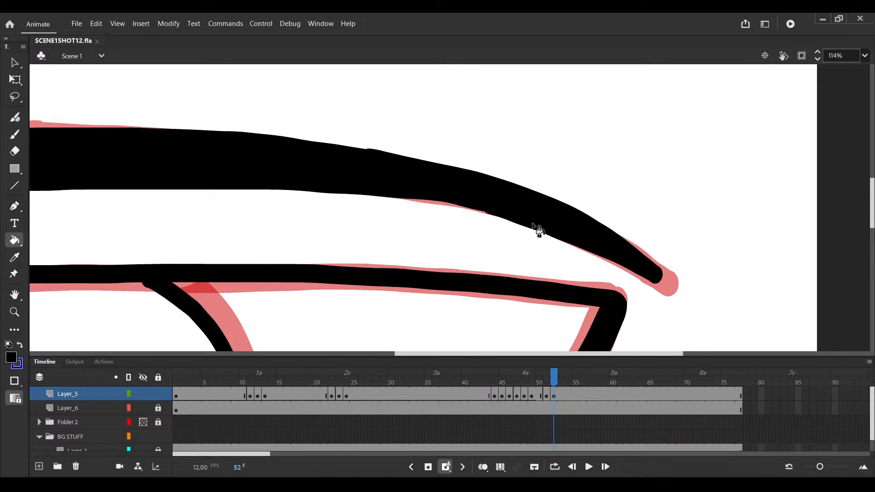
Reshape the upper edge of the eyebrow's outer tail to make the tail thinner
{"action": "scroll", "coordinate": [455, 195], "scroll_direction": "down", "scroll_amount": 1}
{"action": "key", "text": "v"}
{"action": "mouse_move", "coordinate": [387, 179]}
{"action": "left_mouse_down"}
{"action": "mouse_move", "coordinate": [605, 318]}
{"action": "mouse_move", "coordinate": [513, 250]}
{"action": "left_mouse_up"}
{"action": "scroll", "coordinate": [497, 230], "scroll_direction": "down", "scroll_amount": 3}
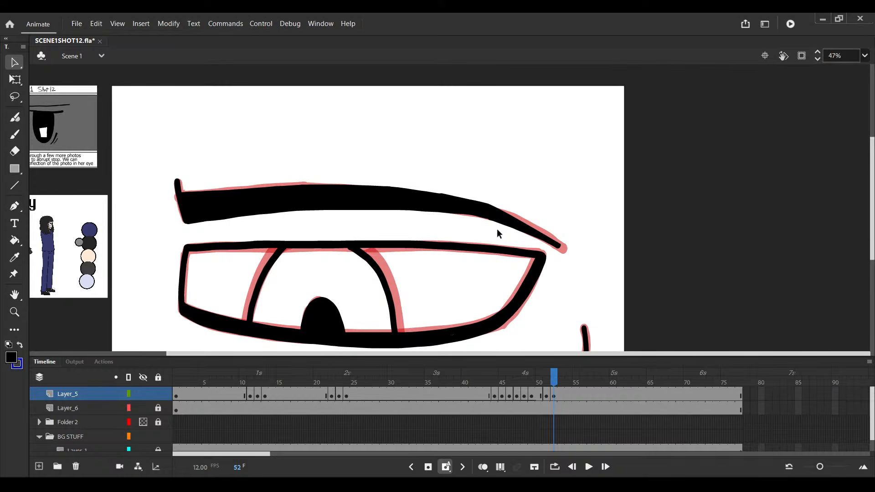
Adjust the tip of the eyebrow's outer tail on frame 52 and save the file
{"action": "key", "text": "ctrl+s"}
{"action": "scroll", "coordinate": [555, 249], "scroll_direction": "up", "scroll_amount": 4}
{"action": "mouse_move", "coordinate": [562, 214]}
{"action": "left_mouse_down"}
{"action": "mouse_move", "coordinate": [573, 224]}
{"action": "mouse_move", "coordinate": [569, 207]}
{"action": "left_mouse_up"}
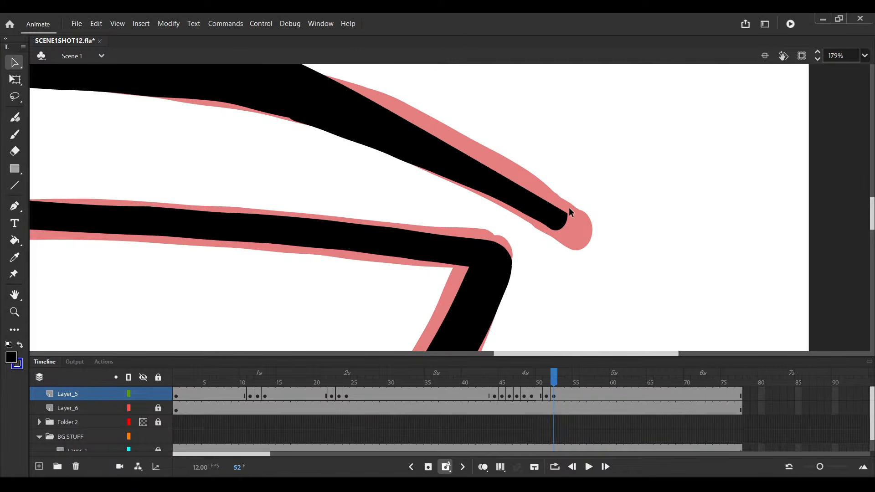
{"action": "scroll", "coordinate": [562, 271], "scroll_direction": "down", "scroll_amount": 3}
{"action": "key", "text": "ctrl+s"}
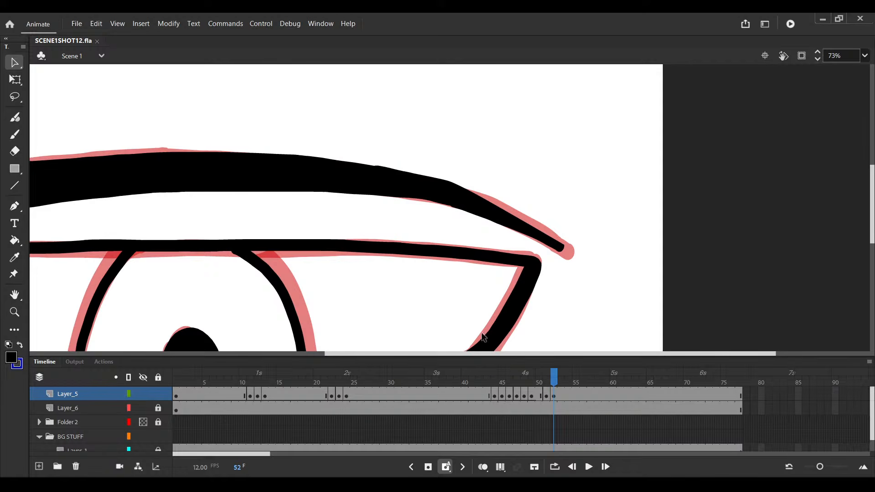
Clear the carried-over eye and eyebrow drawing from frame 53 on Layer_5 and save the file
{"action": "scroll", "coordinate": [484, 338], "scroll_direction": "down", "scroll_amount": 1}
{"action": "left_click", "coordinate": [562, 397]}
{"action": "scroll", "coordinate": [444, 294], "scroll_direction": "down", "scroll_amount": 2}
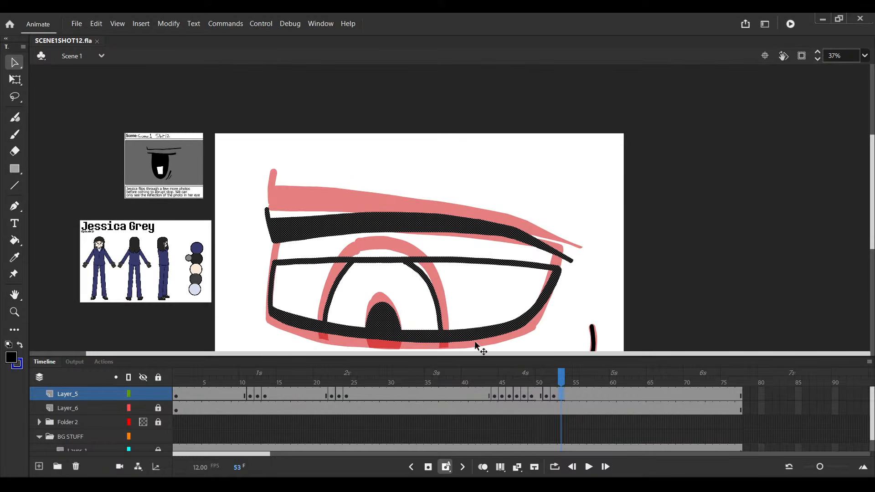
{"action": "key", "text": "Delete"}
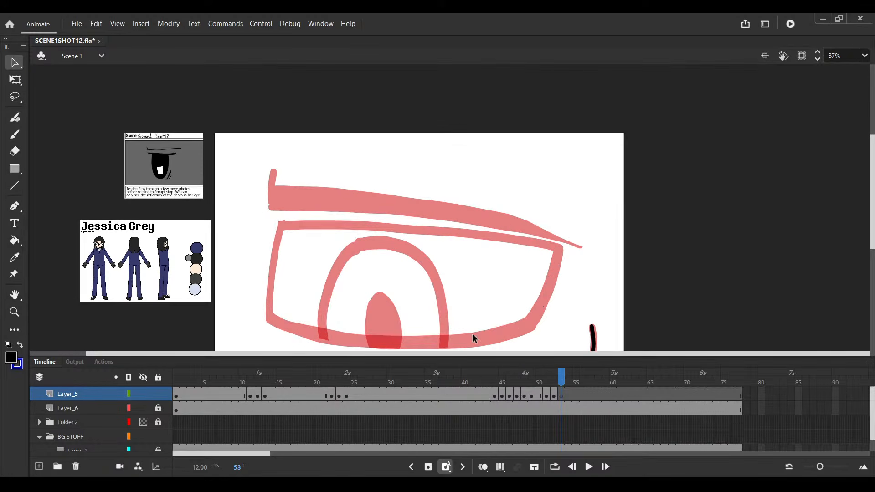
{"action": "scroll", "coordinate": [365, 207], "scroll_direction": "down", "scroll_amount": 1}
{"action": "scroll", "coordinate": [394, 278], "scroll_direction": "up", "scroll_amount": 2}
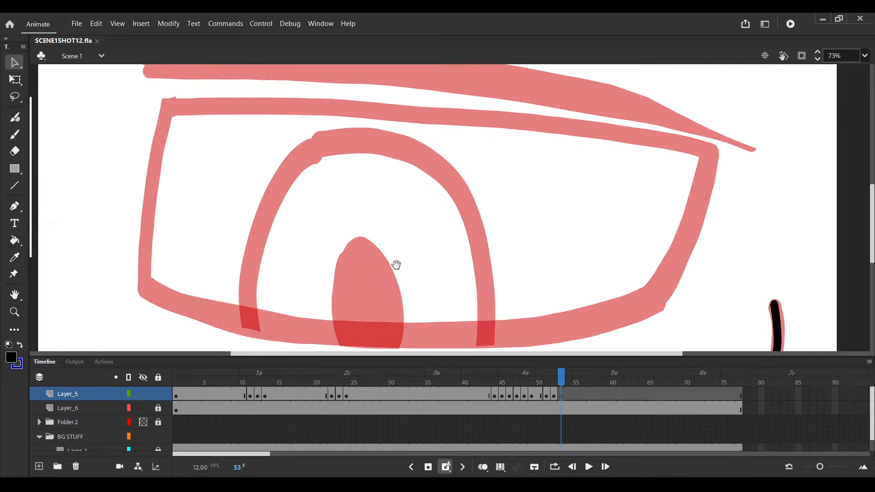
Paint the inner side of the eye outline on frame 53 over the pink sketch, from the upper to the lower corner
{"action": "key", "text": "b"}
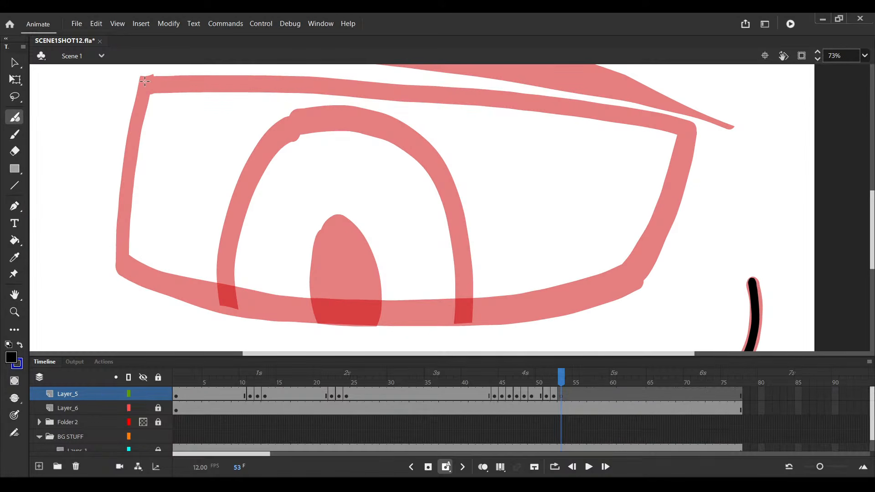
{"action": "left_click_drag", "start_coordinate": [145, 82], "coordinate": [125, 199]}
{"action": "key", "text": "ctrl+z"}
{"action": "left_click", "coordinate": [143, 84]}
{"action": "key", "text": "ctrl+z"}
{"action": "left_click_drag", "start_coordinate": [145, 83], "coordinate": [124, 272]}
{"action": "left_click_drag", "start_coordinate": [205, 149], "coordinate": [162, 188]}
{"action": "scroll", "coordinate": [105, 123], "scroll_direction": "down", "scroll_amount": 1}
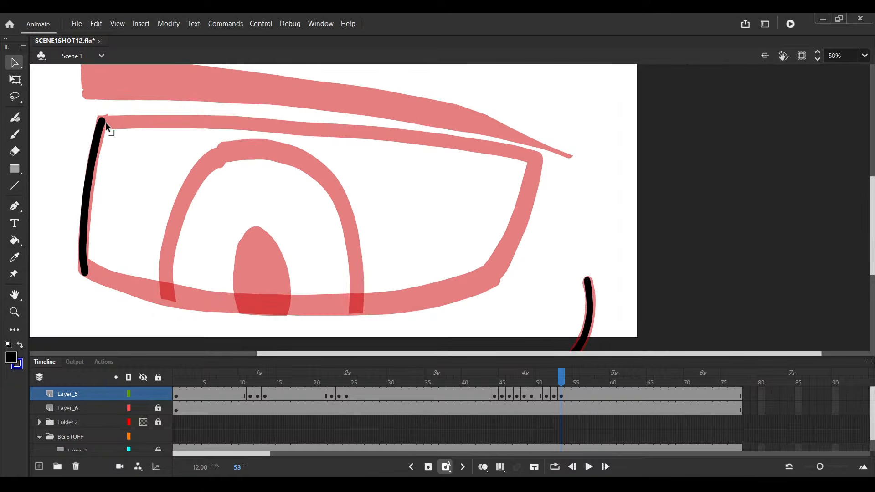
Paint the upper lid line from the top of the inner side to the outer corner
{"action": "left_click", "coordinate": [103, 122], "text": "ctrl"}
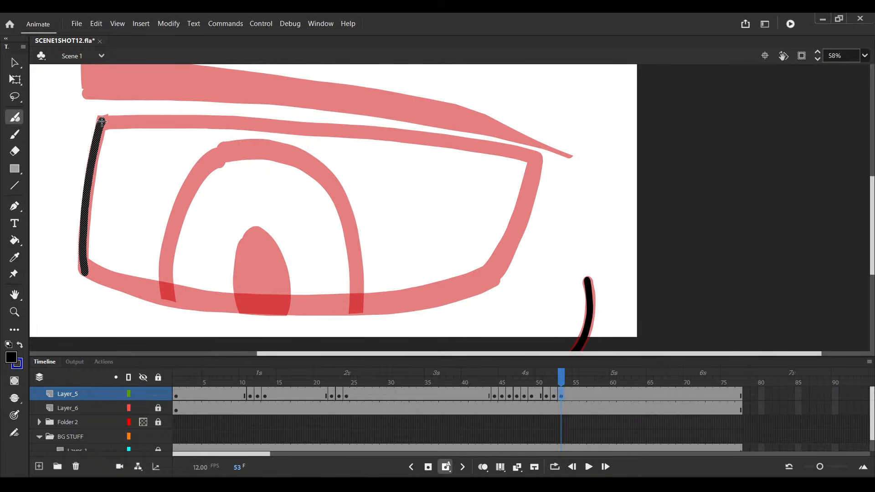
{"action": "left_click_drag", "start_coordinate": [101, 121], "coordinate": [533, 159]}
{"action": "left_click", "coordinate": [534, 159], "text": "ctrl"}
Paint the lower lid line and the outer side of the eye, closing the outline
{"action": "left_click", "coordinate": [83, 258]}
{"action": "key", "text": "ctrl+z"}
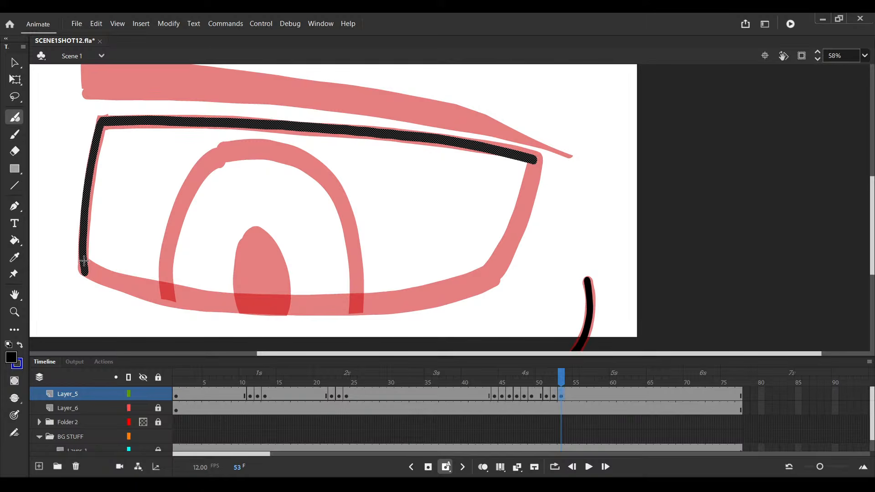
{"action": "key", "text": "ctrl+y"}
{"action": "left_click", "coordinate": [85, 268], "text": "ctrl"}
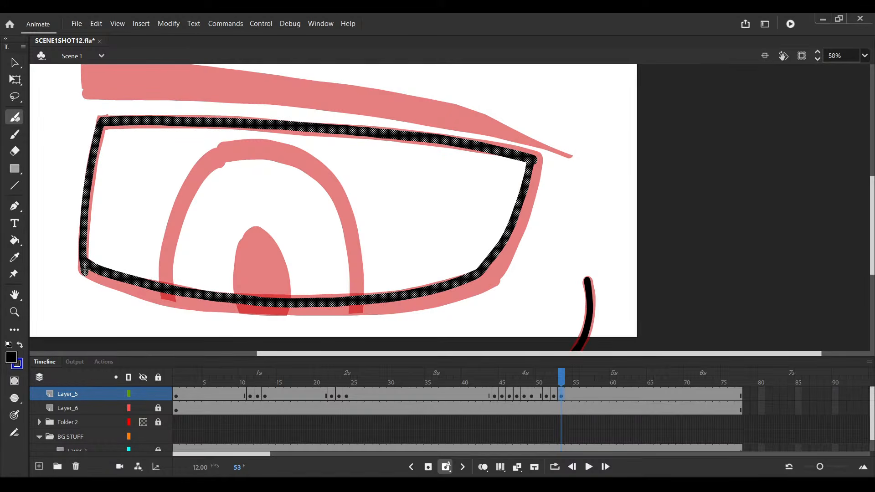
Thicken the eye's outer side and lower lid line, fill the remaining gap in the lower lid, and save the file
{"action": "scroll", "coordinate": [528, 195], "scroll_direction": "up", "scroll_amount": 4}
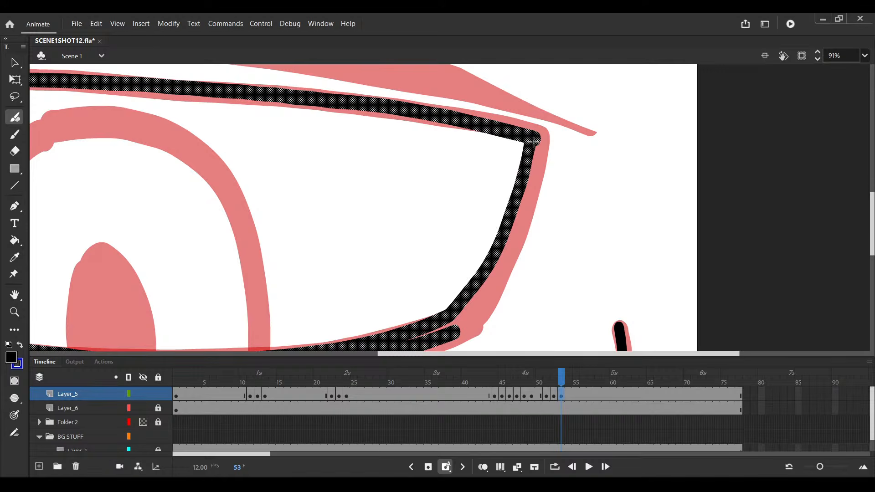
{"action": "mouse_move", "coordinate": [534, 142]}
{"action": "left_mouse_down"}
{"action": "mouse_move", "coordinate": [454, 332]}
{"action": "mouse_move", "coordinate": [571, 238]}
{"action": "left_mouse_up"}
{"action": "key", "text": "space"}
{"action": "scroll", "coordinate": [97, 244], "scroll_direction": "down", "scroll_amount": 3}
{"action": "key", "text": "space"}
{"action": "left_click_drag", "start_coordinate": [128, 220], "coordinate": [184, 226]}
{"action": "scroll", "coordinate": [275, 231], "scroll_direction": "up", "scroll_amount": 3}
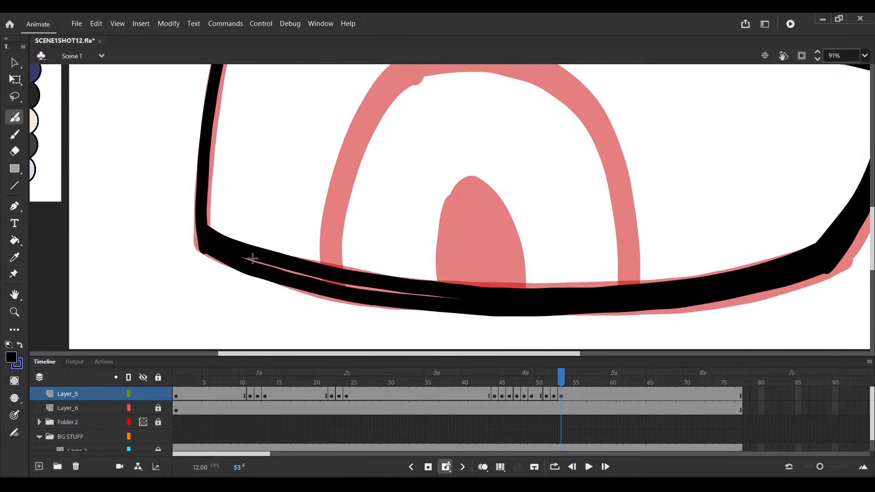
{"action": "left_click_drag", "start_coordinate": [240, 258], "coordinate": [458, 297]}
{"action": "key", "text": "ctrl+s"}
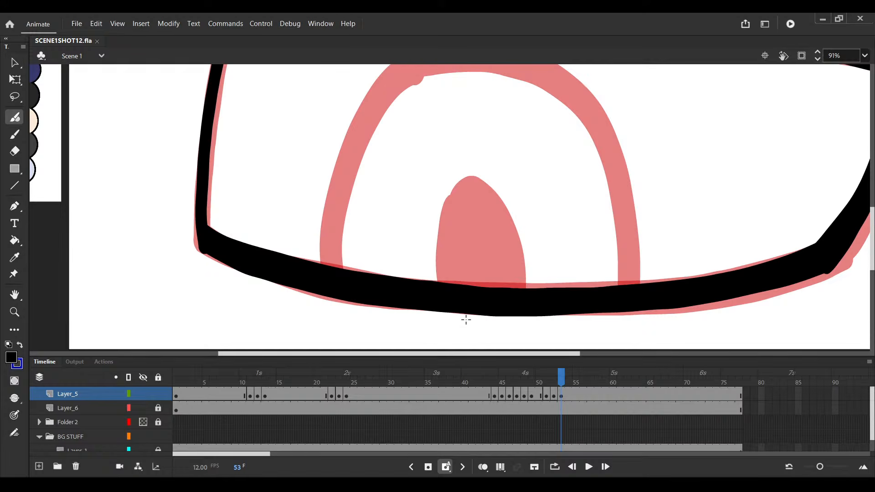
{"action": "key", "text": "space"}
{"action": "left_click_drag", "start_coordinate": [512, 229], "coordinate": [419, 280]}
{"action": "key", "text": "v"}
{"action": "key", "text": "space"}
{"action": "left_click_drag", "start_coordinate": [522, 329], "coordinate": [528, 314]}
{"action": "left_click", "coordinate": [536, 332]}
{"action": "key", "text": "b"}
{"action": "left_click", "coordinate": [534, 329]}
{"action": "key", "text": "ctrl+z"}
{"action": "left_click", "coordinate": [534, 329]}
{"action": "key", "text": "ctrl+z"}
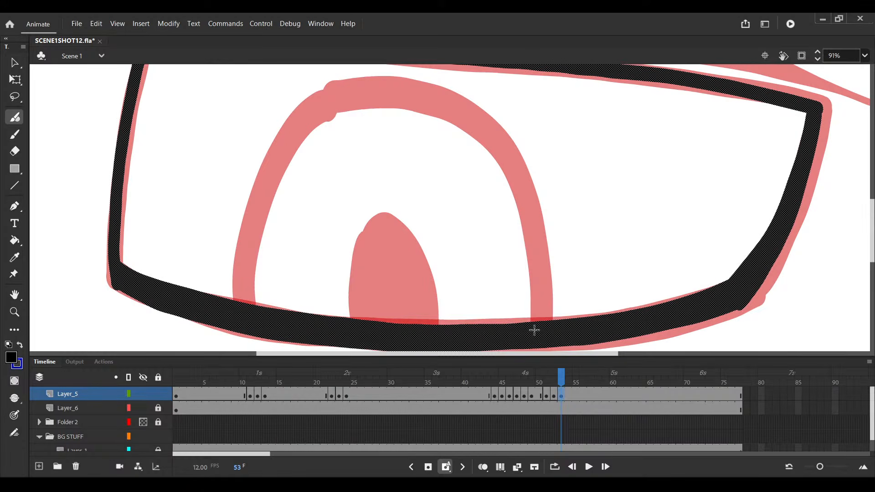
{"action": "left_click", "coordinate": [534, 330]}
{"action": "key", "text": "ctrl+z"}
{"action": "left_click_drag", "start_coordinate": [531, 324], "coordinate": [515, 199]}
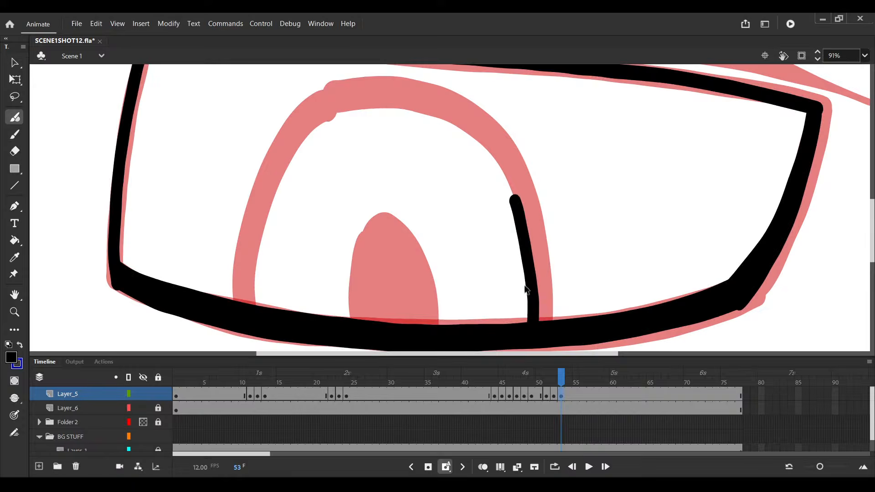
{"action": "key", "text": "ctrl+z"}
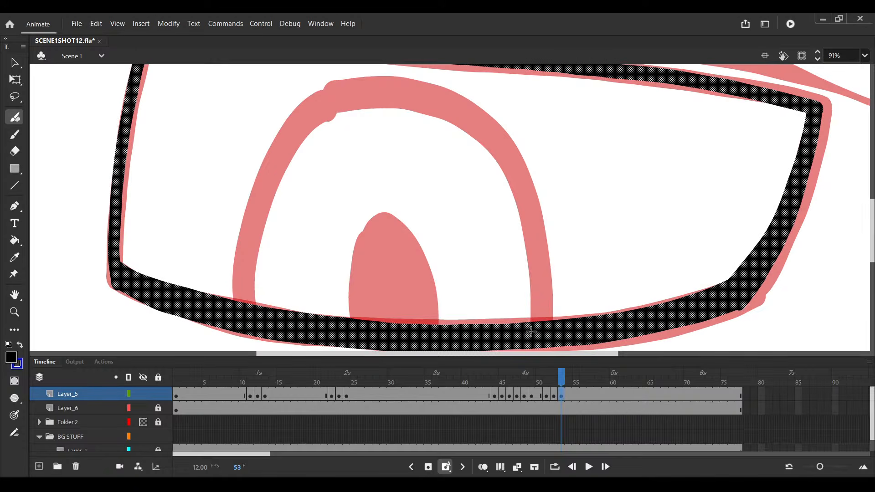
Paint the iris as one arch rising from the lower lid and returning to it, and save the file
{"action": "left_click", "coordinate": [535, 326]}
{"action": "key", "text": "ctrl+z"}
{"action": "left_click", "coordinate": [534, 325]}
{"action": "key", "text": "ctrl+z"}
{"action": "mouse_move", "coordinate": [534, 334]}
{"action": "left_mouse_down"}
{"action": "mouse_move", "coordinate": [257, 301]}
{"action": "mouse_move", "coordinate": [281, 288]}
{"action": "left_mouse_up"}
{"action": "key", "text": "ctrl+s"}
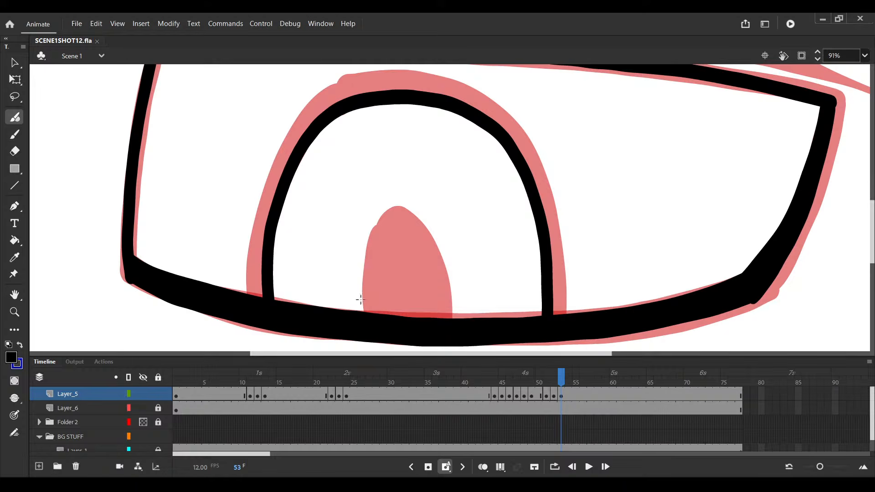
Paint the pupil outline on the lower lid, fill it with black, and save the file
{"action": "scroll", "coordinate": [363, 315], "scroll_direction": "up", "scroll_amount": 1}
{"action": "scroll", "coordinate": [364, 324], "scroll_direction": "up", "scroll_amount": 2}
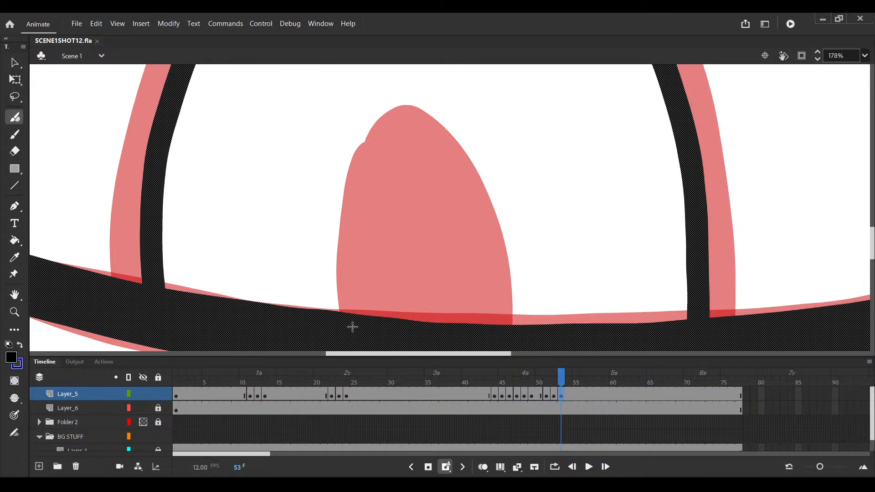
{"action": "key", "text": "k"}
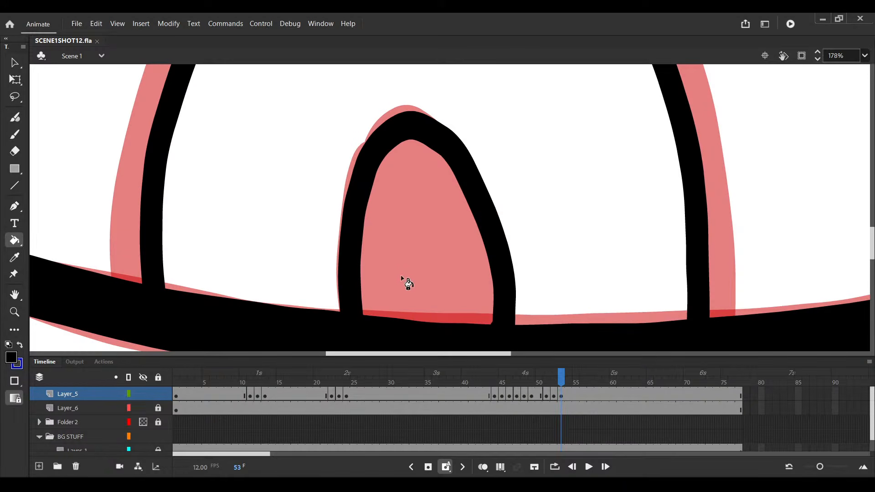
{"action": "left_click", "coordinate": [407, 265]}
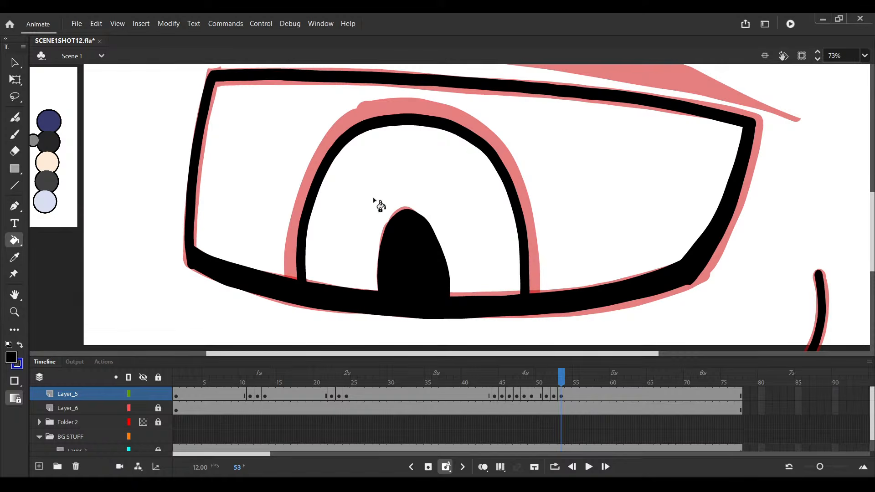
{"action": "key", "text": "ctrl+s"}
{"action": "scroll", "coordinate": [378, 203], "scroll_direction": "down", "scroll_amount": 1}
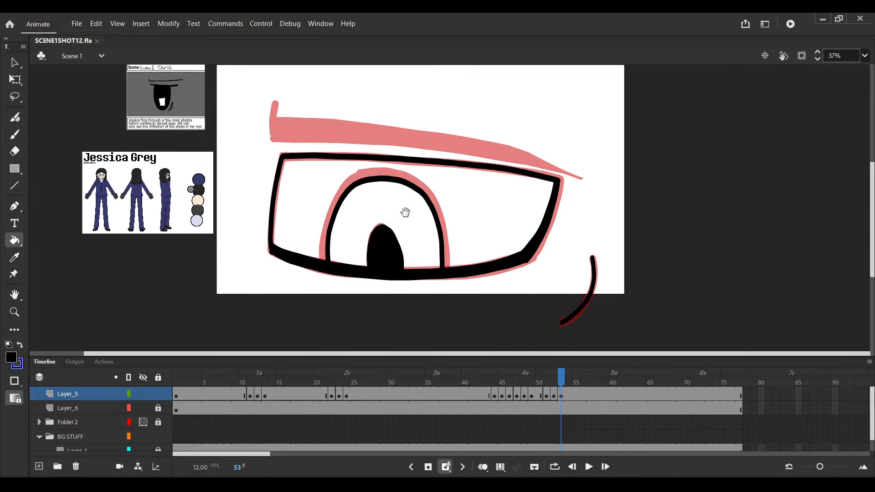
Paint the eyebrow's short inner edge over the pink sketch on frame 53
{"action": "scroll", "coordinate": [426, 179], "scroll_direction": "up", "scroll_amount": 3}
{"action": "left_click_drag", "start_coordinate": [217, 112], "coordinate": [213, 121]}
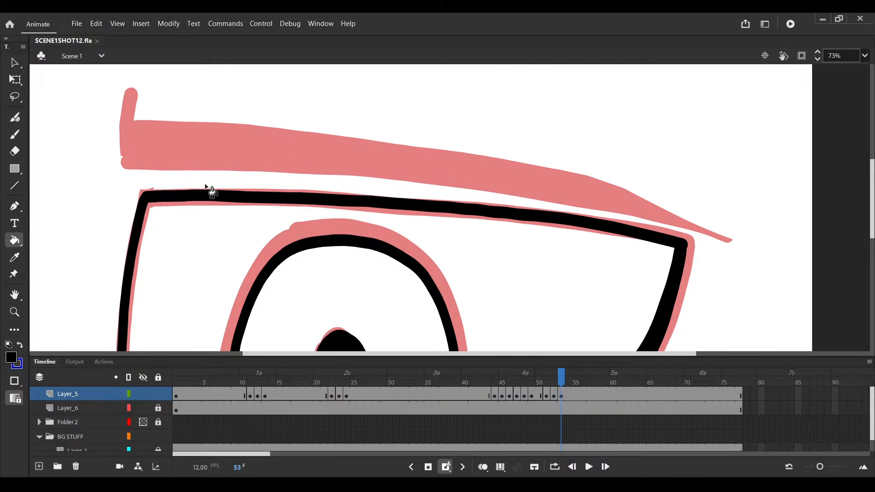
{"action": "key", "text": "b"}
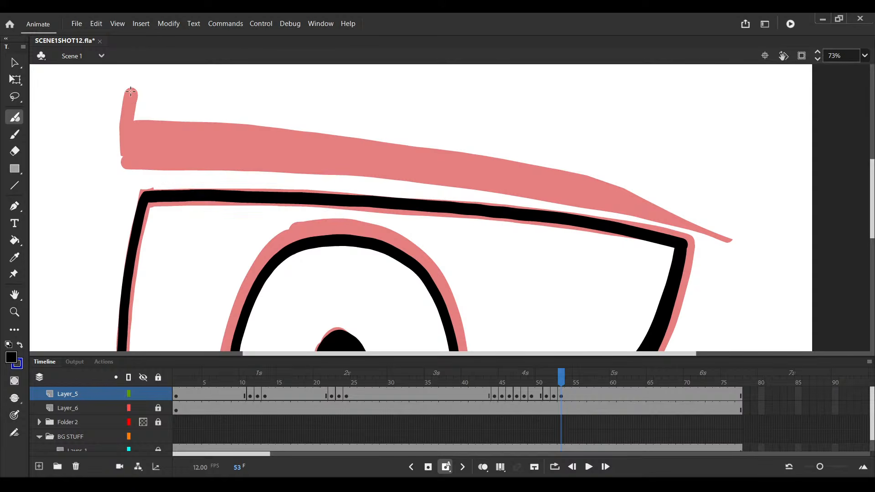
{"action": "left_click_drag", "start_coordinate": [131, 89], "coordinate": [126, 164]}
{"action": "left_click_drag", "start_coordinate": [169, 149], "coordinate": [141, 155]}
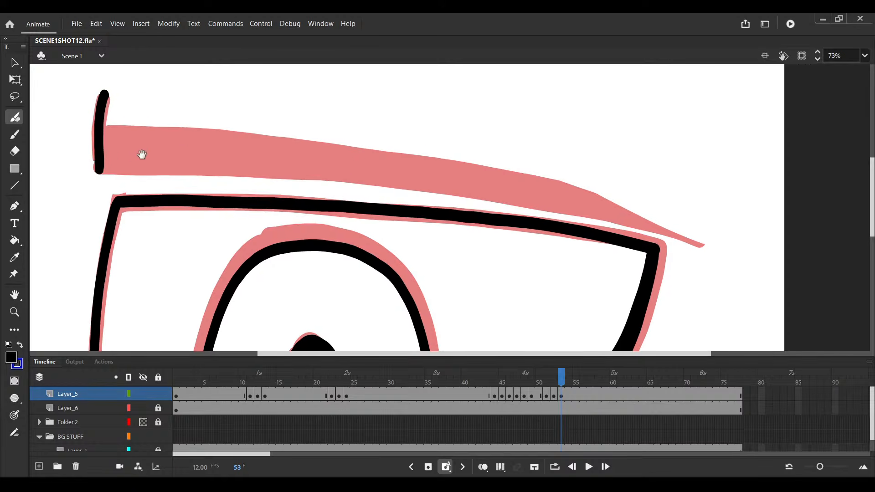
Paint the eyebrow's lower and upper edges from the inner edge to the outer tip, and save the file
{"action": "scroll", "coordinate": [140, 156], "scroll_direction": "down", "scroll_amount": 1}
{"action": "left_click", "coordinate": [106, 167], "text": "ctrl"}
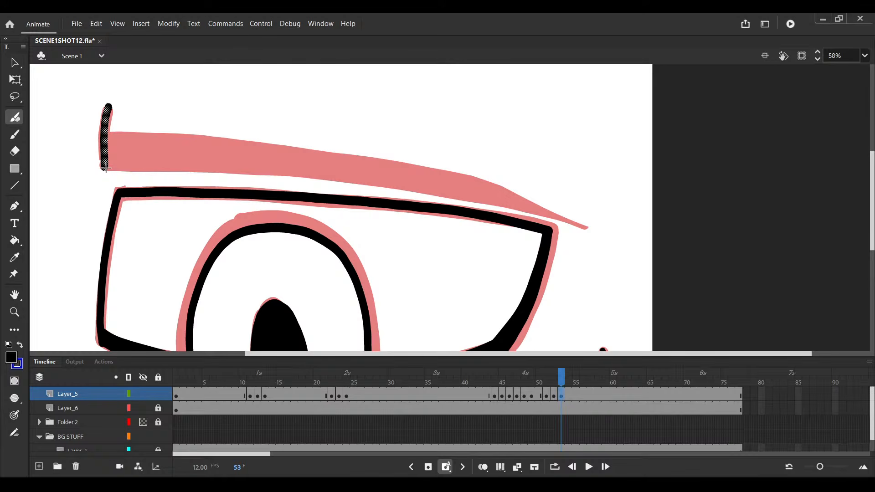
{"action": "left_click_drag", "start_coordinate": [105, 169], "coordinate": [586, 228]}
{"action": "left_click", "coordinate": [583, 227], "text": "ctrl"}
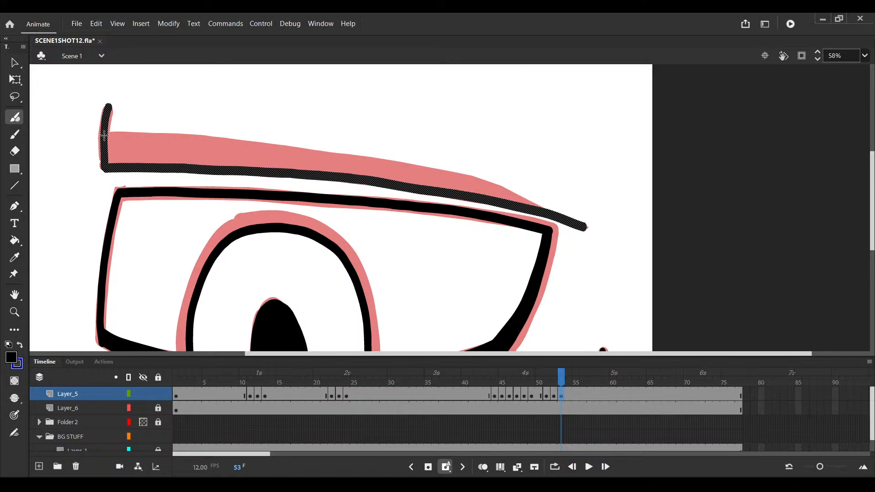
{"action": "left_click", "coordinate": [478, 307], "text": "ctrl"}
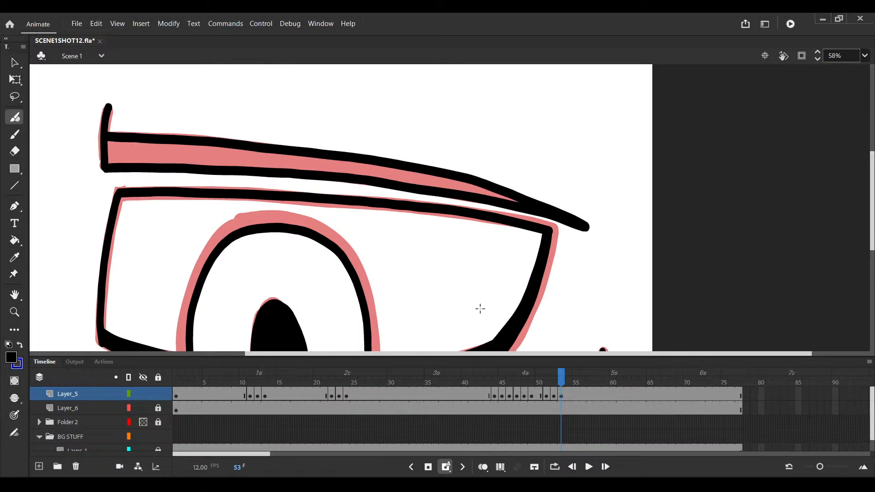
{"action": "key", "text": "ctrl+s"}
Fill the eyebrow outline on frame 53 with black and save the file
{"action": "left_click", "coordinate": [14, 240]}
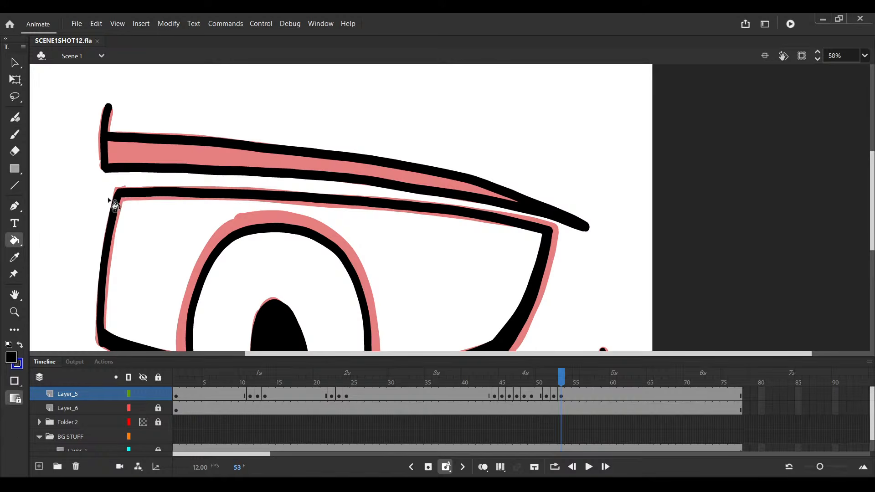
{"action": "left_click", "coordinate": [154, 170]}
{"action": "key", "text": "ctrl+s"}
{"action": "key", "text": "ctrl+minus"}
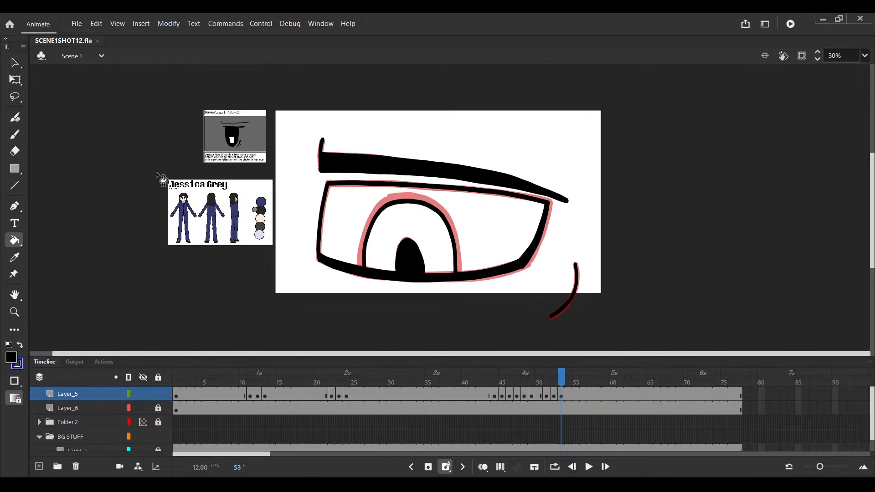
Reshape the upper edge of the eyebrow's outer tail on frame 53 to make the tail thinner
{"action": "scroll", "coordinate": [365, 265], "scroll_direction": "up", "scroll_amount": 1}
{"action": "scroll", "coordinate": [570, 185], "scroll_direction": "up", "scroll_amount": 4}
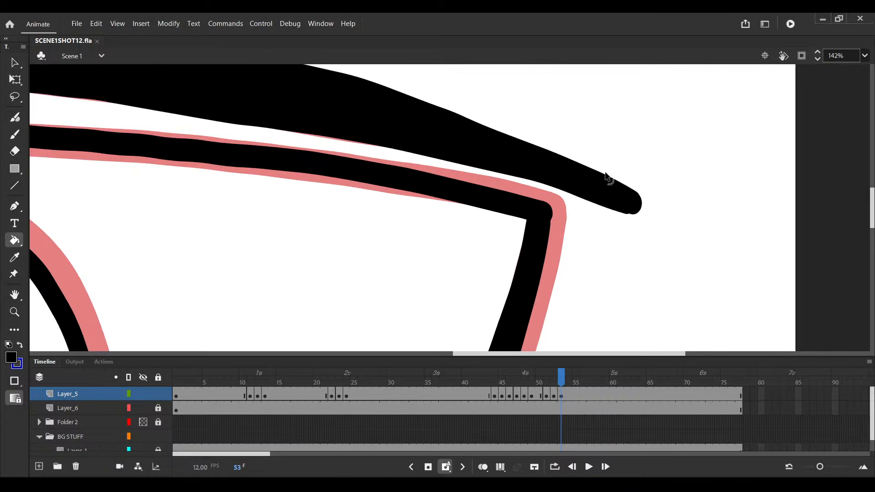
{"action": "scroll", "coordinate": [364, 80], "scroll_direction": "down", "scroll_amount": 2}
{"action": "key", "text": "v"}
{"action": "left_click_drag", "start_coordinate": [371, 84], "coordinate": [386, 127]}
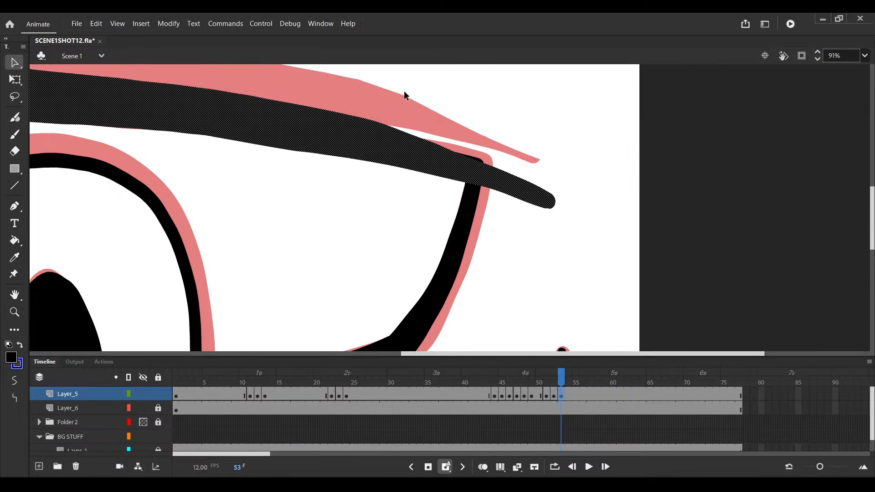
{"action": "key", "text": "ctrl+z"}
{"action": "left_click", "coordinate": [415, 80]}
{"action": "left_click_drag", "start_coordinate": [394, 91], "coordinate": [387, 91]}
Trim the eyebrow's outer tip to a narrower point with the Eraser and save the file
{"action": "left_click", "coordinate": [540, 156]}
{"action": "key", "text": "Delete"}
{"action": "scroll", "coordinate": [538, 166], "scroll_direction": "down", "scroll_amount": 2}
{"action": "scroll", "coordinate": [575, 171], "scroll_direction": "up", "scroll_amount": 2}
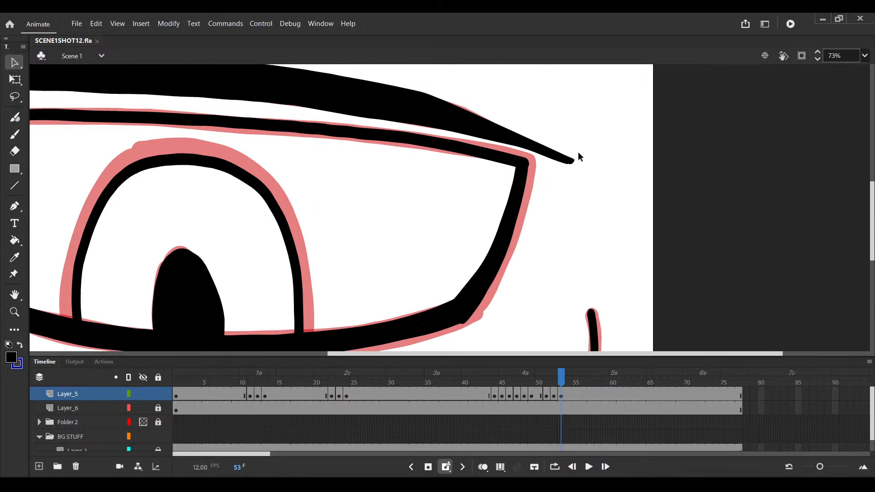
{"action": "key", "text": "e"}
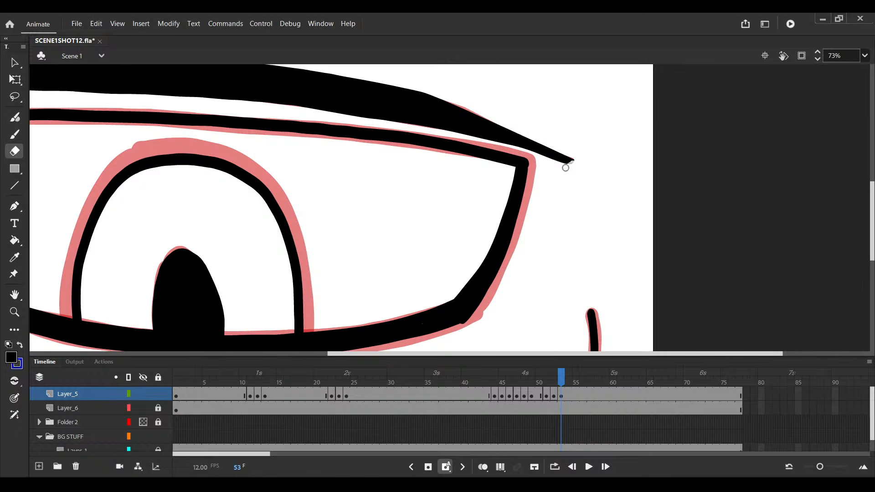
{"action": "scroll", "coordinate": [573, 171], "scroll_direction": "down", "scroll_amount": 2}
{"action": "key", "text": "ctrl+s"}
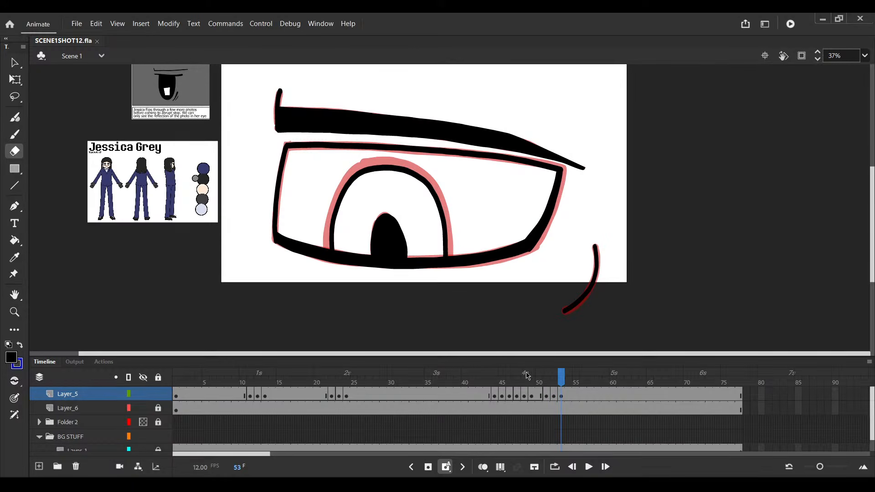
Clear the carried-over artwork on Layer_5 frame 54, paint the upper eyelid line from the inner to the outer corner, and save the file
{"action": "left_click", "coordinate": [568, 394]}
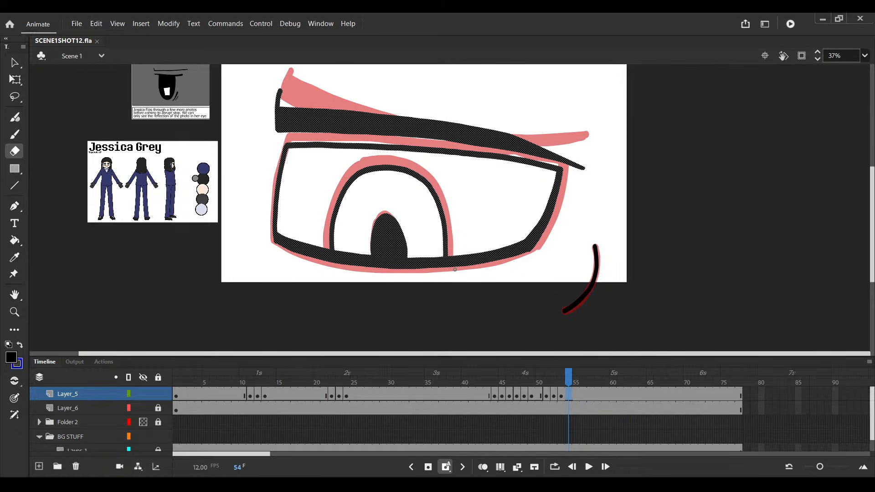
{"action": "key", "text": "Delete"}
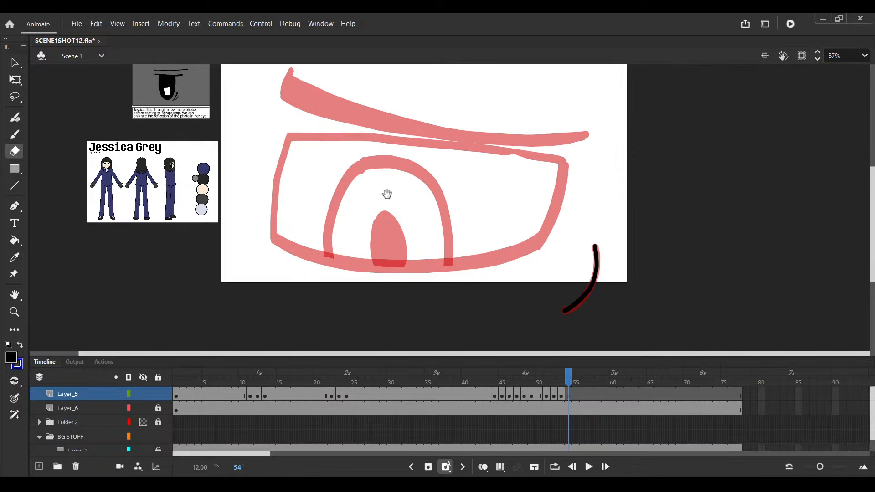
{"action": "scroll", "coordinate": [387, 193], "scroll_direction": "up", "scroll_amount": 5}
{"action": "key", "text": "b"}
{"action": "scroll", "coordinate": [141, 122], "scroll_direction": "down", "scroll_amount": 2}
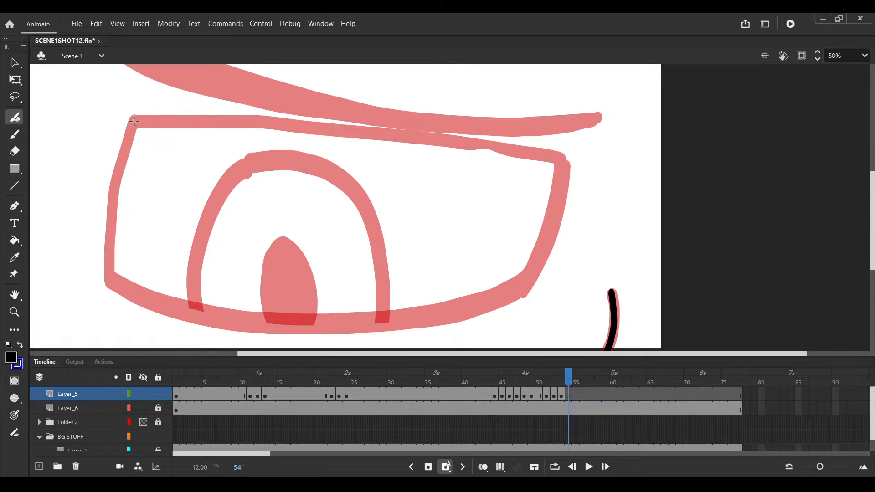
{"action": "left_click_drag", "start_coordinate": [135, 121], "coordinate": [563, 161]}
{"action": "key", "text": "ctrl+s"}
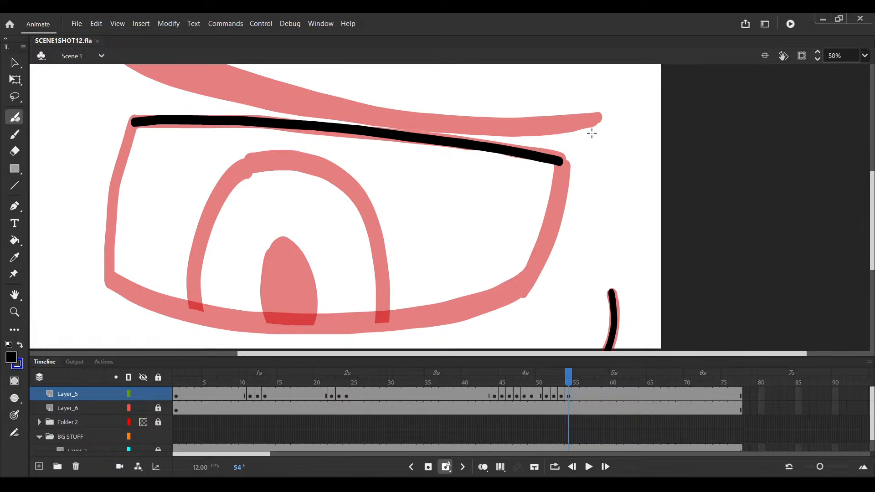
Paint the eye's inner side from the upper eyelid down to the lower inner corner and save the file
{"action": "left_click", "coordinate": [137, 123], "text": "ctrl"}
{"action": "left_click_drag", "start_coordinate": [133, 122], "coordinate": [112, 201]}
{"action": "key", "text": "ctrl+z"}
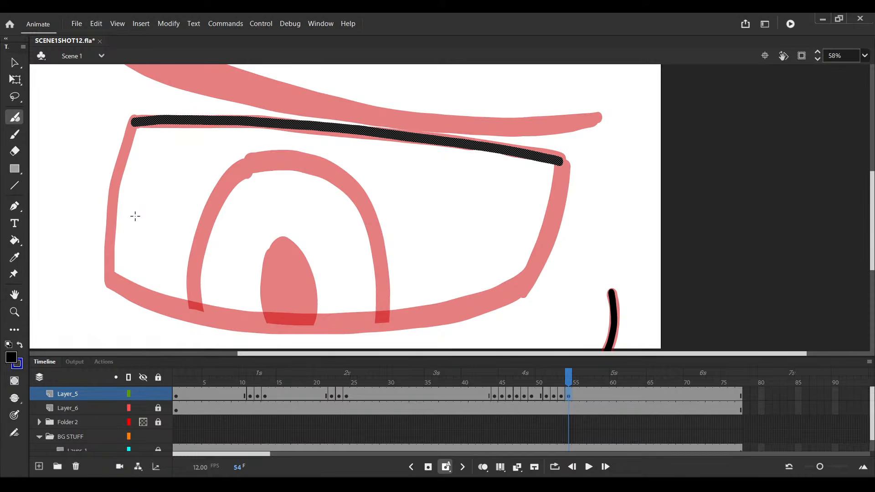
{"action": "key", "text": "ctrl+s"}
{"action": "mouse_move", "coordinate": [133, 129]}
{"action": "left_mouse_down"}
{"action": "mouse_move", "coordinate": [140, 132]}
{"action": "mouse_move", "coordinate": [111, 286]}
{"action": "left_mouse_up"}
{"action": "key", "text": "ctrl+z"}
{"action": "scroll", "coordinate": [371, 133], "scroll_direction": "right", "scroll_amount": 1}
{"action": "key", "text": "ctrl+s"}
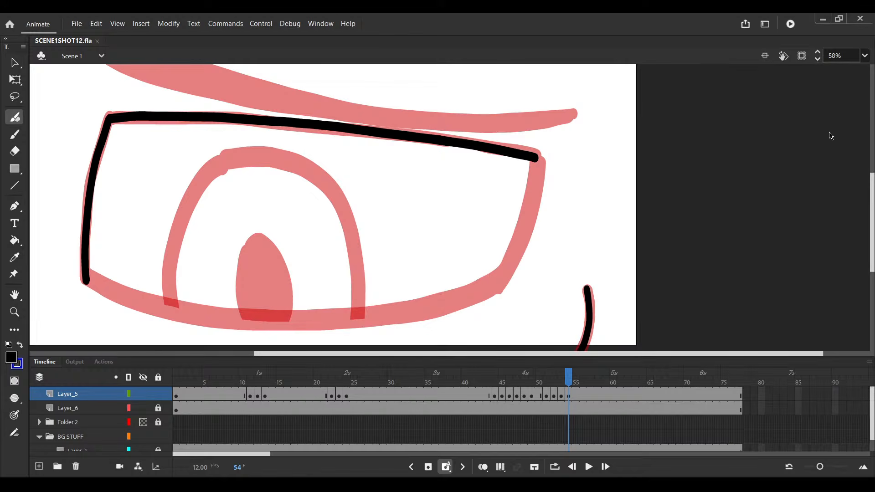
Paint the eye's outer side and lower eyelid as one line from the upper outer corner to the lower inner corner
{"action": "scroll", "coordinate": [127, 273], "scroll_direction": "left", "scroll_amount": 1}
{"action": "left_click", "coordinate": [110, 276], "text": "ctrl"}
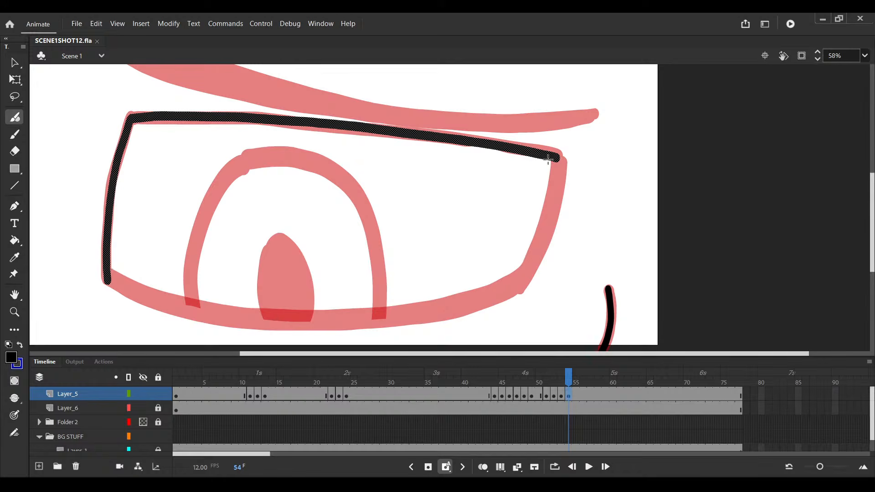
{"action": "left_click_drag", "start_coordinate": [551, 160], "coordinate": [109, 283]}
{"action": "key", "text": "v"}
{"action": "left_click", "coordinate": [109, 284]}
{"action": "key", "text": "e"}
{"action": "key", "text": "y"}
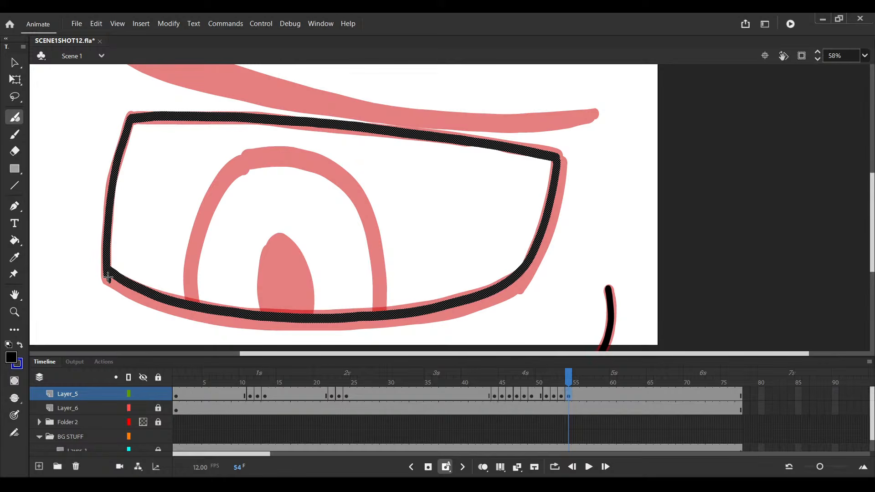
Thicken the lower eyelid and the eye's outer side with additional brush strokes, then save the file
{"action": "mouse_move", "coordinate": [108, 277]}
{"action": "left_mouse_down"}
{"action": "mouse_move", "coordinate": [549, 230]}
{"action": "mouse_move", "coordinate": [557, 159]}
{"action": "left_mouse_up"}
{"action": "key", "text": "ctrl+shift+a"}
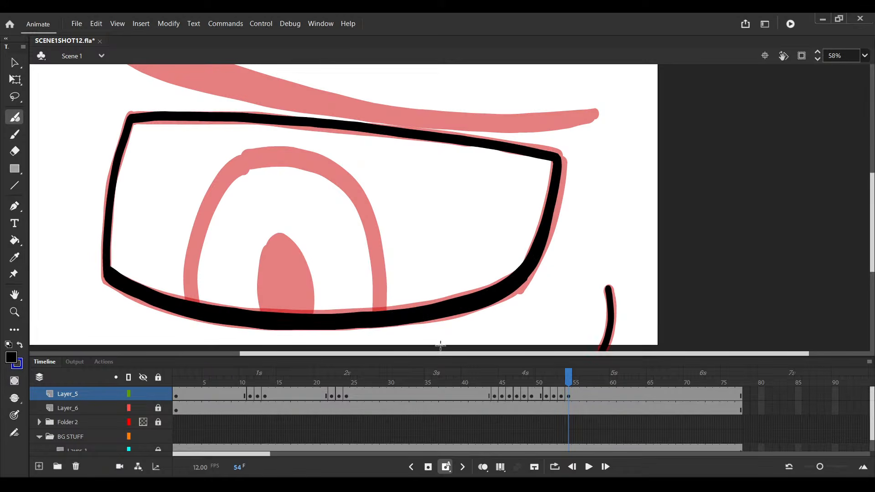
{"action": "key", "text": "ctrl+s"}
{"action": "scroll", "coordinate": [184, 276], "scroll_direction": "up", "scroll_amount": 1}
{"action": "key", "text": "v"}
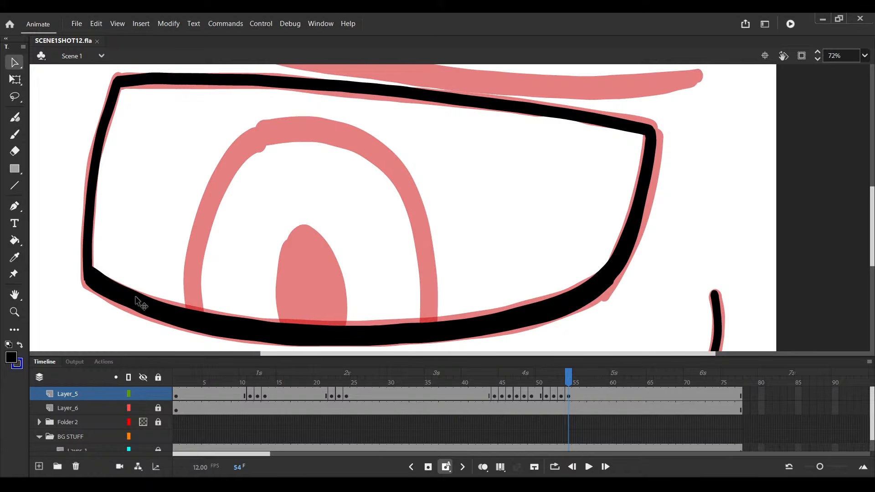
{"action": "left_click", "coordinate": [141, 297]}
{"action": "key", "text": "y"}
{"action": "left_click", "coordinate": [75, 249]}
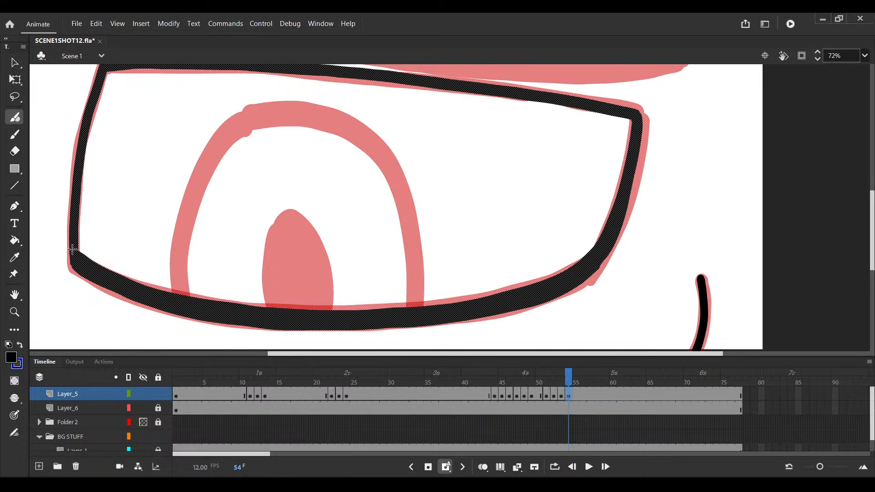
{"action": "left_click_drag", "start_coordinate": [72, 250], "coordinate": [600, 240]}
{"action": "key", "text": "ctrl+s"}
{"action": "scroll", "coordinate": [359, 270], "scroll_direction": "down", "scroll_amount": 3}
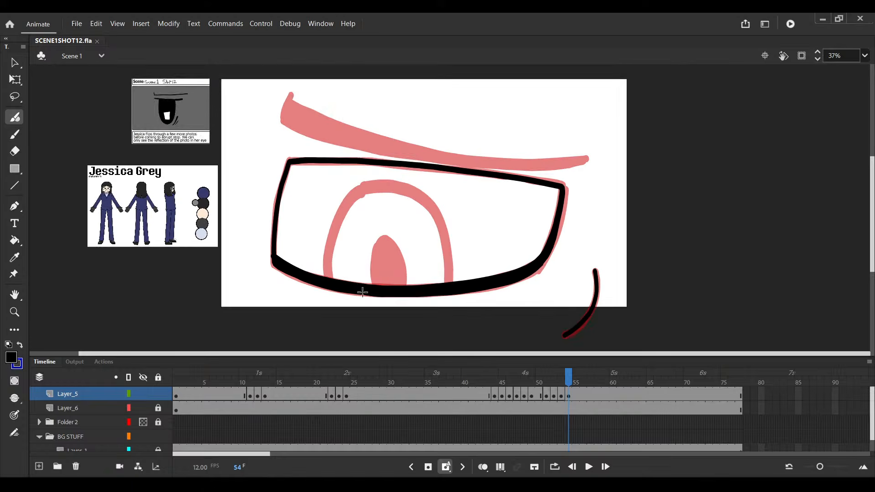
Paint the iris outline as an arch rising from the lower eyelid on frame 54 and save the file
{"action": "scroll", "coordinate": [391, 285], "scroll_direction": "up", "scroll_amount": 3}
{"action": "mouse_move", "coordinate": [402, 261]}
{"action": "left_mouse_down"}
{"action": "mouse_move", "coordinate": [327, 245]}
{"action": "mouse_move", "coordinate": [357, 235]}
{"action": "mouse_move", "coordinate": [414, 274]}
{"action": "left_mouse_up"}
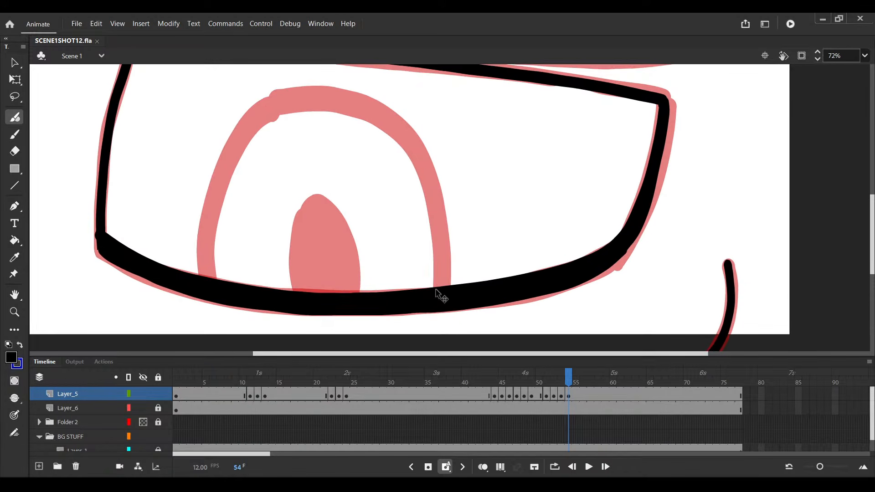
{"action": "left_click", "coordinate": [436, 293], "text": "ctrl"}
{"action": "key", "text": "ctrl+g"}
{"action": "key", "text": "ctrl+b"}
{"action": "key", "text": "ctrl+g"}
{"action": "key", "text": "ctrl+b"}
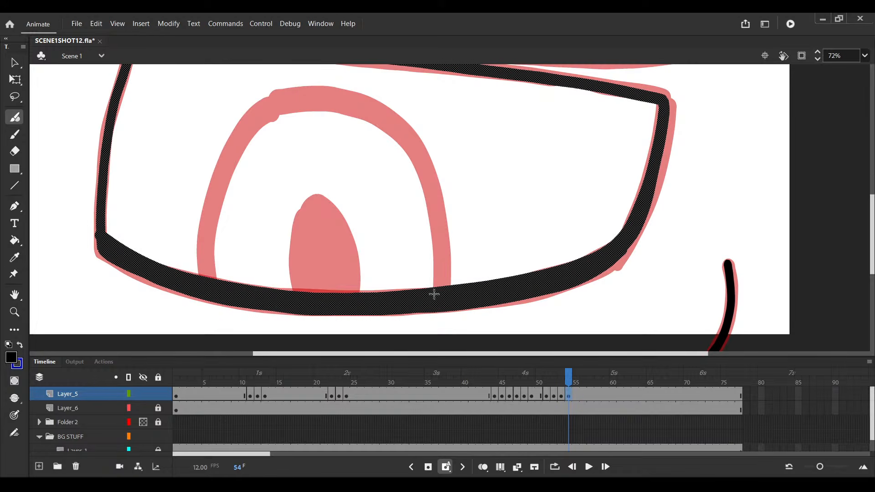
{"action": "left_click_drag", "start_coordinate": [434, 294], "coordinate": [220, 290]}
{"action": "key", "text": "ctrl+s"}
Outline the pupil as an arch on the lower eyelid, fill it with black, and save the file
{"action": "left_click_drag", "start_coordinate": [419, 272], "coordinate": [471, 285]}
{"action": "scroll", "coordinate": [408, 309], "scroll_direction": "up", "scroll_amount": 2}
{"action": "left_click", "coordinate": [403, 307], "text": "ctrl"}
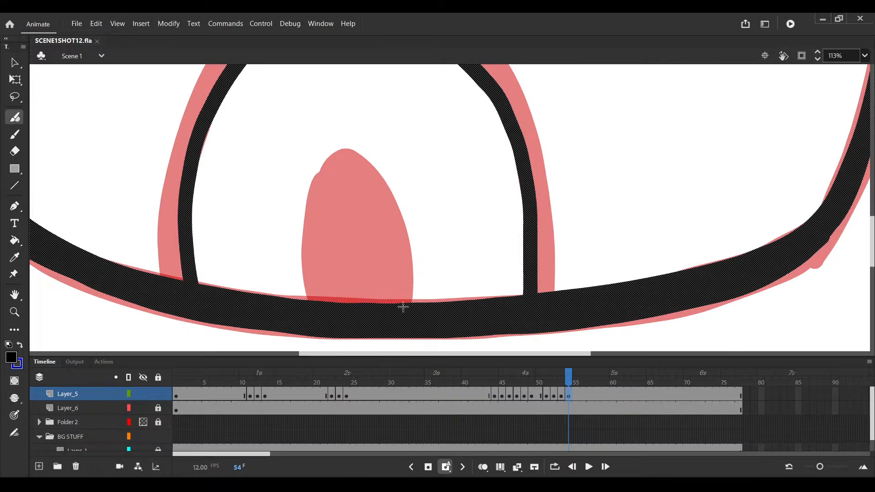
{"action": "left_click", "coordinate": [402, 307]}
{"action": "key", "text": "ctrl+z"}
{"action": "left_click_drag", "start_coordinate": [402, 308], "coordinate": [407, 273]}
{"action": "key", "text": "ctrl+z"}
{"action": "left_click_drag", "start_coordinate": [403, 311], "coordinate": [318, 298]}
{"action": "key", "text": "ctrl+s"}
{"action": "left_click", "coordinate": [14, 240]}
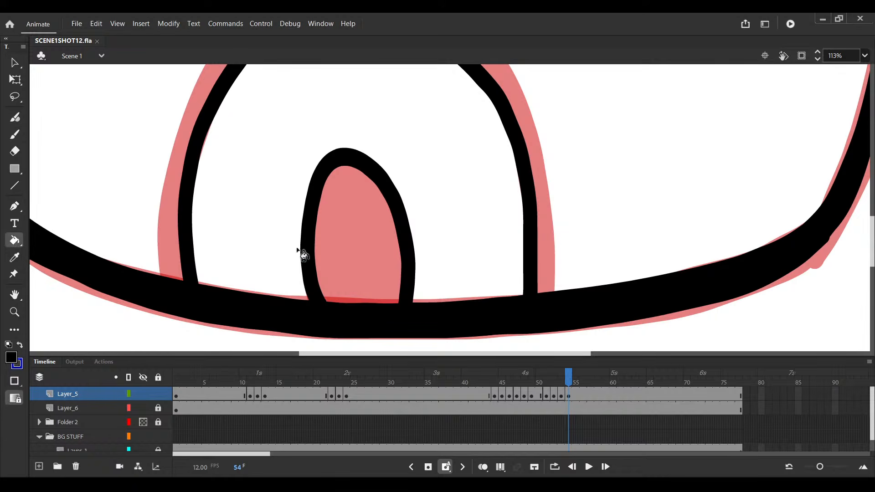
{"action": "left_click", "coordinate": [367, 238]}
{"action": "scroll", "coordinate": [367, 239], "scroll_direction": "down", "scroll_amount": 5}
{"action": "key", "text": "ctrl+s"}
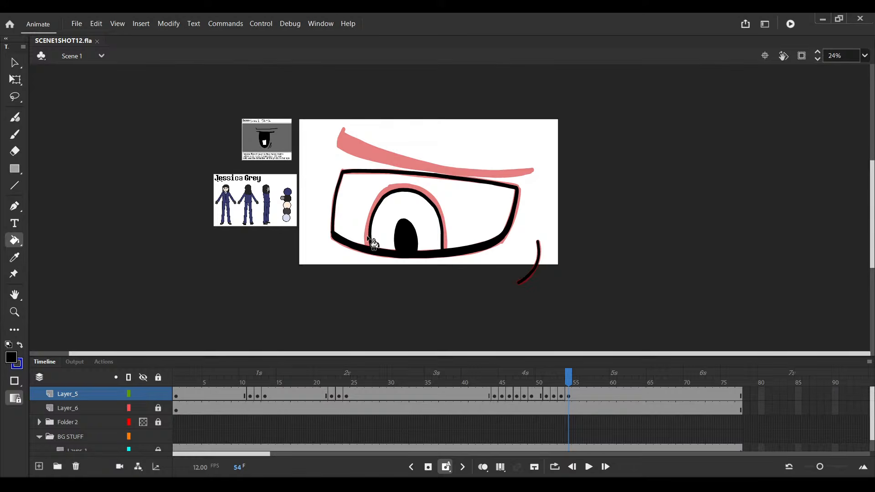
Paint the short inner edge of the eyebrow on frame 54 over the pink sketch and save the file
{"action": "scroll", "coordinate": [340, 137], "scroll_direction": "up", "scroll_amount": 5}
{"action": "key", "text": "b"}
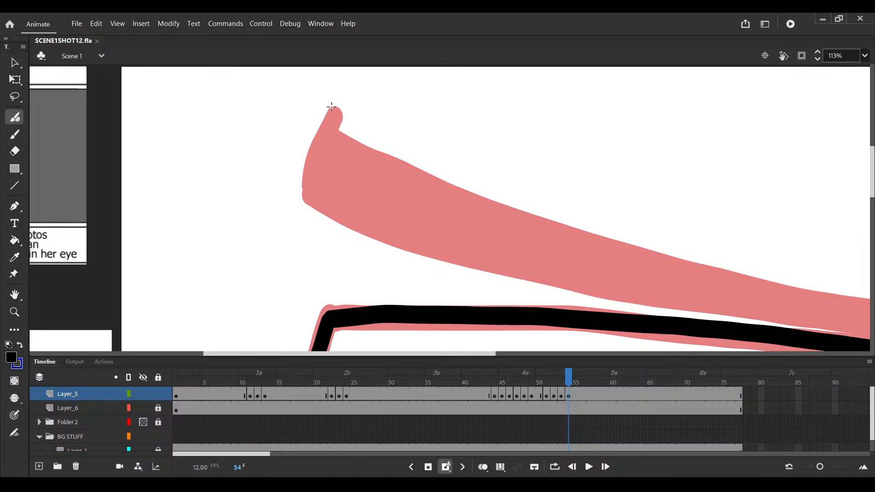
{"action": "left_click_drag", "start_coordinate": [332, 109], "coordinate": [303, 198]}
{"action": "scroll", "coordinate": [303, 198], "scroll_direction": "down", "scroll_amount": 3}
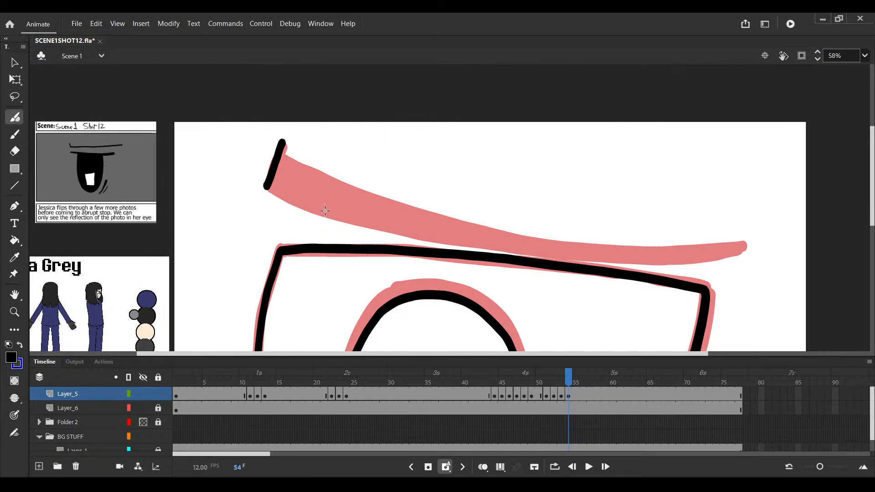
{"action": "key", "text": "ctrl+s"}
Paint the eyebrow's lower edge in one curve from the inner edge to the outer tip and save the file
{"action": "left_click_drag", "start_coordinate": [378, 200], "coordinate": [293, 179]}
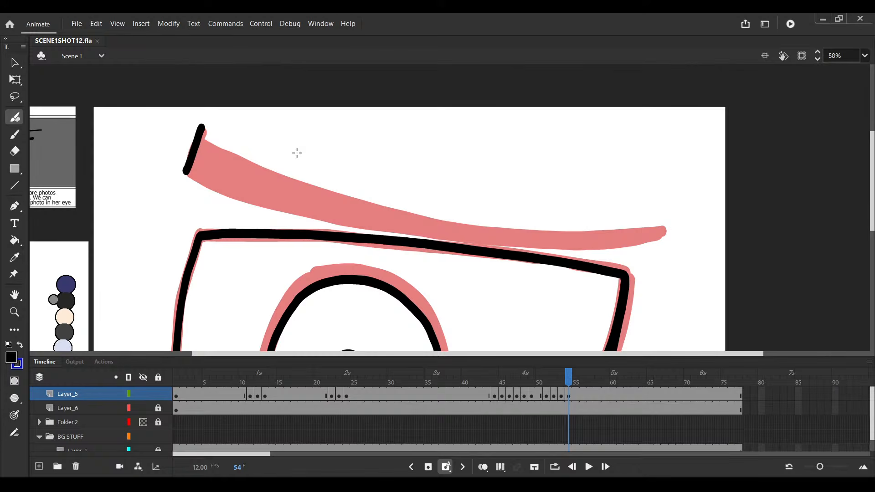
{"action": "scroll", "coordinate": [413, 244], "scroll_direction": "right", "scroll_amount": 5}
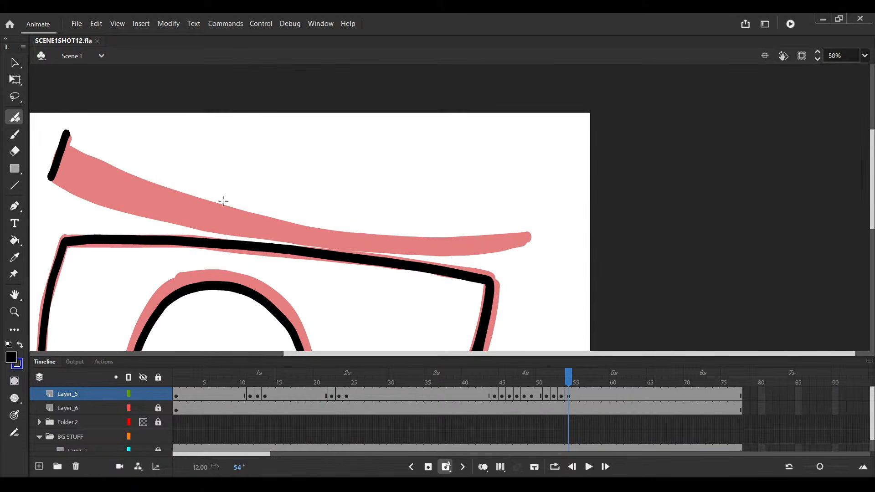
{"action": "left_click", "coordinate": [57, 178]}
{"action": "key", "text": "ctrl+z"}
{"action": "key", "text": "ctrl+z"}
{"action": "left_click_drag", "start_coordinate": [53, 179], "coordinate": [60, 187]}
{"action": "key", "text": "ctrl+z"}
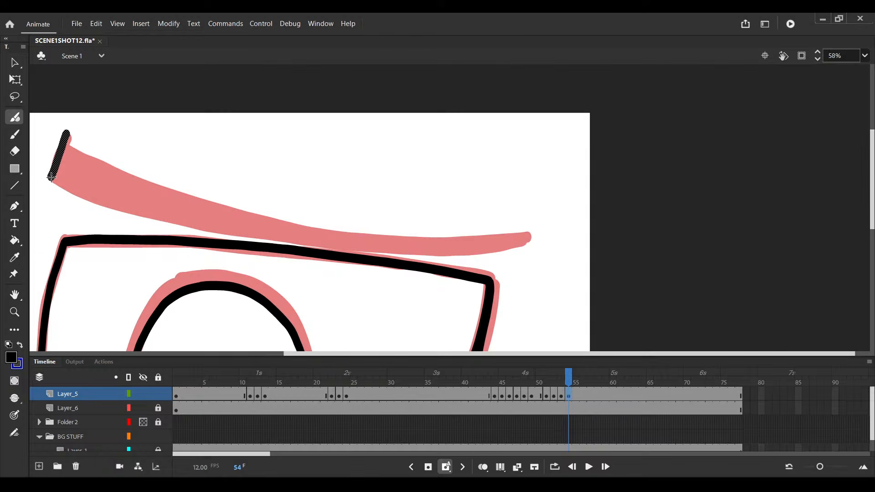
{"action": "left_click_drag", "start_coordinate": [51, 179], "coordinate": [529, 239]}
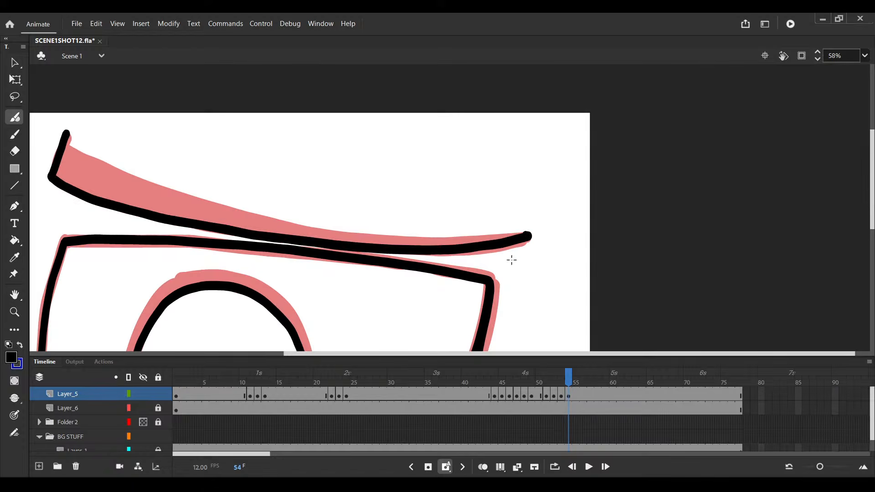
{"action": "scroll", "coordinate": [471, 284], "scroll_direction": "up", "scroll_amount": 1}
{"action": "key", "text": "ctrl+s"}
Paint the eyebrow's upper edge from the inner edge to the outer tip to close the outline
{"action": "key", "text": "v"}
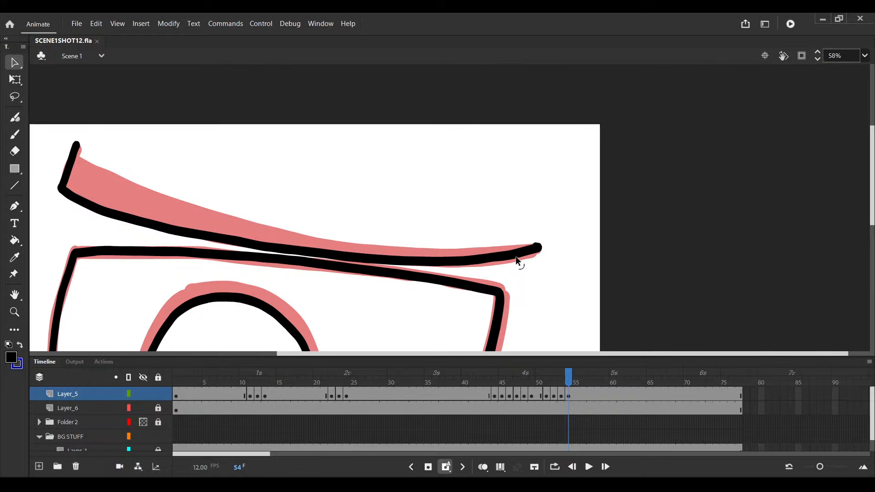
{"action": "left_click", "coordinate": [516, 256]}
{"action": "scroll", "coordinate": [77, 165], "scroll_direction": "up", "scroll_amount": 1}
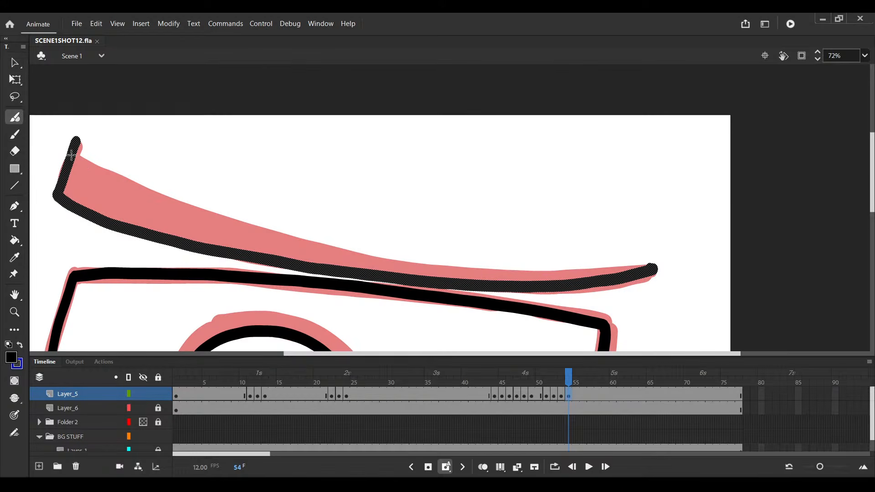
{"action": "key", "text": "b"}
{"action": "scroll", "coordinate": [88, 170], "scroll_direction": "down", "scroll_amount": 1}
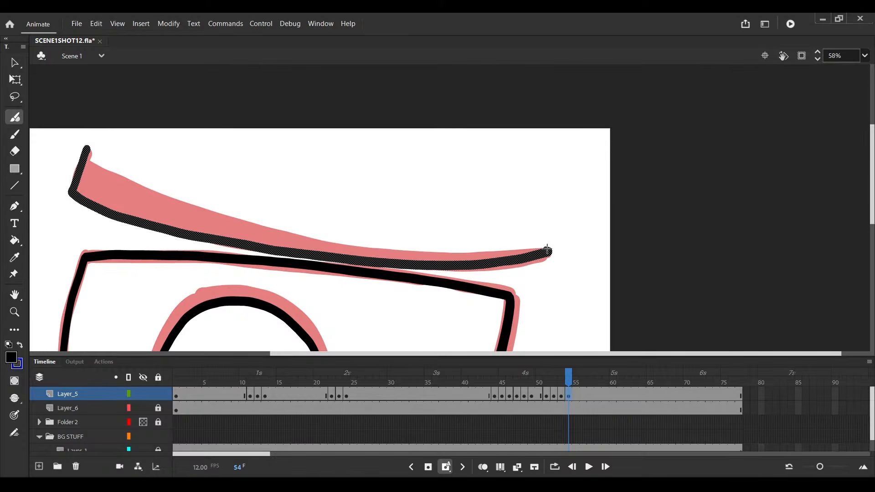
{"action": "left_click_drag", "start_coordinate": [547, 249], "coordinate": [548, 250]}
Fill the closed eyebrow outline on frame 54 with black and save the file
{"action": "left_click", "coordinate": [15, 241]}
{"action": "left_click", "coordinate": [121, 210]}
{"action": "key", "text": "ctrl+s"}
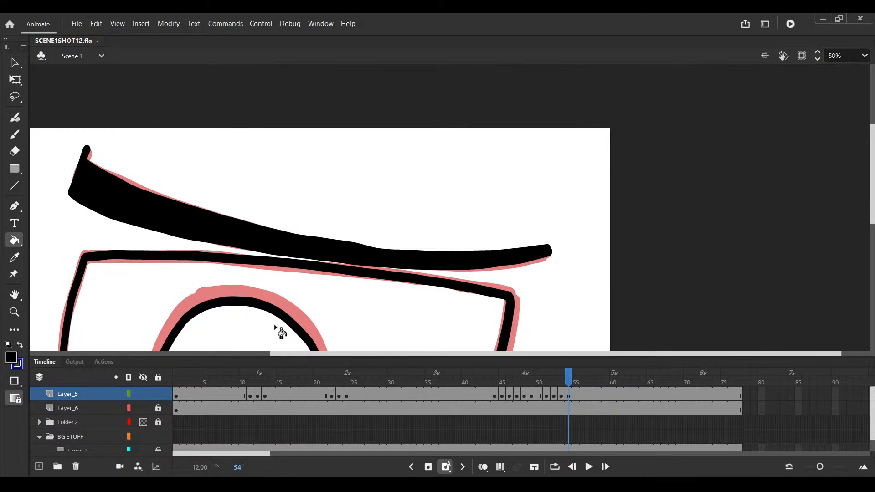
{"action": "scroll", "coordinate": [276, 327], "scroll_direction": "down", "scroll_amount": 2}
Trim the eyebrow's outer tail to a narrow point with the Eraser and save the file
{"action": "key", "text": "v"}
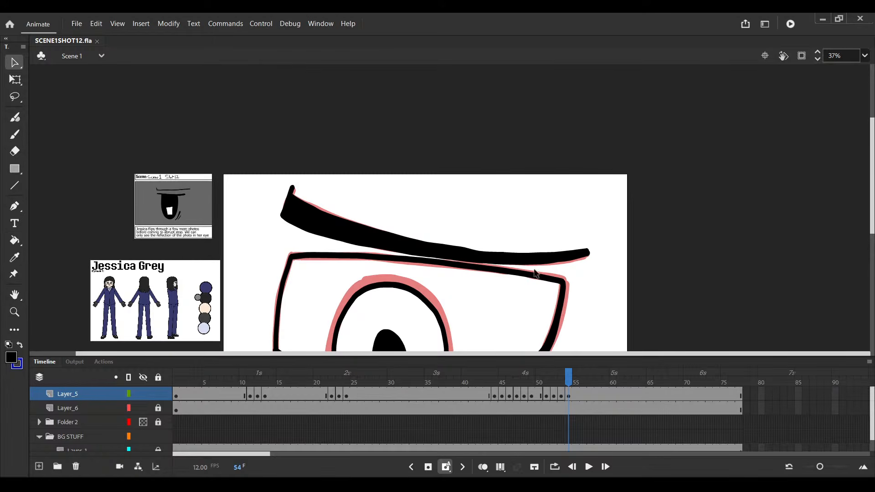
{"action": "left_click", "coordinate": [544, 258]}
{"action": "scroll", "coordinate": [551, 265], "scroll_direction": "up", "scroll_amount": 5}
{"action": "key", "text": "e"}
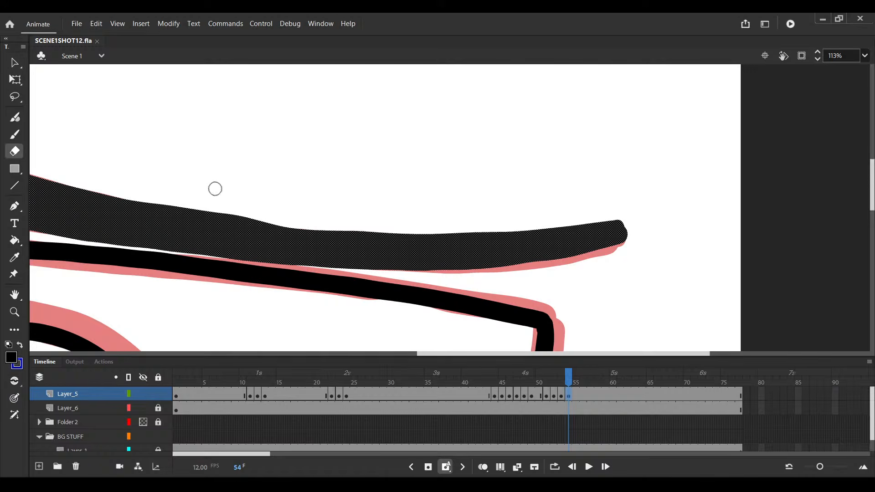
{"action": "mouse_move", "coordinate": [131, 186]}
{"action": "left_mouse_down"}
{"action": "mouse_move", "coordinate": [225, 193]}
{"action": "mouse_move", "coordinate": [217, 203]}
{"action": "mouse_move", "coordinate": [251, 207]}
{"action": "mouse_move", "coordinate": [523, 221]}
{"action": "mouse_move", "coordinate": [652, 190]}
{"action": "left_mouse_up"}
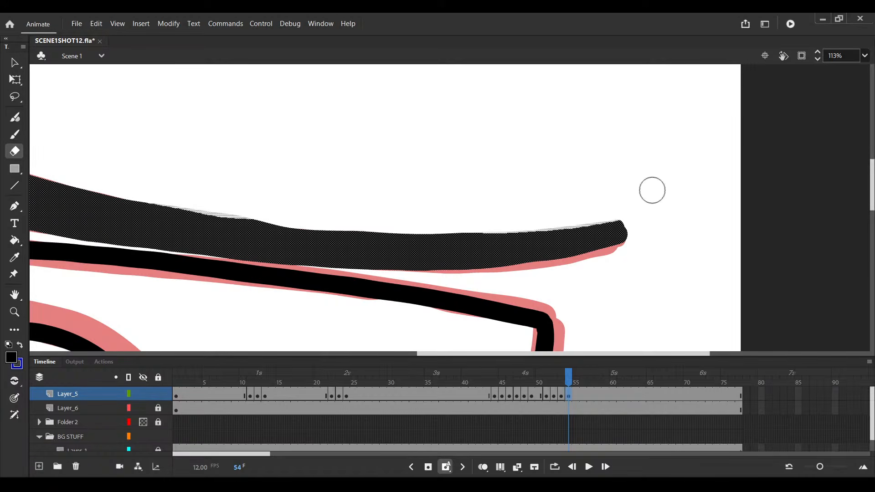
{"action": "left_click_drag", "start_coordinate": [505, 241], "coordinate": [356, 209]}
{"action": "left_click_drag", "start_coordinate": [350, 258], "coordinate": [318, 246]}
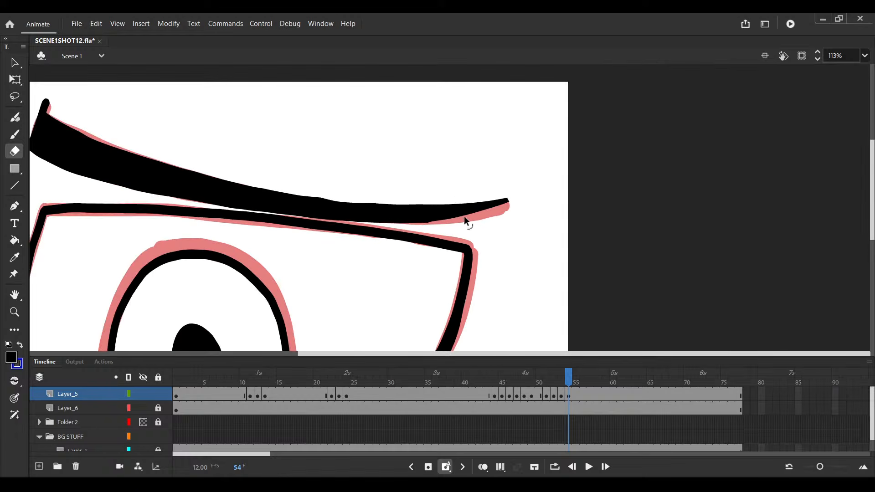
{"action": "key", "text": "ctrl+s"}
{"action": "scroll", "coordinate": [376, 171], "scroll_direction": "down", "scroll_amount": 3}
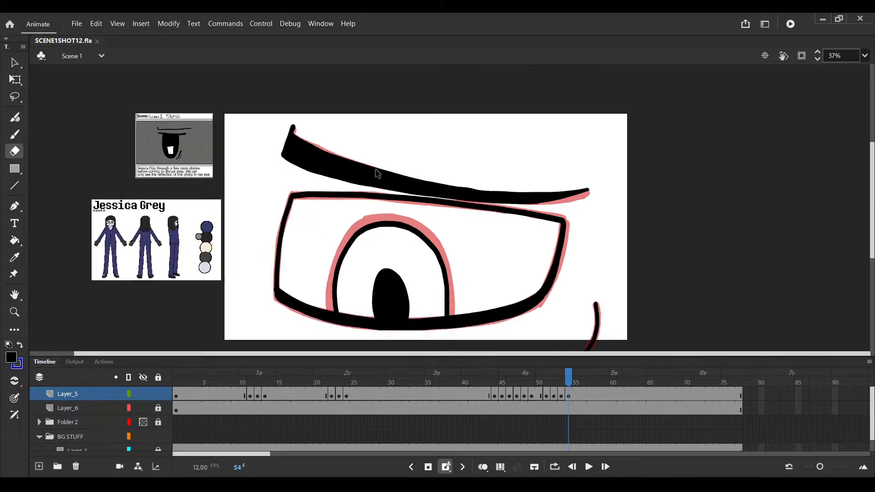
Play back the blink from frame 46 to check the motion and go to frame 55 on Layer_5
{"action": "scroll", "coordinate": [410, 242], "scroll_direction": "up", "scroll_amount": 2}
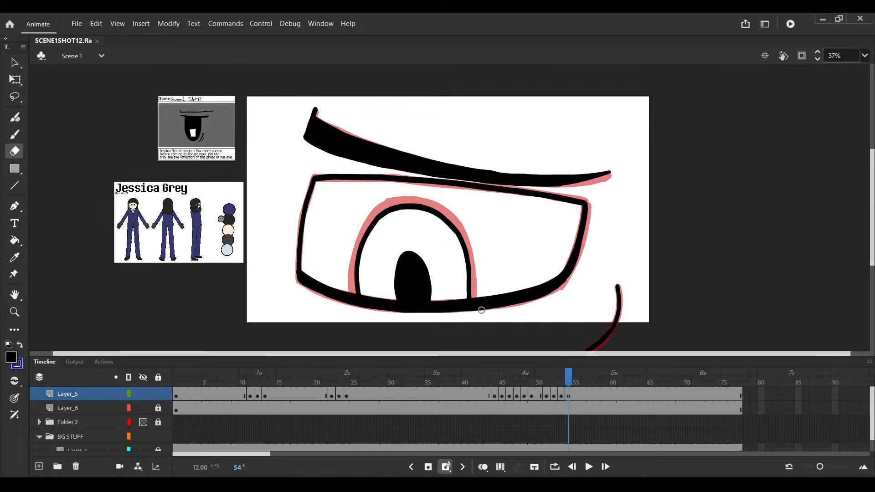
{"action": "left_click", "coordinate": [510, 399]}
{"action": "key", "text": "Return"}
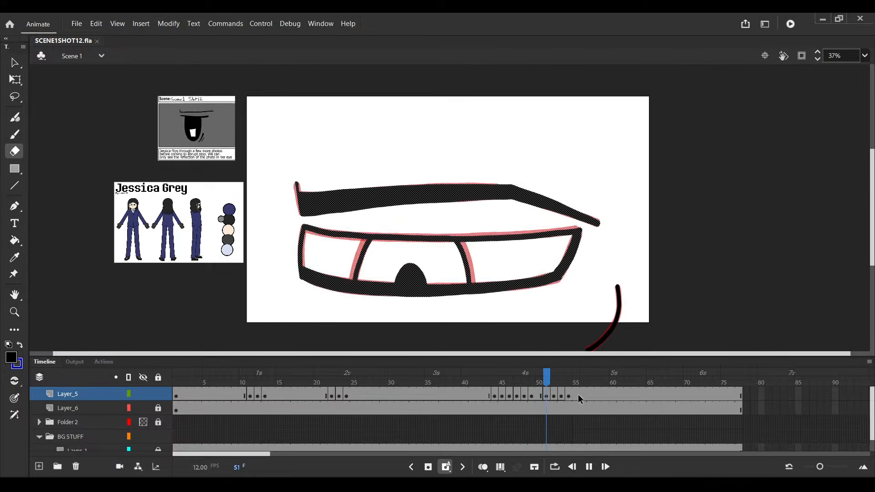
{"action": "left_click", "coordinate": [578, 394]}
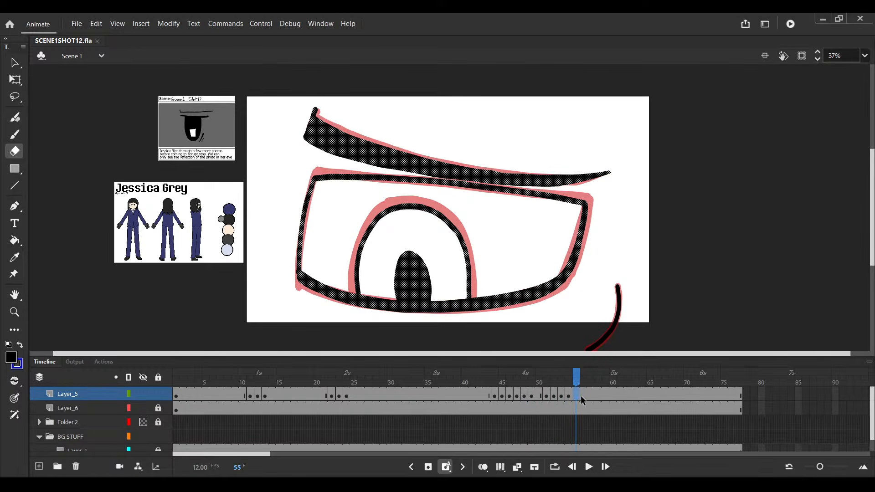
Insert a blank keyframe at frame 55 on Layer_5 and save the file
{"action": "key", "text": "F7"}
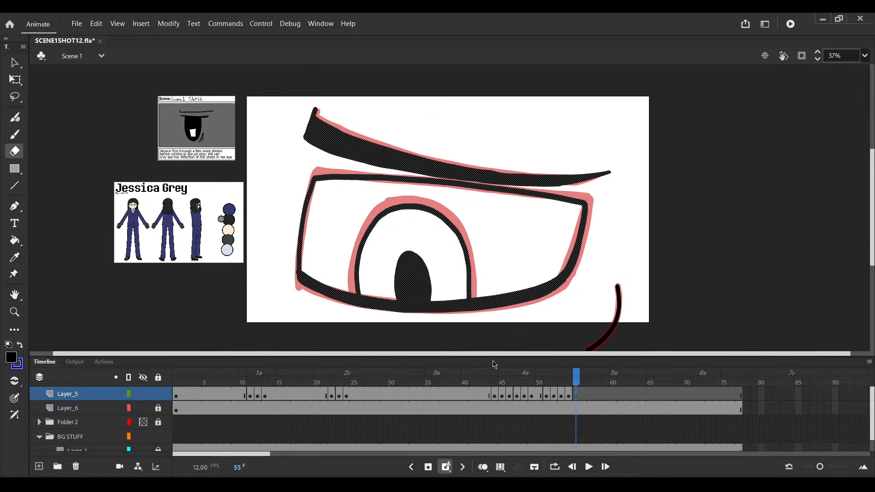
{"action": "key", "text": "ctrl+s"}
{"action": "key", "text": "period"}
{"action": "key", "text": "comma"}
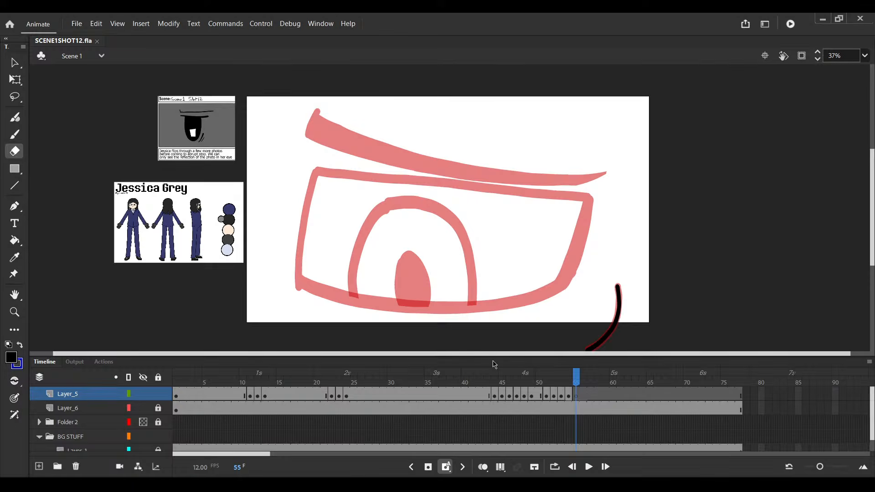
{"action": "scroll", "coordinate": [389, 239], "scroll_direction": "down", "scroll_amount": 1}
{"action": "scroll", "coordinate": [390, 239], "scroll_direction": "right", "scroll_amount": 1}
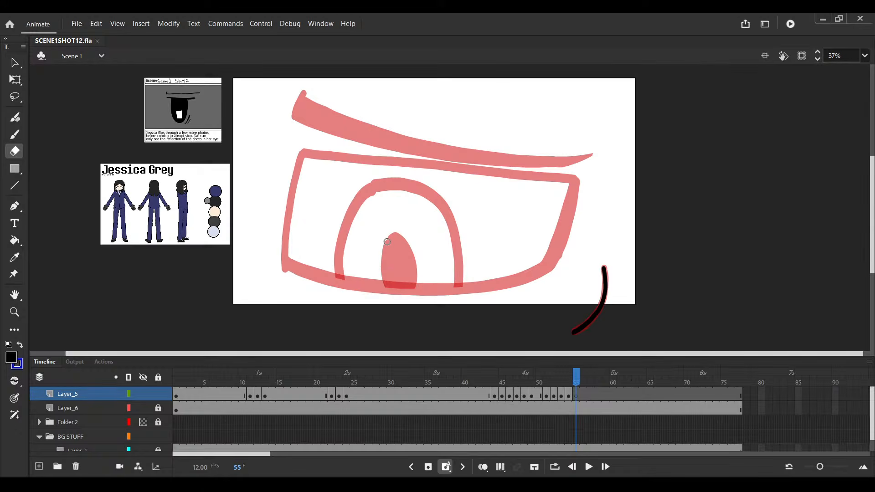
Paint the eye outline's inner side and upper lid on frame 55 in black, following the inside of the pink sketch
{"action": "scroll", "coordinate": [363, 203], "scroll_direction": "up", "scroll_amount": 5}
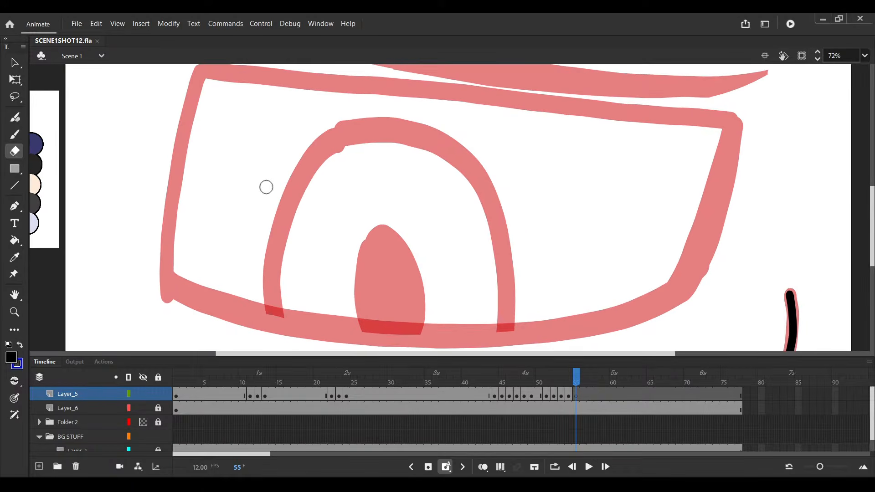
{"action": "key", "text": "y"}
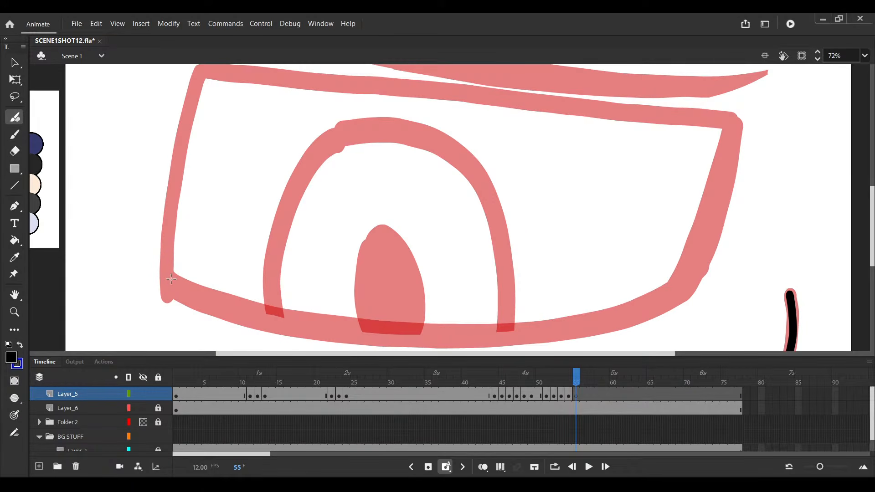
{"action": "left_click_drag", "start_coordinate": [170, 278], "coordinate": [200, 77]}
{"action": "scroll", "coordinate": [205, 105], "scroll_direction": "down", "scroll_amount": 2}
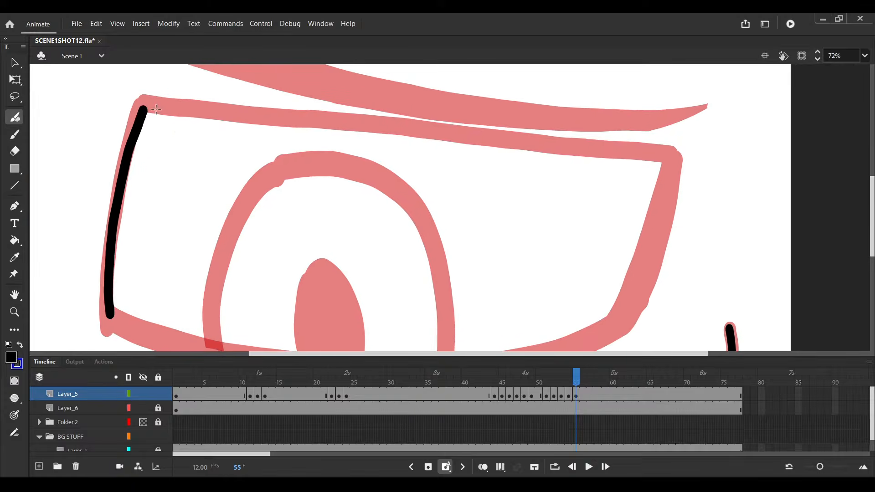
{"action": "left_click", "coordinate": [148, 113], "text": "ctrl"}
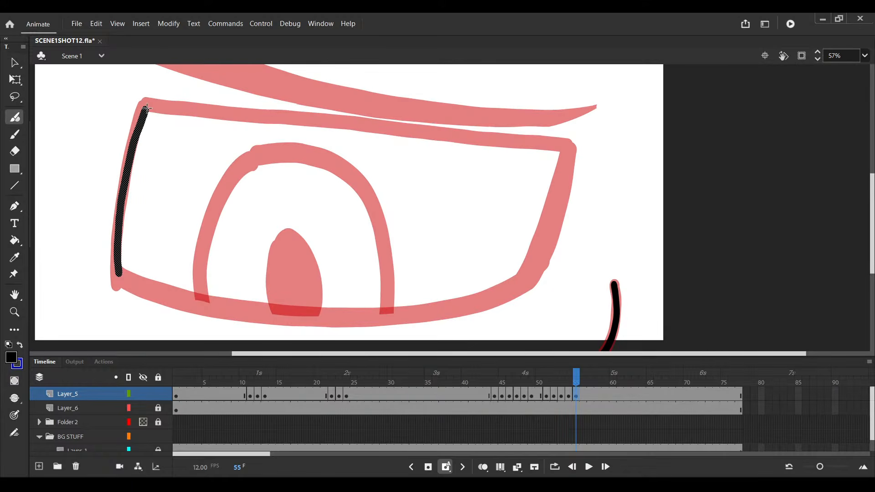
{"action": "left_click_drag", "start_coordinate": [146, 108], "coordinate": [563, 149]}
{"action": "key", "text": "v"}
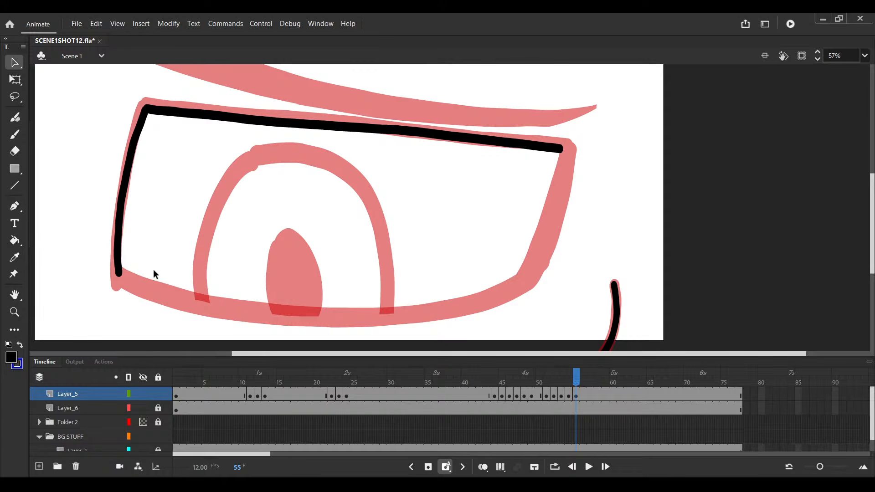
Paint the curved lower lid and the outer side to close the eye outline on frame 55
{"action": "key", "text": "y"}
{"action": "left_click", "coordinate": [119, 272], "text": "ctrl"}
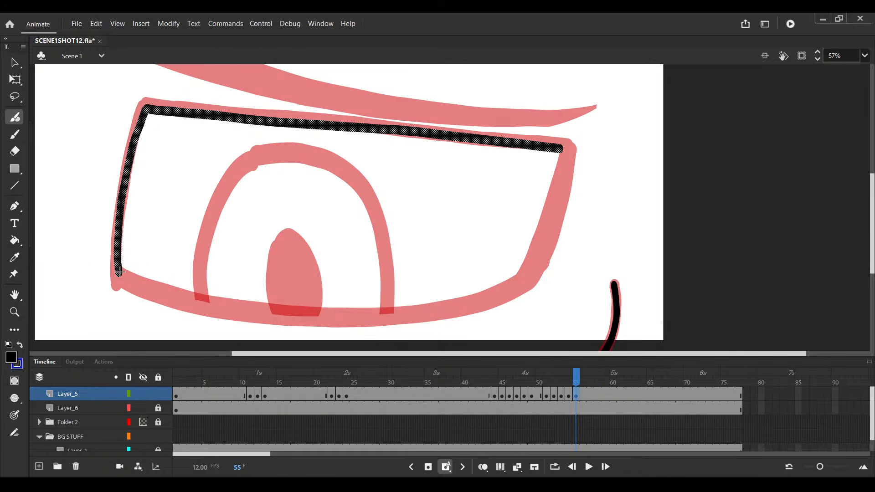
{"action": "left_click_drag", "start_coordinate": [120, 273], "coordinate": [515, 273]}
{"action": "scroll", "coordinate": [515, 273], "scroll_direction": "up", "scroll_amount": 2}
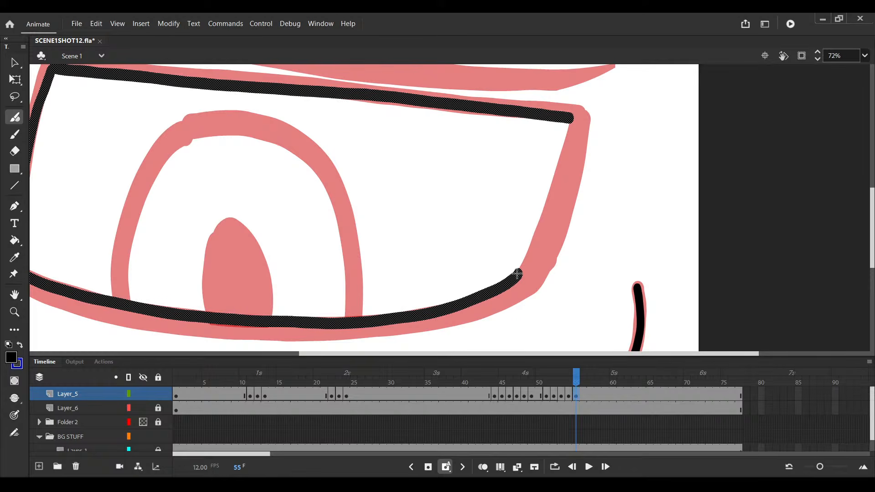
{"action": "scroll", "coordinate": [299, 209], "scroll_direction": "down", "scroll_amount": 3}
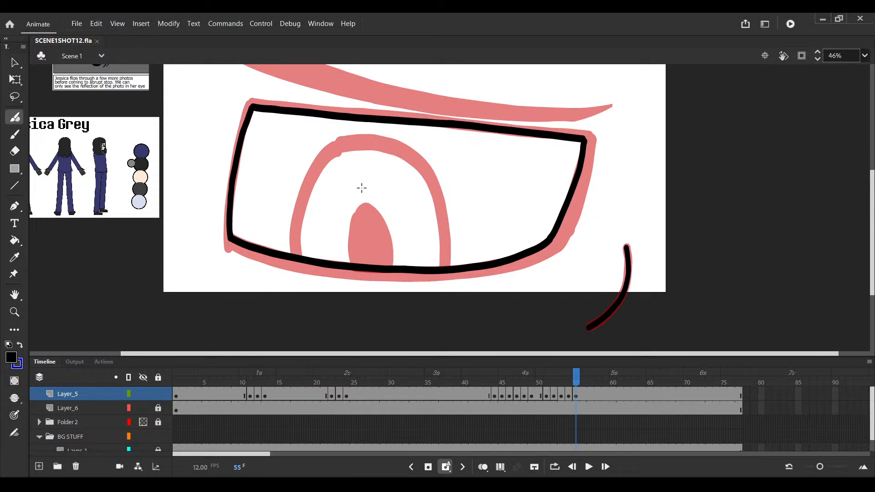
Thicken the lower lid with a second curve below it and paint in the gap between the two lines
{"action": "left_click_drag", "start_coordinate": [280, 248], "coordinate": [156, 242]}
{"action": "scroll", "coordinate": [197, 242], "scroll_direction": "up", "scroll_amount": 3}
{"action": "left_click", "coordinate": [124, 238]}
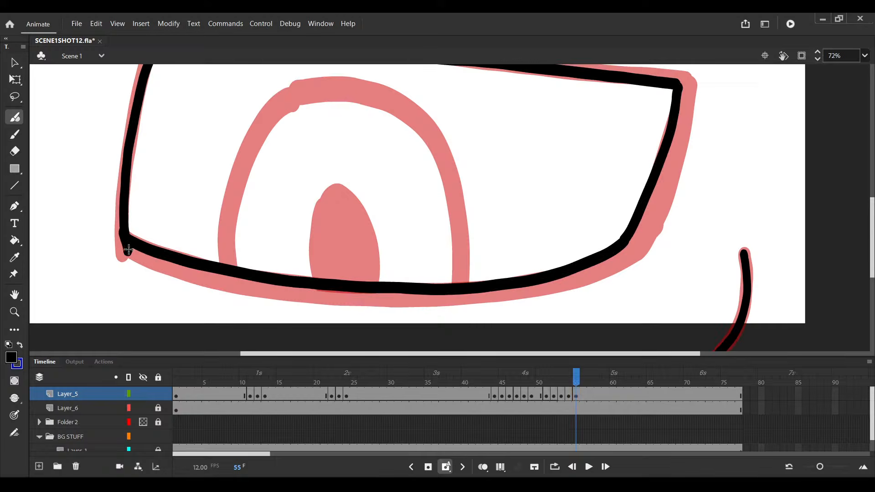
{"action": "scroll", "coordinate": [123, 238], "scroll_direction": "down", "scroll_amount": 2}
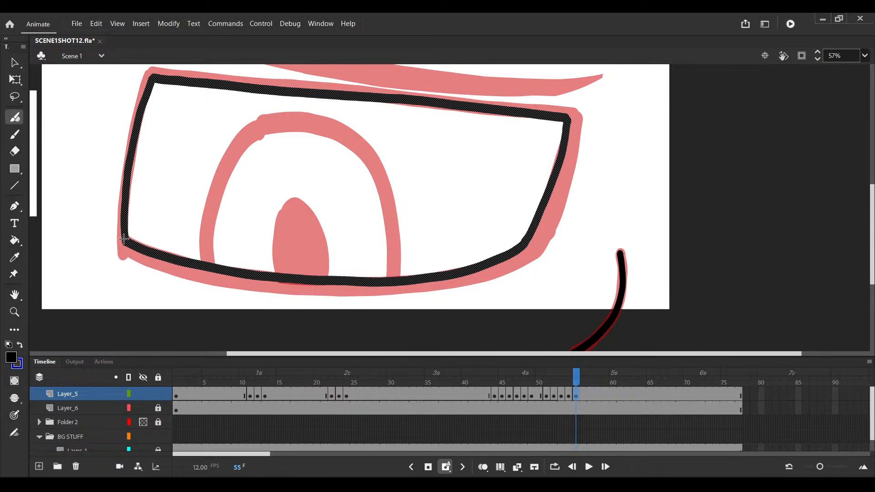
{"action": "left_click_drag", "start_coordinate": [124, 237], "coordinate": [528, 233]}
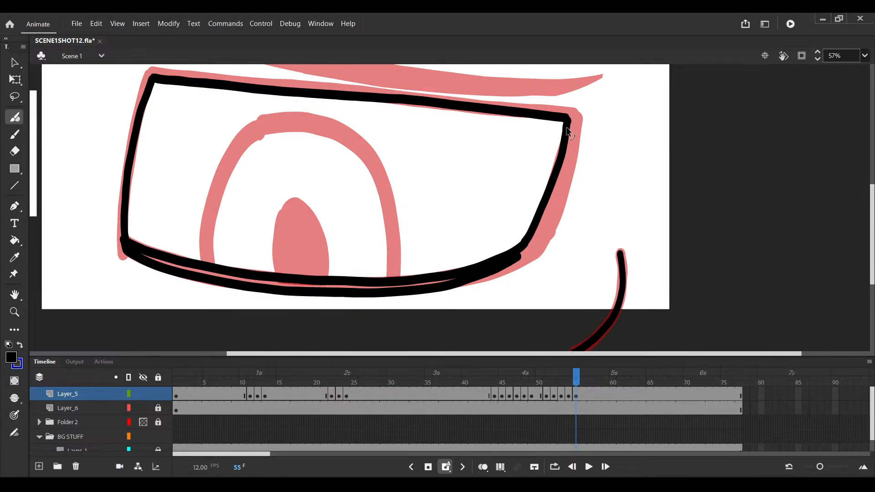
{"action": "left_click_drag", "start_coordinate": [568, 132], "coordinate": [568, 119]}
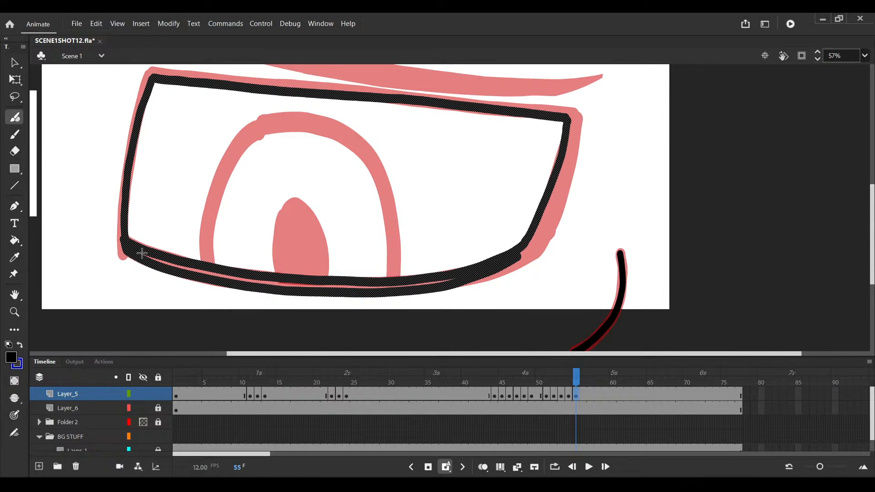
{"action": "left_click_drag", "start_coordinate": [142, 253], "coordinate": [460, 276]}
Thicken the eye outline's outer side and blend it into the heavy lower lid
{"action": "scroll", "coordinate": [572, 228], "scroll_direction": "up", "scroll_amount": 2}
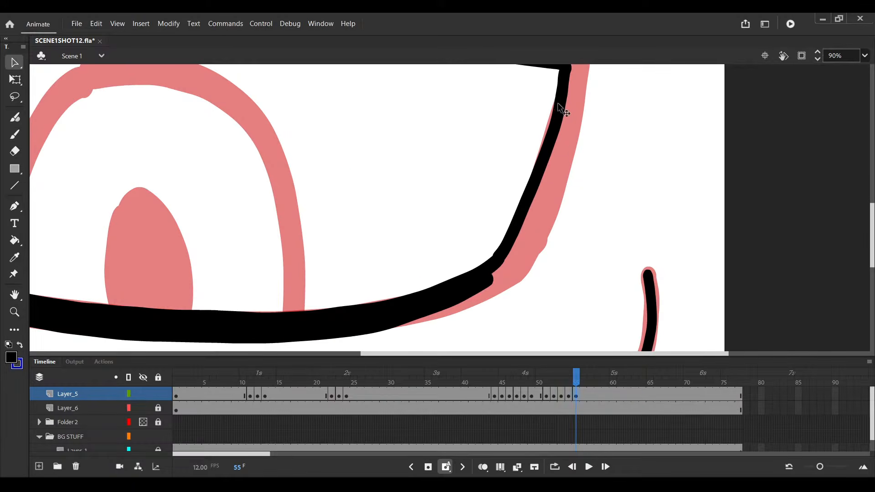
{"action": "scroll", "coordinate": [560, 108], "scroll_direction": "down", "scroll_amount": 1}
{"action": "left_click_drag", "start_coordinate": [564, 74], "coordinate": [565, 68]}
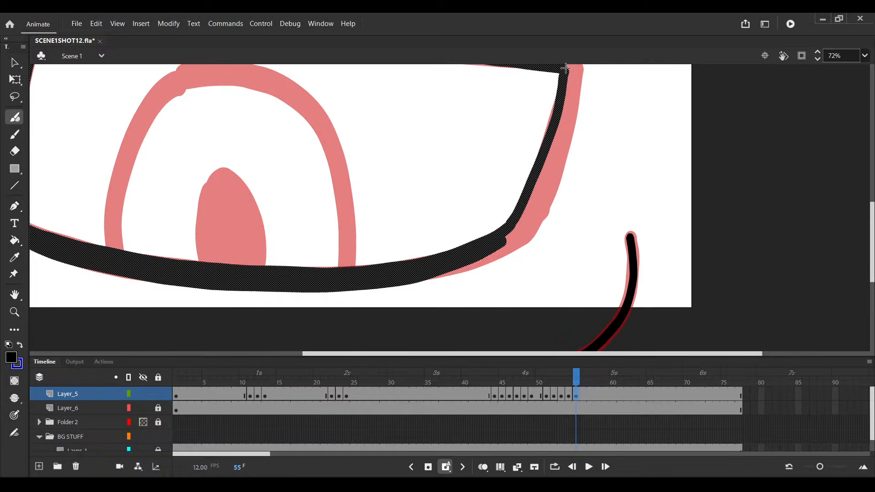
{"action": "scroll", "coordinate": [410, 248], "scroll_direction": "left", "scroll_amount": 4}
{"action": "scroll", "coordinate": [410, 248], "scroll_direction": "up", "scroll_amount": 1}
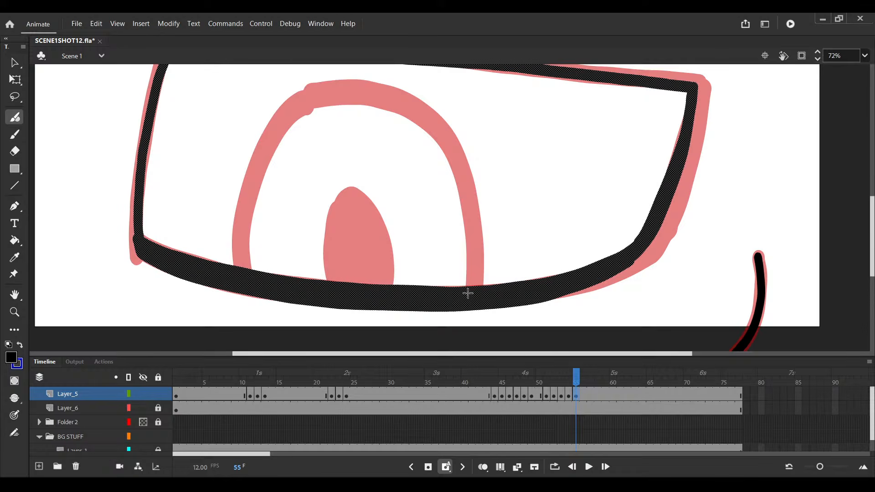
Paint the iris arch inside the sketch line and the pupil outline on frame 55, and fill the pupil with black
{"action": "scroll", "coordinate": [252, 272], "scroll_direction": "up", "scroll_amount": 4}
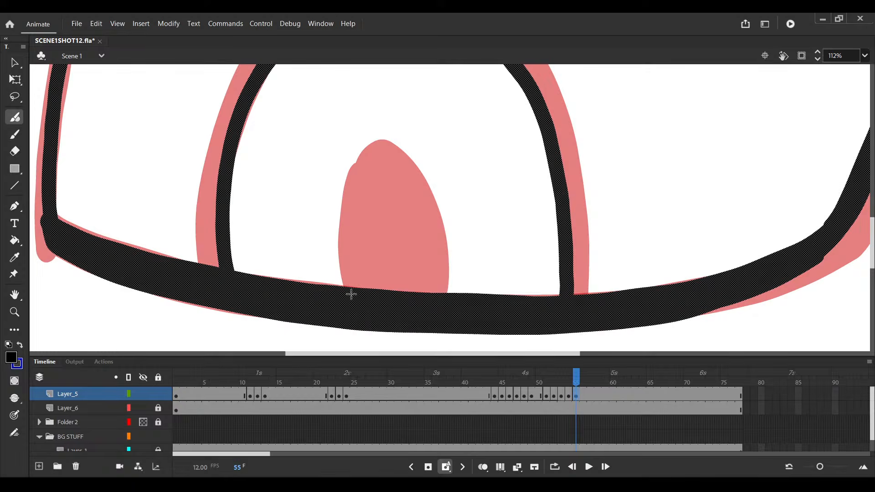
{"action": "scroll", "coordinate": [351, 294], "scroll_direction": "down", "scroll_amount": 2}
{"action": "key", "text": "k"}
{"action": "left_click", "coordinate": [400, 244]}
{"action": "scroll", "coordinate": [382, 250], "scroll_direction": "down", "scroll_amount": 3}
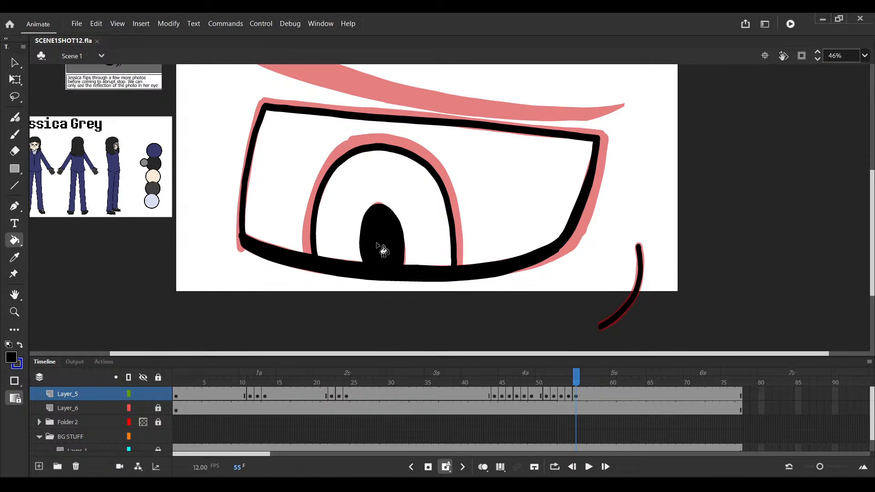
{"action": "left_click_drag", "start_coordinate": [385, 163], "coordinate": [364, 195]}
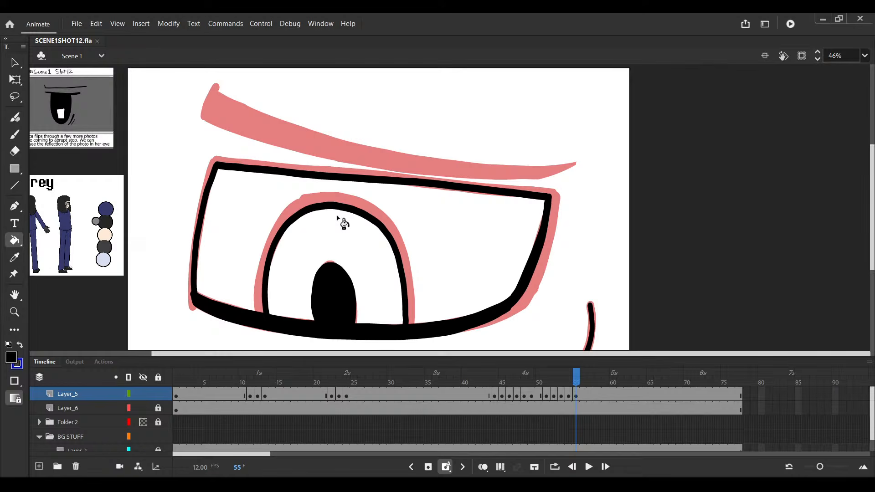
{"action": "left_click_drag", "start_coordinate": [379, 187], "coordinate": [379, 200]}
{"action": "key", "text": "v"}
{"action": "left_click", "coordinate": [381, 194]}
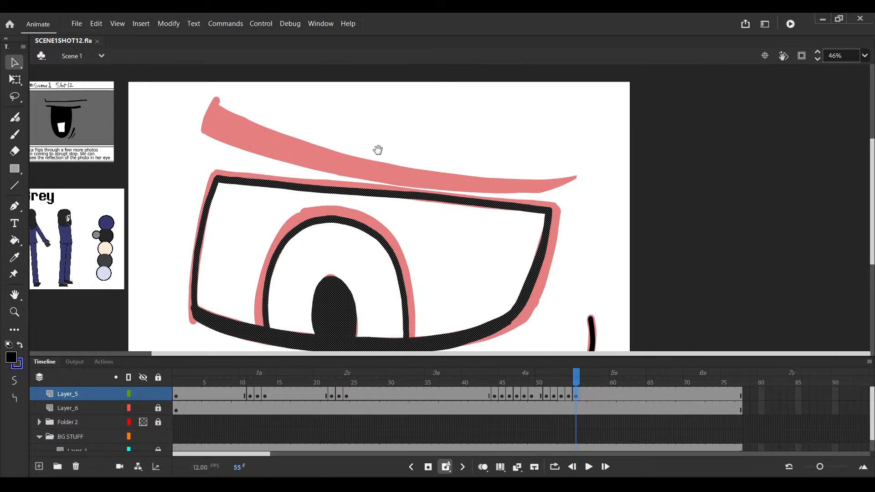
{"action": "left_click_drag", "start_coordinate": [377, 150], "coordinate": [376, 169]}
{"action": "scroll", "coordinate": [262, 164], "scroll_direction": "up", "scroll_amount": 1}
{"action": "key", "text": "b"}
{"action": "left_click_drag", "start_coordinate": [204, 109], "coordinate": [182, 159]}
{"action": "scroll", "coordinate": [203, 109], "scroll_direction": "up", "scroll_amount": 1}
{"action": "scroll", "coordinate": [328, 176], "scroll_direction": "right", "scroll_amount": 3}
{"action": "scroll", "coordinate": [328, 176], "scroll_direction": "up", "scroll_amount": 1}
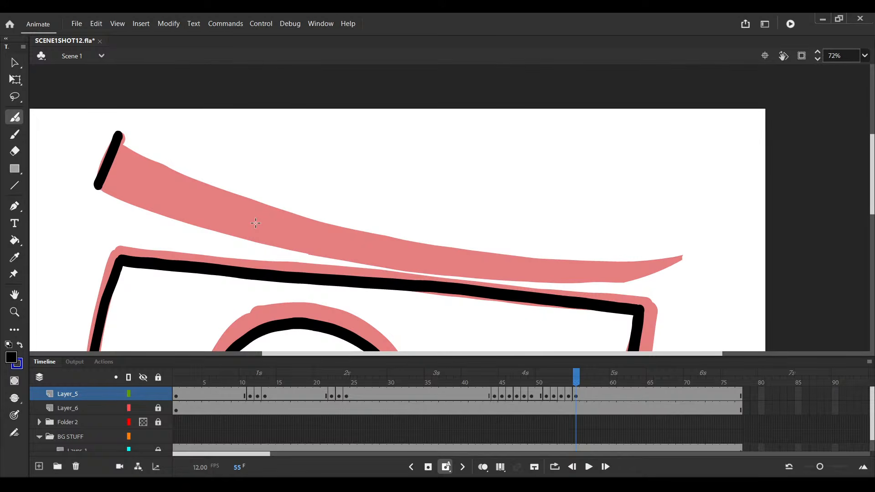
{"action": "key", "text": "ctrl+z"}
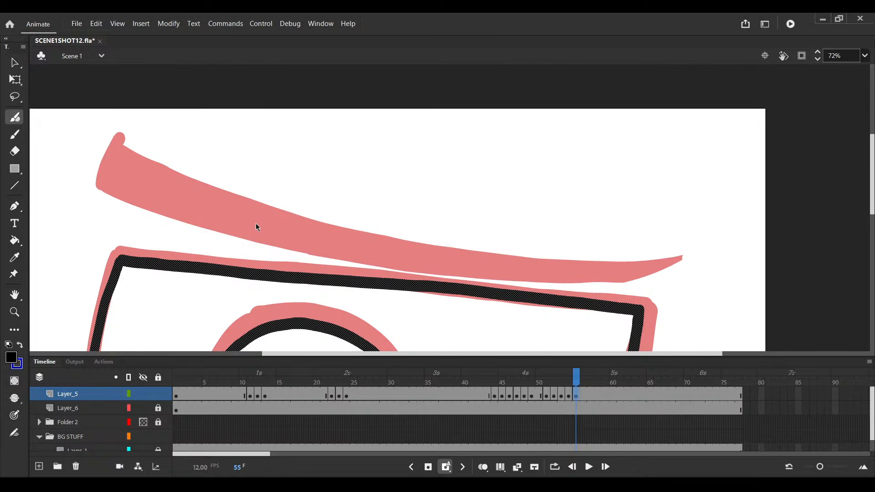
Paint the eyebrow's inner, lower and upper edges on frame 55 as a closed black outline over the sketch
{"action": "scroll", "coordinate": [256, 227], "scroll_direction": "right", "scroll_amount": 2}
{"action": "left_click_drag", "start_coordinate": [86, 128], "coordinate": [68, 174]}
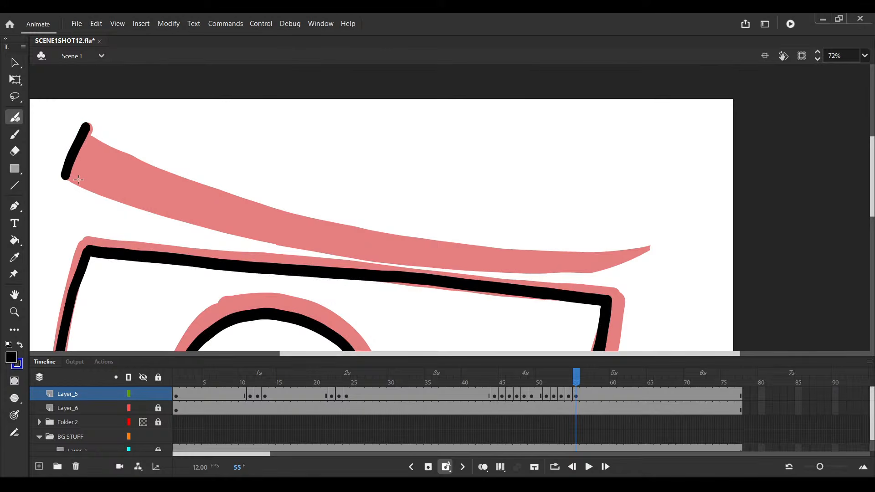
{"action": "left_click", "coordinate": [68, 174], "text": "ctrl"}
{"action": "scroll", "coordinate": [68, 176], "scroll_direction": "down", "scroll_amount": 1}
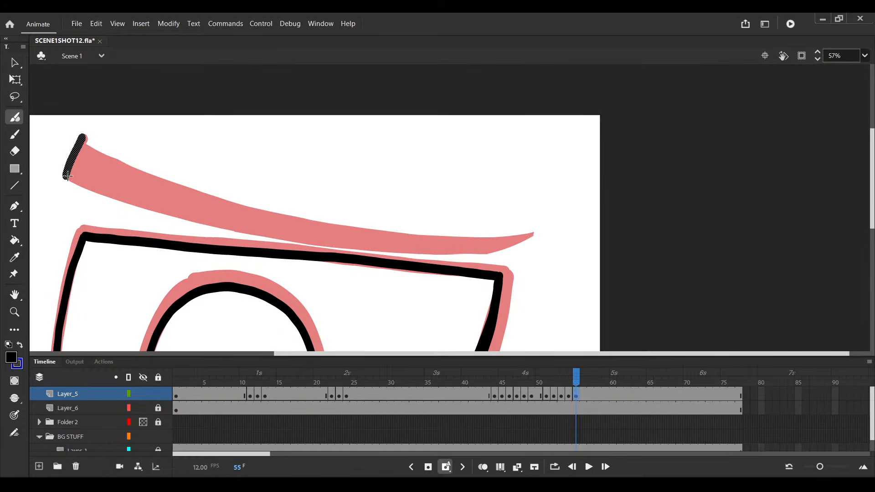
{"action": "left_click_drag", "start_coordinate": [67, 176], "coordinate": [528, 235]}
{"action": "left_click", "coordinate": [529, 233], "text": "ctrl"}
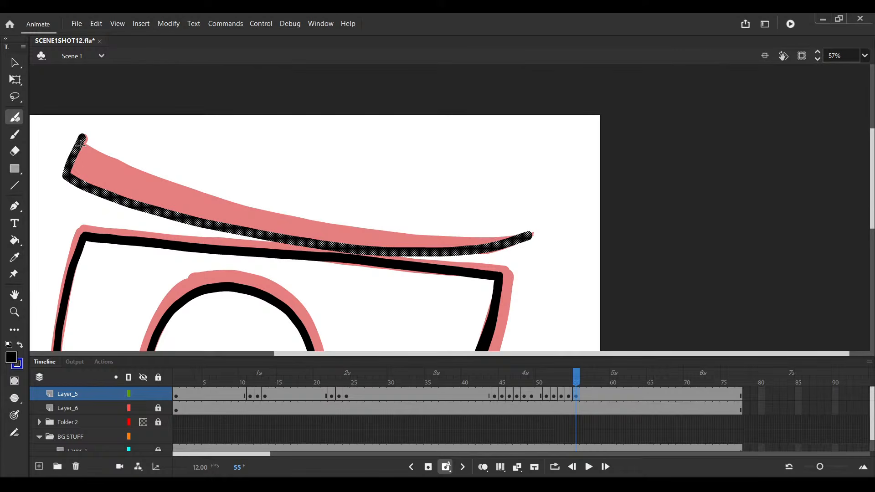
{"action": "key", "text": "Escape"}
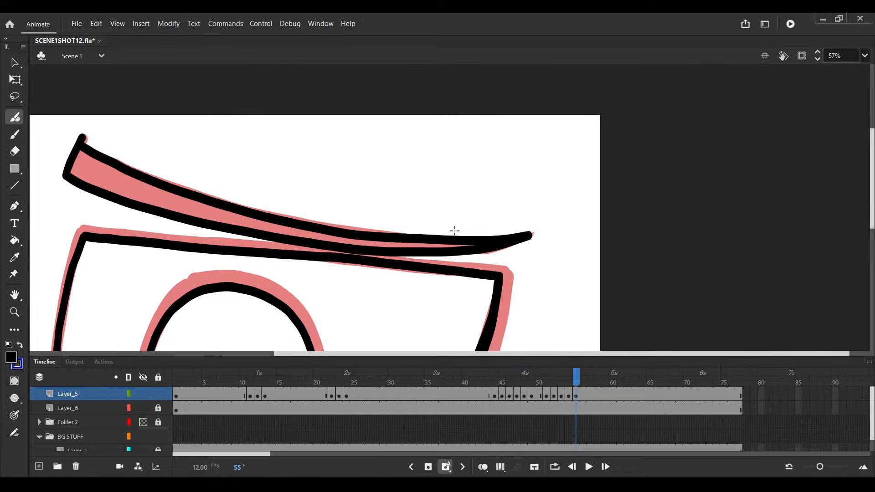
Fill the closed eyebrow outline on frame 55 with black and save the file
{"action": "key", "text": "k"}
{"action": "left_click", "coordinate": [157, 195]}
{"action": "scroll", "coordinate": [367, 159], "scroll_direction": "down", "scroll_amount": 3}
{"action": "key", "text": "ctrl+s"}
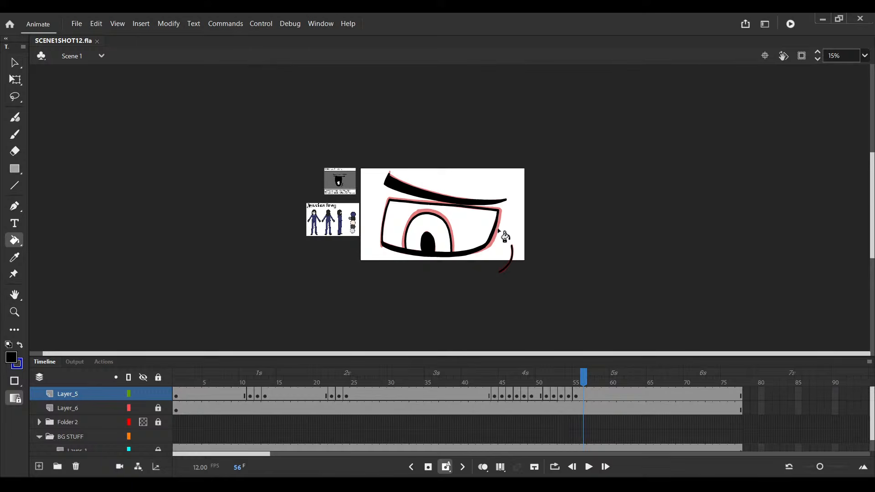
Insert a keyframe at frame 56 on Layer_5 and delete the copied eyebrow, keeping the eye
{"action": "scroll", "coordinate": [492, 205], "scroll_direction": "up", "scroll_amount": 3}
{"action": "key", "text": "F6"}
{"action": "key", "text": "v"}
{"action": "left_click", "coordinate": [490, 190]}
{"action": "key", "text": "Delete"}
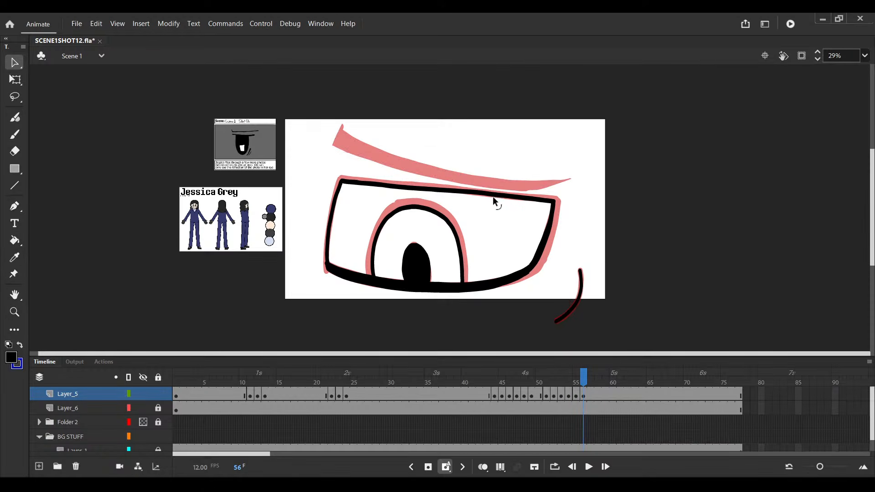
Turn on onion skinning and paint the eyebrow's inner edge on frame 56 slightly higher than on frame 55
{"action": "scroll", "coordinate": [524, 278], "scroll_direction": "up", "scroll_amount": 1}
{"action": "left_click", "coordinate": [483, 467]}
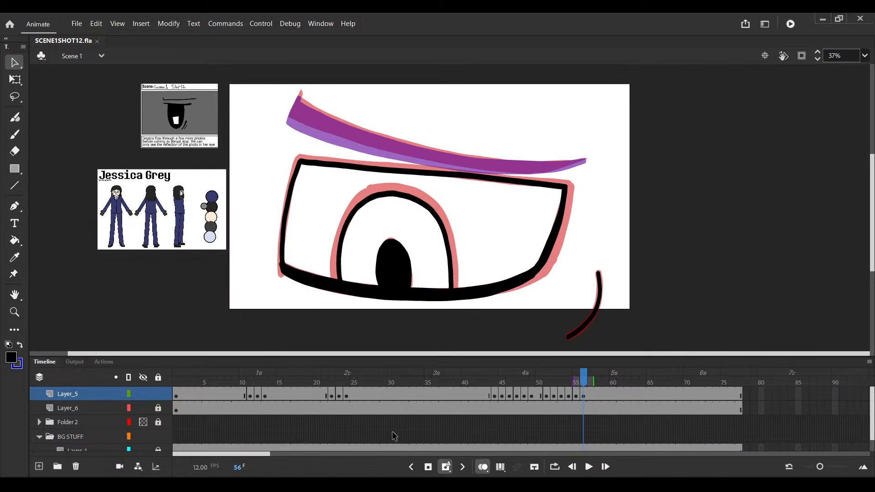
{"action": "left_click_drag", "start_coordinate": [449, 279], "coordinate": [448, 309]}
{"action": "scroll", "coordinate": [314, 137], "scroll_direction": "up", "scroll_amount": 5}
{"action": "key", "text": "b"}
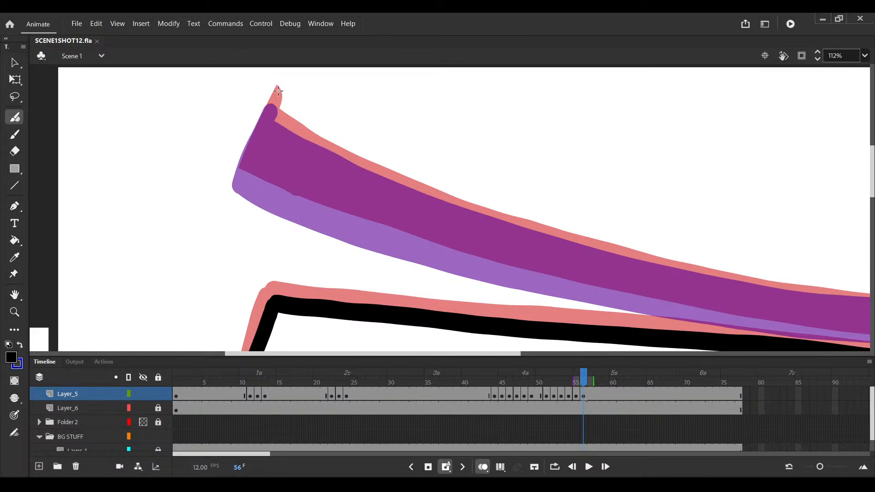
{"action": "left_click_drag", "start_coordinate": [278, 90], "coordinate": [247, 162]}
{"action": "left_click_drag", "start_coordinate": [331, 154], "coordinate": [152, 184]}
{"action": "scroll", "coordinate": [150, 183], "scroll_direction": "down", "scroll_amount": 3}
Paint the eyebrow's lower and upper edges on frame 56 out to the outer tip, closing the outline
{"action": "key", "text": "v"}
{"action": "left_click", "coordinate": [110, 182]}
{"action": "key", "text": "b"}
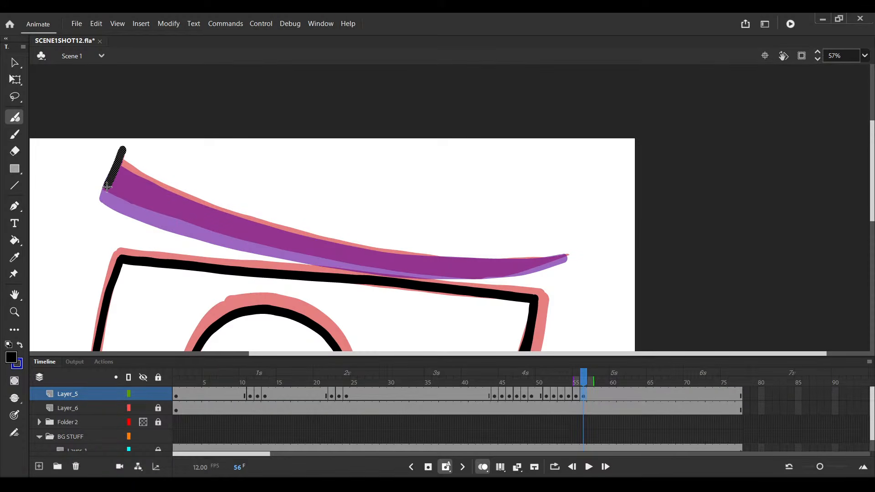
{"action": "left_click_drag", "start_coordinate": [108, 187], "coordinate": [567, 256]}
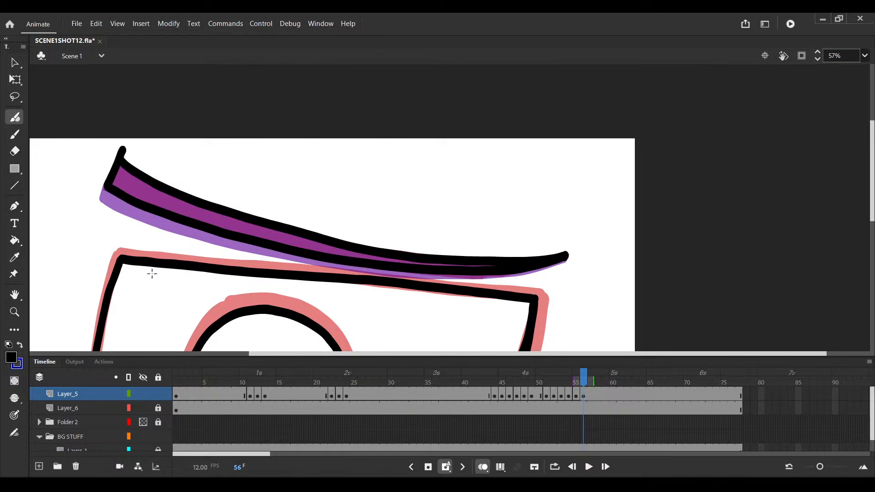
Fill the closed eyebrow outline on frame 56 with black and turn off onion skinning
{"action": "left_click", "coordinate": [14, 240]}
{"action": "left_click", "coordinate": [205, 222]}
{"action": "key", "text": "ctrl+minus"}
{"action": "key", "text": "ctrl+minus"}
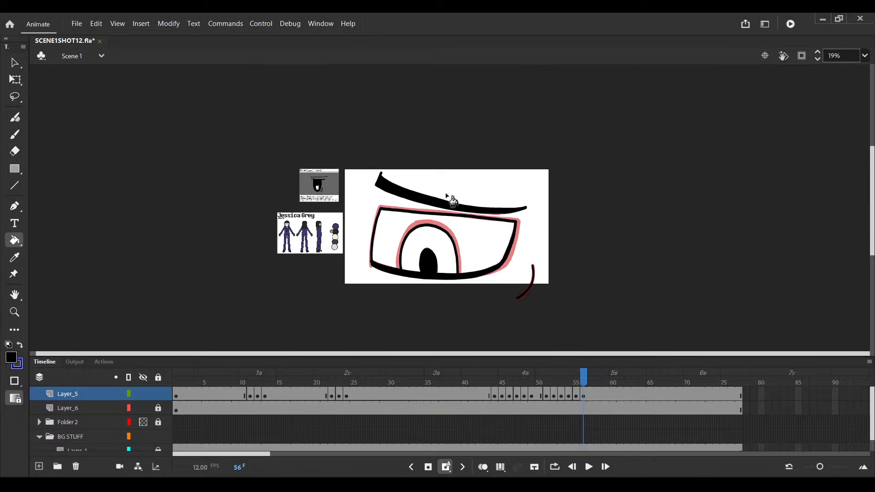
Save the file with the pink sketch in Folder 2 hidden, and play back the animation
{"action": "left_click", "coordinate": [143, 427]}
{"action": "key", "text": "ctrl+s"}
{"action": "left_click", "coordinate": [230, 394]}
{"action": "key", "text": "Return"}
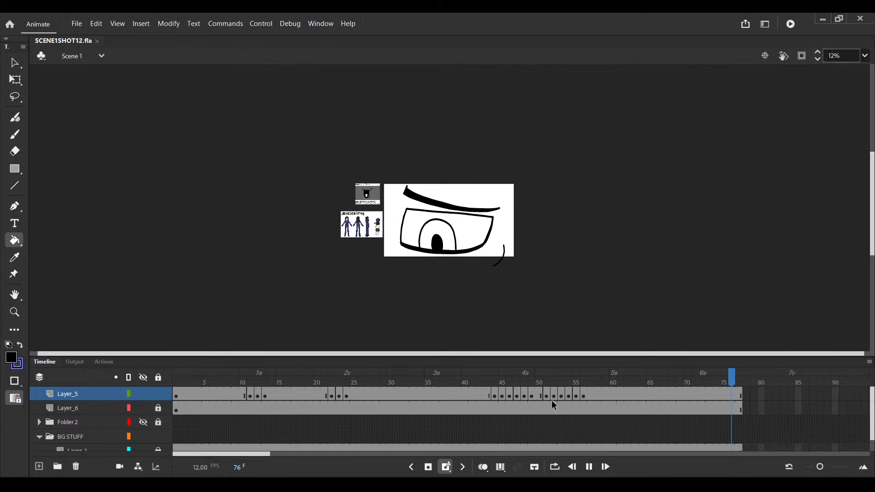
Turn on onion skinning at frame 55 and nudge the eyebrow on Layer_5 upward and slightly right to match frame 56
{"action": "left_click", "coordinate": [577, 394]}
{"action": "left_click", "coordinate": [480, 469]}
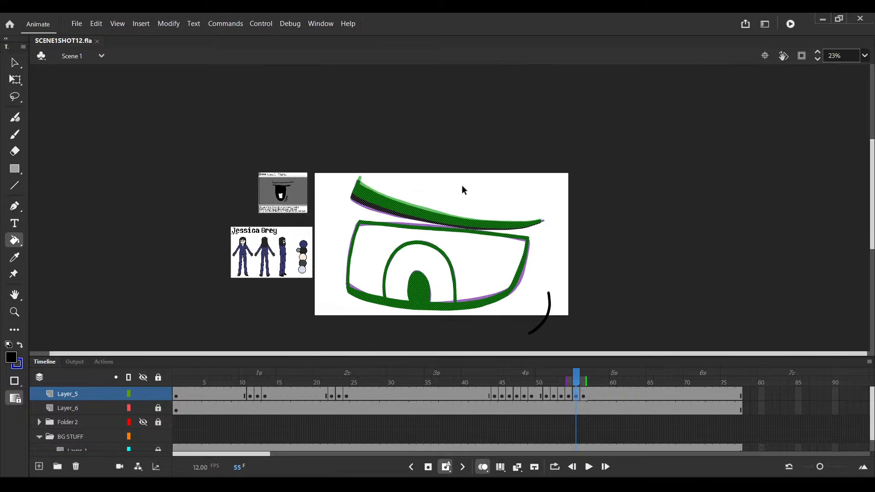
{"action": "scroll", "coordinate": [461, 185], "scroll_direction": "up", "scroll_amount": 5}
{"action": "key", "text": "v"}
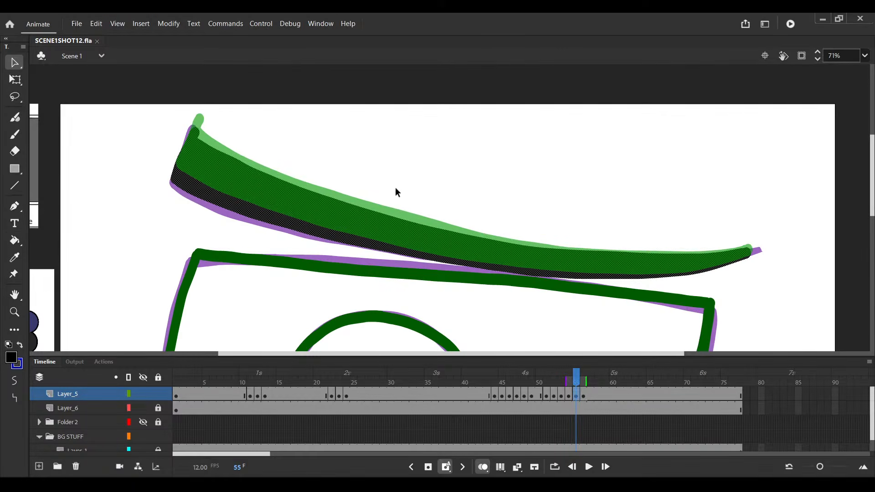
{"action": "key", "text": "shift+Up"}
{"action": "key", "text": "shift+Up"}
{"action": "key", "text": "Right"}
{"action": "key", "text": "Right"}
{"action": "left_click_drag", "start_coordinate": [560, 209], "coordinate": [322, 211]}
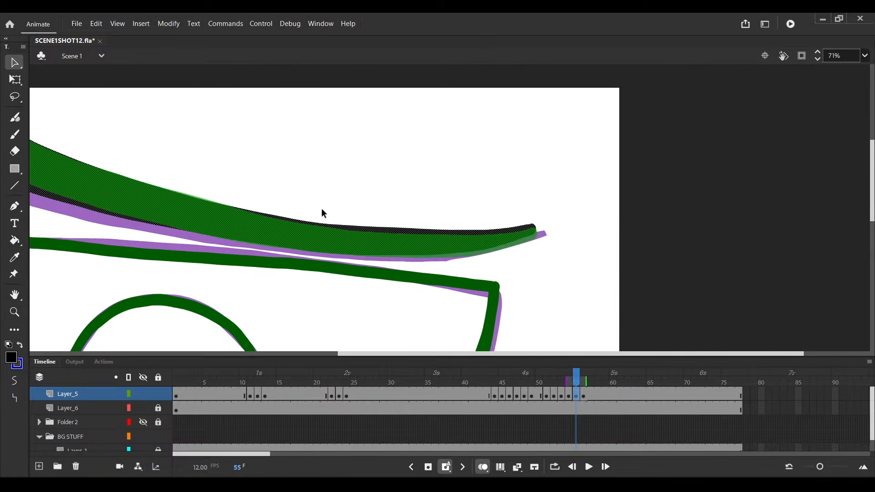
Rotate the eyebrow on frame 55 slightly clockwise about its inner lower corner to lower the outer tip
{"action": "key", "text": "q"}
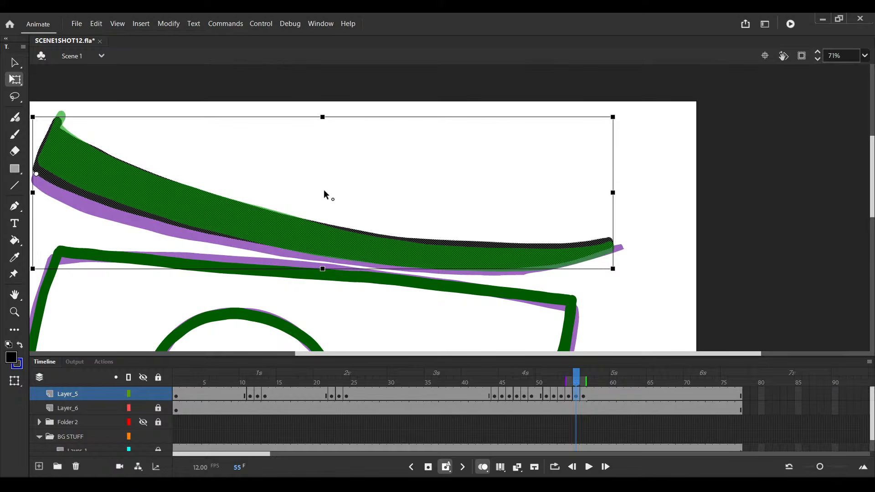
{"action": "scroll", "coordinate": [408, 166], "scroll_direction": "right", "scroll_amount": 2}
{"action": "scroll", "coordinate": [571, 78], "scroll_direction": "up", "scroll_amount": 2}
{"action": "left_click_drag", "start_coordinate": [571, 79], "coordinate": [571, 88]}
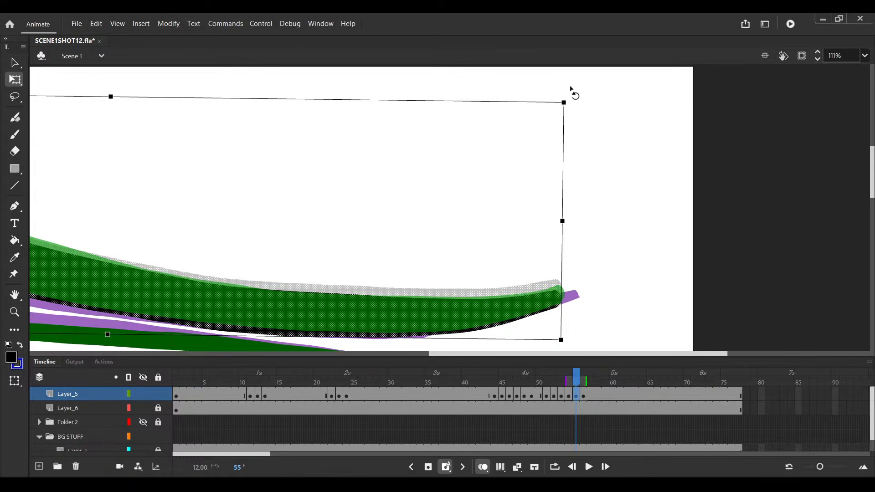
Save the file and play back the eye-opening frames from frame 51 and the whole blink from about frame 44
{"action": "key", "text": "ctrl+2"}
{"action": "left_click", "coordinate": [546, 396]}
{"action": "key", "text": "Return"}
{"action": "key", "text": "e"}
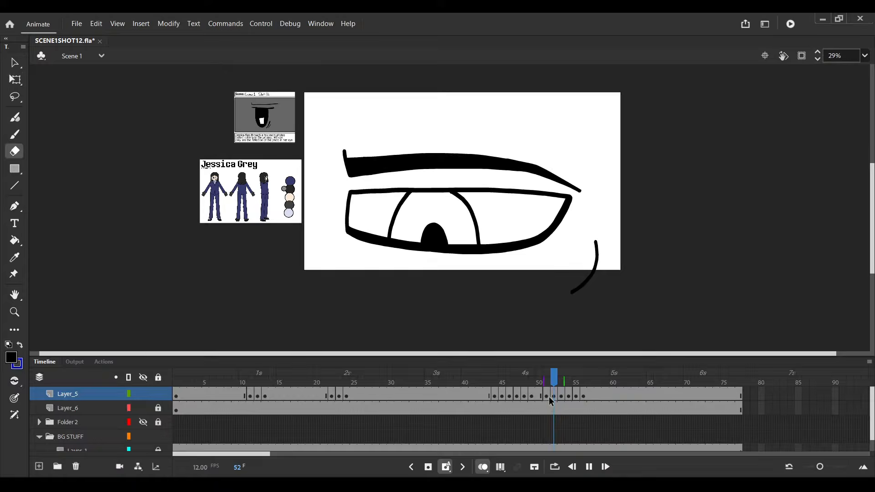
{"action": "key", "text": "Return"}
{"action": "key", "text": "ctrl+s"}
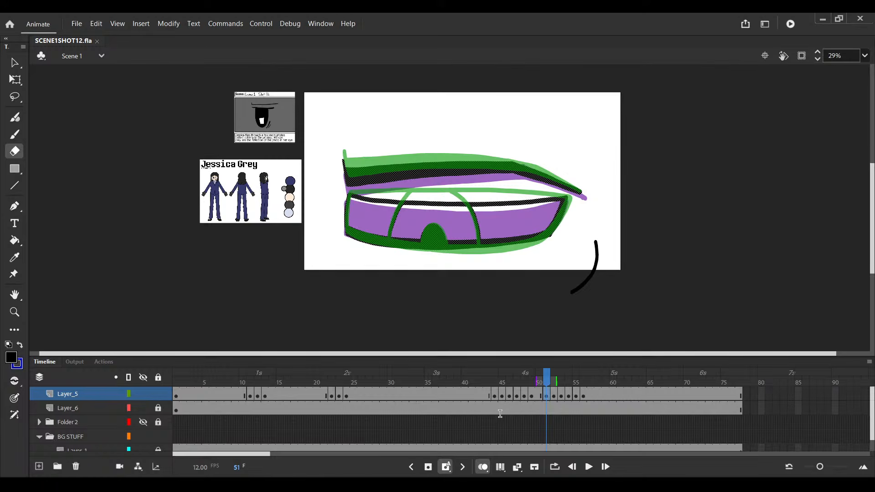
{"action": "left_click", "coordinate": [491, 398]}
{"action": "key", "text": "Return"}
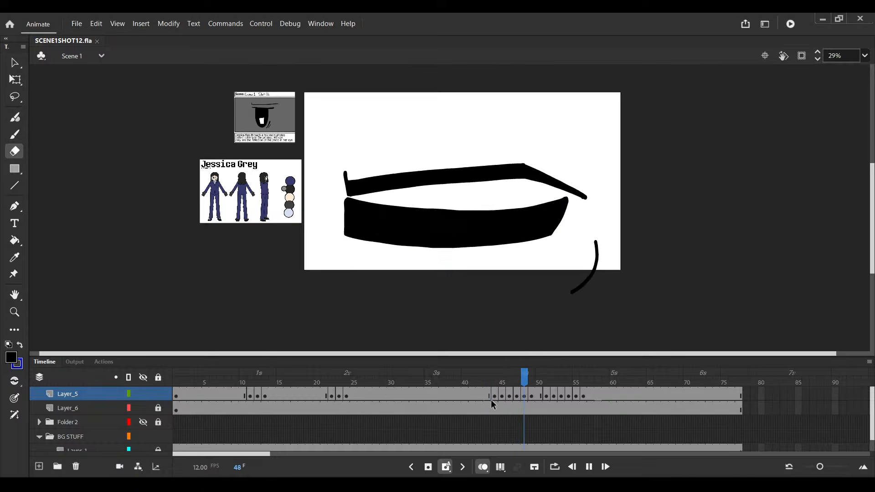
{"action": "left_click", "coordinate": [469, 401]}
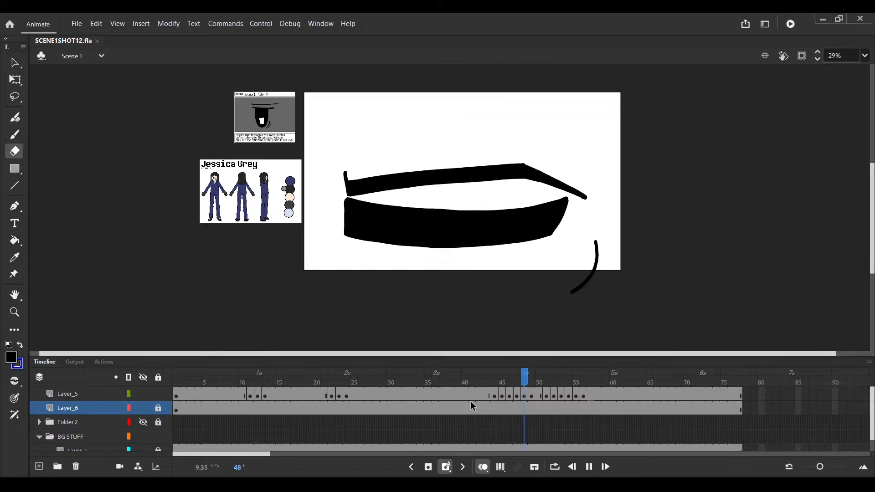
{"action": "left_click", "coordinate": [469, 400]}
{"action": "key", "text": "F7"}
{"action": "key", "text": "Return"}
{"action": "left_click", "coordinate": [470, 401]}
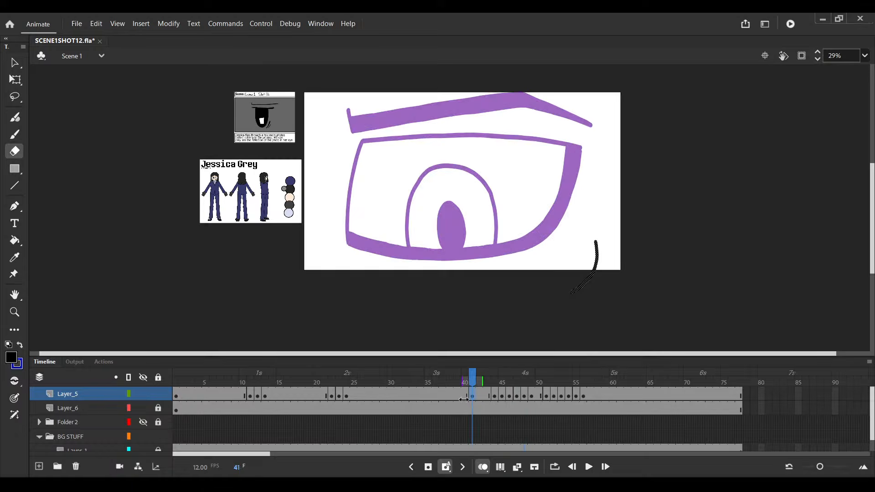
{"action": "key", "text": "ctrl+z"}
Play back the blink from frame 40 to check its timing, stopping at frame 41 on Layer_5
{"action": "left_click", "coordinate": [464, 398]}
{"action": "key", "text": "Return"}
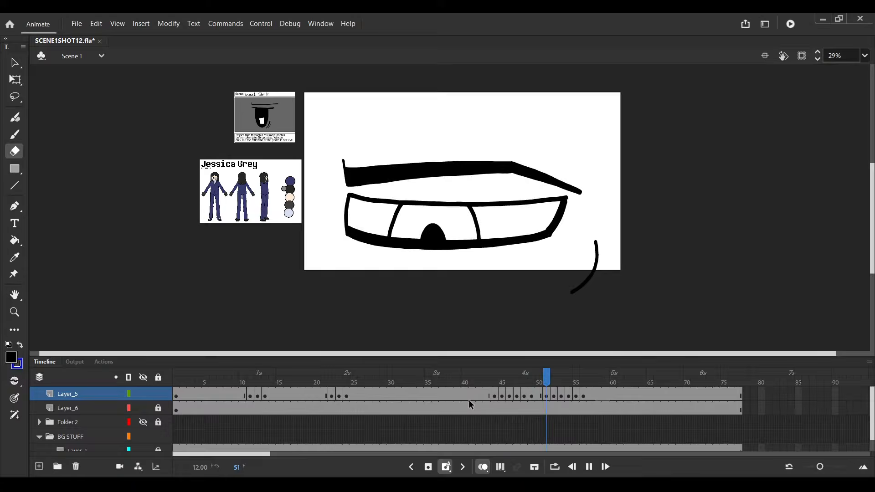
{"action": "left_click", "coordinate": [469, 397]}
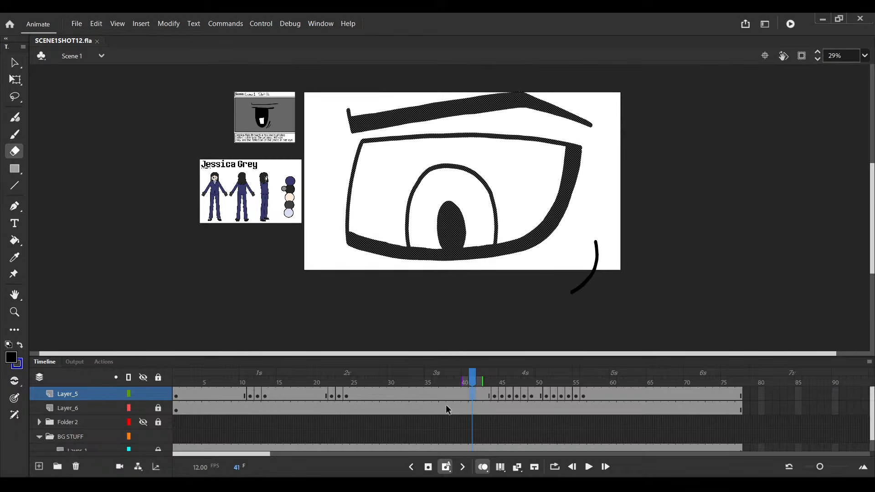
Turn on looped playback over the whole length of the shot, from frame 1 to its last frame, and play it
{"action": "left_click", "coordinate": [555, 466]}
{"action": "scroll", "coordinate": [488, 370], "scroll_direction": "down", "scroll_amount": 1}
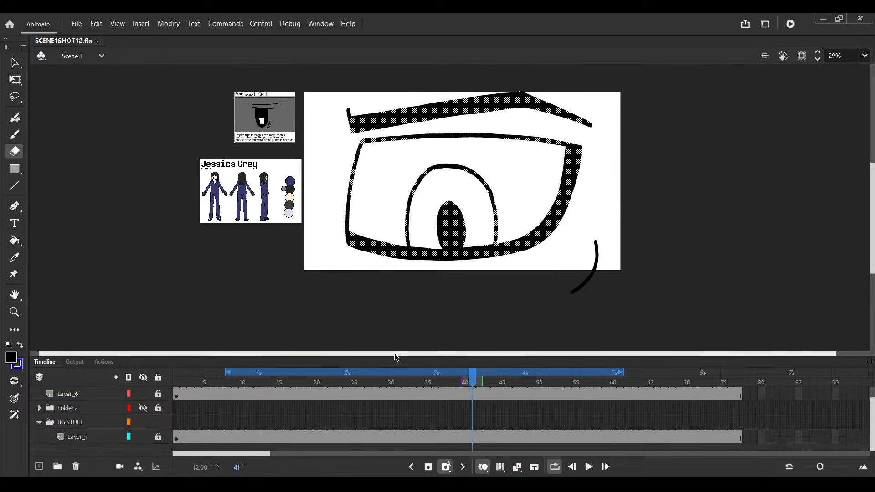
{"action": "left_click_drag", "start_coordinate": [227, 372], "coordinate": [168, 370]}
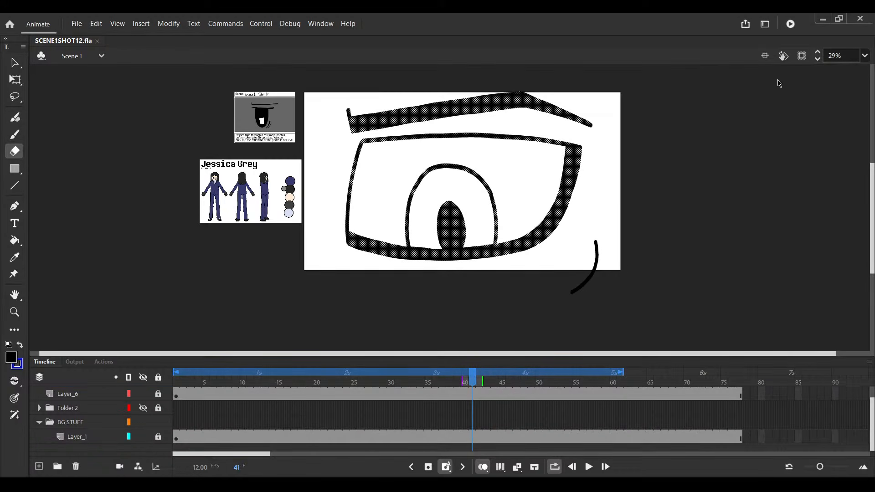
{"action": "key", "text": "ctrl+minus"}
{"action": "left_click_drag", "start_coordinate": [628, 372], "coordinate": [740, 372]}
{"action": "key", "text": "Return"}
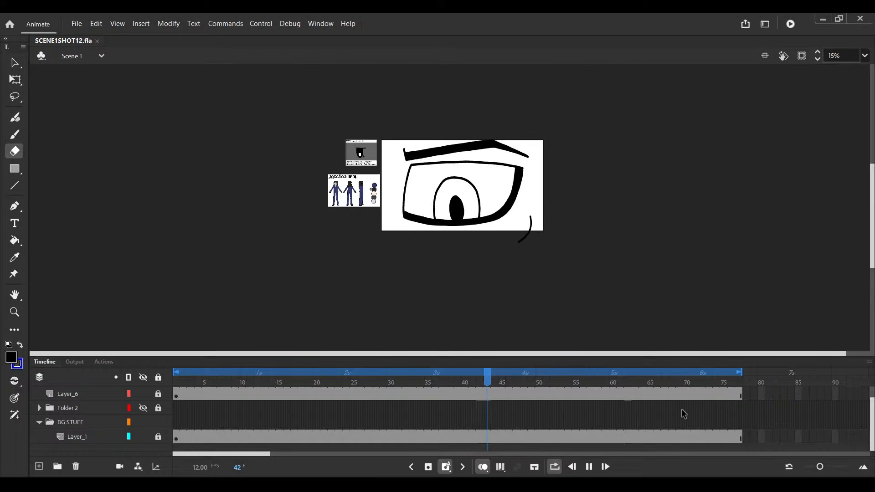